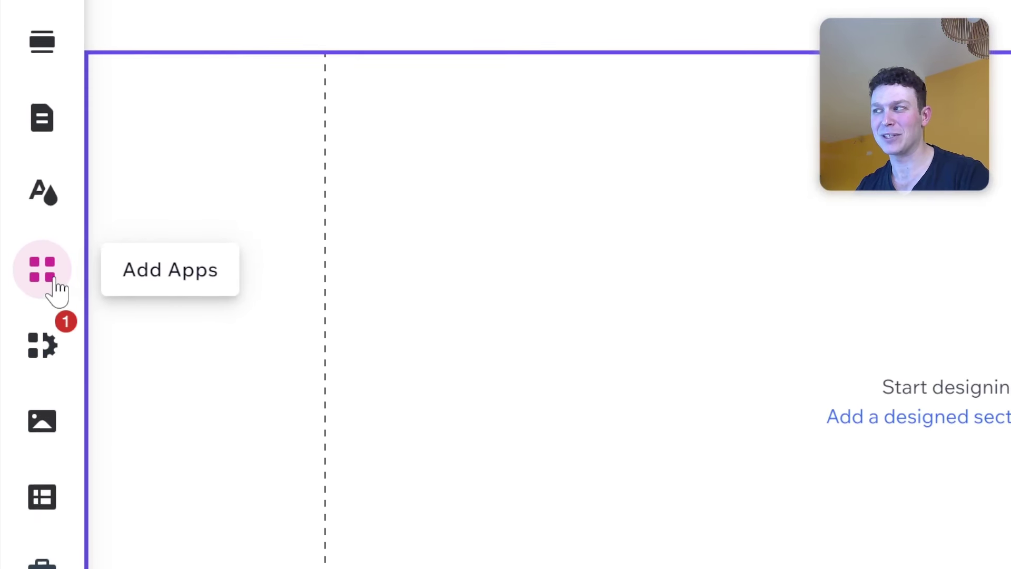
Search the App Market for 'members' and open the Wix Members Area app page.
left_click(55, 294)
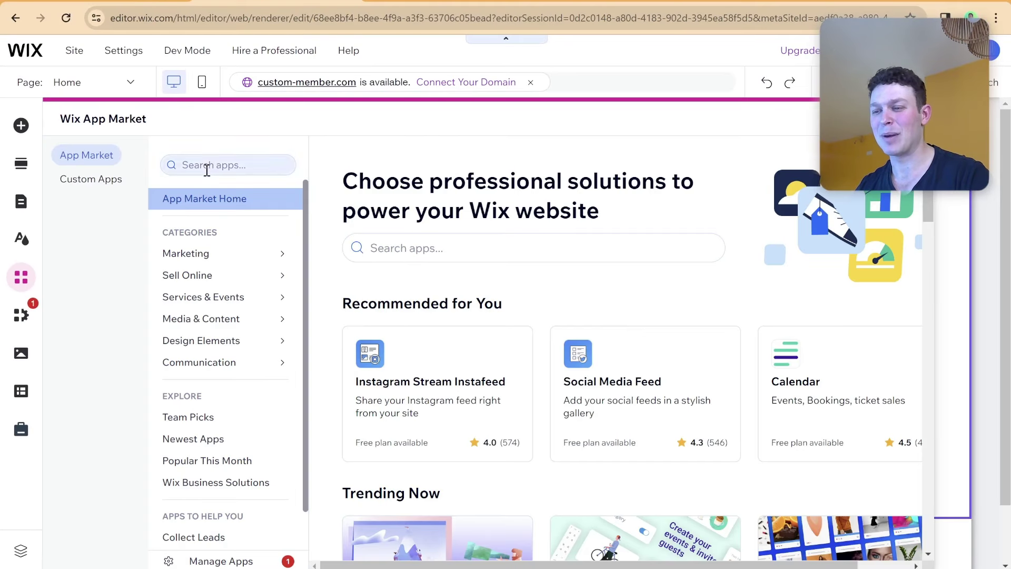
left_click(207, 168)
type("members")
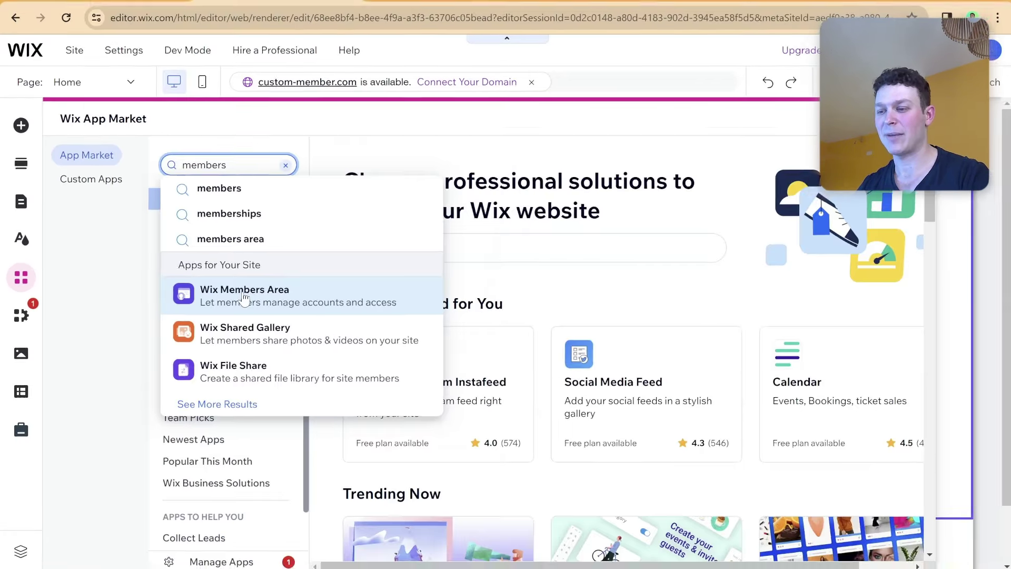
left_click(487, 302)
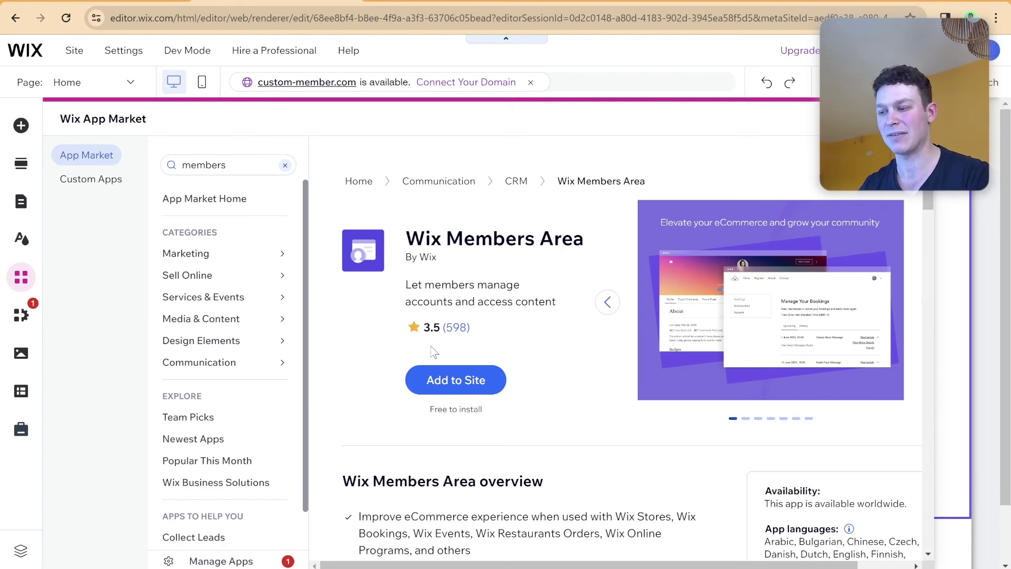
Add Wix Members Area to the site and view its Member Page in Pages & Menu.
left_click(451, 375)
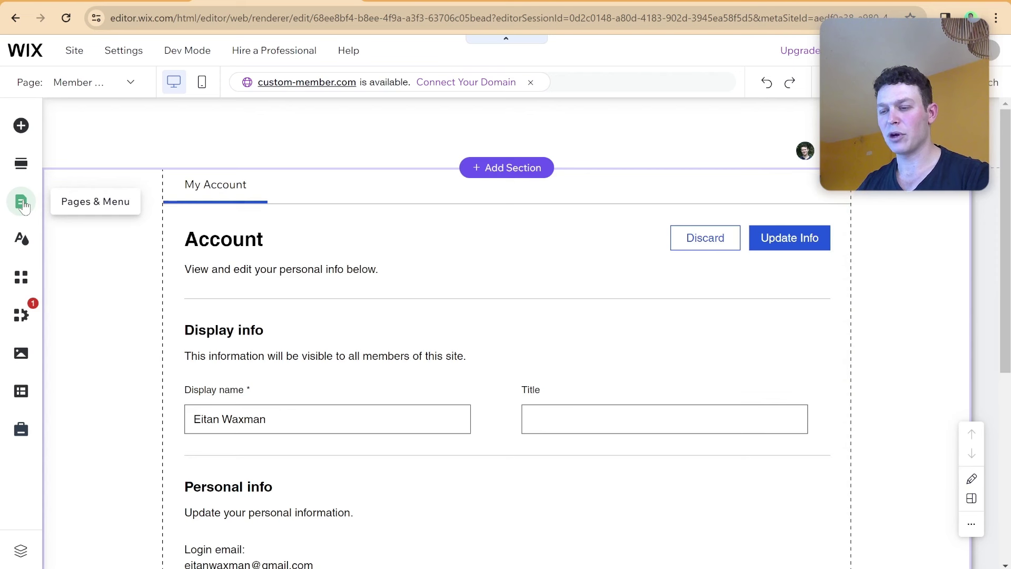
left_click(21, 202)
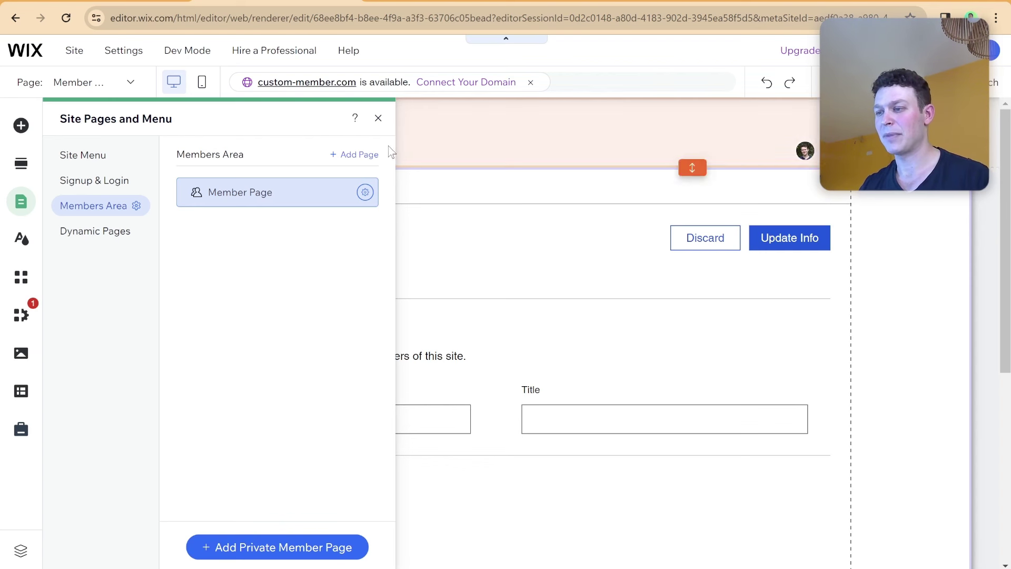
Close the site pages list and look over the My Account form on the Member Page.
left_click(378, 118)
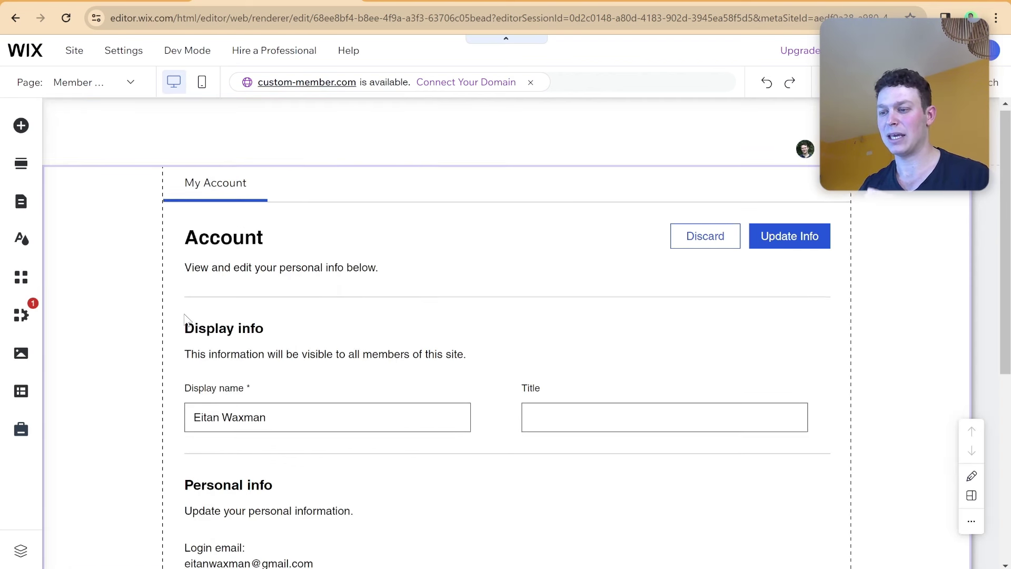
scroll(185, 319, "down", 7)
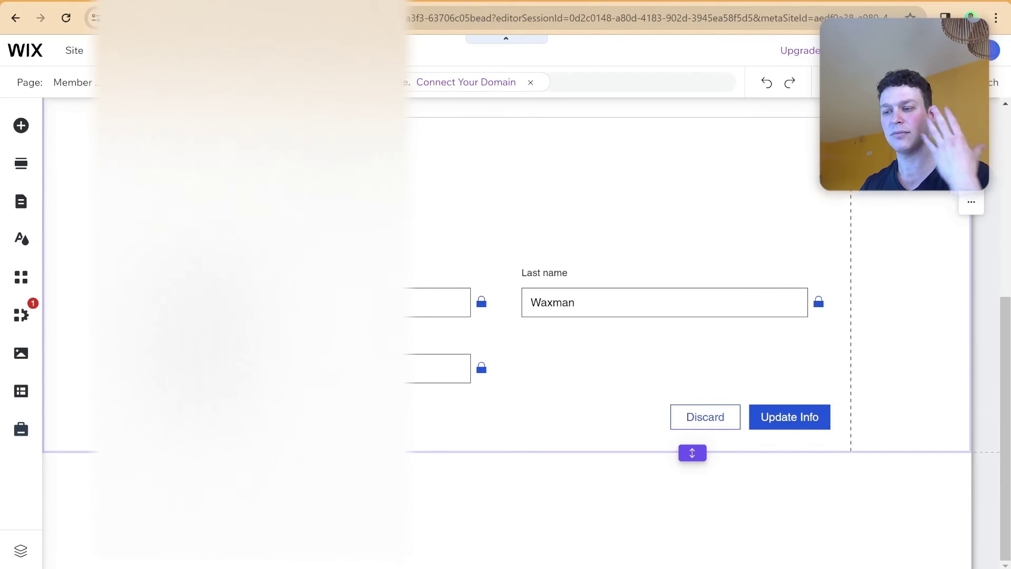
scroll(663, 316, "up", 1)
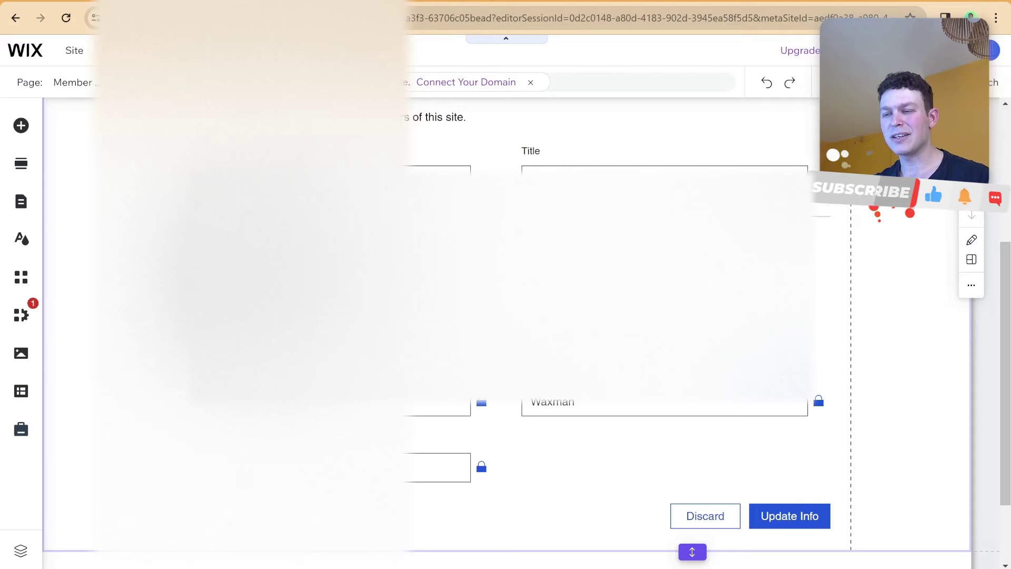
Turn on Dev Mode to show the Member Page's Velo code panel.
mouse_move(198, 55)
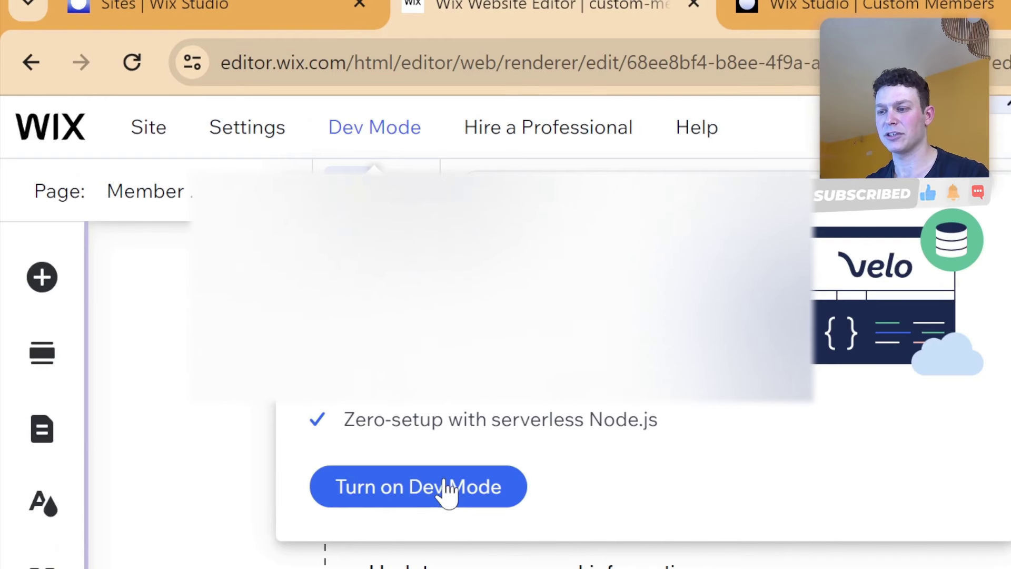
left_click(446, 489)
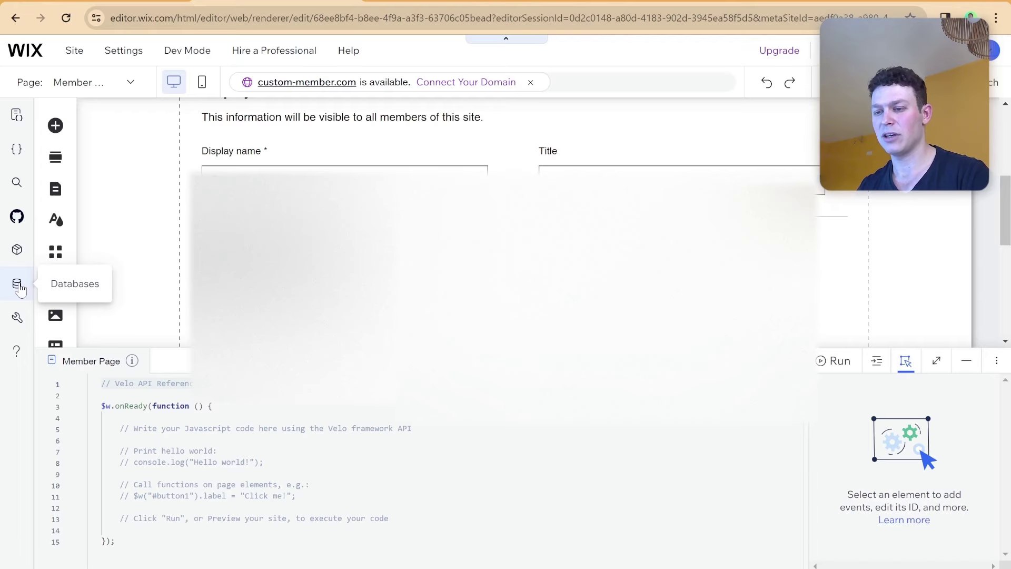
Open the Members > PublicData collection in the CMS from the Databases panel.
left_click(19, 286)
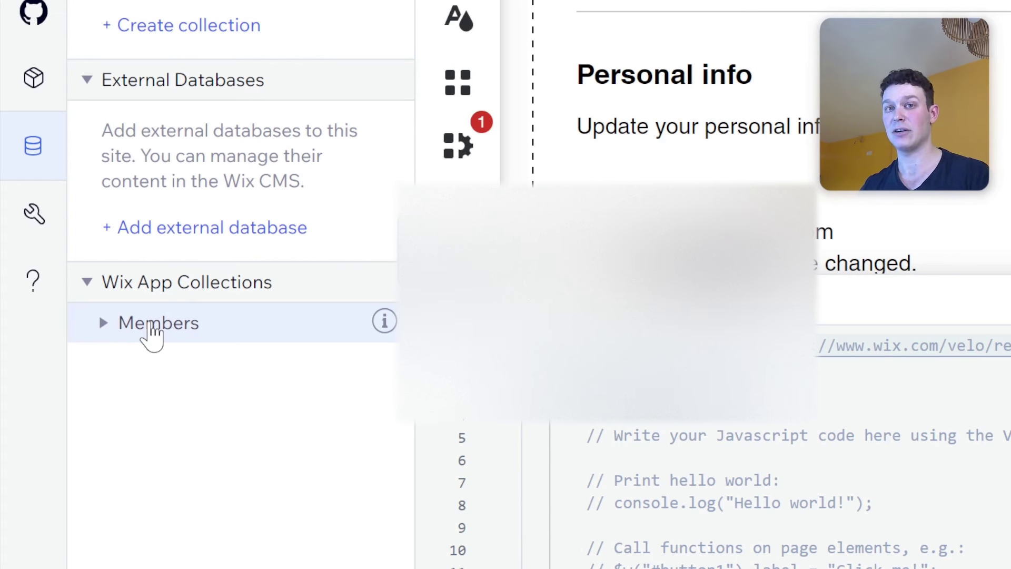
left_click(138, 325)
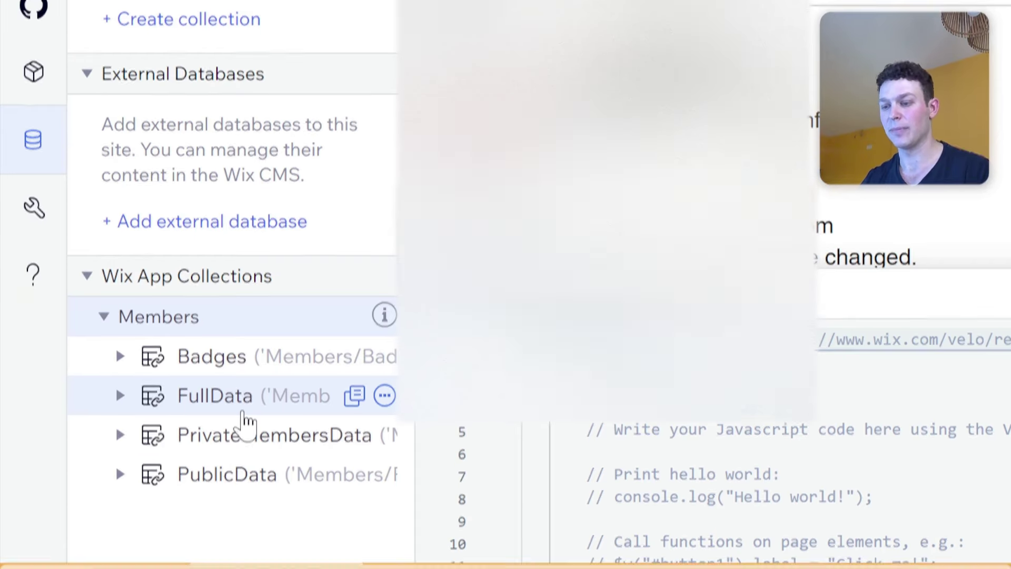
left_click(226, 479)
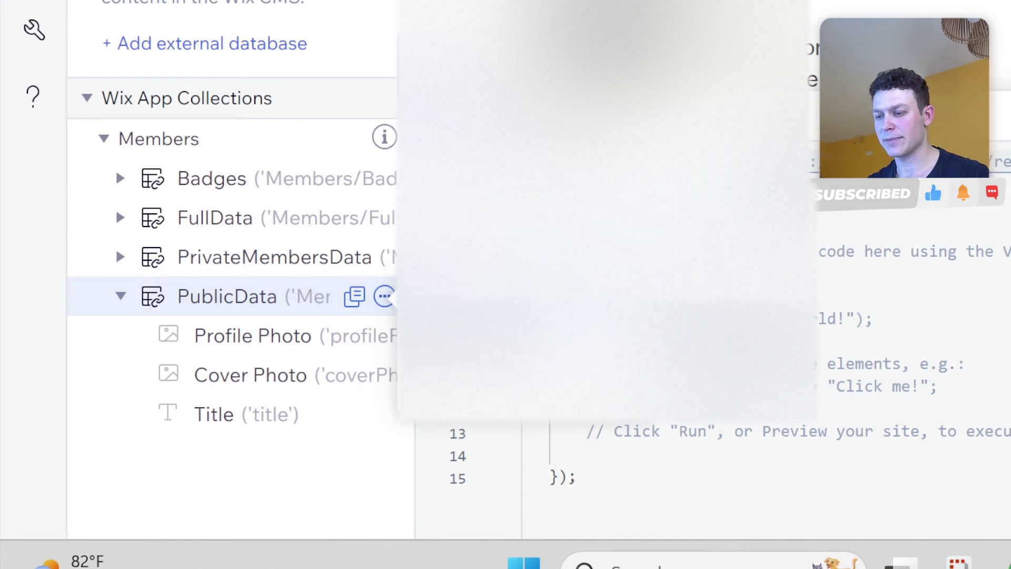
left_click(385, 297)
left_click(432, 327)
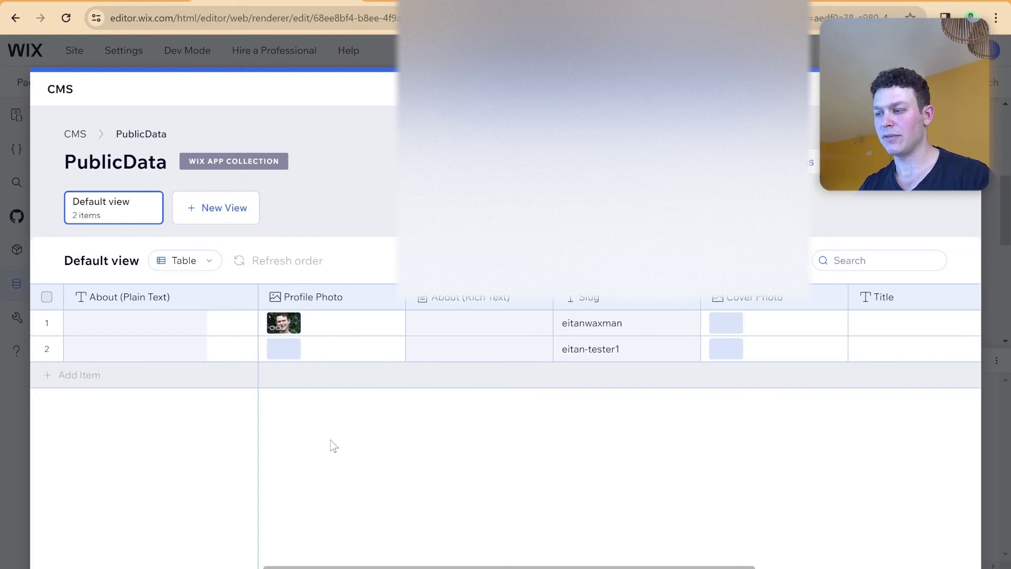
scroll(345, 566, "right", 2)
left_click_drag(345, 567, 406, 564)
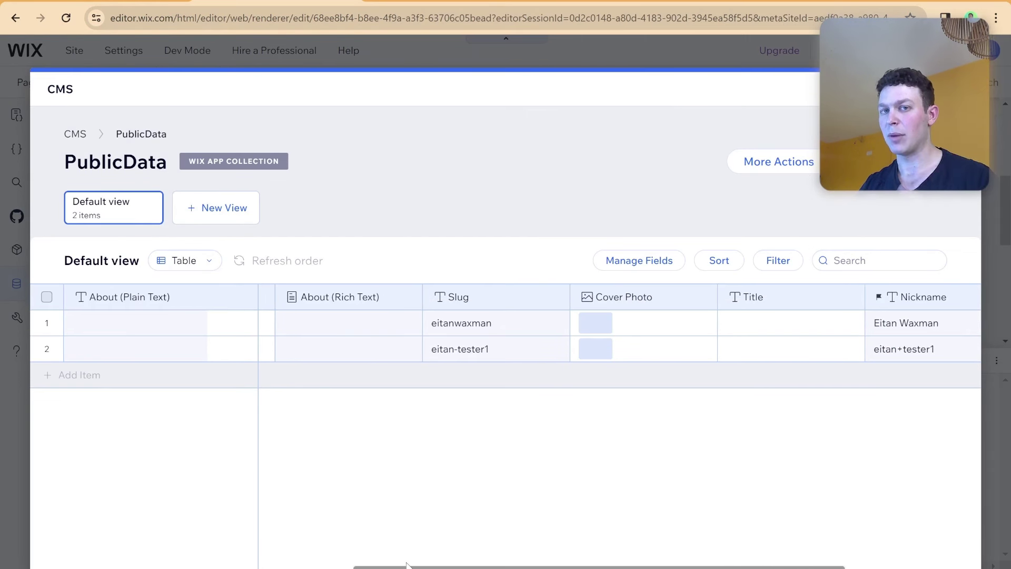
left_click_drag(406, 564, 367, 566)
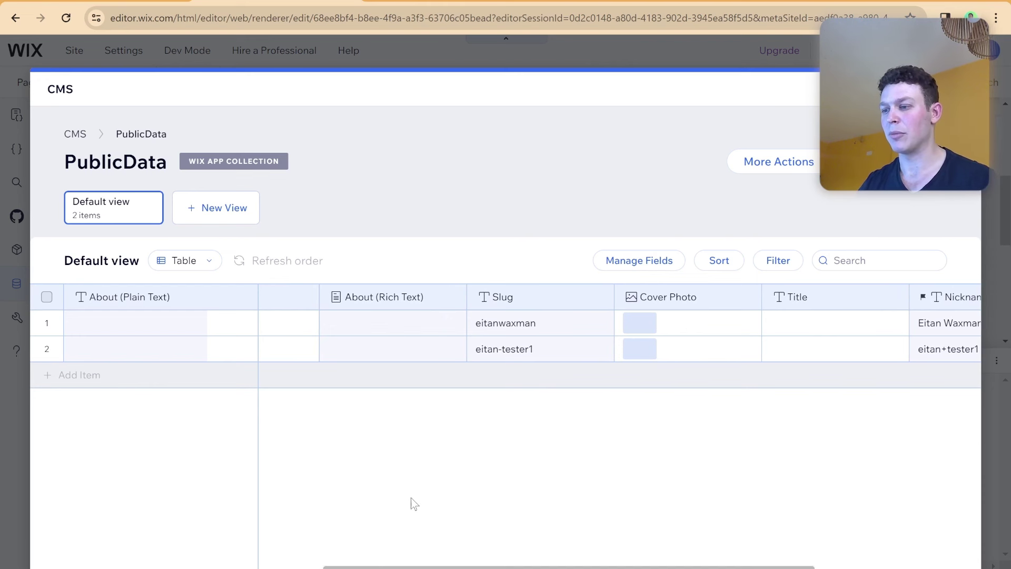
left_click_drag(429, 567, 596, 567)
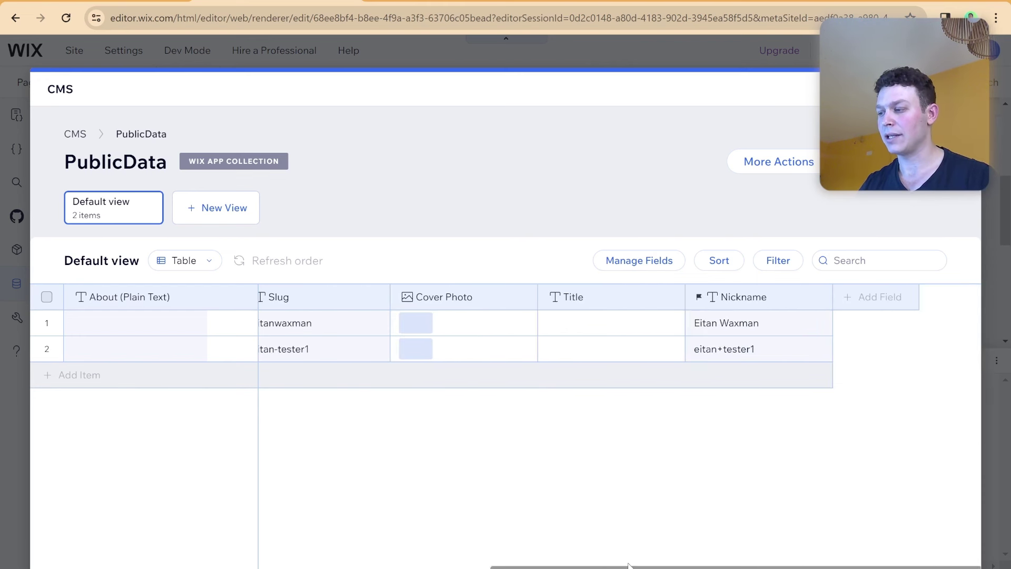
mouse_move(876, 302)
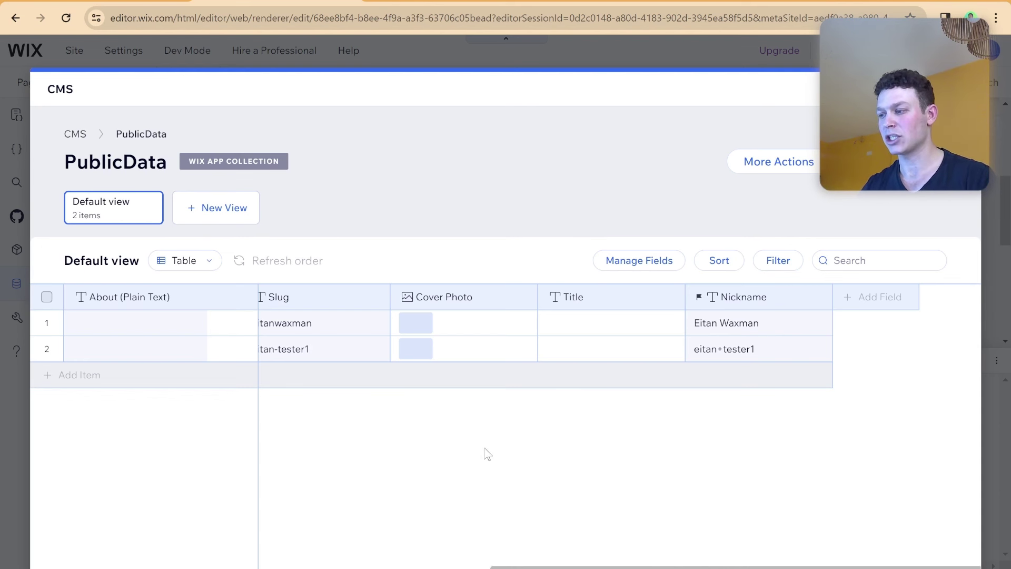
Make the ID field visible in the PublicData table through Manage Fields.
left_click(657, 263)
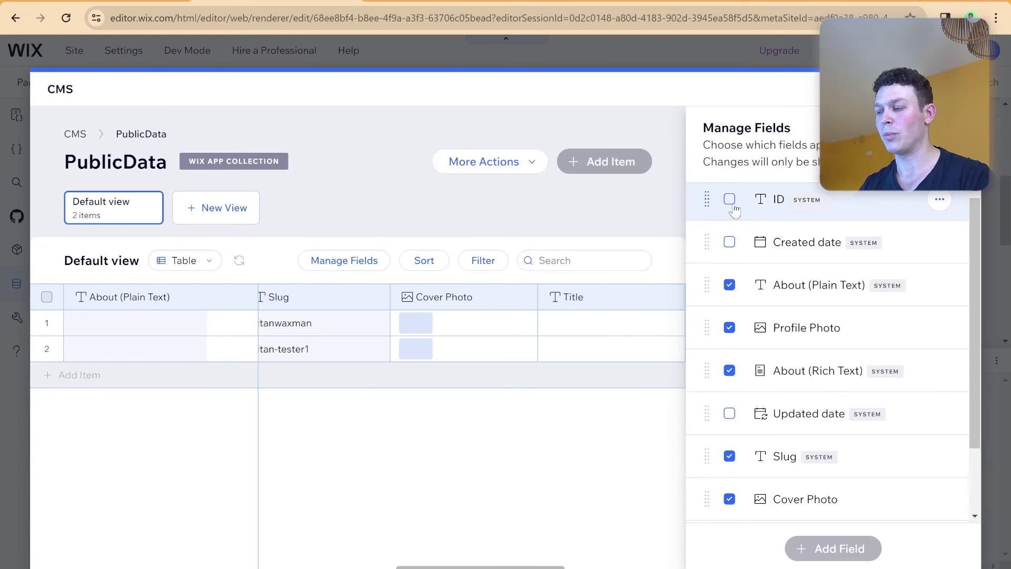
left_click(730, 201)
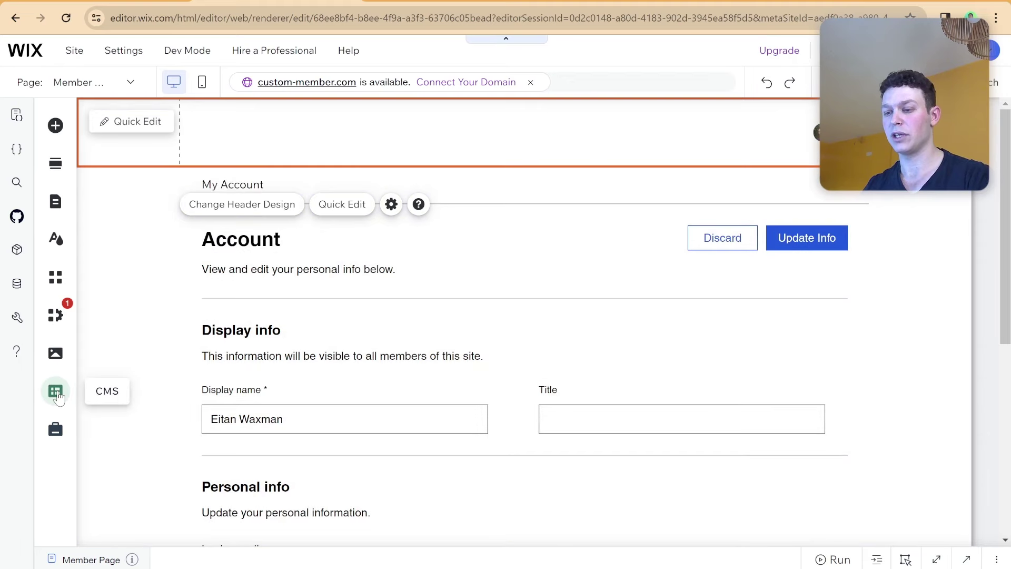
Start a new CMS collection from scratch and name it 'Profiles'.
left_click(113, 294)
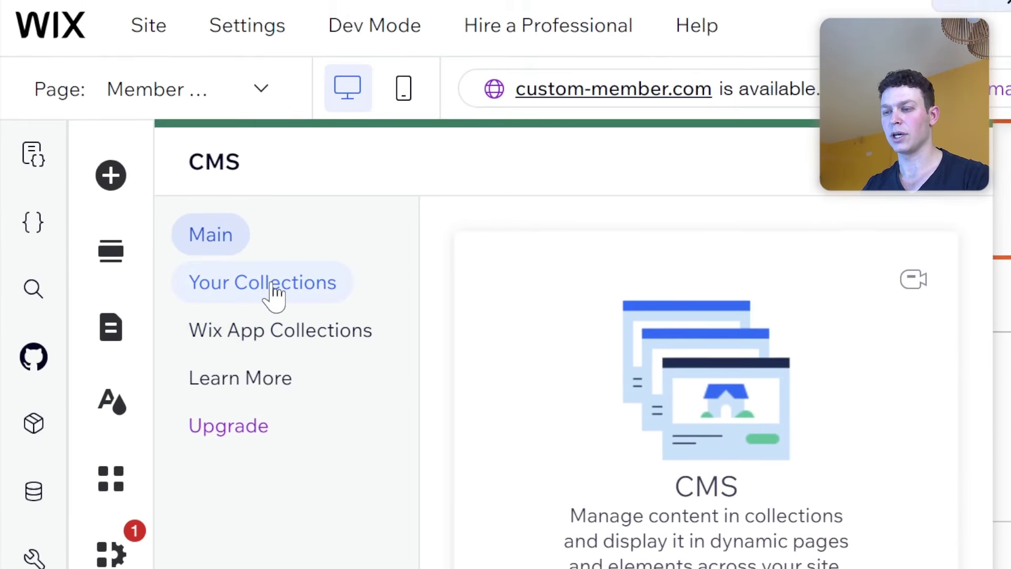
left_click(274, 257)
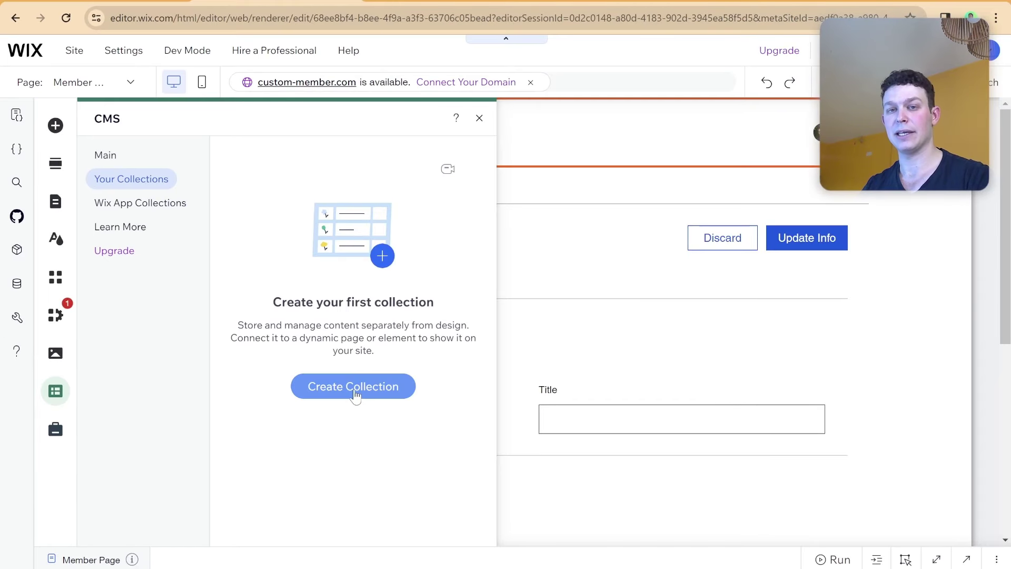
left_click(355, 397)
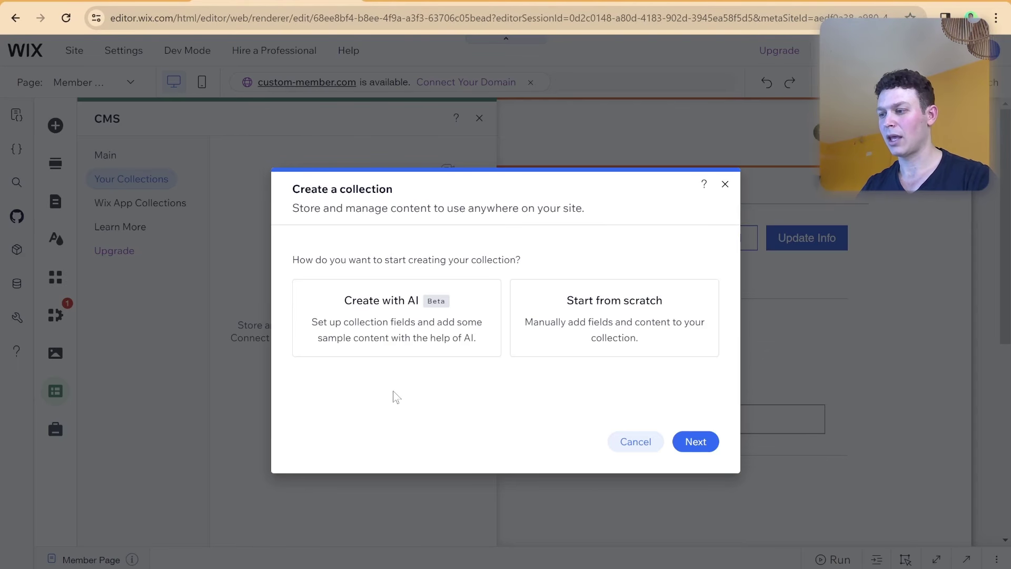
left_click(646, 341)
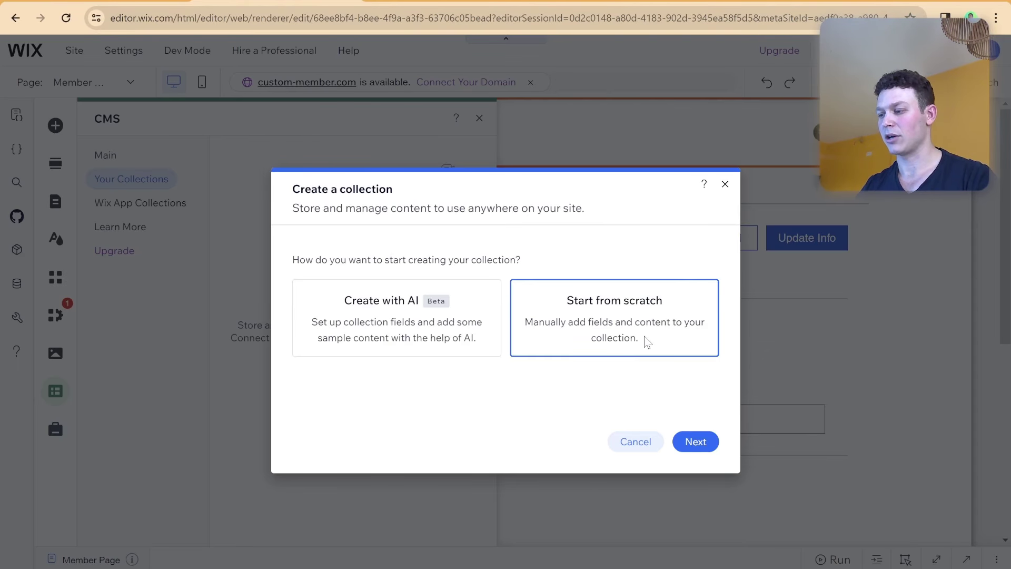
left_click(689, 441)
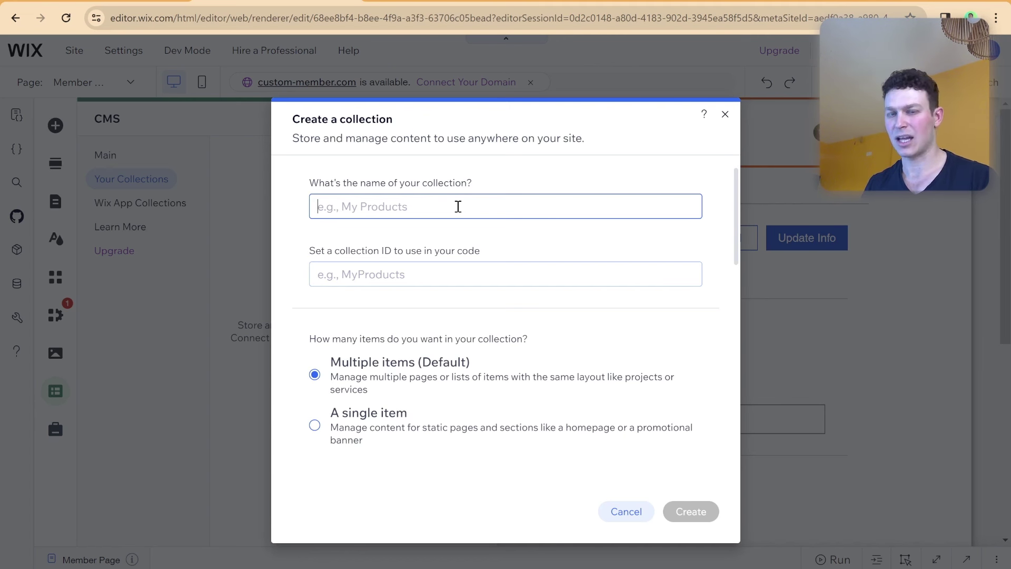
type("Profiles")
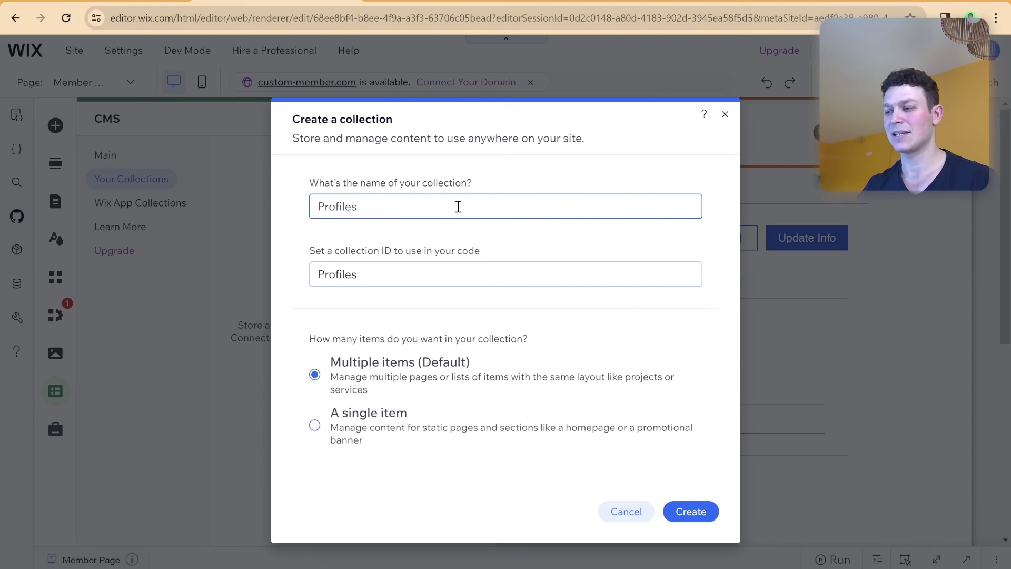
Create the Profiles collection and add a Text field named 'First Name'.
left_click(685, 512)
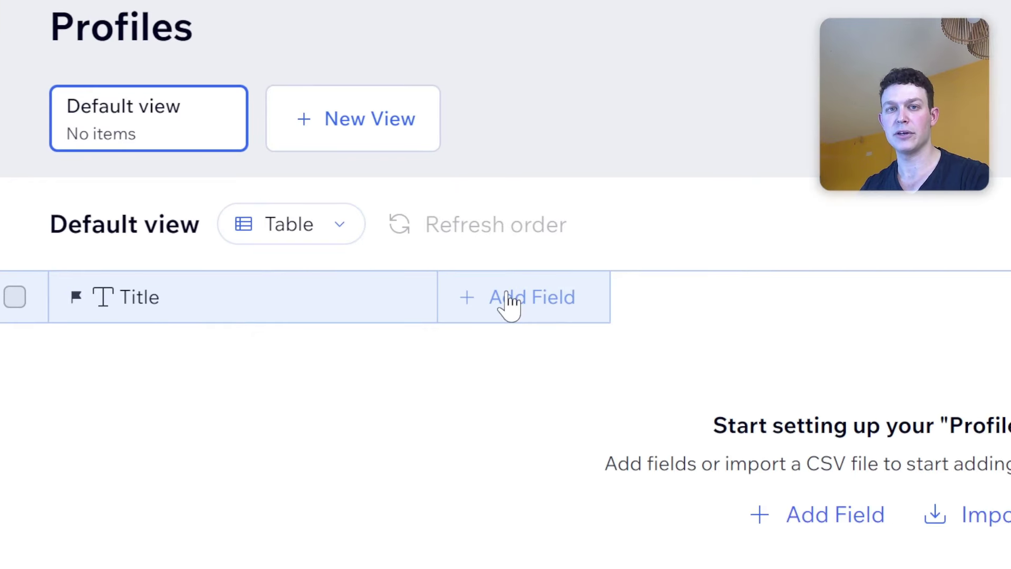
left_click(508, 300)
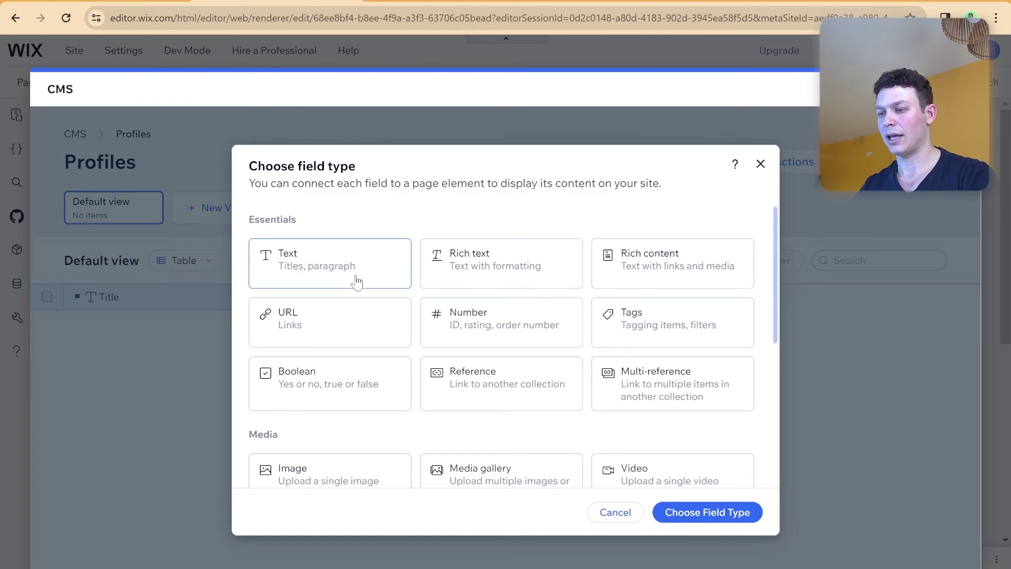
left_click(356, 281)
left_click(699, 513)
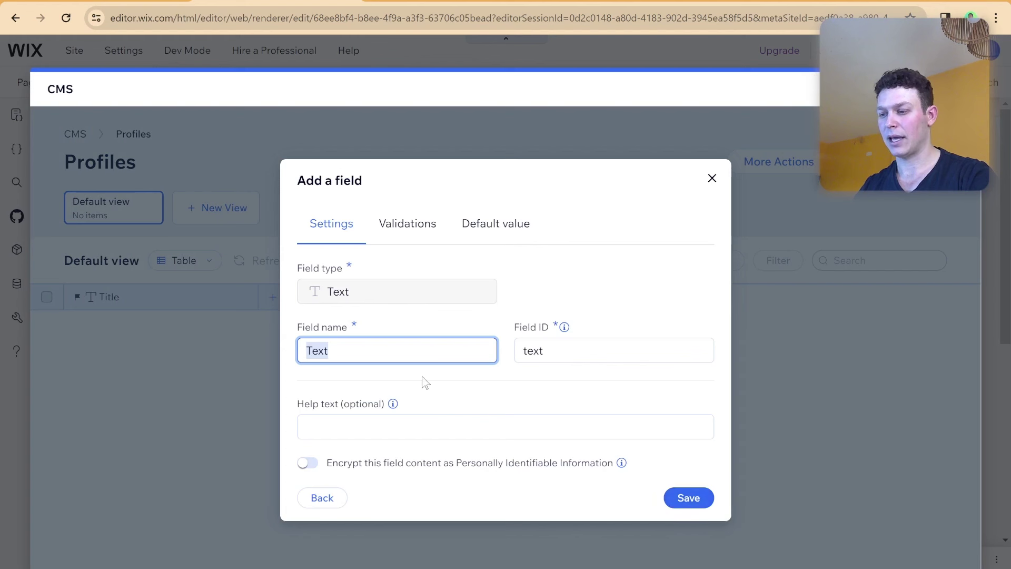
type("First Name")
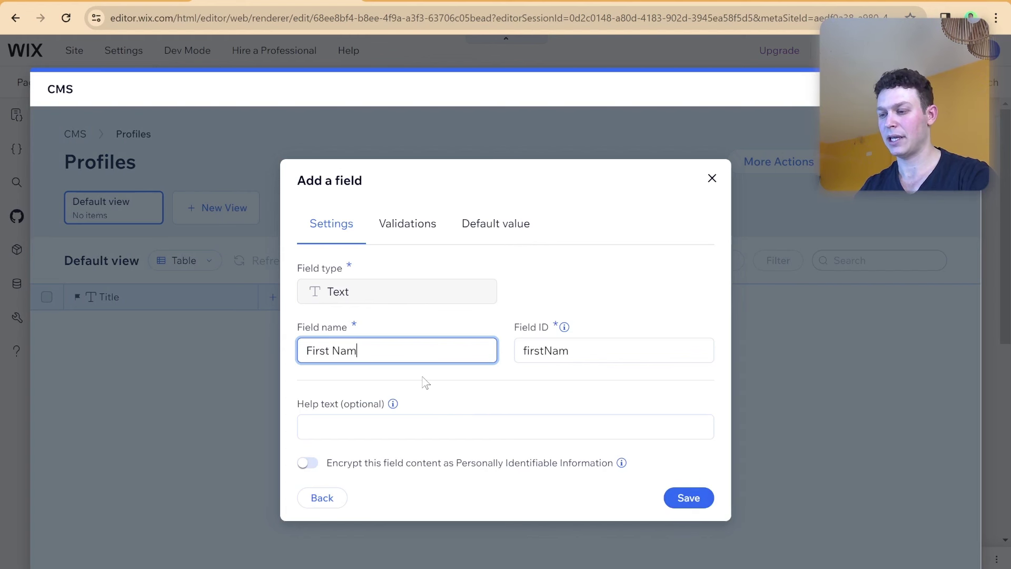
left_click(674, 501)
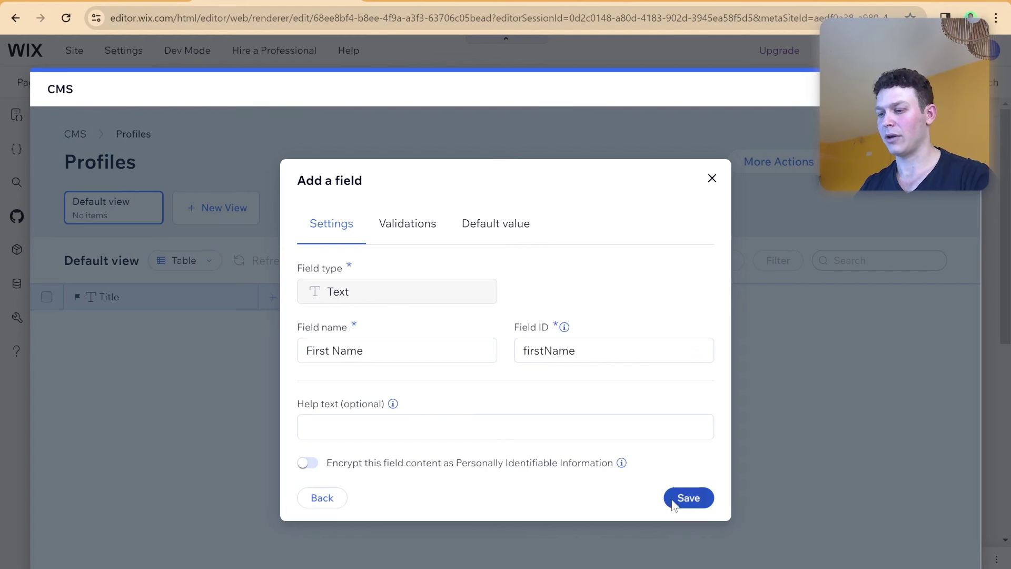
Add a second Text field to Profiles and begin naming it 'Last Name'.
left_click(463, 298)
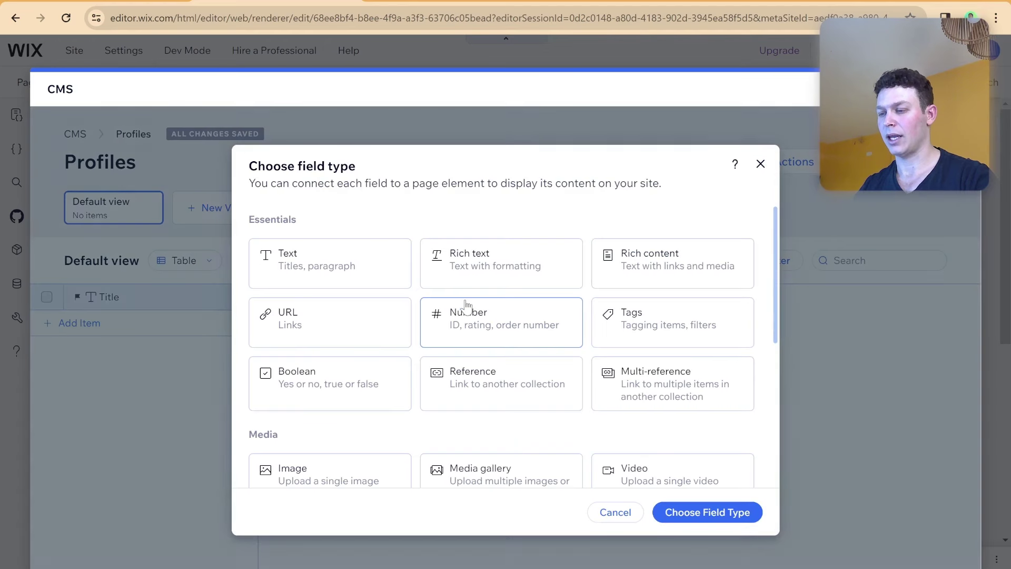
left_click(366, 272)
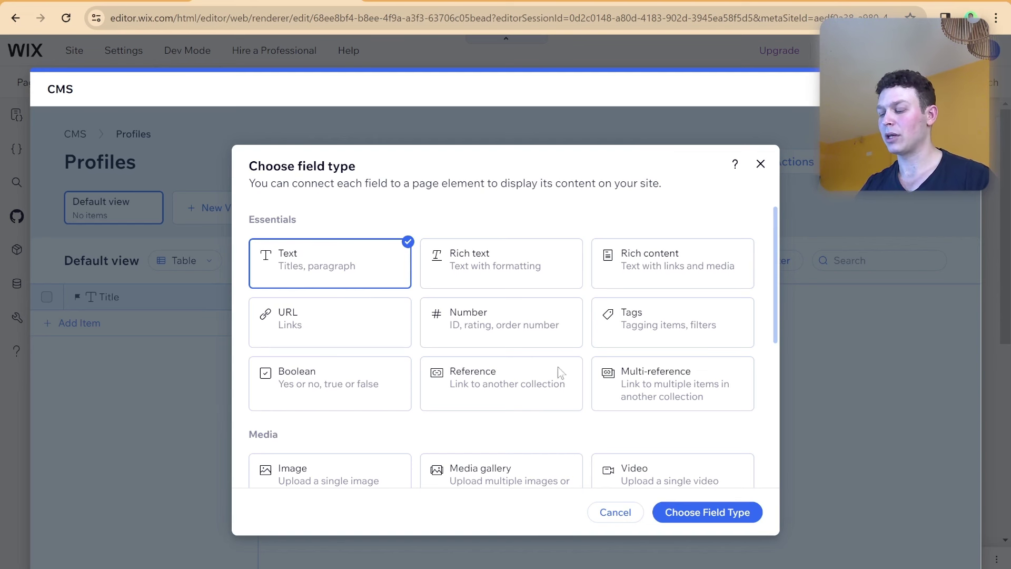
left_click(691, 515)
type("Last NAme")
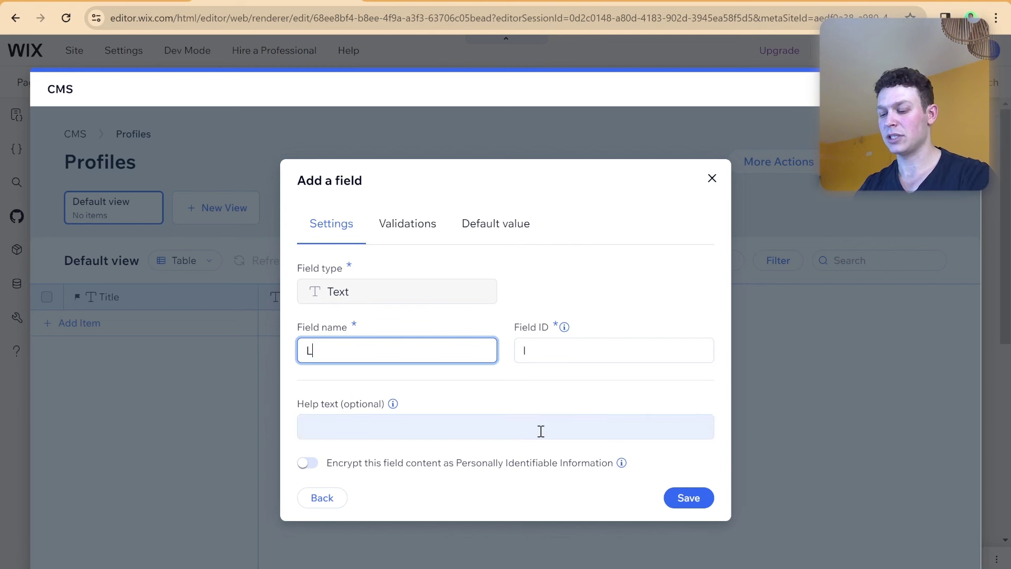
key("BackSpace")
key("BackSpace")
key("BackSpace")
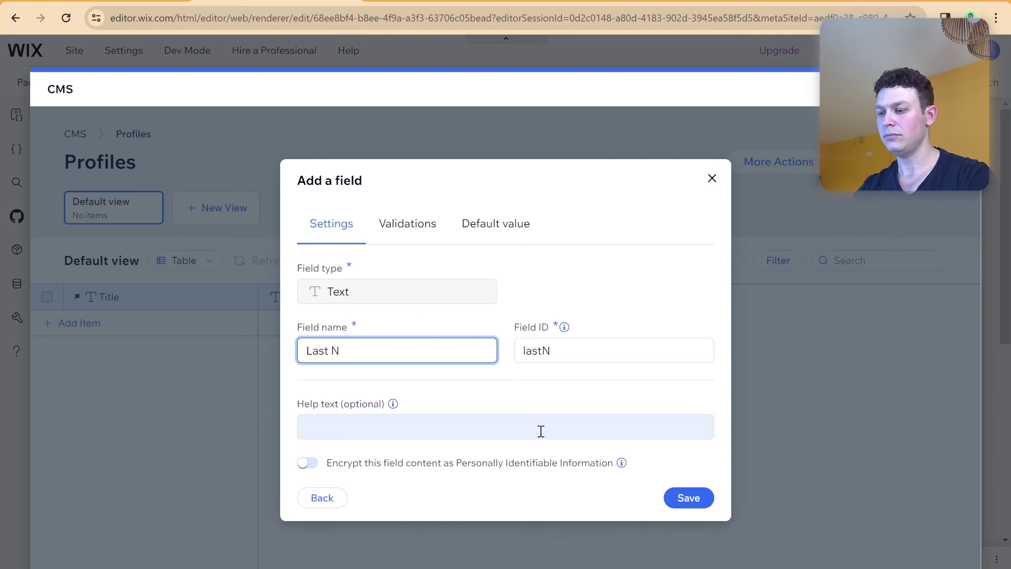
Save the Last Name field, then add an Image field named 'Profile Picture'.
type("ame")
left_click(688, 499)
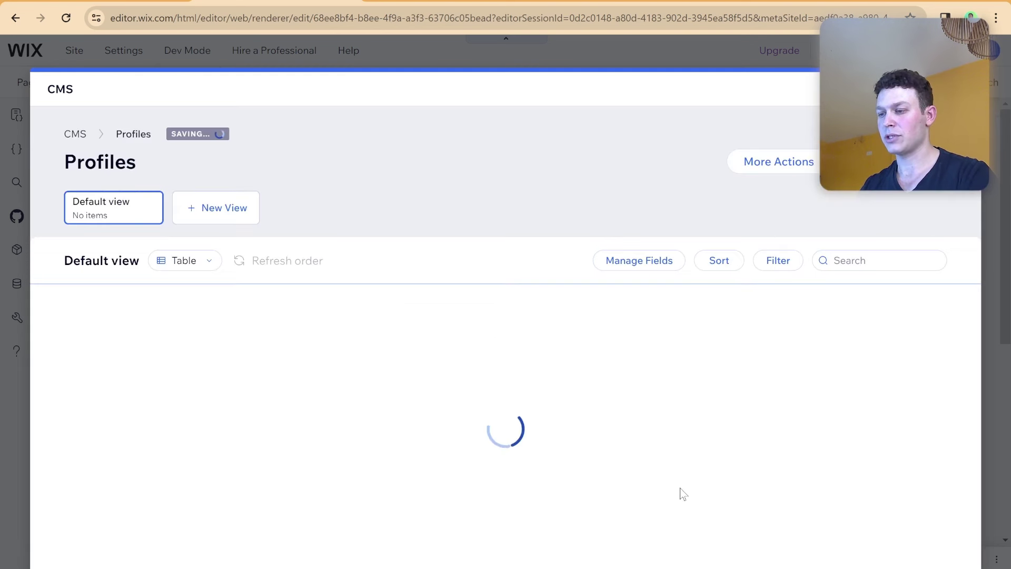
left_click(589, 301)
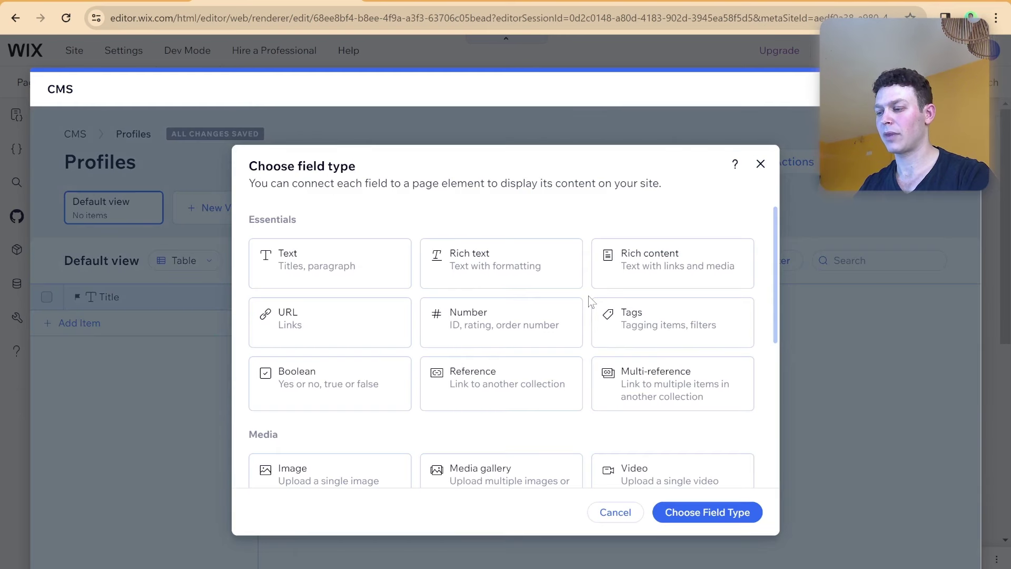
scroll(610, 318, "down", 1)
left_click(348, 403)
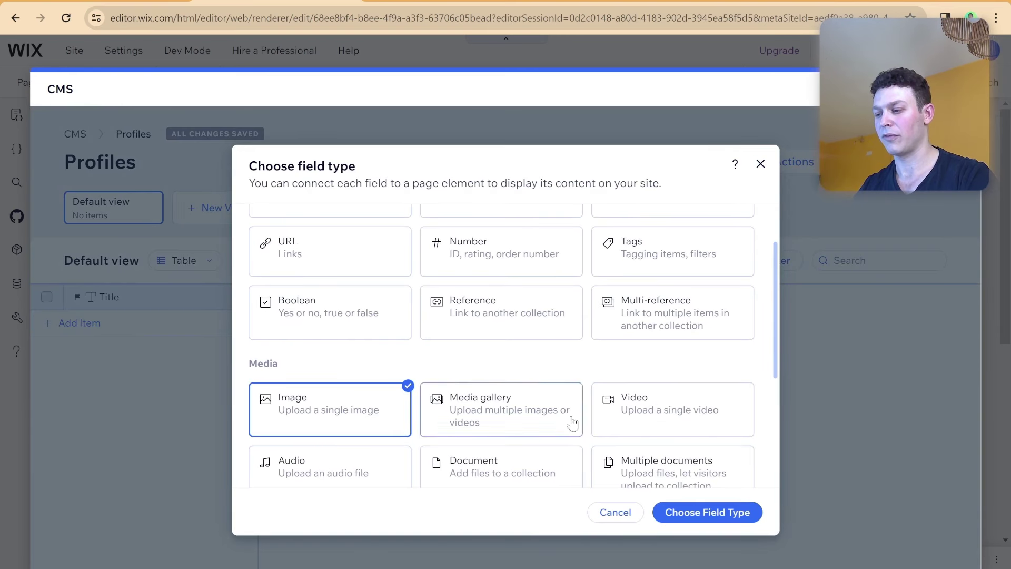
left_click(685, 512)
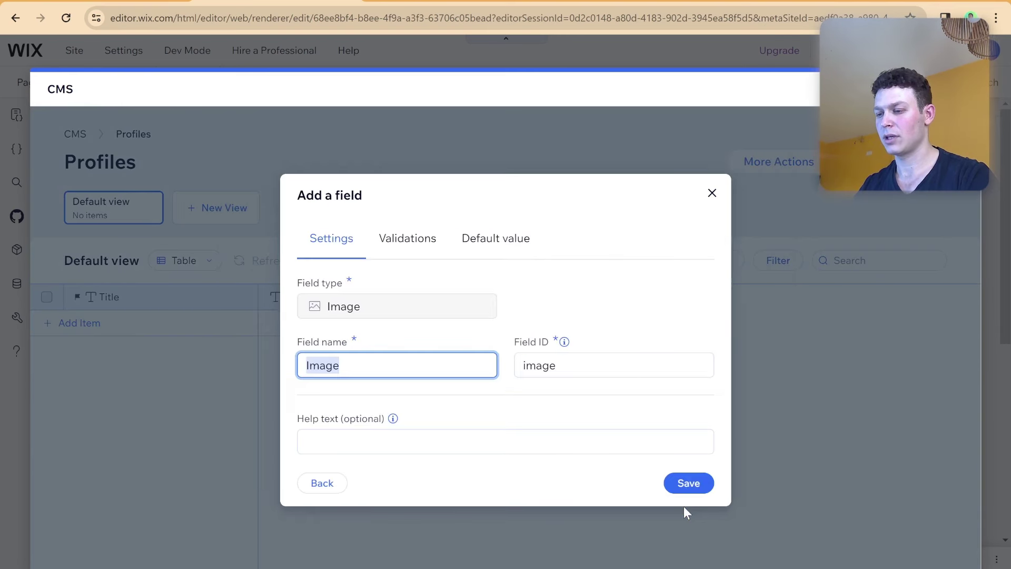
type("Prof")
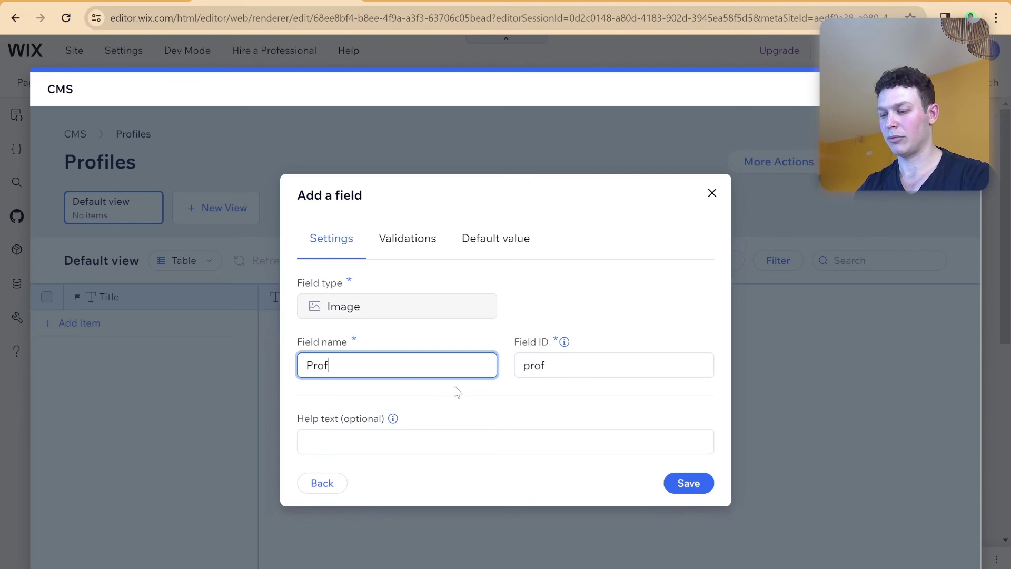
type("ile Pr")
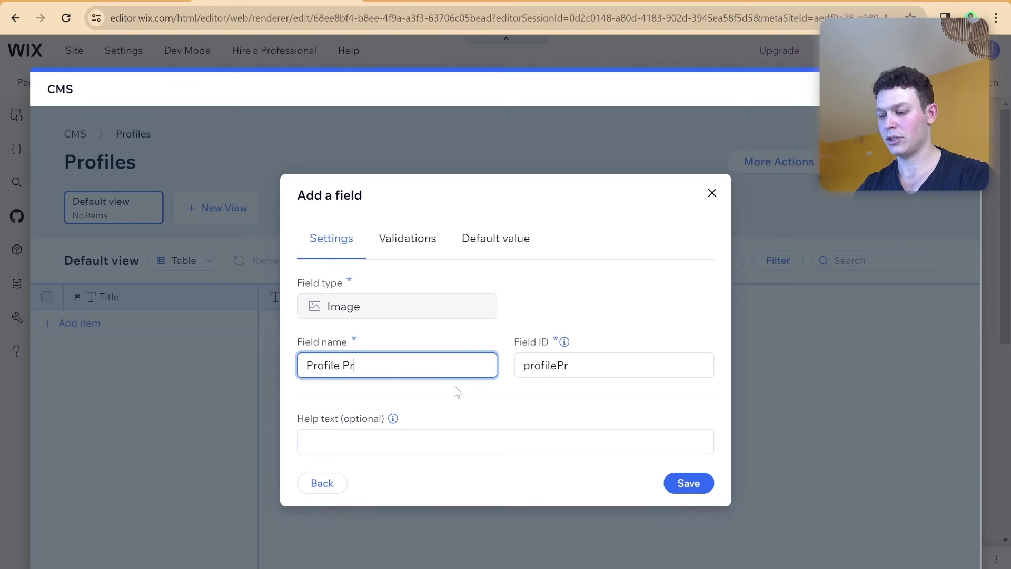
type("icture")
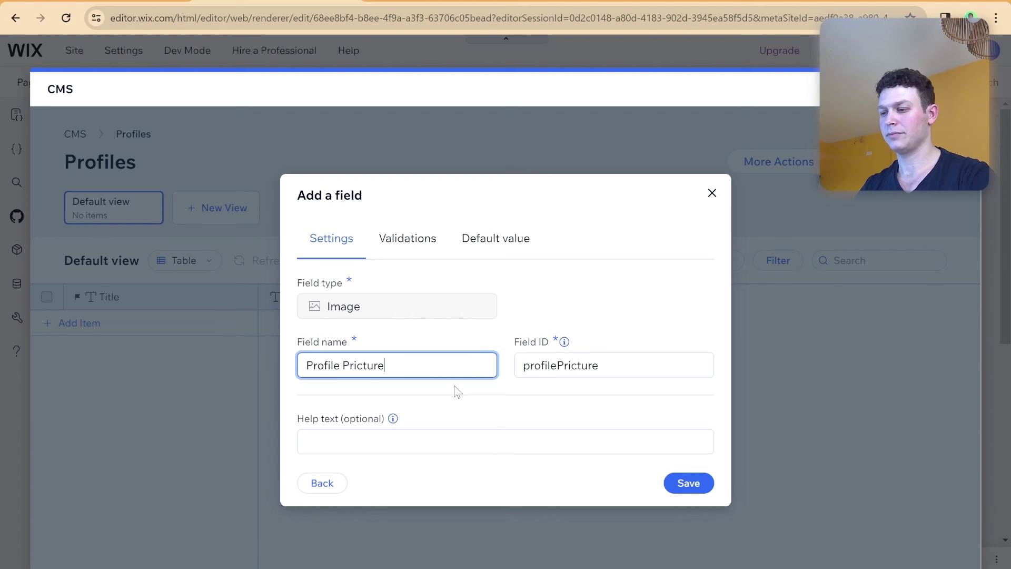
key("BackSpace")
key("BackSpace")
key("BackSpace")
key("BackSpace")
key("BackSpace")
key("BackSpace")
key("BackSpace")
type("icture")
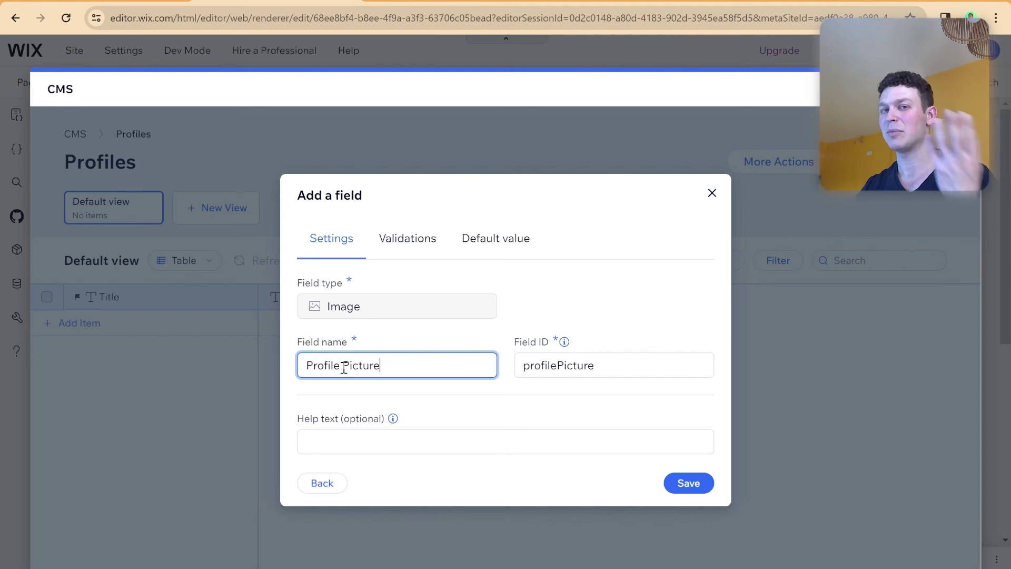
left_click(341, 366)
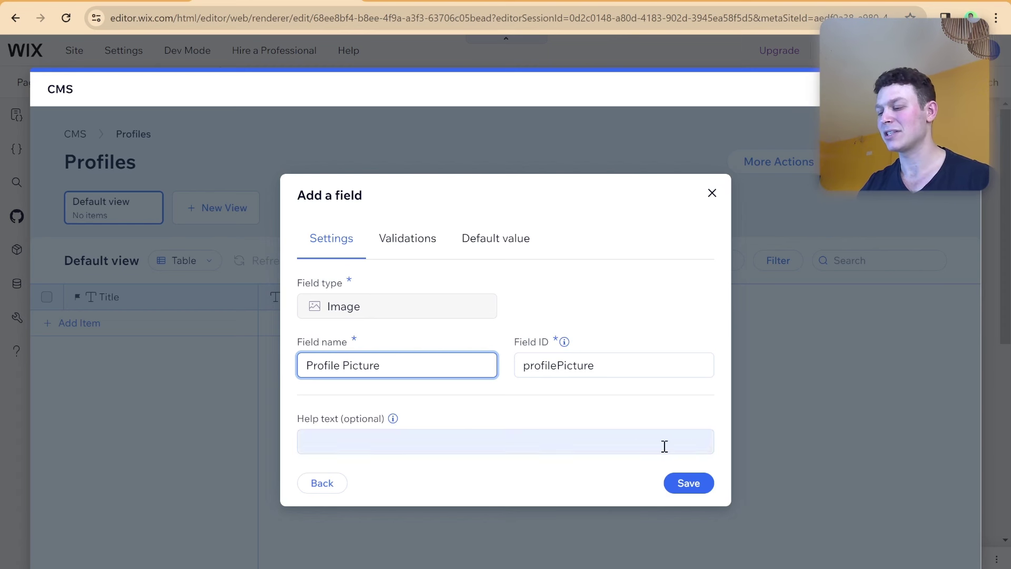
left_click(685, 485)
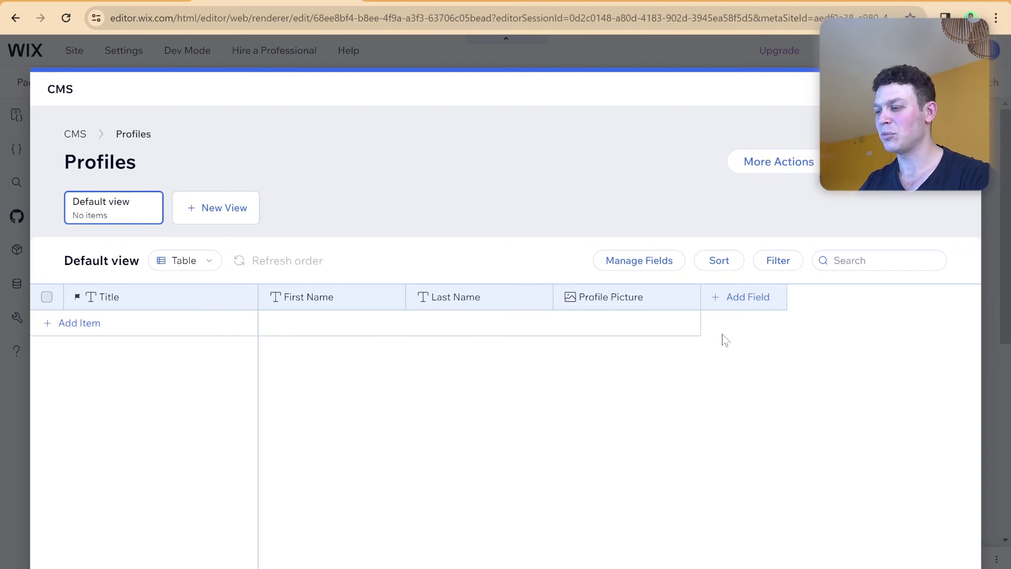
Add a Boolean field named 'Above 21' to the Profiles collection.
left_click(723, 306)
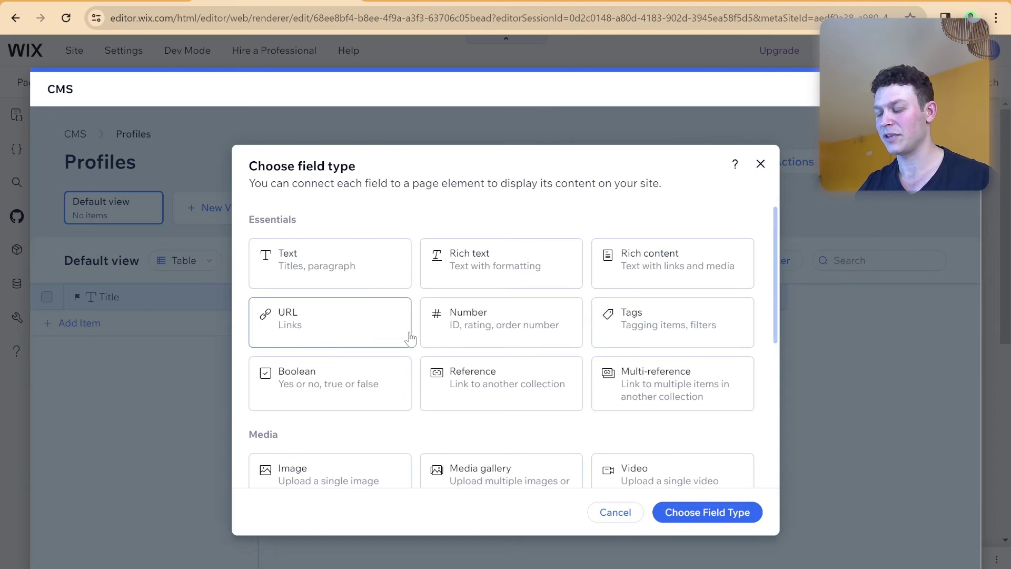
scroll(374, 334, "down", 2)
scroll(357, 329, "down", 1)
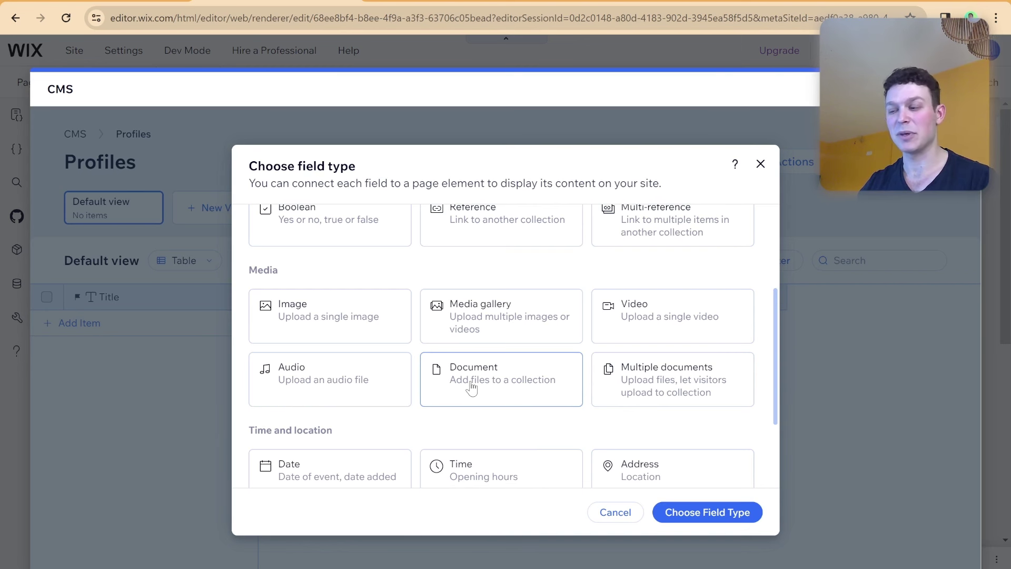
scroll(384, 383, "up", 4)
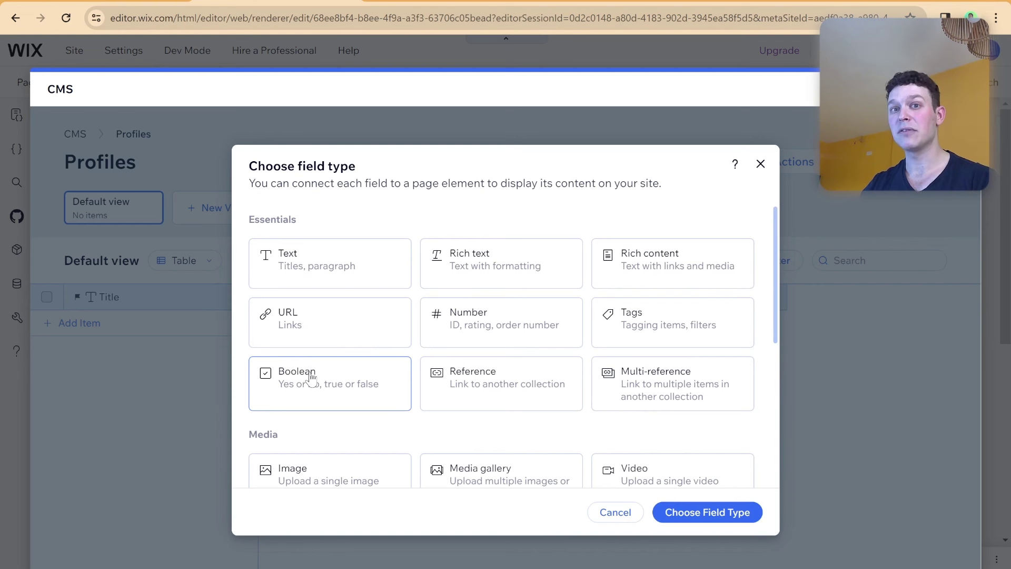
left_click(311, 378)
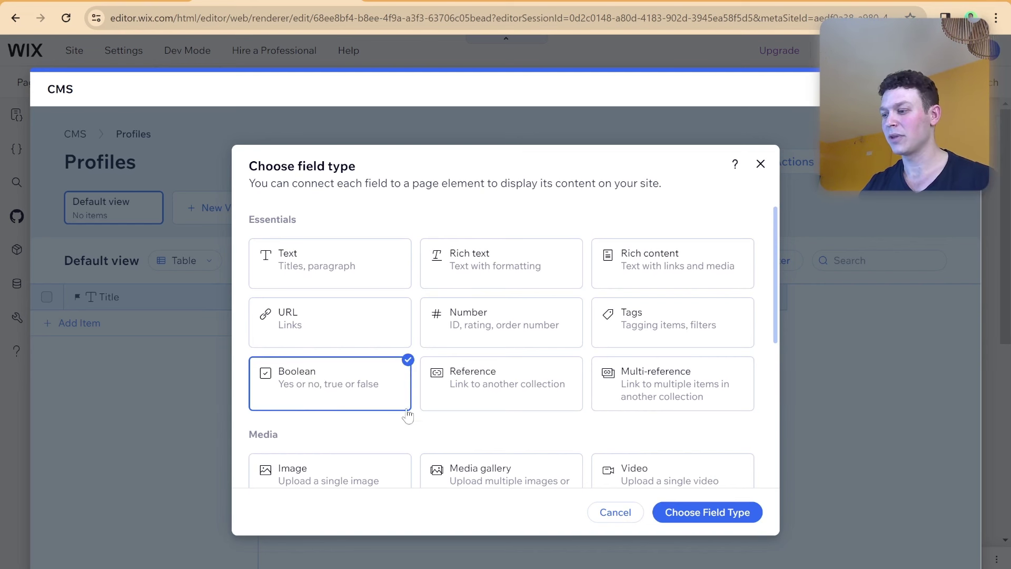
left_click(680, 510)
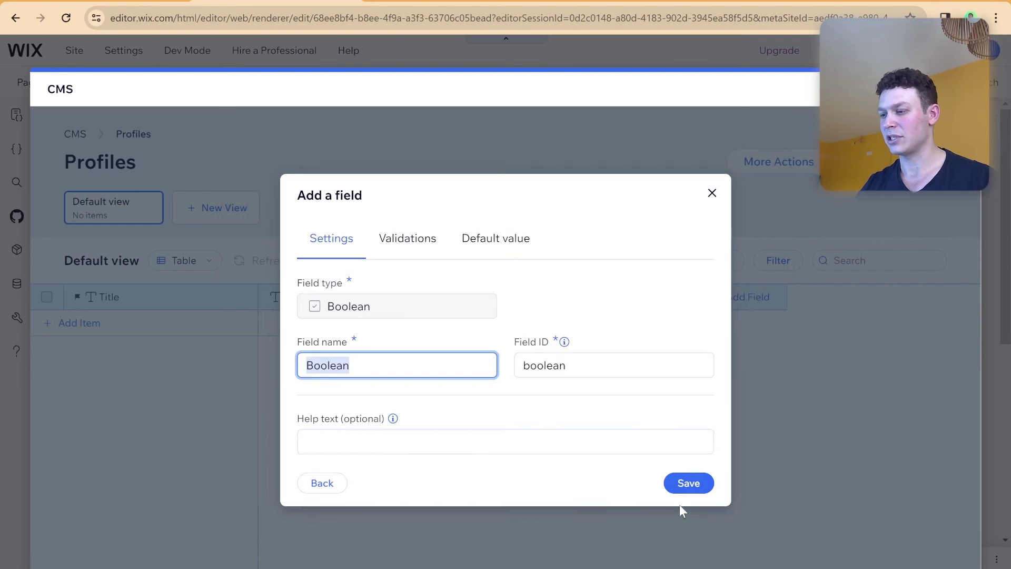
type("Ab")
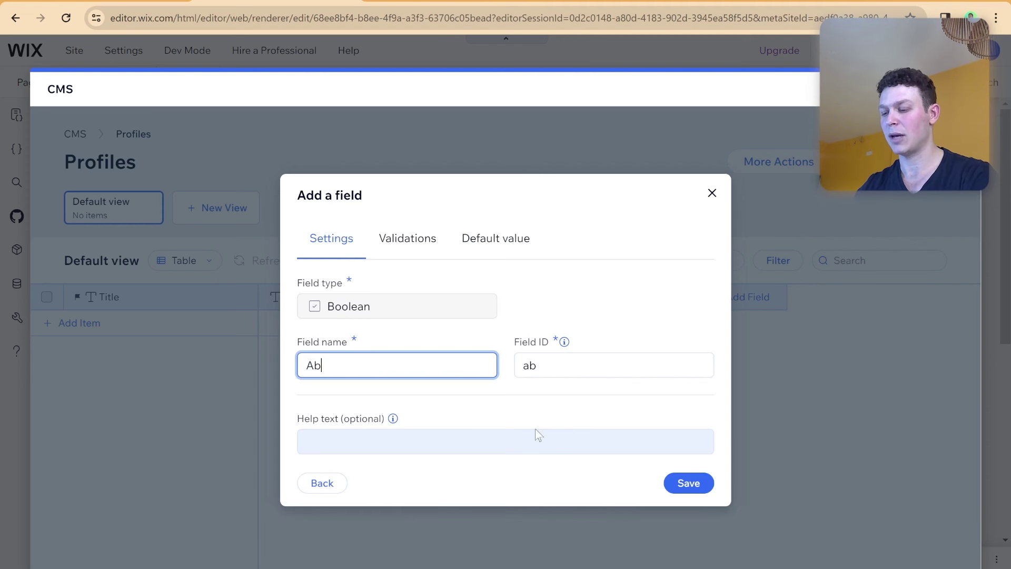
type("ove 21")
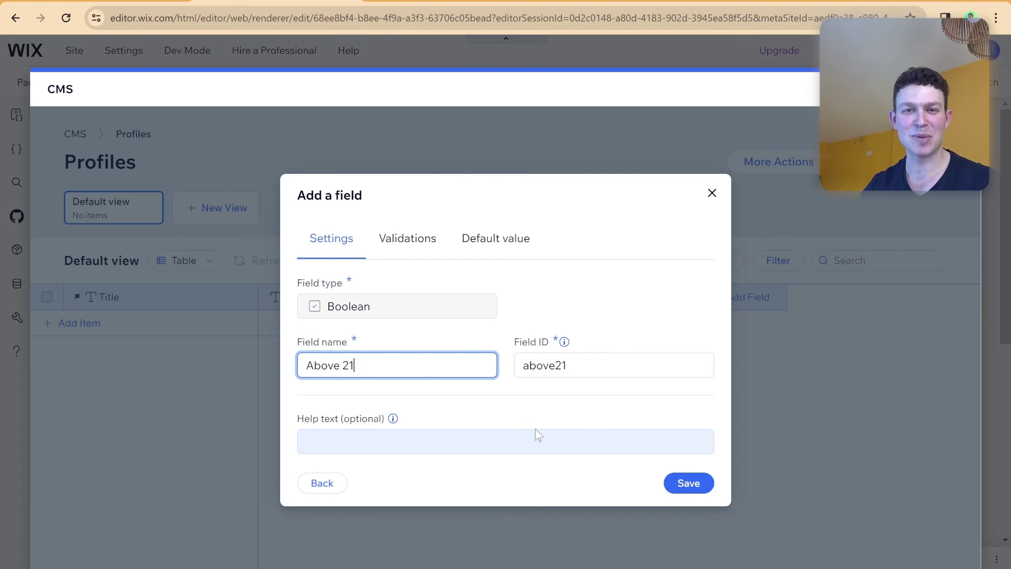
left_click(672, 482)
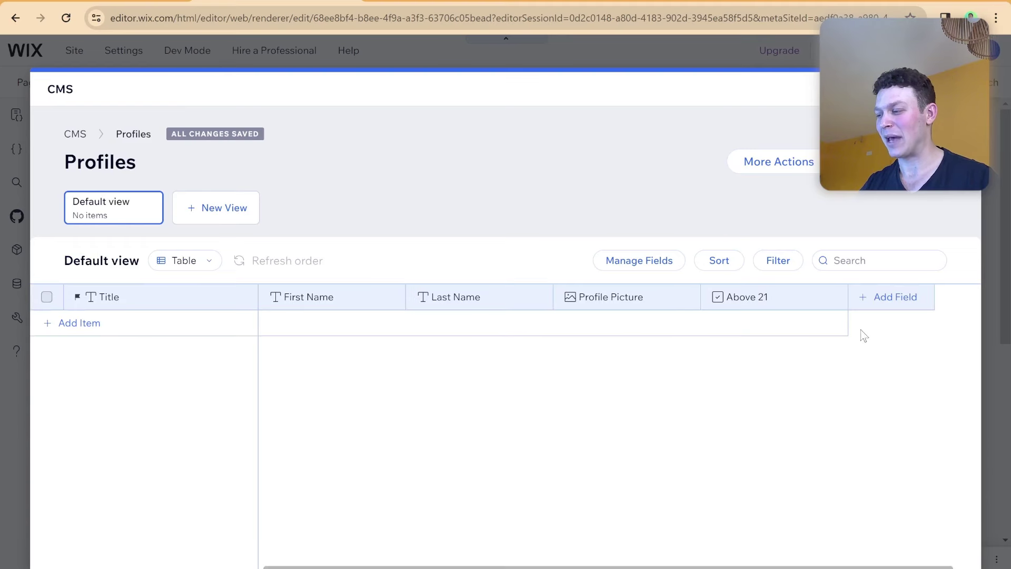
Add a Date field named 'Birthday' to the Profiles collection after Above 21.
left_click(871, 305)
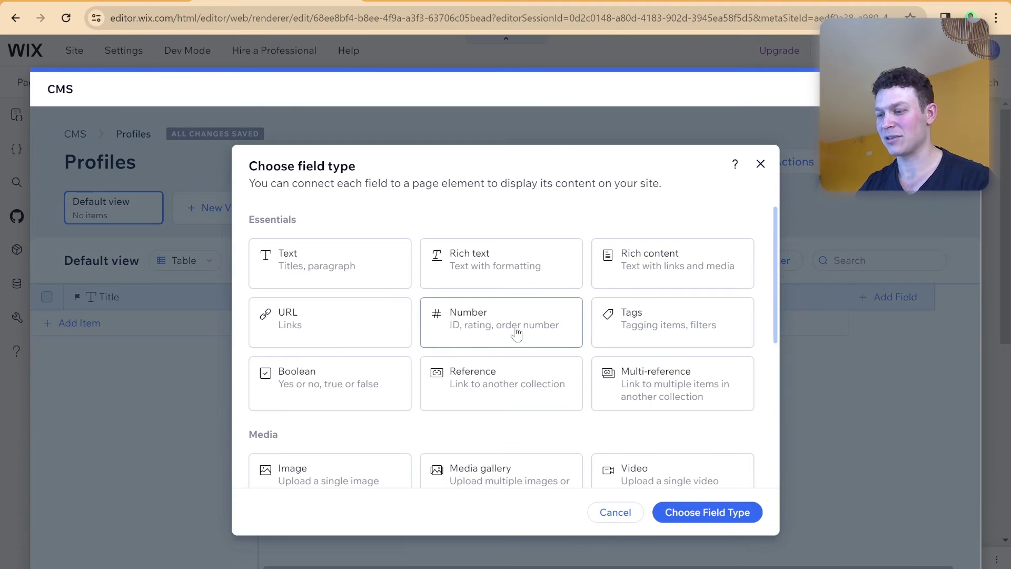
scroll(454, 333, "down", 1)
scroll(454, 333, "down", 5)
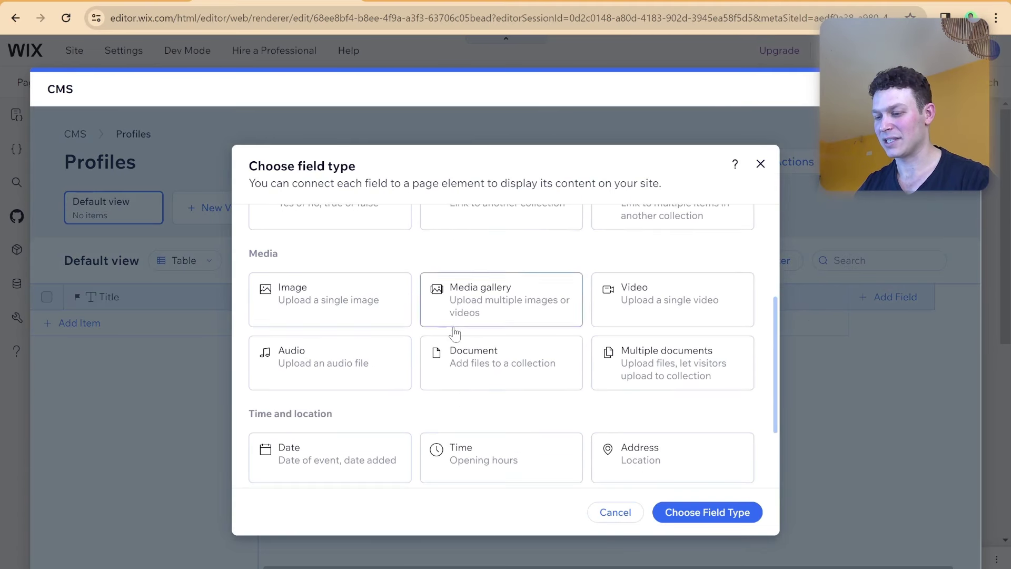
left_click(314, 352)
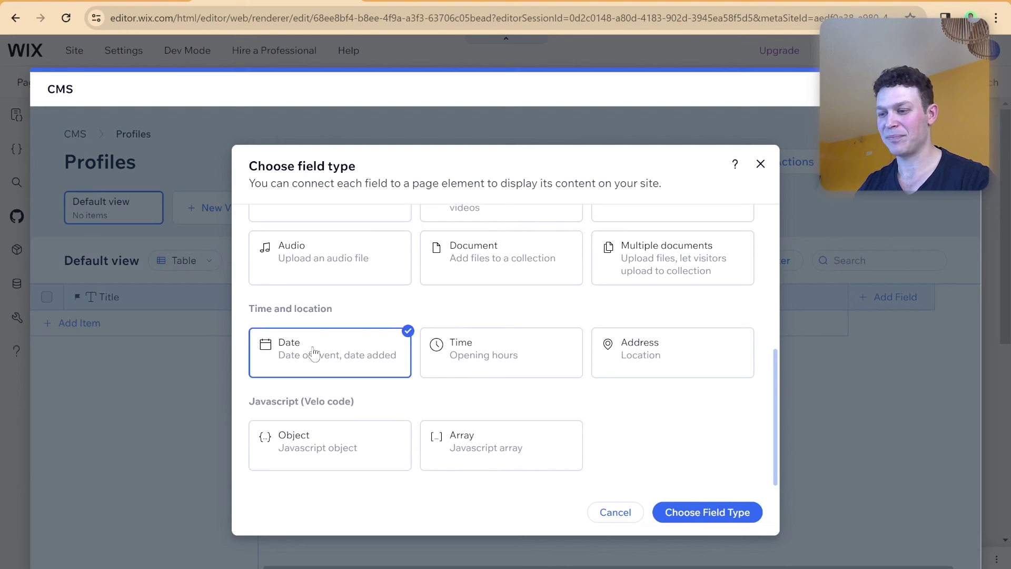
left_click(687, 511)
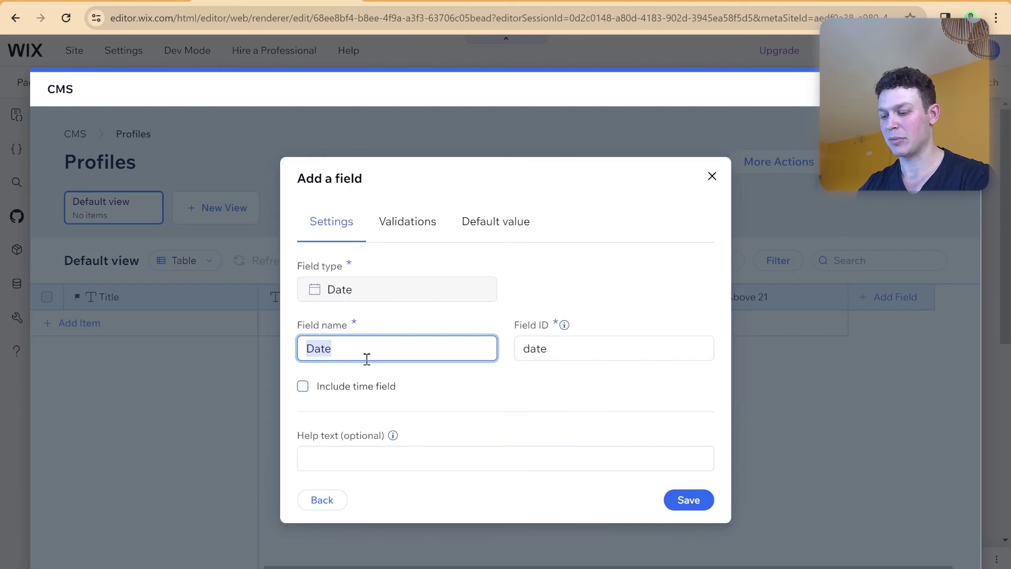
type("Birthday")
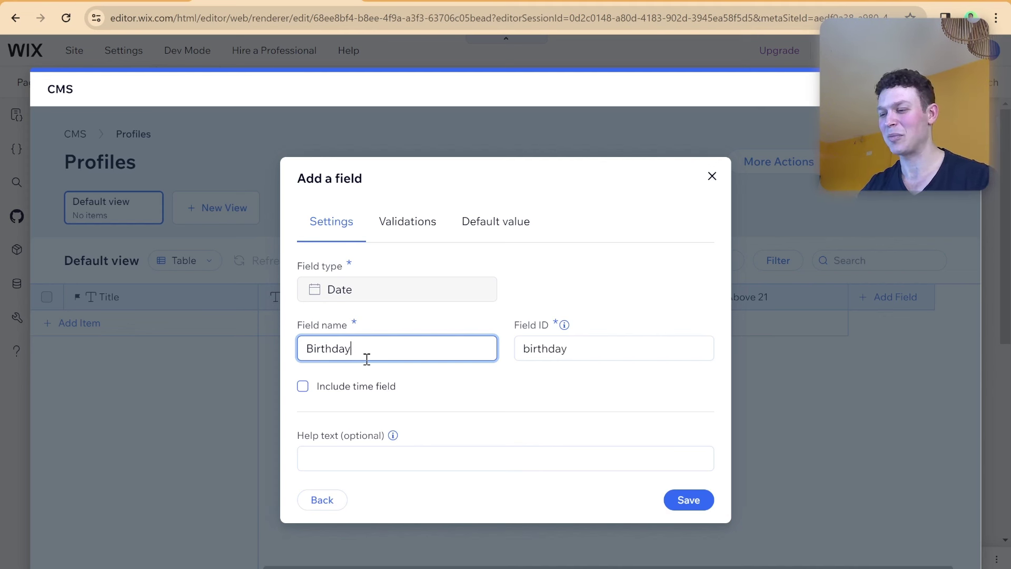
left_click(702, 505)
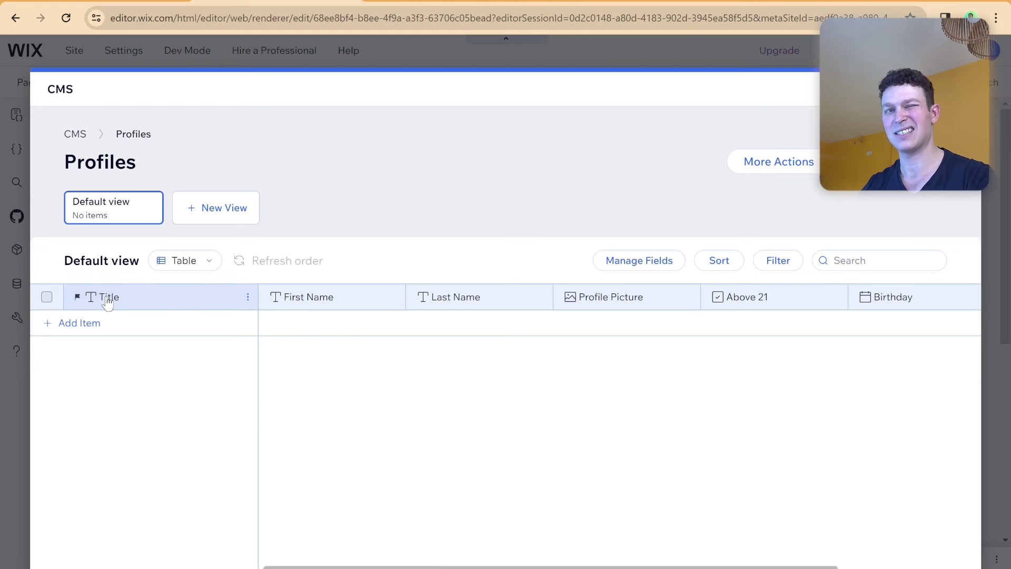
Make First Name the Profiles collection's primary field.
left_click(395, 299)
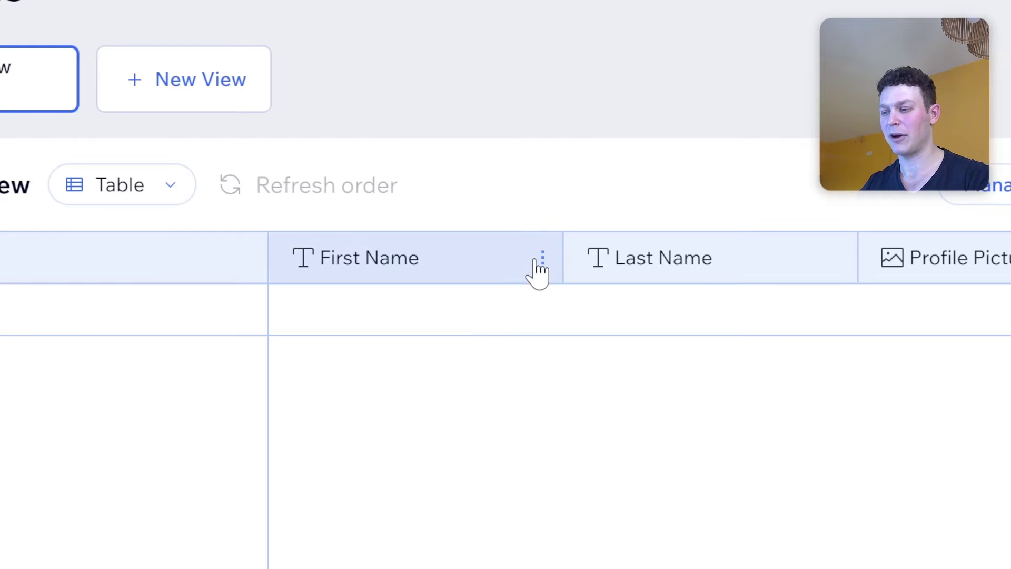
left_click(538, 261)
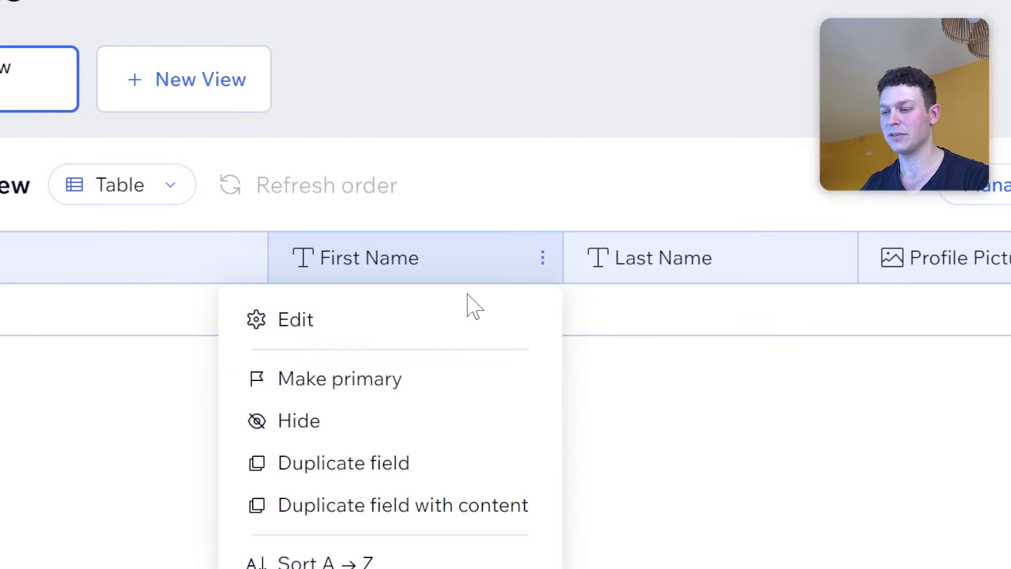
left_click(386, 387)
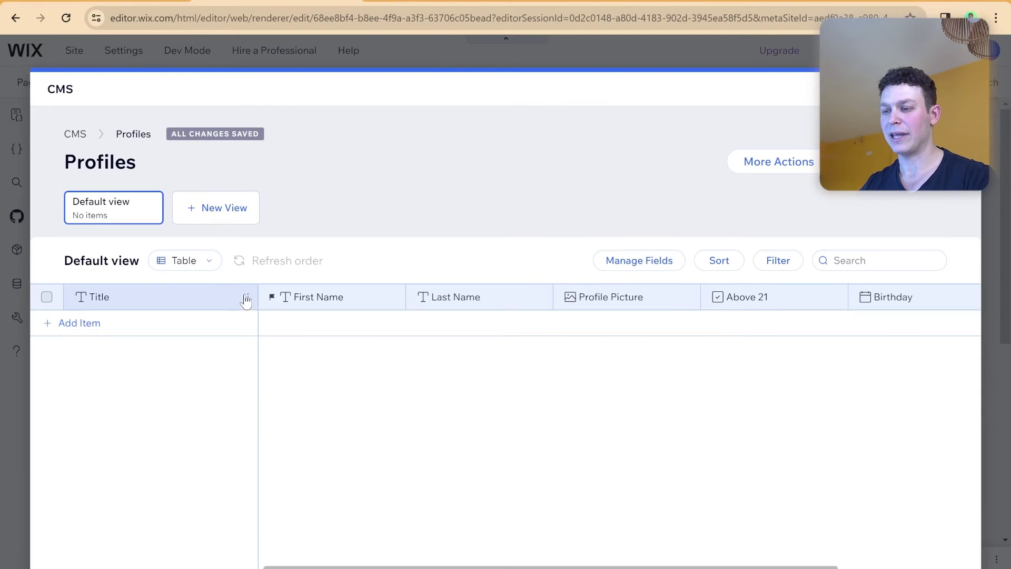
Permanently delete the Title field from the Profiles collection.
left_click(246, 298)
left_click(126, 521)
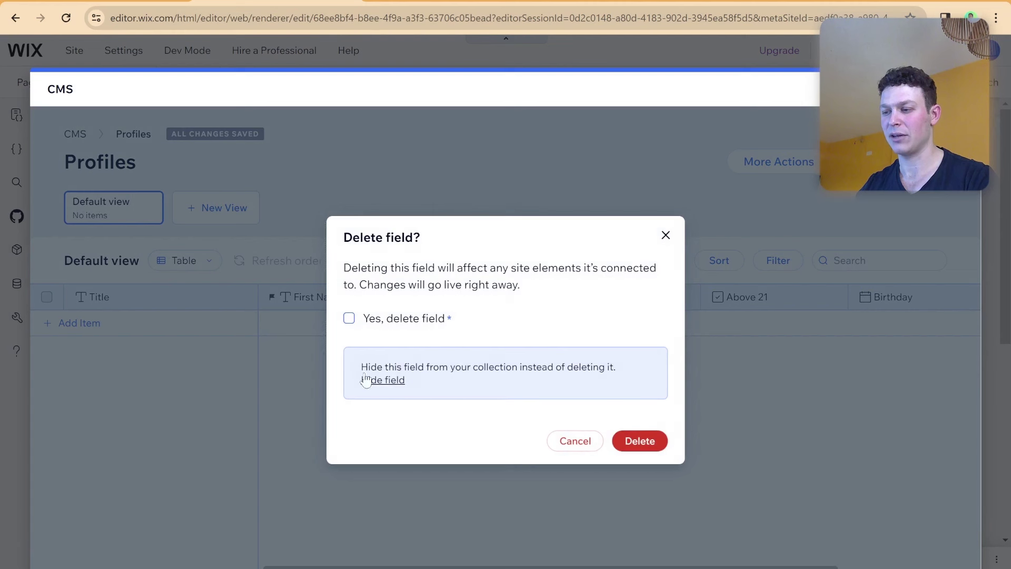
left_click(369, 319)
left_click(639, 440)
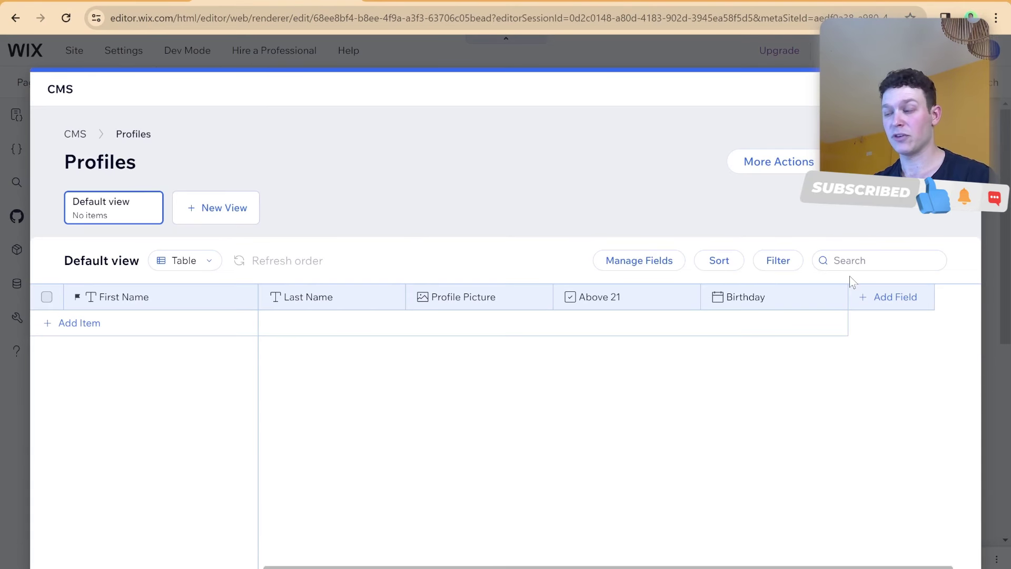
Open the Profiles collection's Permissions & privacy settings from More Actions.
left_click(783, 166)
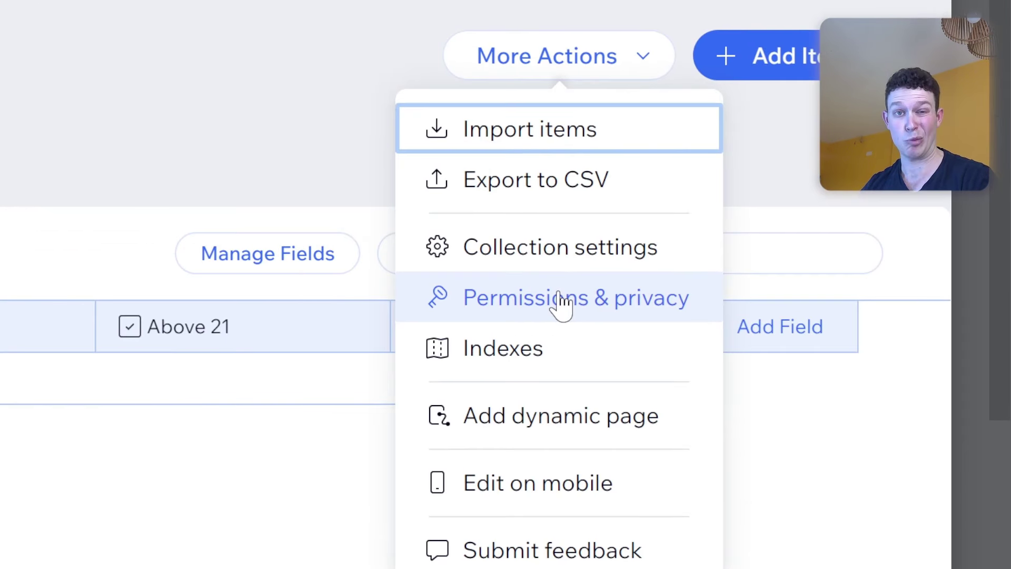
left_click(562, 299)
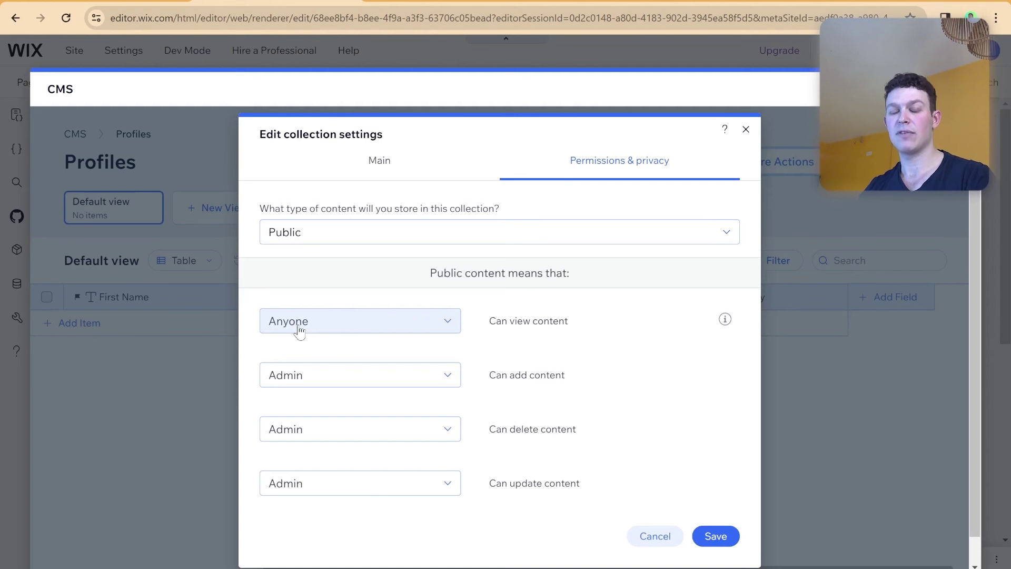
left_click(325, 327)
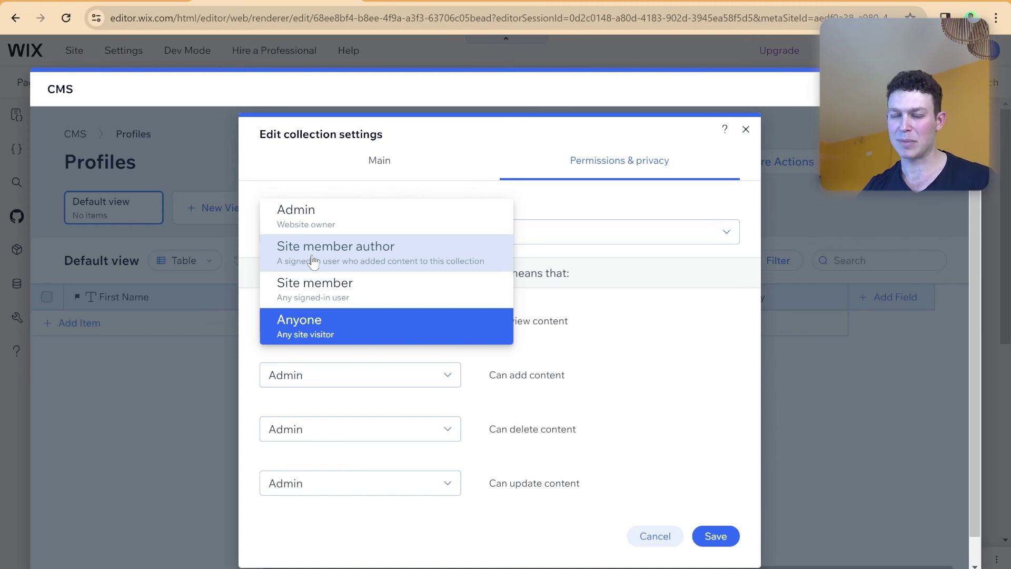
left_click(307, 327)
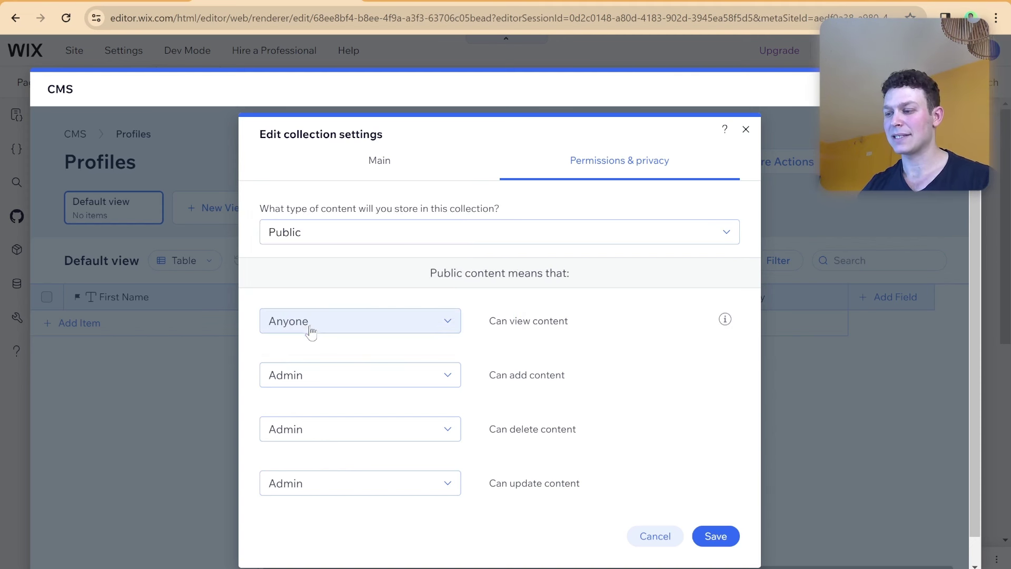
left_click(331, 376)
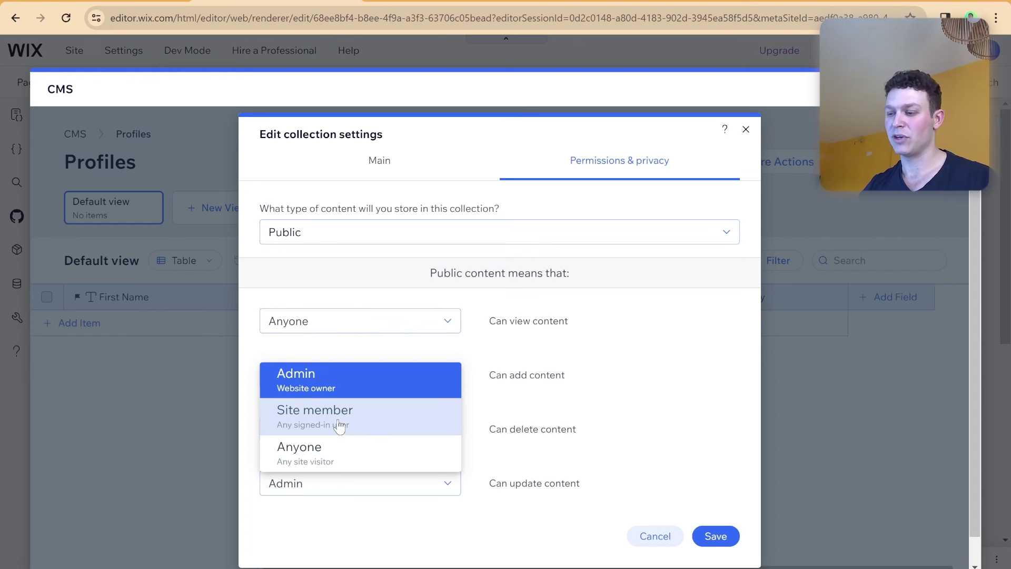
Save custom permissions: site members add, admins delete, member authors update content.
left_click(340, 423)
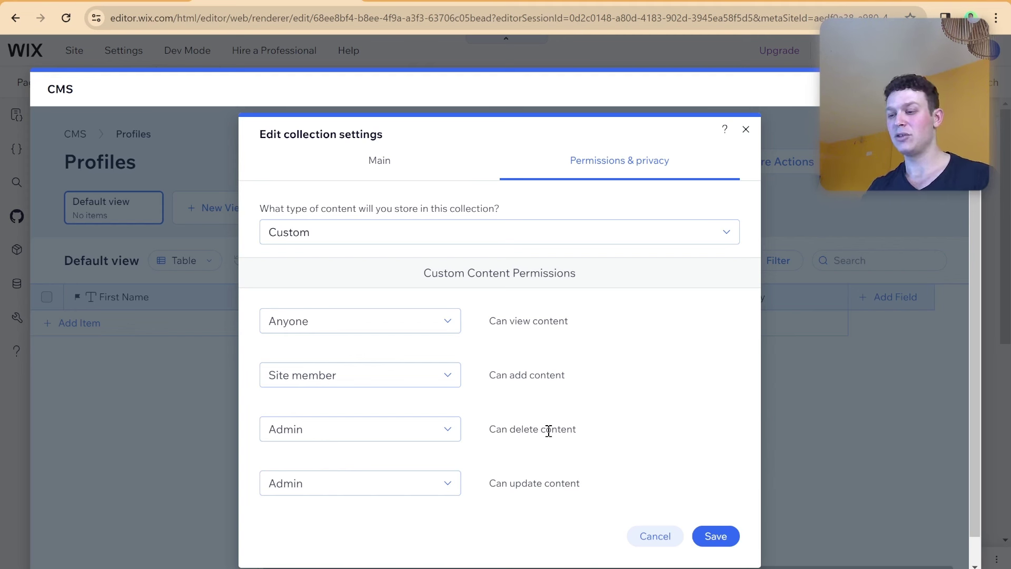
left_click(447, 432)
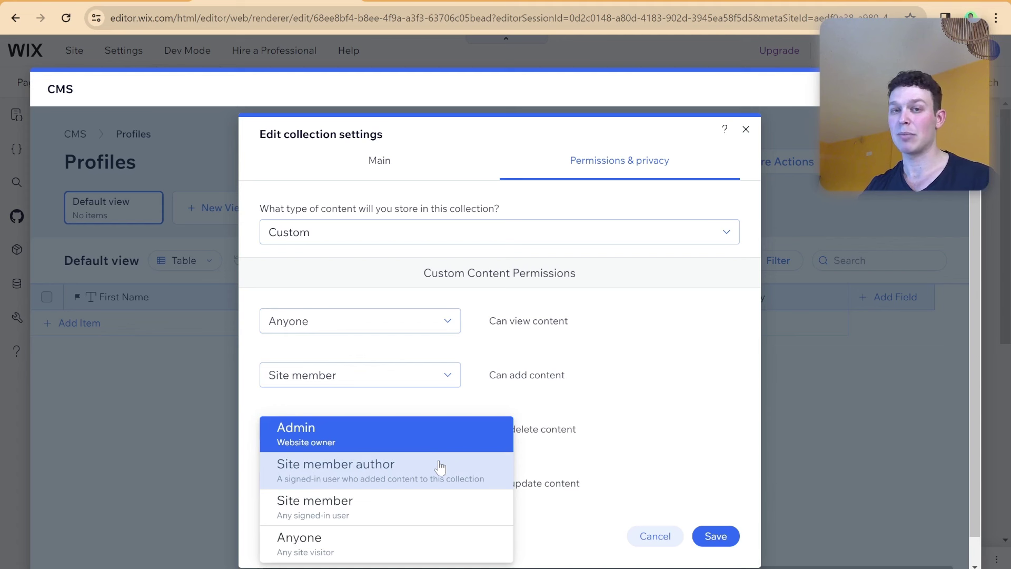
left_click(440, 403)
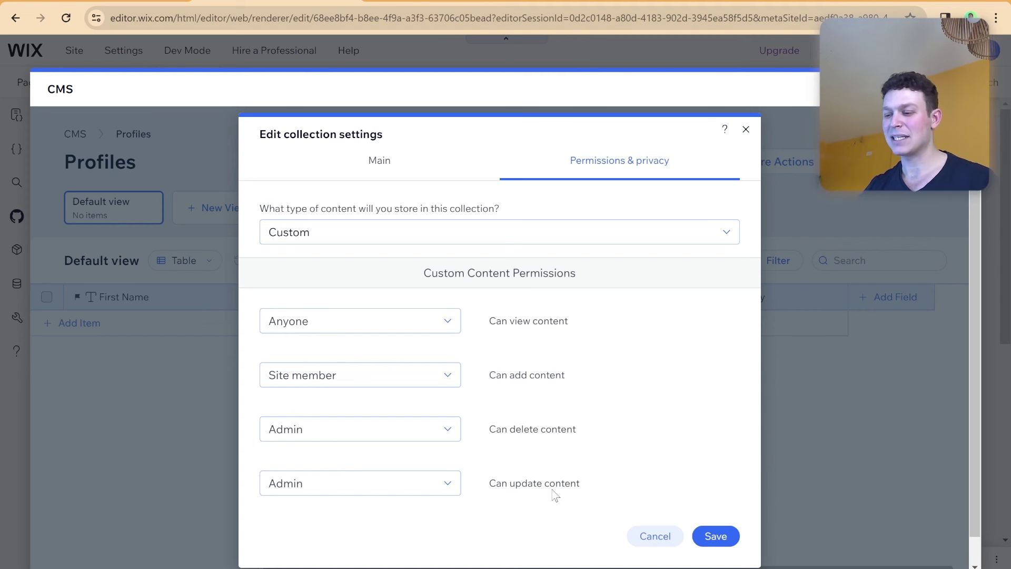
left_click(419, 495)
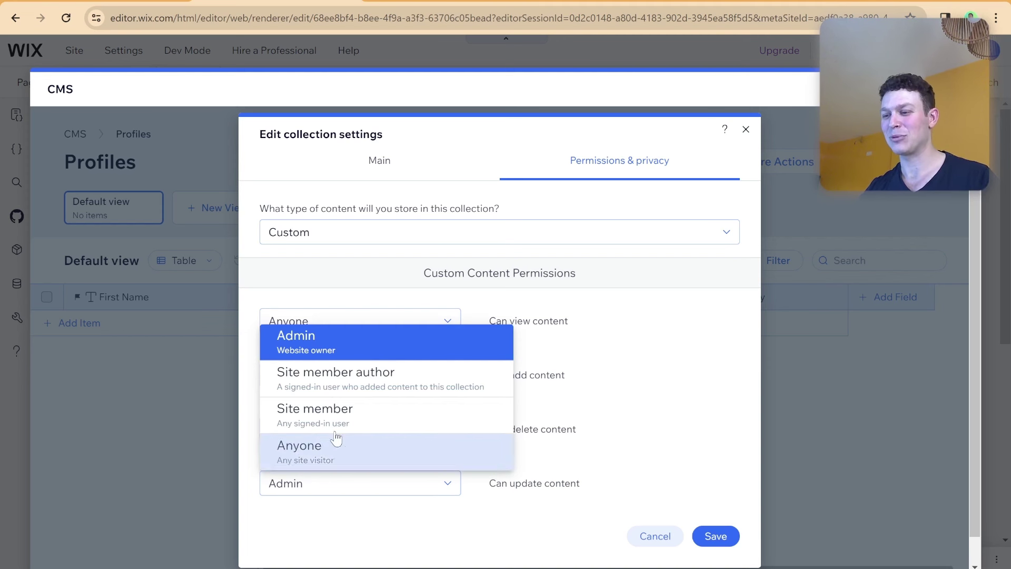
left_click(316, 390)
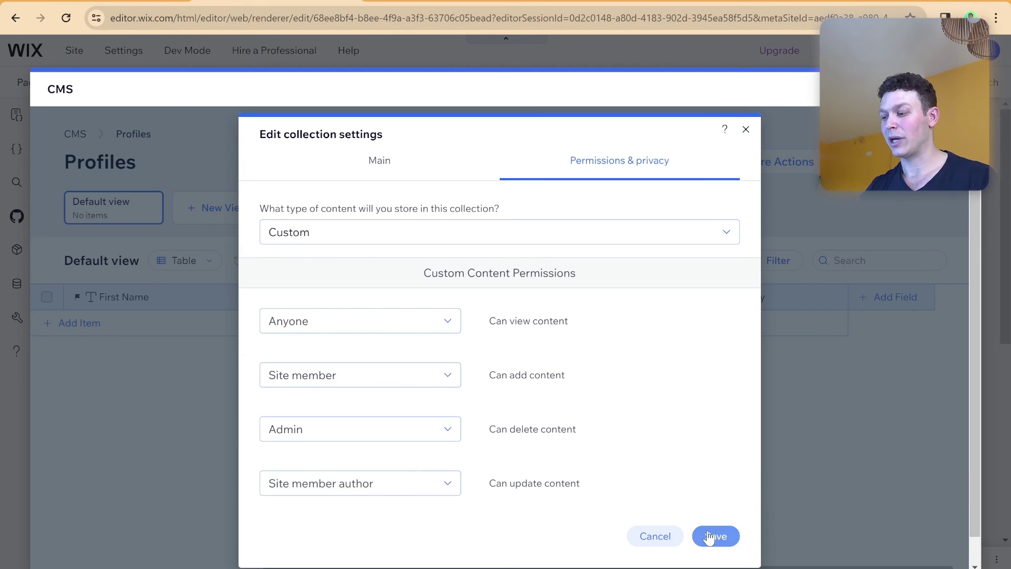
left_click(694, 521)
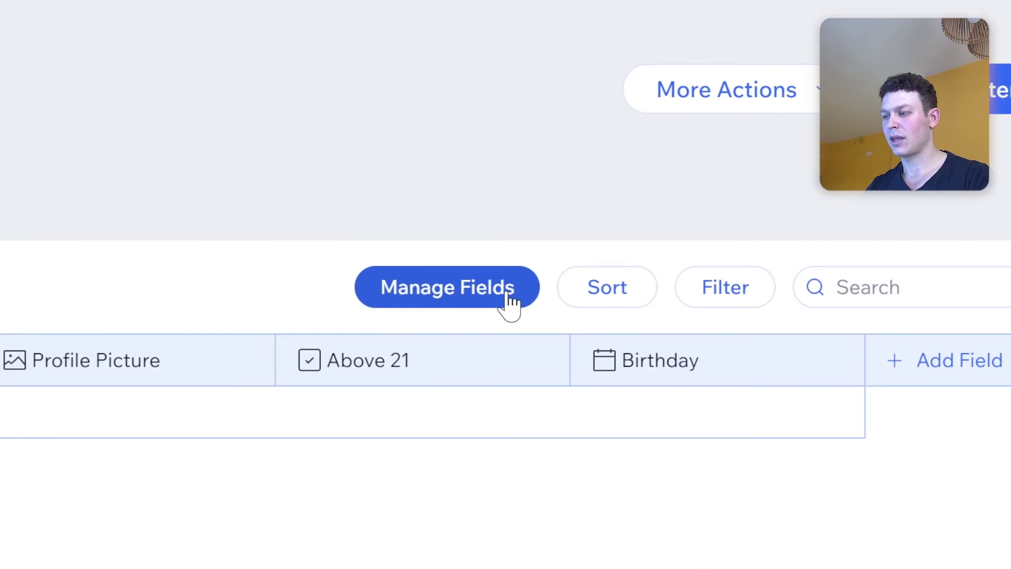
Show the Owner system field as a column and add one empty item to Profiles.
left_click(508, 303)
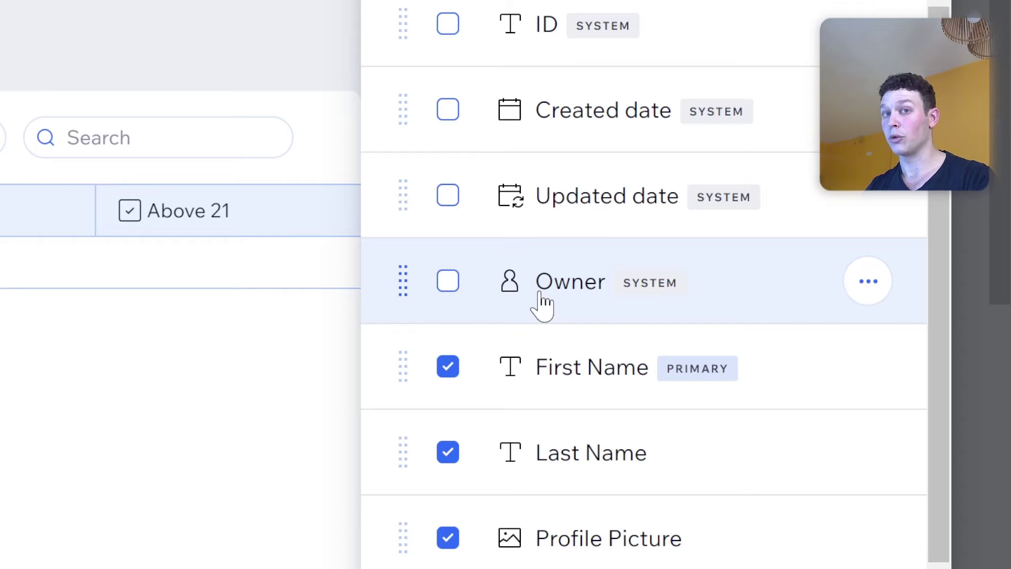
left_click(542, 303)
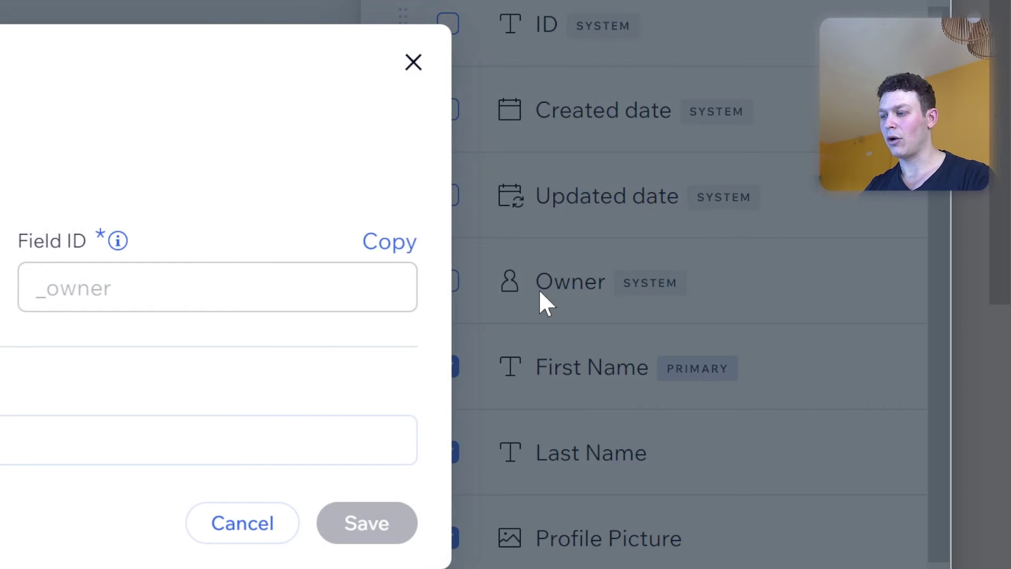
left_click(412, 64)
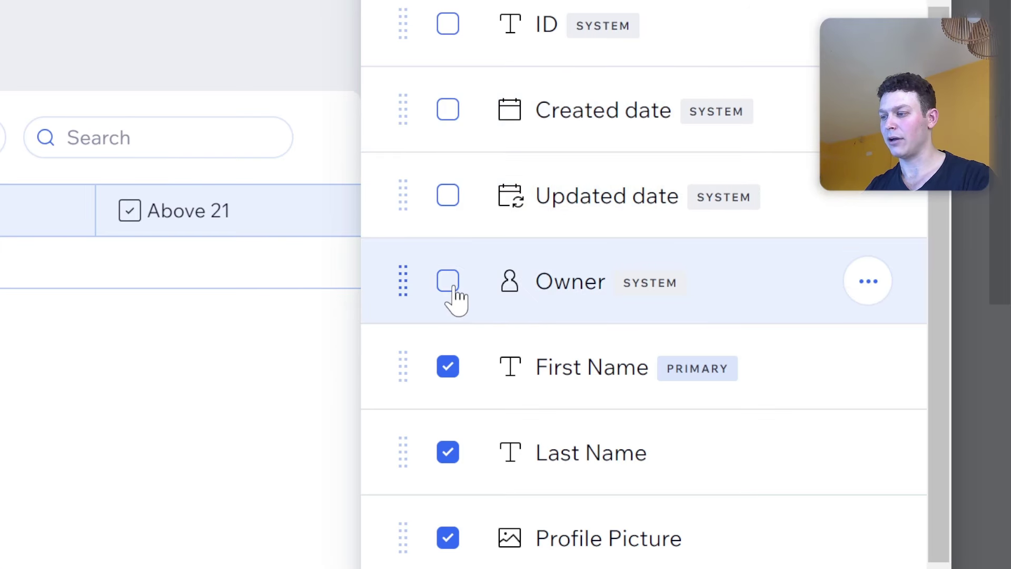
left_click(448, 284)
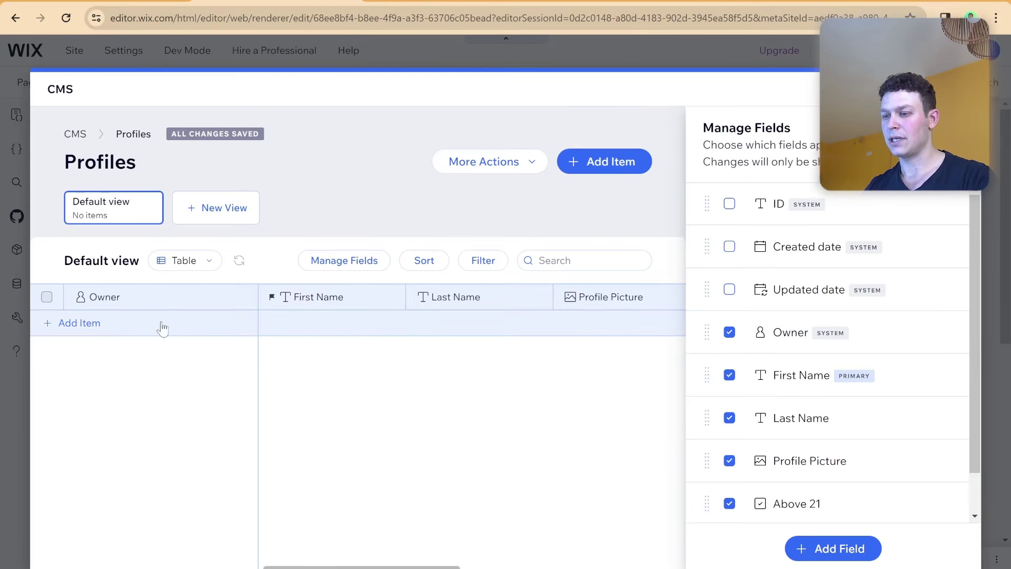
left_click(90, 330)
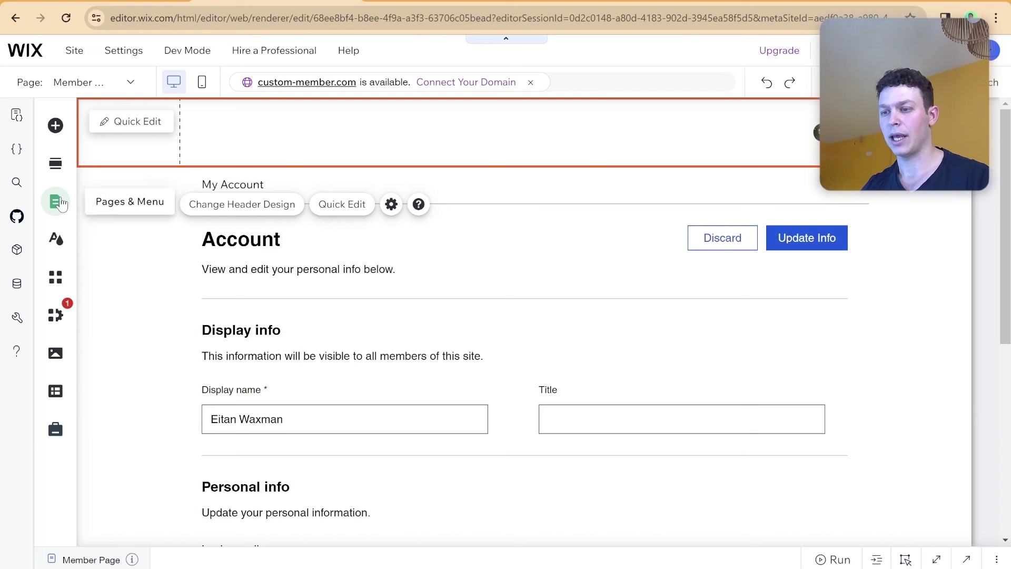
Add a blank site-menu page named 'Dashboard' and open its Page Settings.
left_click(55, 202)
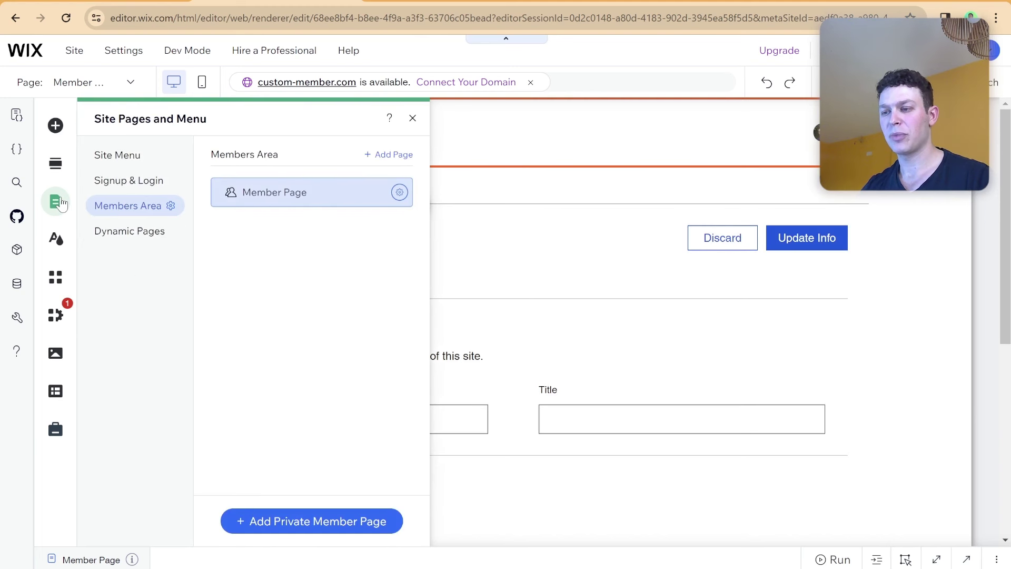
left_click(107, 155)
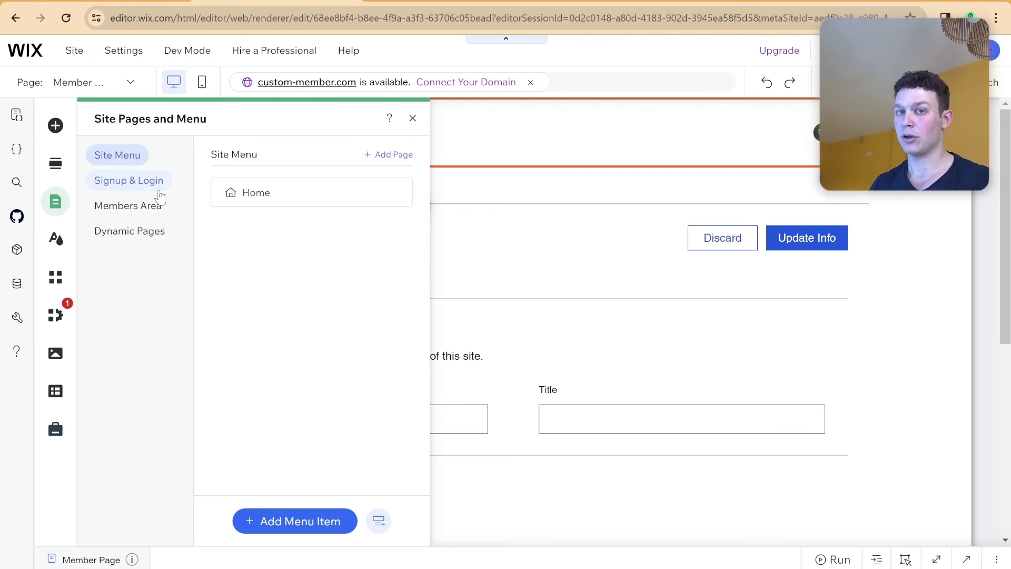
left_click(387, 156)
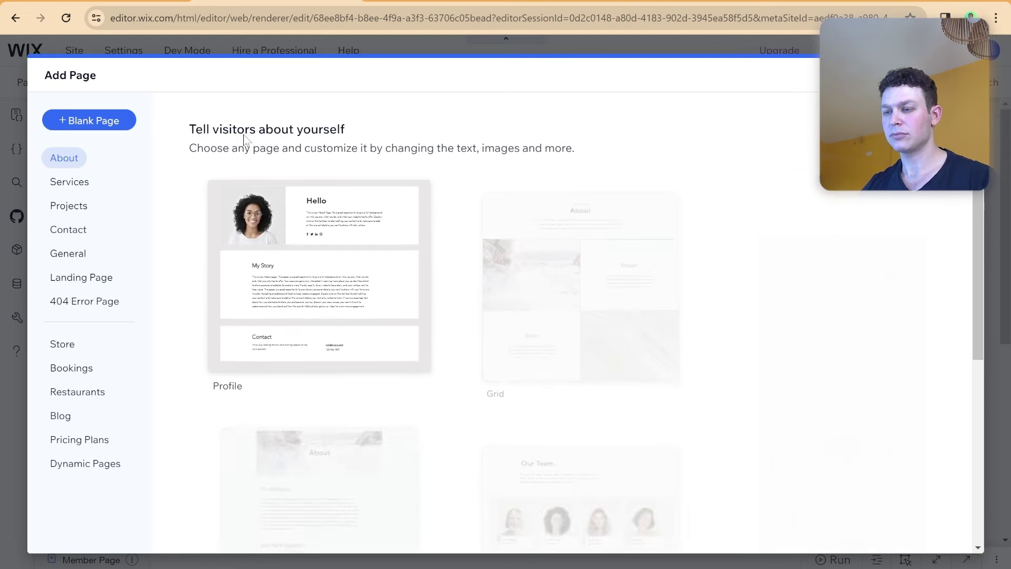
left_click(115, 121)
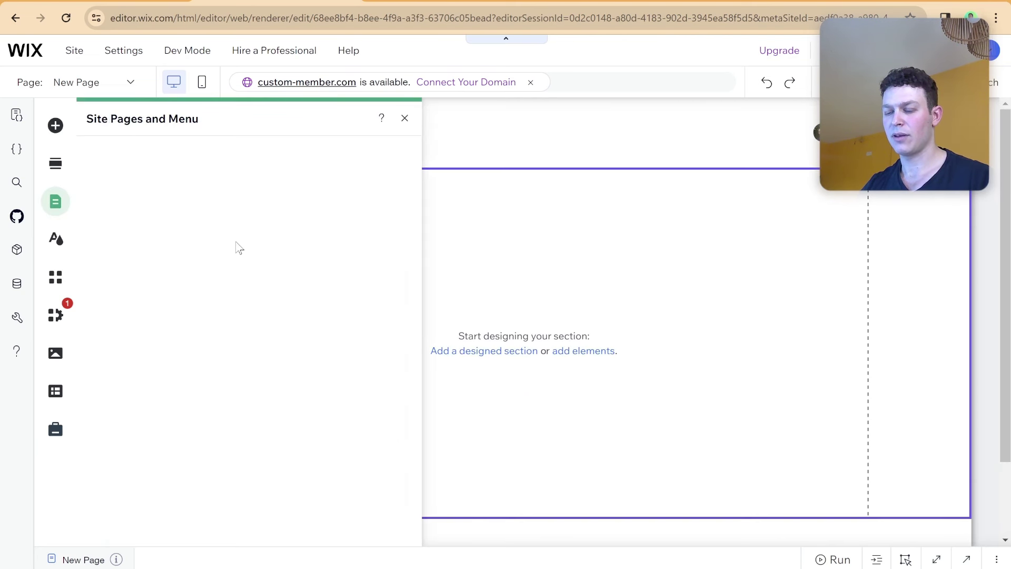
type("Das")
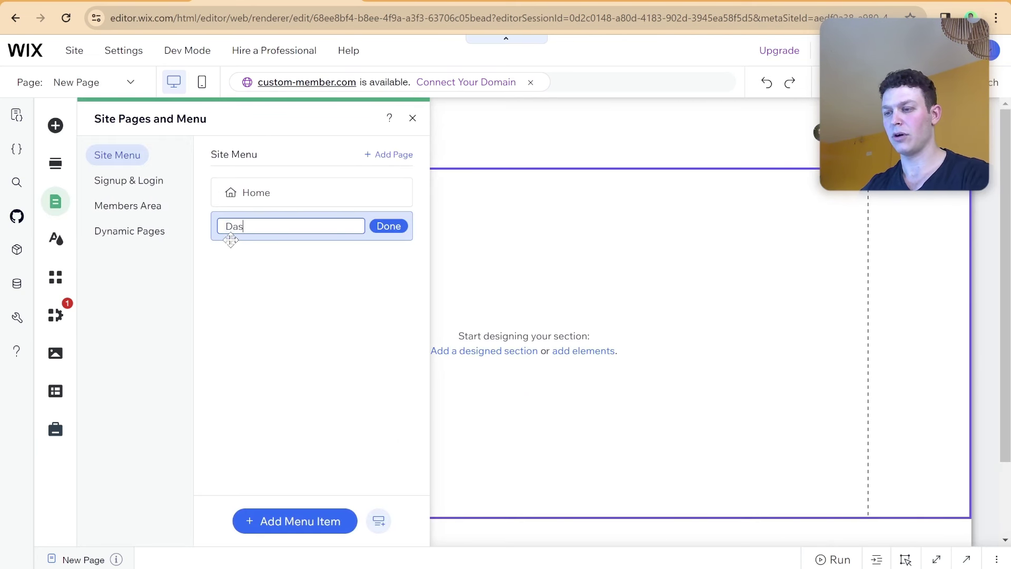
type("hboard")
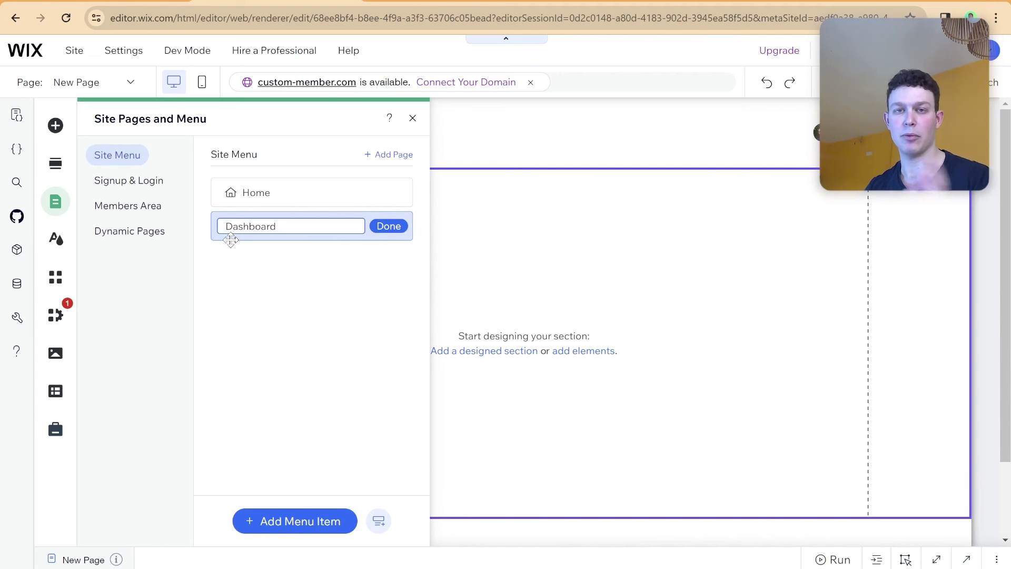
key("Return")
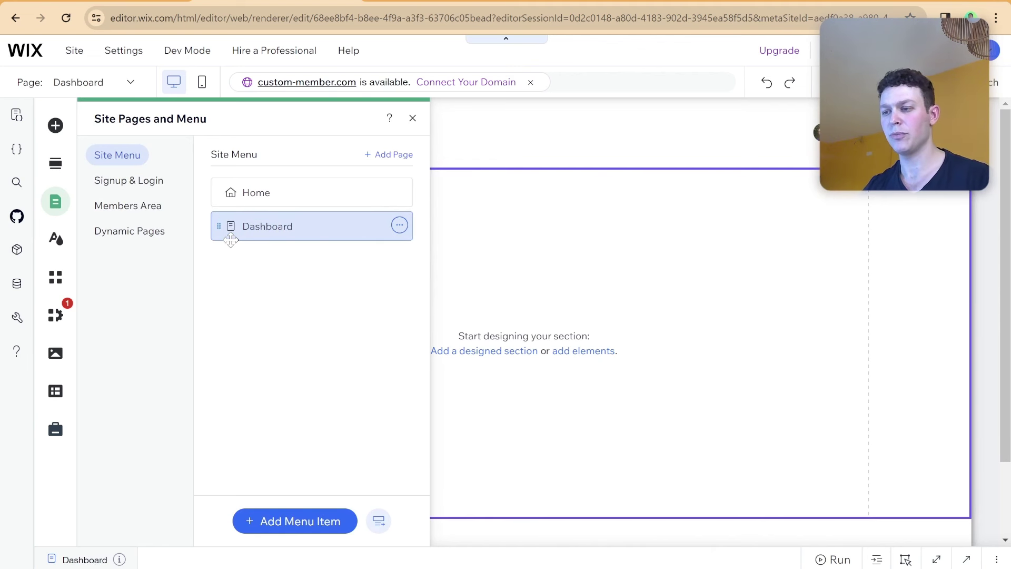
left_click(399, 226)
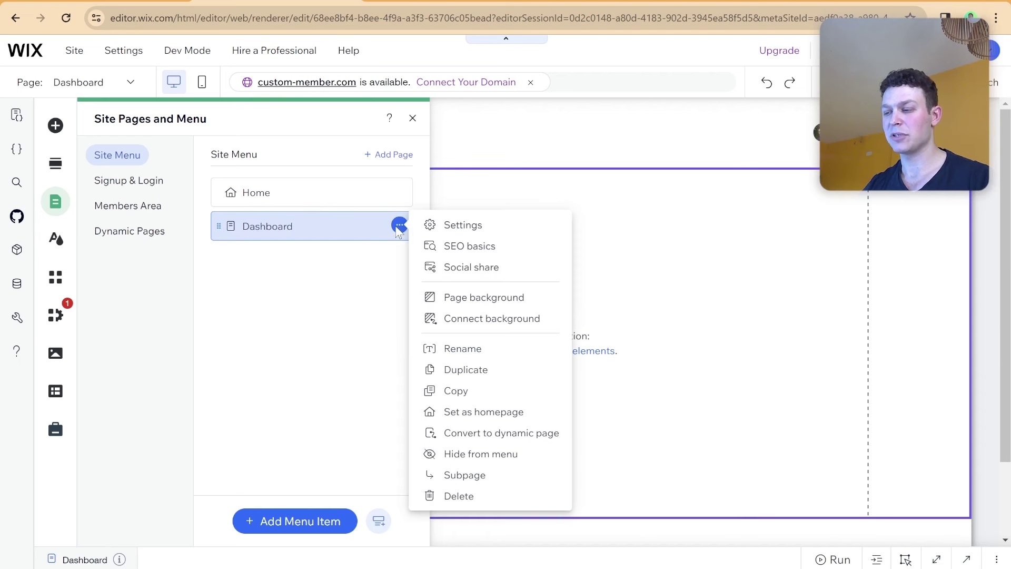
left_click(446, 226)
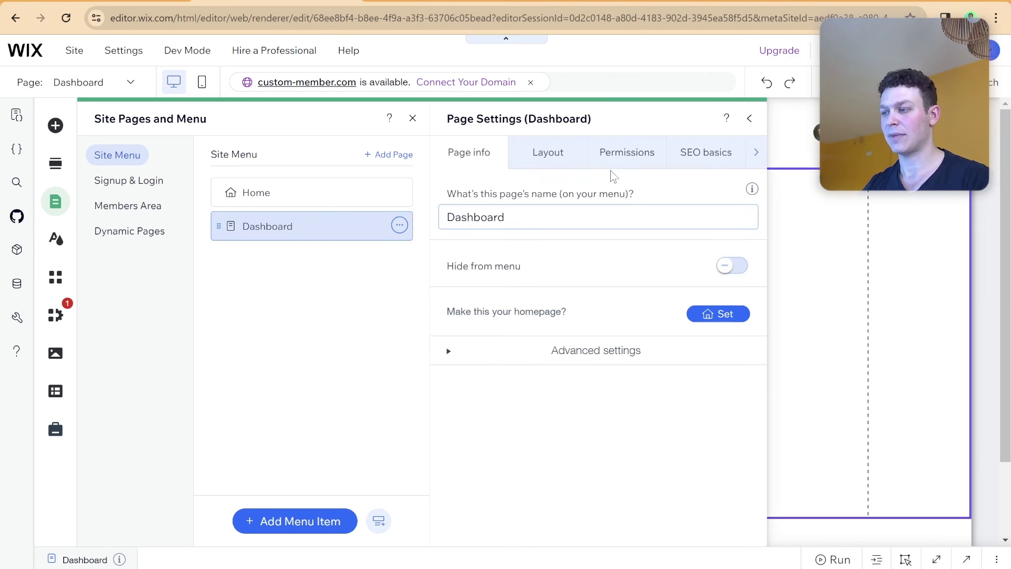
Restrict the Dashboard page to Members only and hide it from the site menu.
left_click(508, 304)
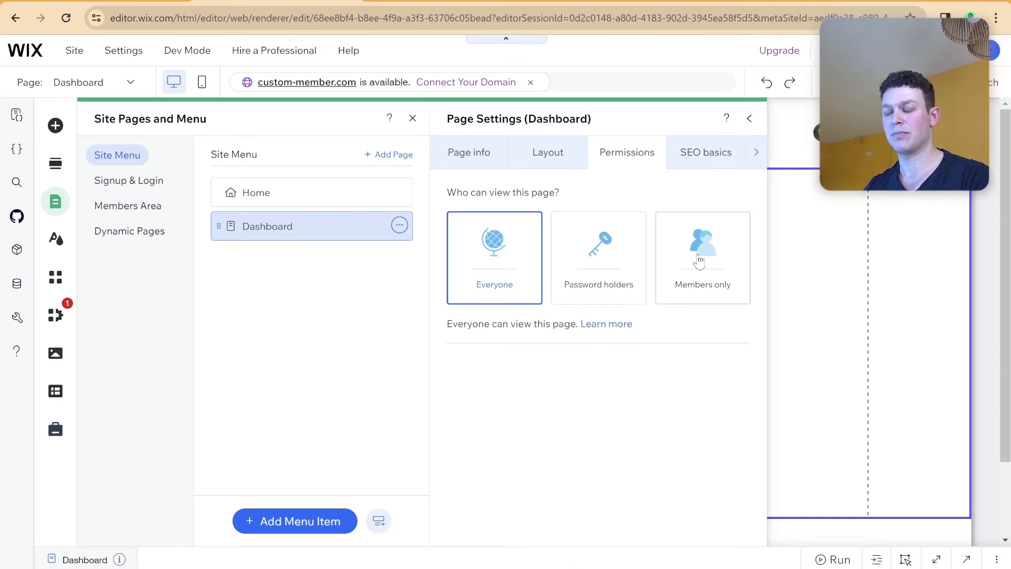
left_click(699, 260)
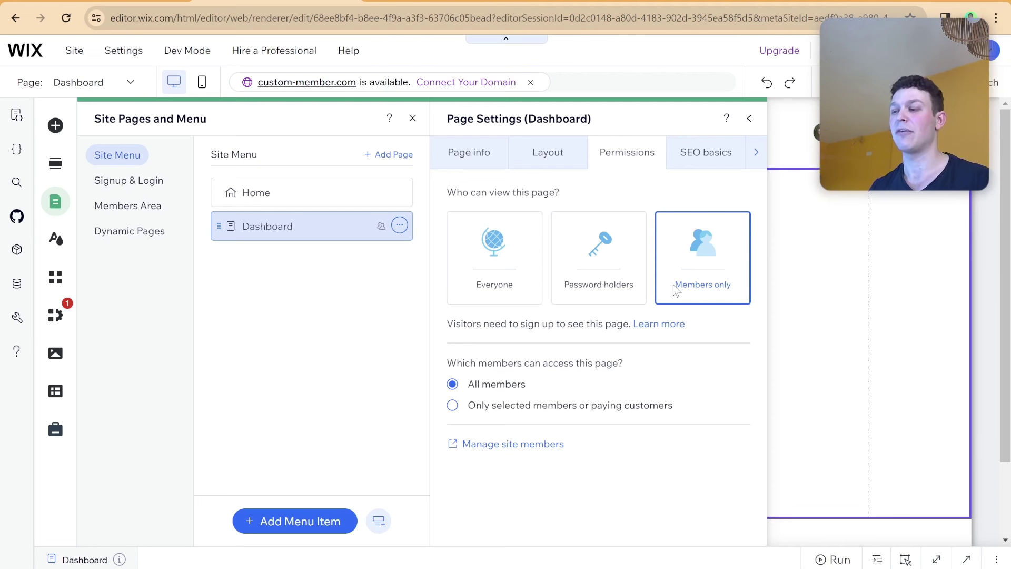
left_click(399, 226)
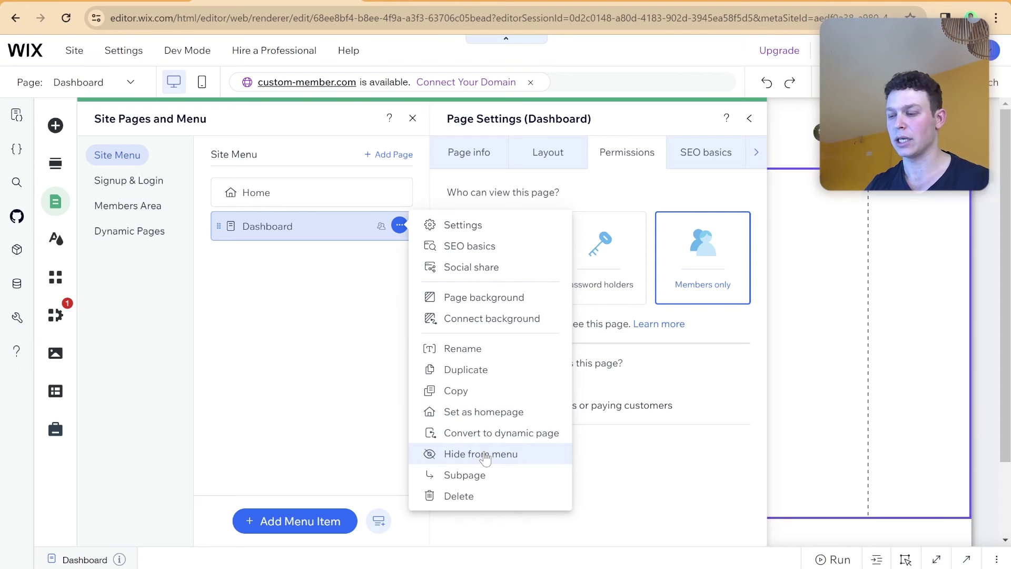
left_click(480, 457)
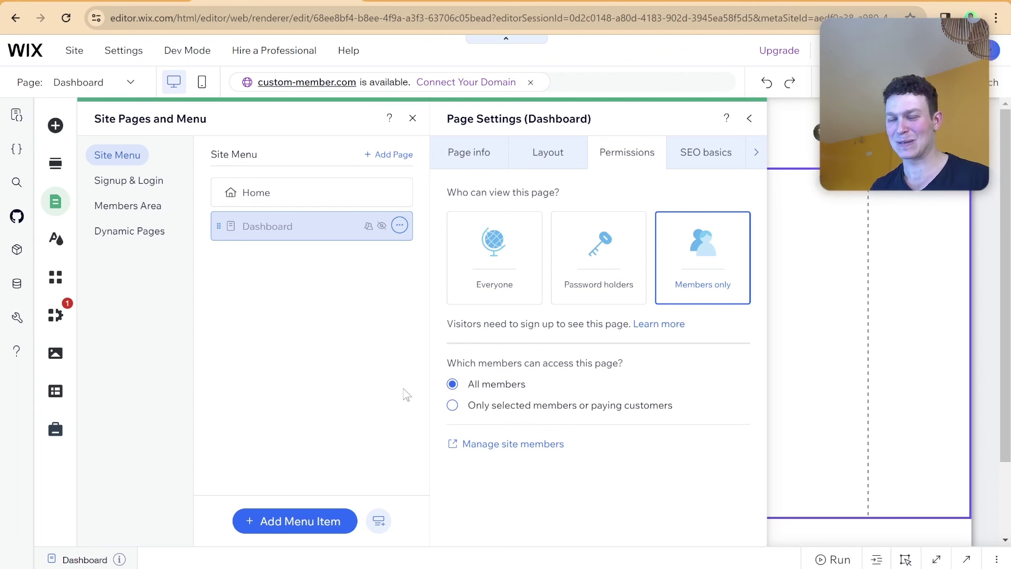
Close the Site Pages and Page Settings panels to reveal the empty Dashboard section.
key("Escape")
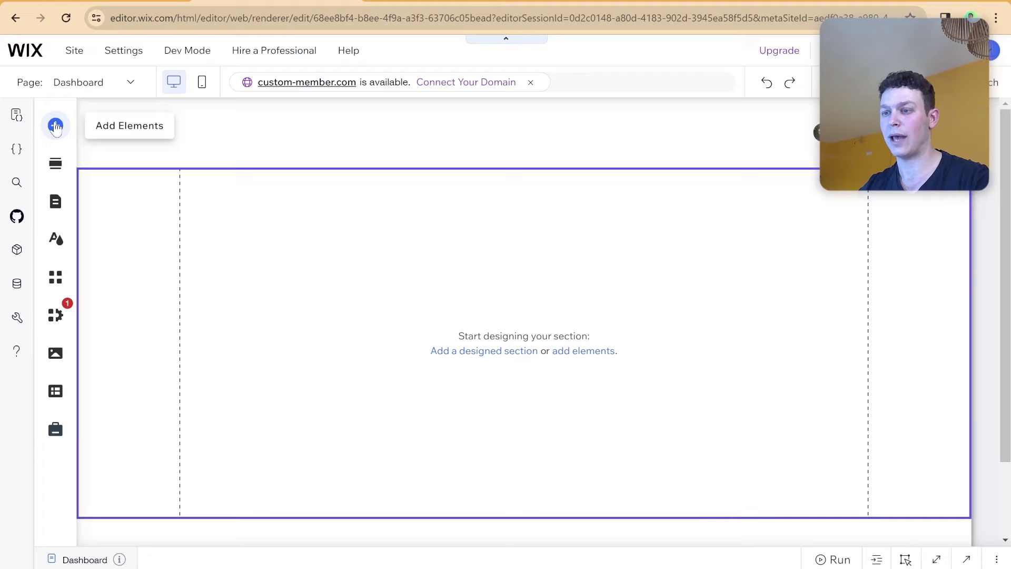
Show the Input category's Text Input styles in the Add Elements panel.
left_click(55, 125)
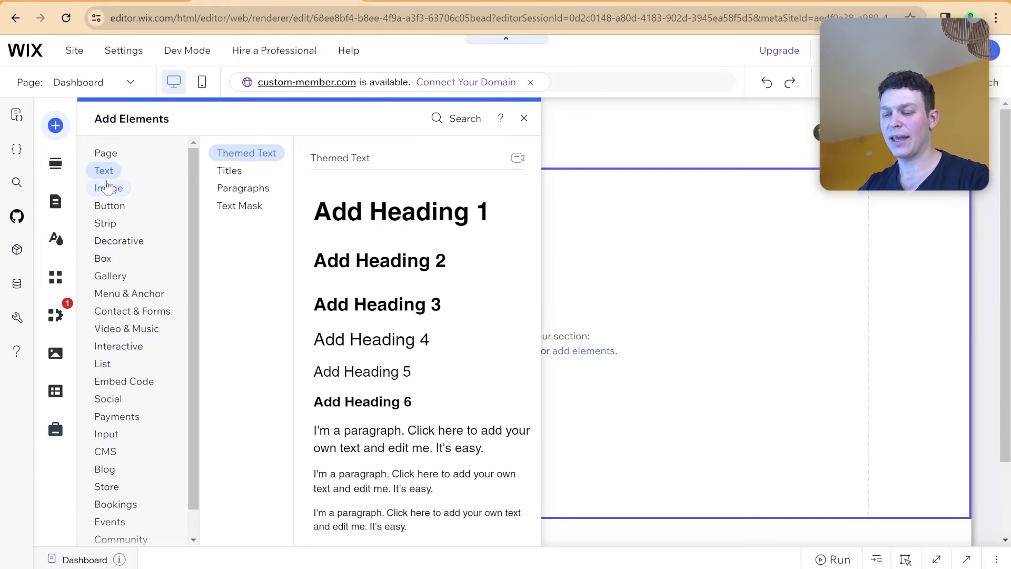
left_click(237, 507)
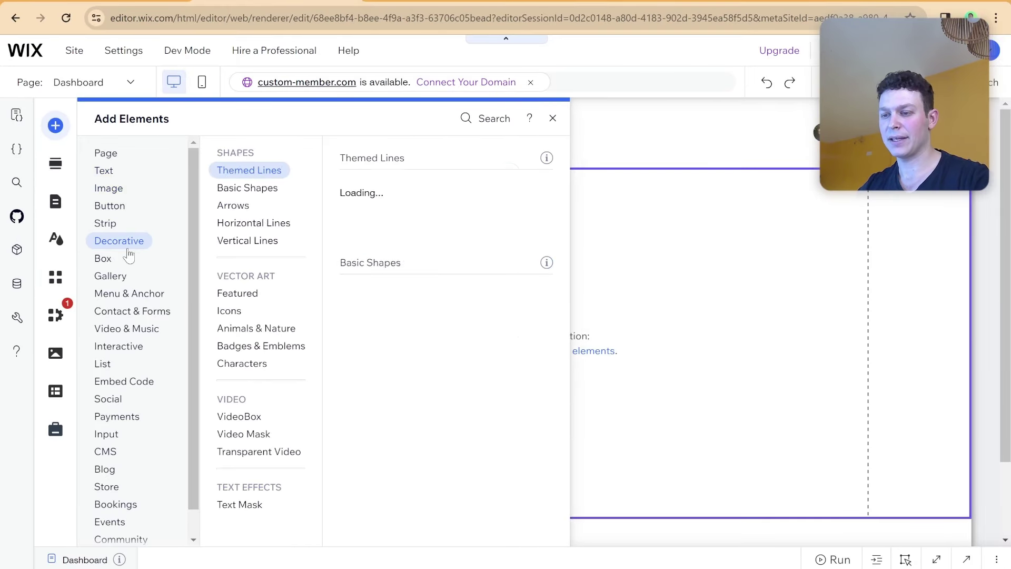
scroll(257, 533, "down", 2)
left_click(110, 408)
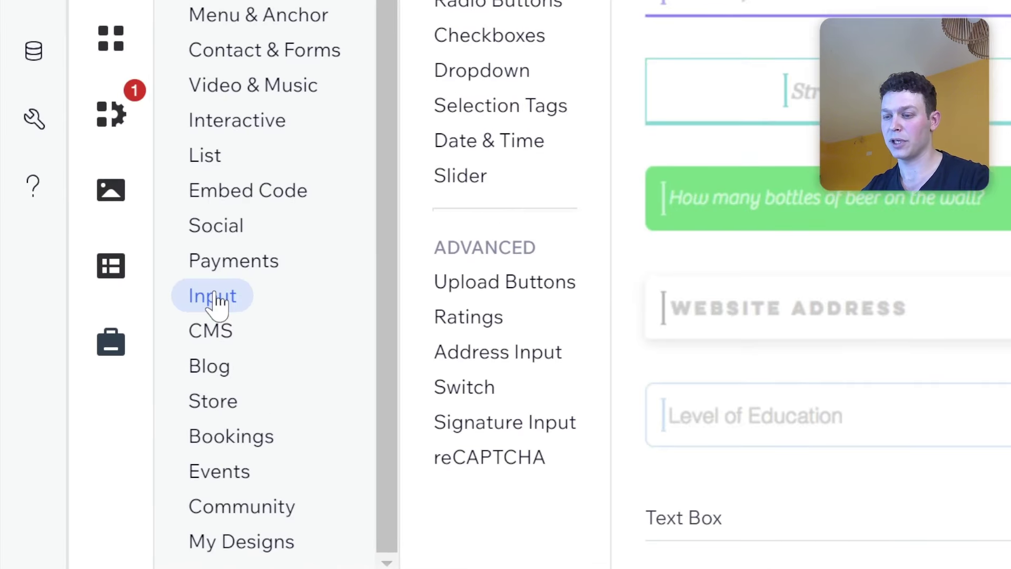
mouse_move(187, 45)
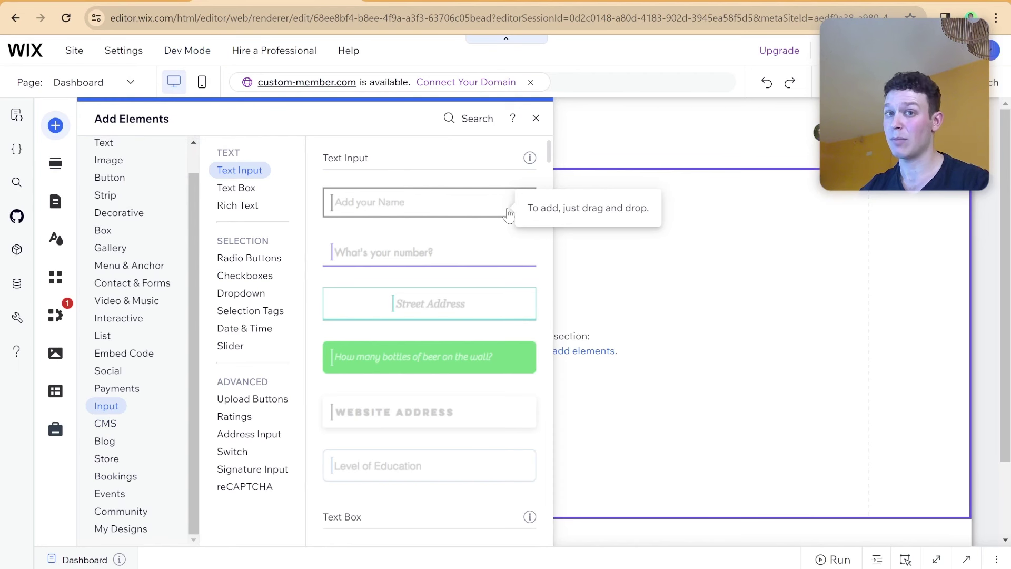
Place a name text input at the section's upper left with placeholder 'Add your Last Name'.
left_click(411, 214)
left_click_drag(485, 345, 311, 282)
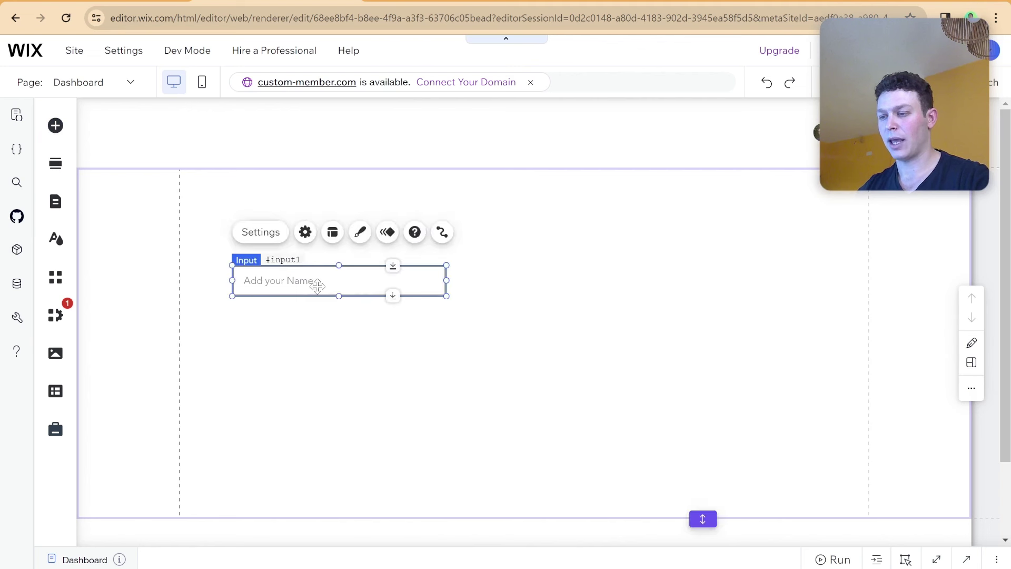
left_click(279, 238)
scroll(564, 349, "down", 3)
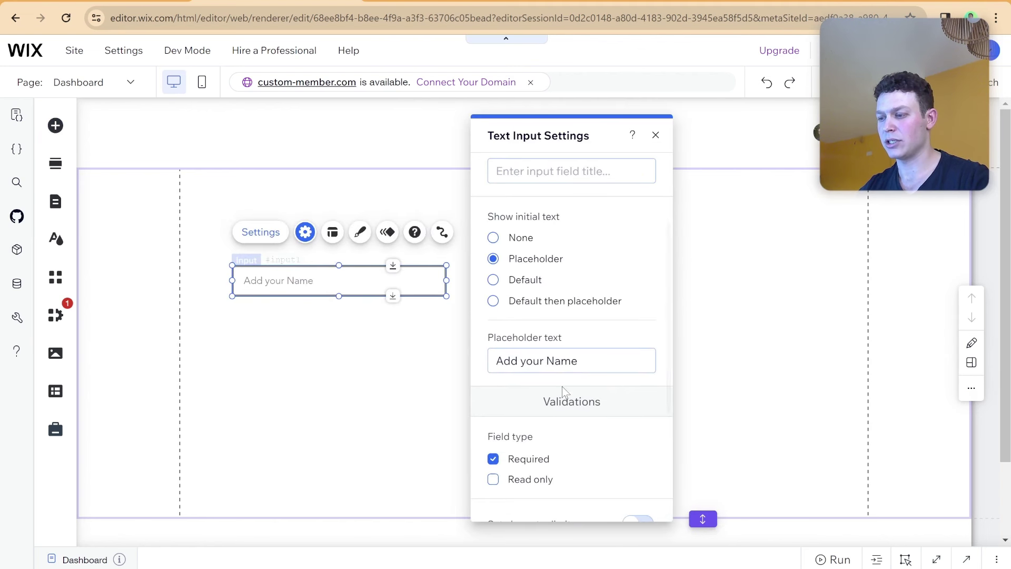
left_click(545, 363)
left_click(545, 363)
type("Las")
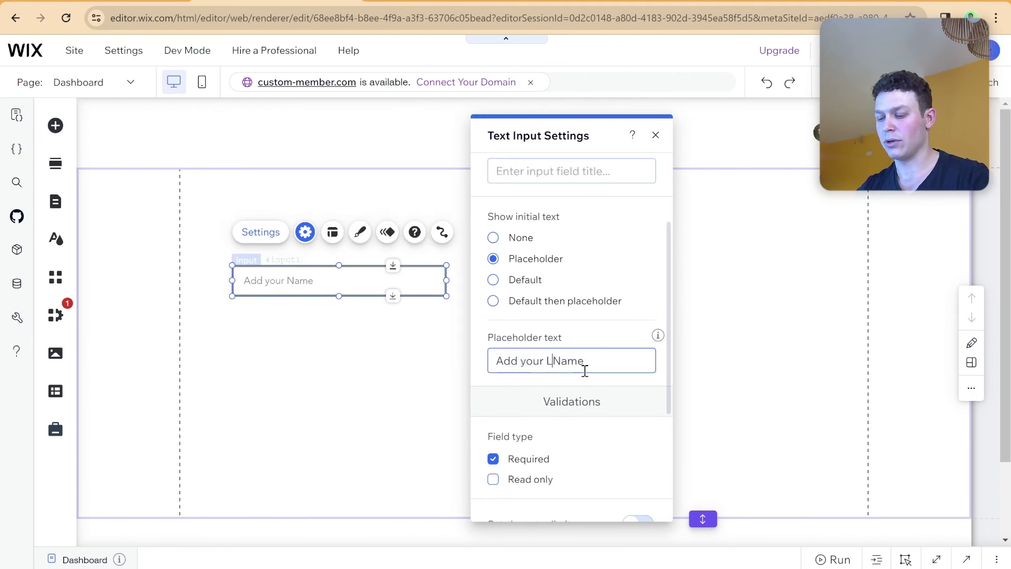
type("t")
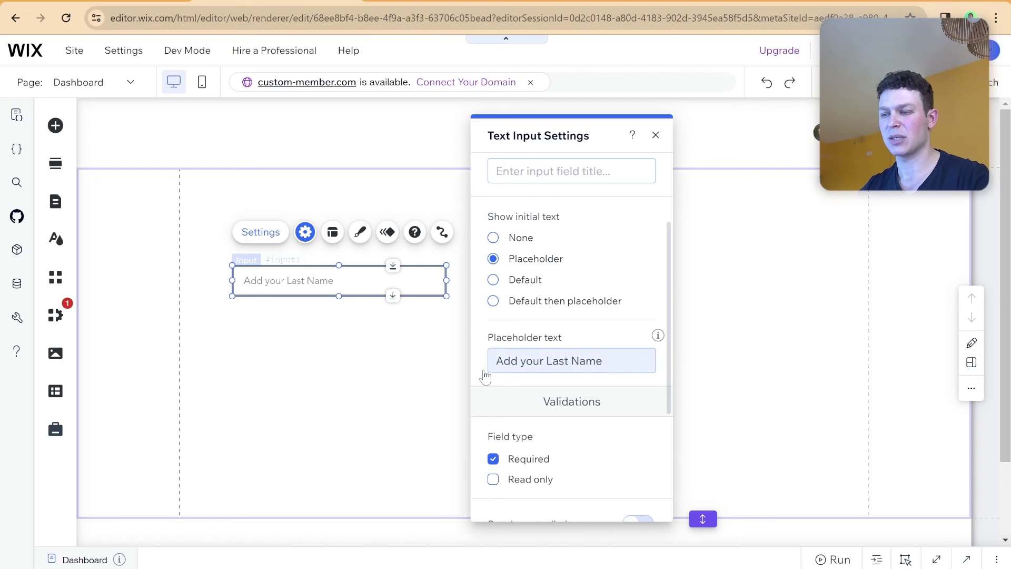
left_click(388, 375)
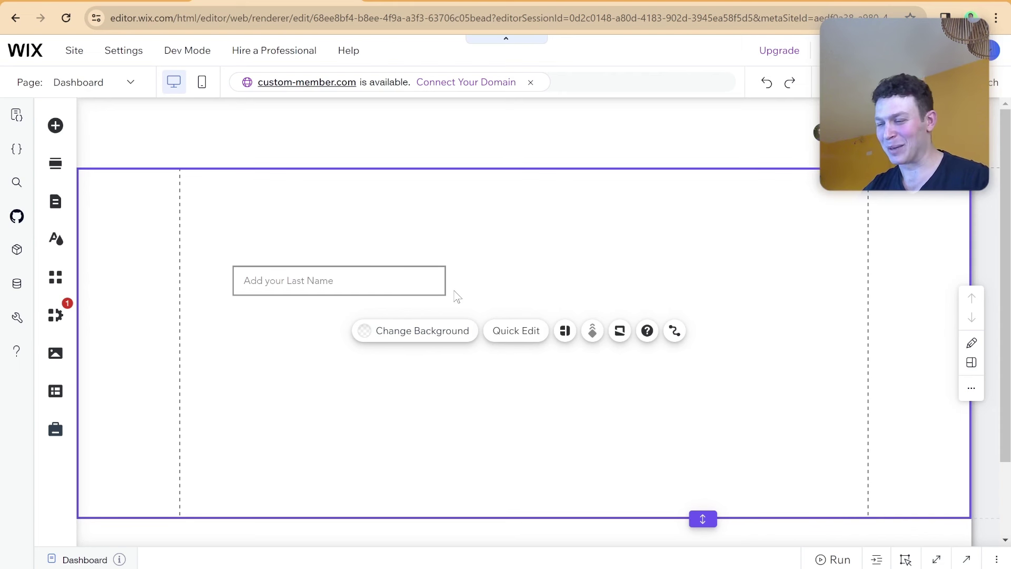
Nudge the Last Name input slightly higher in the section.
left_click(377, 288)
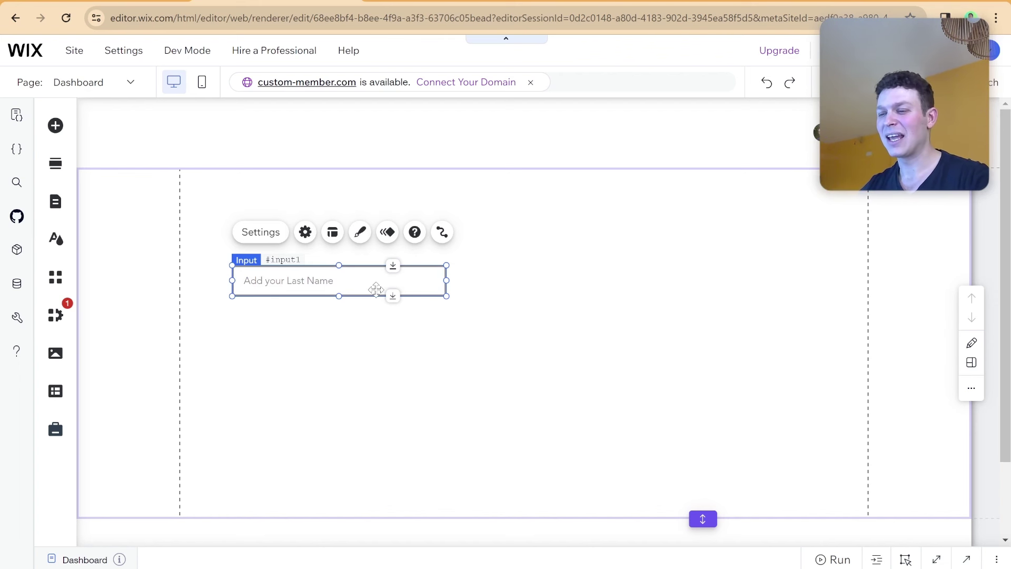
left_click_drag(376, 289, 375, 276)
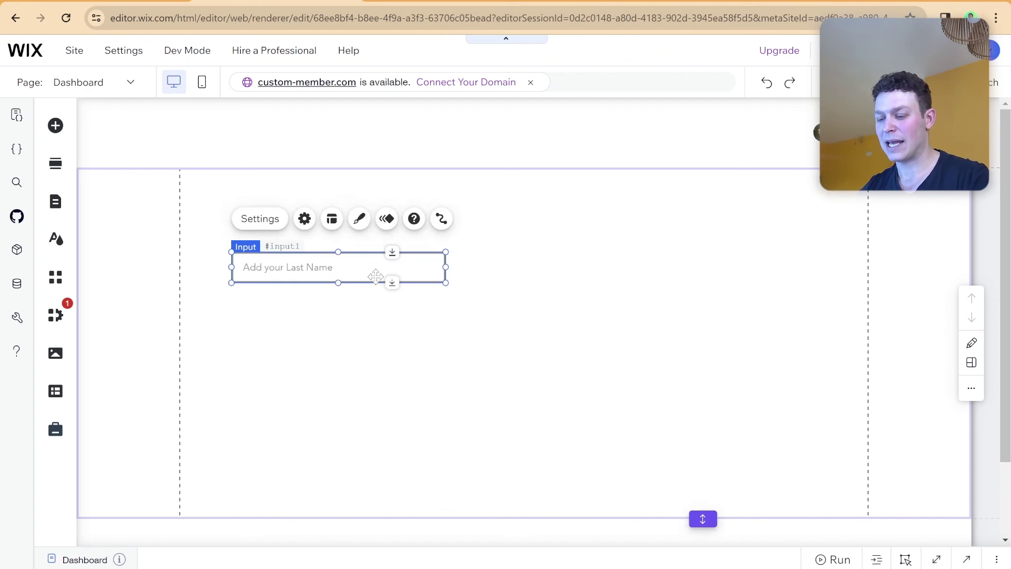
left_click(364, 304)
left_click(296, 275)
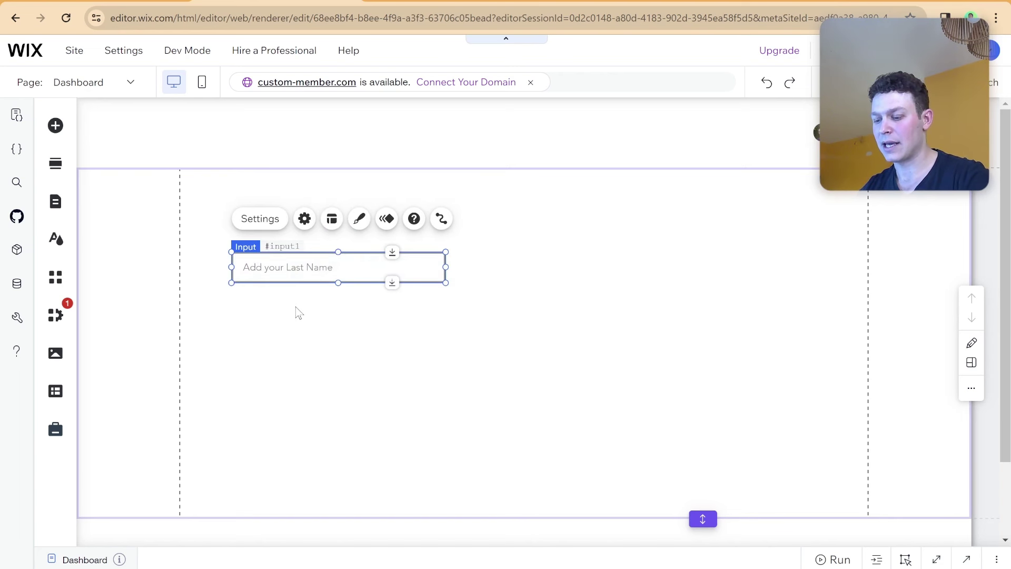
left_click(295, 307)
left_click(275, 271)
Copy the Last Name input and paste the duplicate just below the original.
right_click(277, 272)
mouse_move(278, 272)
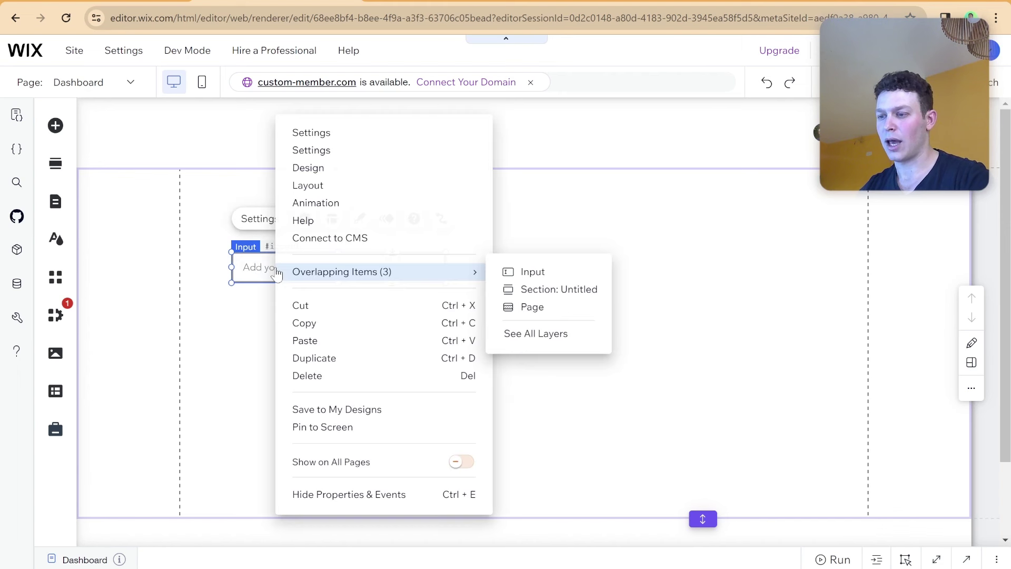
left_click(311, 323)
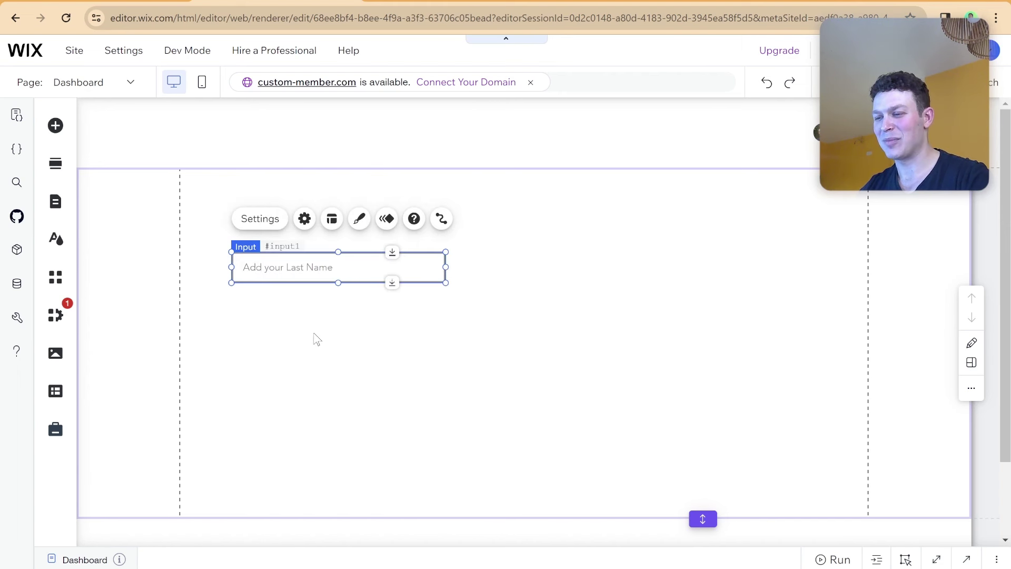
left_click(316, 338)
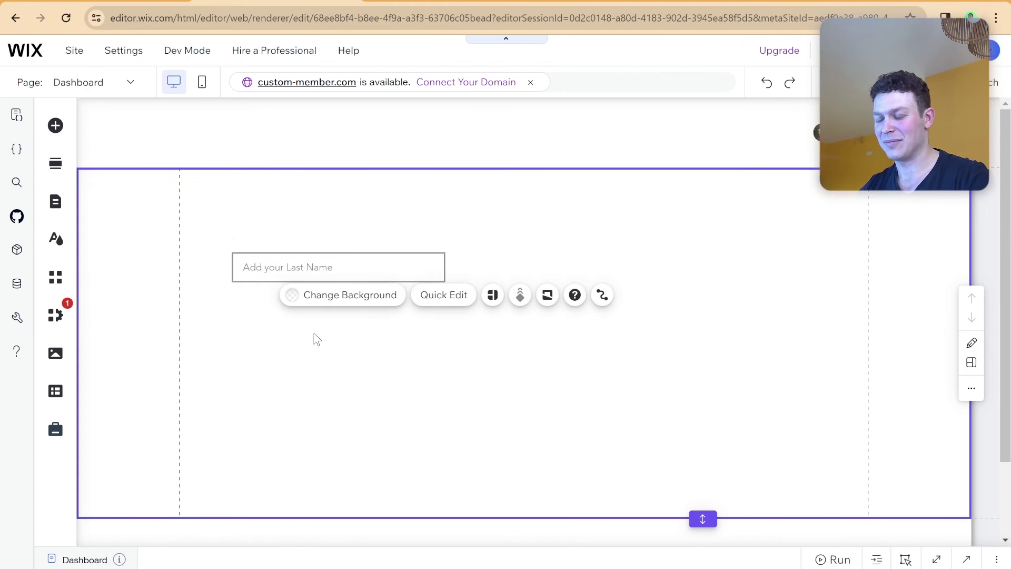
right_click(315, 338)
left_click(346, 393)
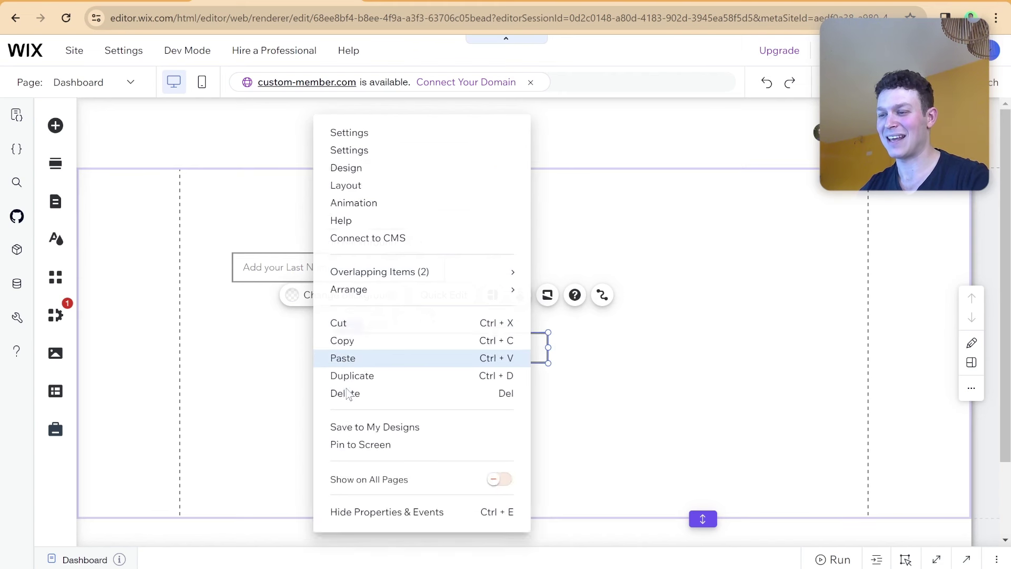
left_click_drag(478, 350, 377, 310)
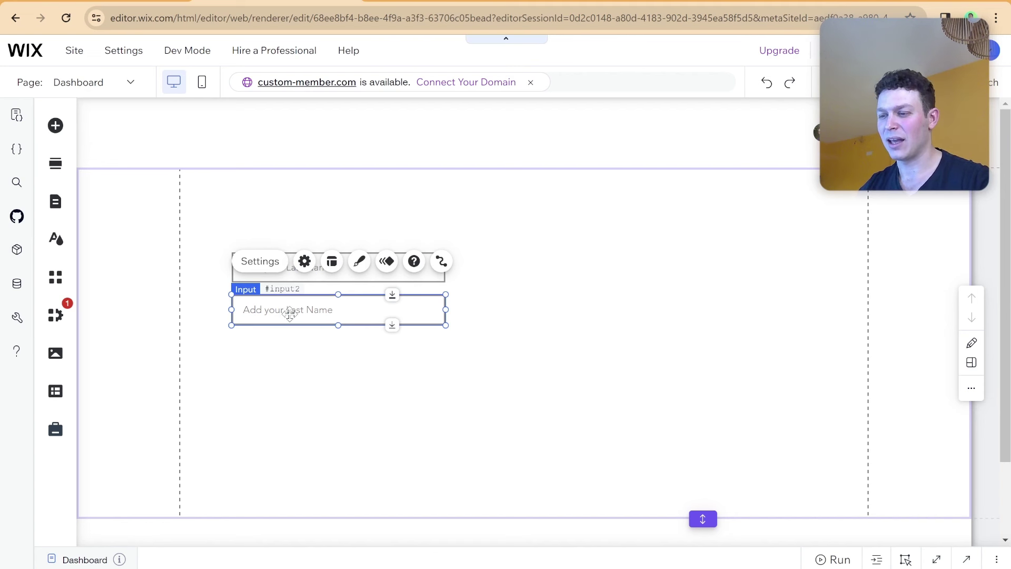
Change the upper input's placeholder to 'Add your First Name'.
left_click(274, 268)
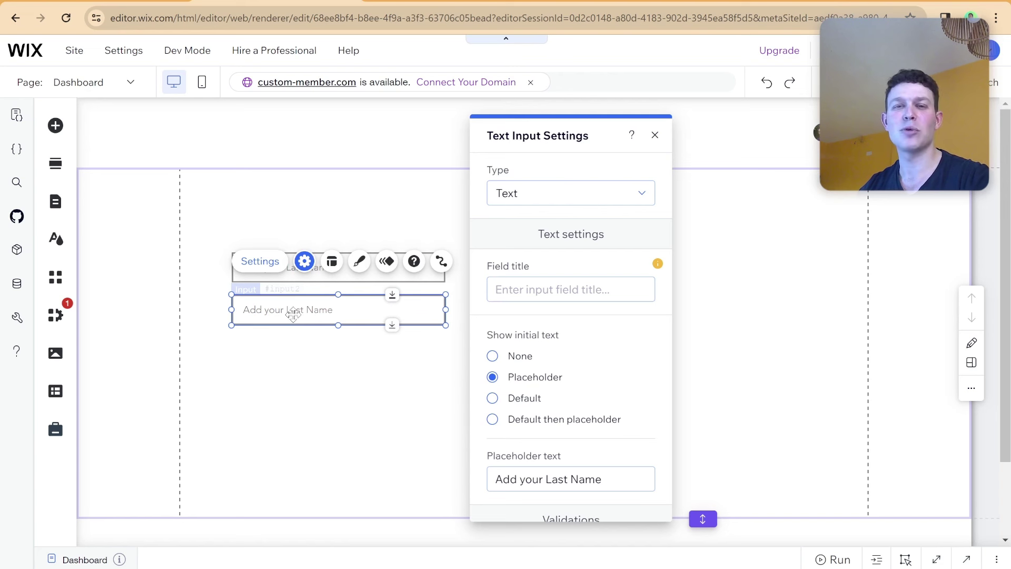
left_click(233, 278)
left_click(303, 273)
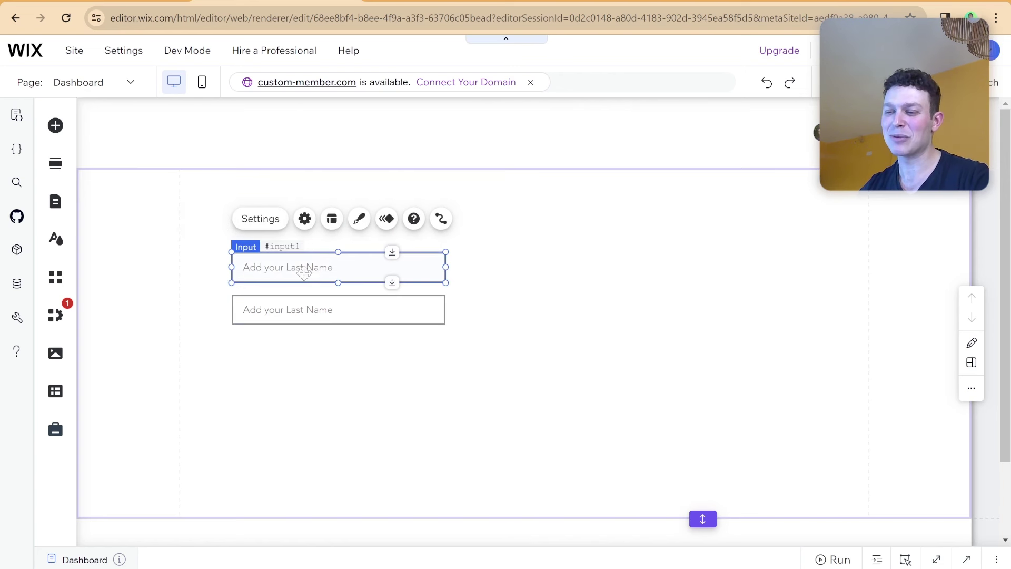
left_click(304, 218)
left_click(563, 475)
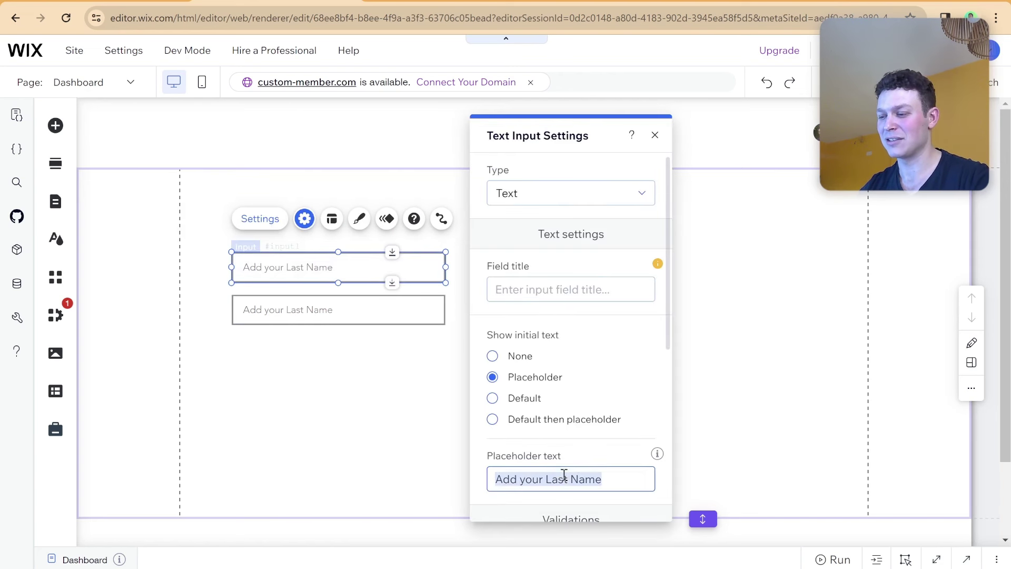
double_click(558, 476)
type("First")
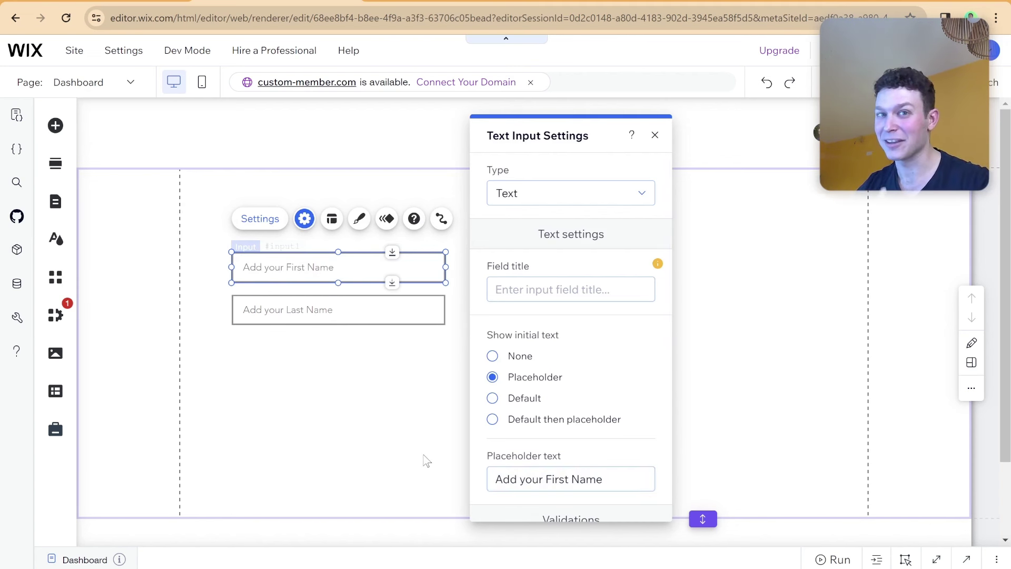
left_click(392, 449)
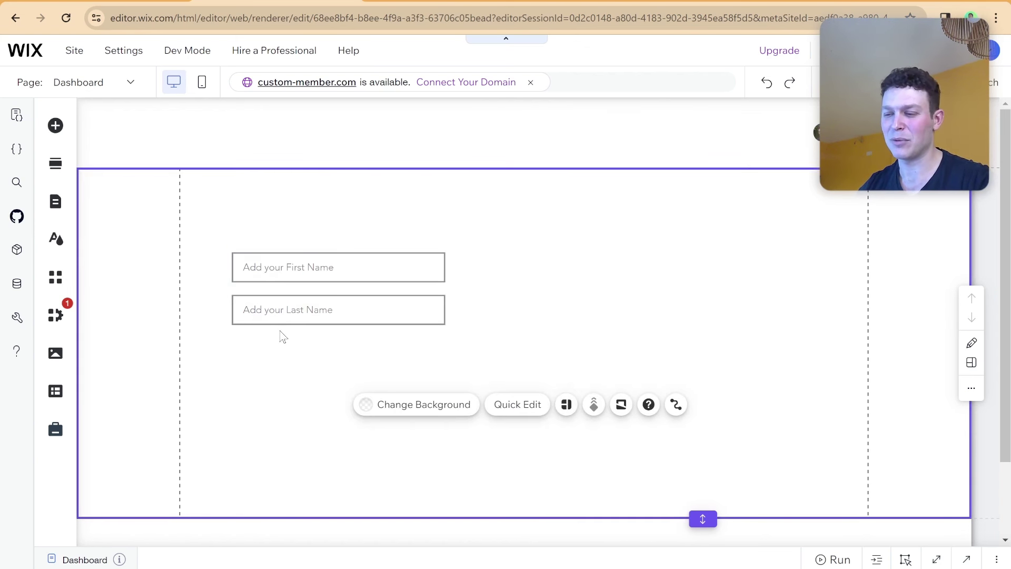
Add a 'Send me breaking news' checkbox below the two name inputs.
left_click(56, 127)
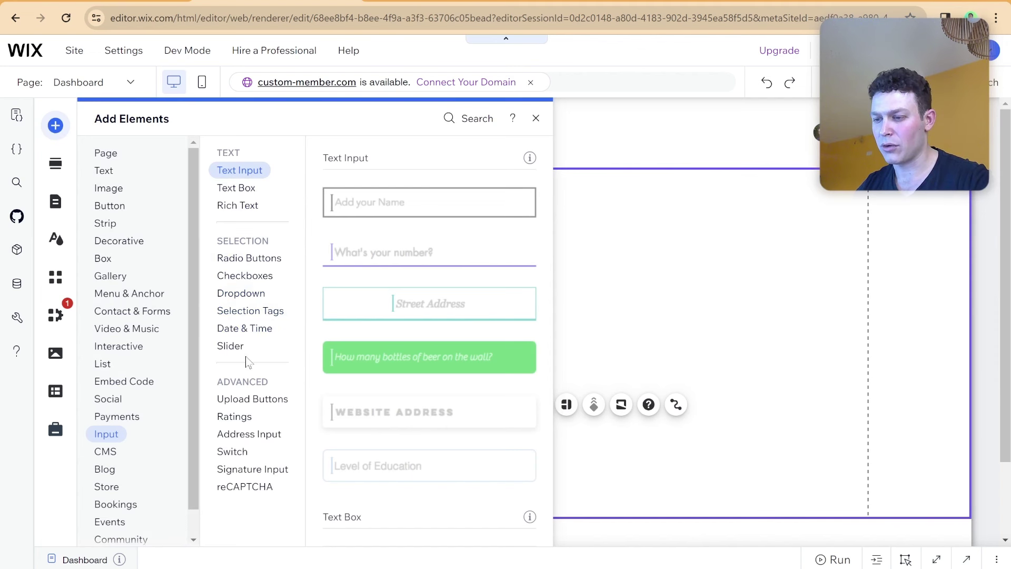
left_click(256, 277)
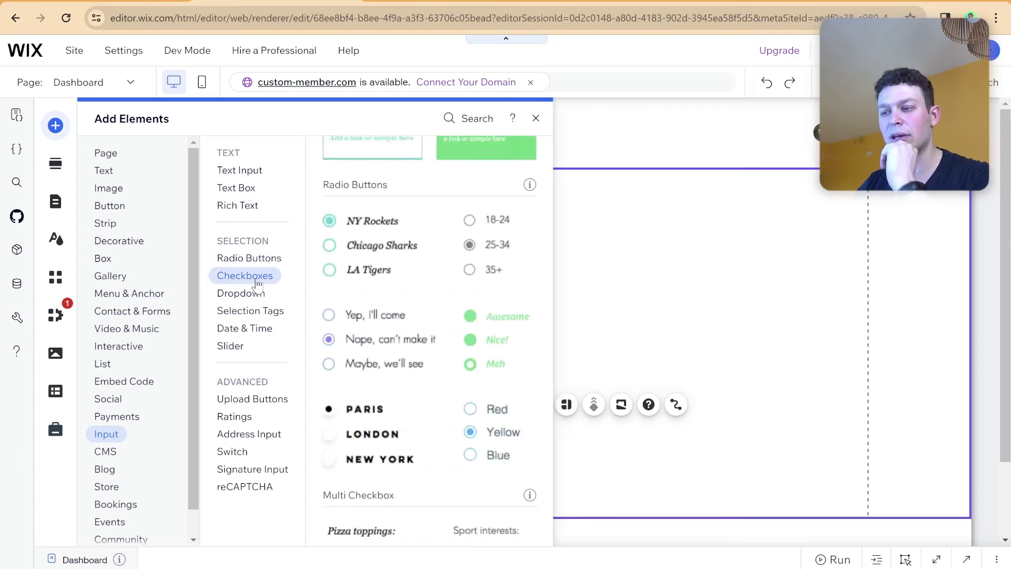
scroll(411, 290, "up", 4)
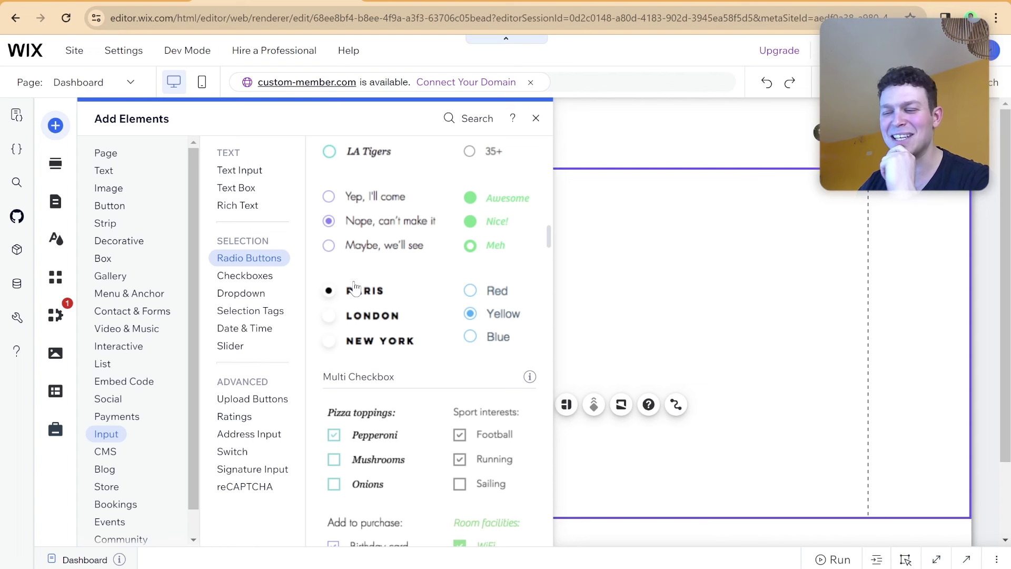
left_click(261, 280)
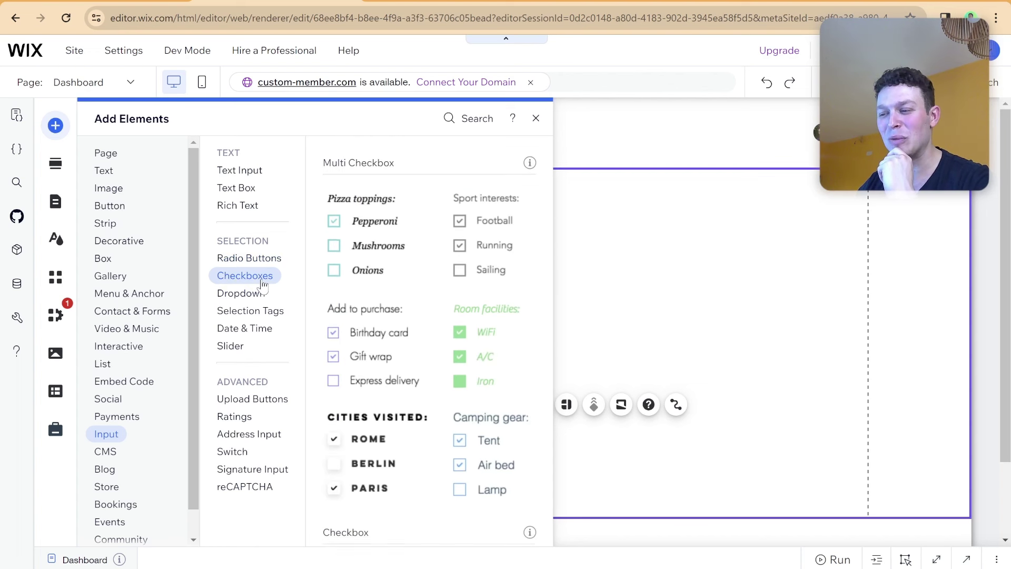
scroll(386, 315, "down", 2)
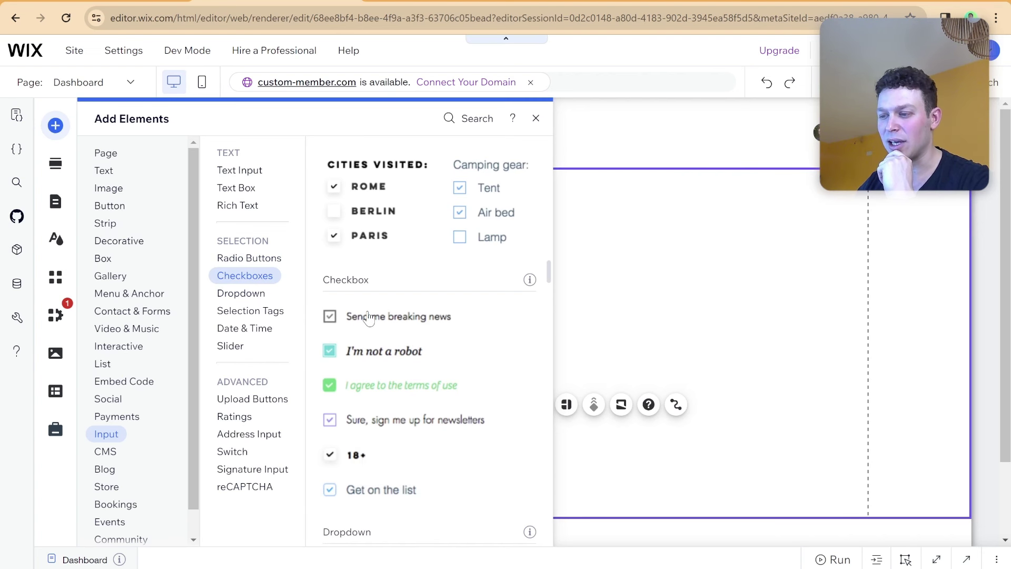
left_click_drag(368, 318, 278, 351)
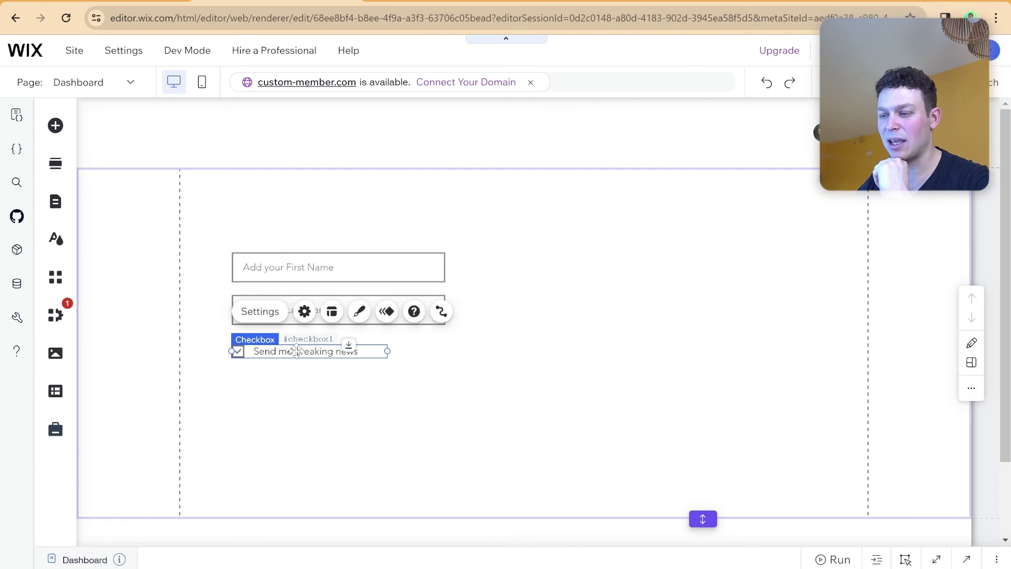
Change the checkbox label to 'Over 21'.
double_click(296, 352)
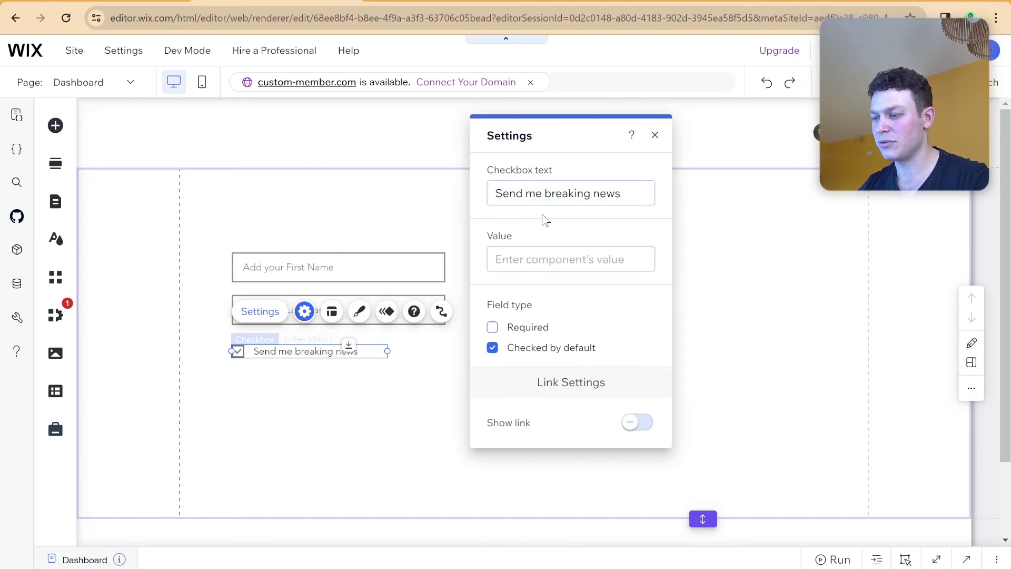
left_click(544, 187)
type("Ov")
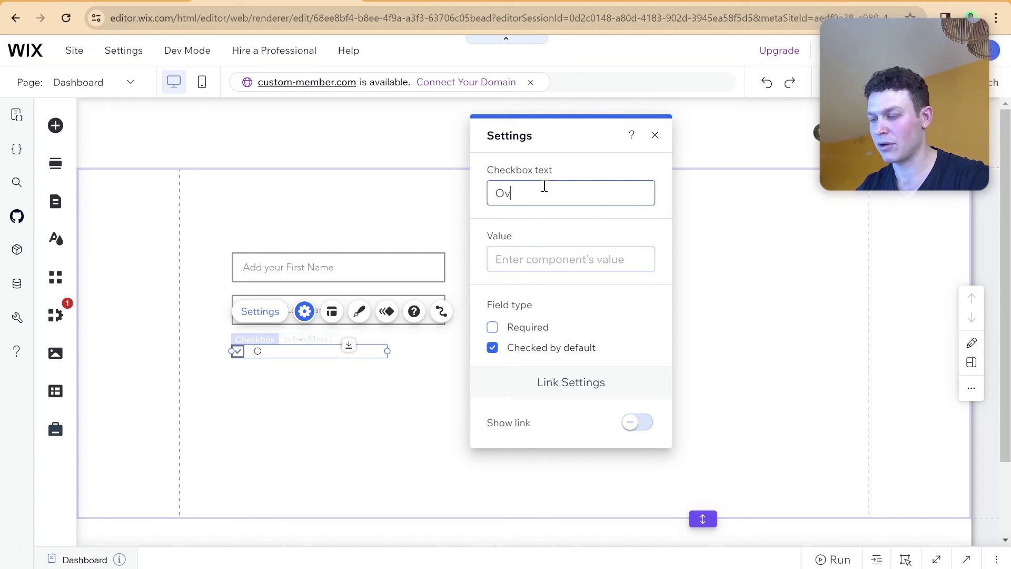
type("er 21")
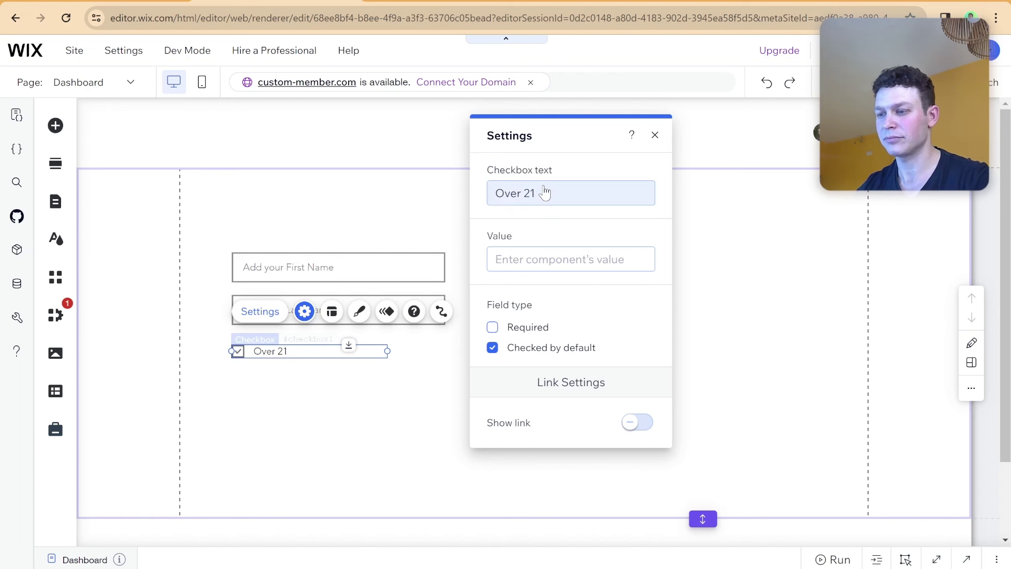
left_click(402, 392)
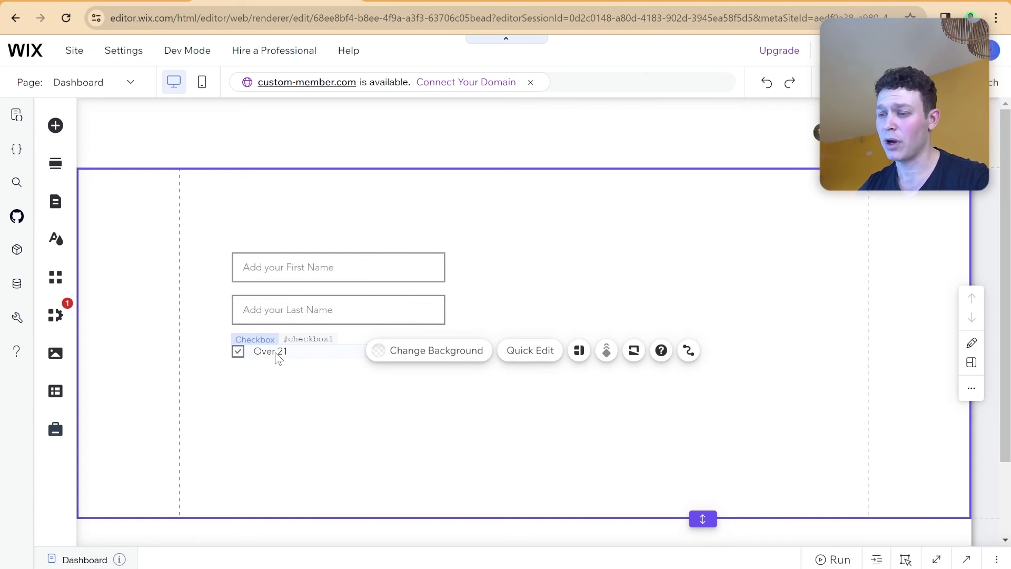
Add a date picker to the form under the Over 21 checkbox.
left_click(54, 127)
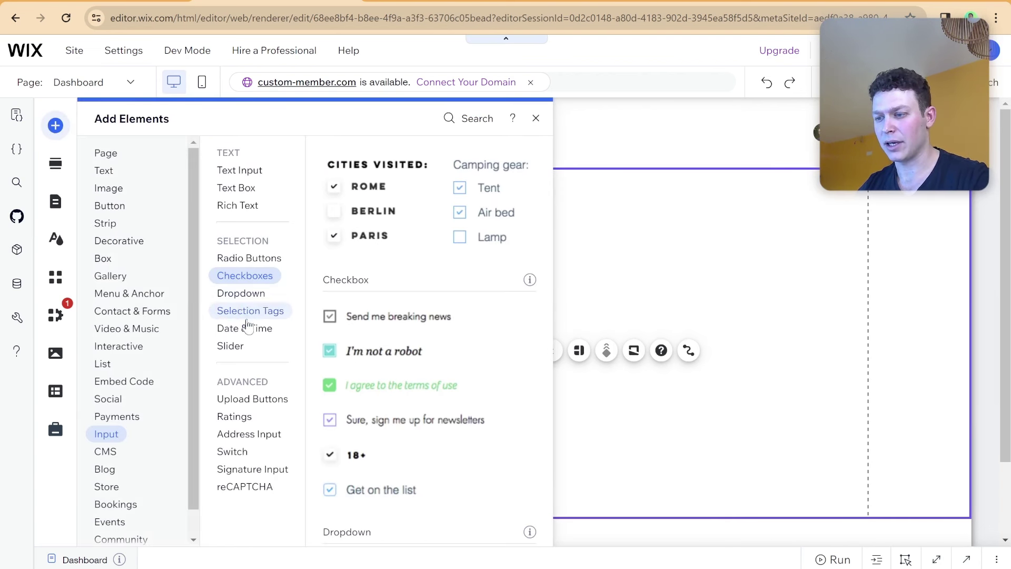
left_click(248, 327)
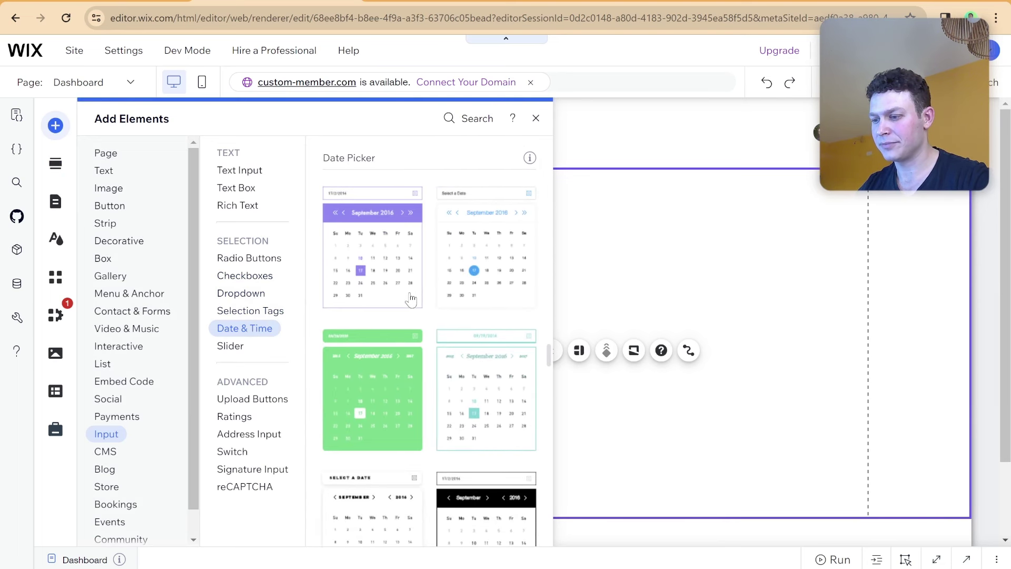
scroll(411, 299, "down", 1)
scroll(422, 350, "up", 2)
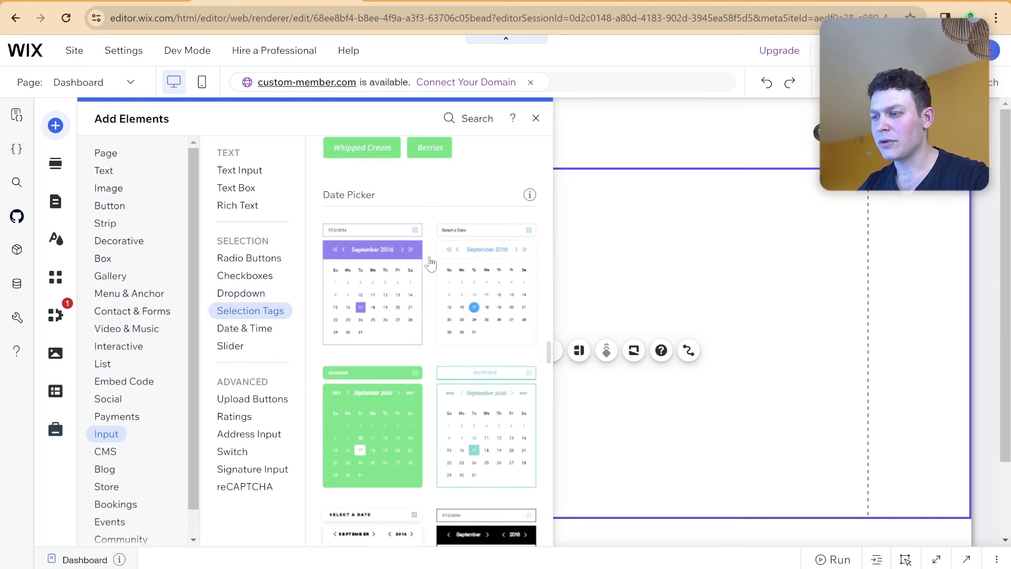
left_click_drag(430, 263, 262, 390)
Set the date picker's field title to 'Birthday' and make the form section taller.
left_click(529, 401)
left_click(357, 399)
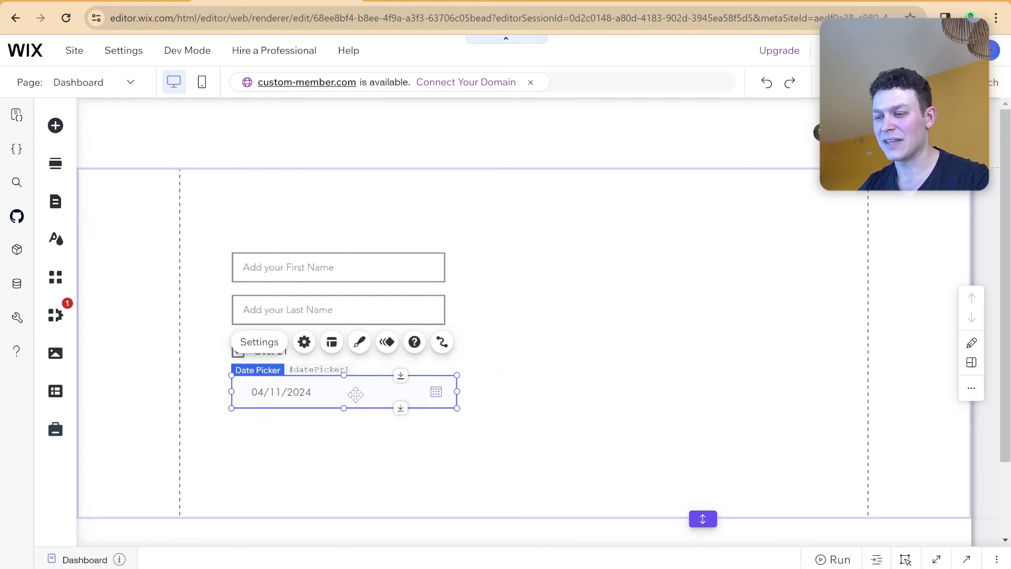
scroll(515, 345, "down", 1)
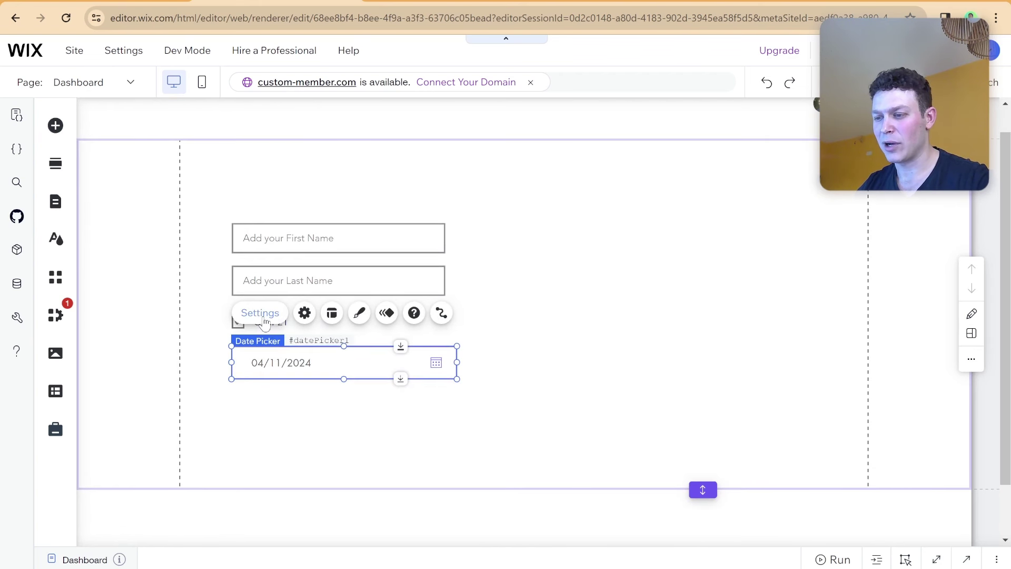
left_click(263, 316)
left_click(540, 223)
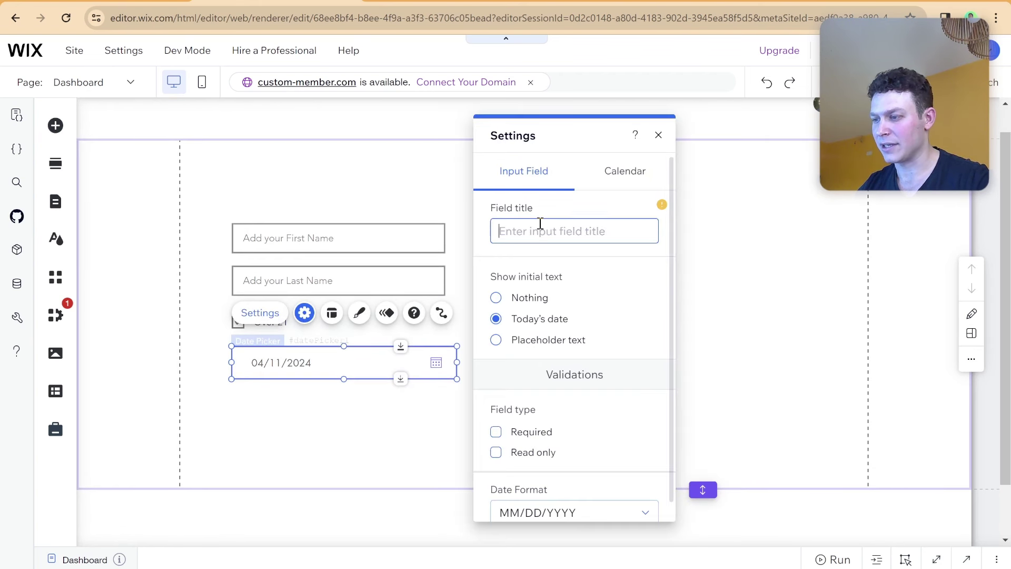
type("V")
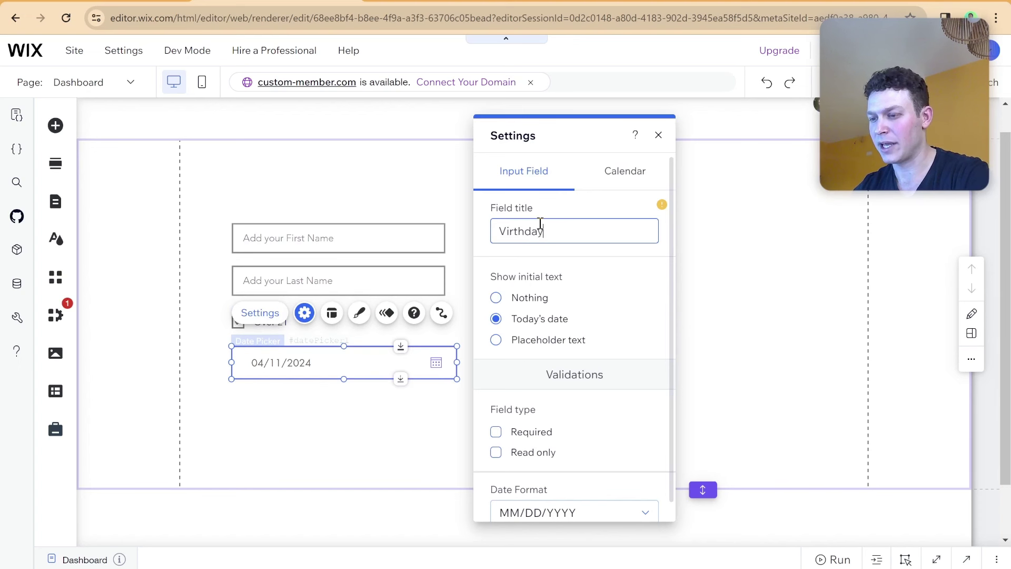
type("irthday")
key("BackSpace")
key("BackSpace")
key("BackSpace")
key("BackSpace")
key("BackSpace")
key("BackSpace")
key("BackSpace")
key("BackSpace")
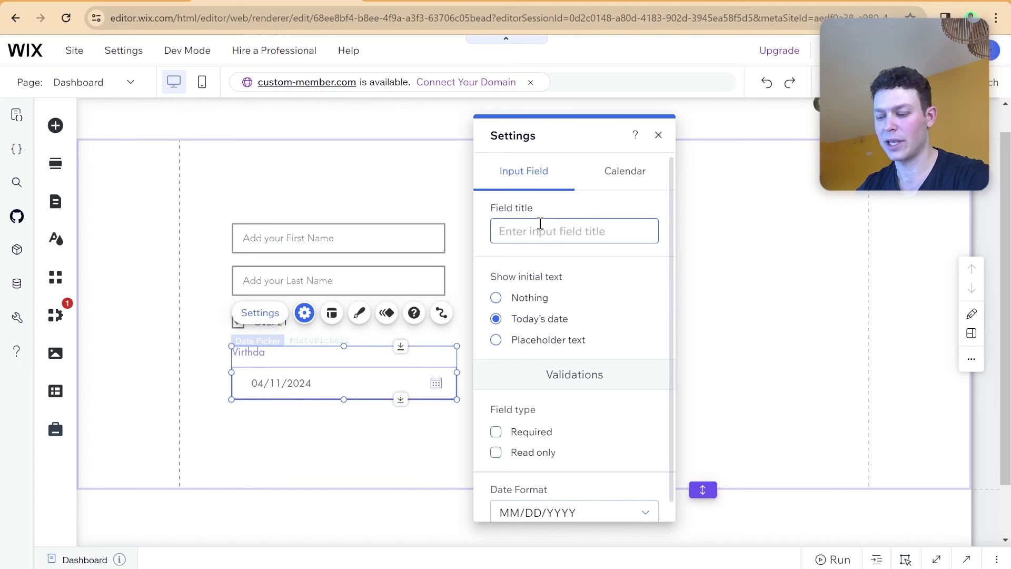
type("V")
key("BackSpace")
type("Birth")
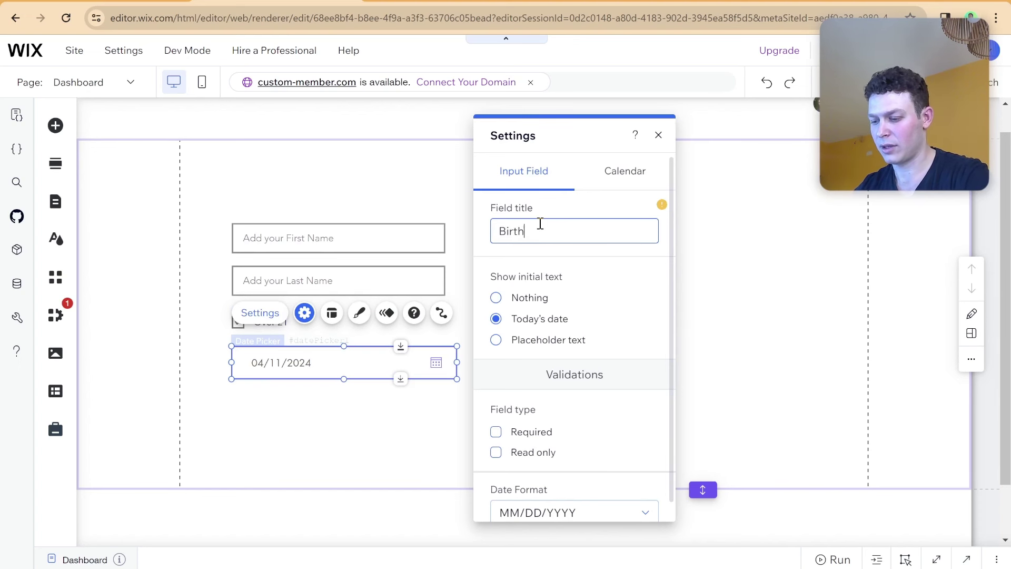
type("day")
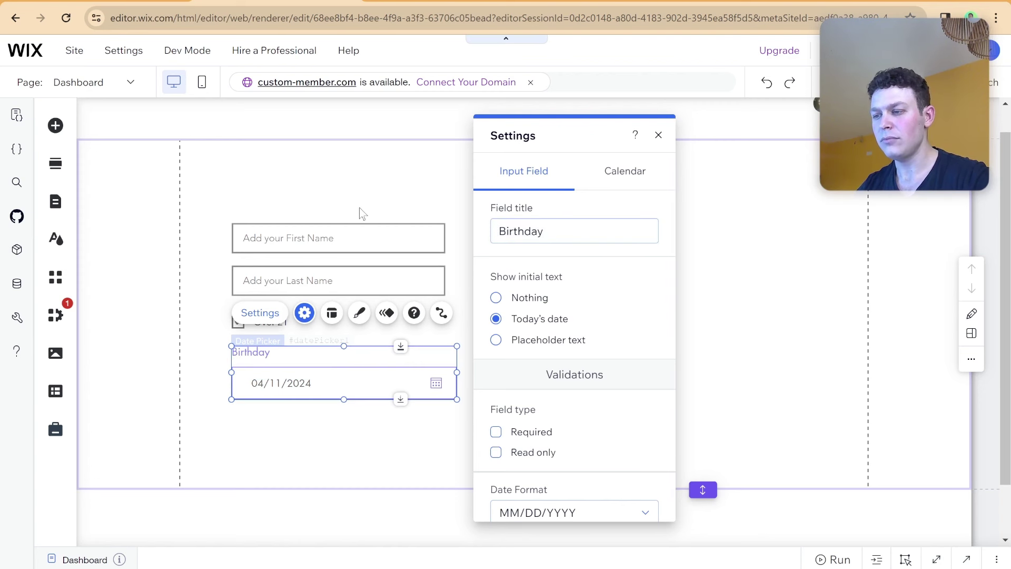
left_click(361, 212)
scroll(362, 212, "down", 1)
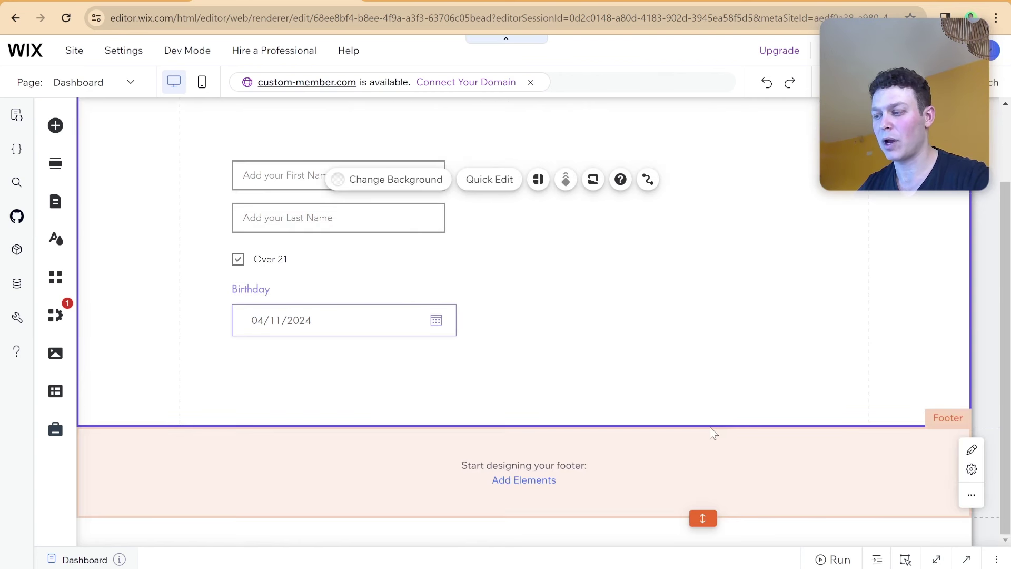
left_click_drag(704, 425, 702, 461)
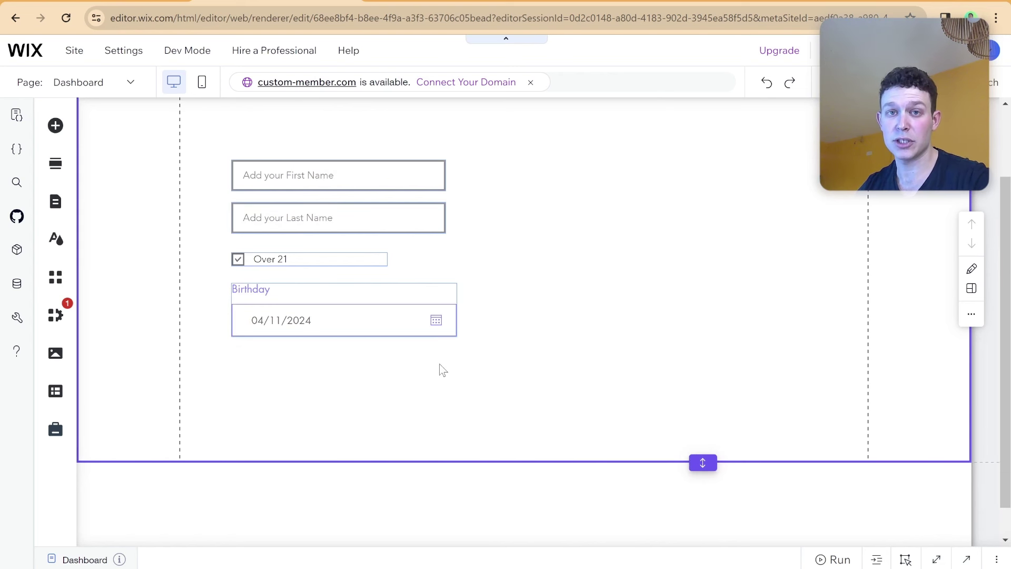
Add a Select File upload button and move it under the Birthday field.
left_click(55, 127)
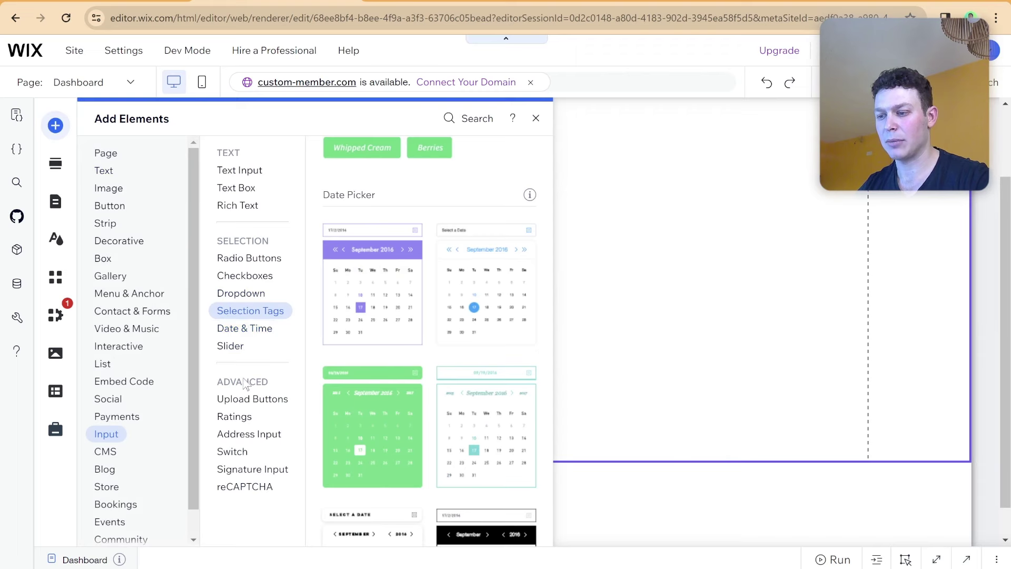
left_click(252, 399)
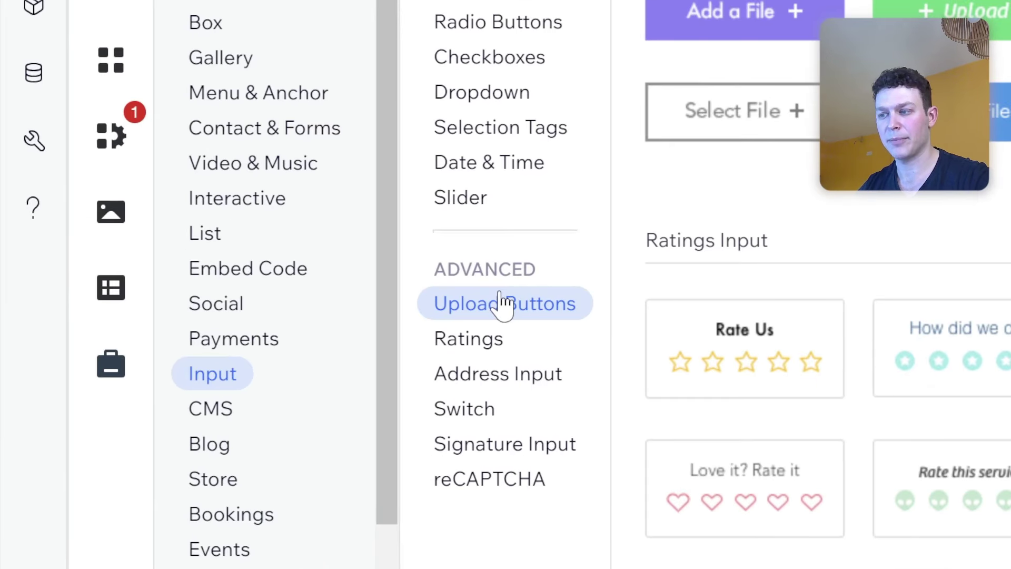
left_click(810, 127)
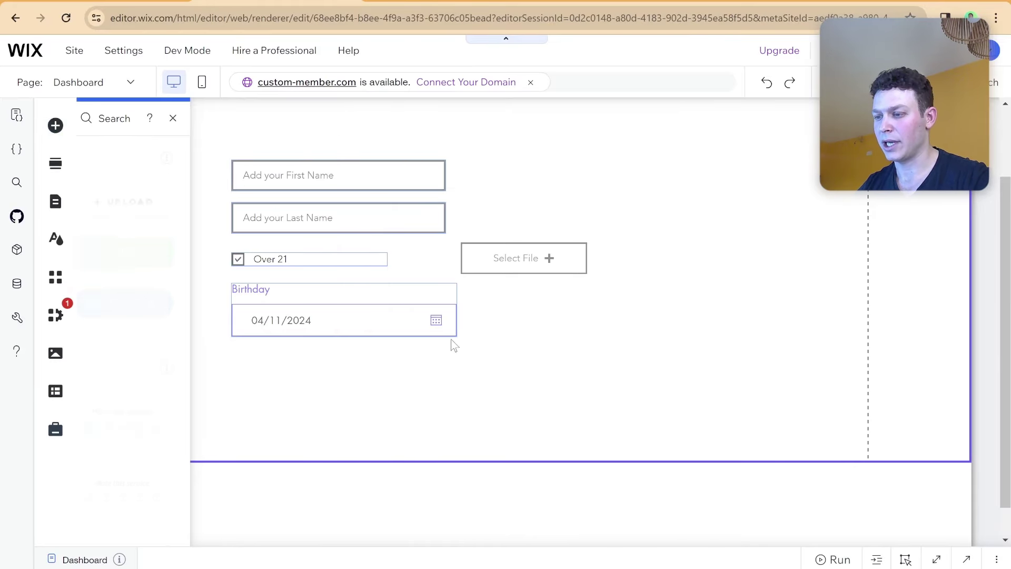
left_click(546, 257)
left_click_drag(546, 256, 314, 362)
Set the upload button's field title to 'Profile Picture' and extend the form section.
left_click(275, 316)
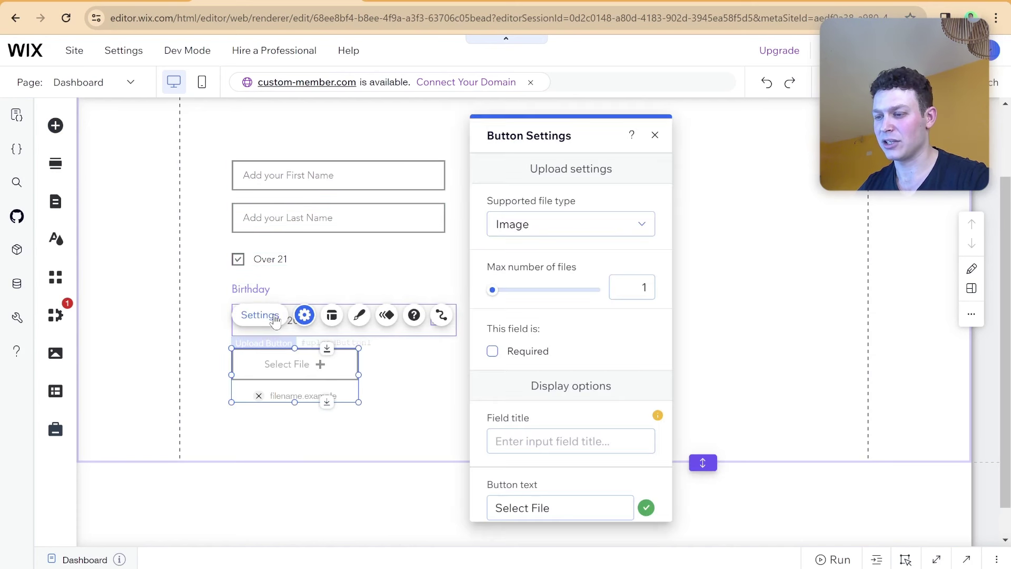
scroll(551, 429, "down", 2)
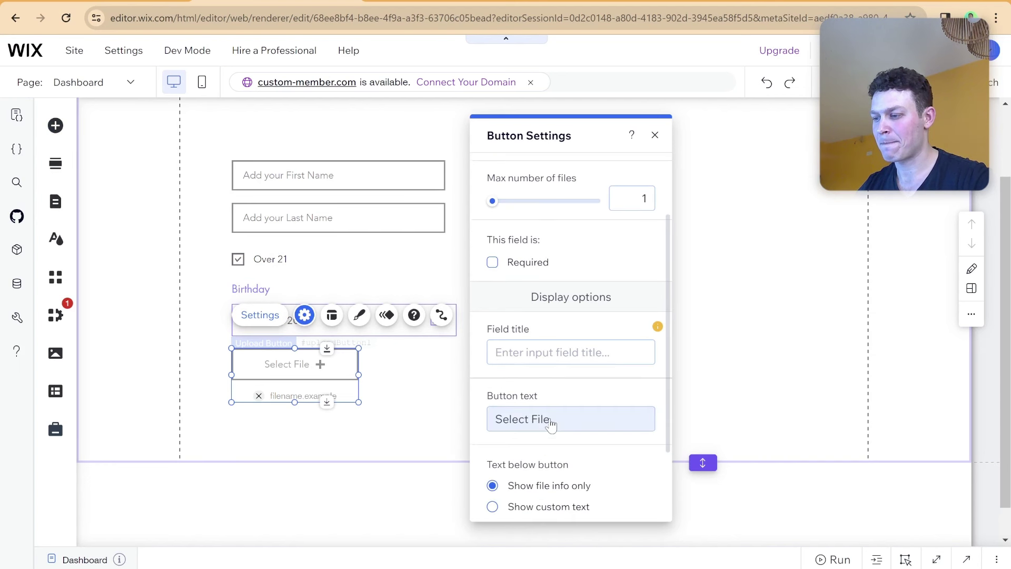
left_click(566, 348)
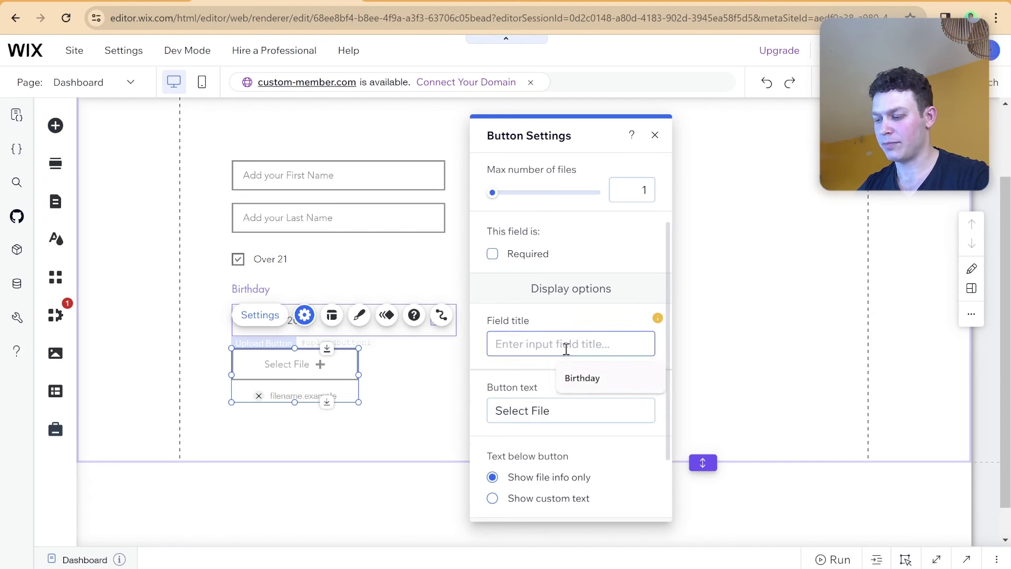
type("Profile Picture")
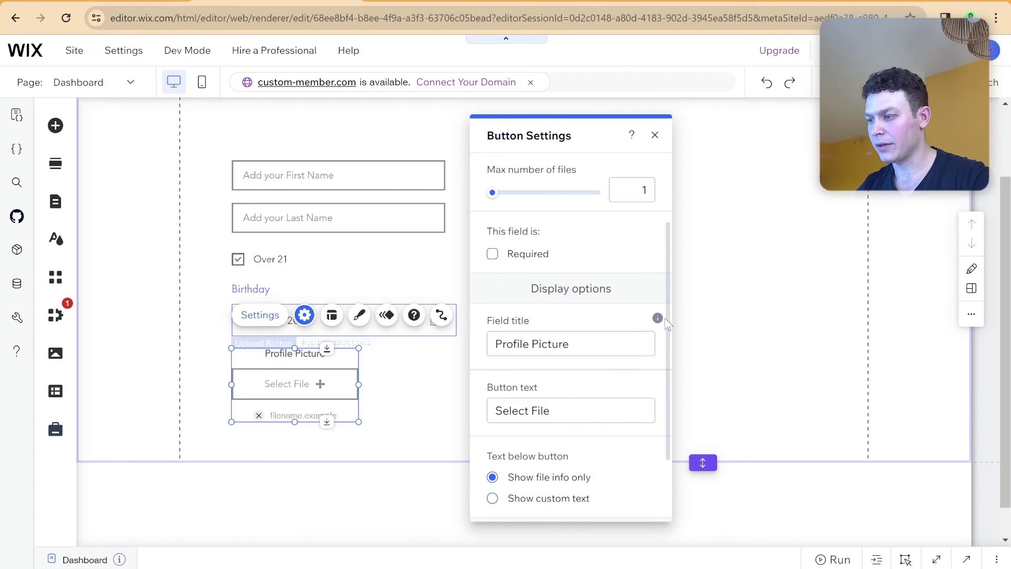
scroll(532, 310, "up", 2)
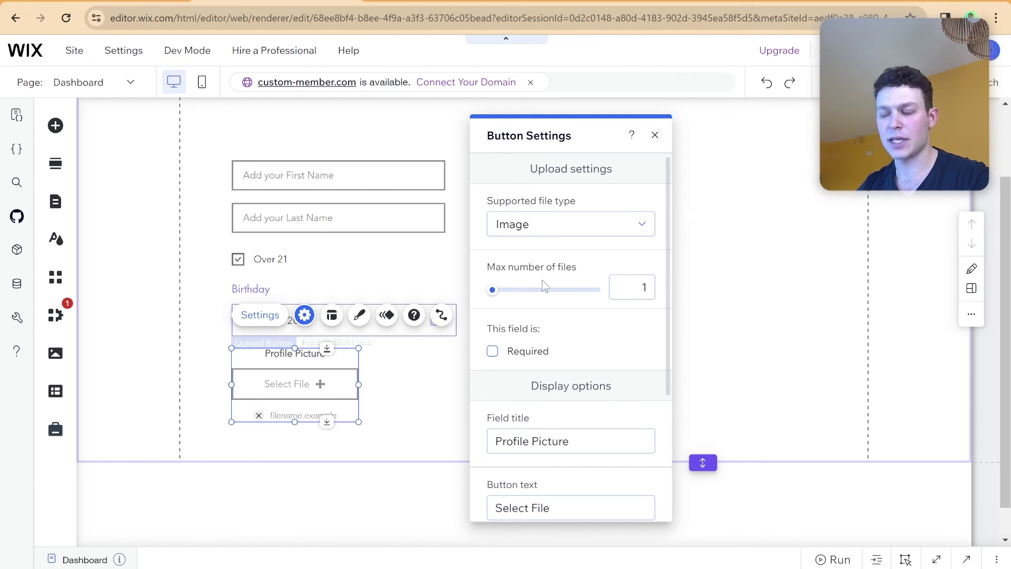
scroll(554, 292, "down", 1)
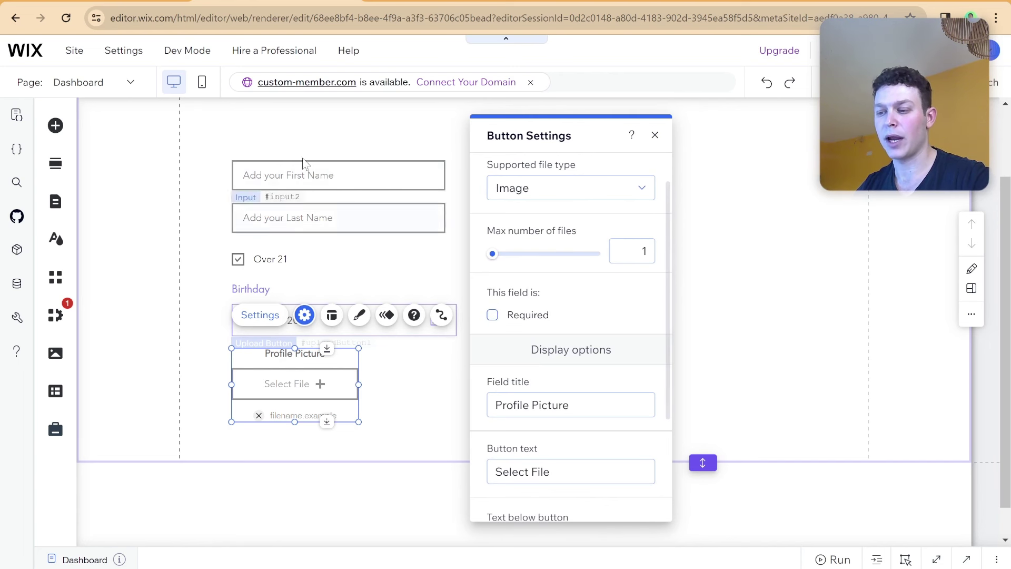
left_click(421, 252)
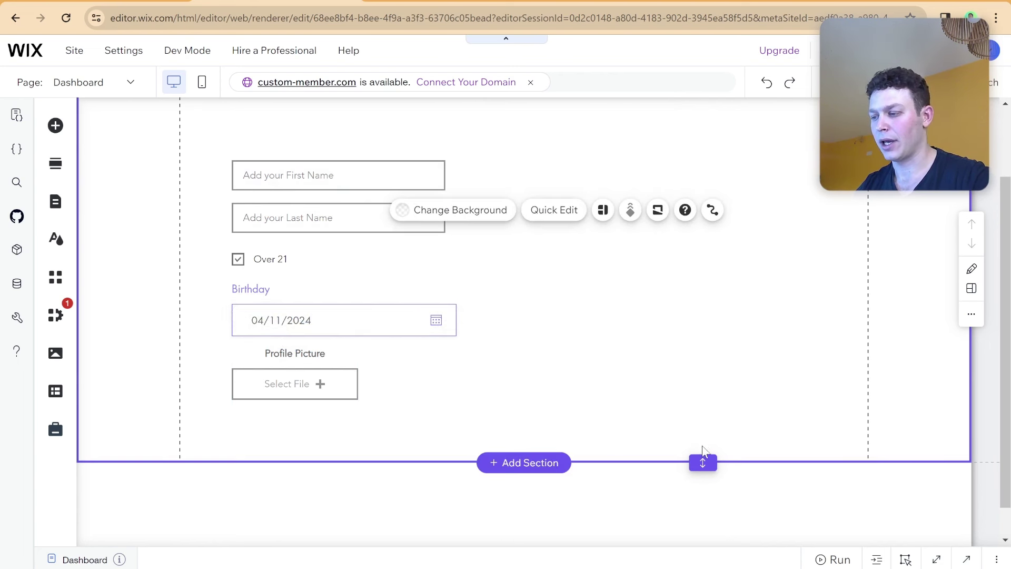
left_click_drag(702, 462, 701, 498)
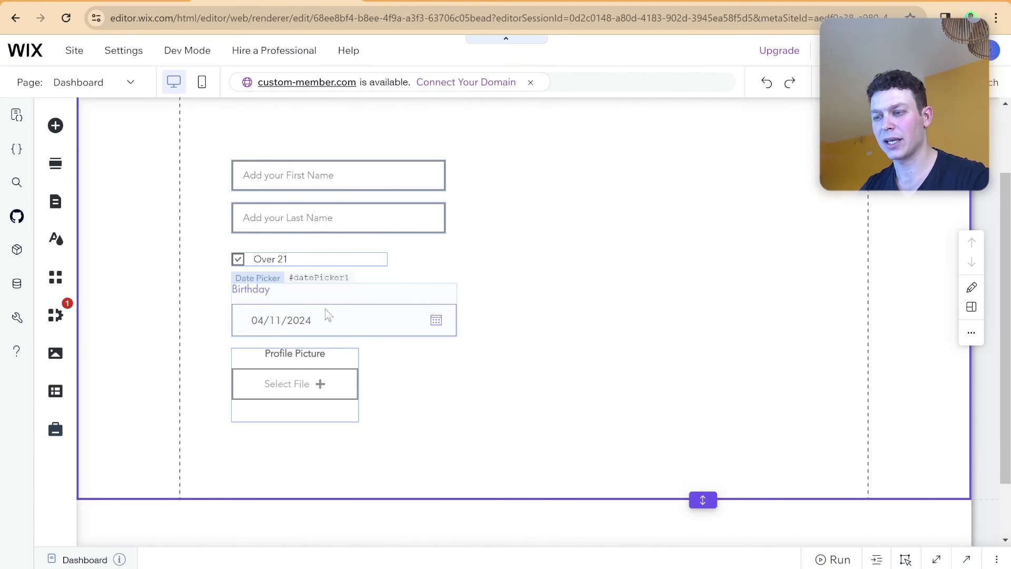
scroll(274, 293, "down", 1)
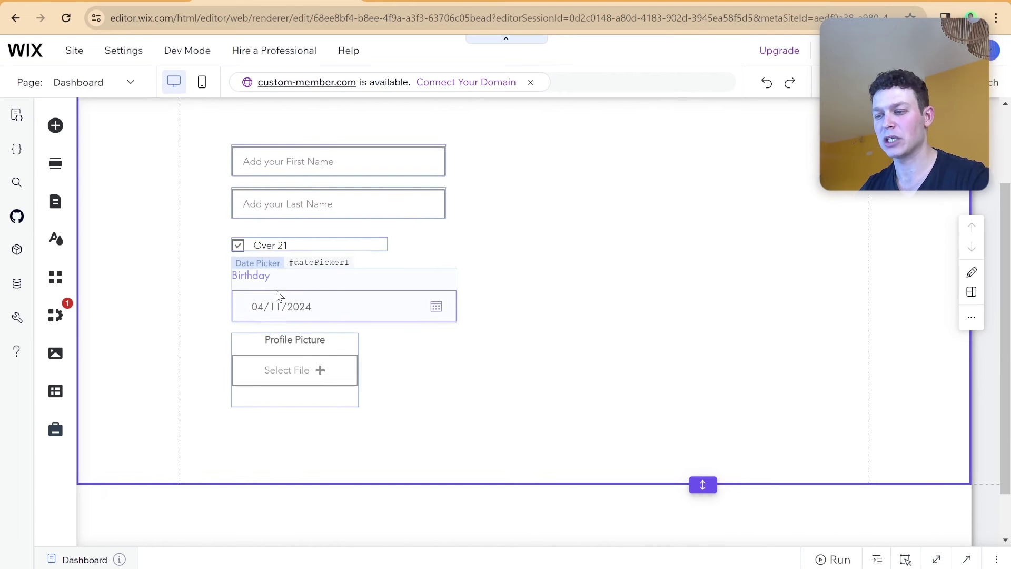
Add a themed button below the upload field and label it 'Save'.
left_click(52, 134)
left_click(112, 207)
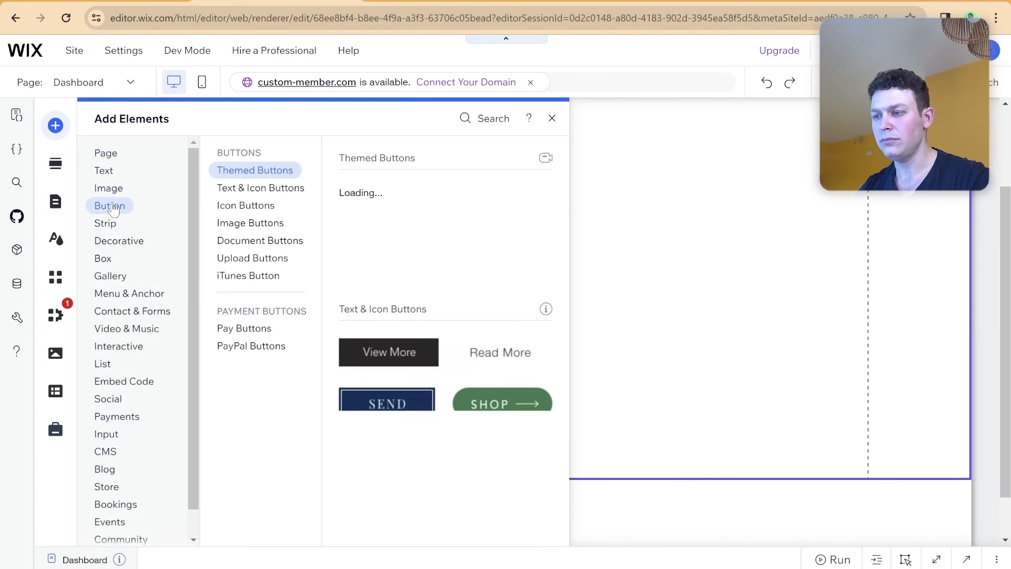
left_click(395, 200)
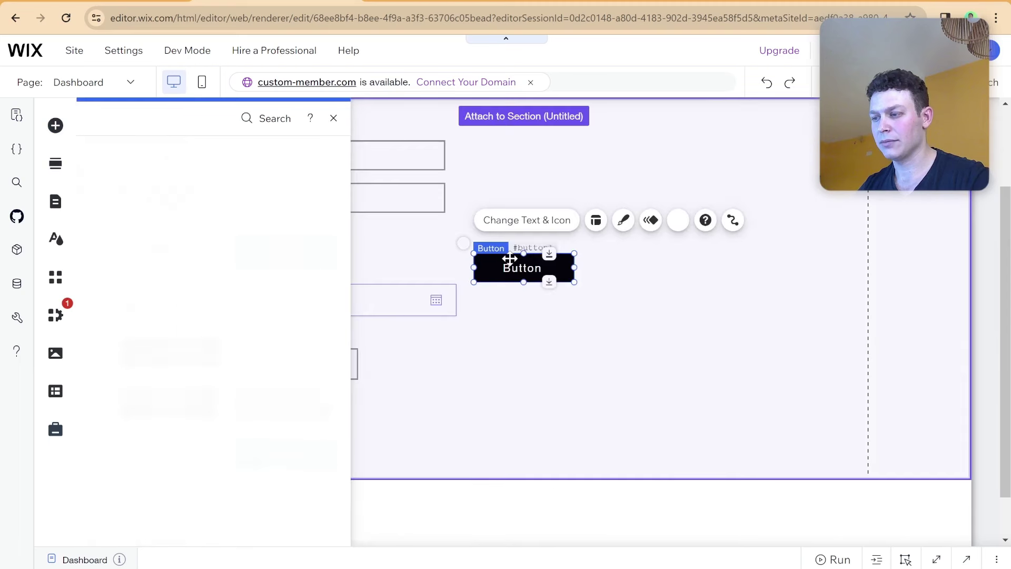
left_click_drag(523, 267, 289, 412)
left_click(291, 373)
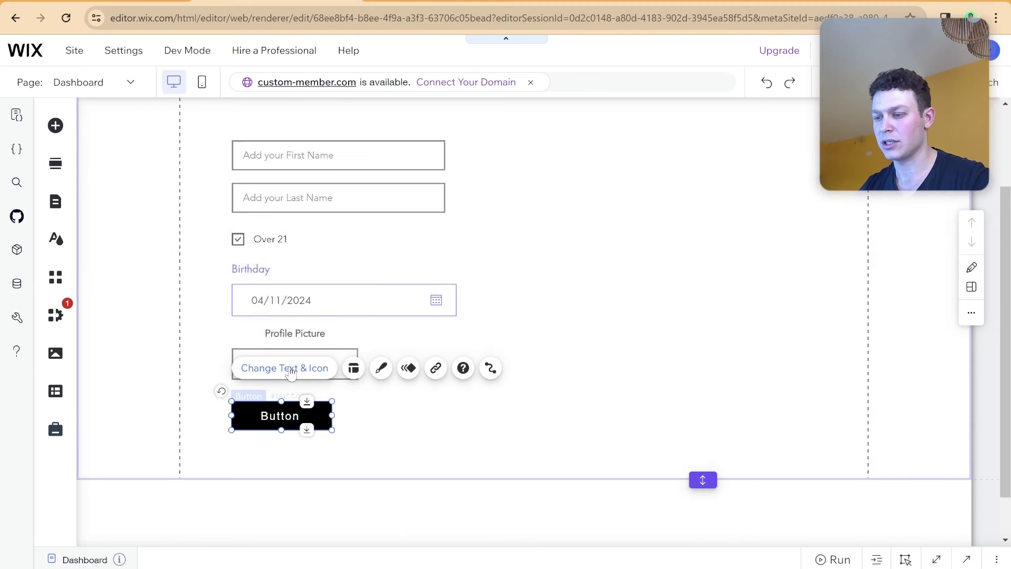
type("Sa")
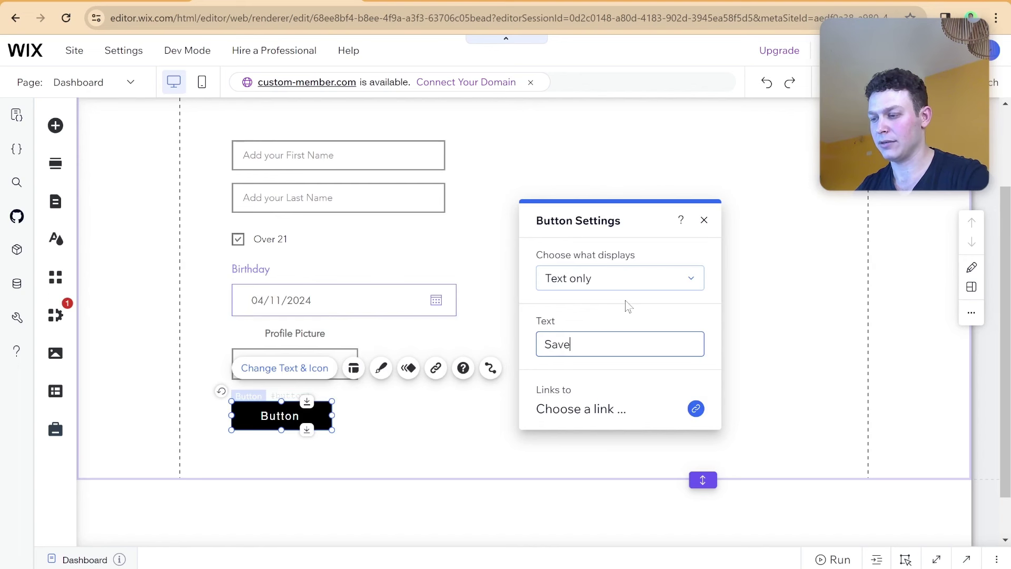
type("ve")
left_click(392, 295)
scroll(386, 288, "up", 2)
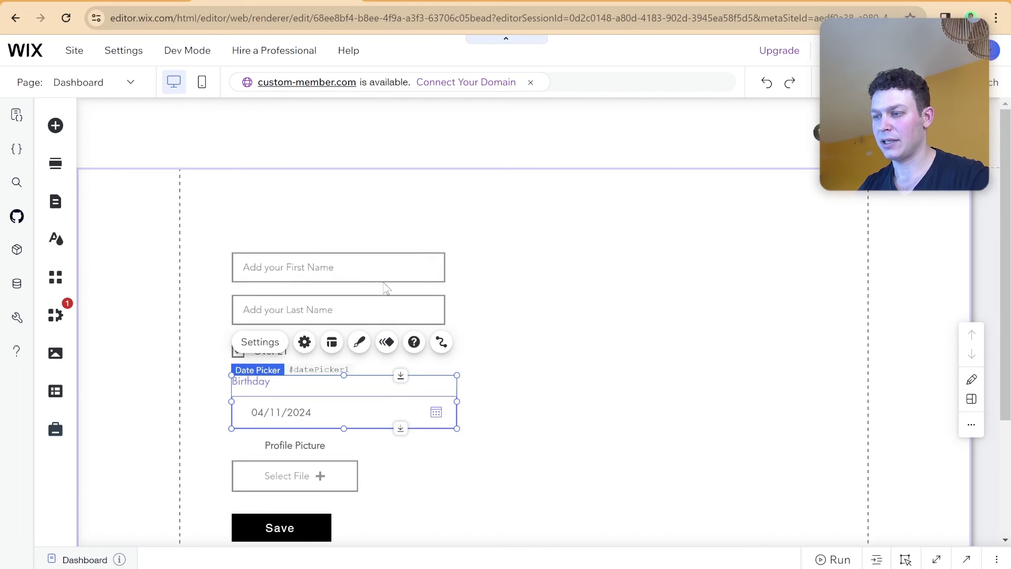
left_click(384, 267)
Add a heading reading 'Member Profile' at the top of the form.
left_click(254, 199)
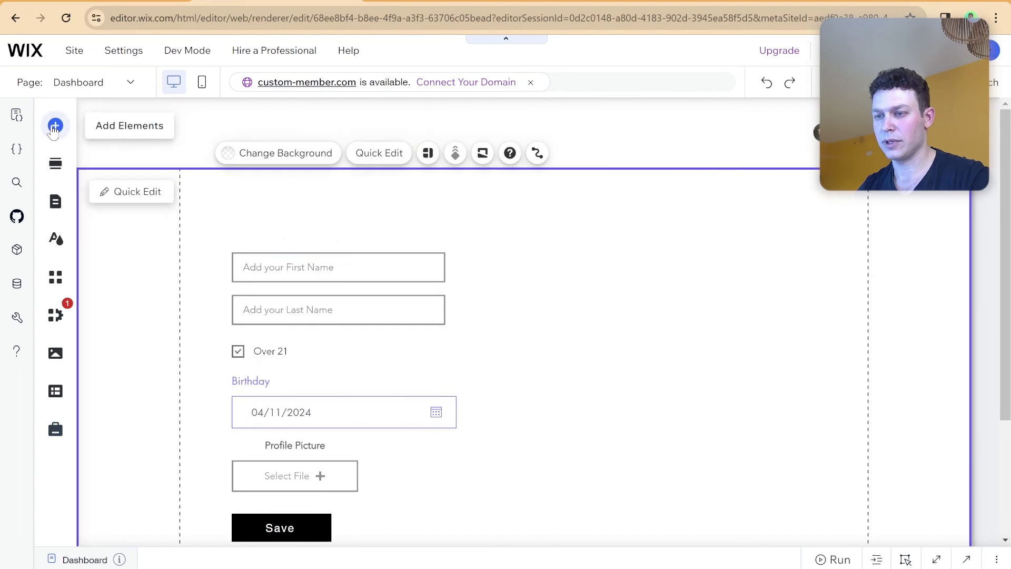
left_click(54, 128)
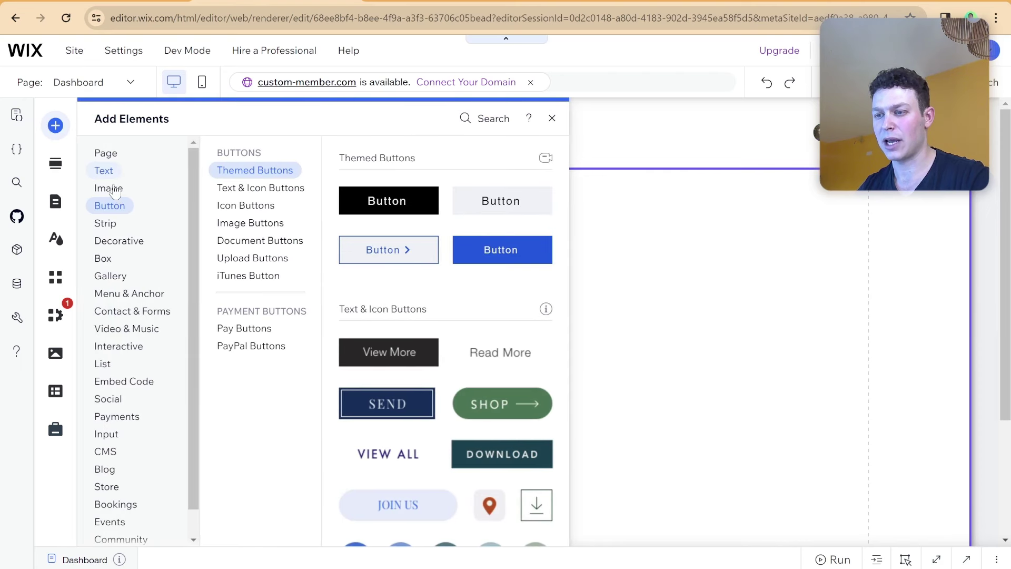
mouse_move(104, 171)
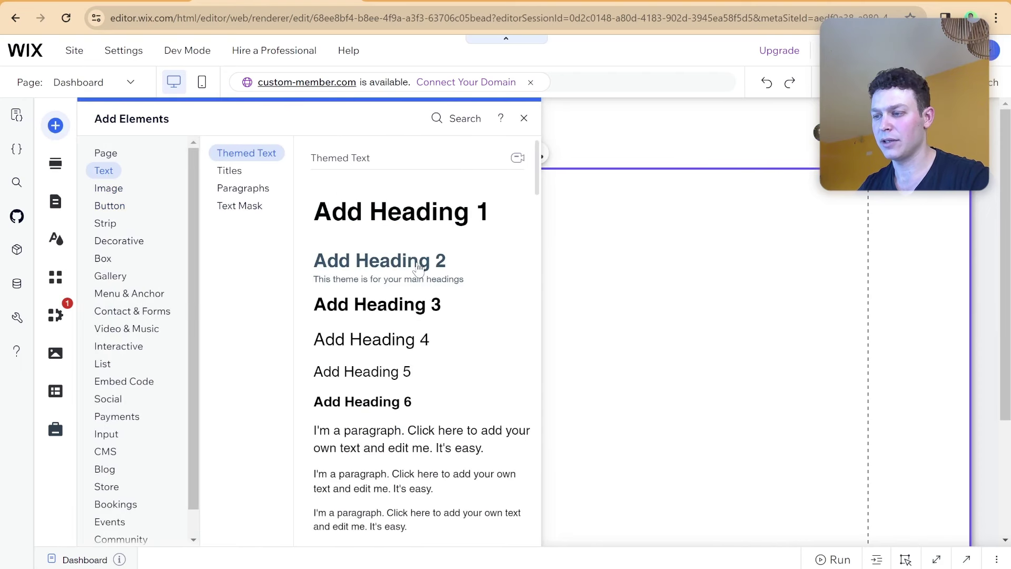
left_click_drag(418, 267, 331, 200)
double_click(330, 202)
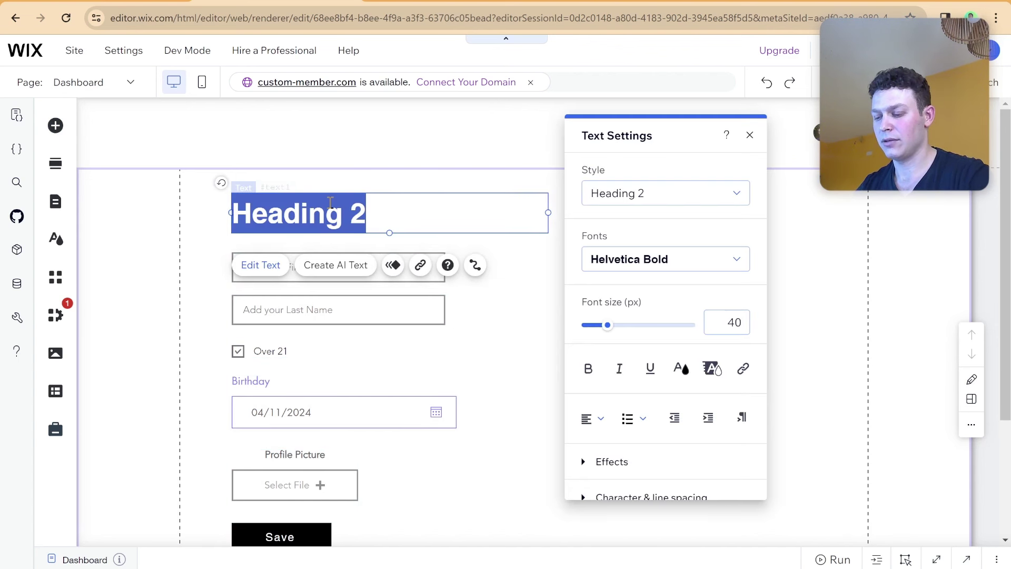
type("Member ")
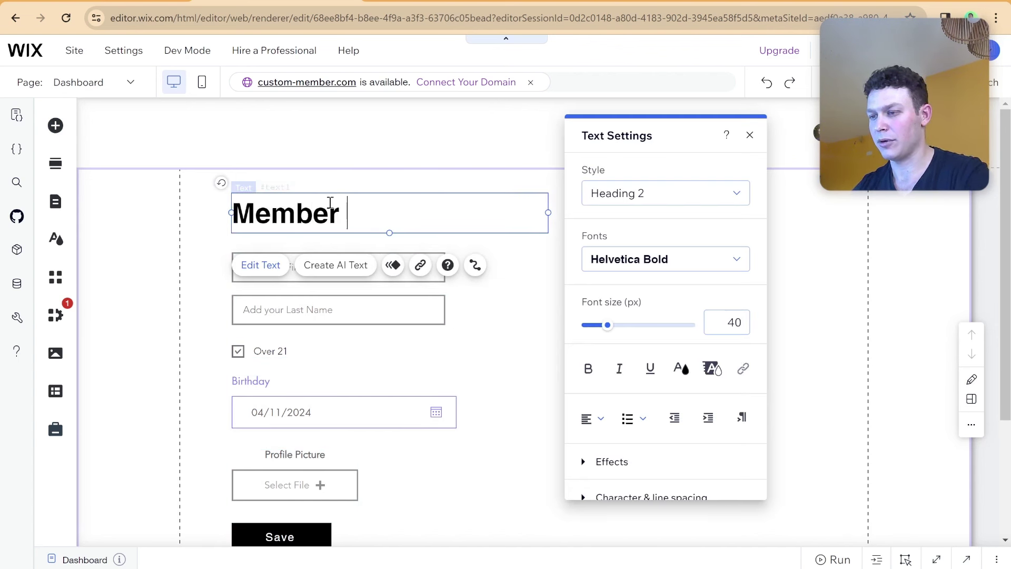
type("Profile")
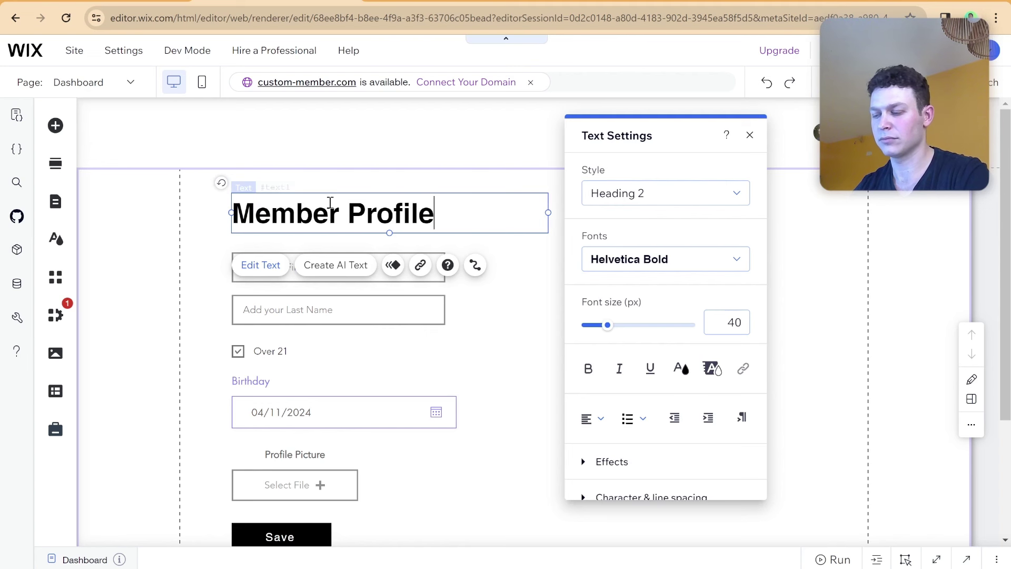
key("Return")
key("BackSpace")
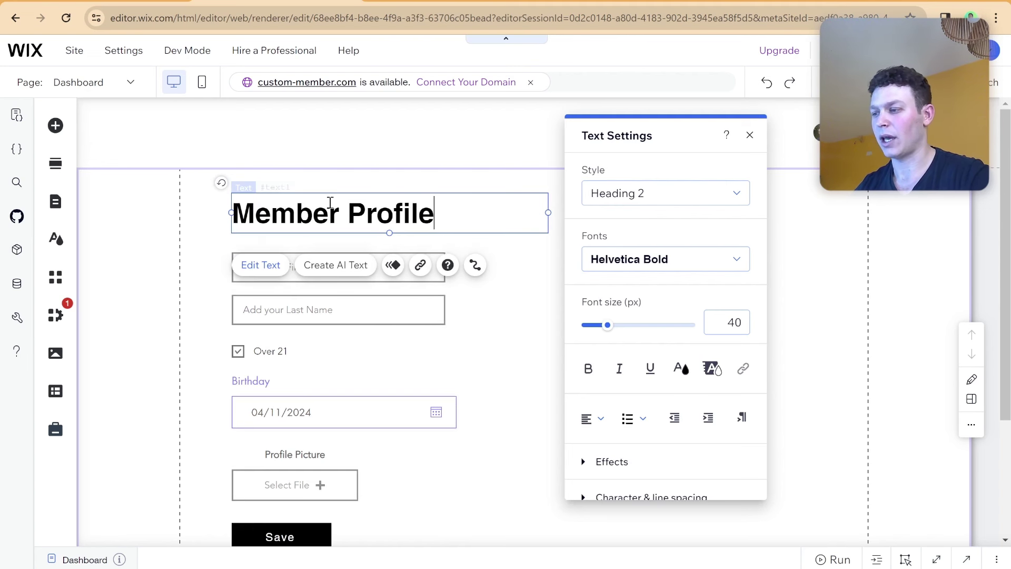
Switch the 'Member Profile' heading to the Heading 1 style.
left_click(610, 193)
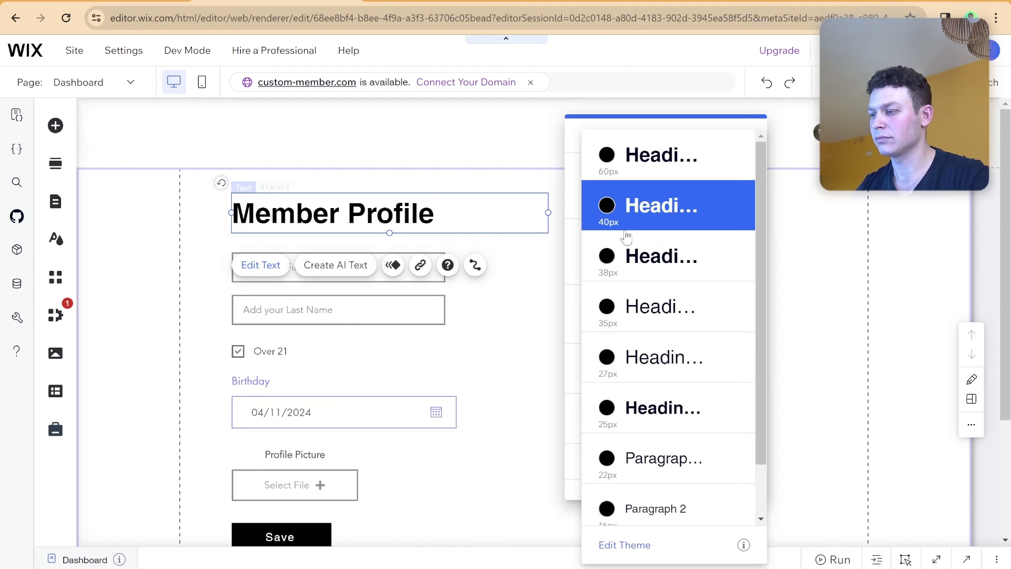
left_click(643, 155)
left_click(530, 295)
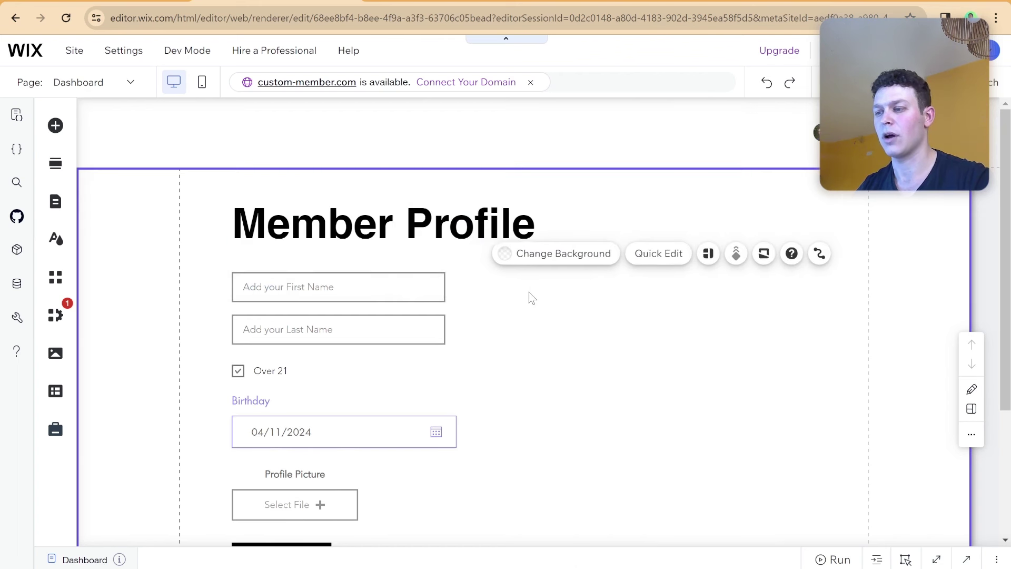
scroll(431, 275, "down", 1)
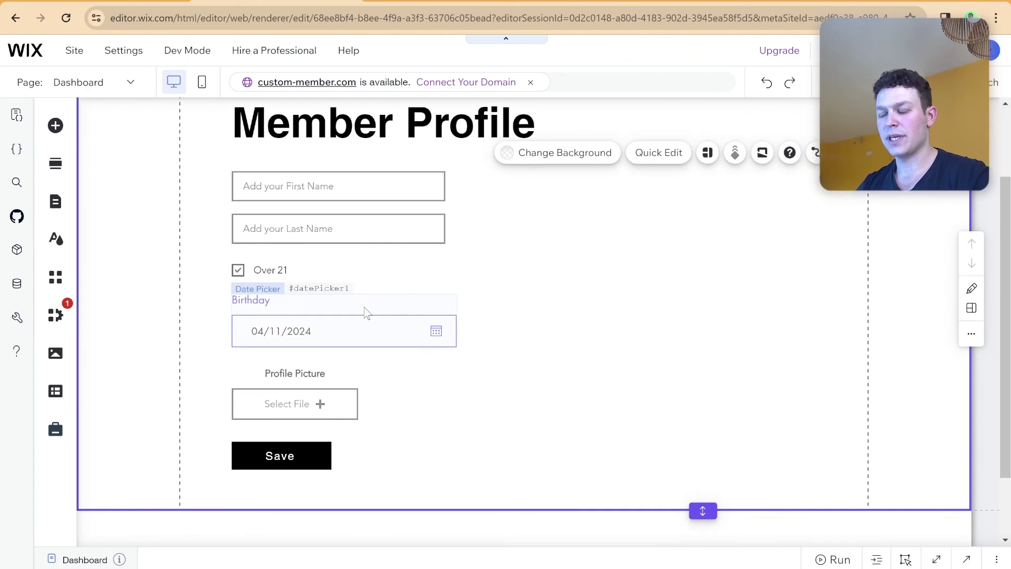
scroll(368, 311, "up", 1)
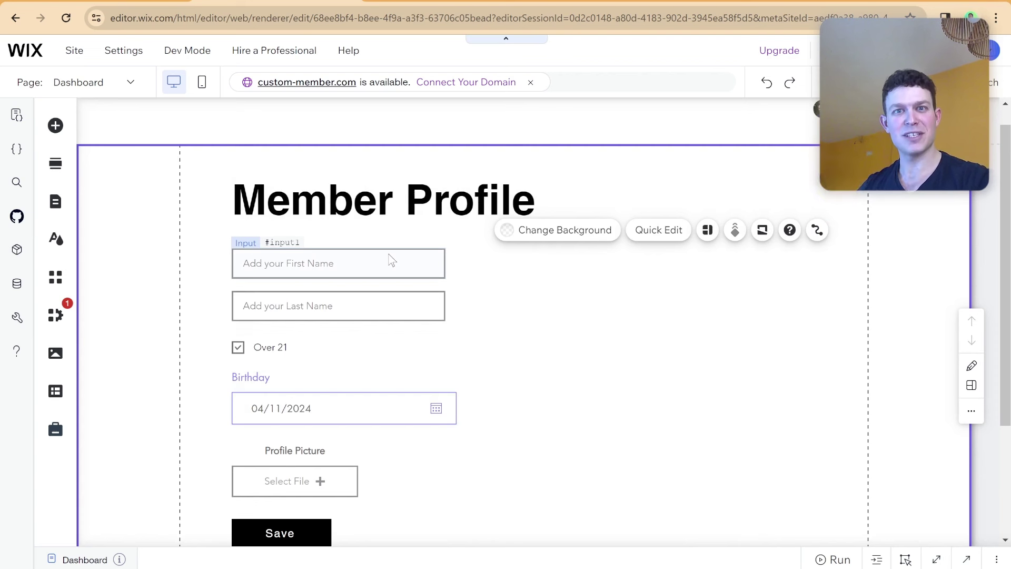
scroll(393, 261, "down", 1)
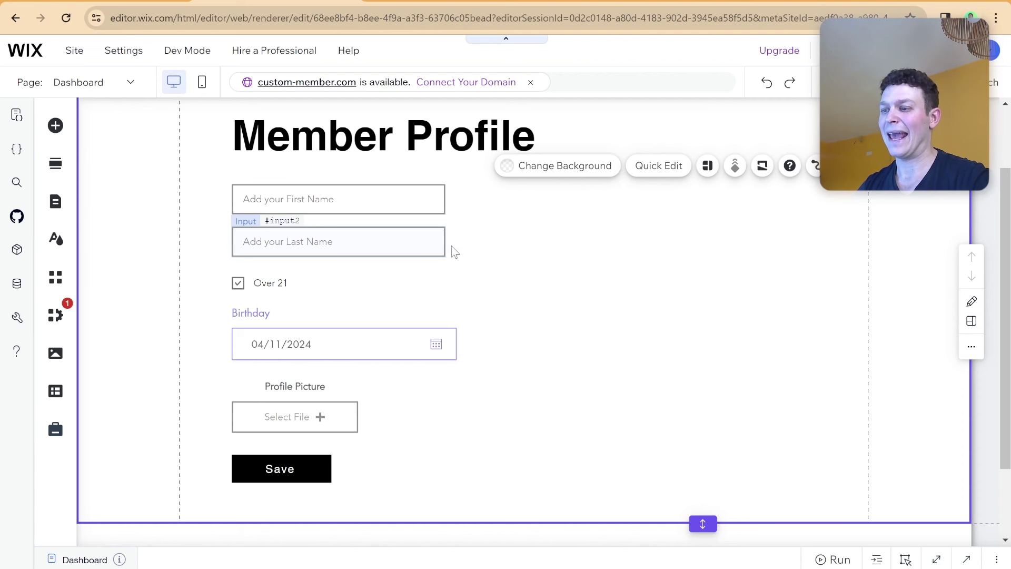
scroll(481, 247, "down", 1)
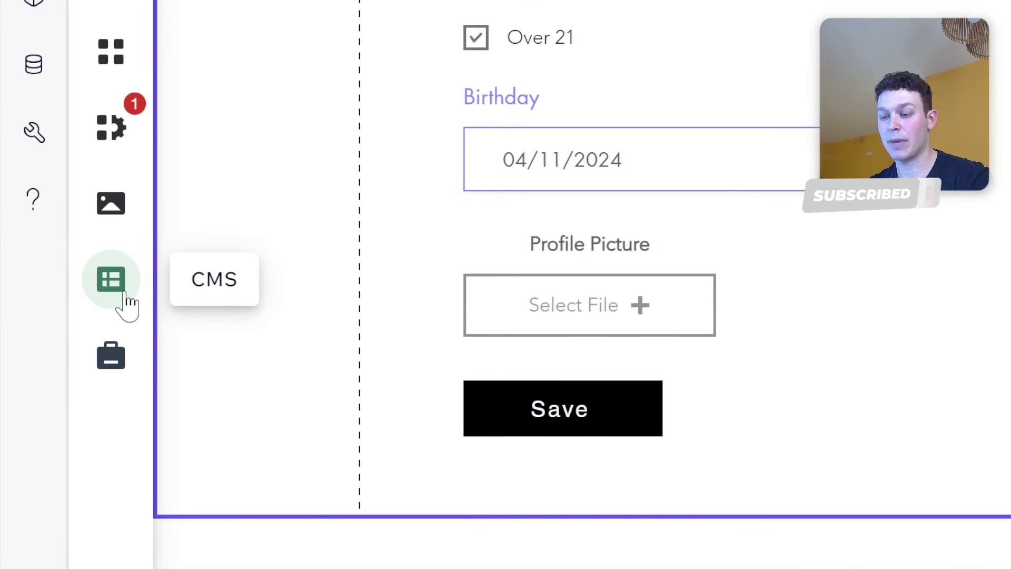
Add a dataset element from CMS and place it right of the Member Profile form.
left_click(126, 304)
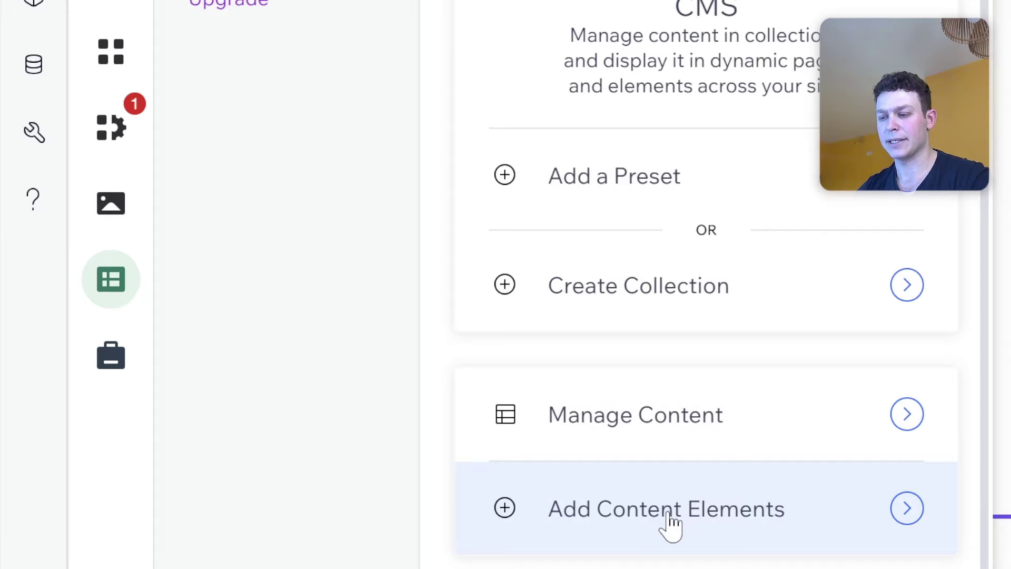
left_click(668, 530)
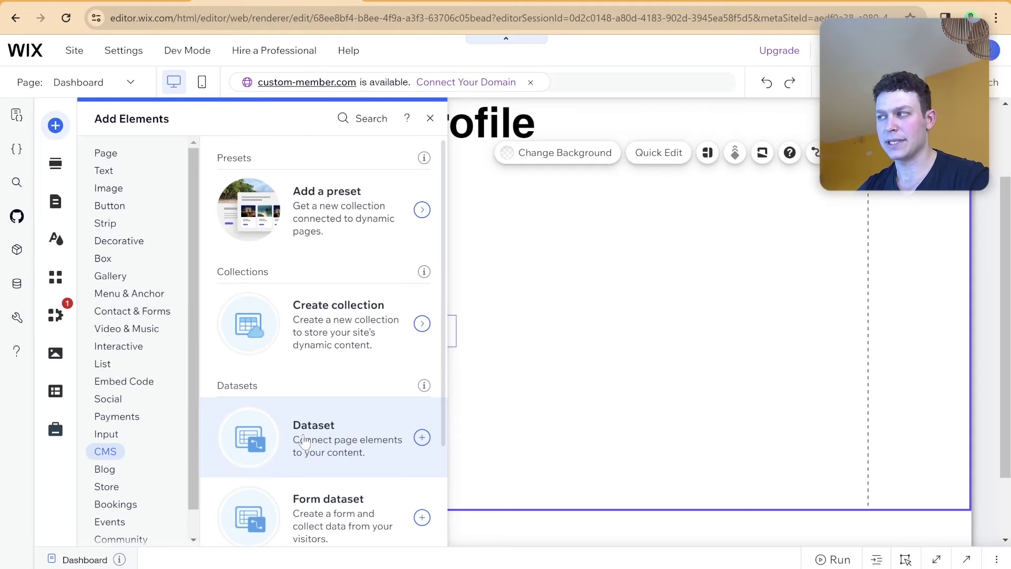
left_click(304, 441)
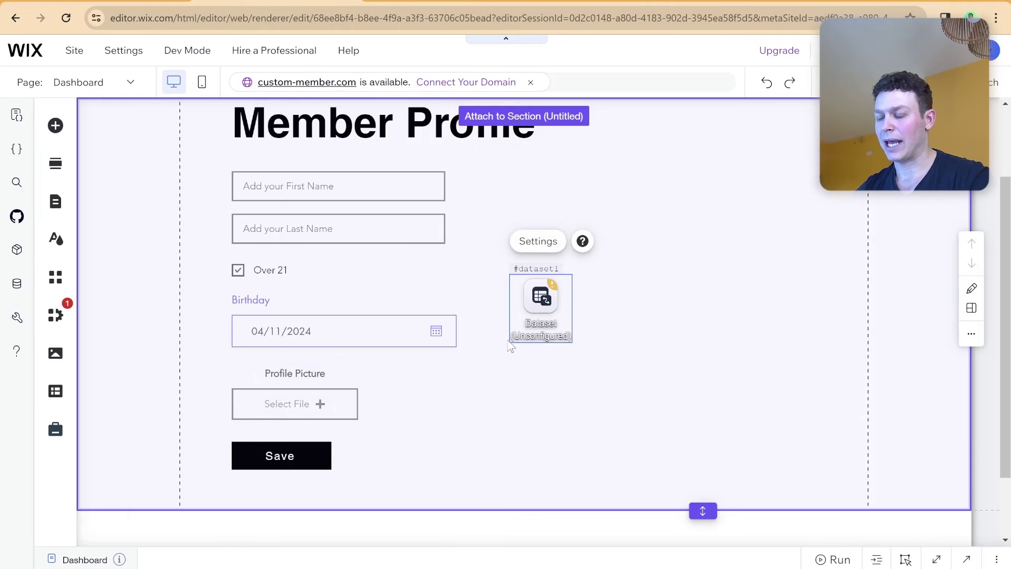
left_click_drag(572, 299, 751, 295)
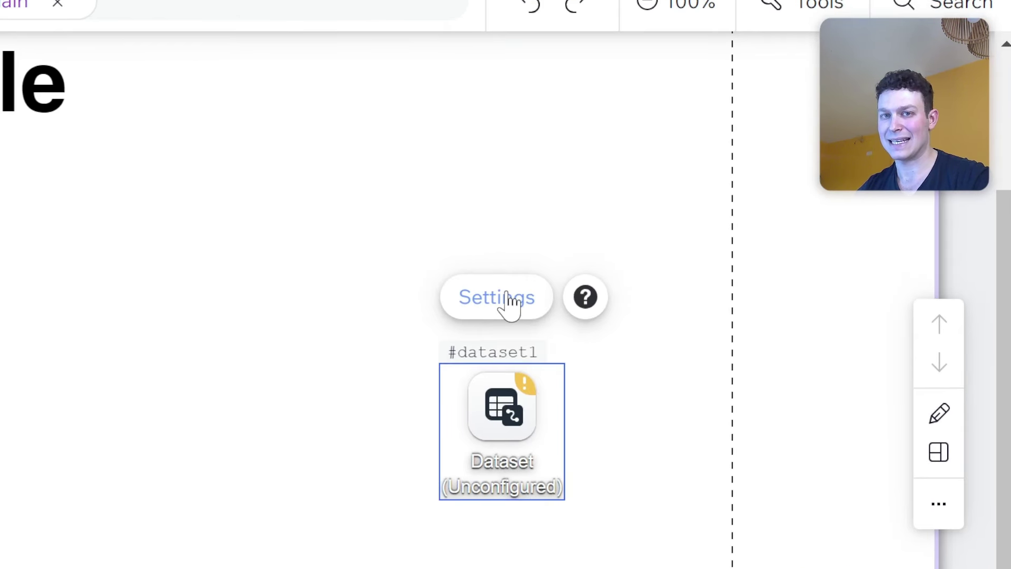
Connect the dataset to the Profiles collection, keeping the name 'Profiles dataset'.
left_click(508, 303)
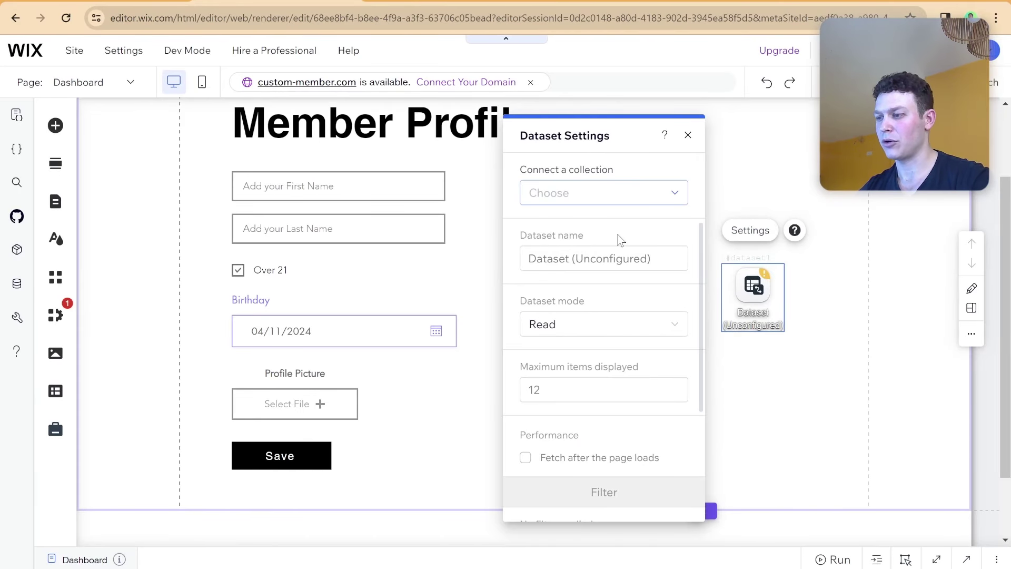
left_click(605, 203)
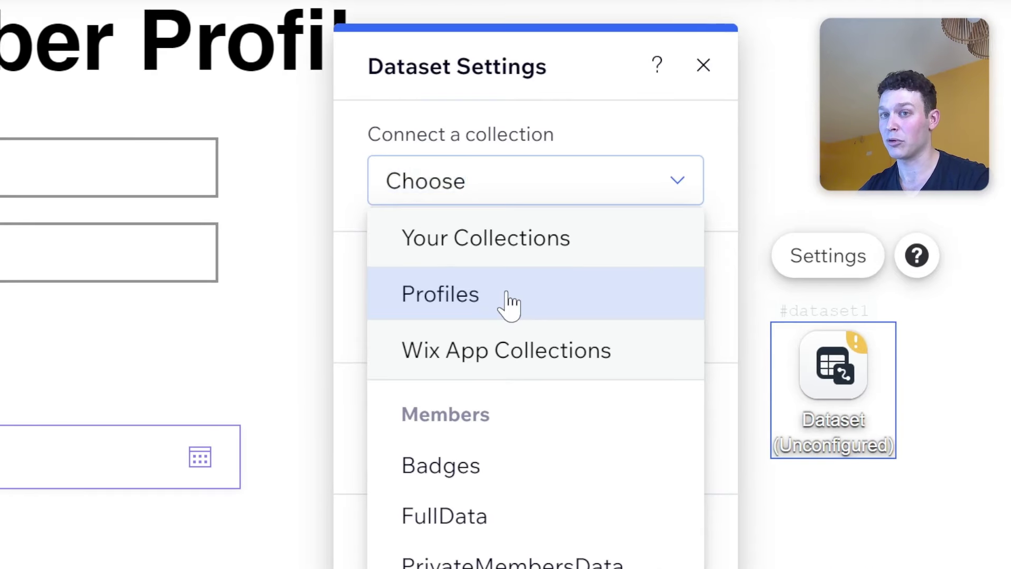
left_click(590, 254)
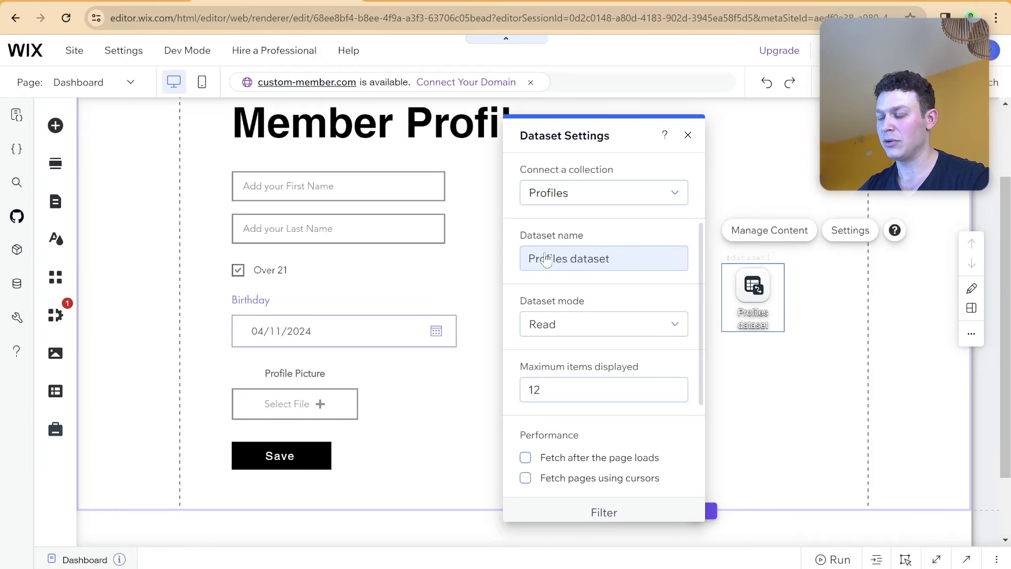
left_click(526, 263)
left_click(617, 243)
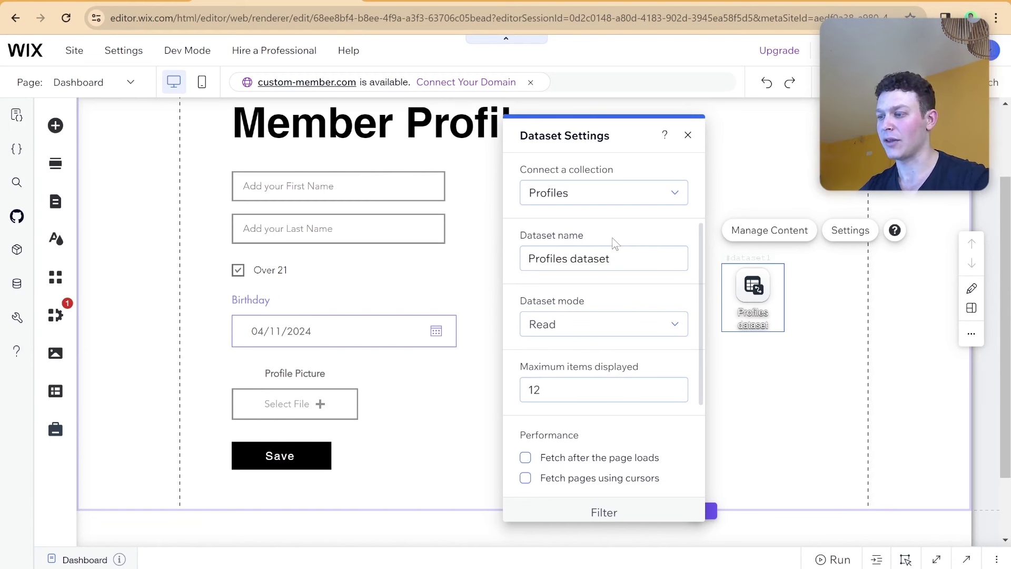
Set the dataset mode to Read & Write with maximum items displayed set to 1.
scroll(574, 288, "down", 1)
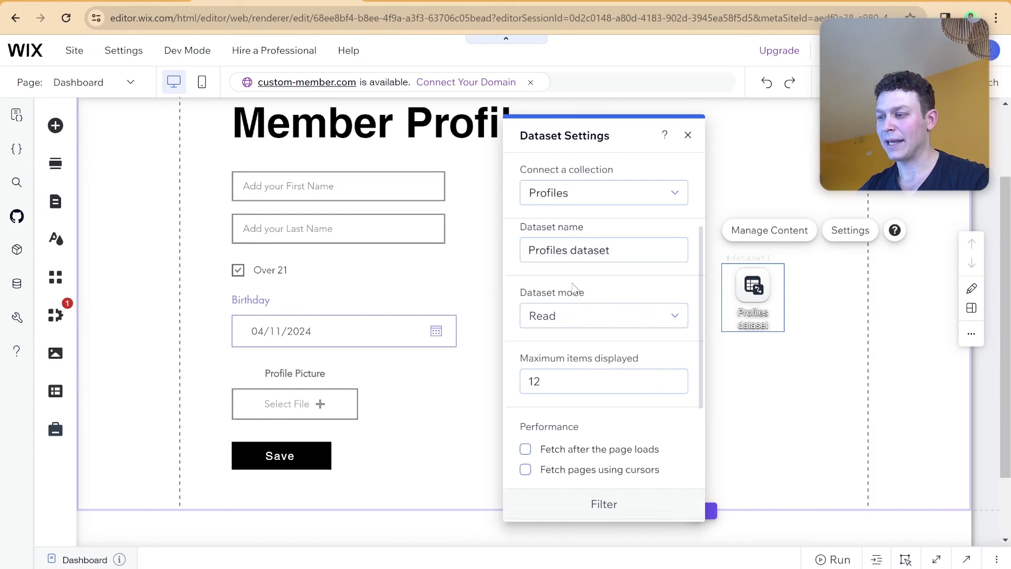
left_click(589, 293)
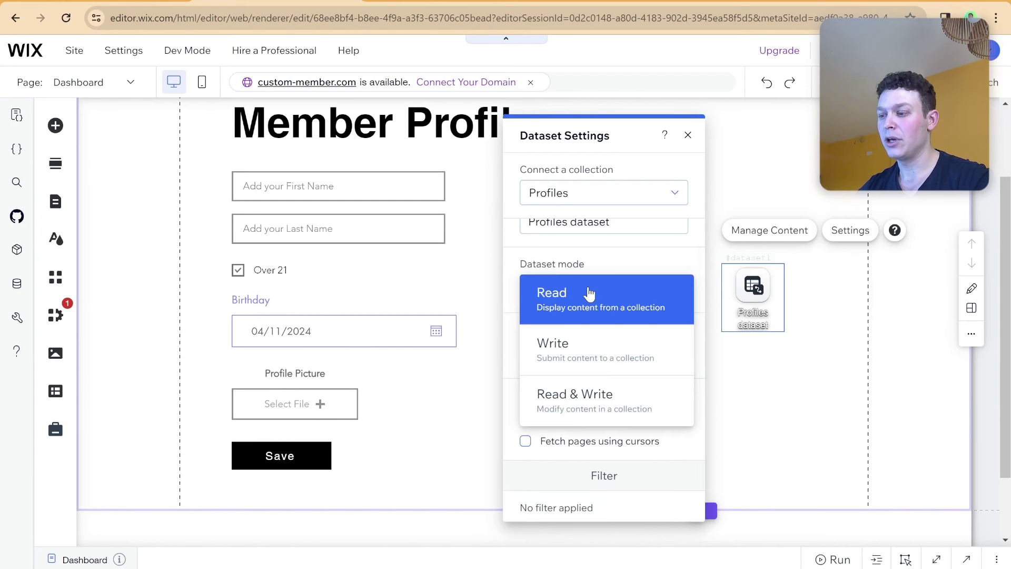
left_click(590, 400)
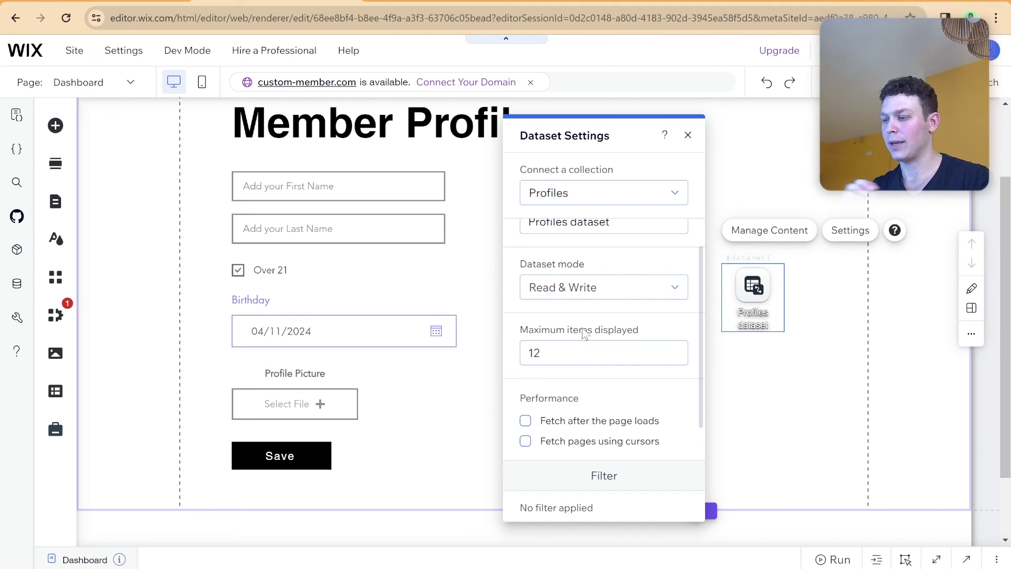
left_click(561, 352)
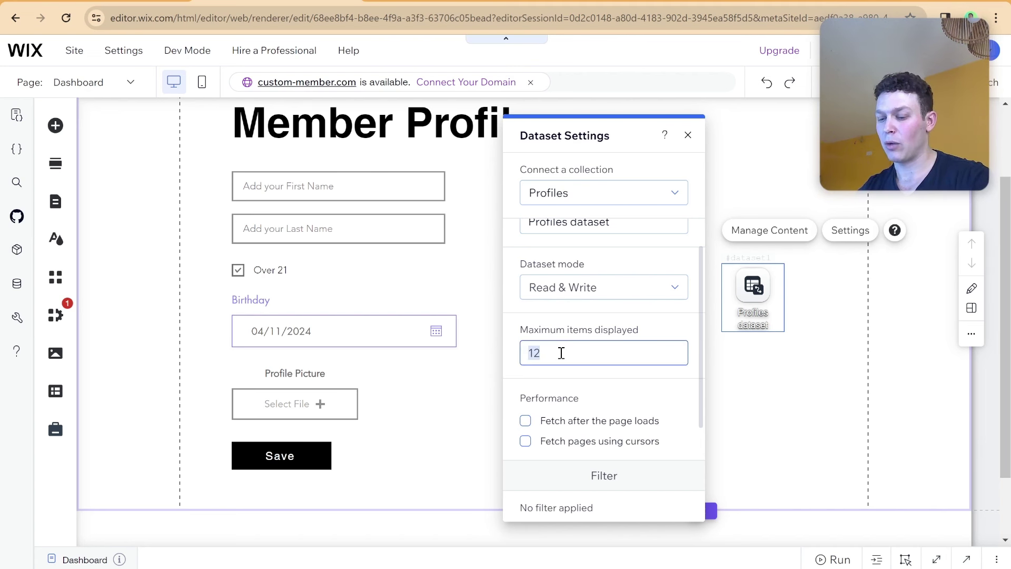
type("1")
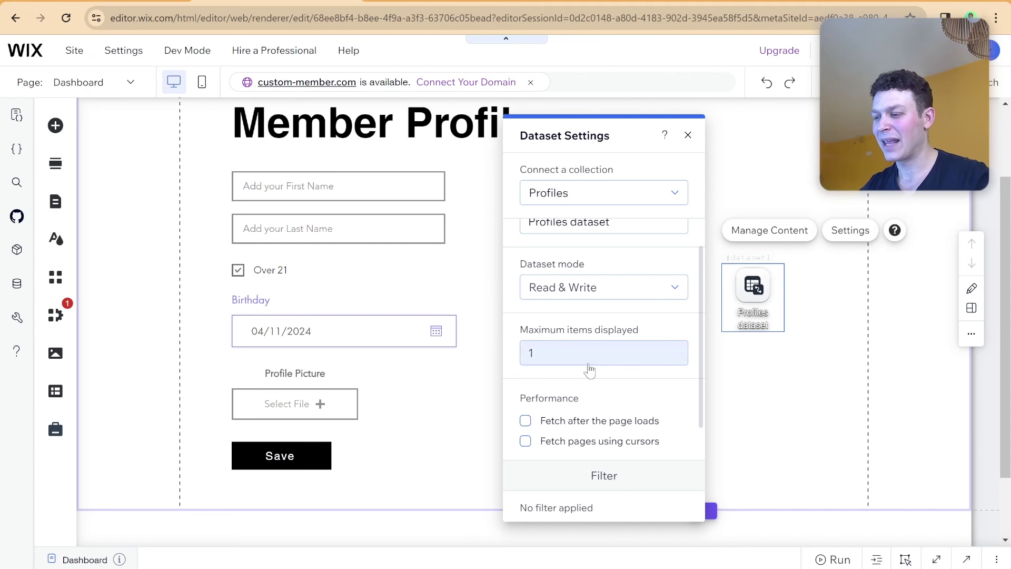
scroll(590, 368, "down", 3)
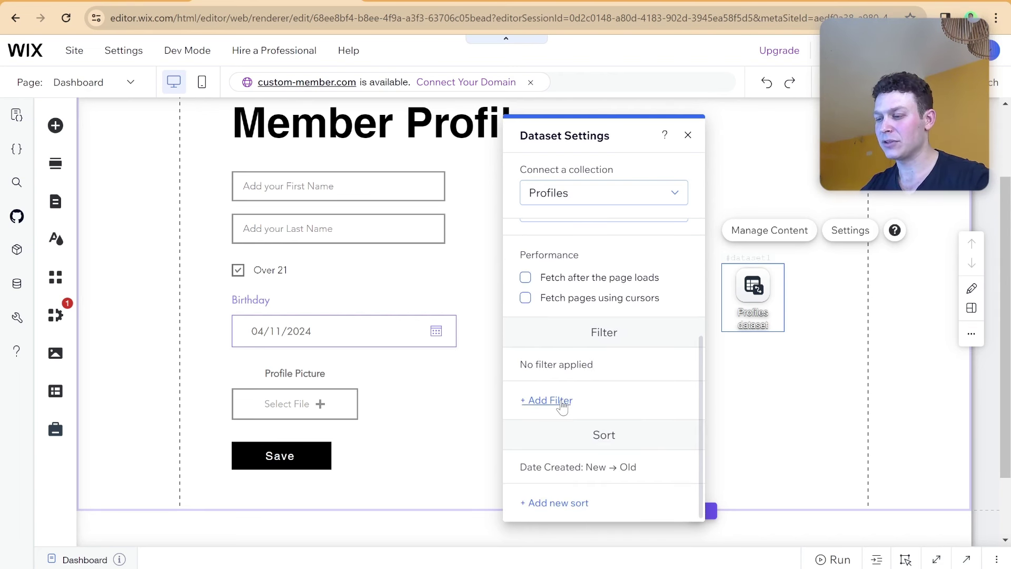
left_click(562, 403)
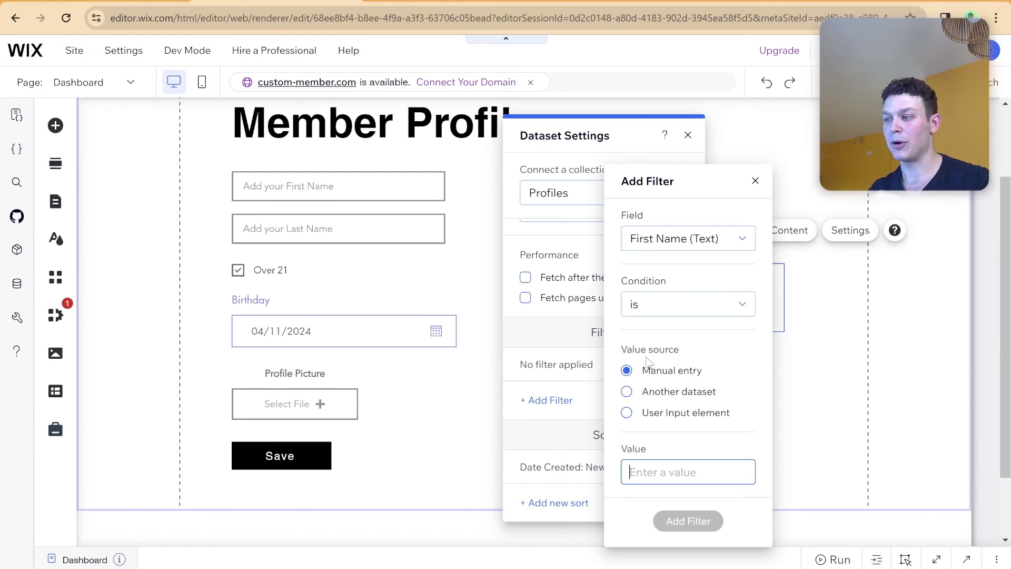
left_click(705, 239)
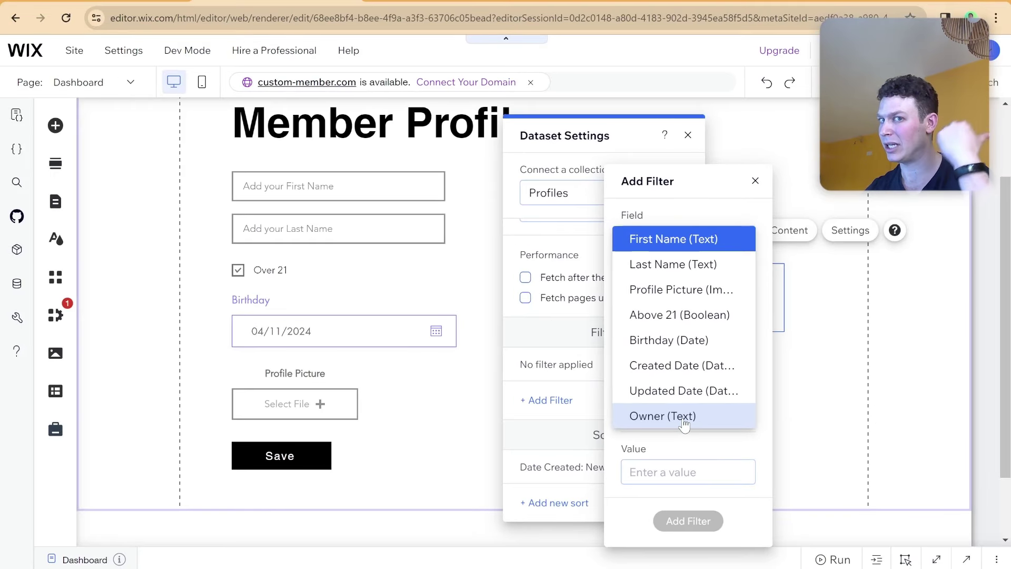
left_click(684, 419)
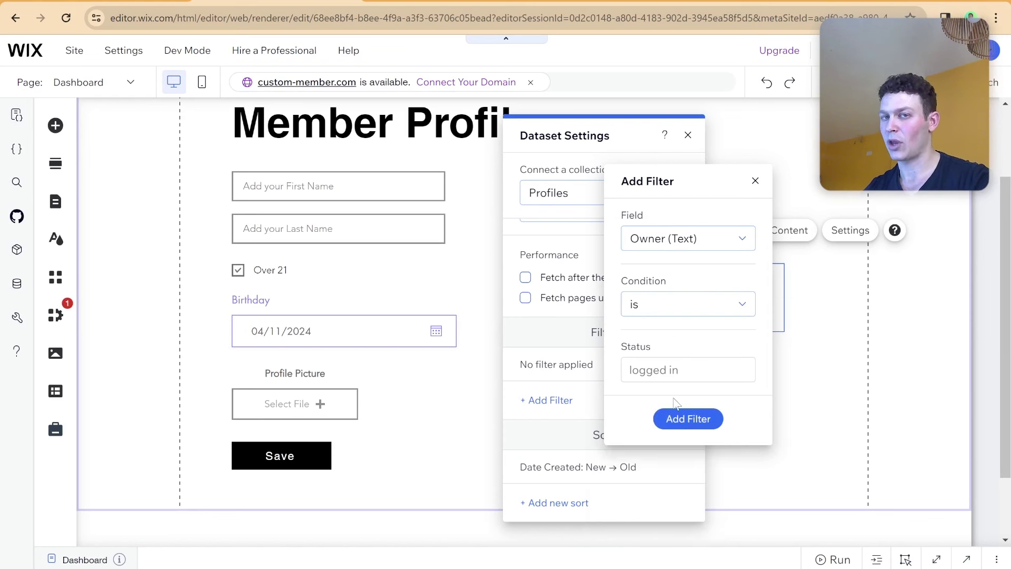
left_click(683, 418)
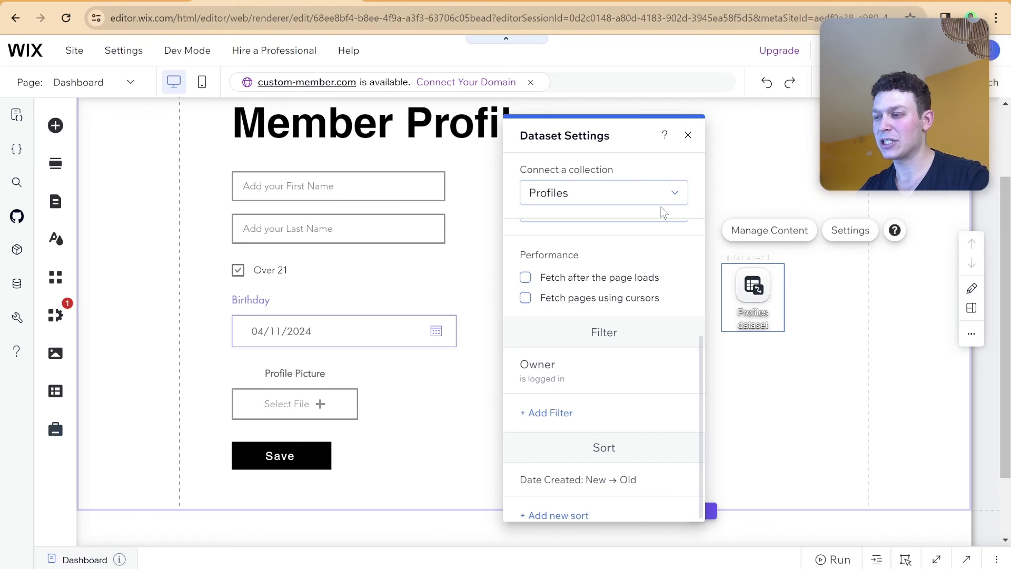
scroll(680, 368, "down", 1)
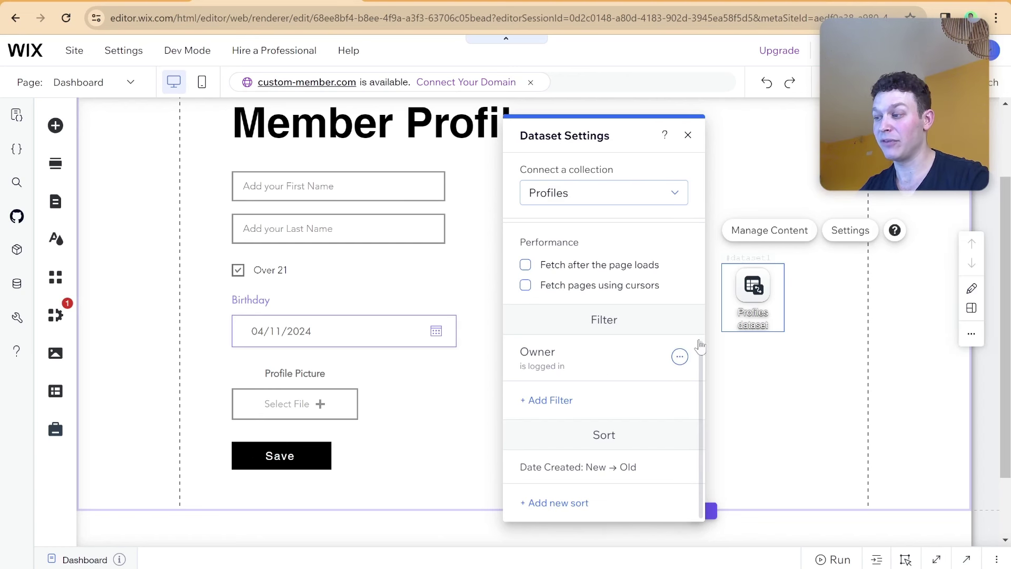
left_click(688, 135)
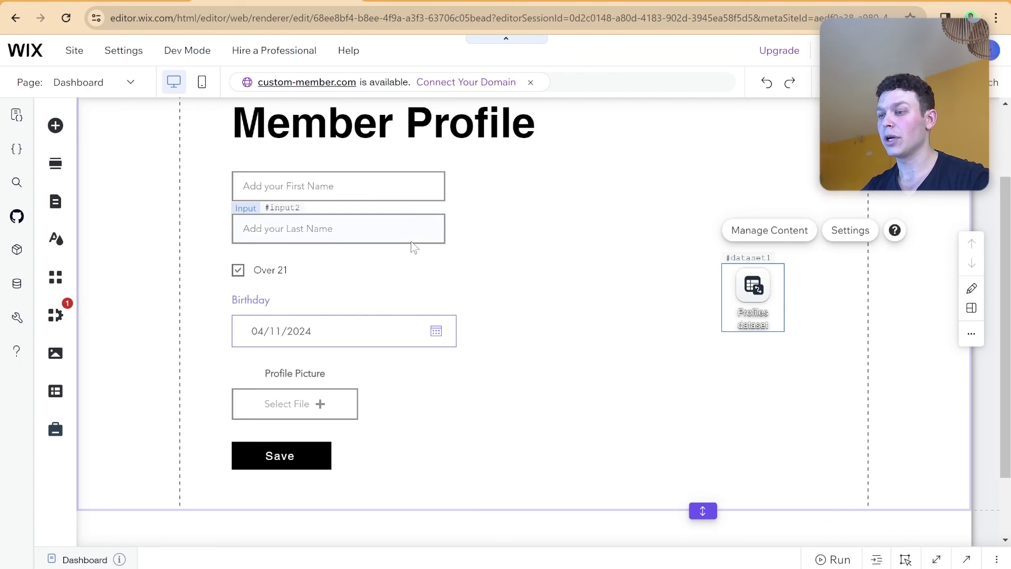
scroll(411, 245, "up", 1)
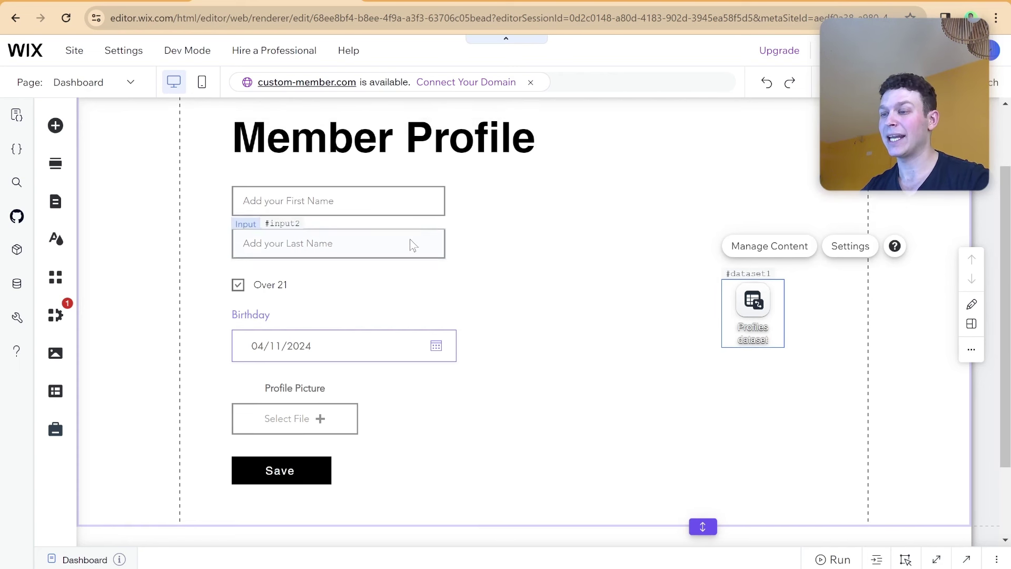
Connect the two name inputs to the First Name and Last Name dataset fields.
left_click(430, 213)
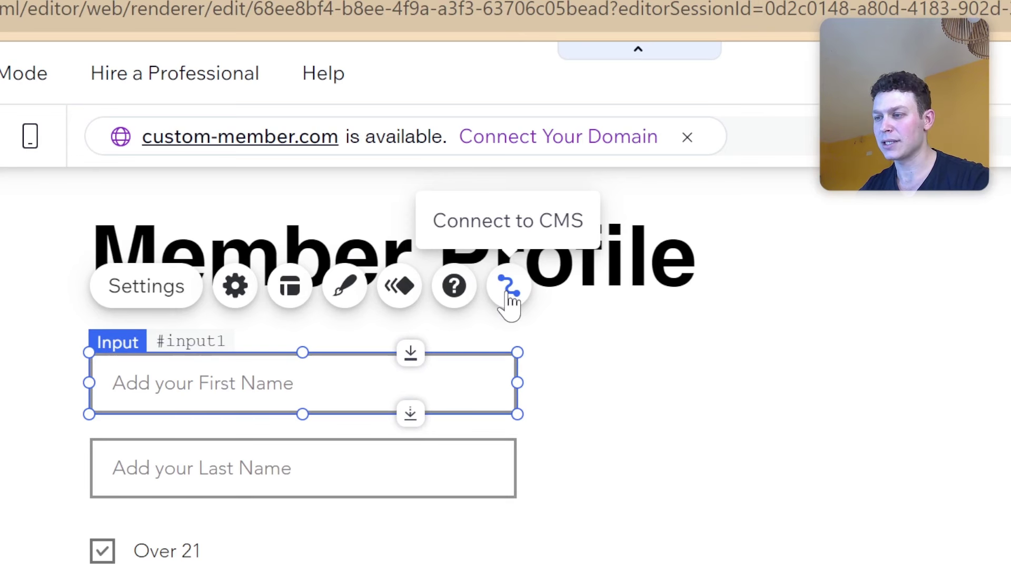
left_click(508, 301)
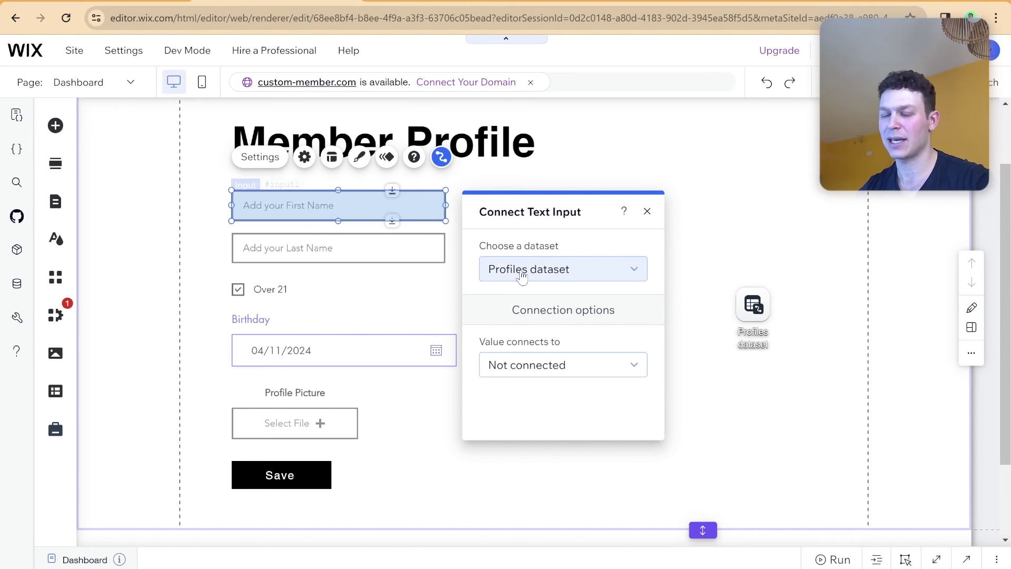
left_click(545, 363)
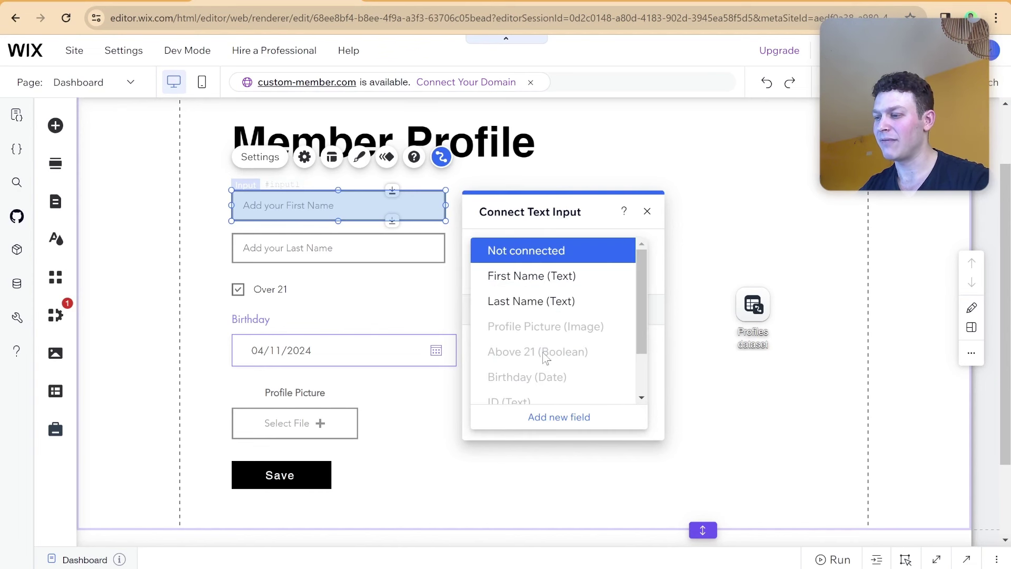
left_click(535, 283)
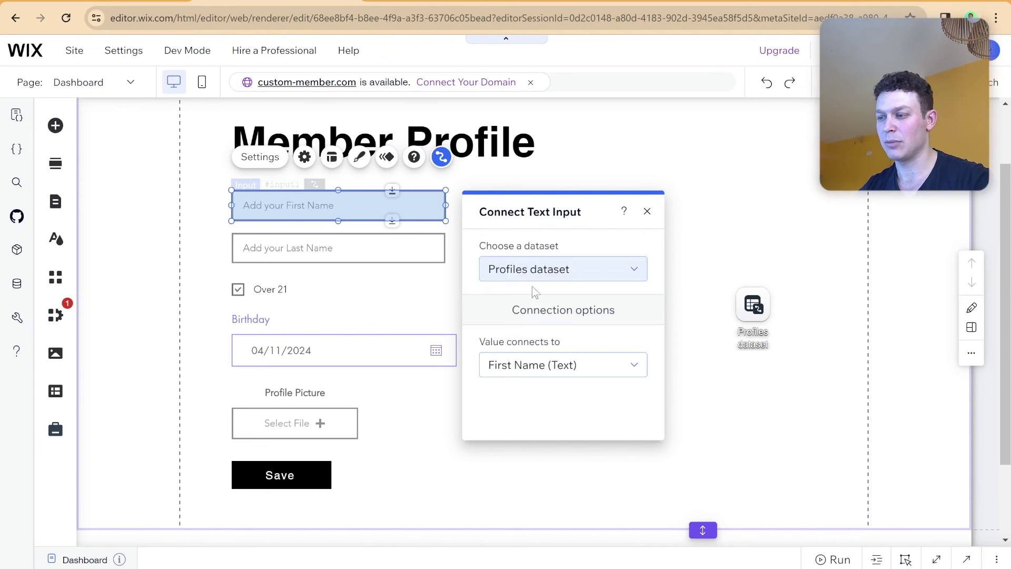
left_click(413, 252)
left_click(441, 199)
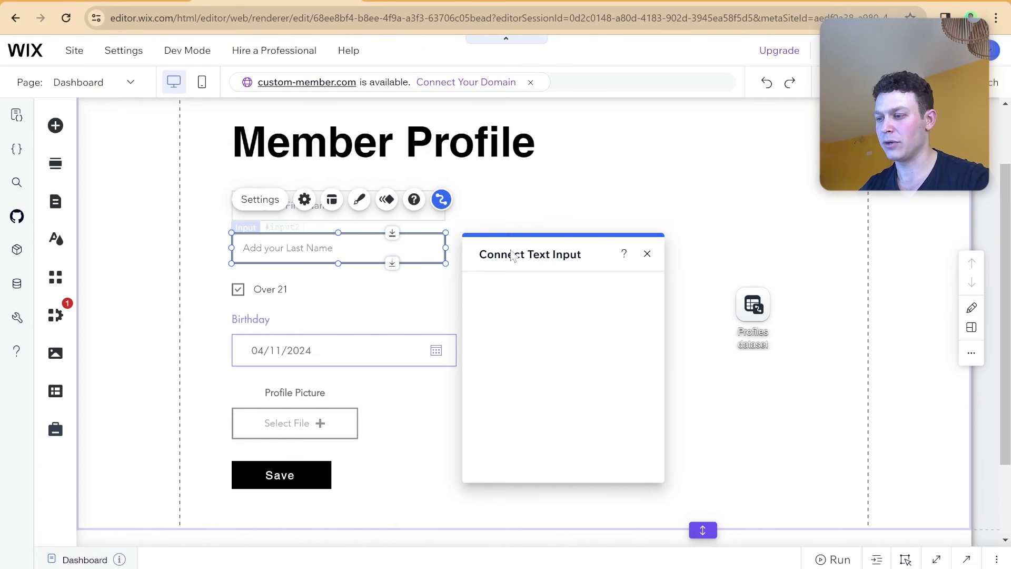
left_click(536, 417)
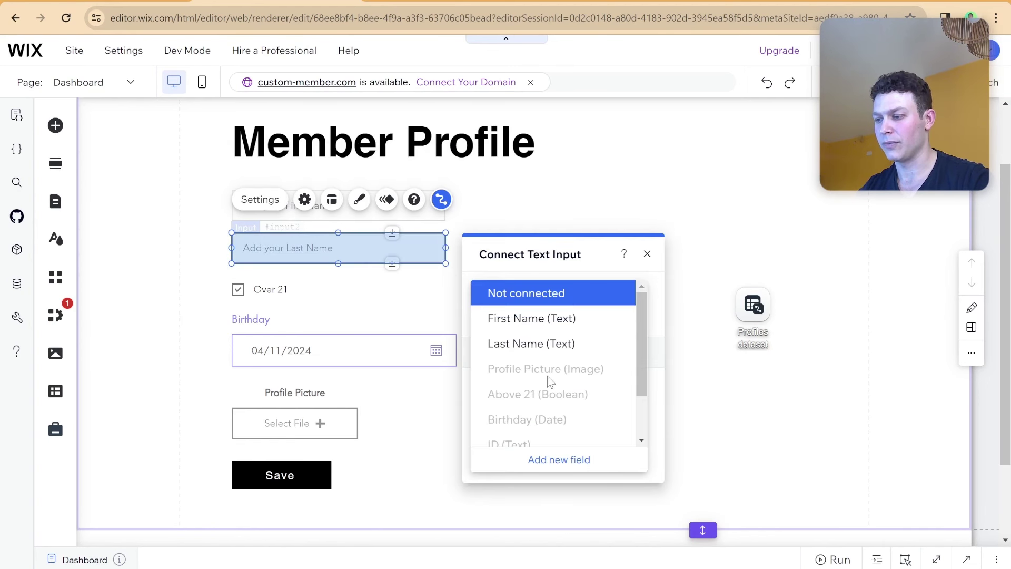
left_click(537, 343)
Connect the Over 21 checkbox to the Above 21 field of Profiles dataset.
left_click(311, 289)
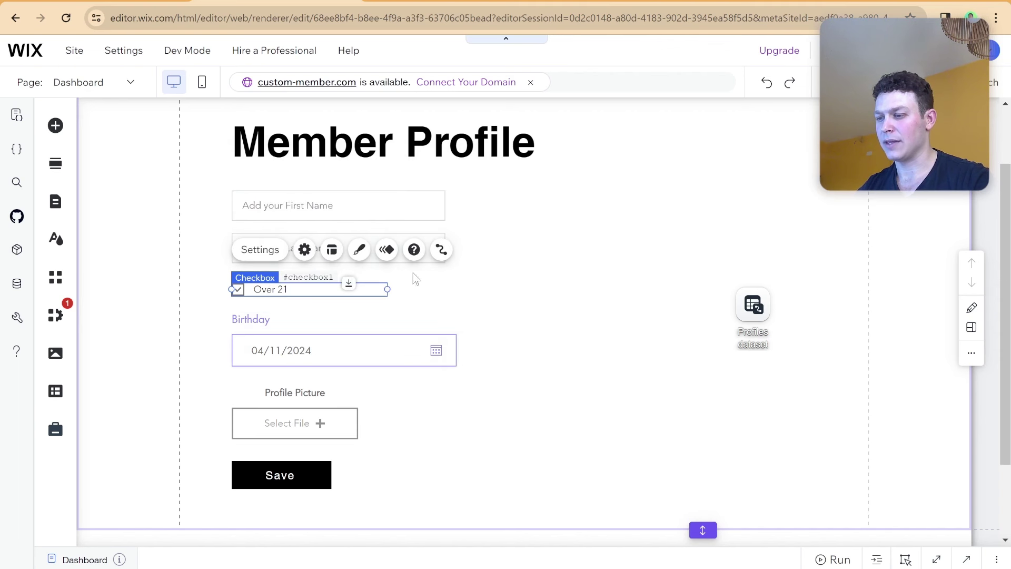
left_click(442, 249)
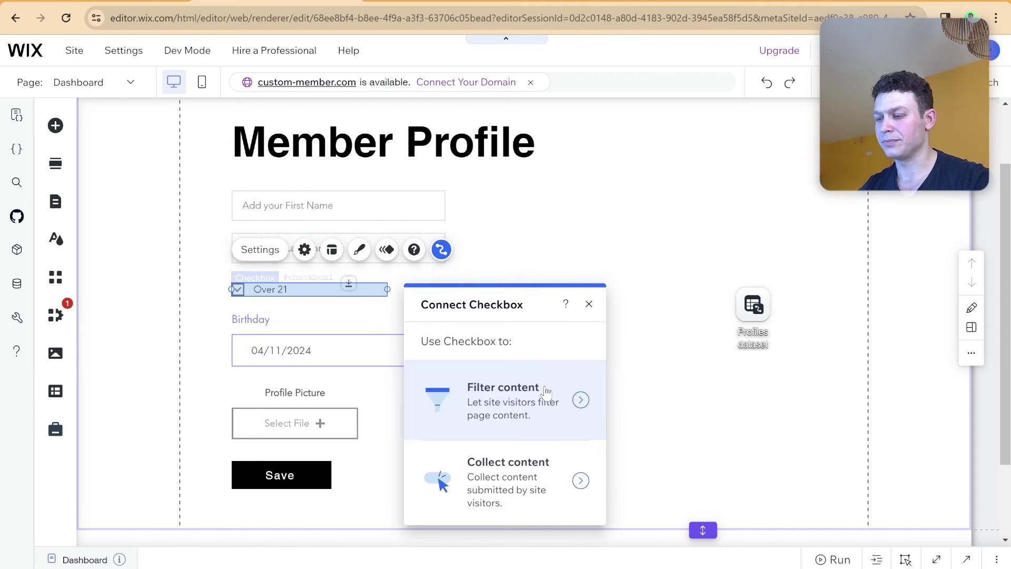
left_click(505, 474)
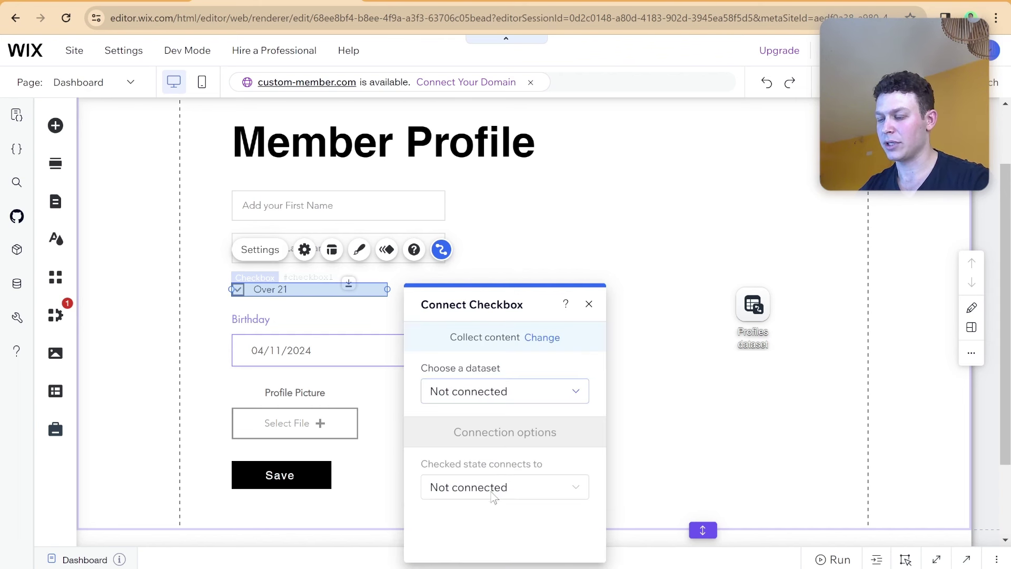
left_click(498, 396)
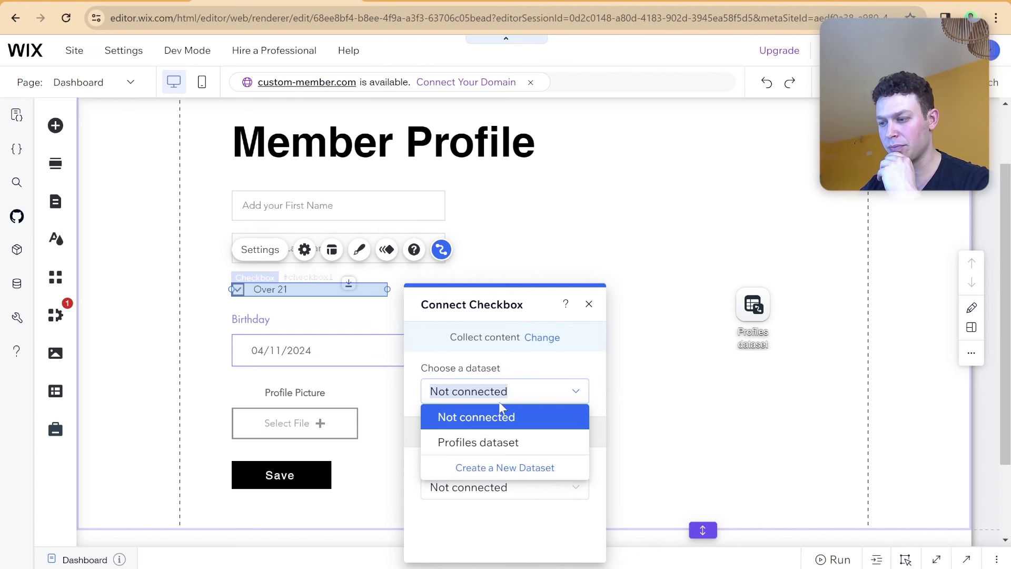
left_click(498, 442)
left_click(500, 487)
scroll(494, 421, "down", 1)
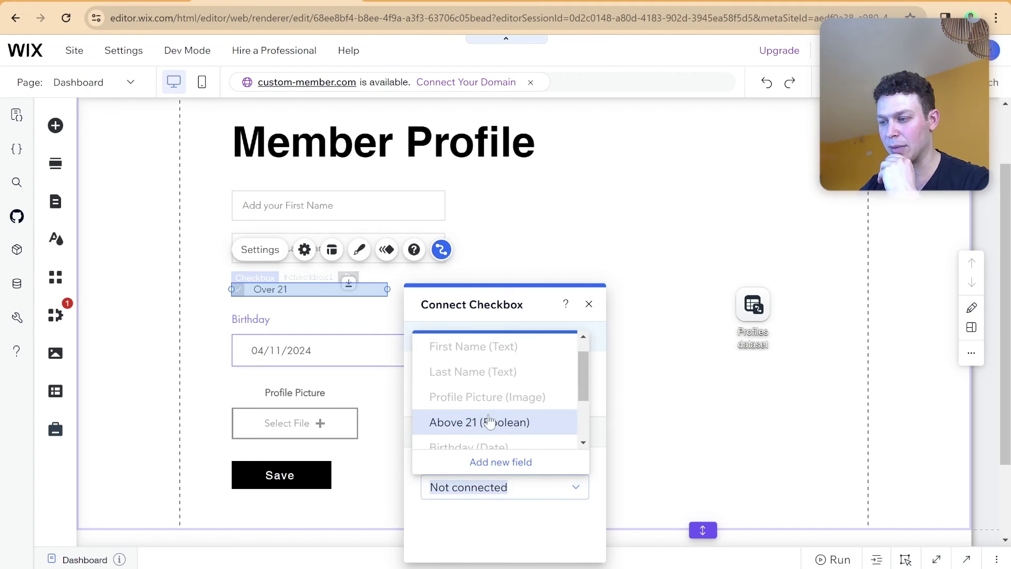
left_click(500, 422)
Connect the Birthday date picker to the Birthday field of Profiles dataset.
left_click(293, 359)
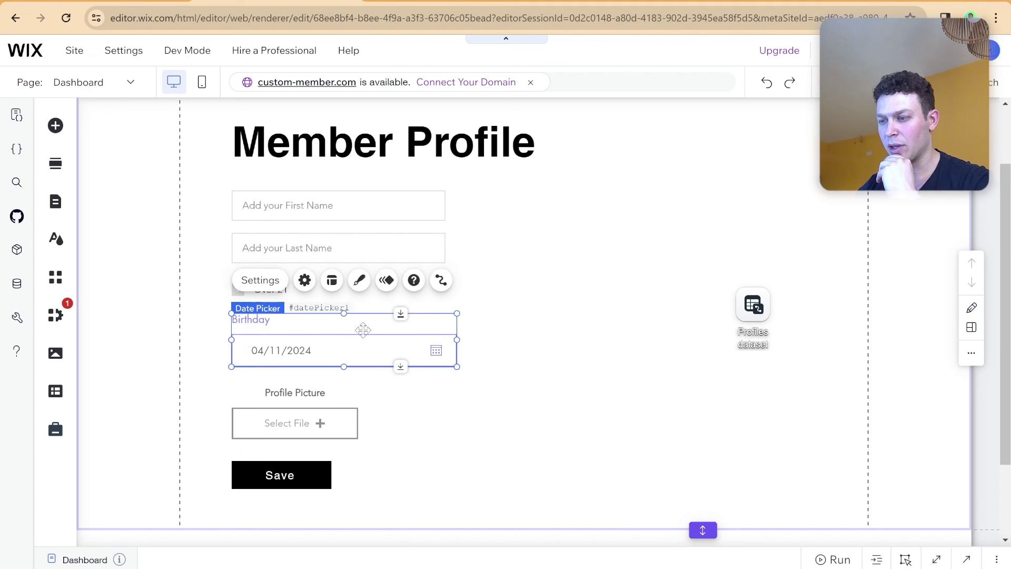
left_click(440, 281)
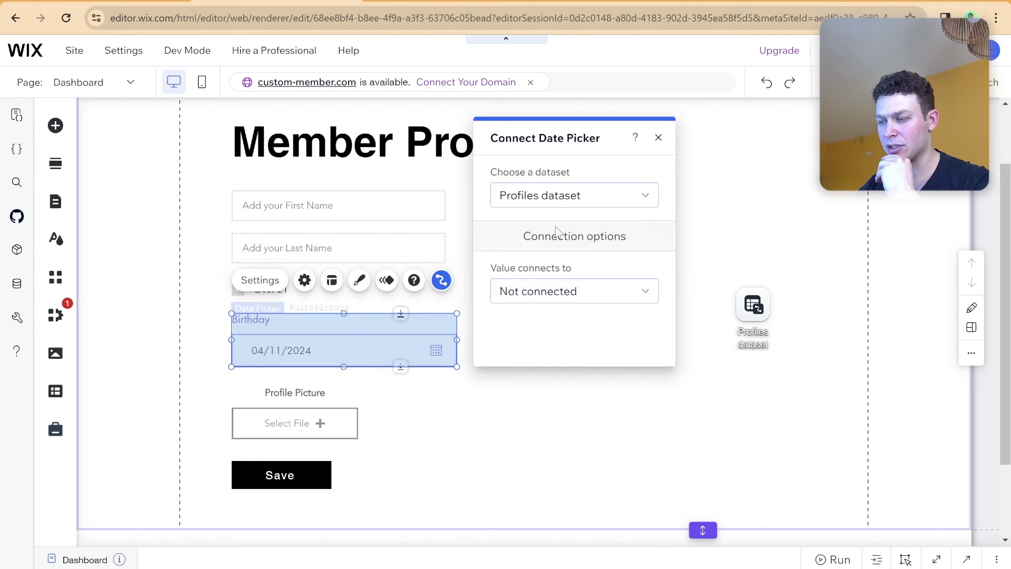
left_click(560, 211)
left_click(558, 244)
left_click(579, 291)
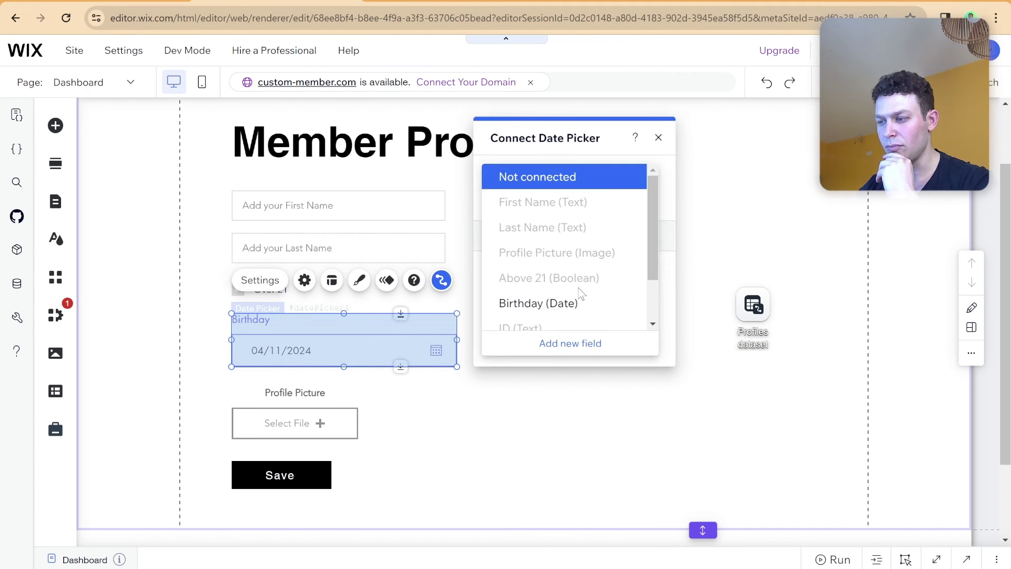
left_click(573, 303)
Link the upload button to the Profile Picture dataset field.
left_click(316, 421)
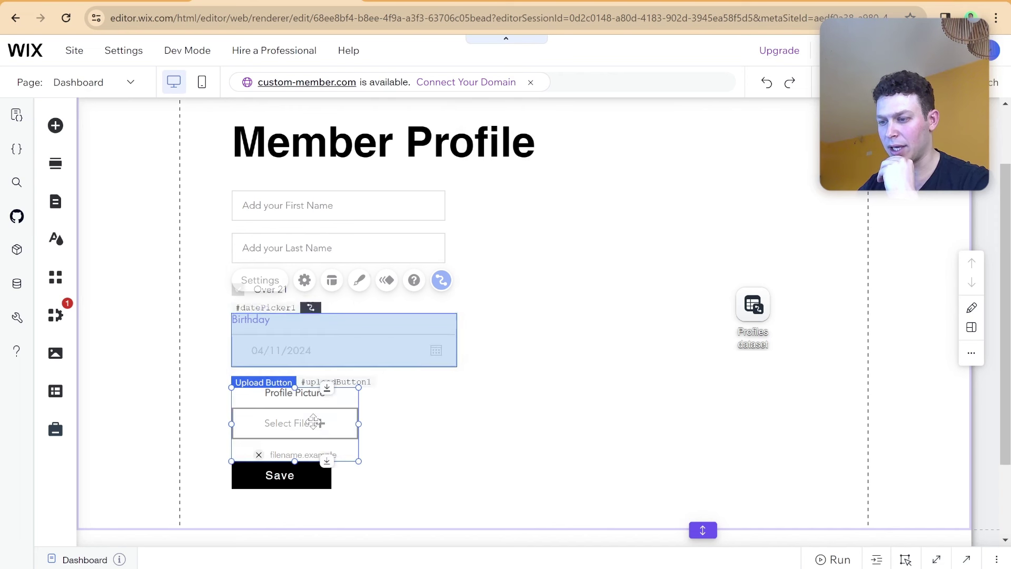
left_click(441, 354)
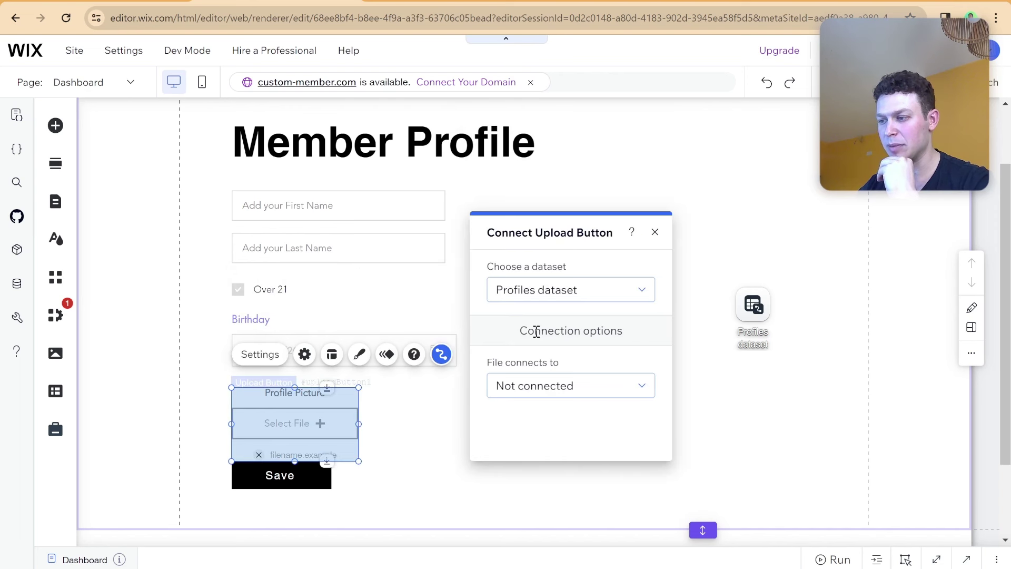
left_click(561, 377)
scroll(569, 343, "down", 2)
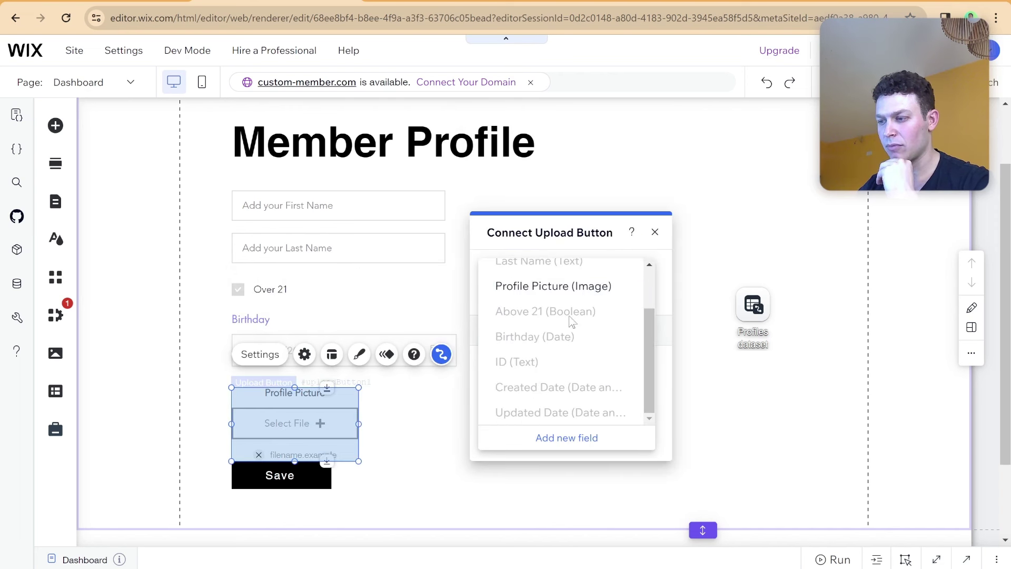
left_click(570, 288)
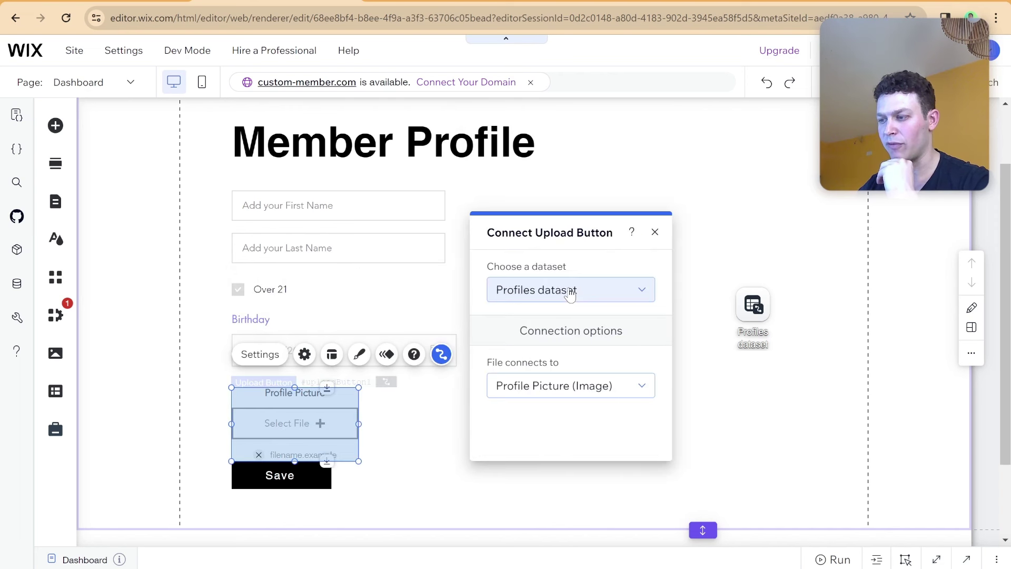
left_click(655, 233)
Nudge the Save button slightly lower.
left_click(308, 480)
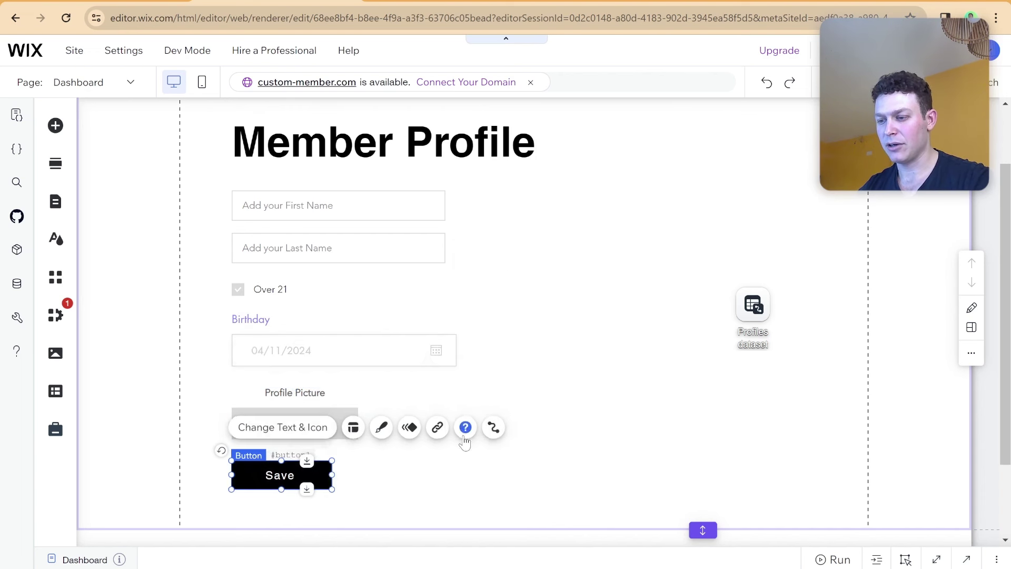
scroll(343, 433, "down", 1)
left_click_drag(296, 400, 300, 405)
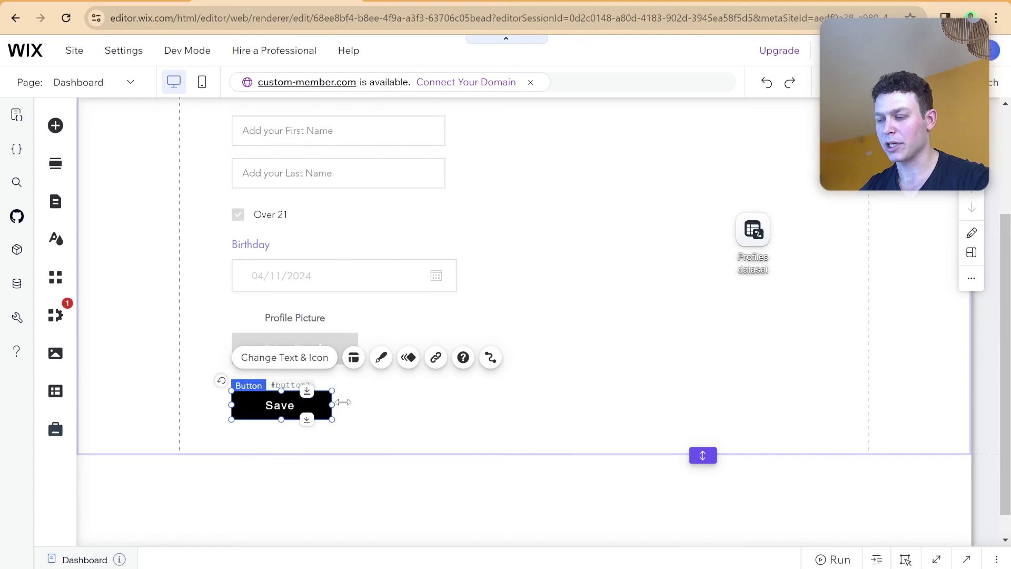
Set the Save button's click action to submit the form to the Profiles dataset.
left_click(488, 360)
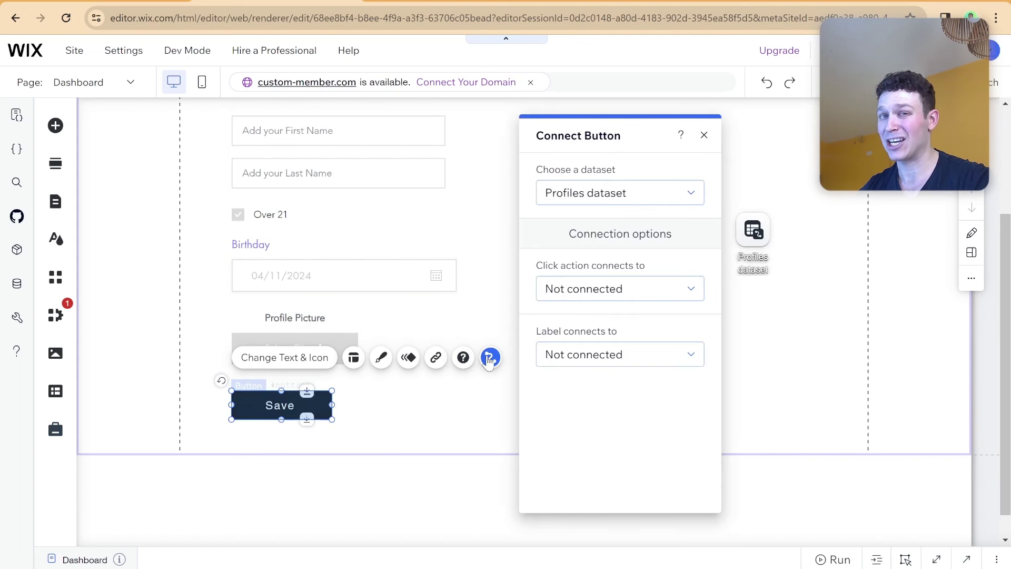
left_click(615, 289)
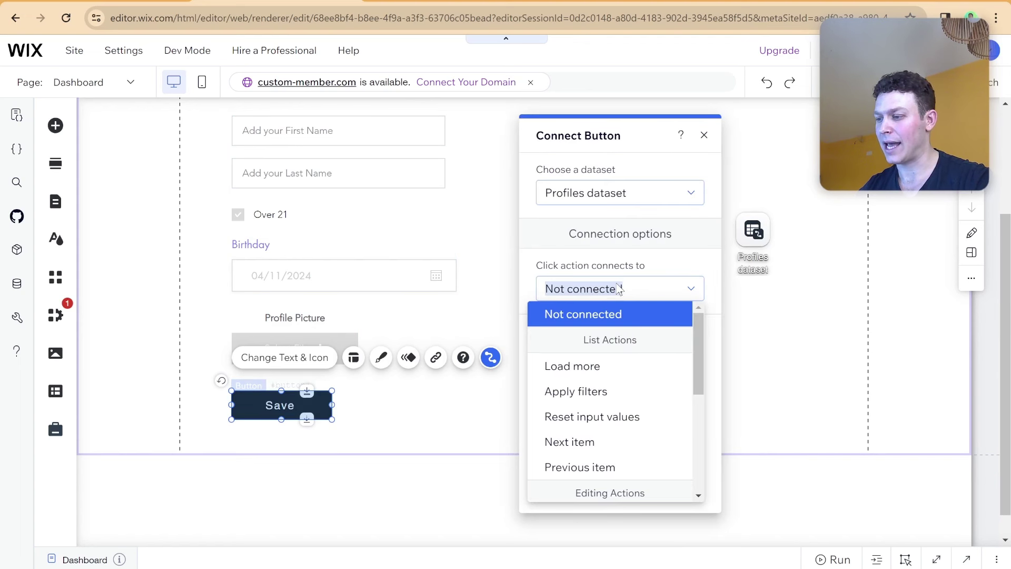
scroll(622, 397, "down", 3)
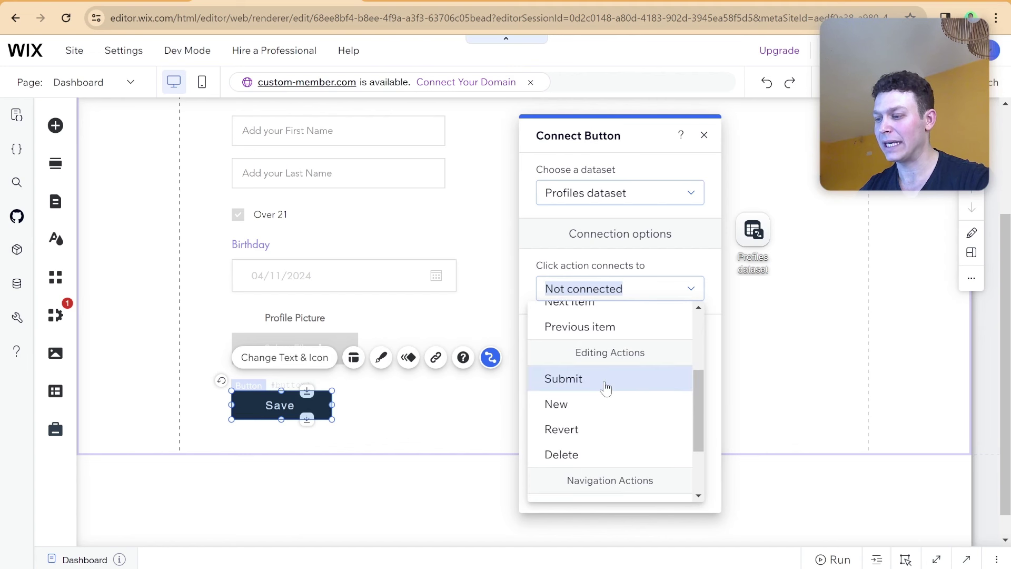
left_click(605, 387)
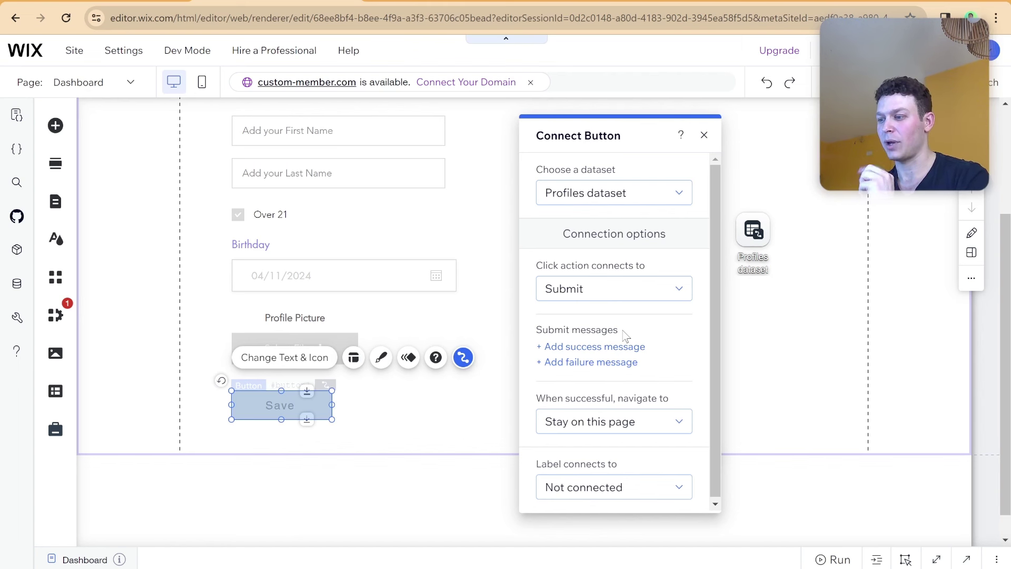
Add a success message below the Save button and enlarge the form section to fit it.
left_click(623, 348)
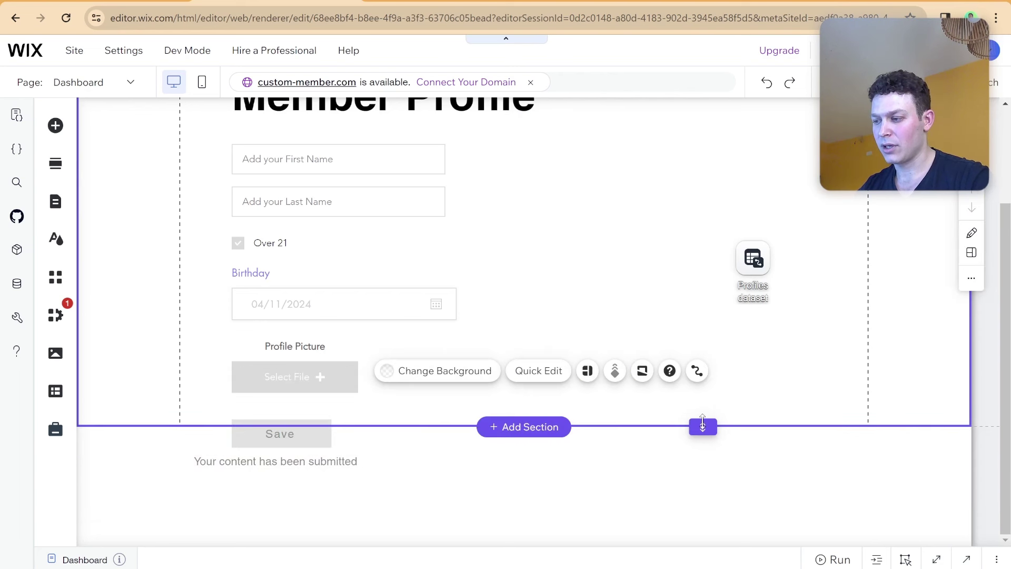
left_click_drag(702, 427, 688, 514)
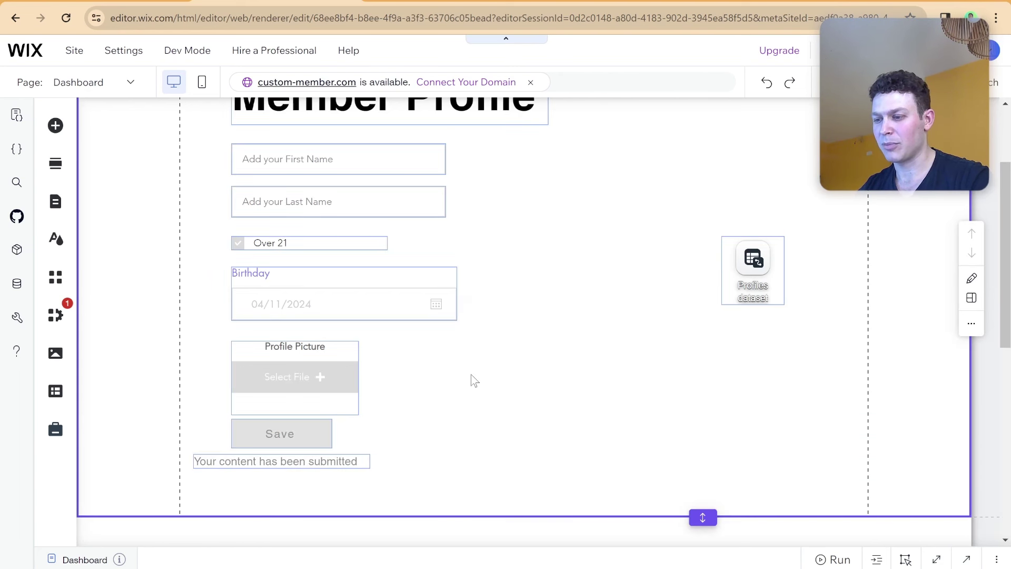
scroll(472, 379, "down", 1)
left_click(336, 398)
left_click_drag(337, 398, 379, 402)
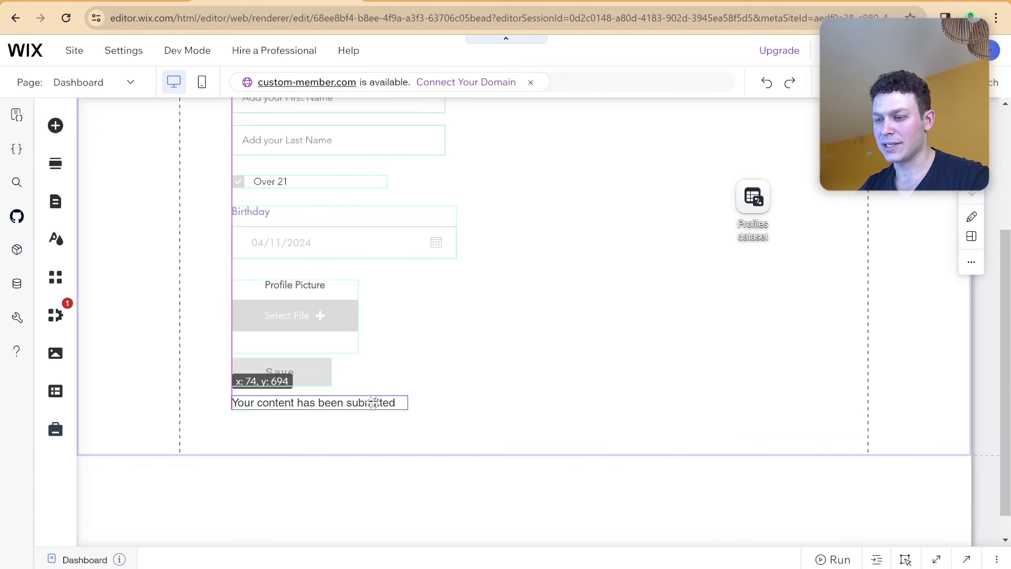
Add a red failure message, extend the section further, and move the error onto the success message's spot.
left_click(309, 380)
left_click(462, 327)
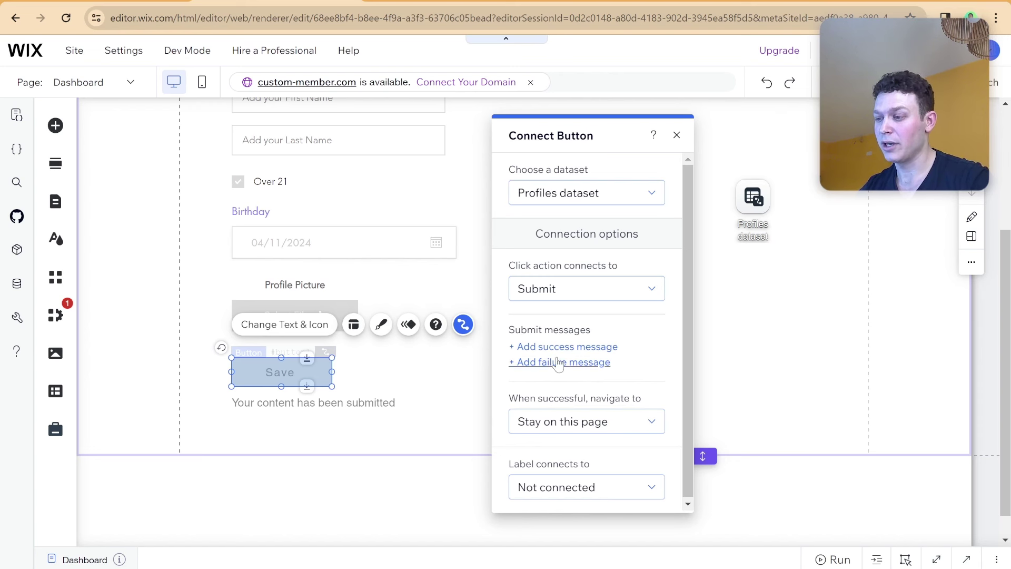
left_click(548, 362)
left_click(462, 399)
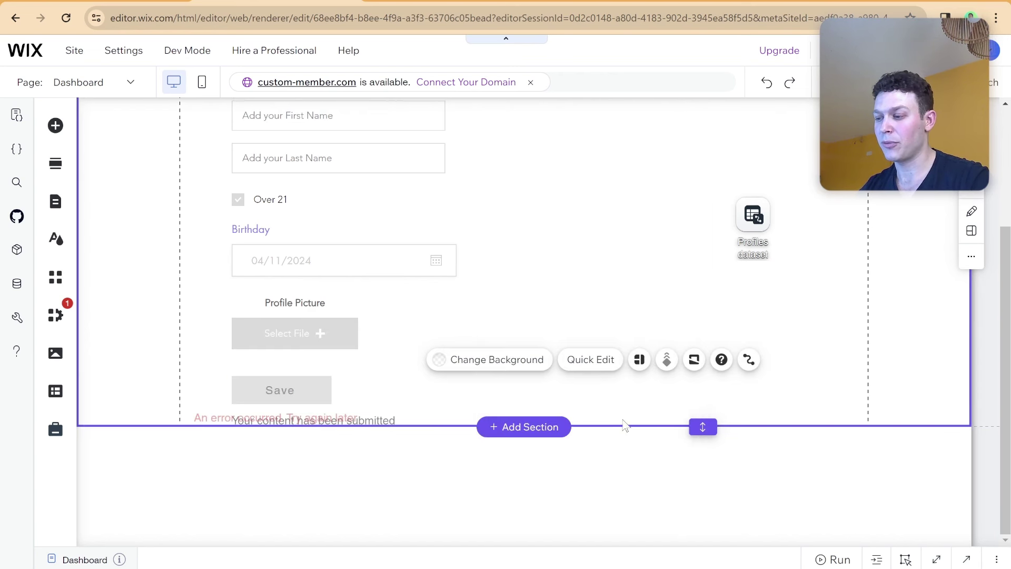
left_click_drag(703, 426, 702, 479)
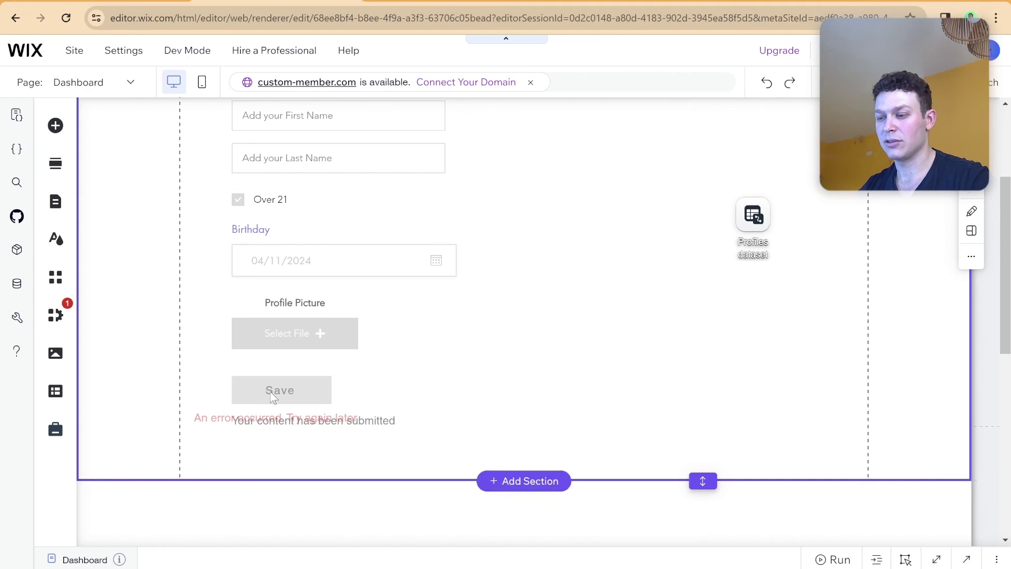
left_click(218, 417)
left_click_drag(219, 417, 255, 419)
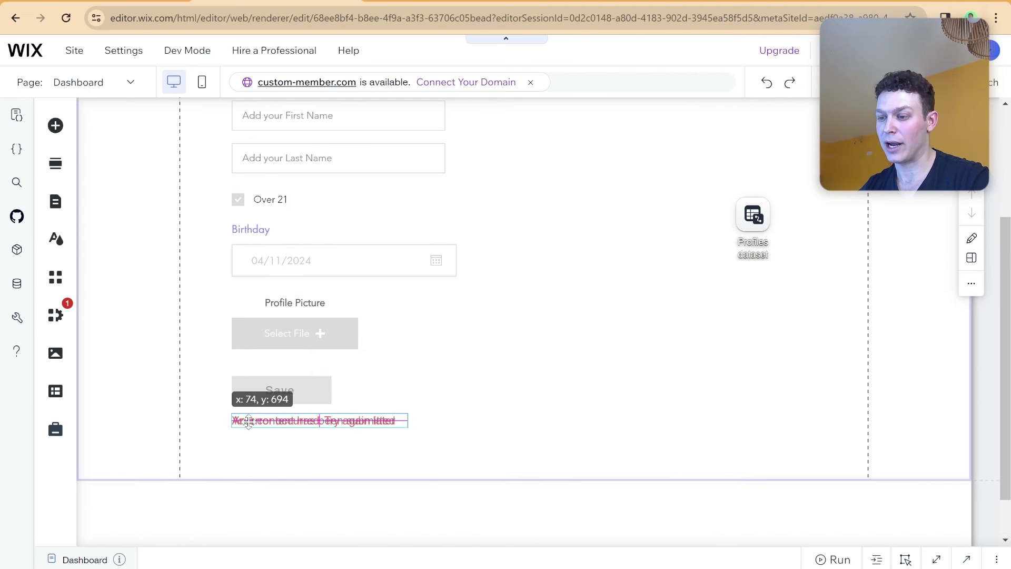
left_click(448, 420)
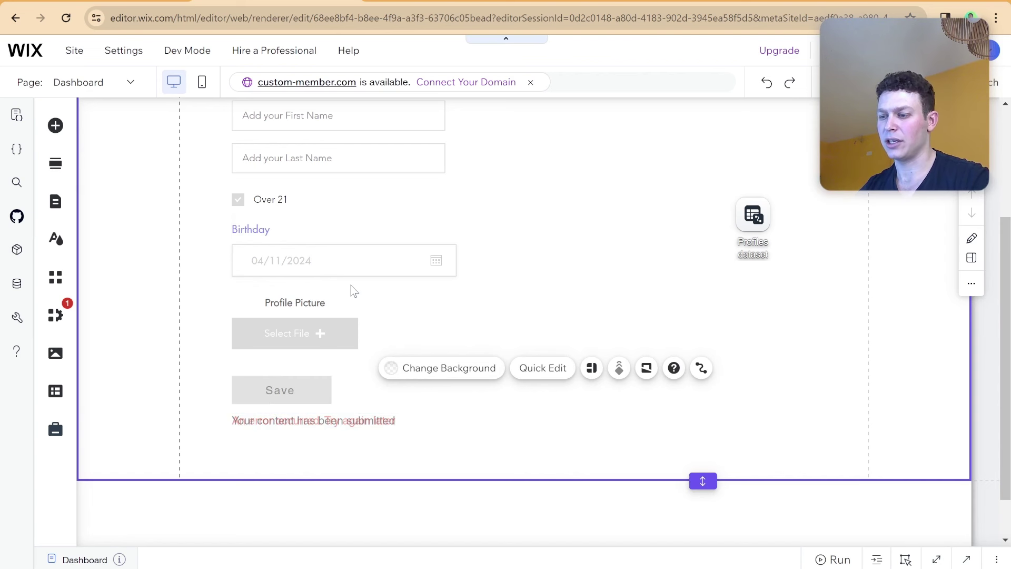
scroll(350, 289, "up", 1)
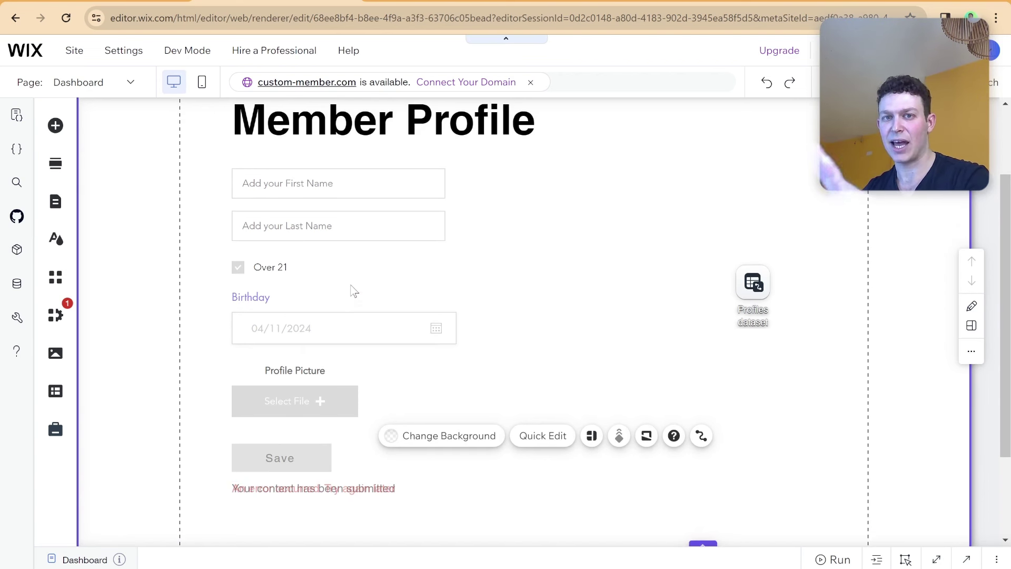
scroll(385, 311, "up", 1)
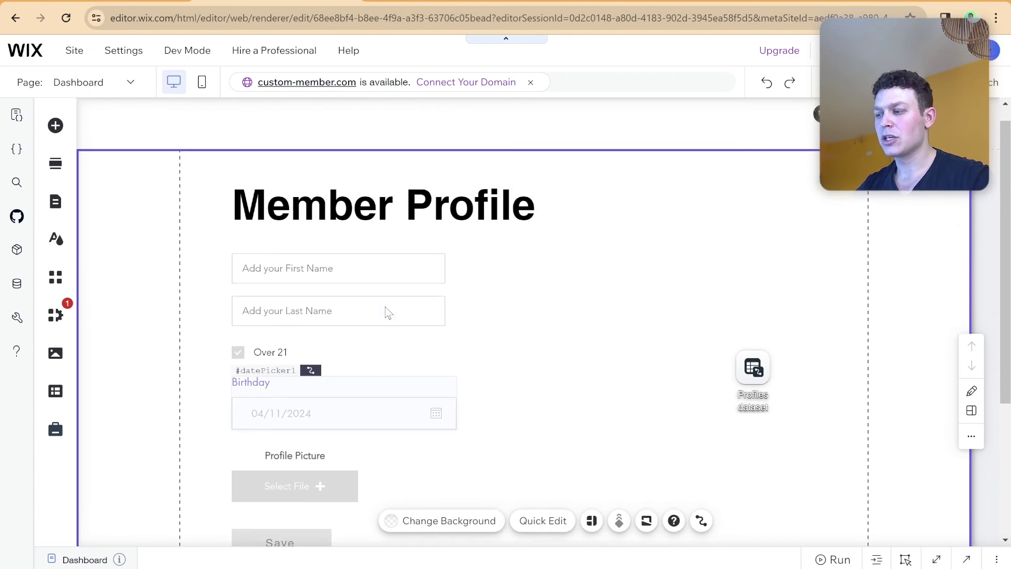
scroll(385, 311, "down", 2)
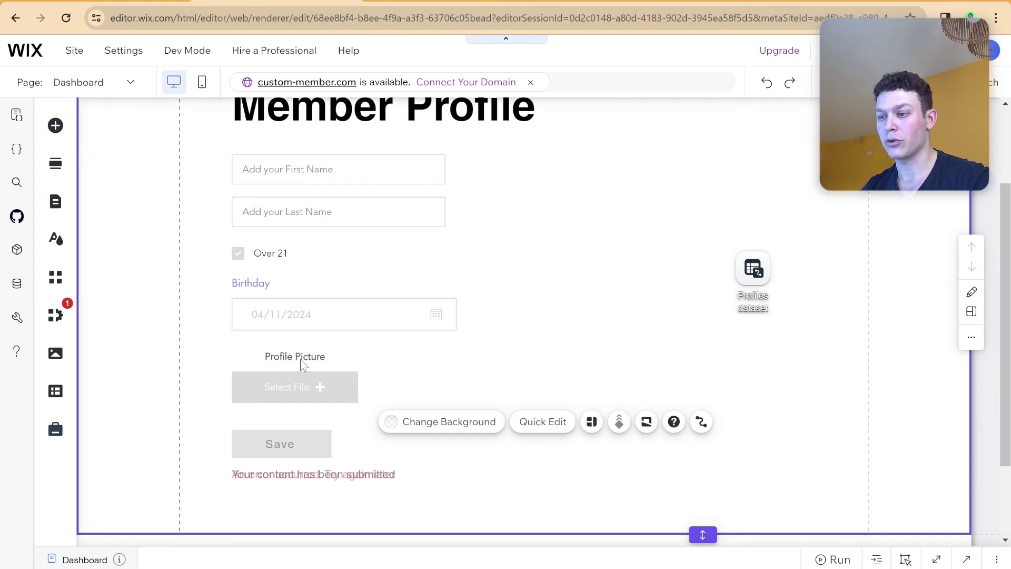
scroll(390, 223, "up", 2)
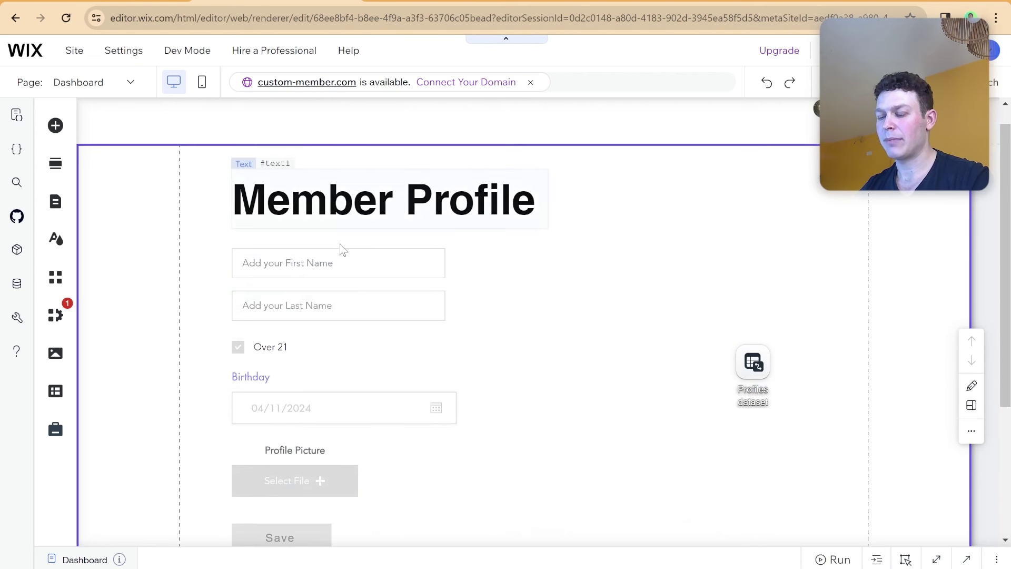
scroll(322, 279, "down", 1)
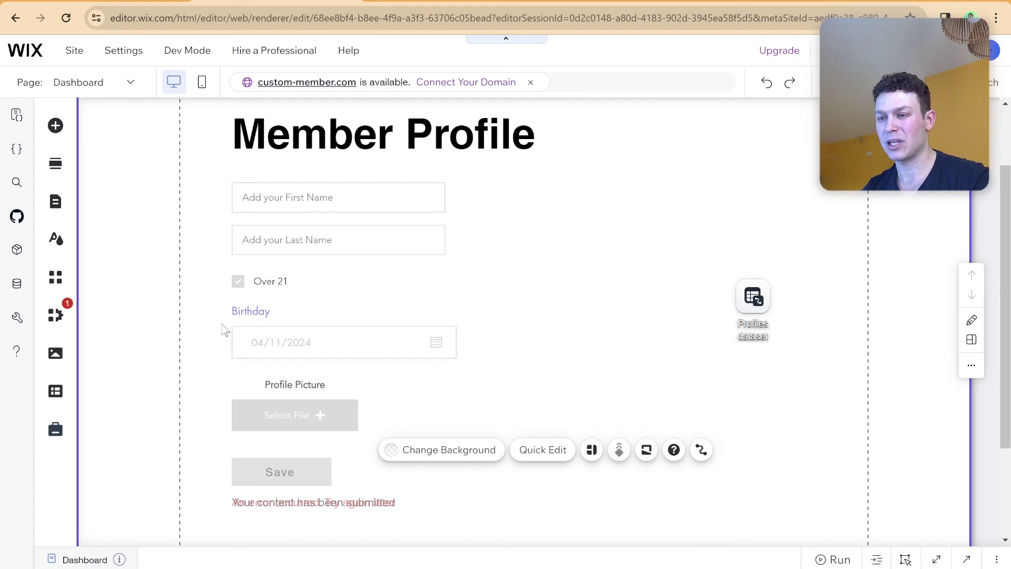
Check the Dashboard page's SEO URL slug, then publish the site and view it live.
left_click(65, 208)
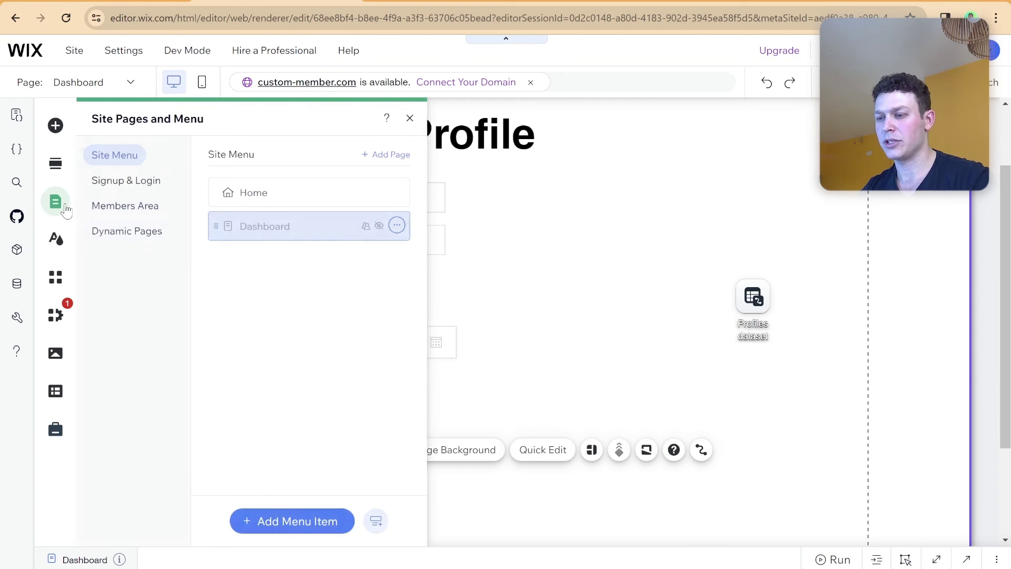
left_click(399, 226)
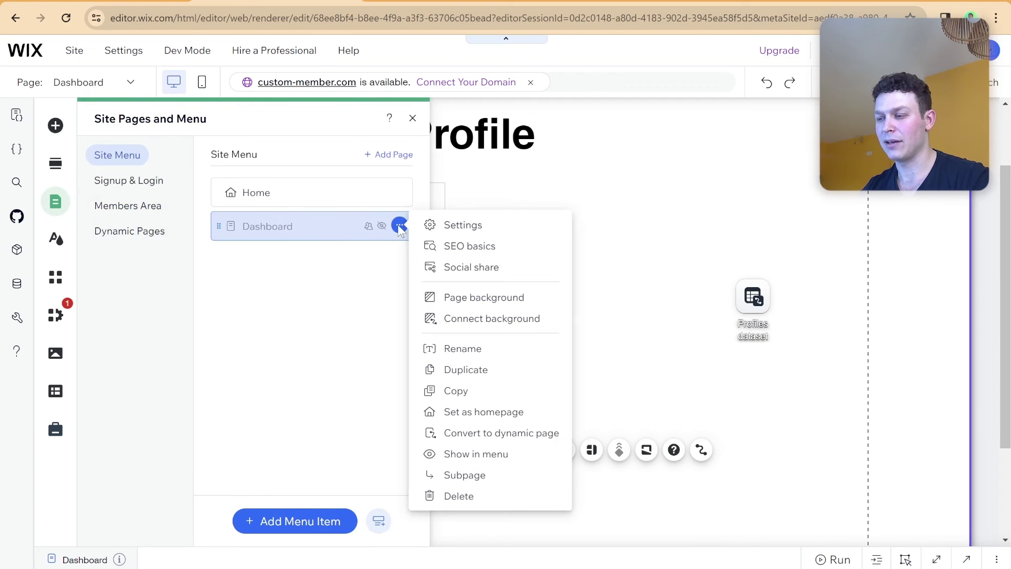
left_click(464, 245)
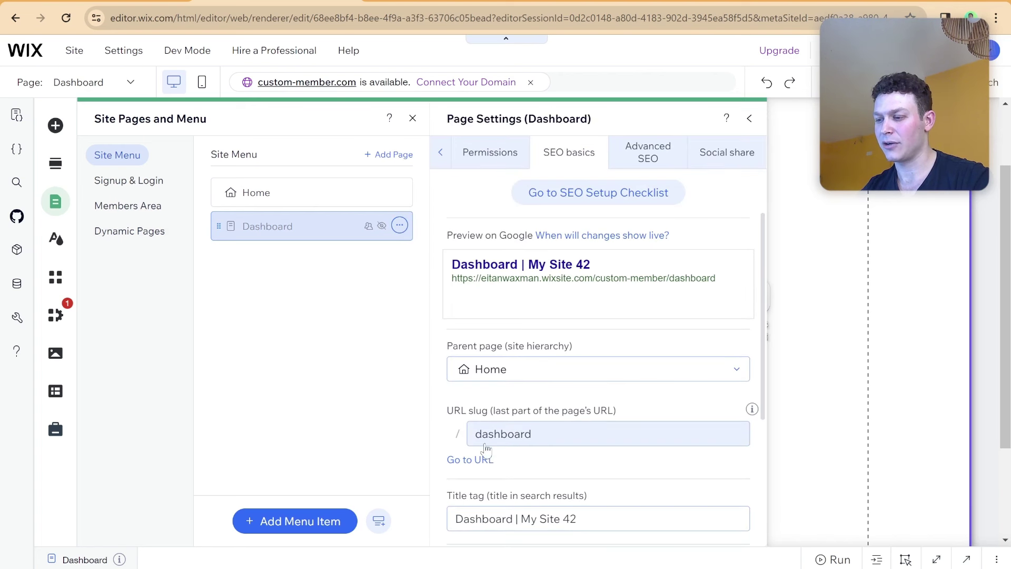
left_click(750, 119)
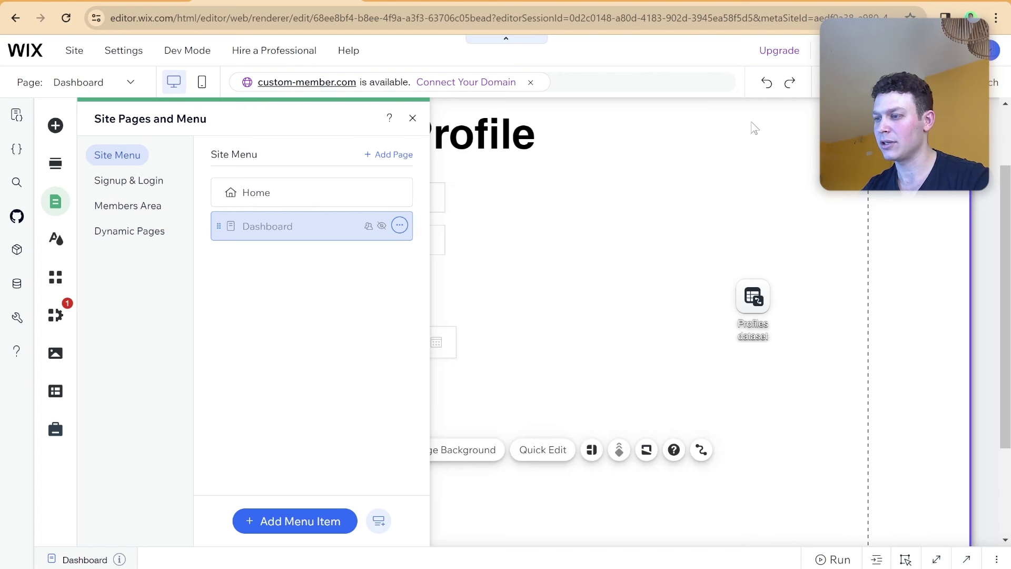
left_click(413, 118)
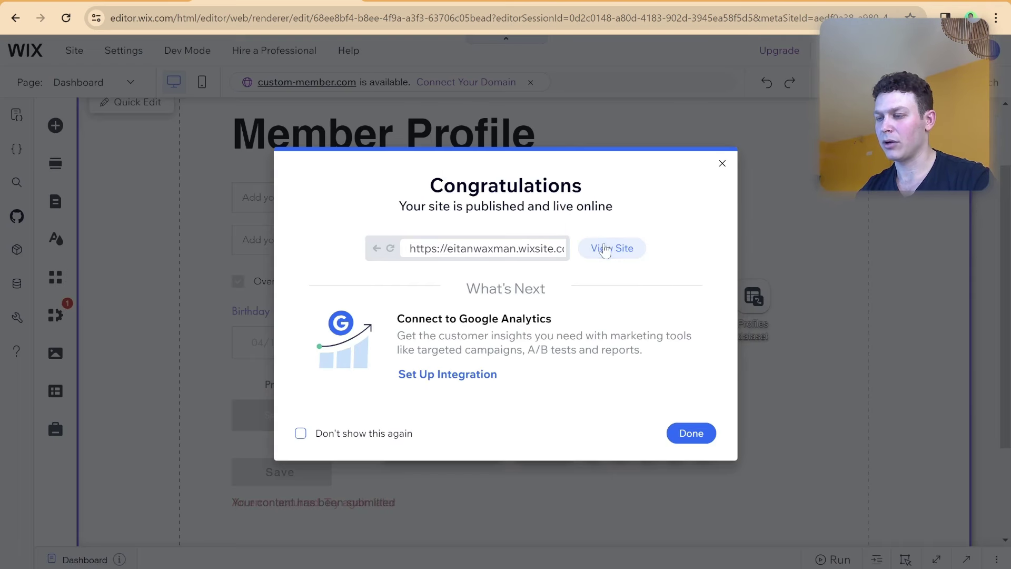
left_click(605, 248)
Go to the live site's /dashboard page.
left_click(361, 17)
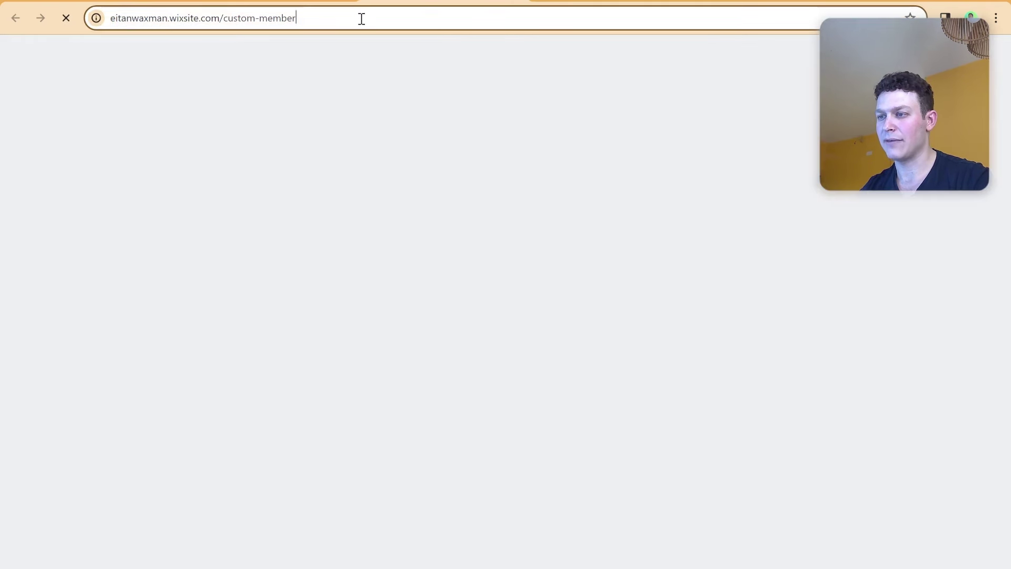
type("/das")
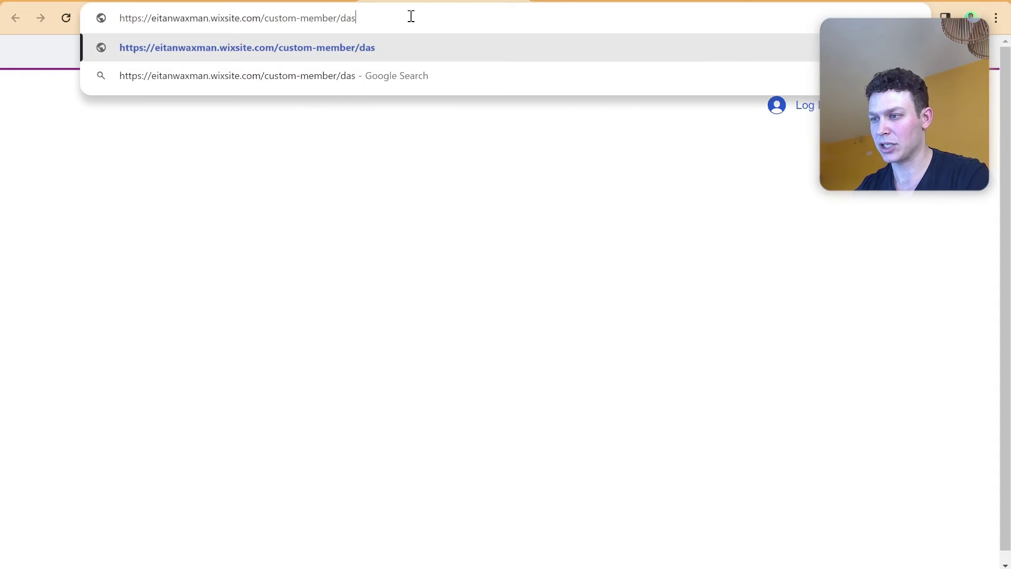
type("hboard")
key("Return")
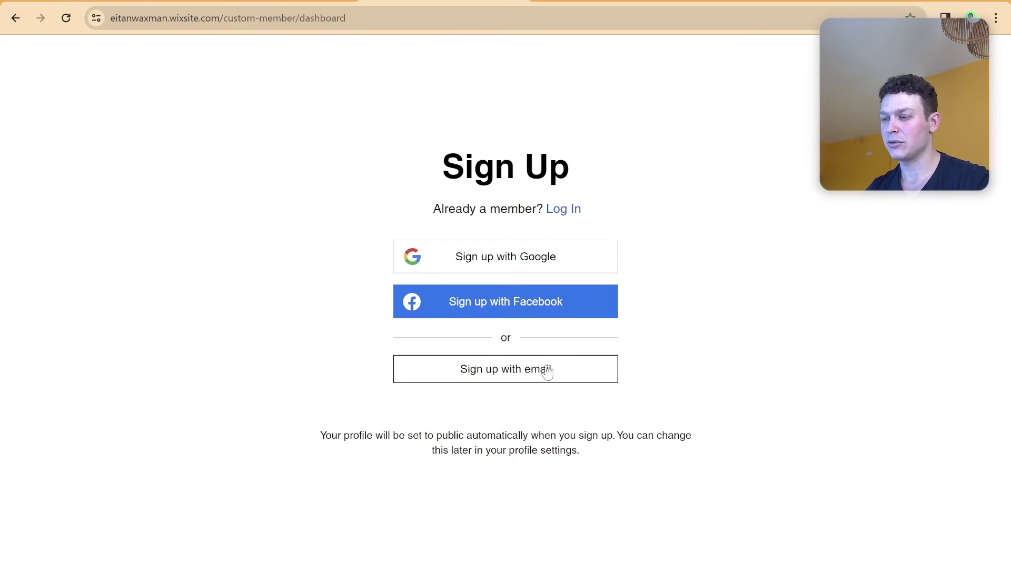
Log in with email as a test member, entering the member's e-mail and password.
left_click(566, 210)
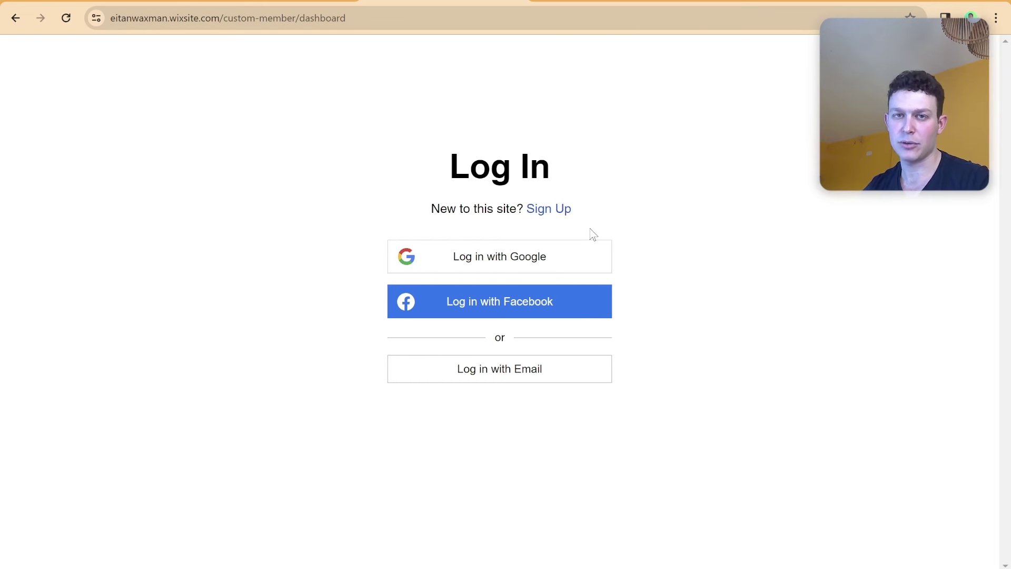
left_click(531, 370)
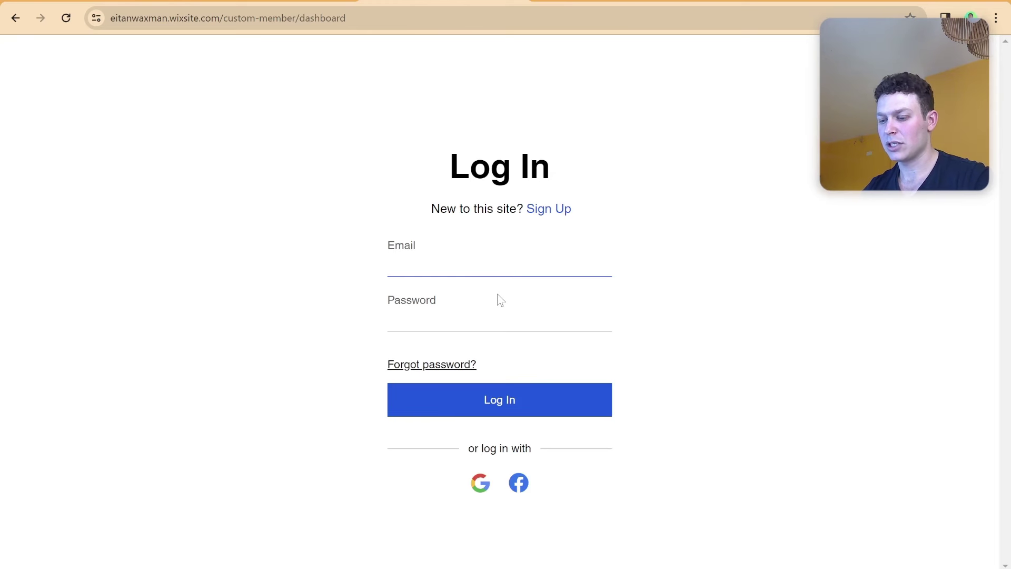
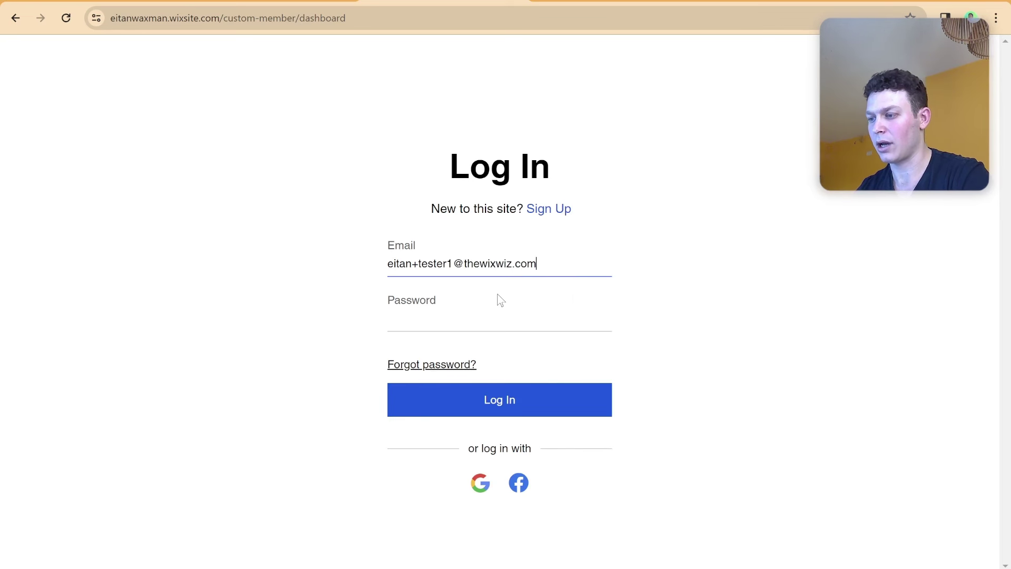
left_click(488, 314)
type("••••")
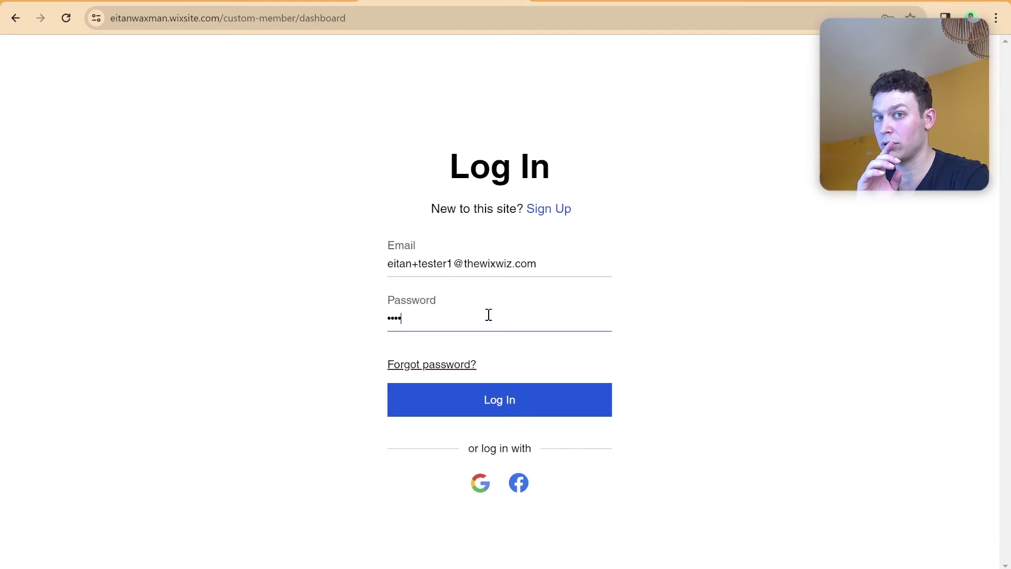
type("•••")
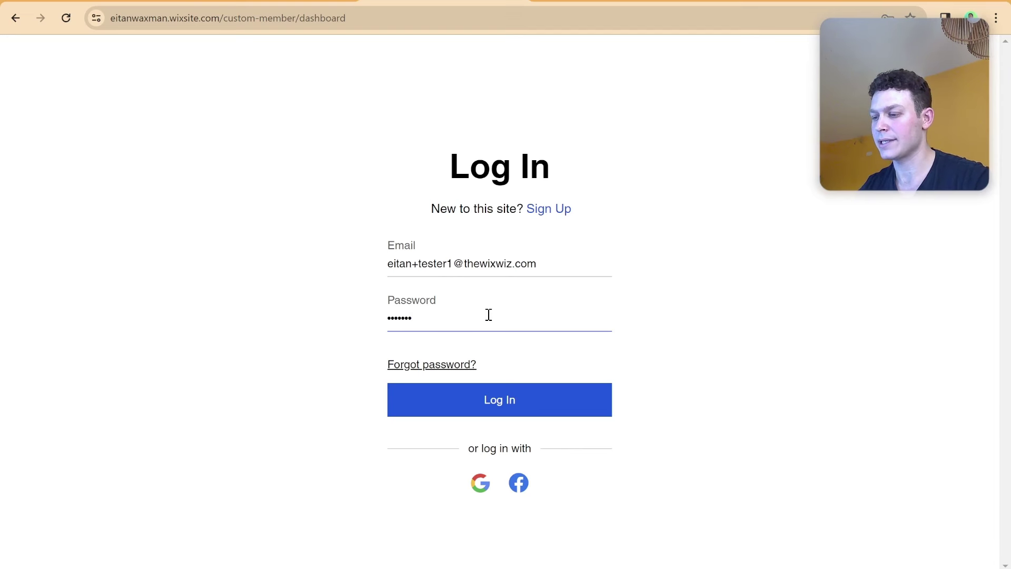
left_click(543, 406)
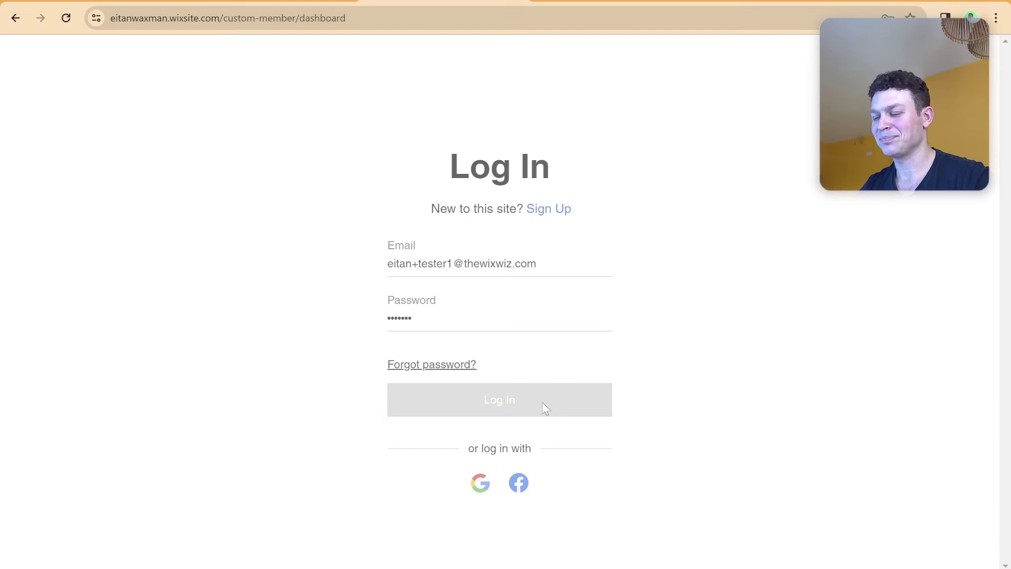
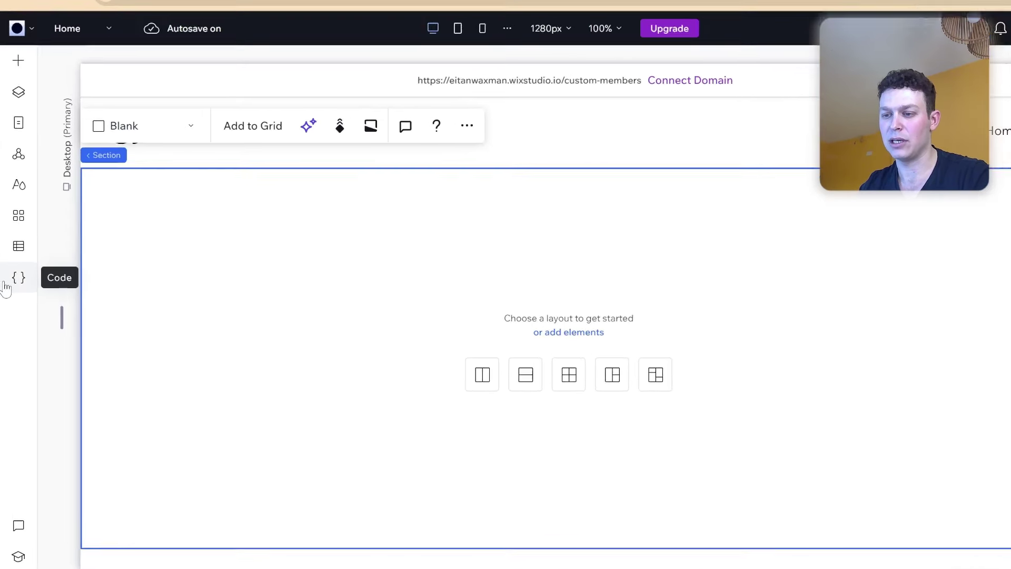
Enable coding for the site, then close the page code list and collapse the code editor.
left_click(8, 285)
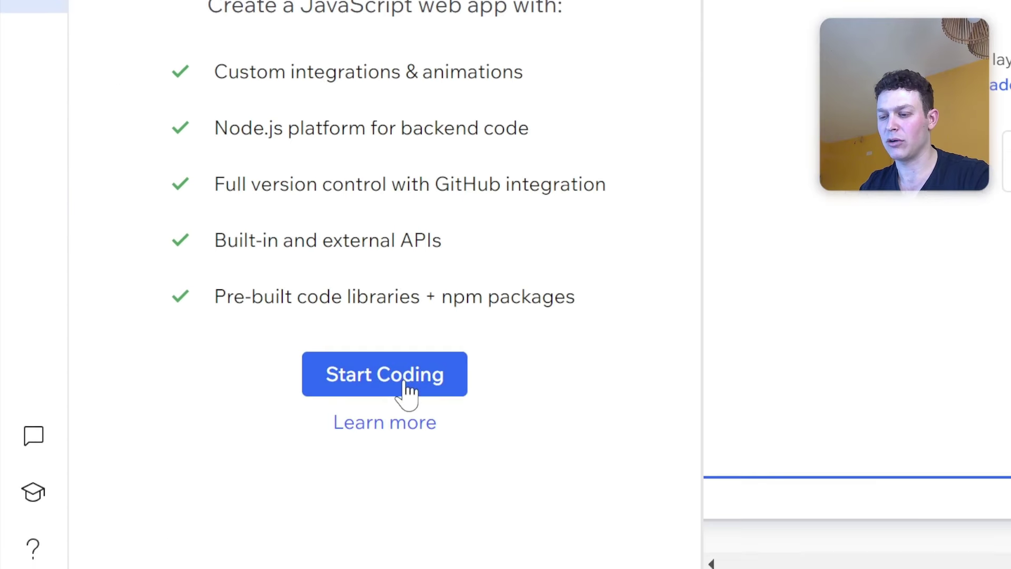
left_click(408, 392)
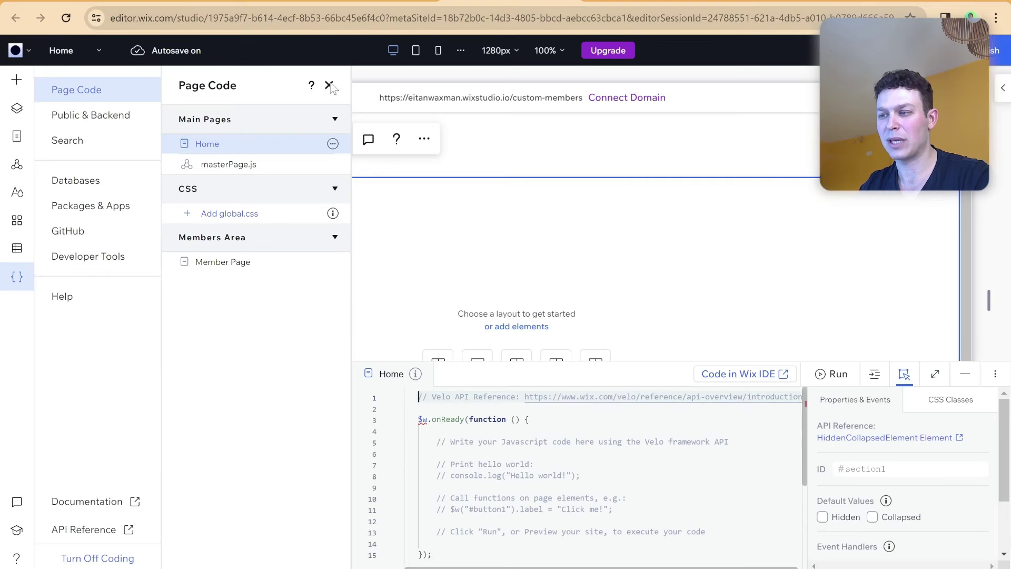
left_click(328, 85)
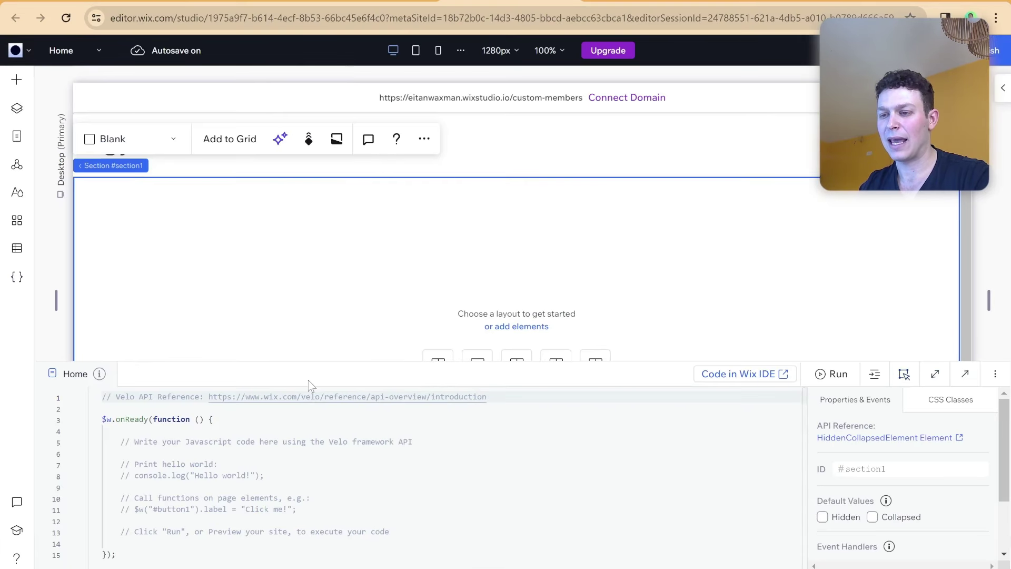
left_click(904, 373)
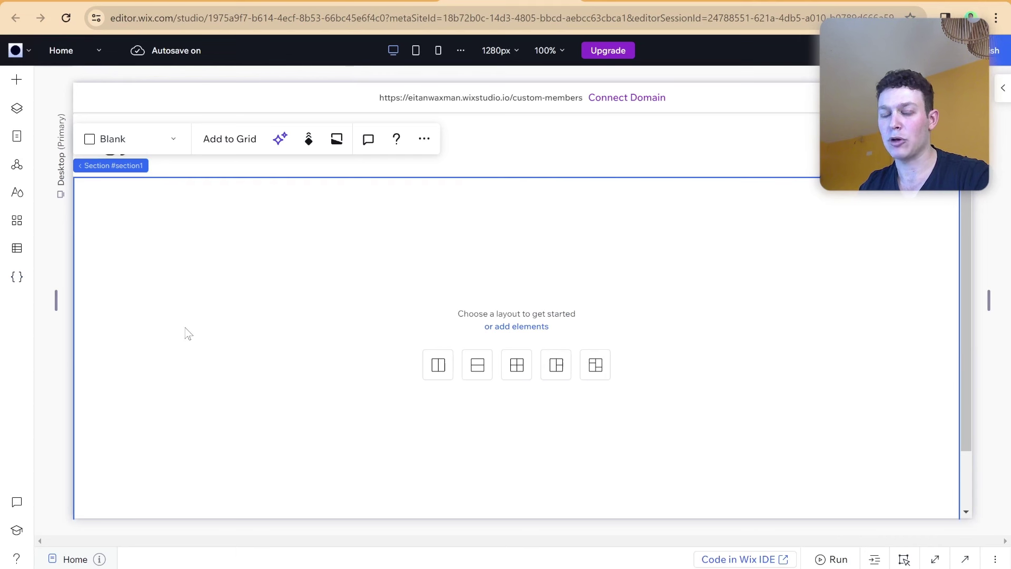
Create an empty CMS collection from scratch named 'Test'.
left_click(21, 250)
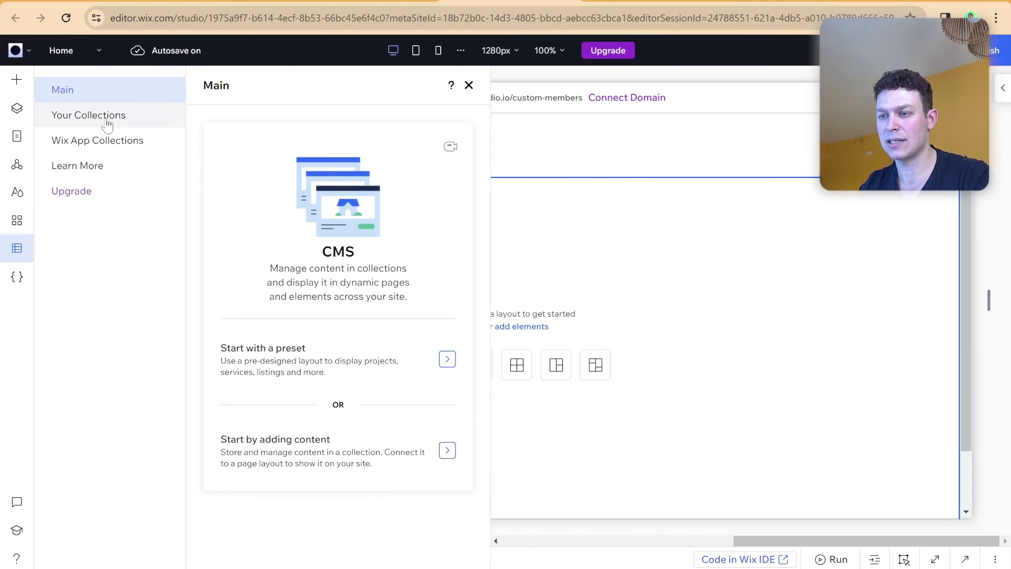
left_click(129, 124)
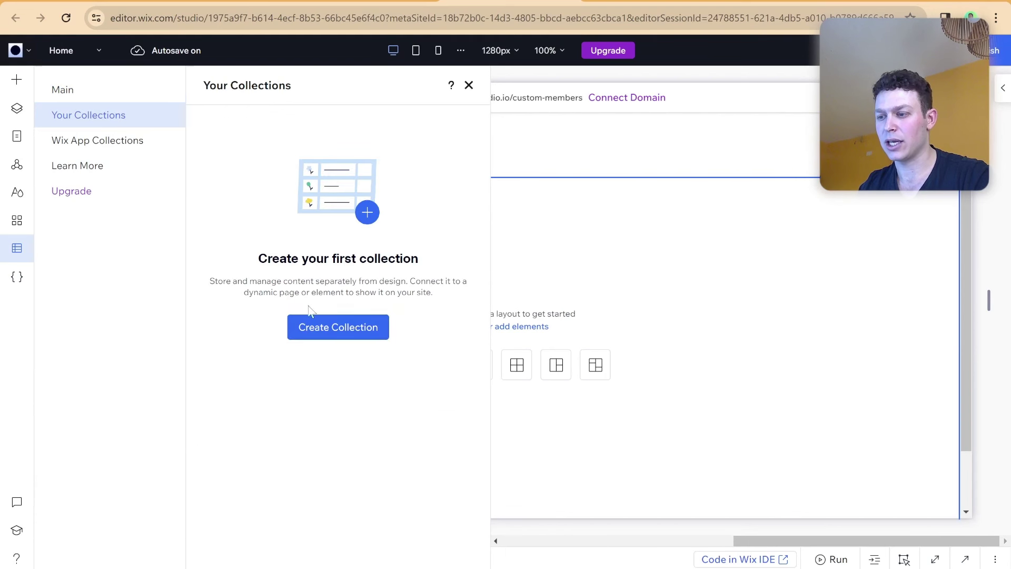
left_click(320, 331)
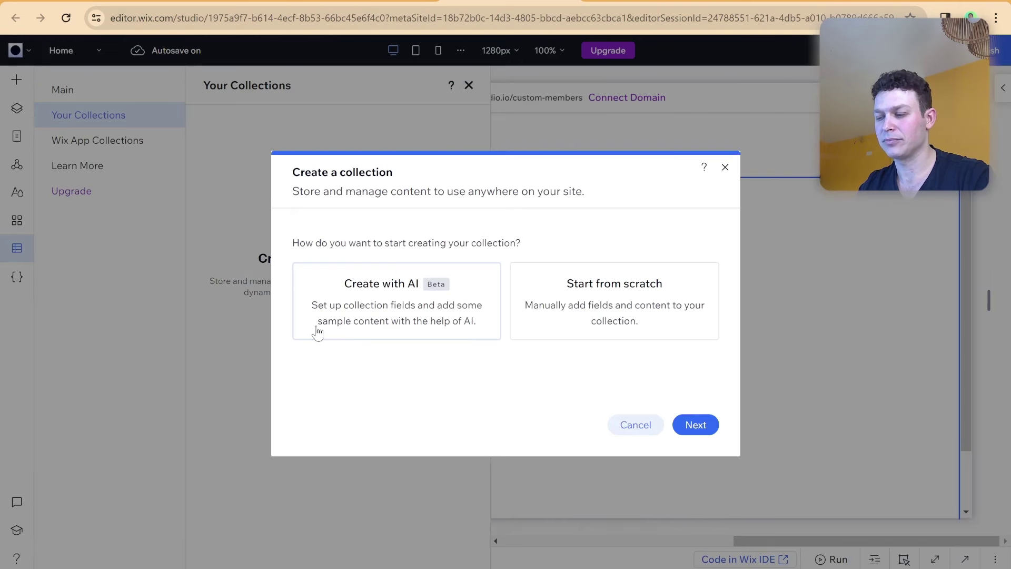
left_click(606, 311)
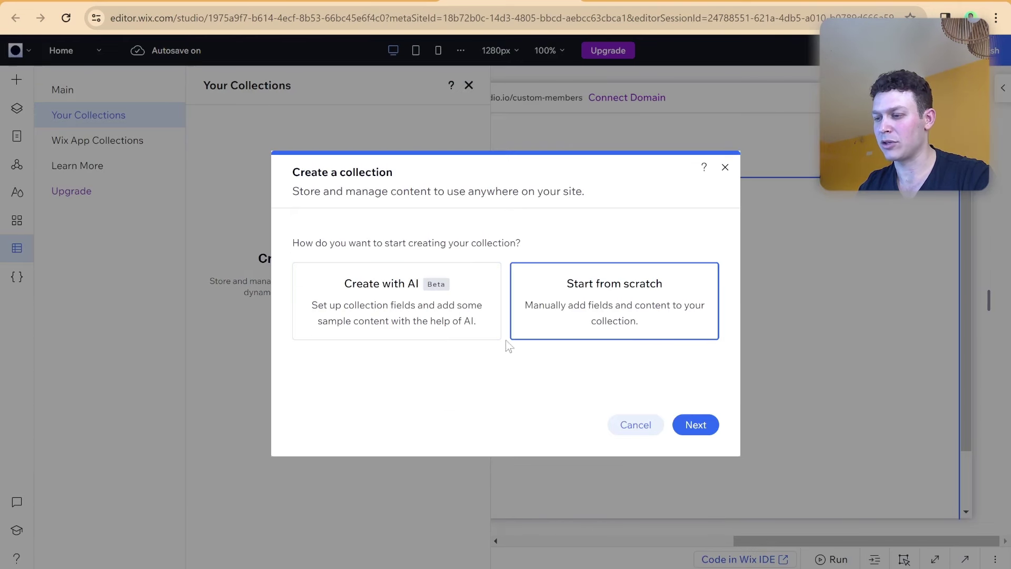
left_click(696, 424)
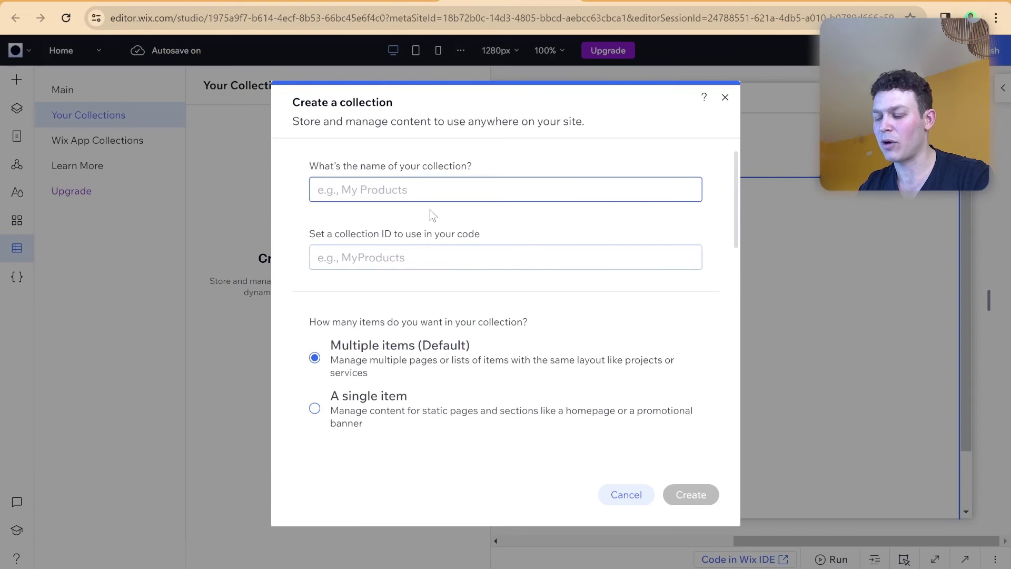
type("Test")
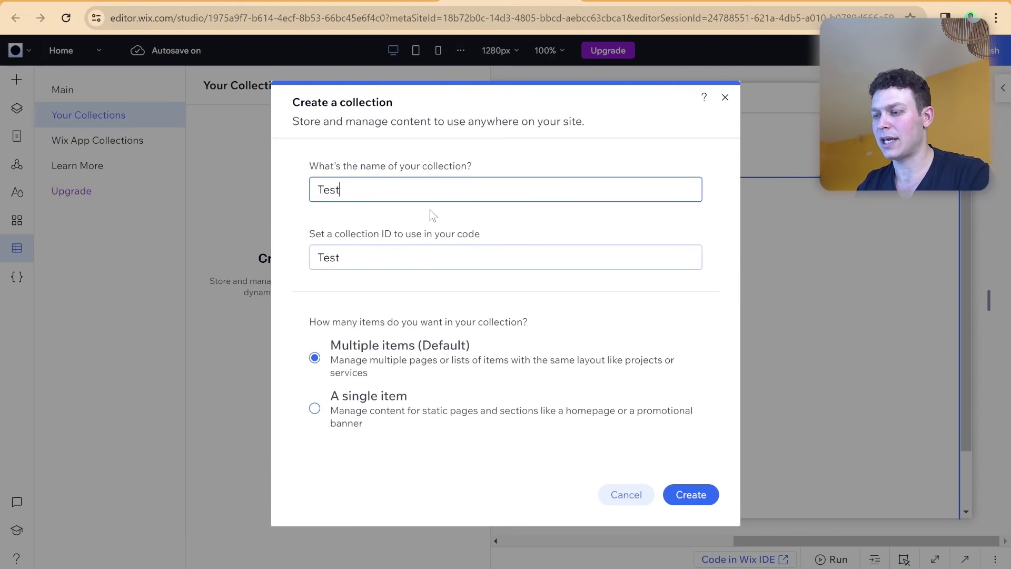
left_click(716, 497)
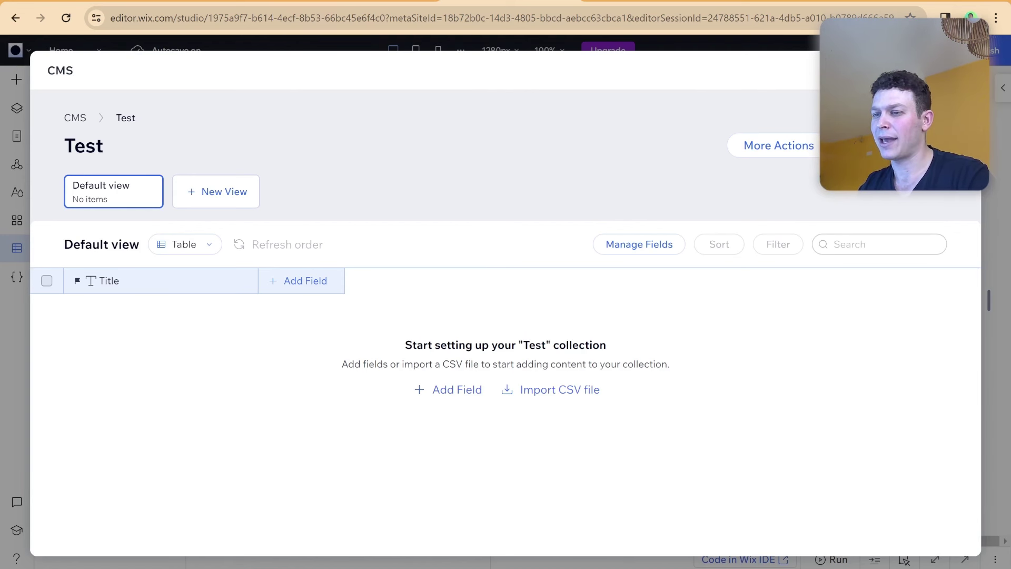
left_click(963, 70)
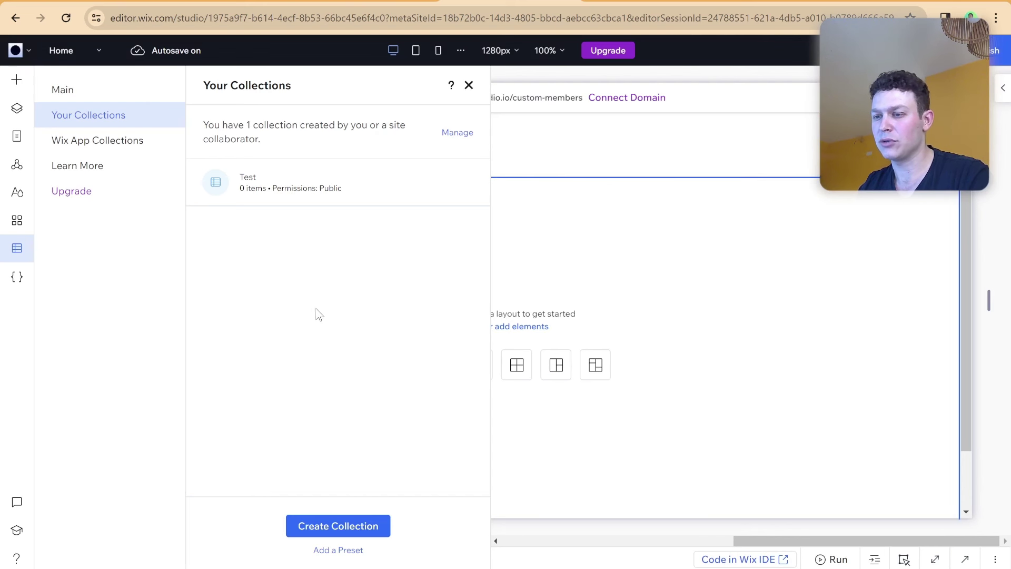
Add an Email text input to the page and open its Connect to CMS panel.
left_click(468, 85)
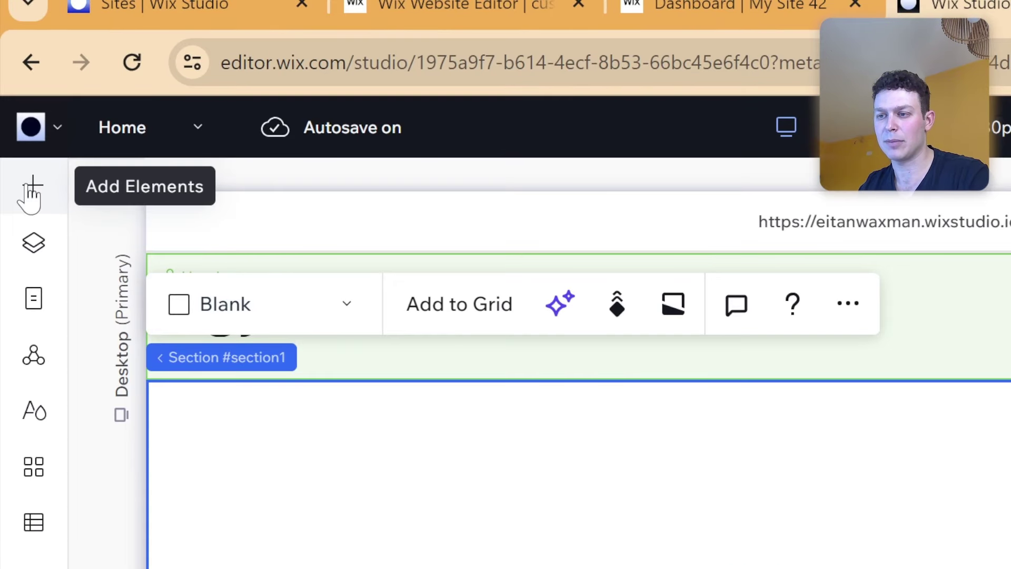
left_click(32, 188)
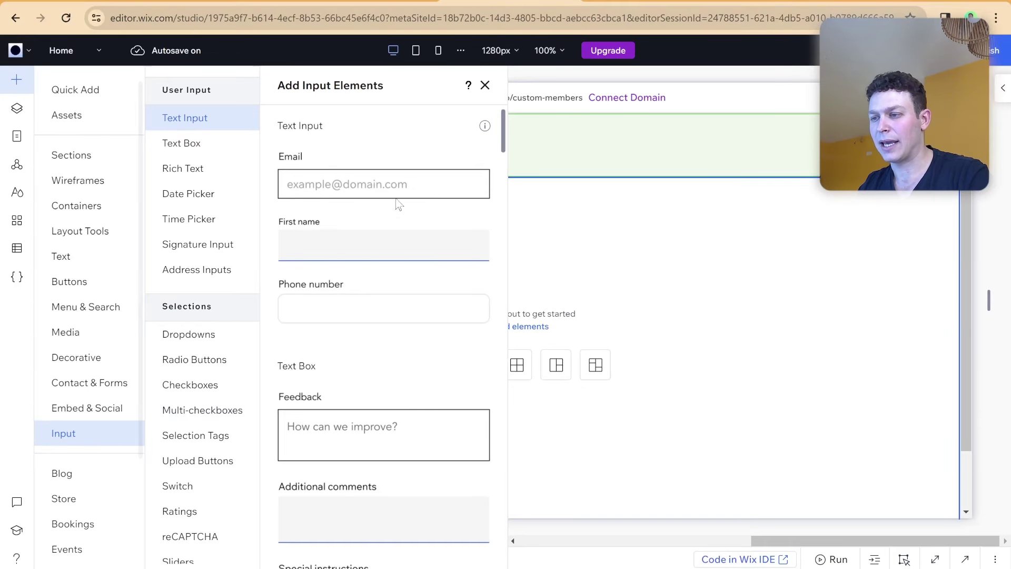
left_click(401, 184)
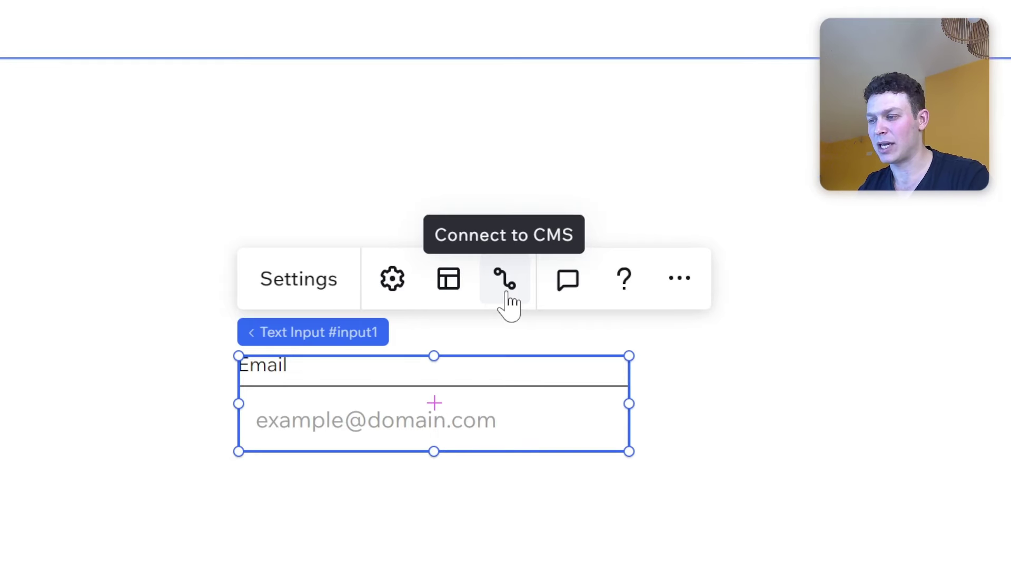
left_click(508, 295)
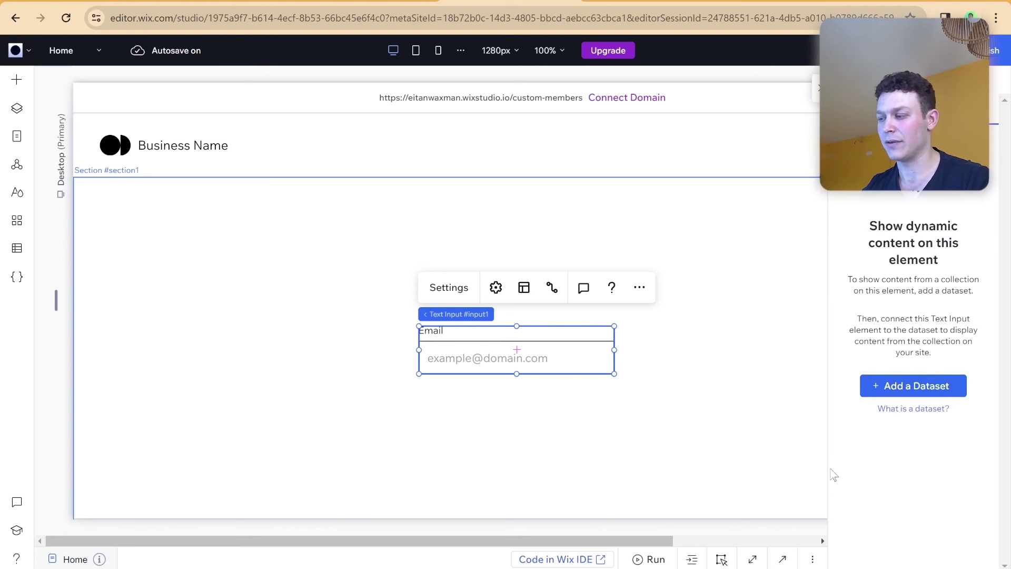
Create 'Test dataset' on the Test collection and bind the Email input's value to Title (Text).
left_click(911, 389)
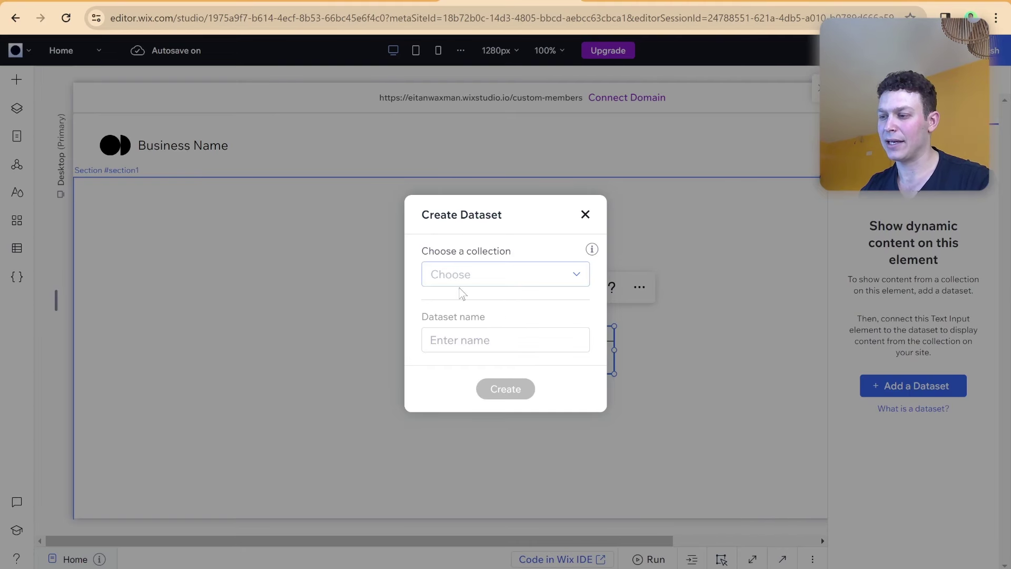
left_click(474, 276)
left_click(474, 292)
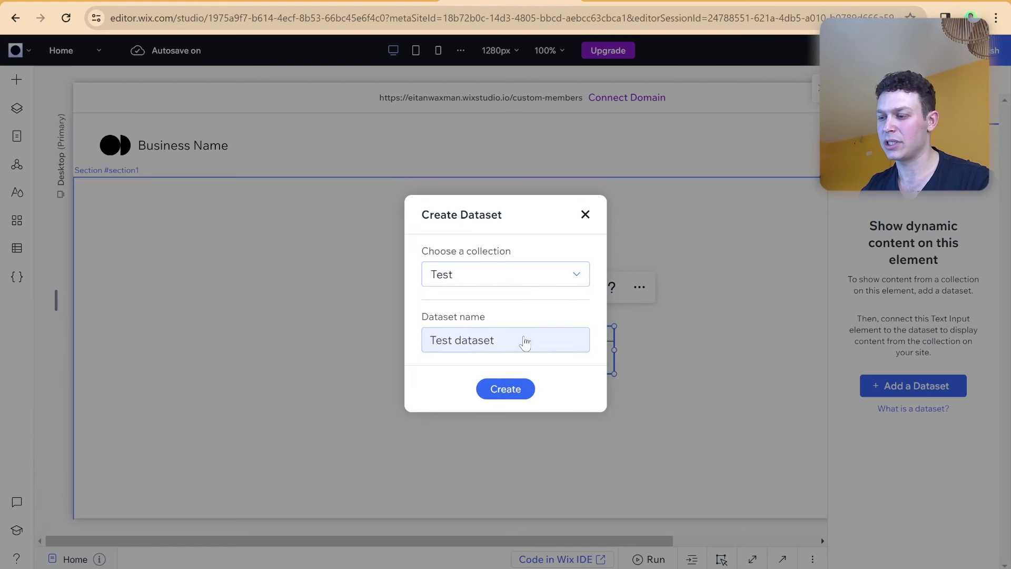
left_click(522, 390)
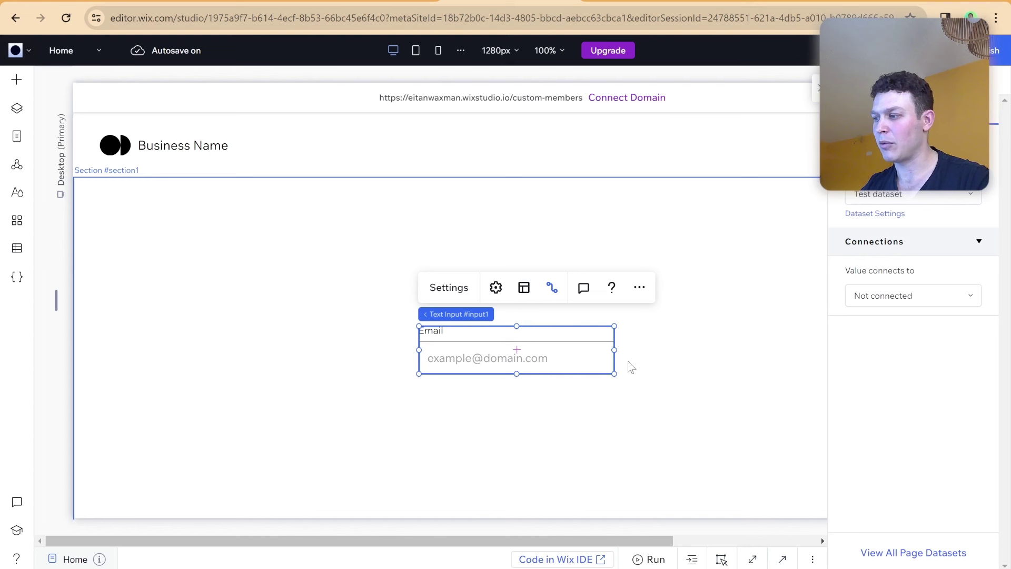
mouse_move(884, 177)
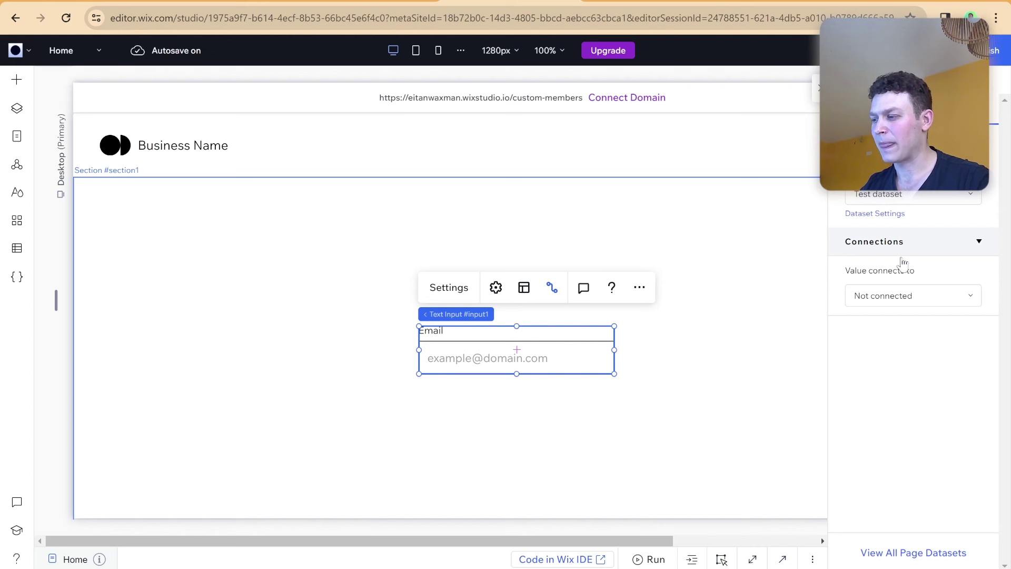
left_click(869, 305)
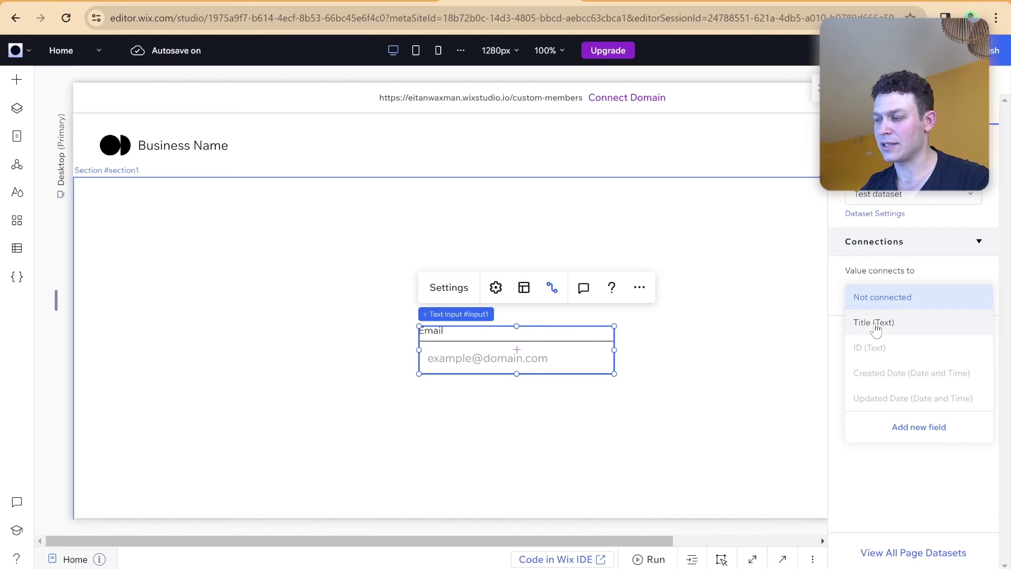
left_click(873, 323)
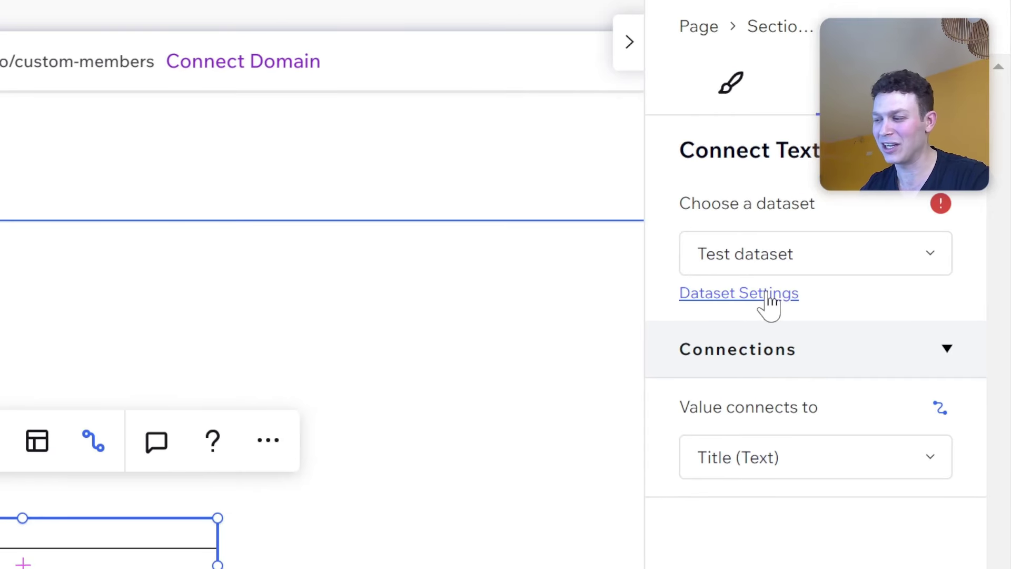
Keep the Test dataset in Read mode and set maximum items displayed to 1.
left_click(767, 296)
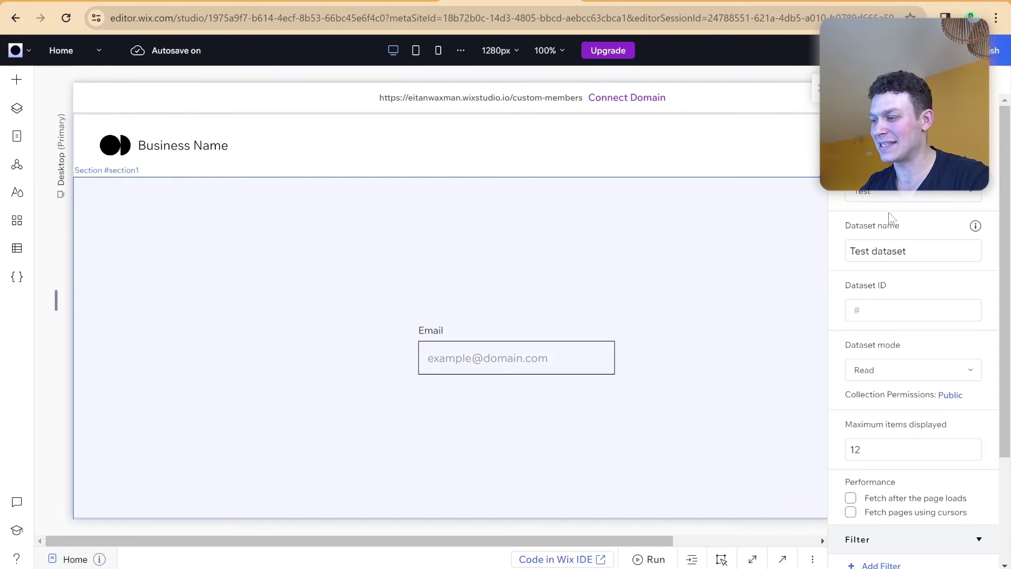
scroll(905, 250, "down", 3)
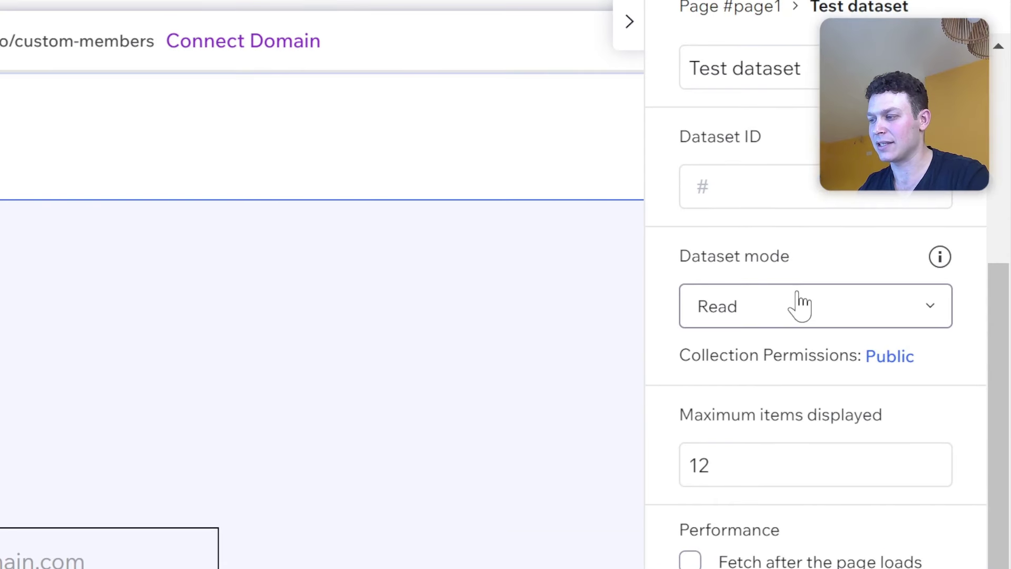
left_click(823, 306)
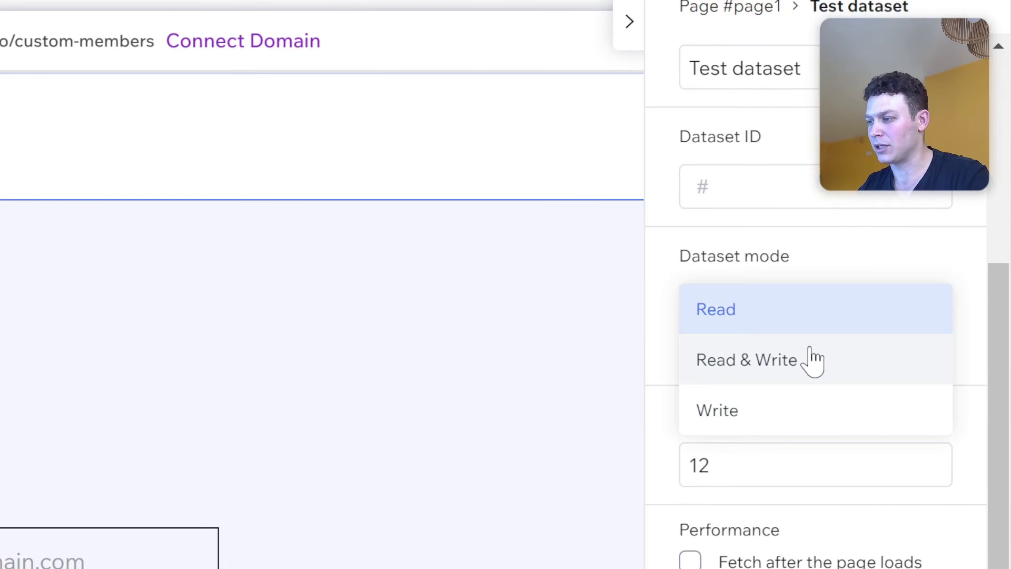
key("Escape")
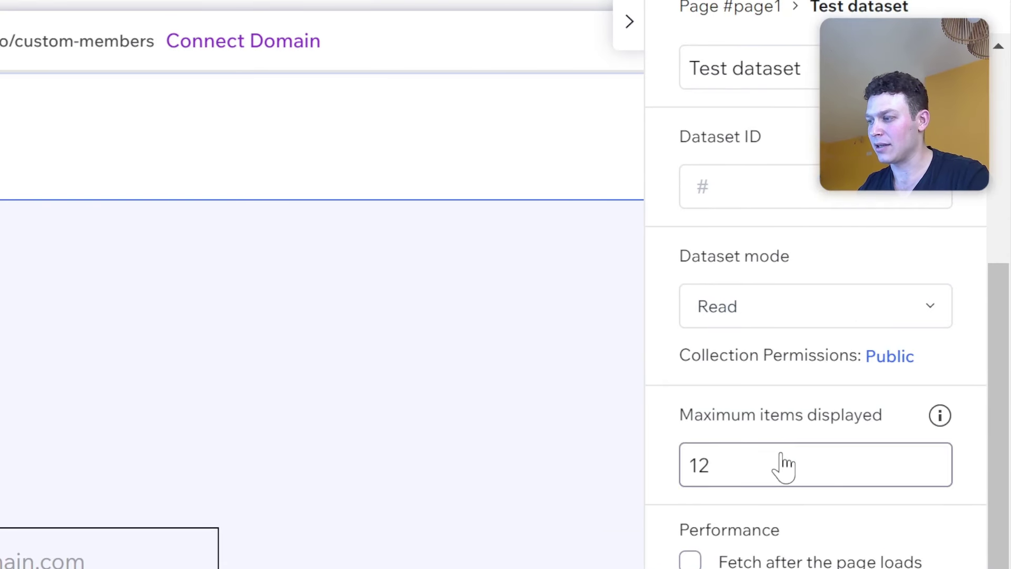
left_click(783, 453)
type("1")
left_click(800, 421)
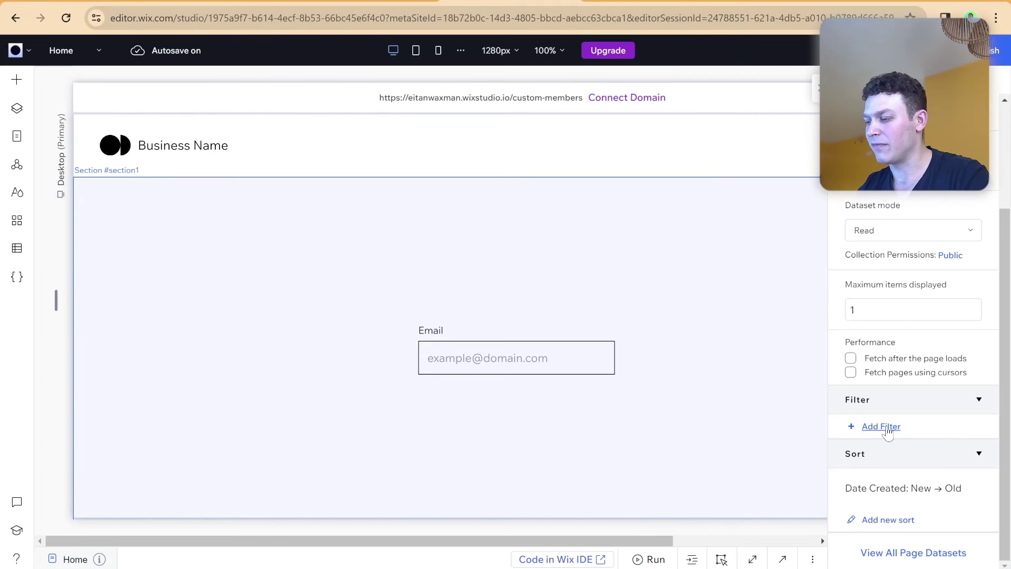
Try adding a dataset filter twice, close the empty filter dialog, and return to the Datasets list.
left_click(841, 379)
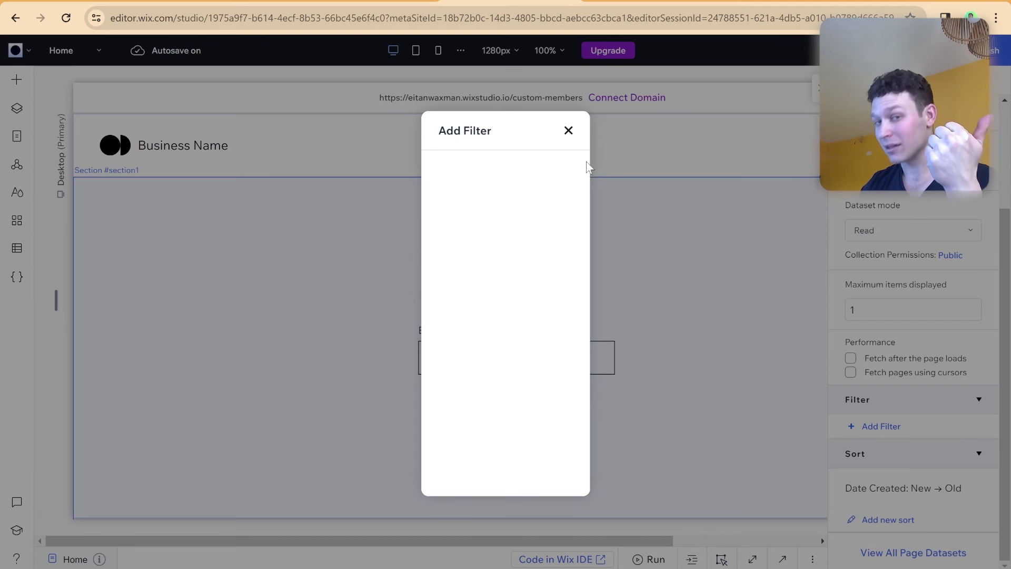
left_click(569, 131)
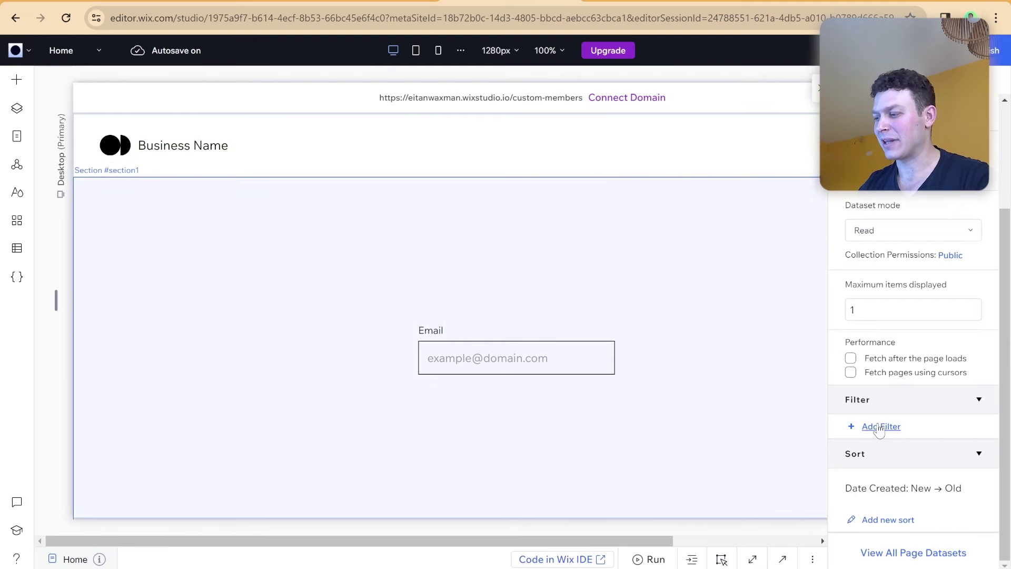
left_click(879, 427)
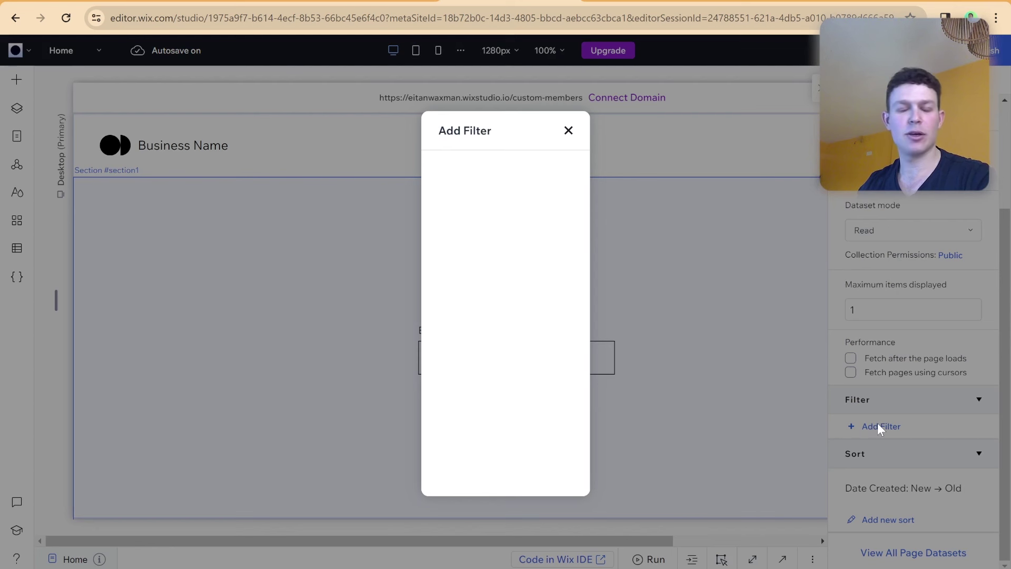
left_click(569, 130)
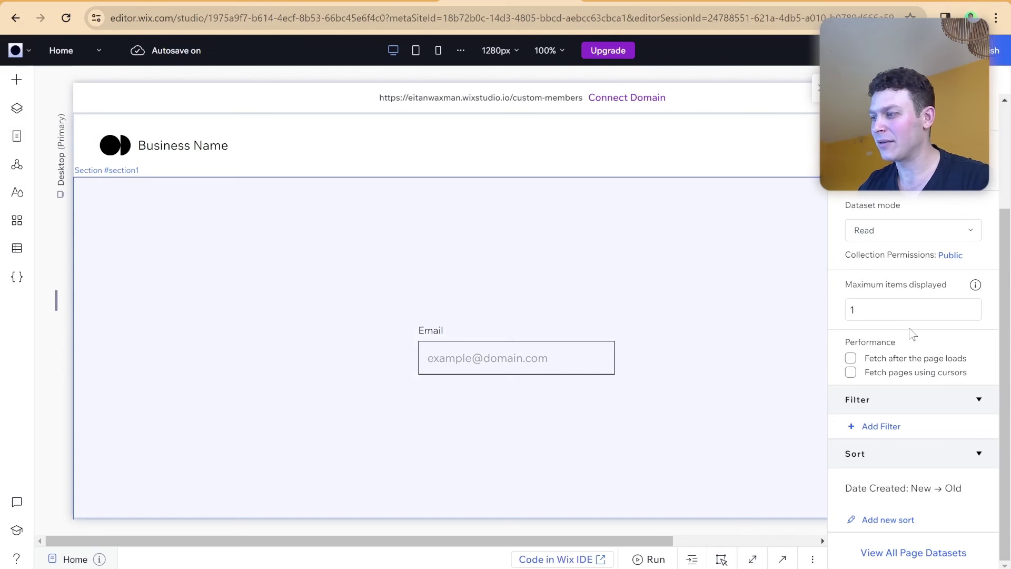
scroll(909, 330, "up", 2)
scroll(908, 335, "down", 2)
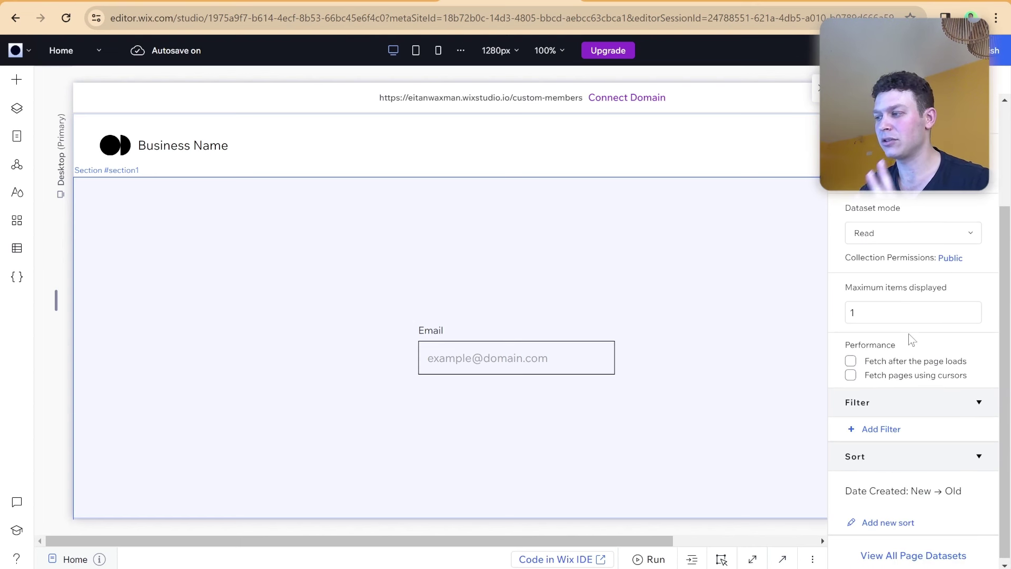
scroll(908, 333, "up", 3)
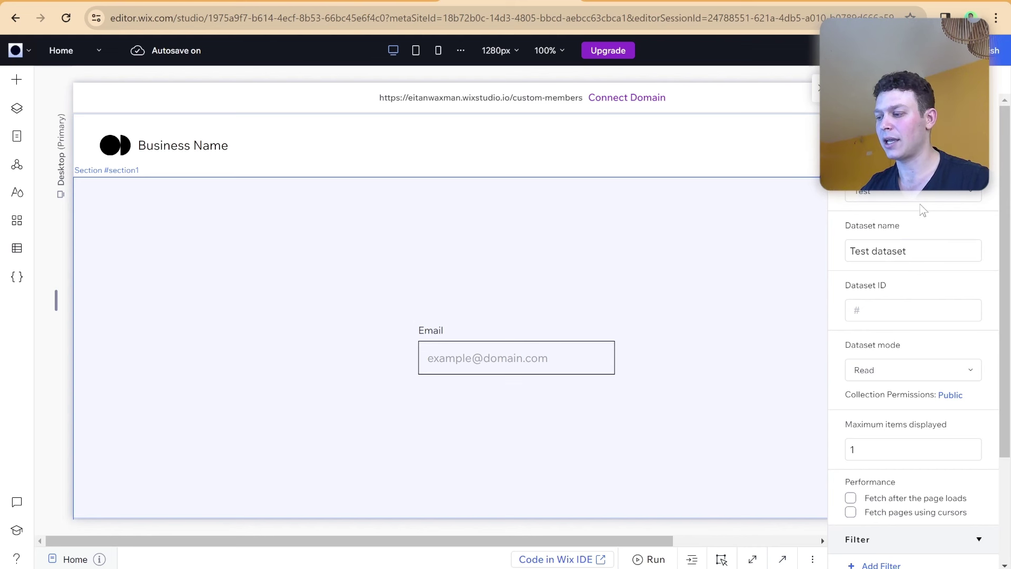
scroll(916, 194, "up", 1)
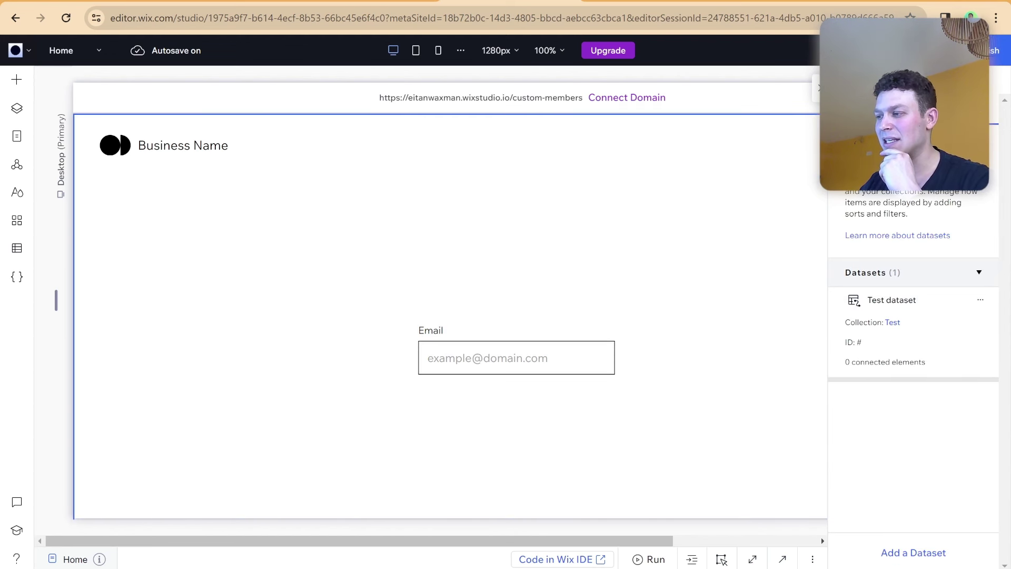
left_click(786, 248)
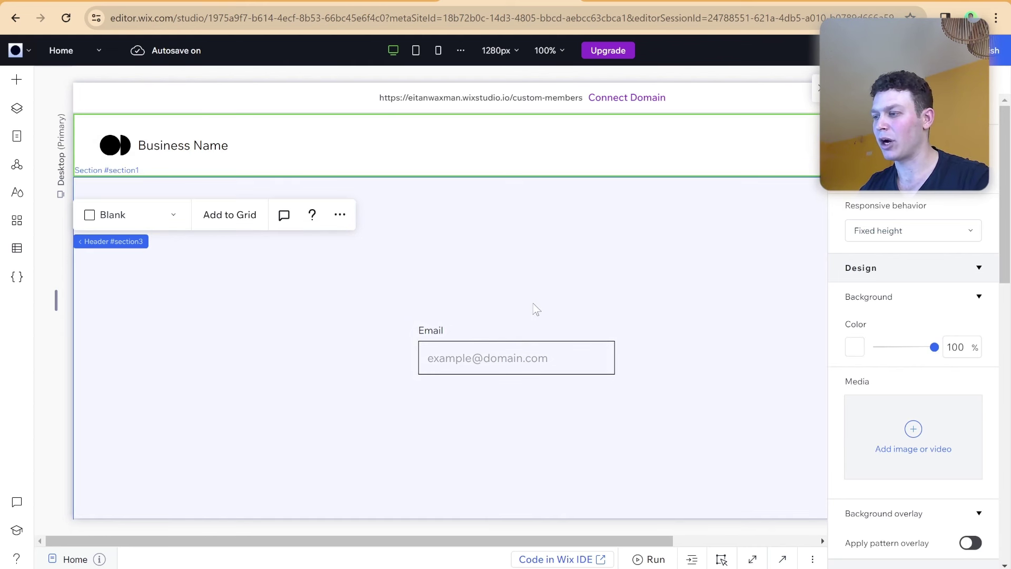
left_click(534, 358)
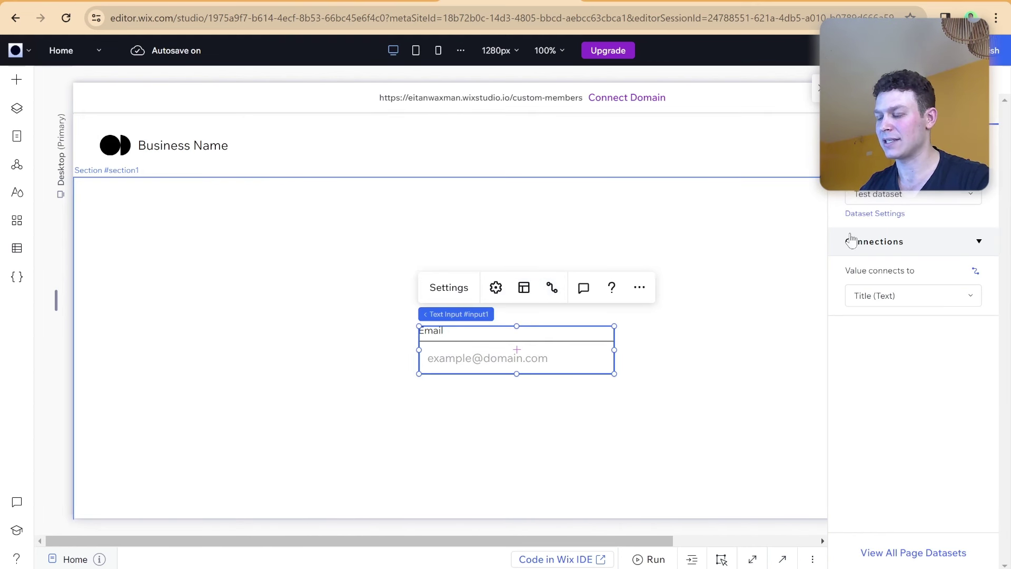
left_click(785, 233)
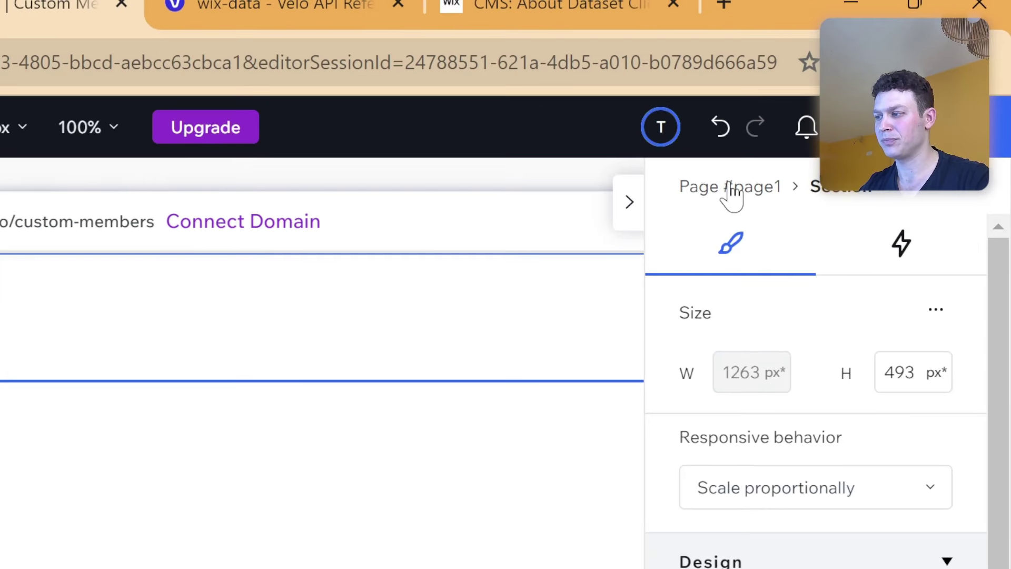
left_click(733, 188)
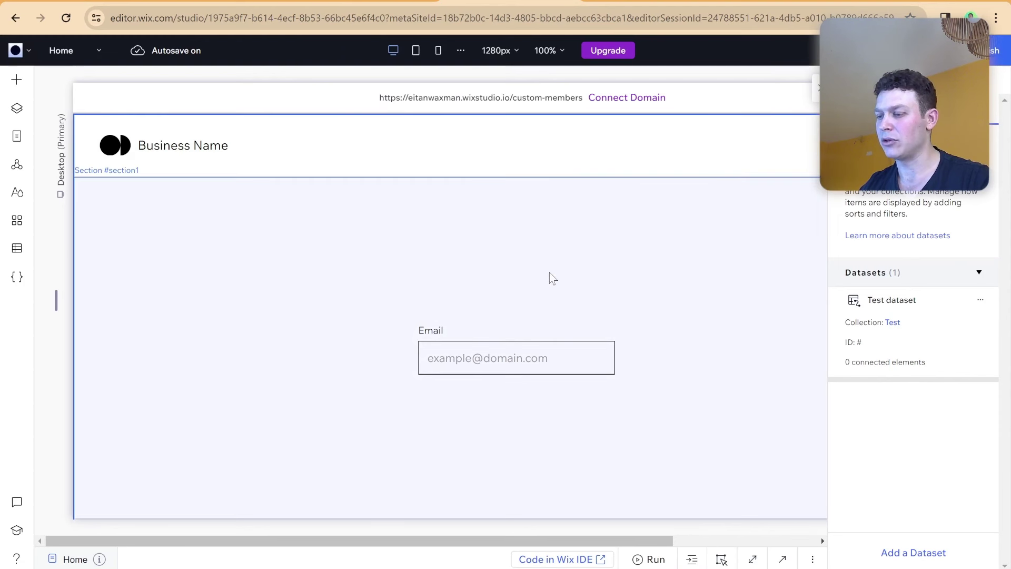
left_click(817, 88)
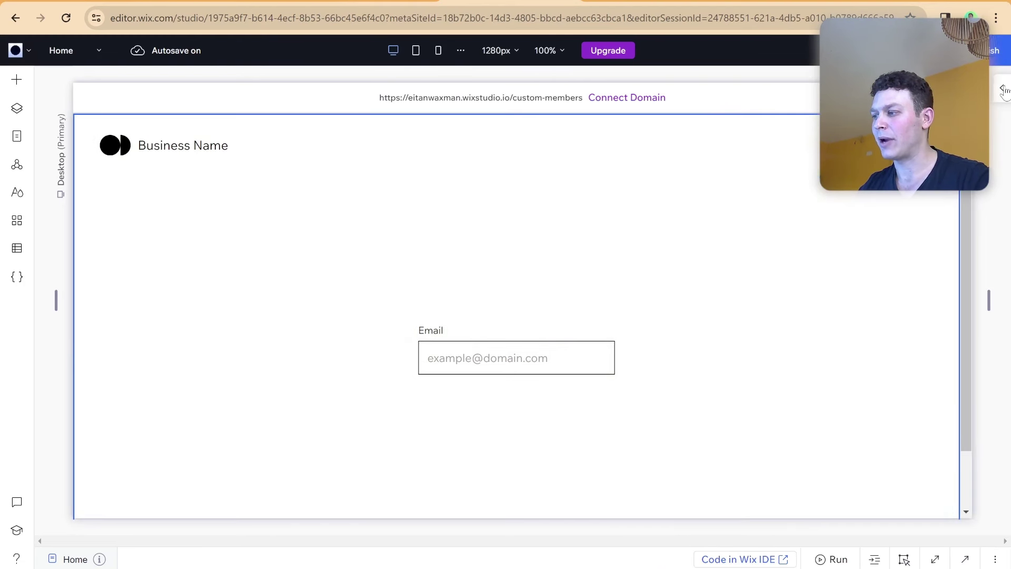
left_click(1002, 87)
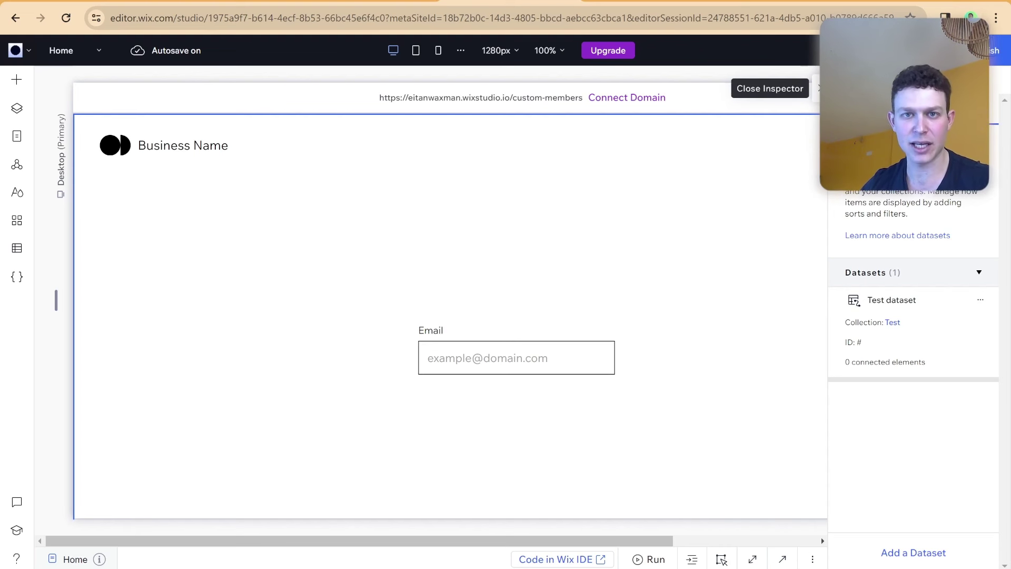
Close the inspector panel and switch to the Velo wix-data API reference tab.
left_click(819, 87)
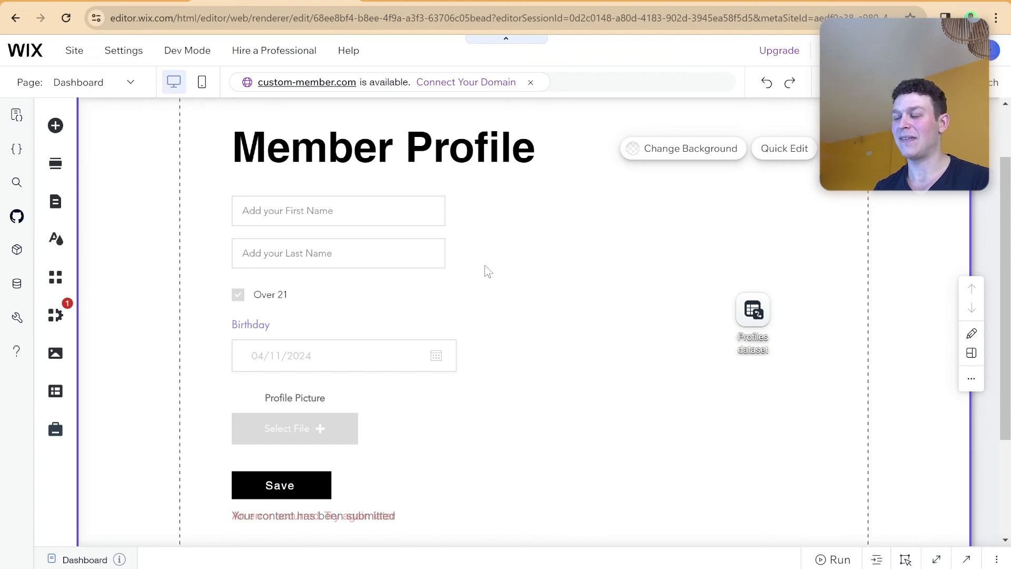
left_click(602, 3)
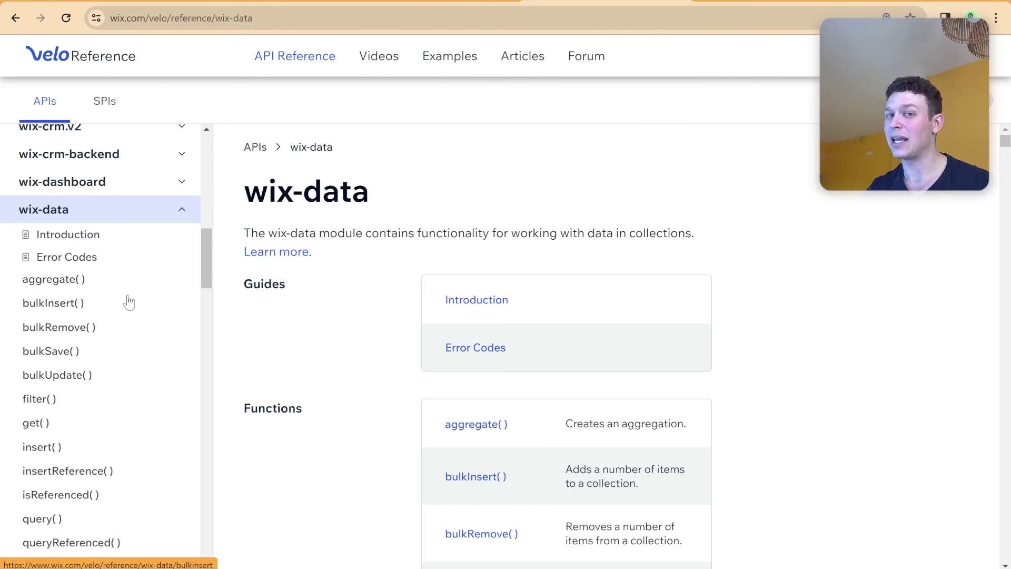
Read the Velo save() function reference, then return to the editor's Member Profile page.
scroll(142, 308, "down", 5)
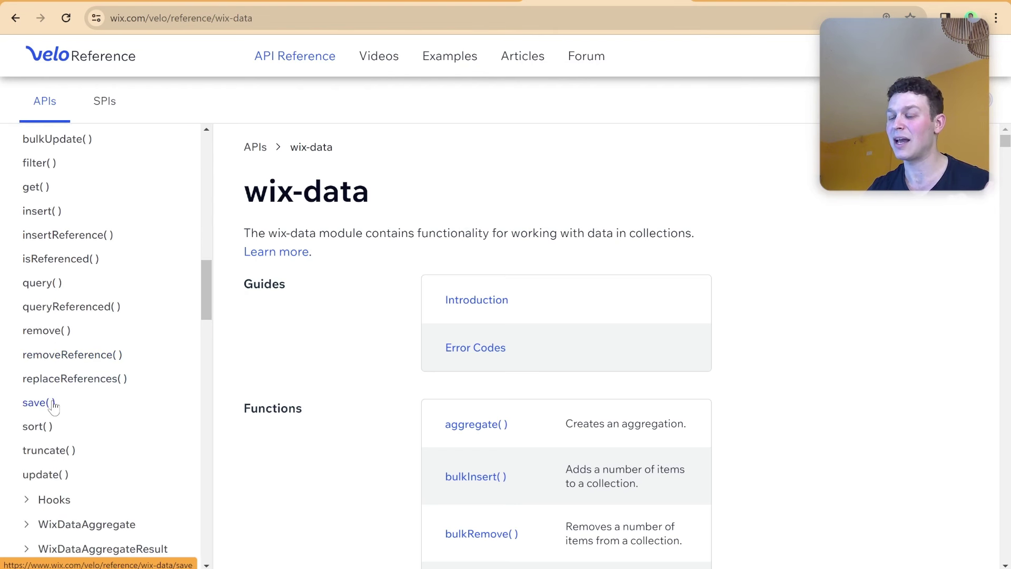
left_click(55, 403)
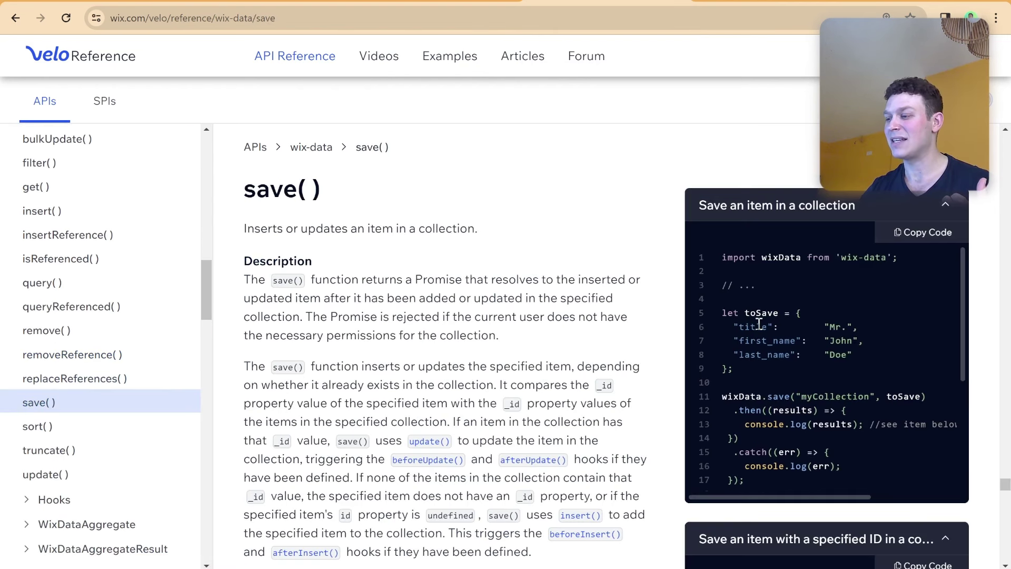
scroll(758, 323, "down", 1)
scroll(759, 323, "up", 1)
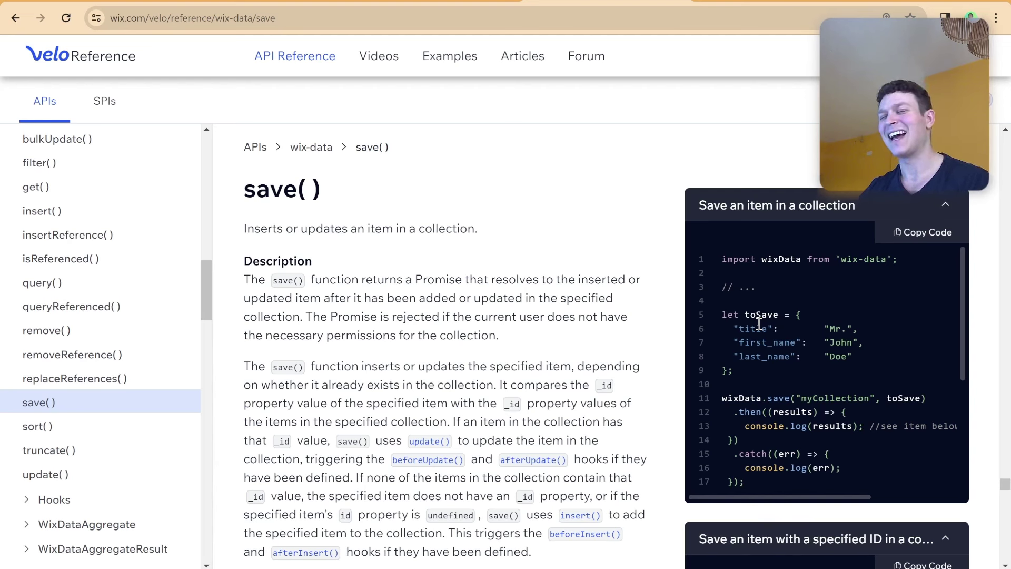
scroll(713, 311, "right", 1)
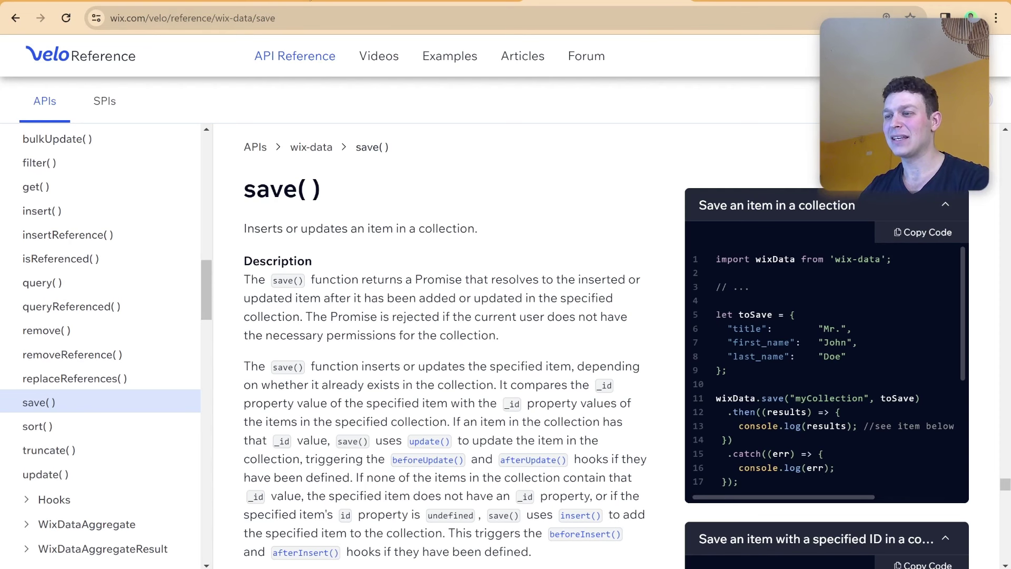
left_click(364, 1)
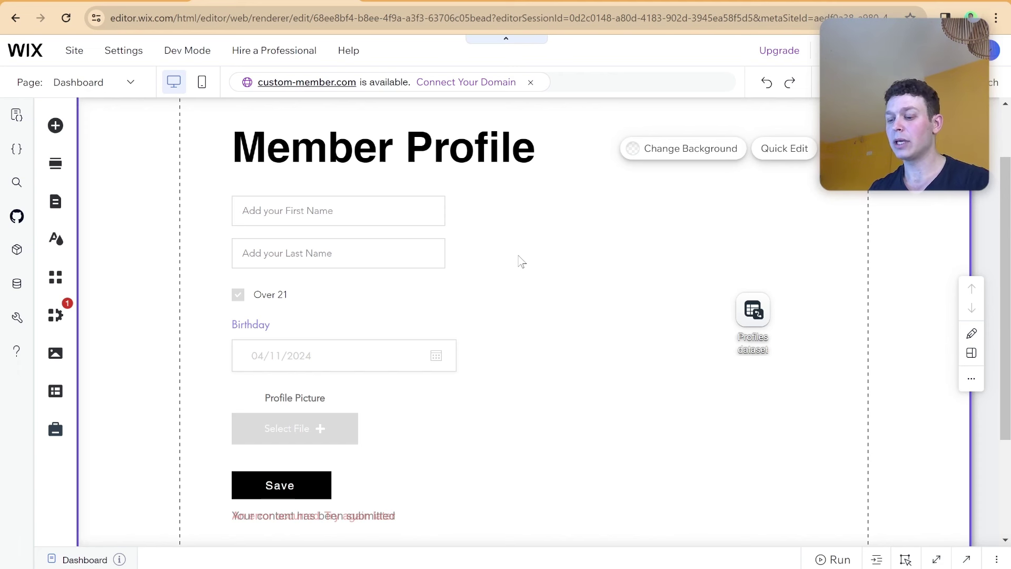
Place a themed button beside the Member Profile heading, label it 'Create New Profile', and widen it.
left_click(56, 128)
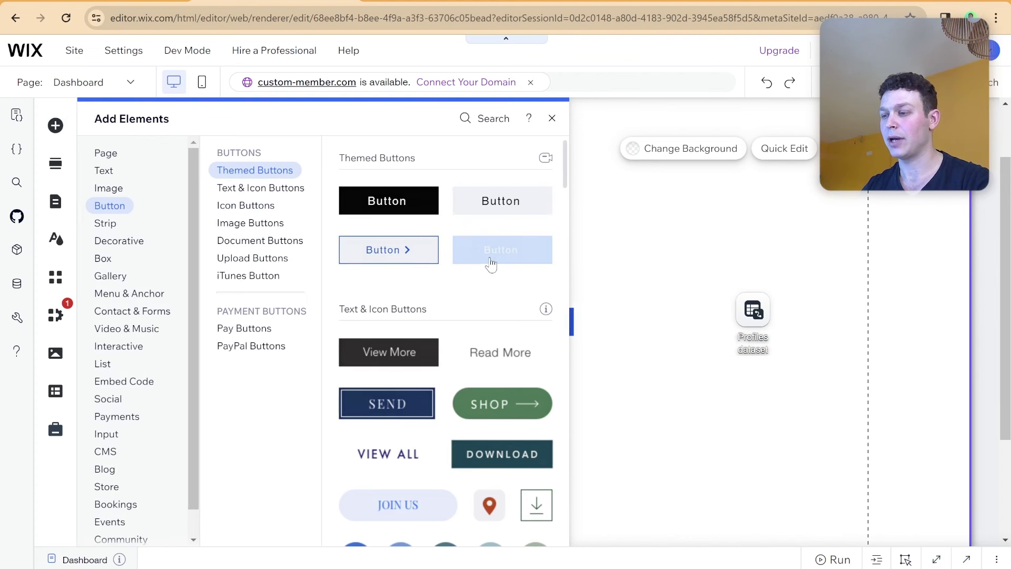
left_click_drag(490, 260, 598, 227)
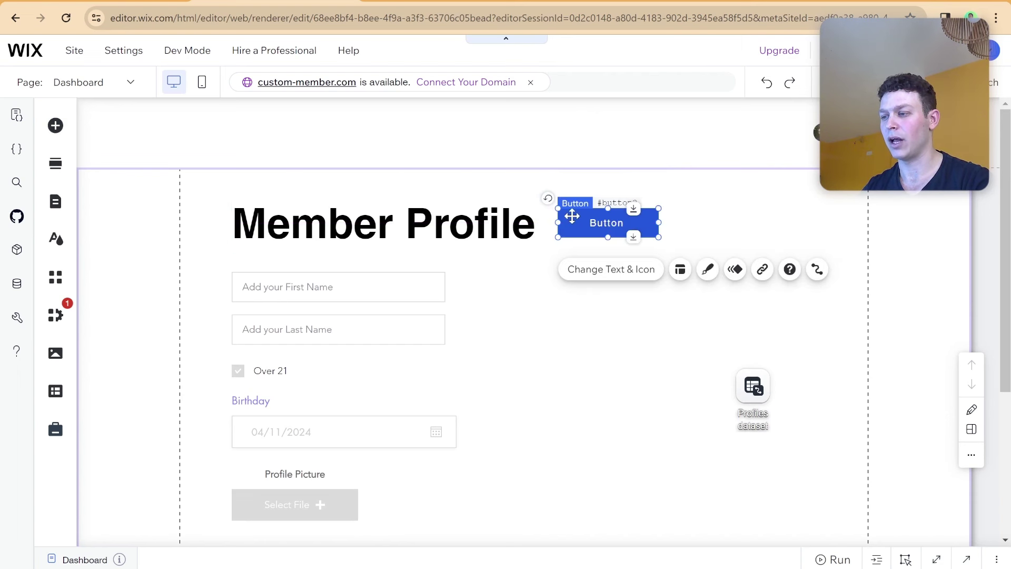
left_click(591, 285)
type("C")
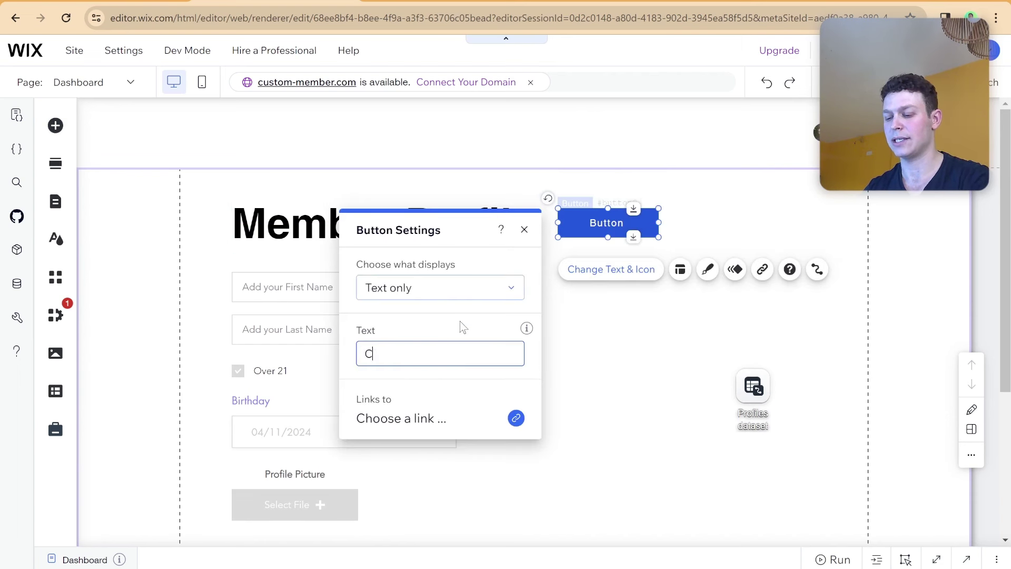
type("רקשאק")
key("BackSpace")
key("BackSpace")
key("BackSpace")
key("BackSpace")
key("BackSpace")
key("BackSpace")
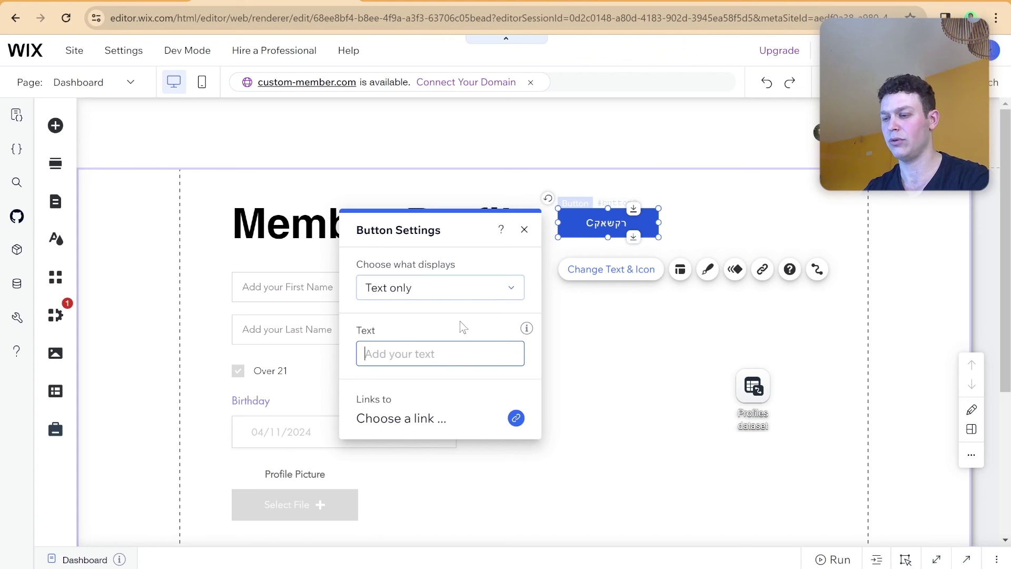
key("super+space")
key("super+space")
key("super+space")
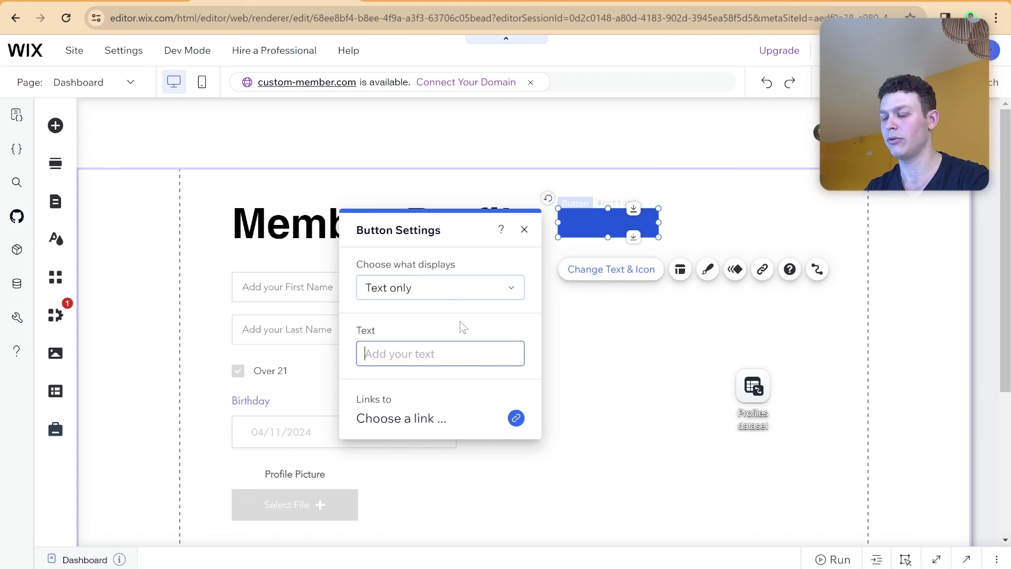
type("Create New")
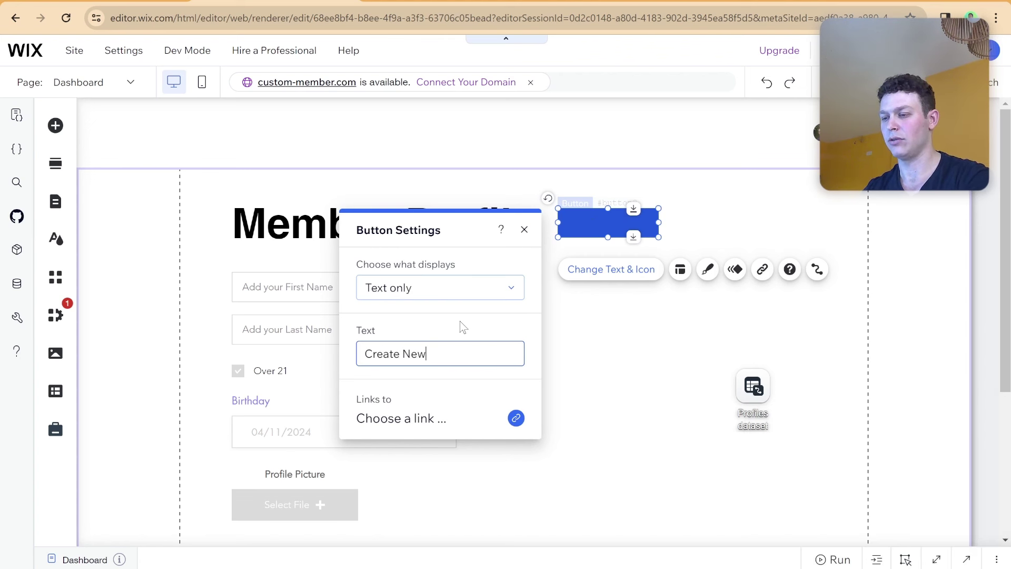
type(" Profile")
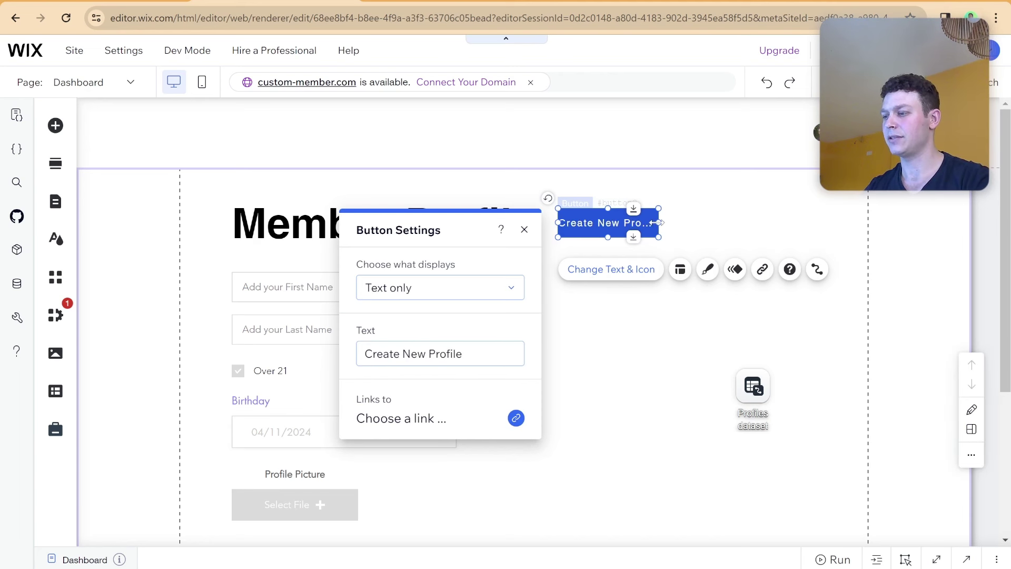
left_click_drag(659, 222, 698, 222)
left_click(736, 232)
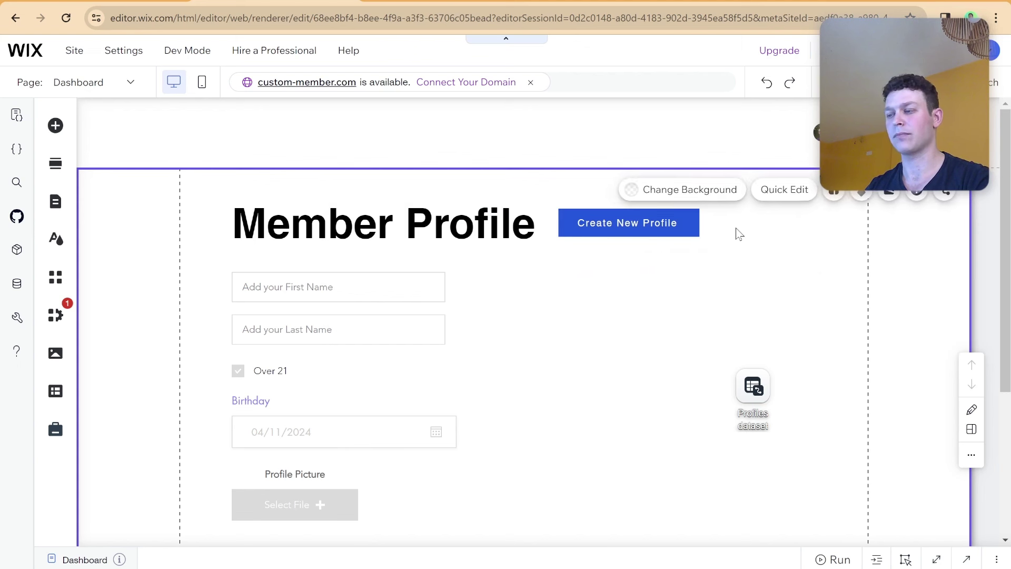
left_click(679, 228)
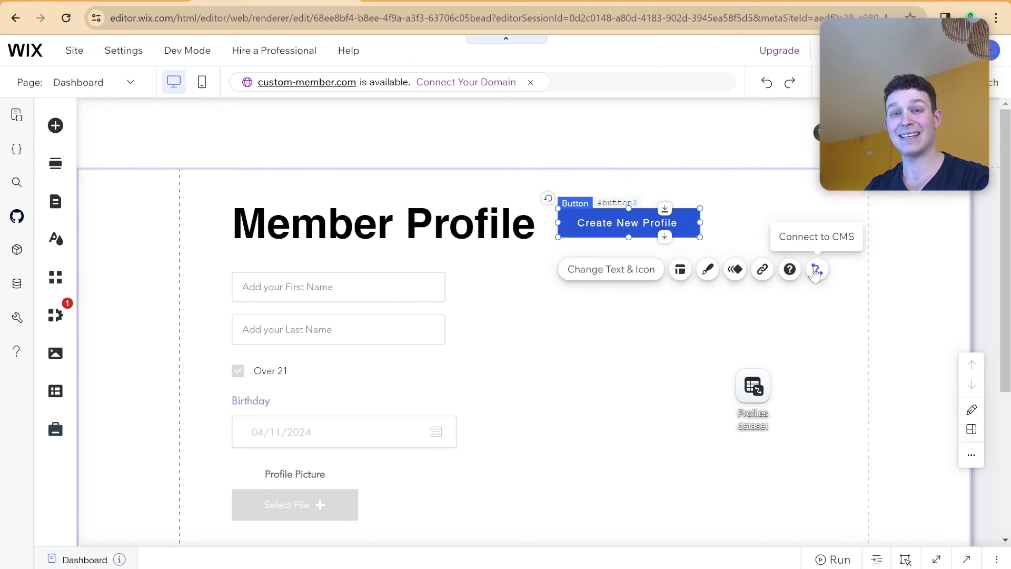
Connect the Create New Profile button to the Profiles dataset with click action New.
left_click(815, 270)
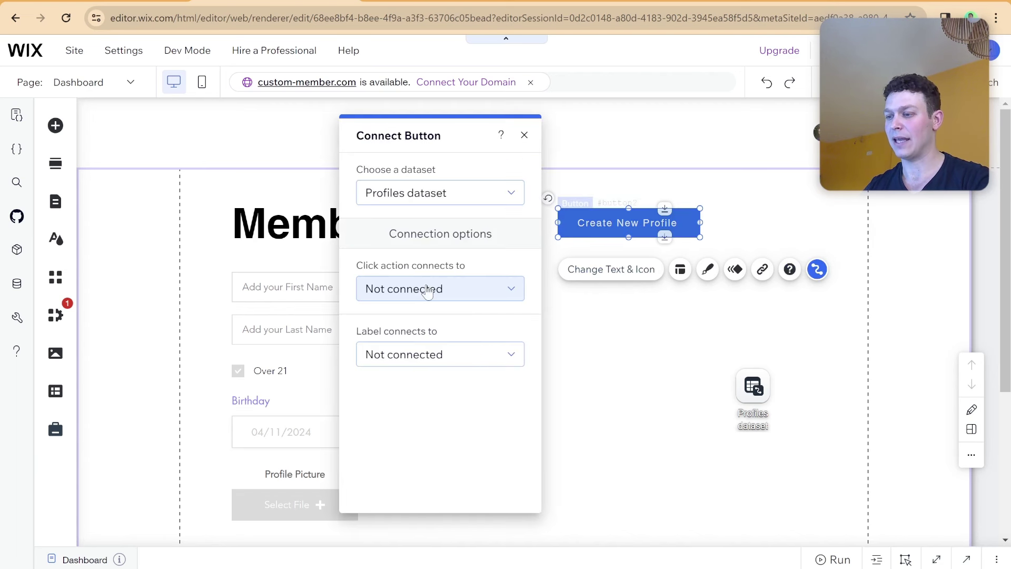
left_click(445, 286)
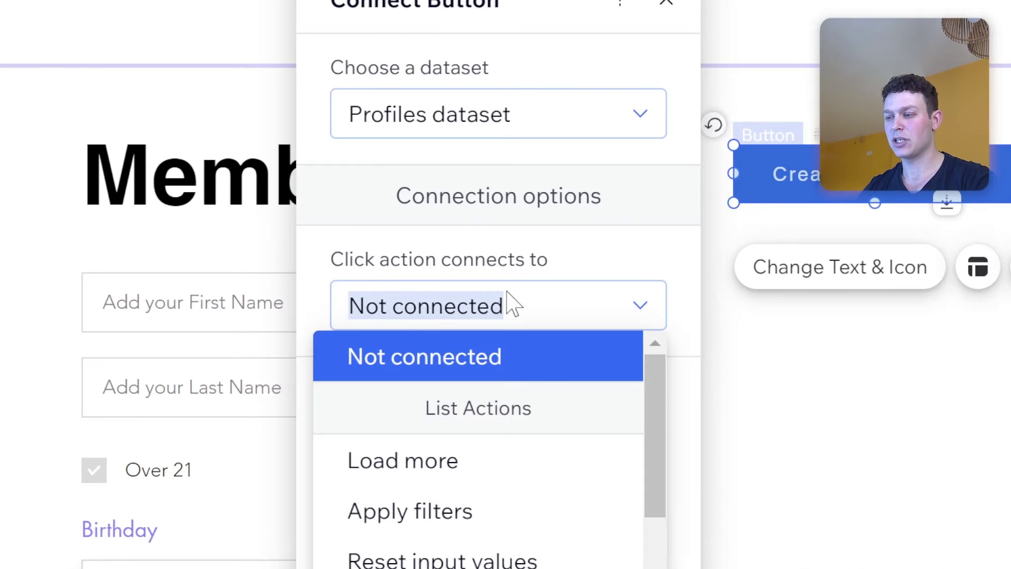
scroll(481, 406, "down", 6)
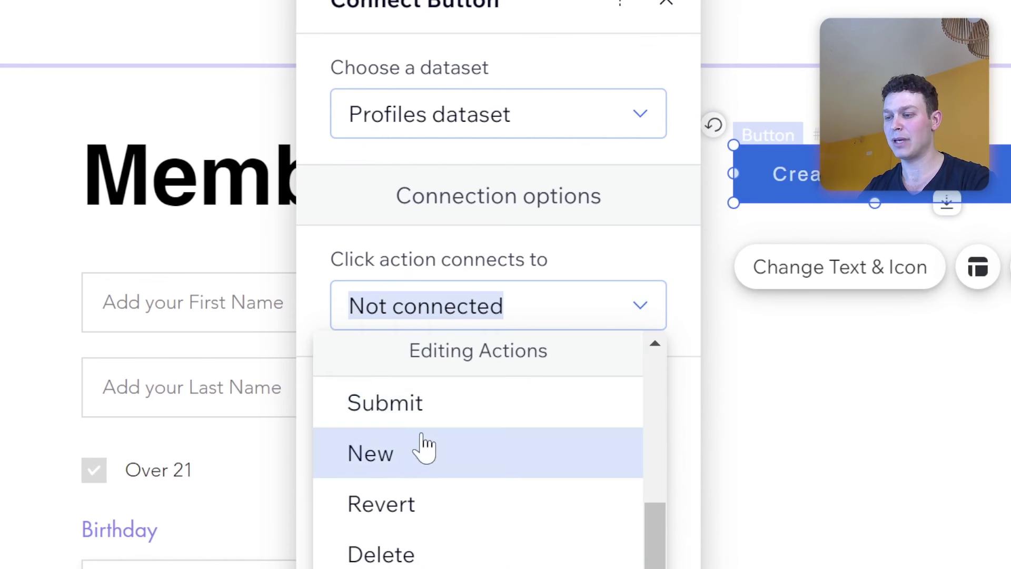
left_click(422, 456)
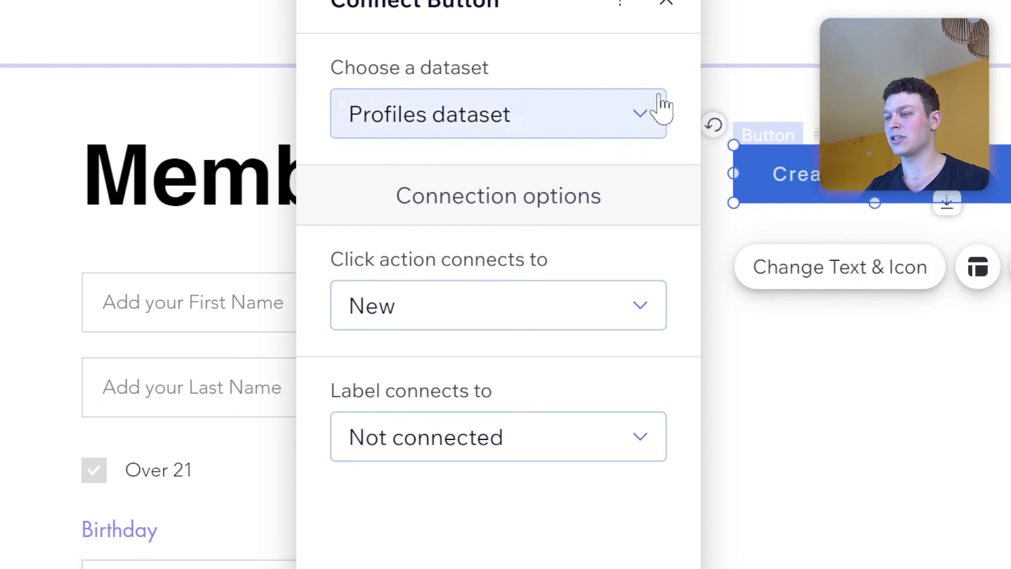
left_click(666, 3)
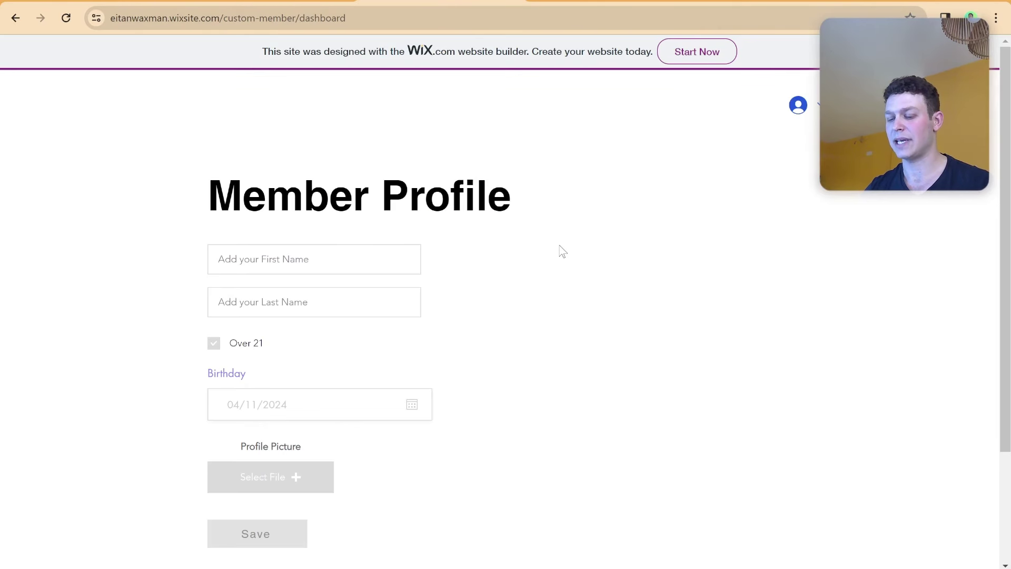
Reload the live page and enter 'test' as both first and last name.
key("ctrl+r")
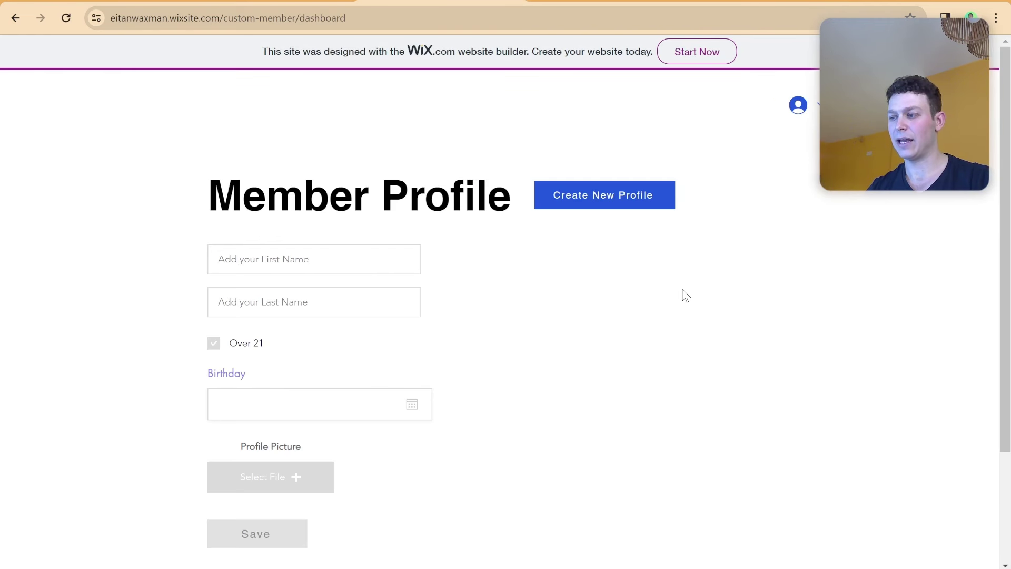
scroll(654, 248, "down", 1)
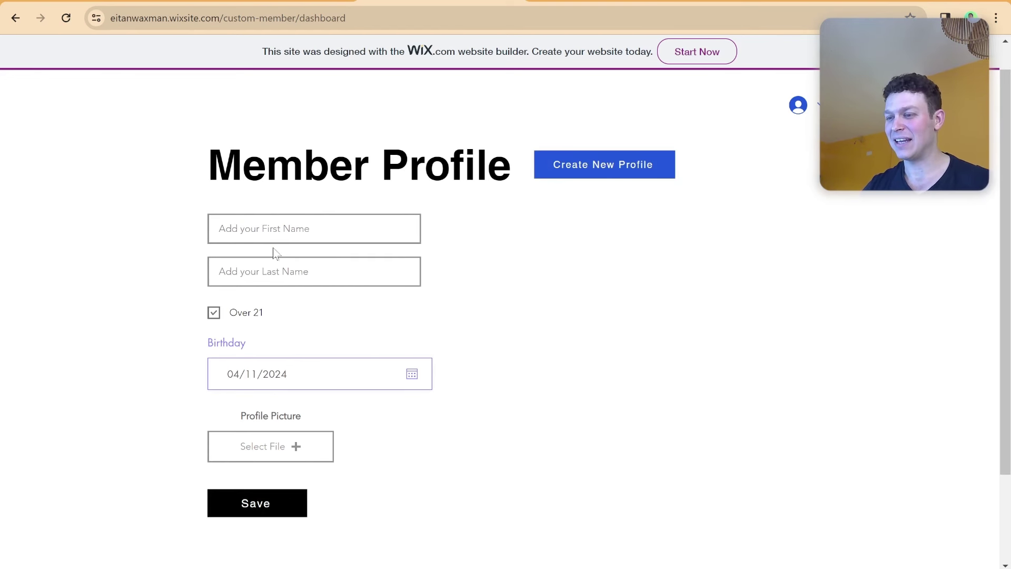
left_click(273, 228)
scroll(273, 232, "down", 2)
scroll(273, 235, "up", 3)
type("test")
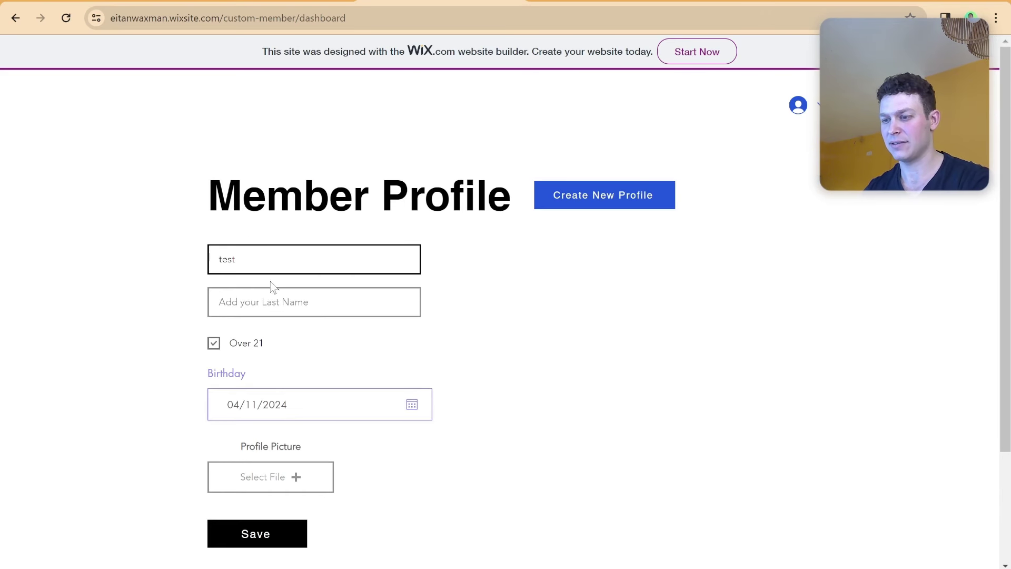
left_click(259, 300)
type("test")
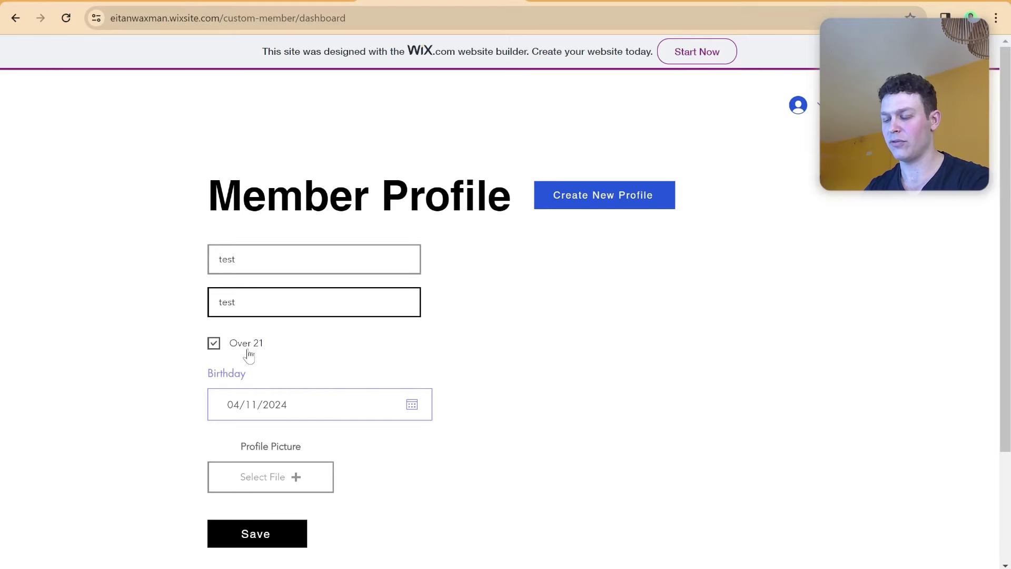
Upload the 'website 2024 (3)' image as the profile picture and save the form.
left_click(287, 476)
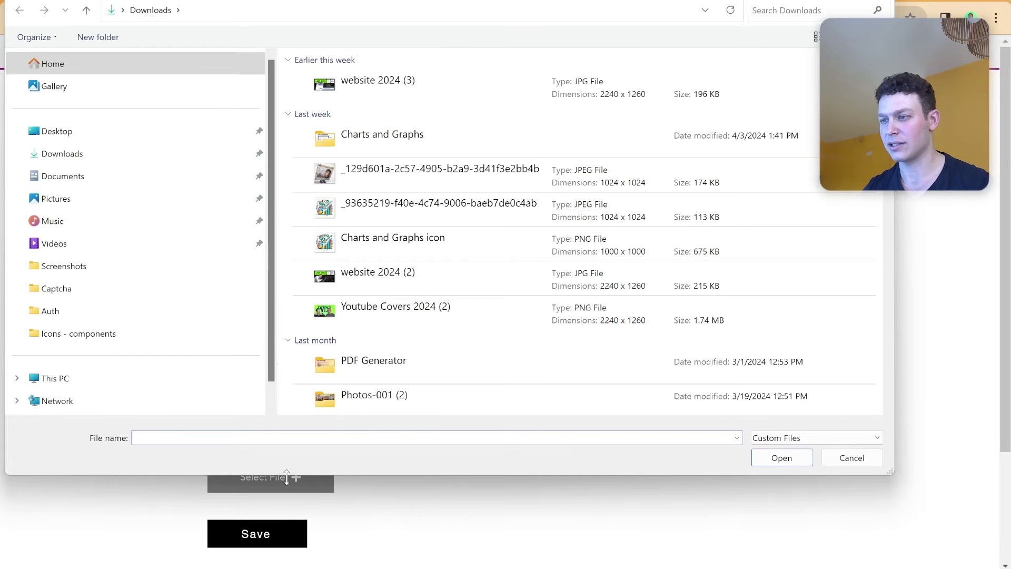
double_click(363, 100)
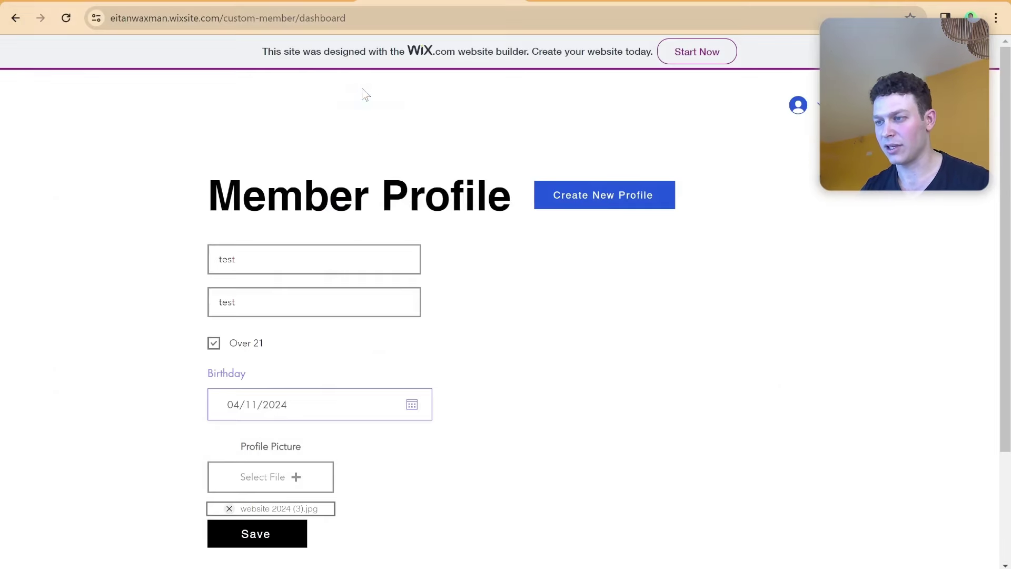
scroll(386, 228, "down", 3)
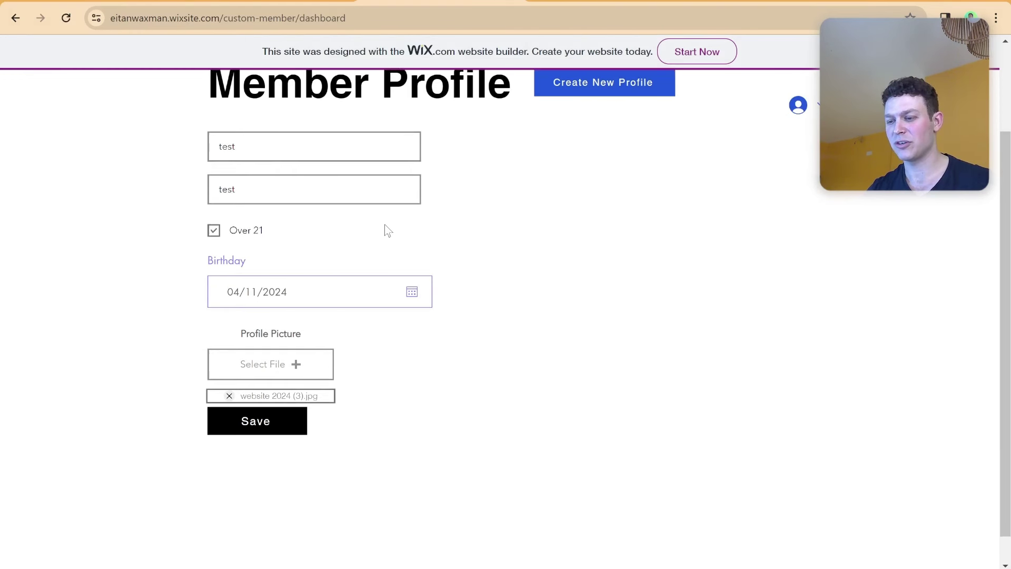
left_click(287, 400)
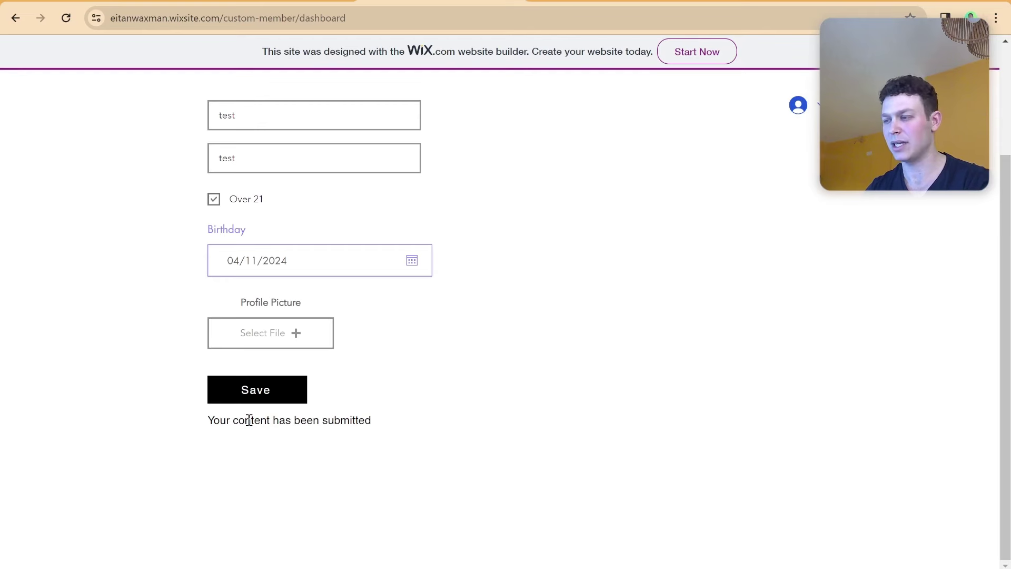
scroll(316, 414, "up", 3)
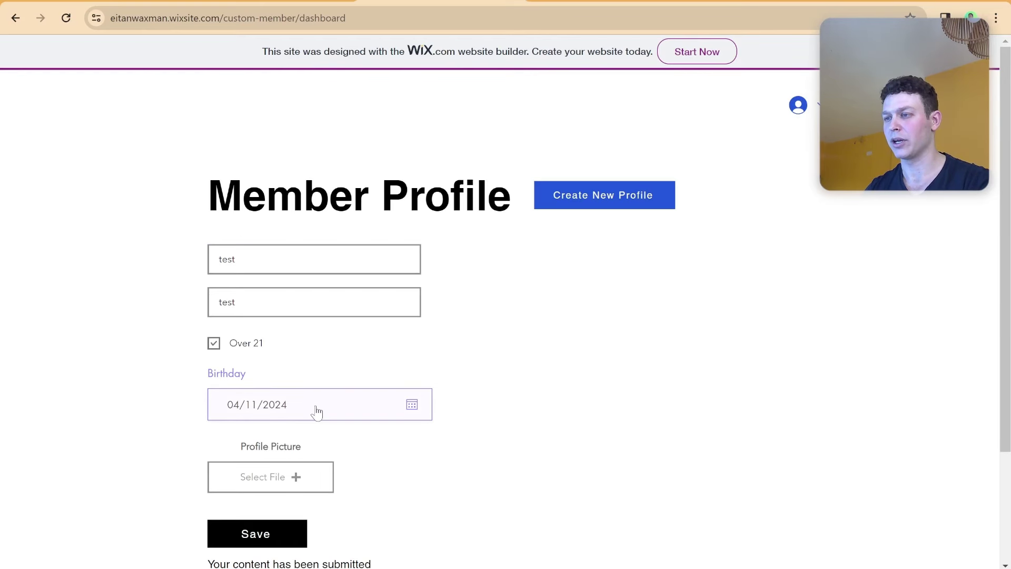
Dismiss the publish confirmation in the editor and open the Profiles collection in the CMS.
left_click(266, 3)
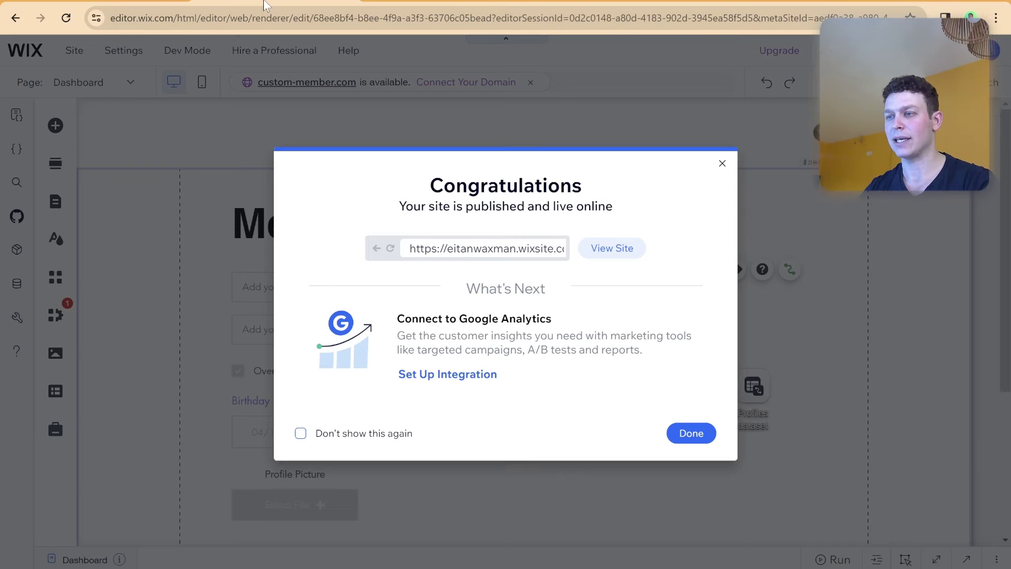
left_click(722, 163)
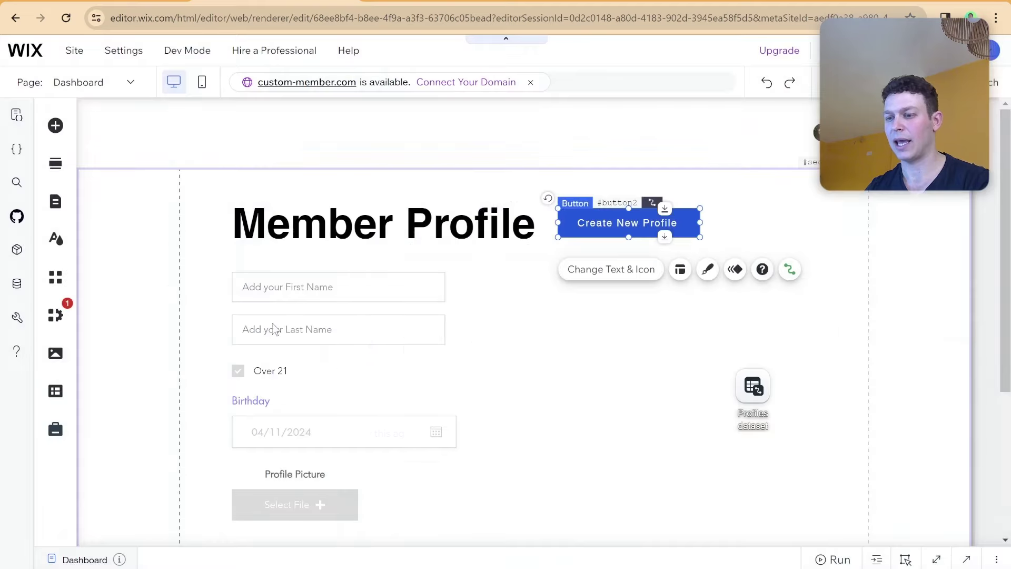
left_click(57, 395)
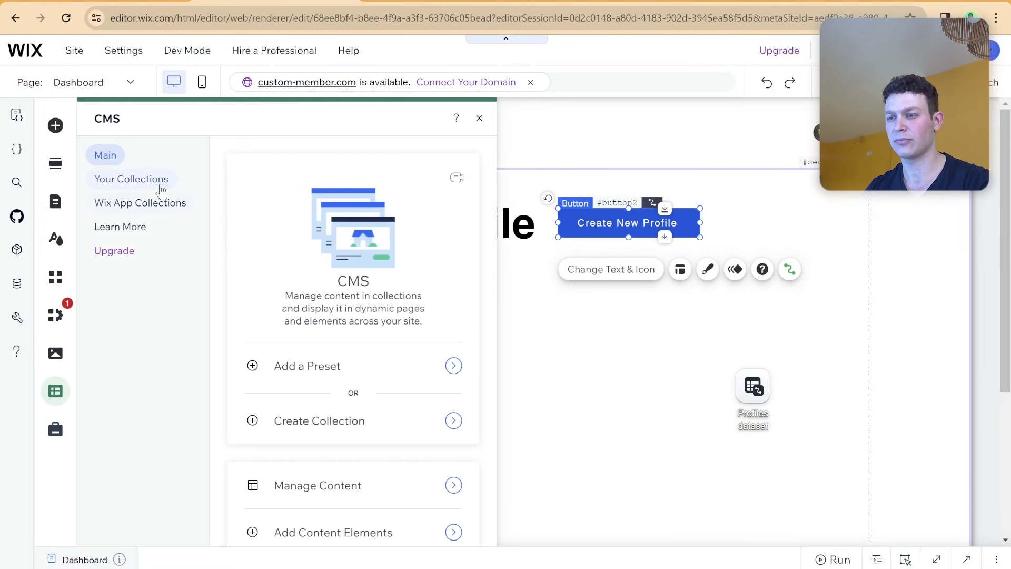
left_click(159, 182)
left_click(310, 231)
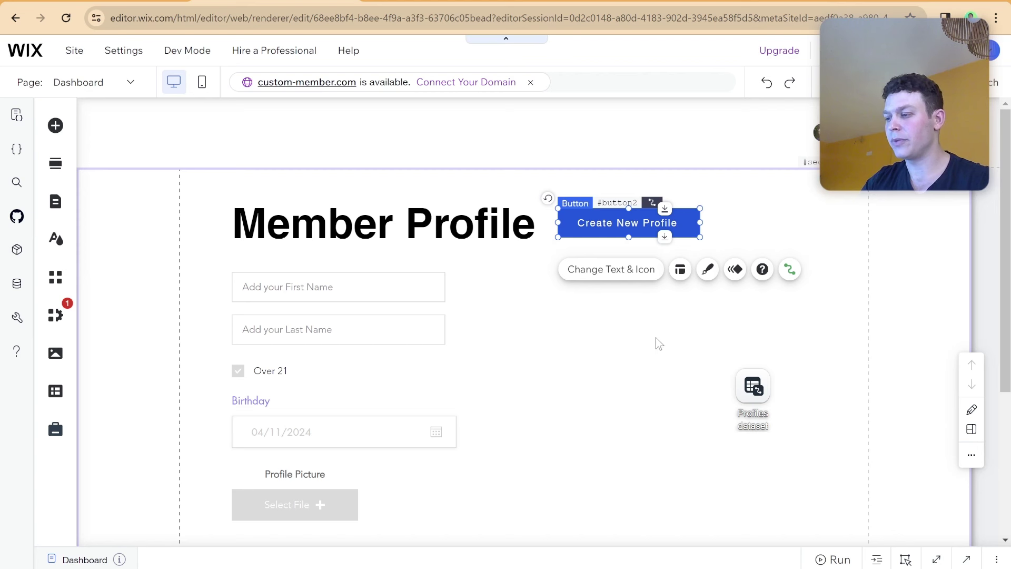
Select the Profiles dataset and the Create New Profile button, then expand the page code panel.
scroll(663, 348, "down", 1)
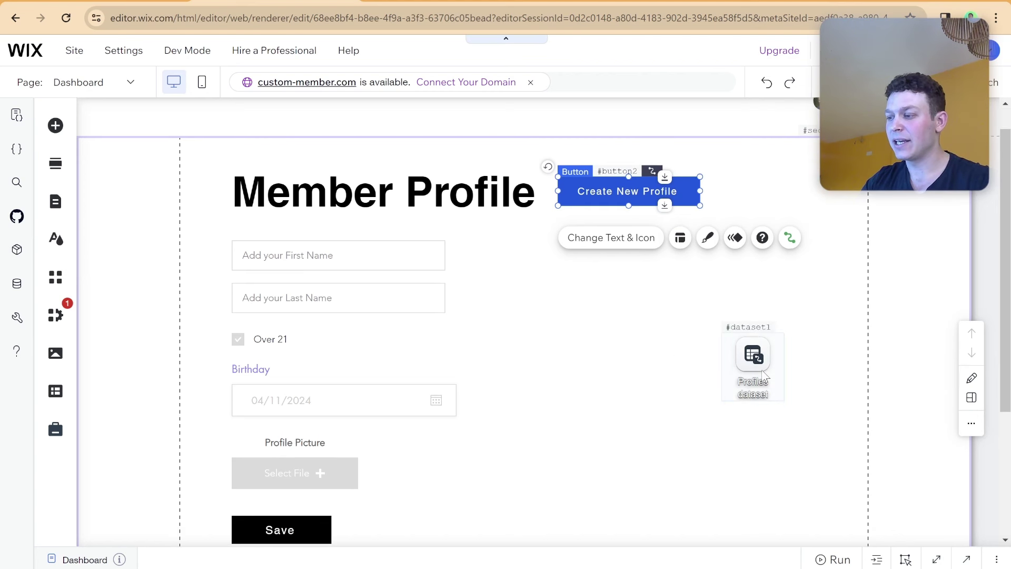
left_click(752, 355)
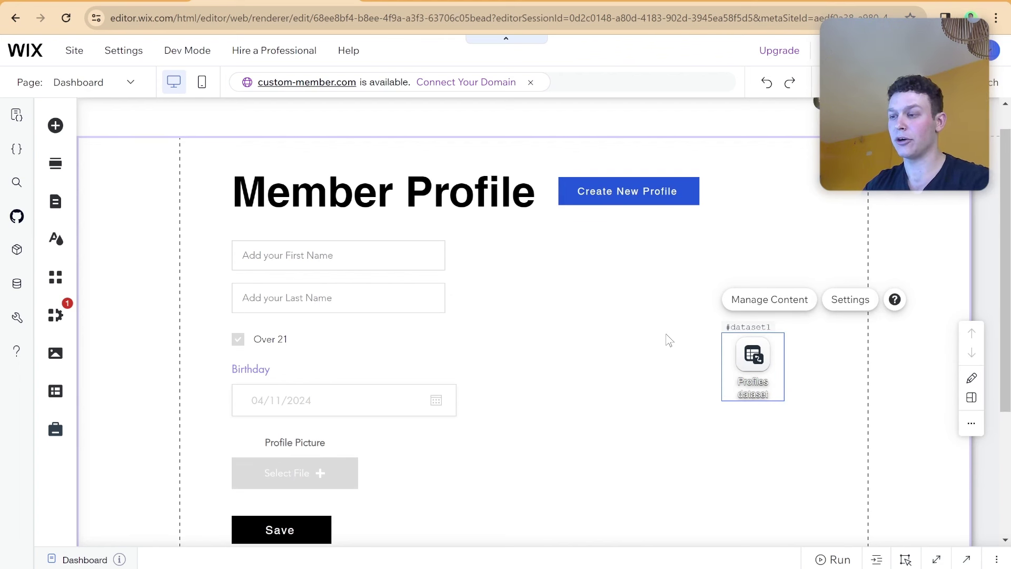
left_click(602, 192)
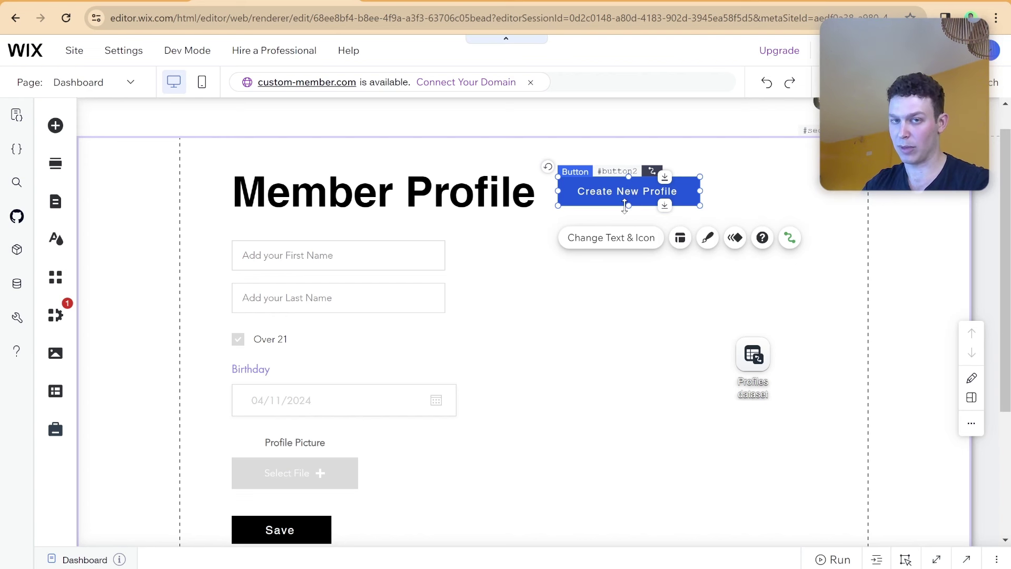
scroll(625, 201, "down", 2)
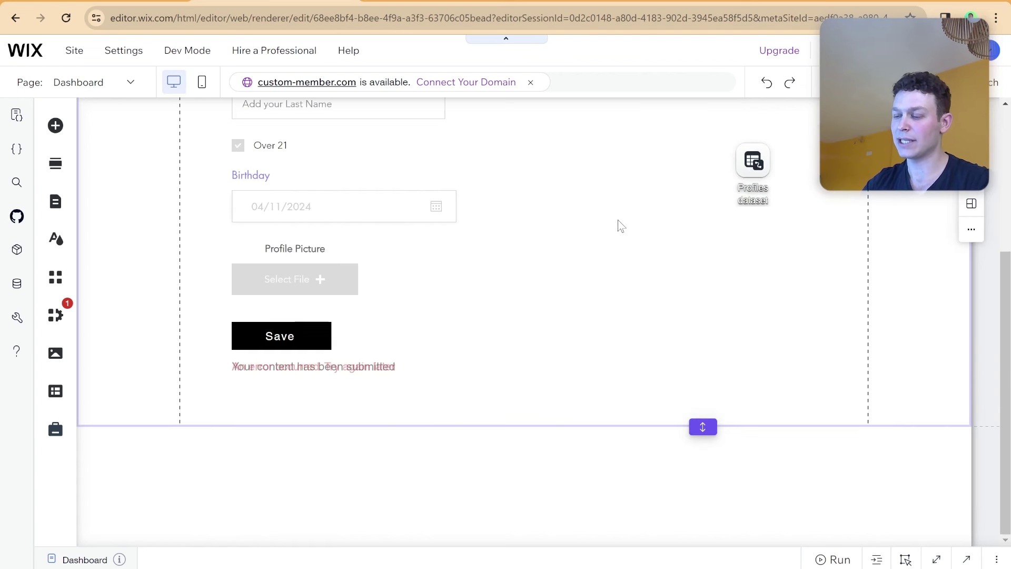
scroll(620, 226, "up", 2)
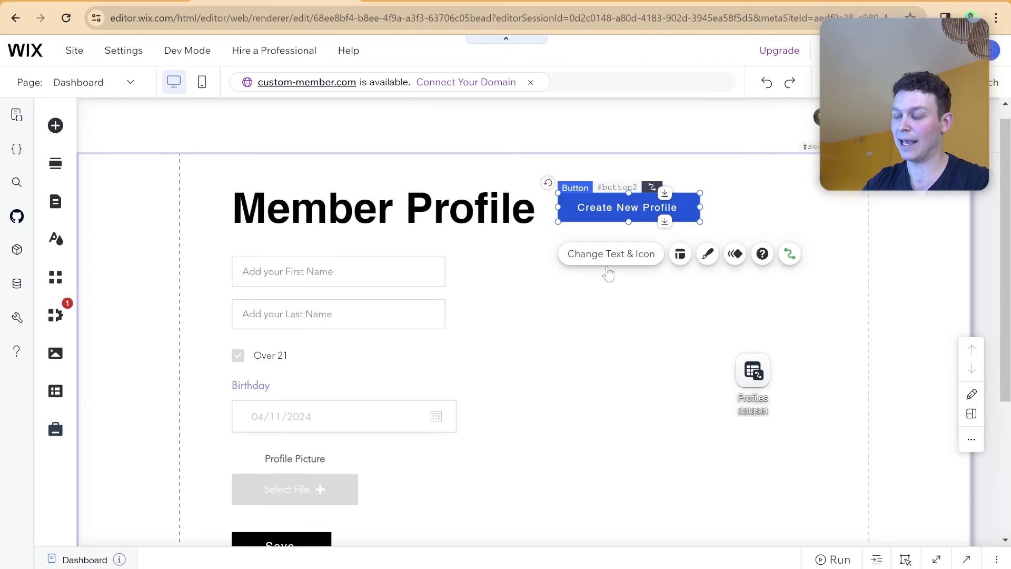
left_click(524, 558)
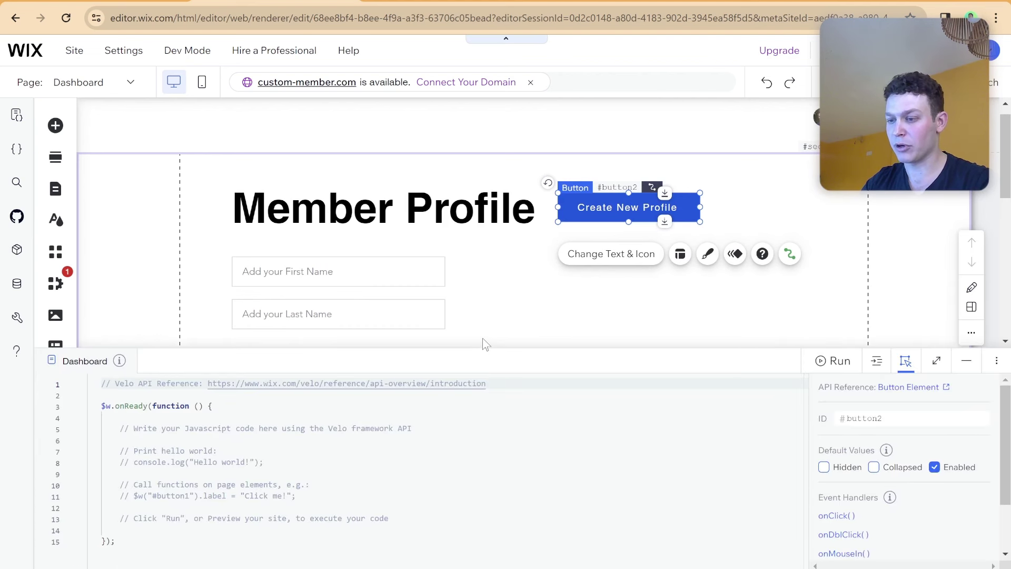
Enlarge the code panel and delete the reference-link line and the template comment lines 4–12.
left_click_drag(478, 343, 480, 257)
double_click(396, 293)
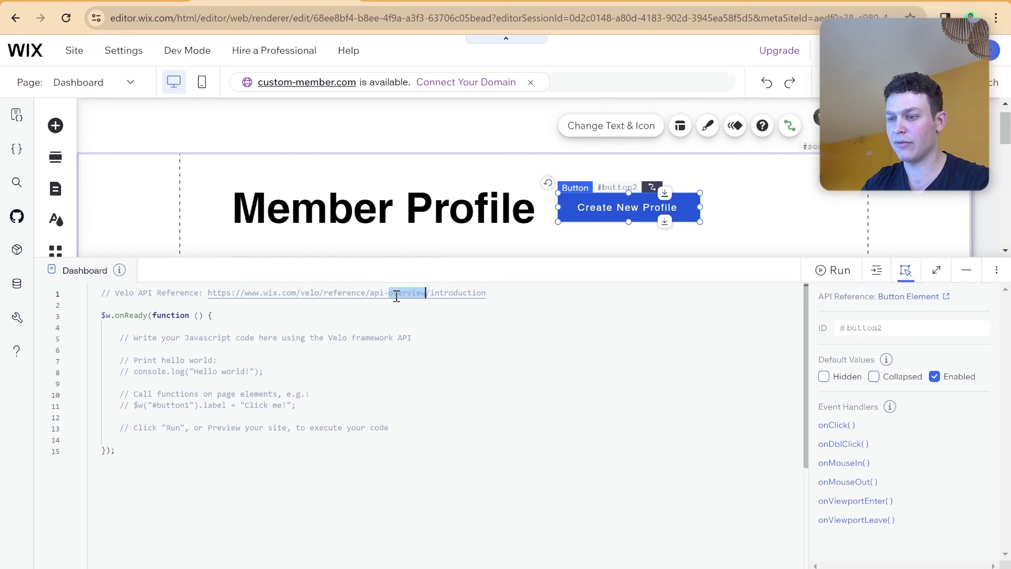
triple_click(397, 293)
key("BackSpace")
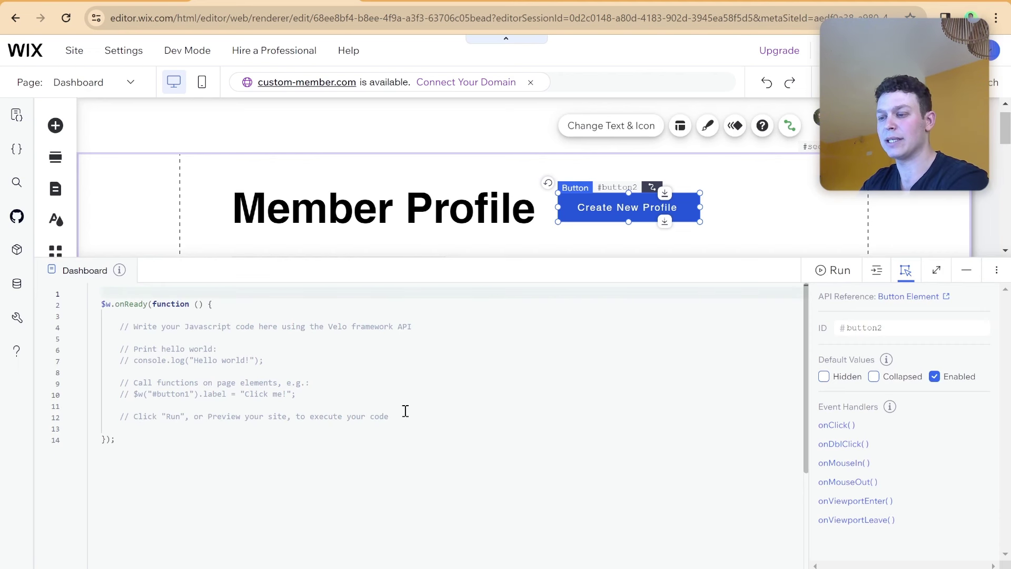
left_click_drag(406, 410, 108, 328)
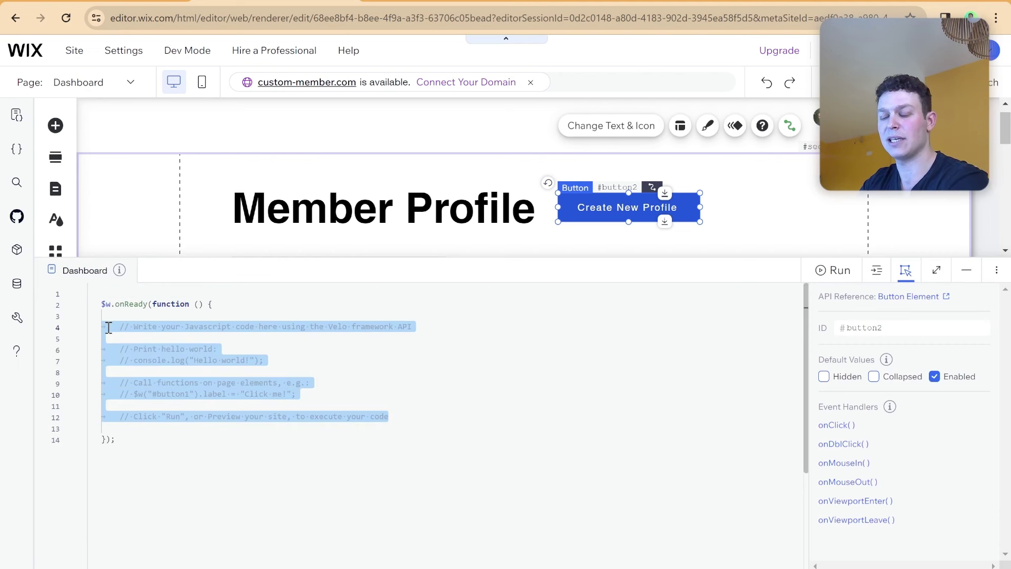
key("BackSpace")
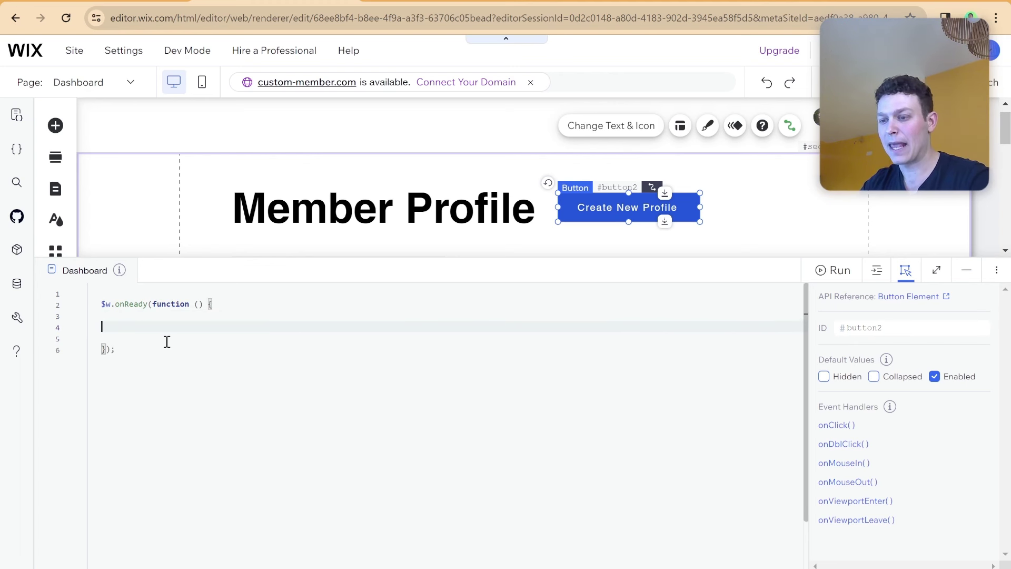
Rename the Create New Profile button's ID from button2 to crateNewProfileButton.
left_click(387, 280)
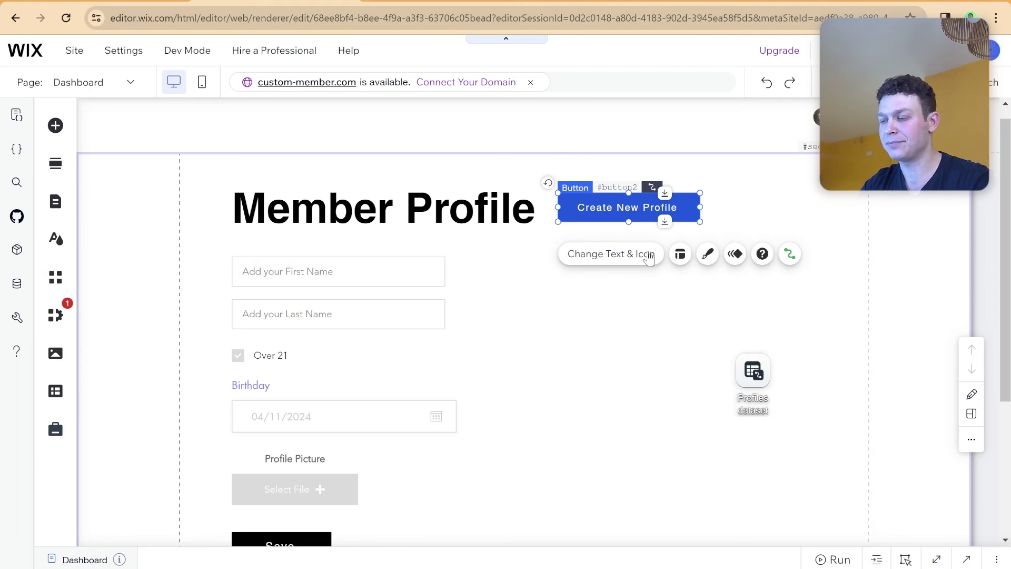
left_click(640, 558)
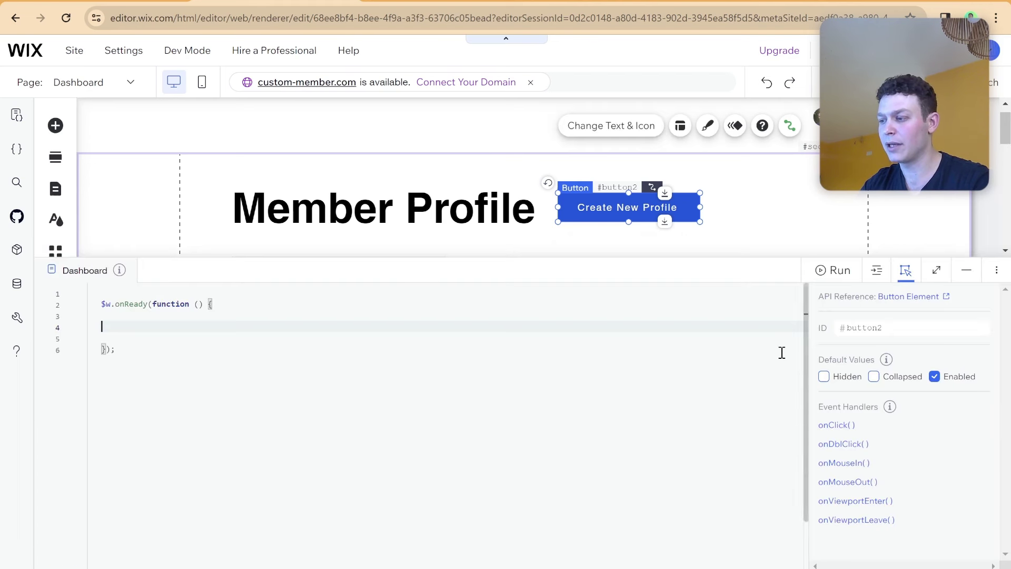
double_click(857, 321)
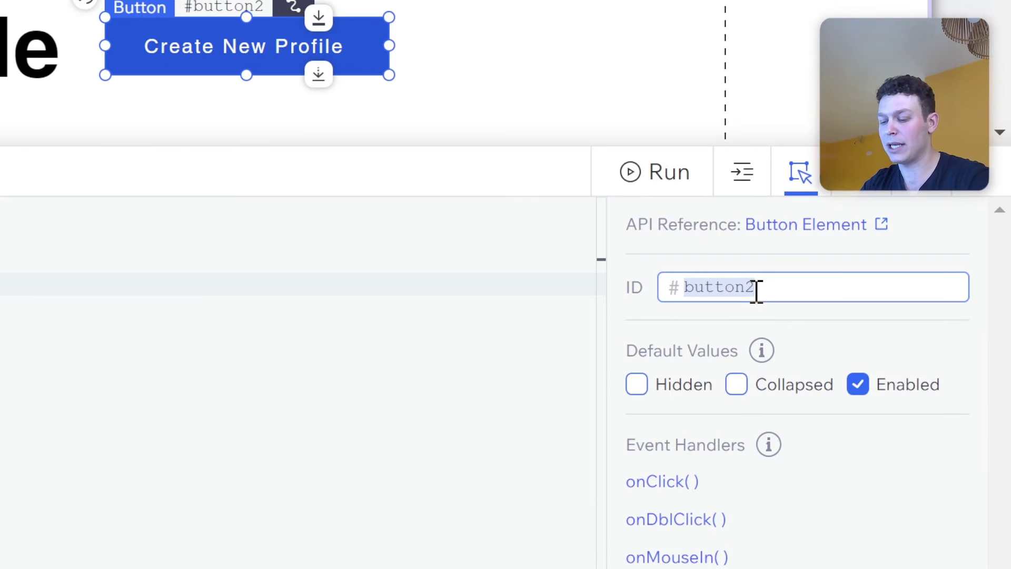
type("crateNew")
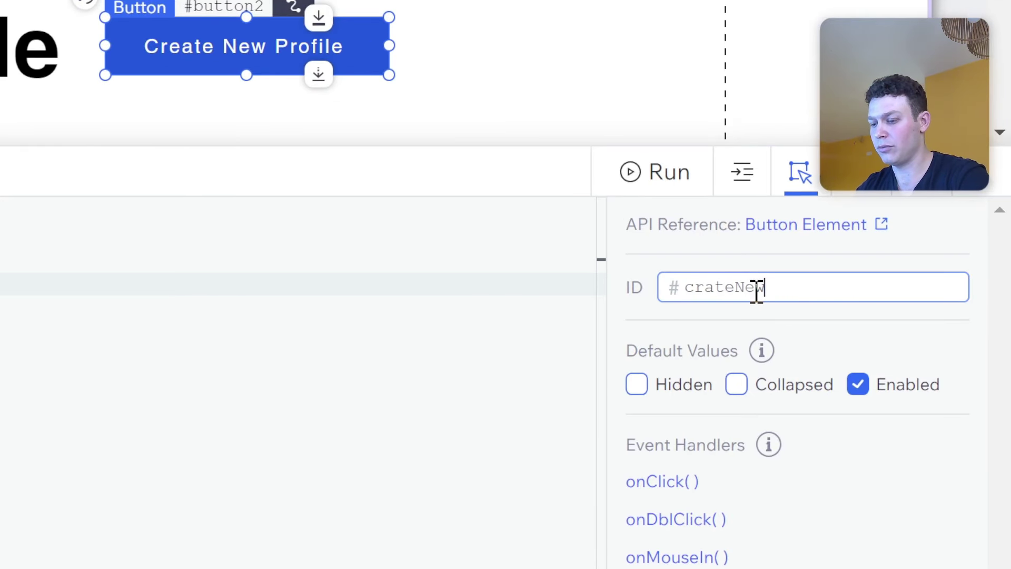
type("ProfileButto")
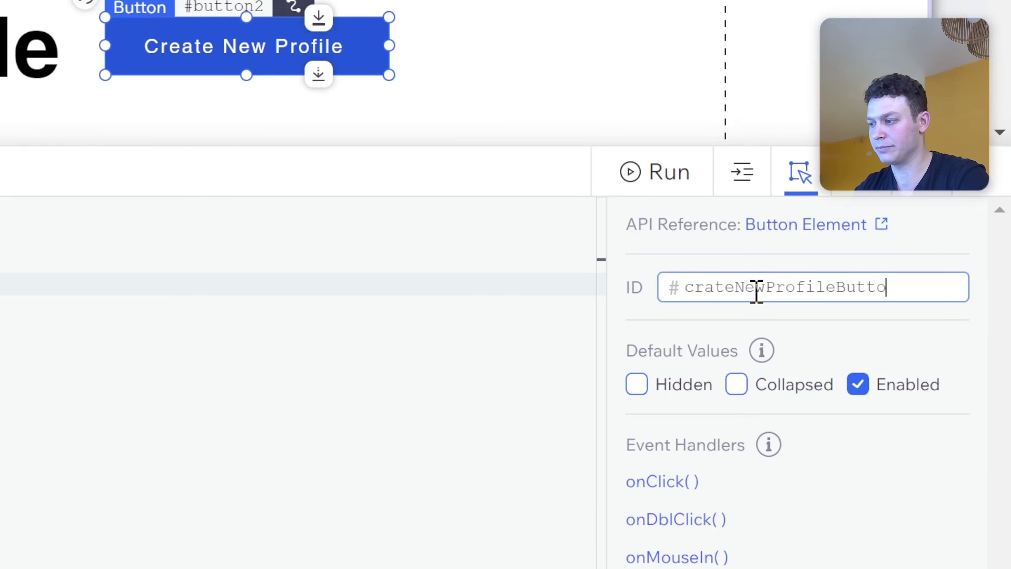
type("n")
key("Return")
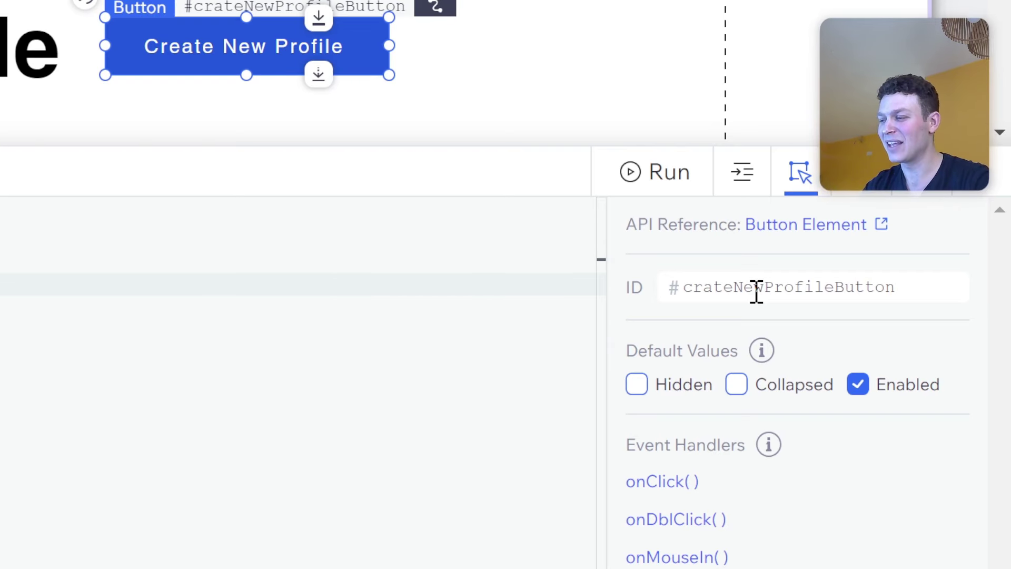
Change the Profiles dataset's ID from dataset1 to profilesDataset in its properties.
left_click(770, 279)
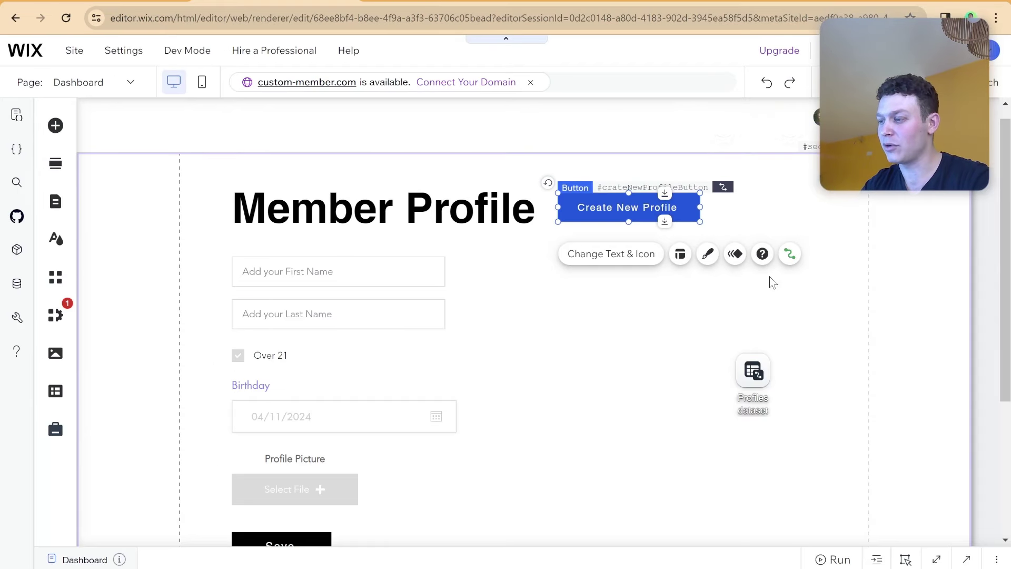
left_click(770, 376)
left_click(770, 559)
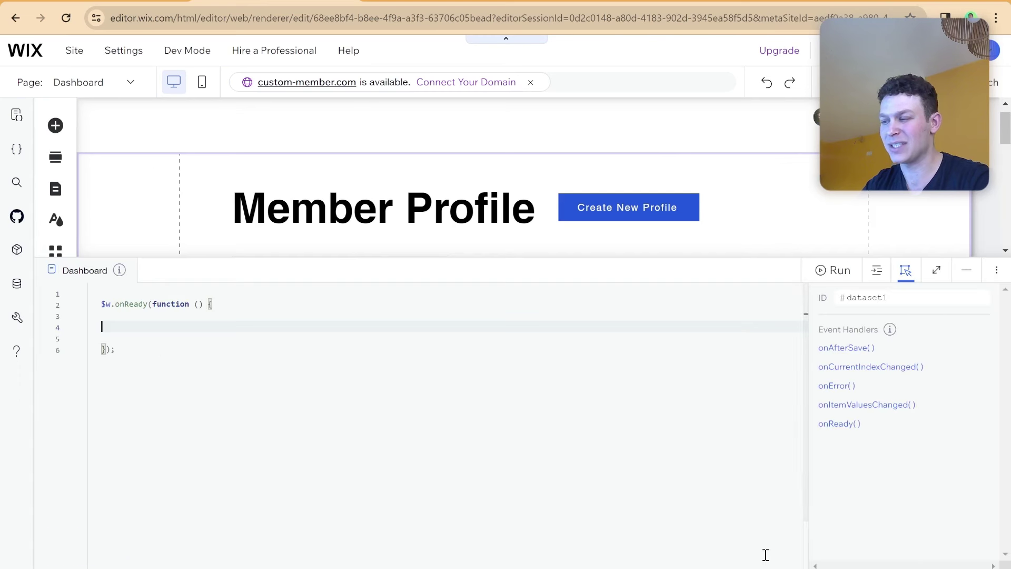
double_click(878, 298)
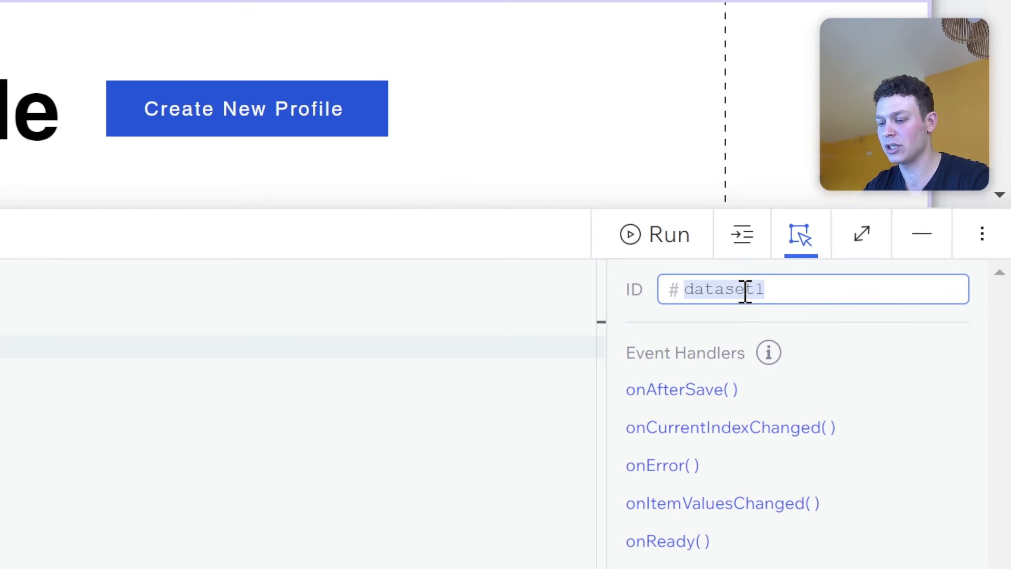
type("profiles")
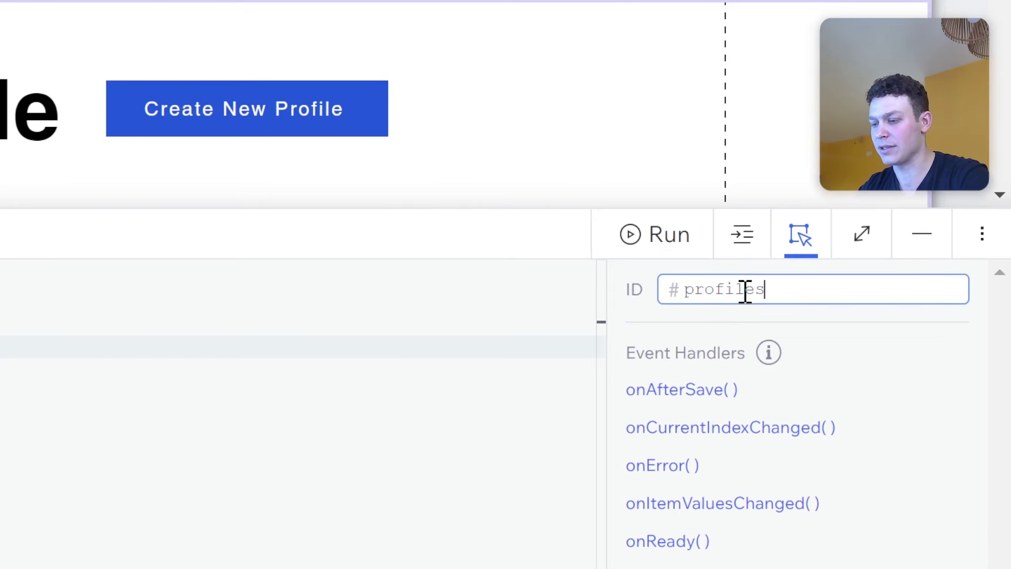
type("Dataset")
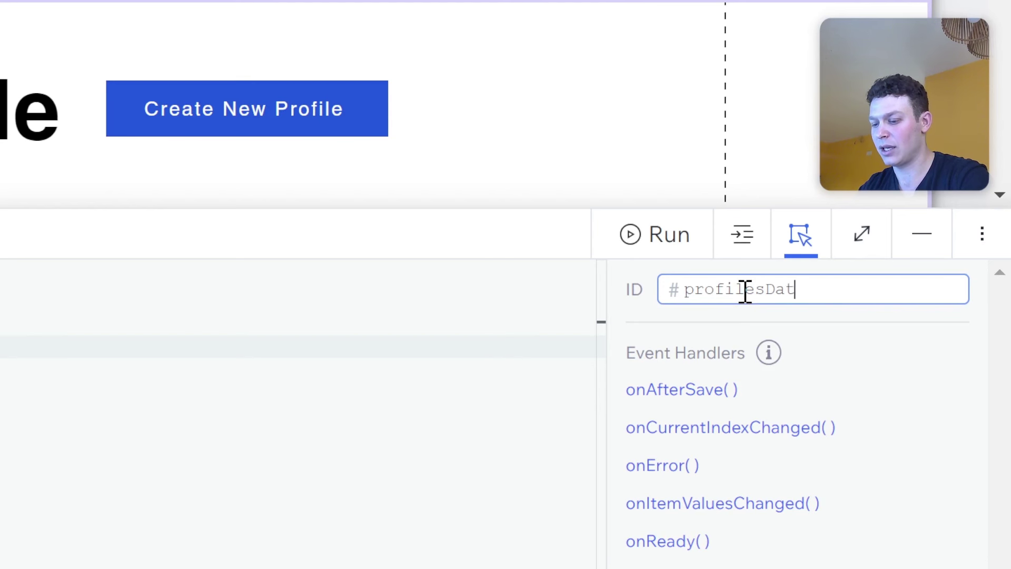
key("Return")
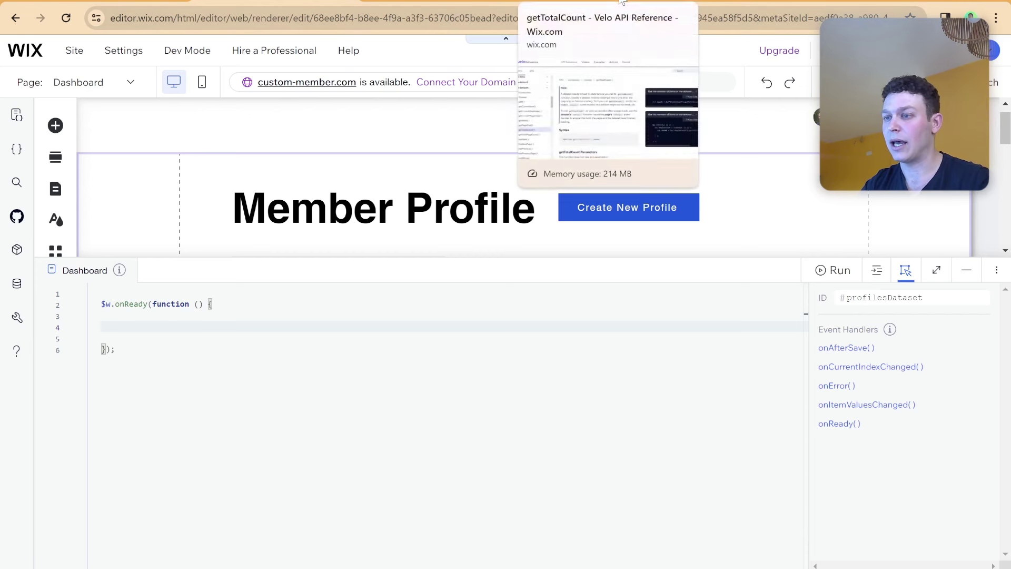
left_click(620, 4)
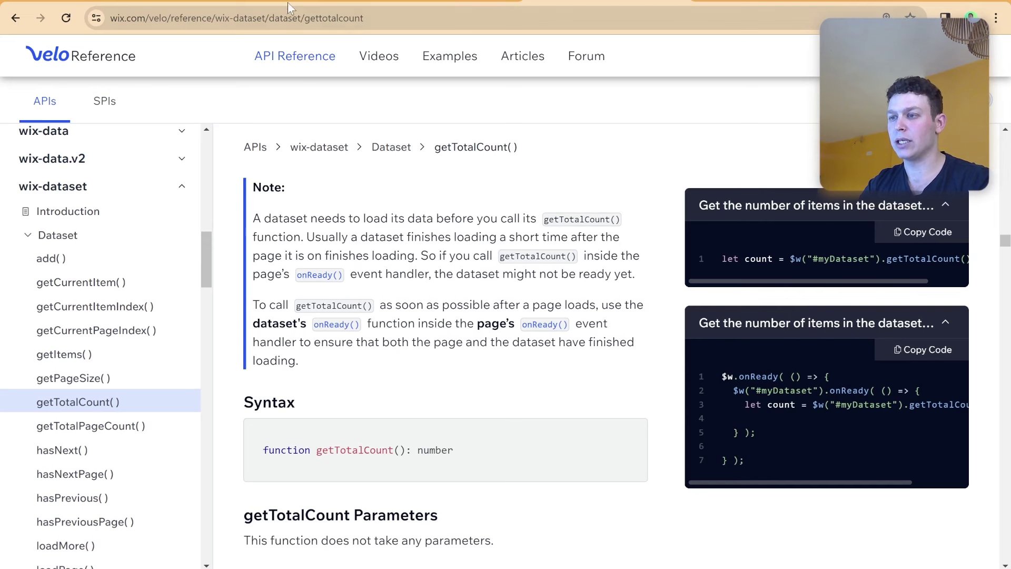
left_click(291, 7)
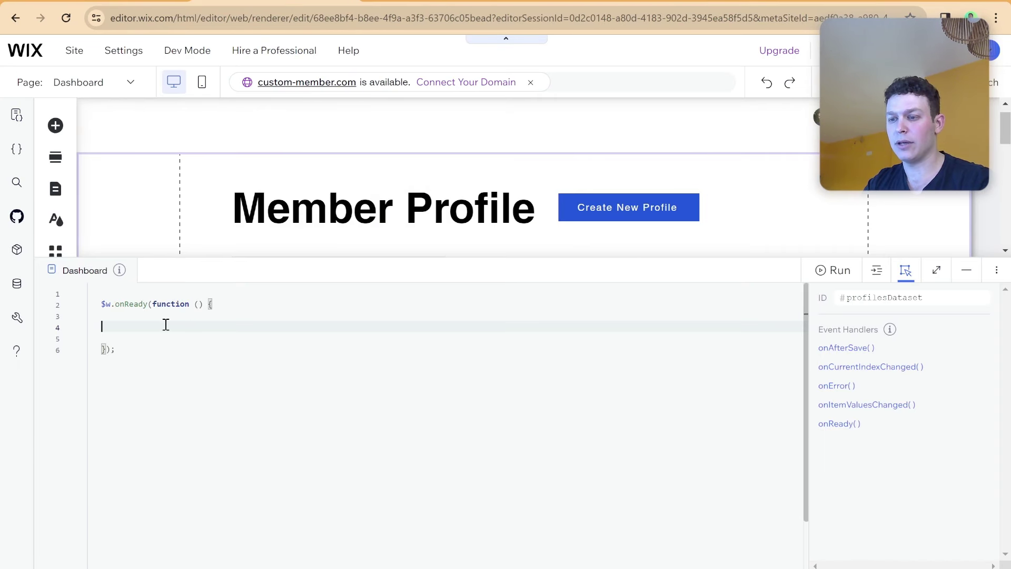
Remove the blank lines inside $w.onReady and add a new line below the block.
left_click(157, 350)
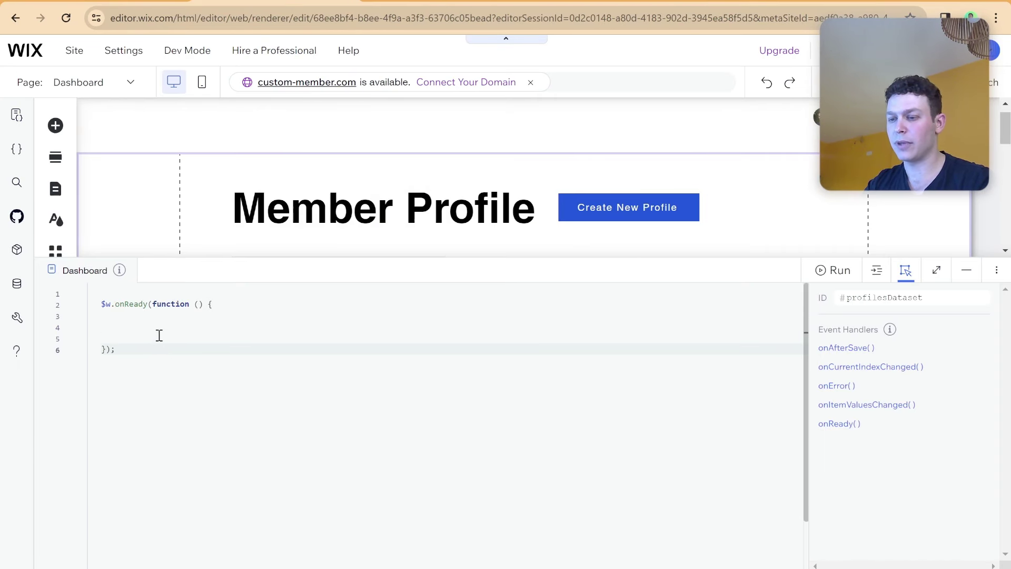
left_click(158, 329)
key("BackSpace")
key("BackSpace")
key("Up")
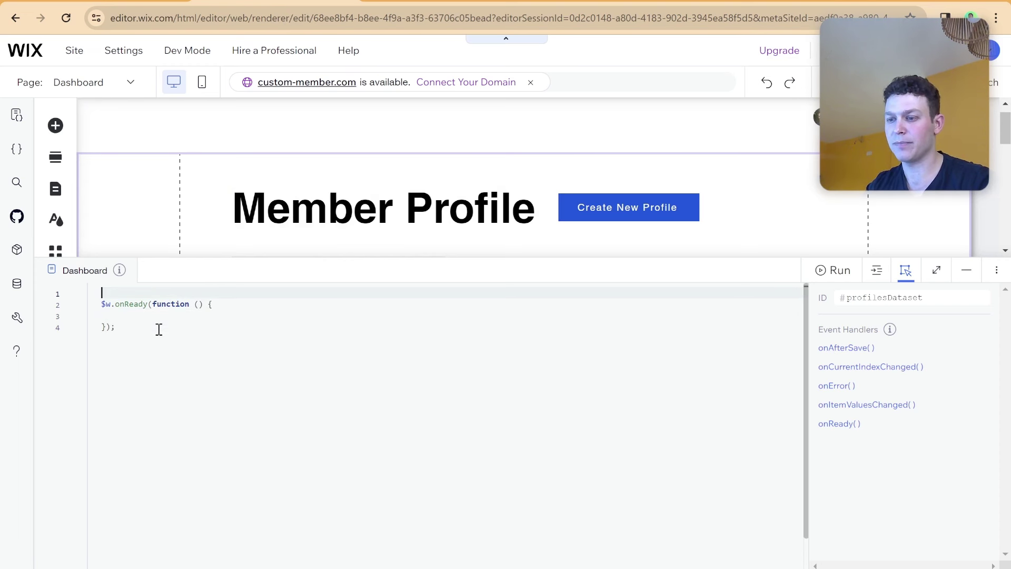
key("Down")
key("Down")
key("Down")
key("Return")
key("Return")
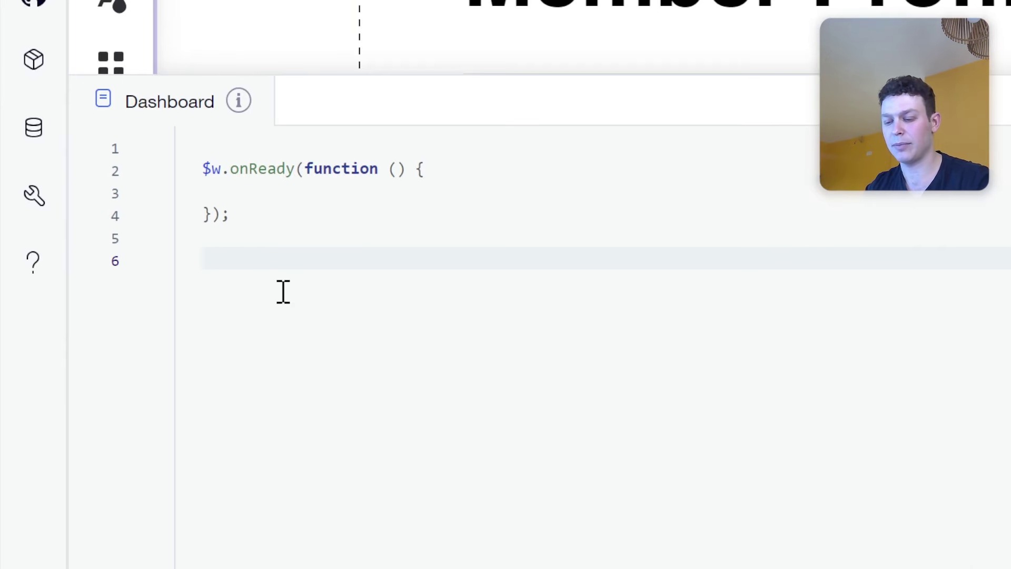
Insert a function snippet named checkIfMemberHasProfile and delete its params placeholder.
type("fun")
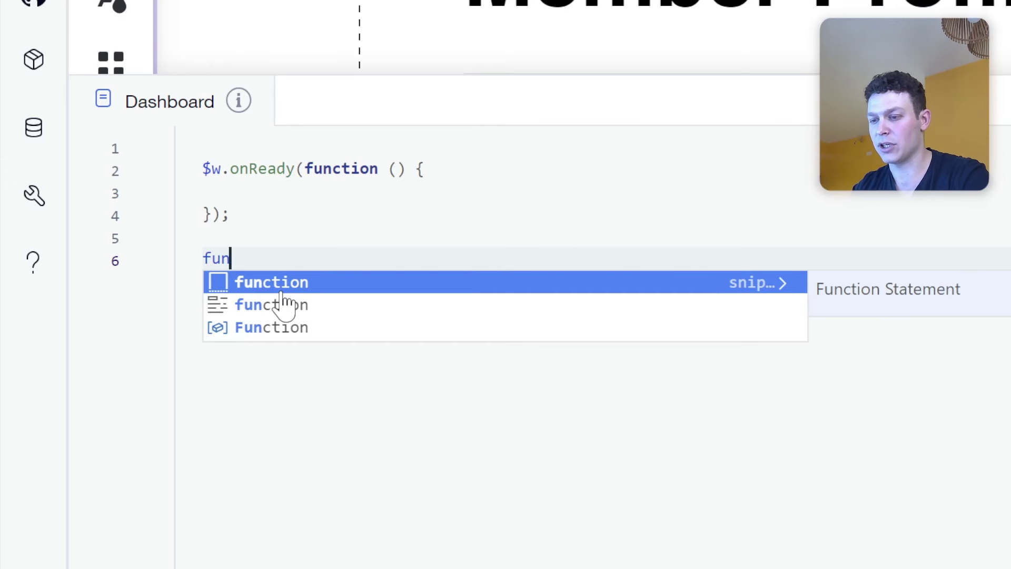
key("Return")
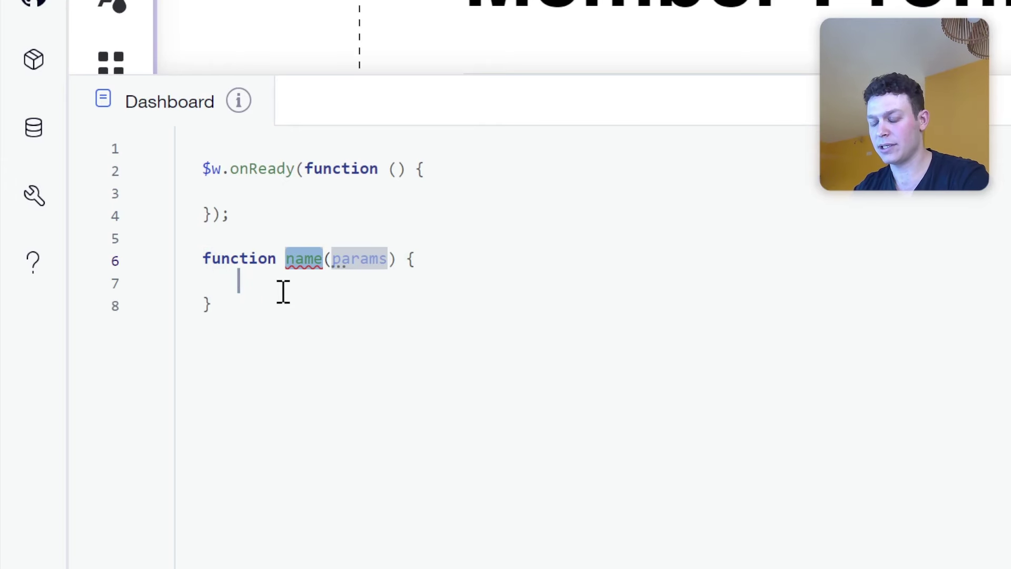
type("check")
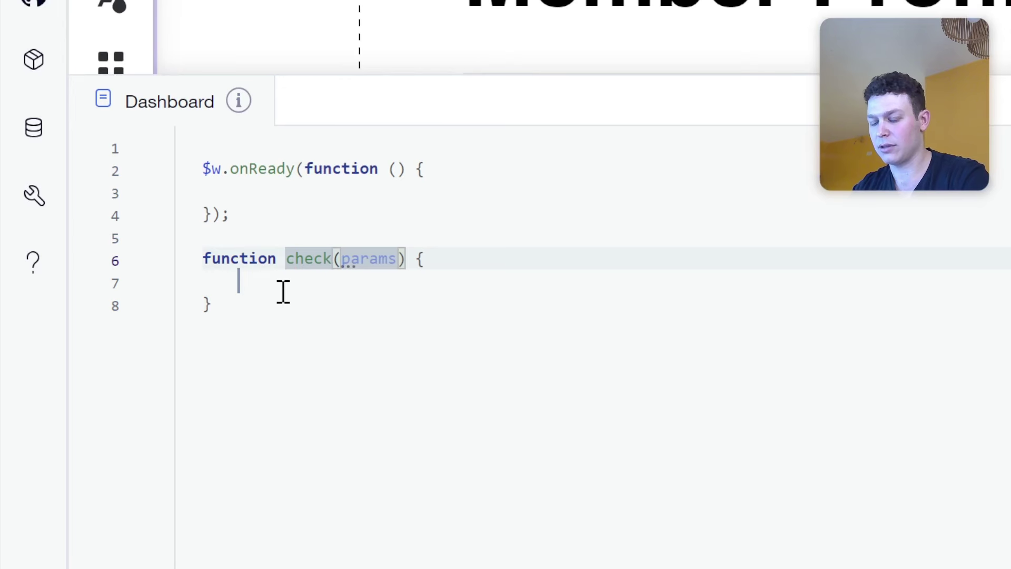
type("IfMember")
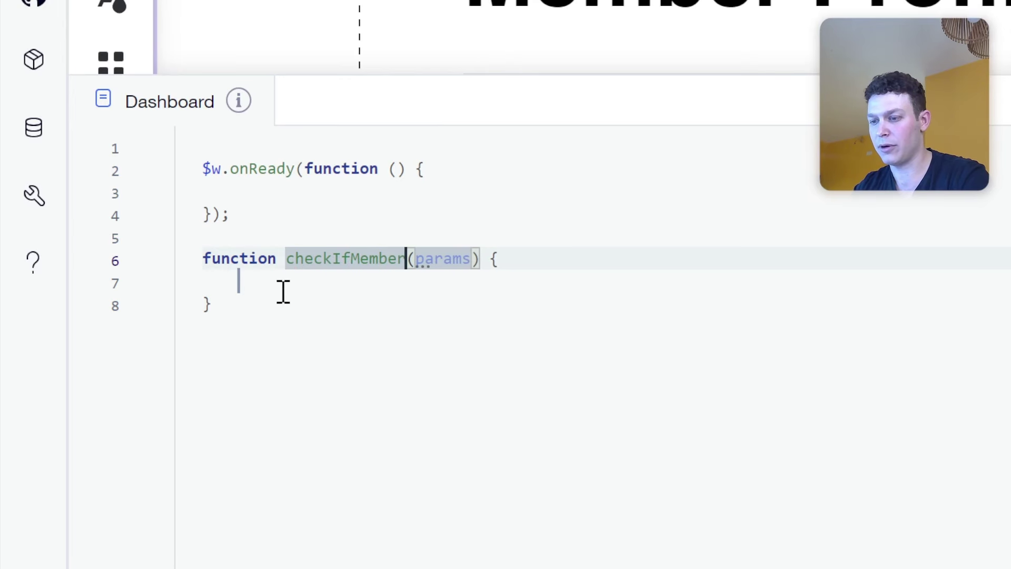
type("HasProfile")
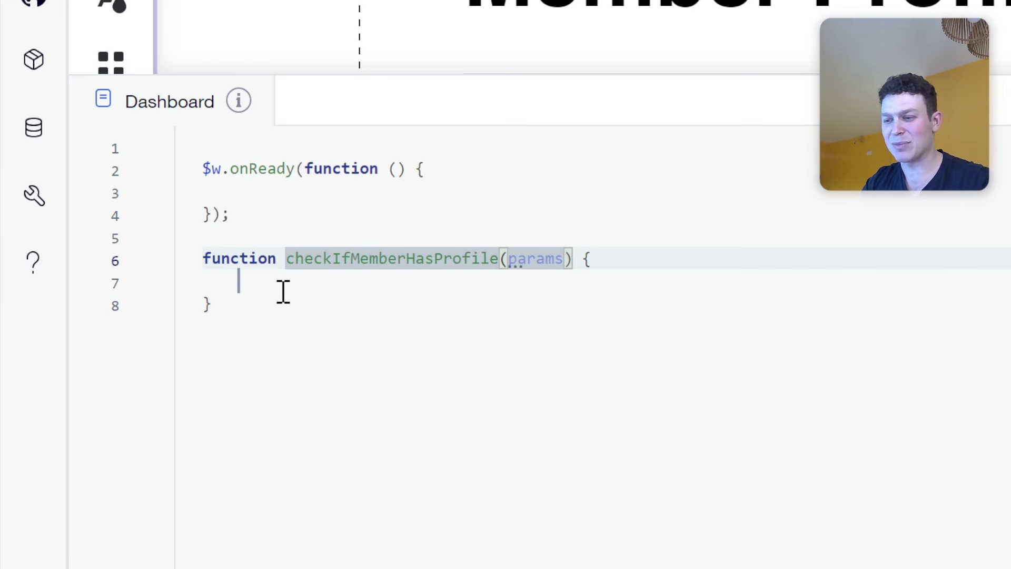
double_click(559, 263)
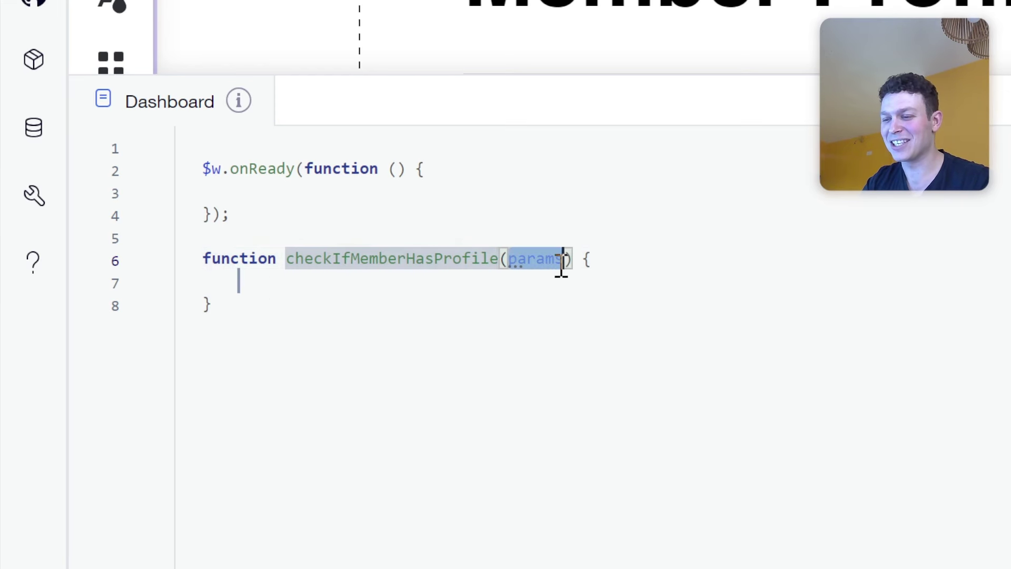
key("BackSpace")
left_click(472, 296)
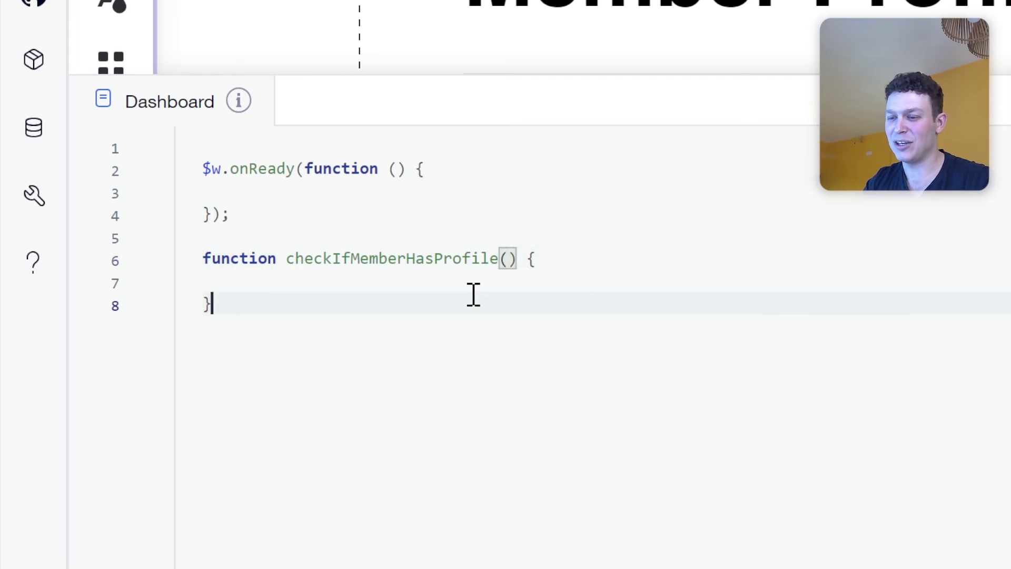
left_click(475, 286)
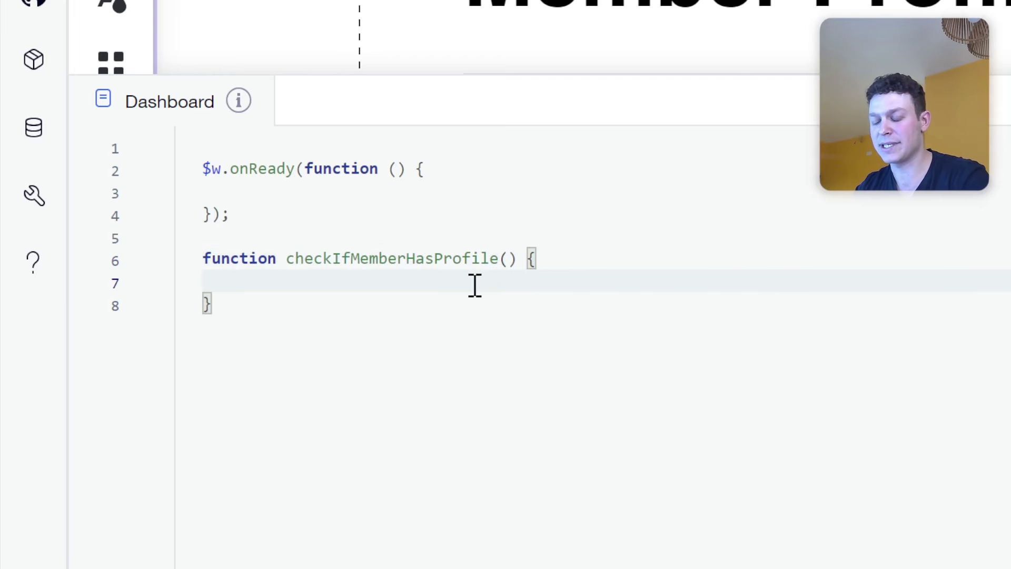
Add $w("#profilesDataset").onReady(()=>{ }) inside checkIfMemberHasProfile.
type("$w(\"#")
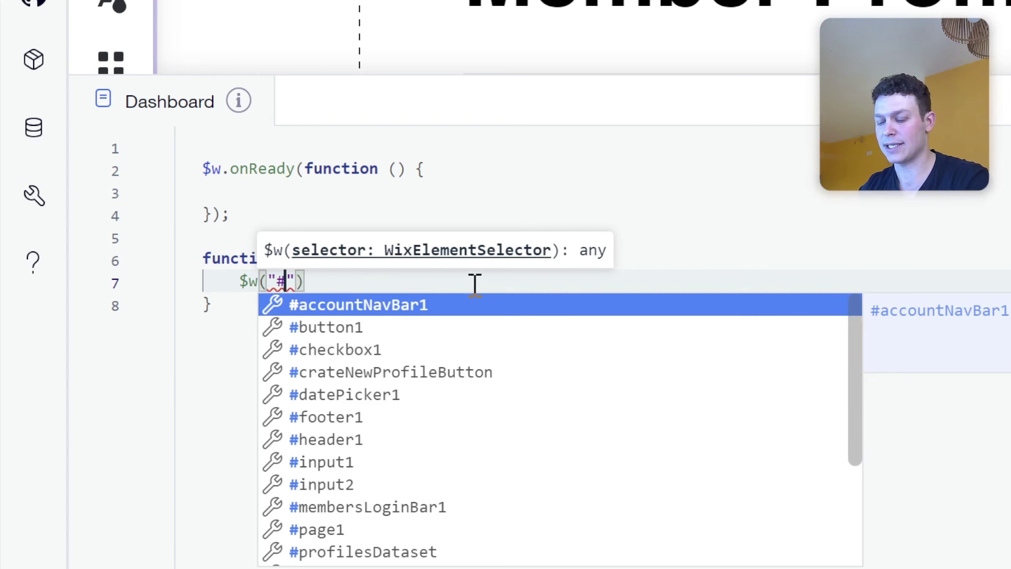
type("pr")
key("Return")
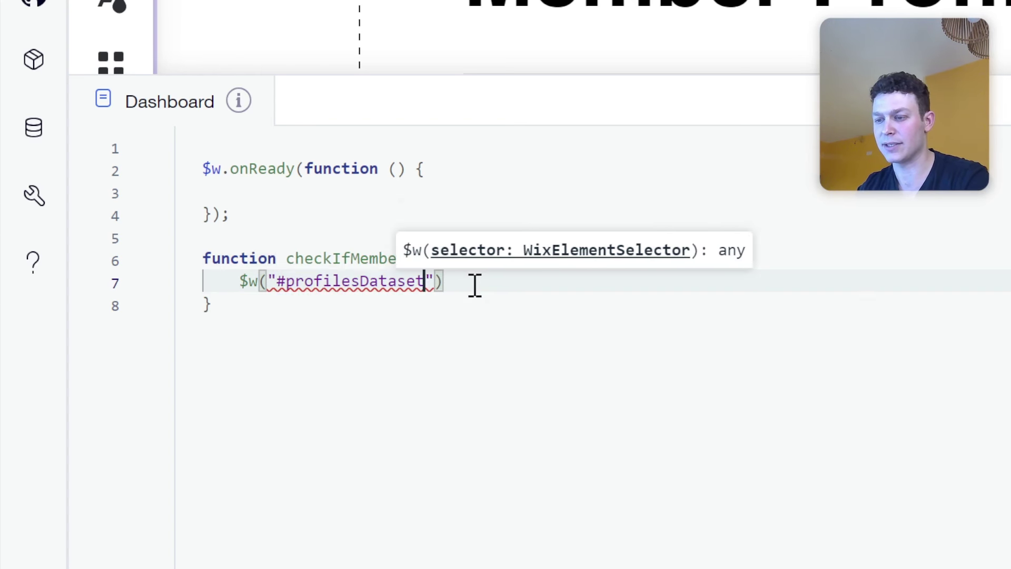
key("End")
type(".on")
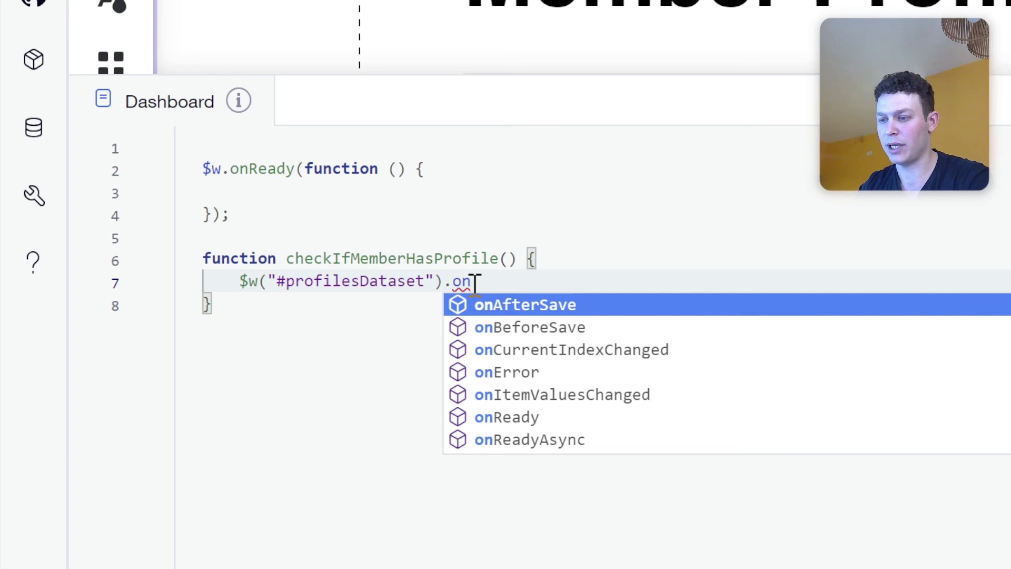
type("Re")
key("Return")
type("((")
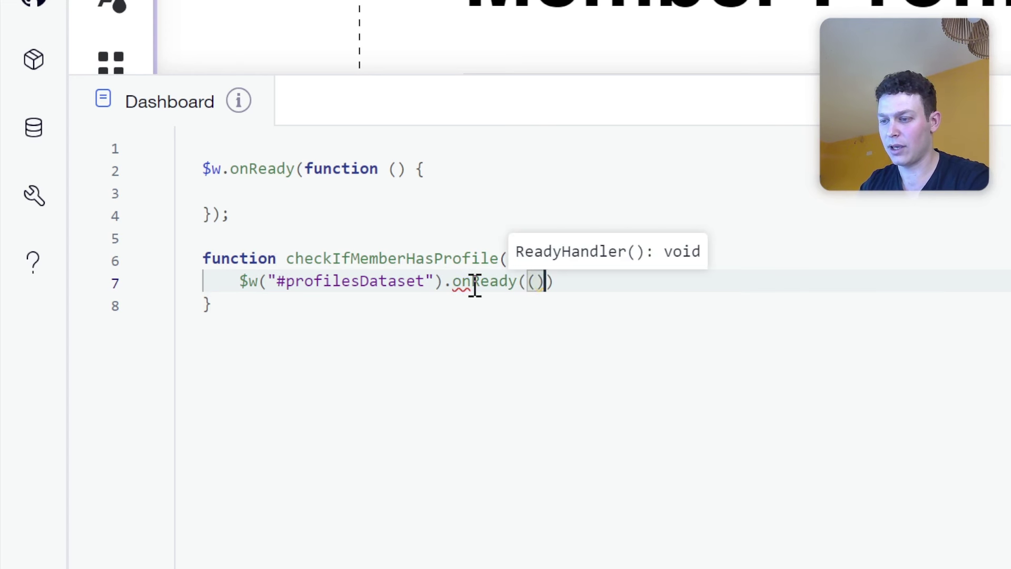
type(")=>{")
key("Return")
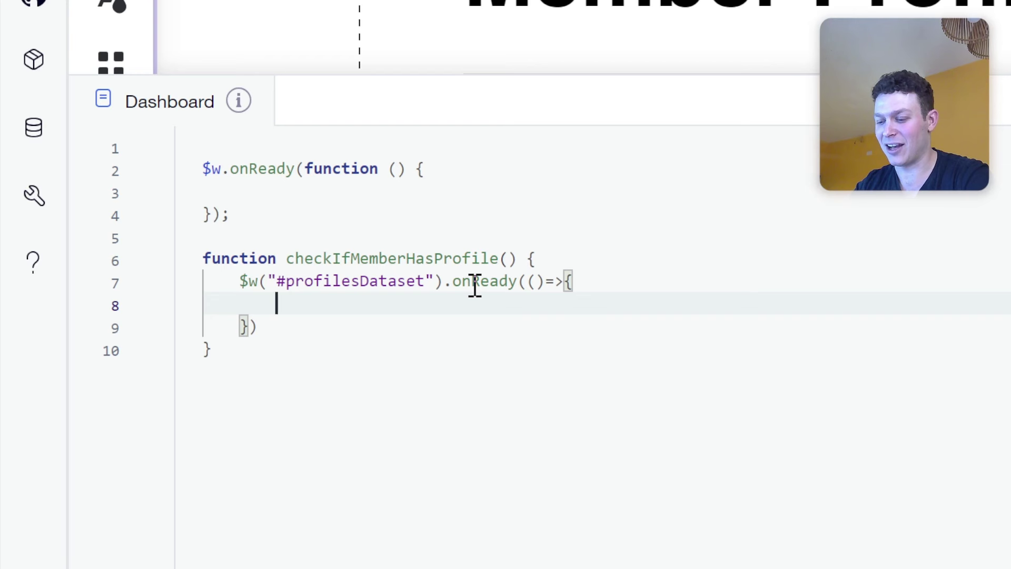
Write const count = $w("#profilesDataset").getTotalCount(); inside the onReady callback.
type("const coun")
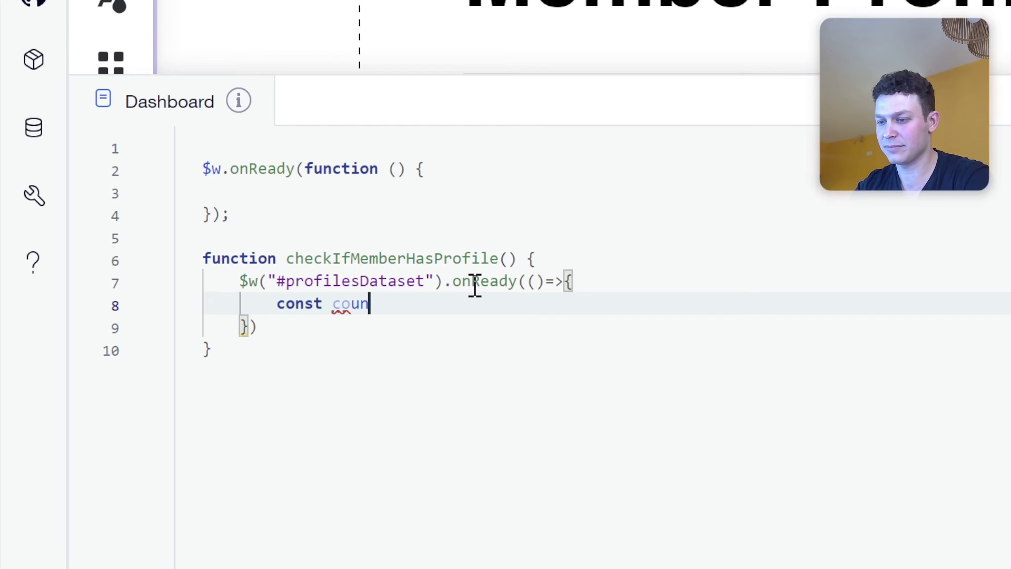
type("t = ")
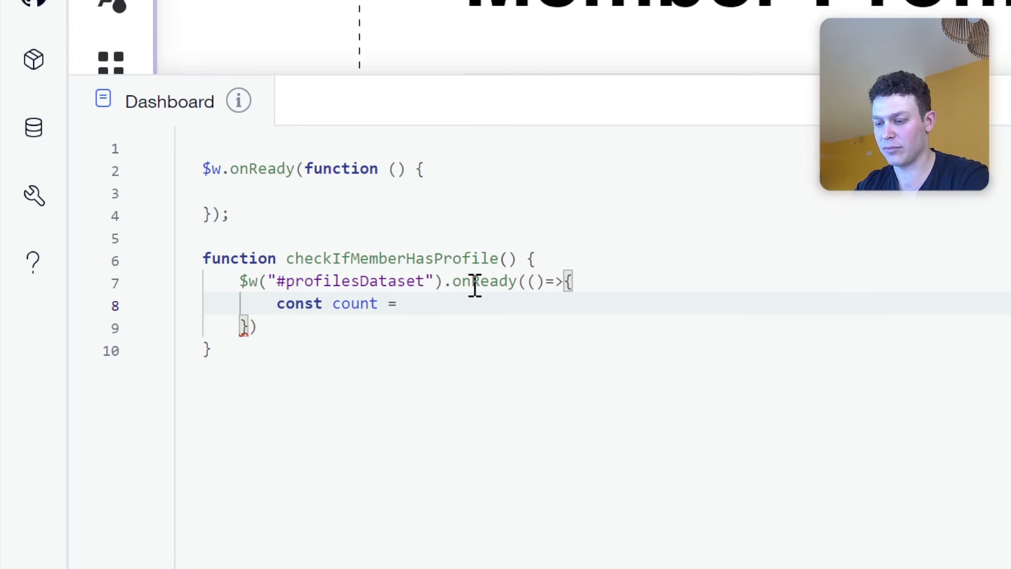
type("$w(\"#")
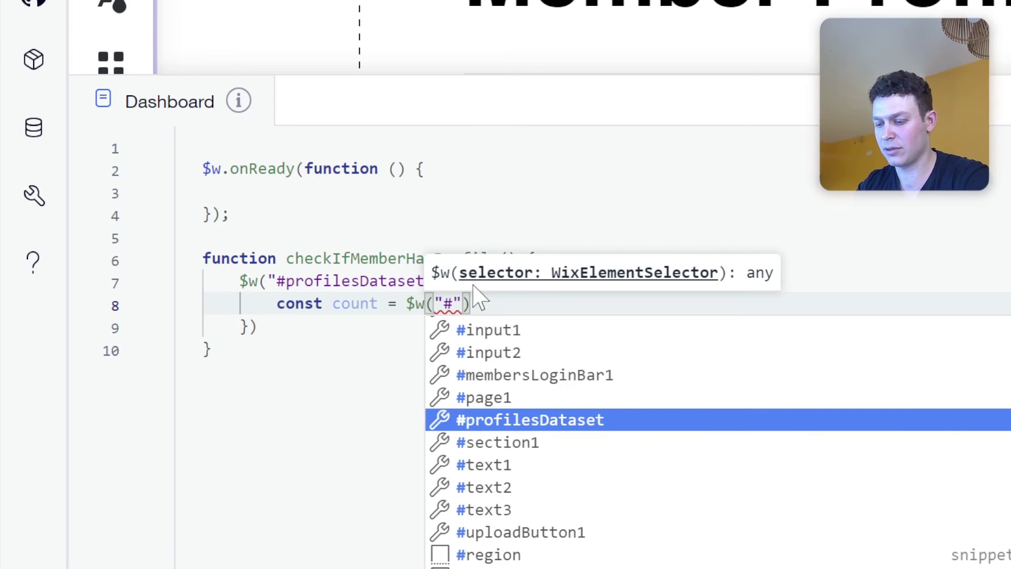
key("Return")
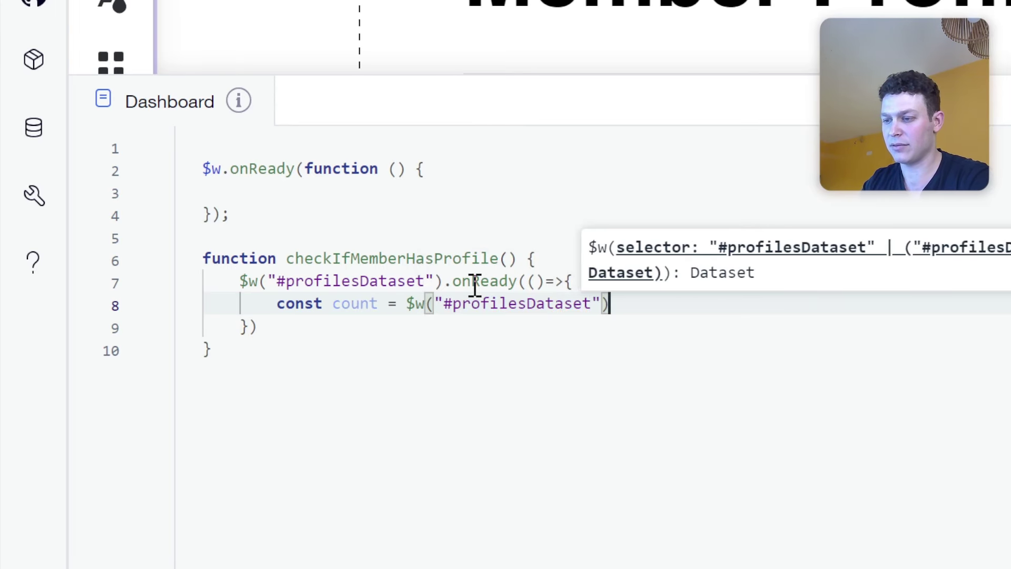
type(".ge")
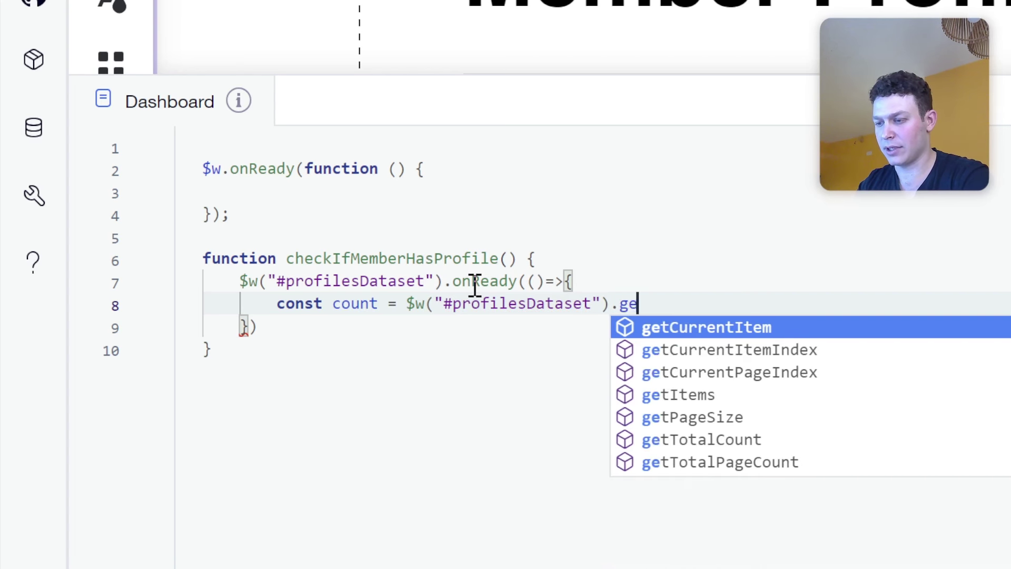
type("t")
key("Down")
key("Down")
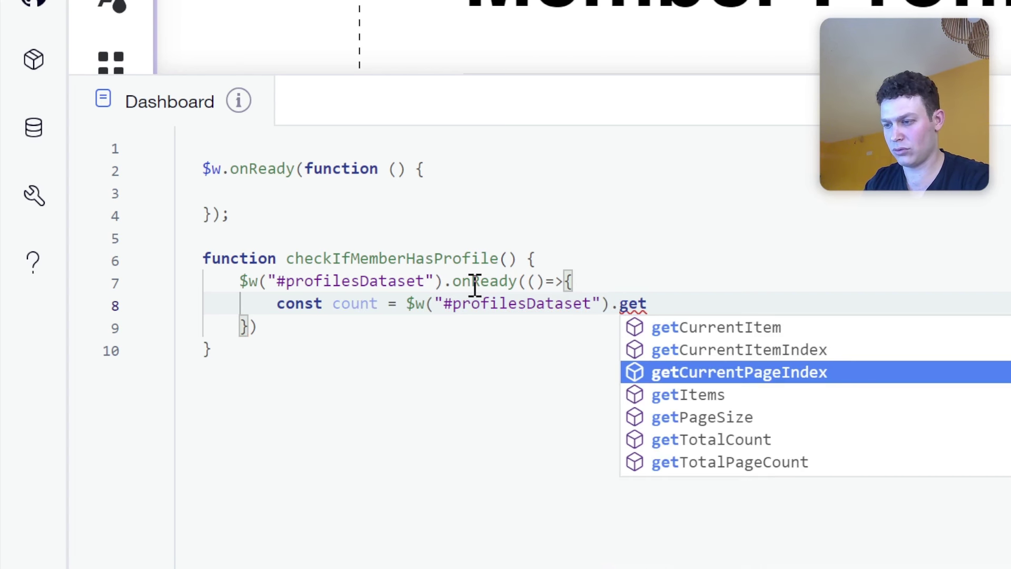
key("Up")
key("Down")
key("Down")
key("Down")
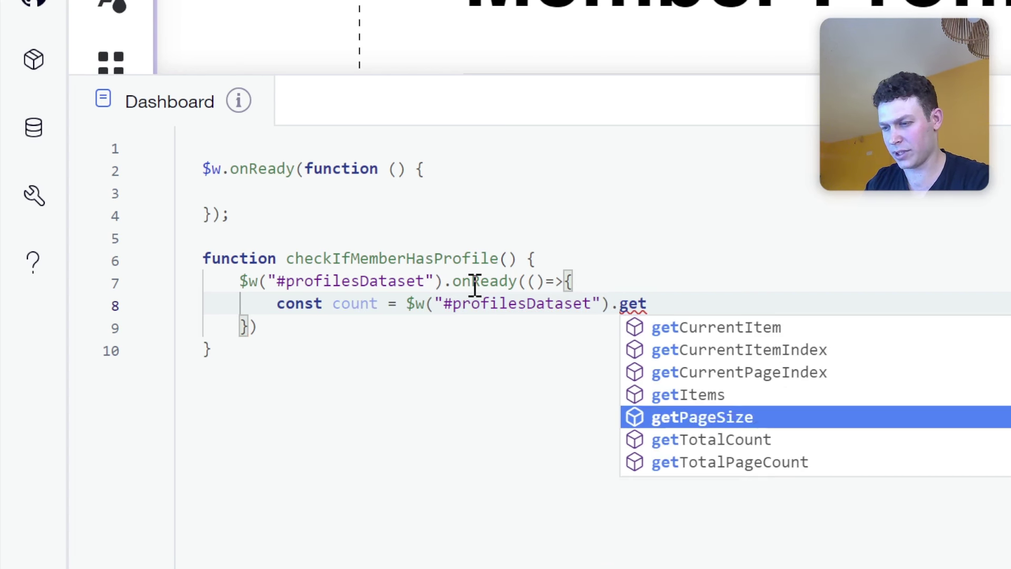
key("Down")
key("Return")
type("()")
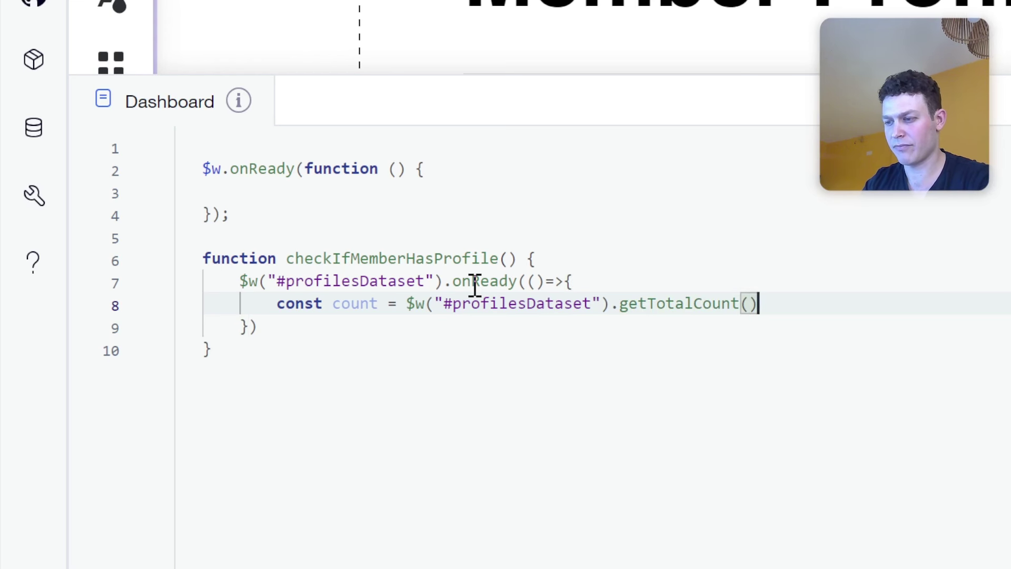
type(";")
key("Return")
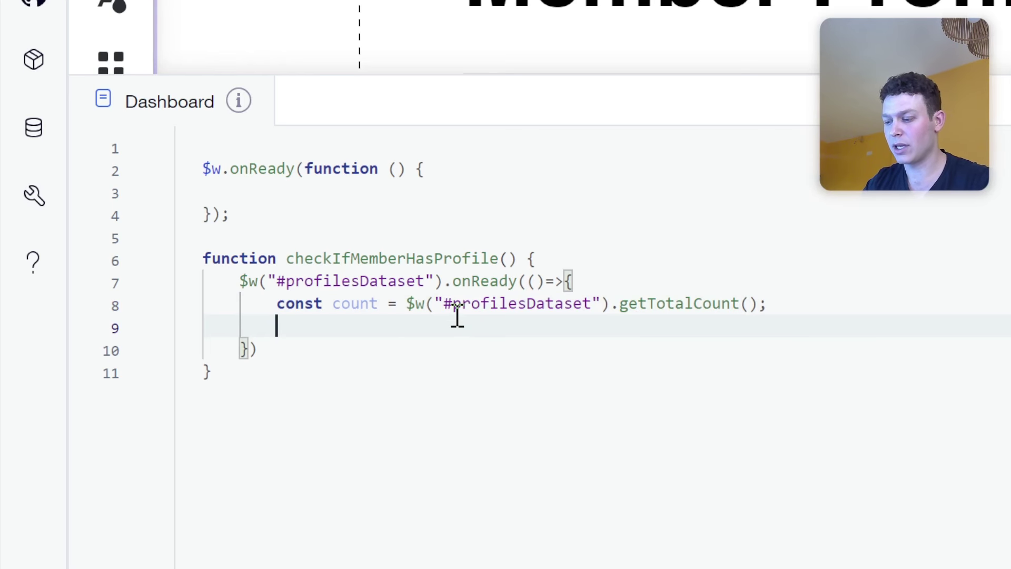
Add an empty if(count){ } block below the count line.
type("if")
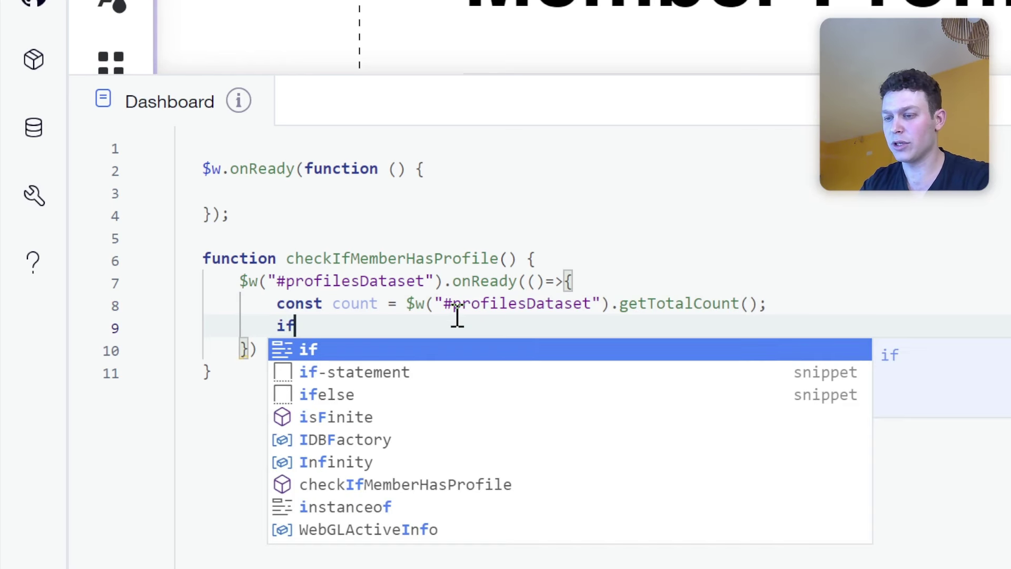
type("(count =")
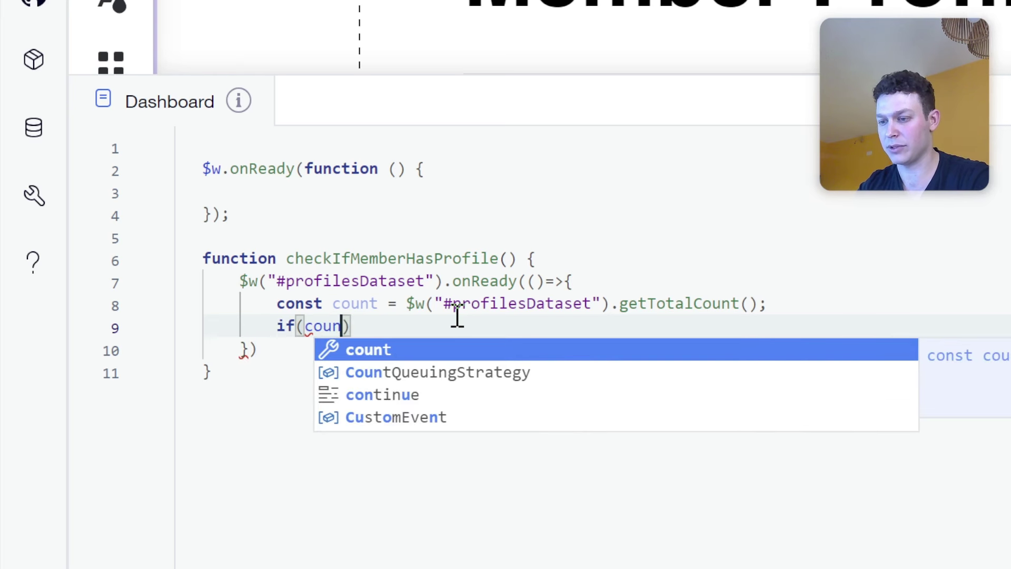
type("== 0")
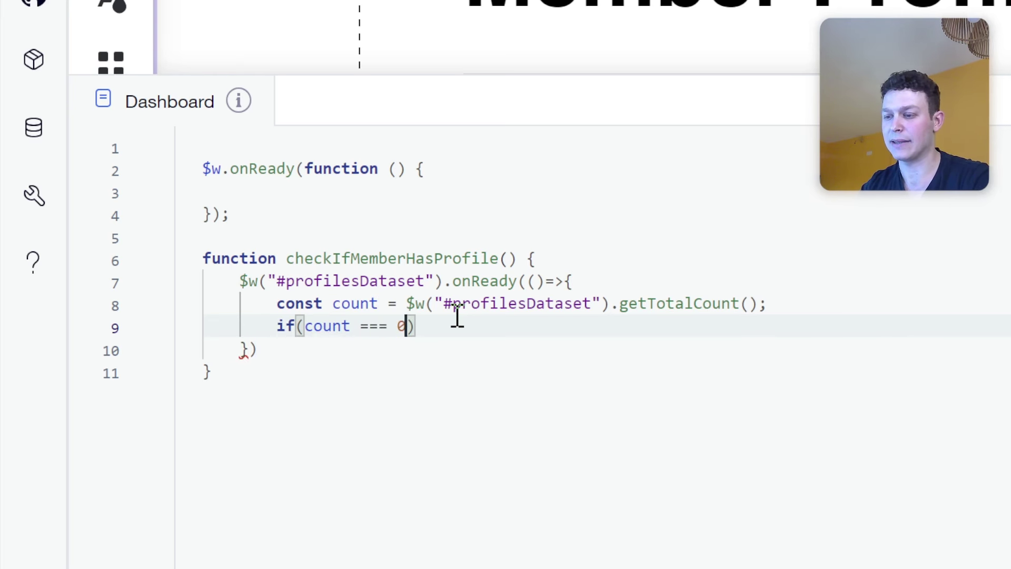
key("BackSpace")
key("BackSpace")
key("BackSpace")
key("BackSpace")
key("BackSpace")
key("BackSpace")
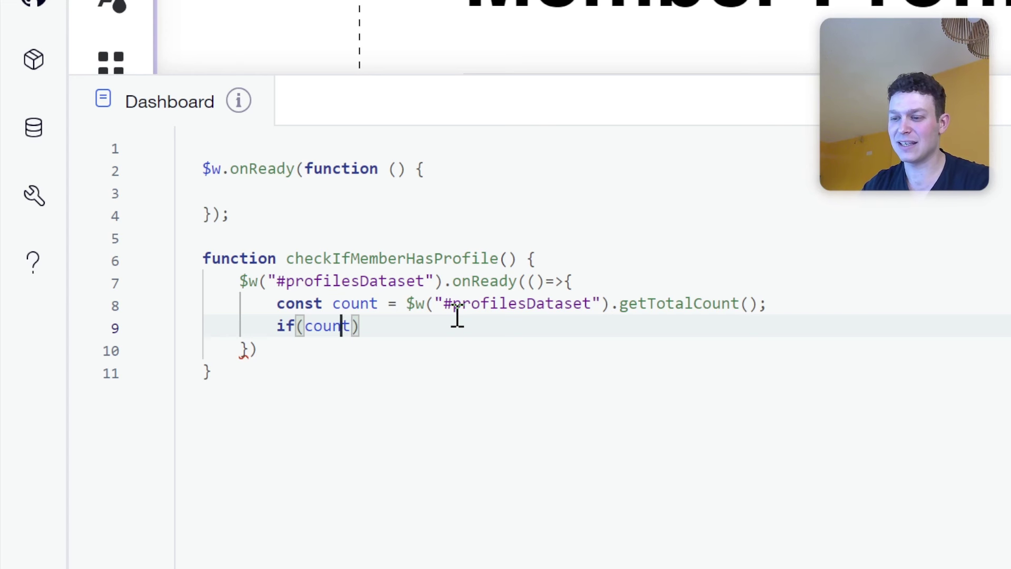
key("Left")
key("Left")
key("Left")
key("Right")
key("Right")
key("Right")
key("Right")
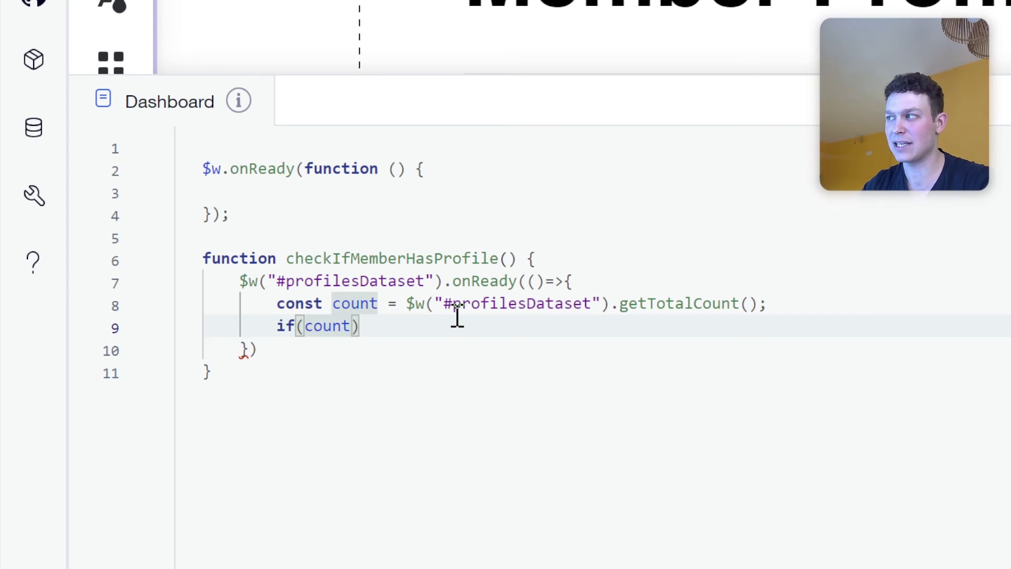
type("> 0")
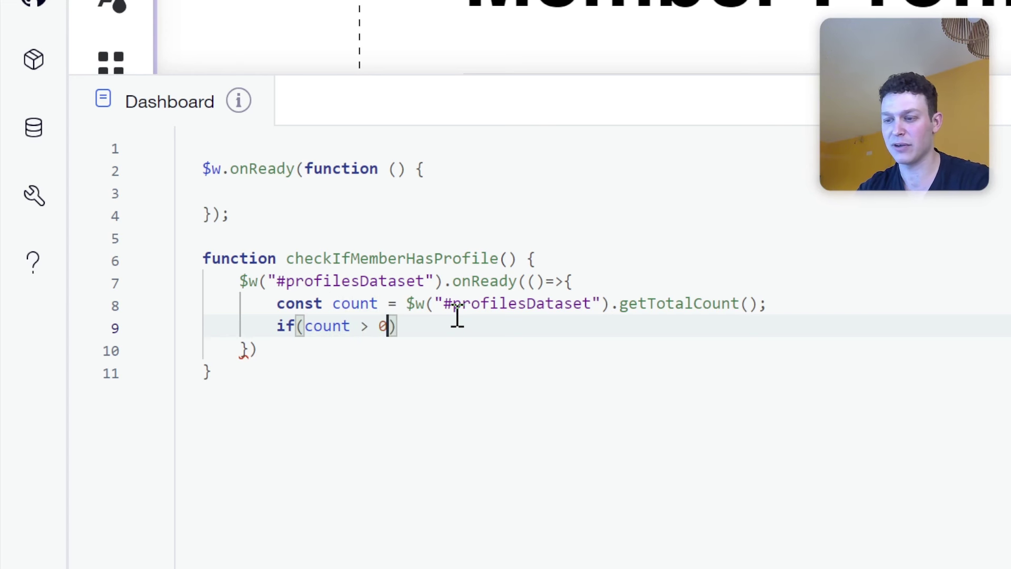
key("BackSpace")
key("BackSpace")
key("BackSpace")
key("BackSpace")
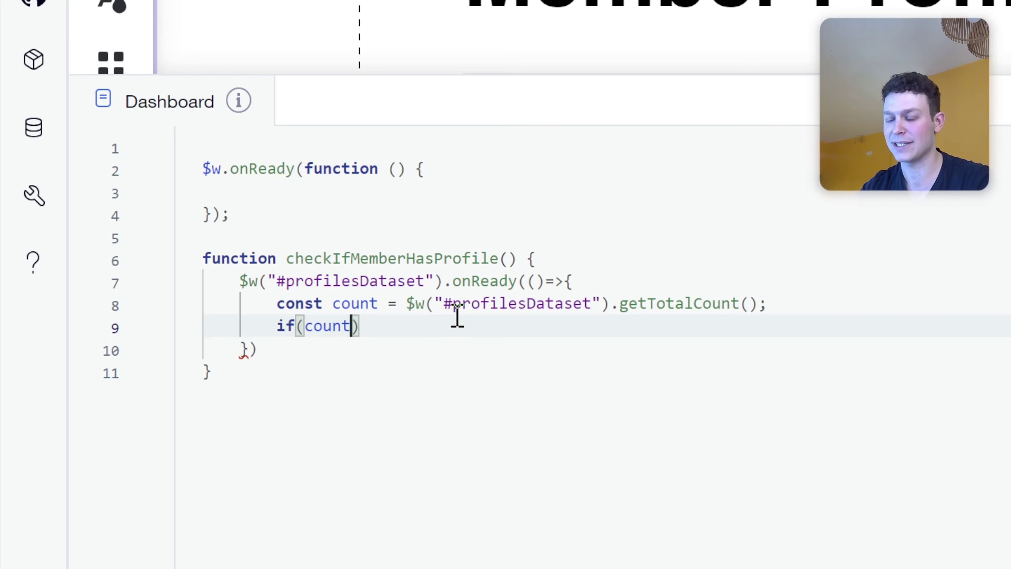
key("Right")
type("{")
key("Return")
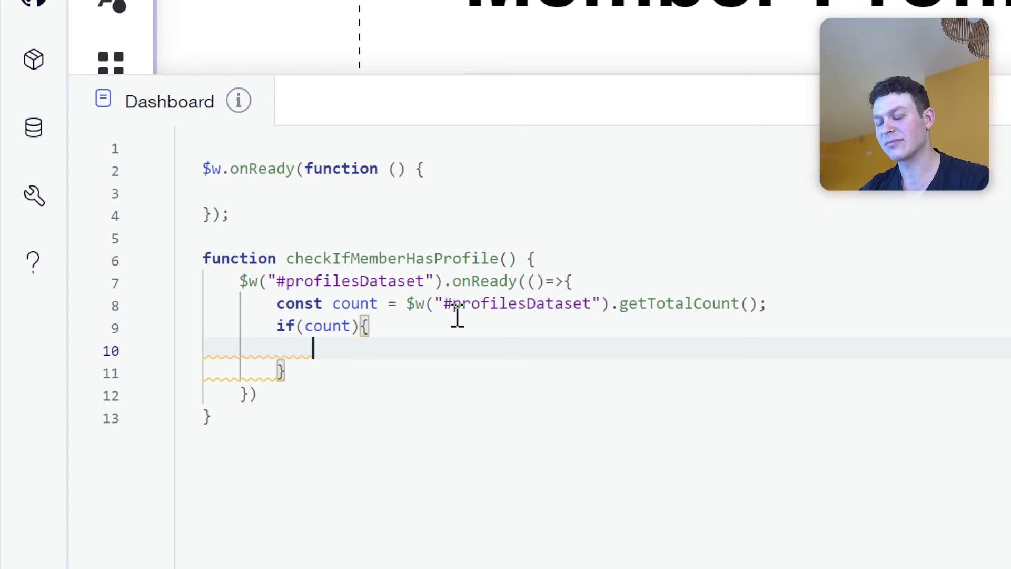
key("Up")
key("Right")
key("Right")
key("Right")
key("Right")
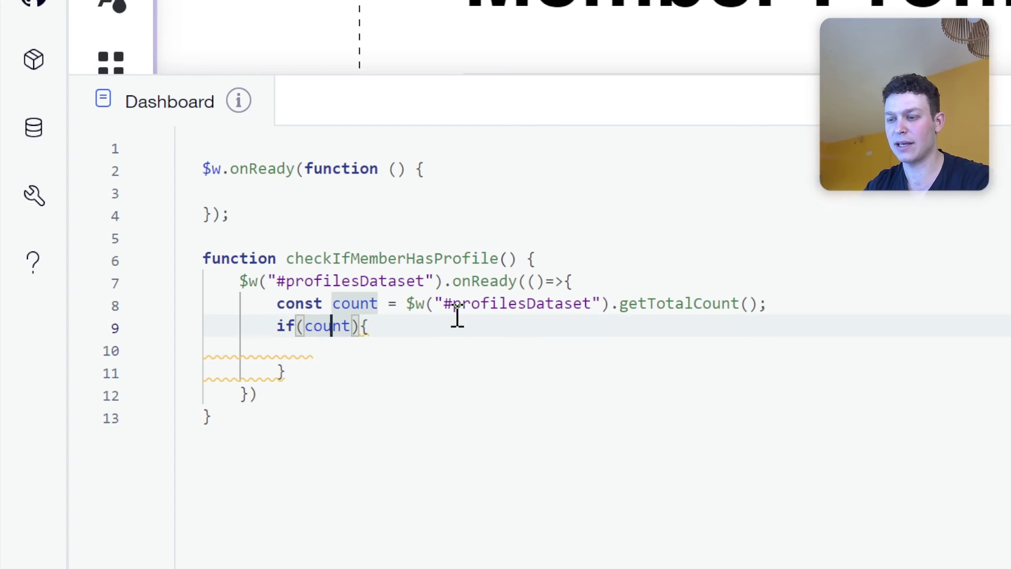
type("> 0")
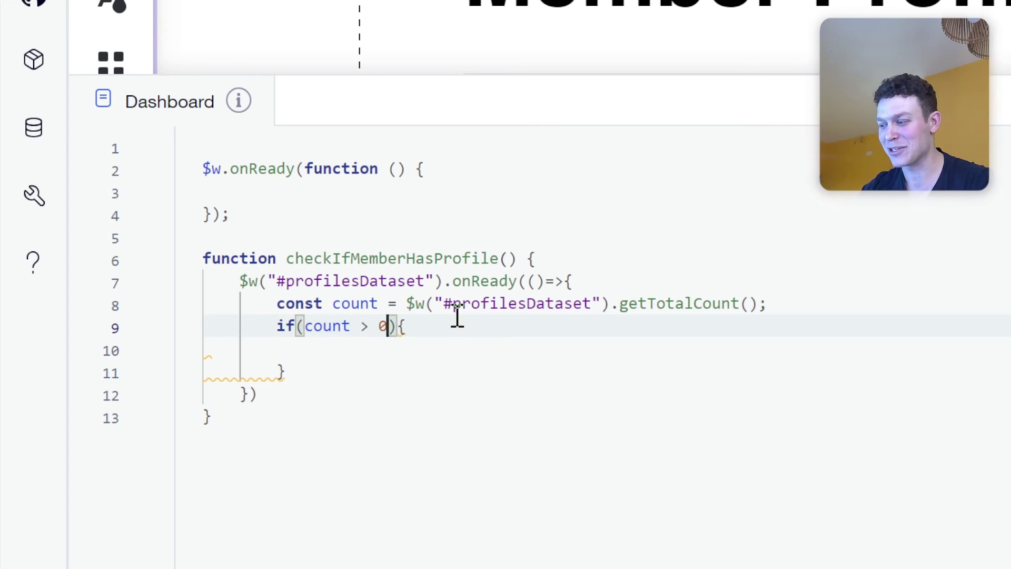
key("BackSpace")
key("BackSpace")
key("BackSpace")
key("BackSpace")
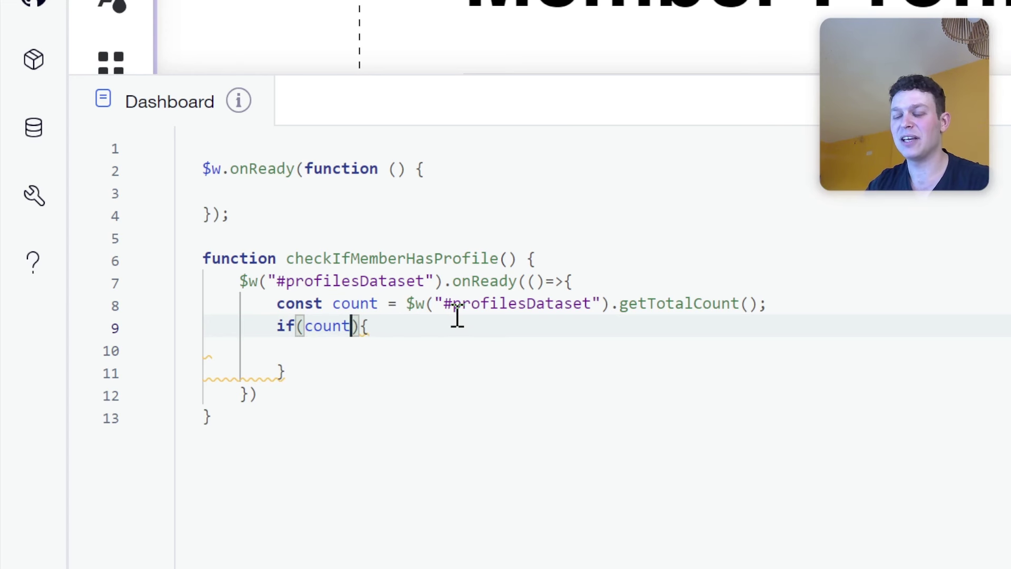
left_click(370, 355)
Add $w("#crateNewProfileButton").collapse(); inside the if(count) block.
key("Tab")
key("Tab")
key("Tab")
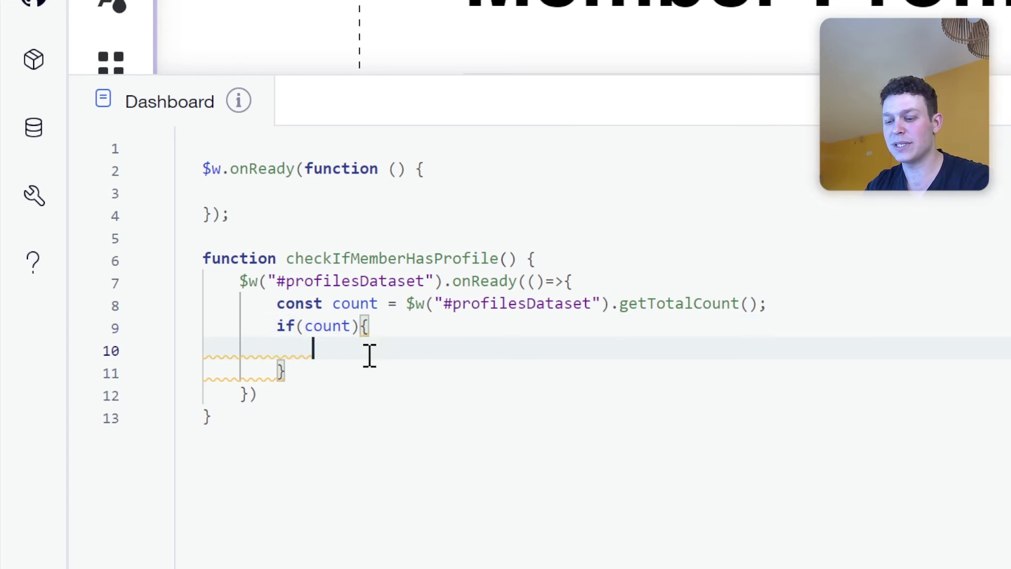
type("$w(")
type("\"#")
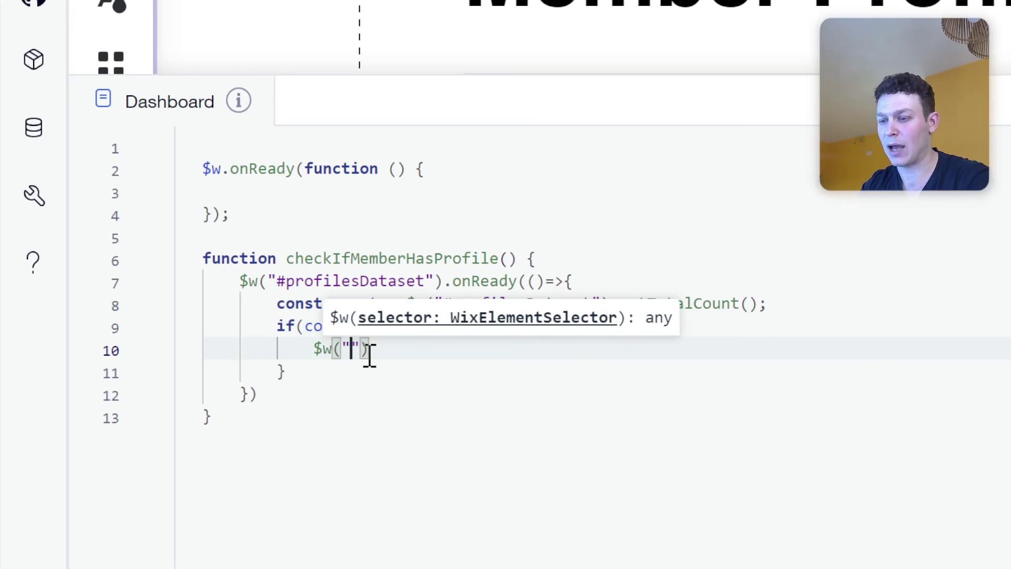
type("crea")
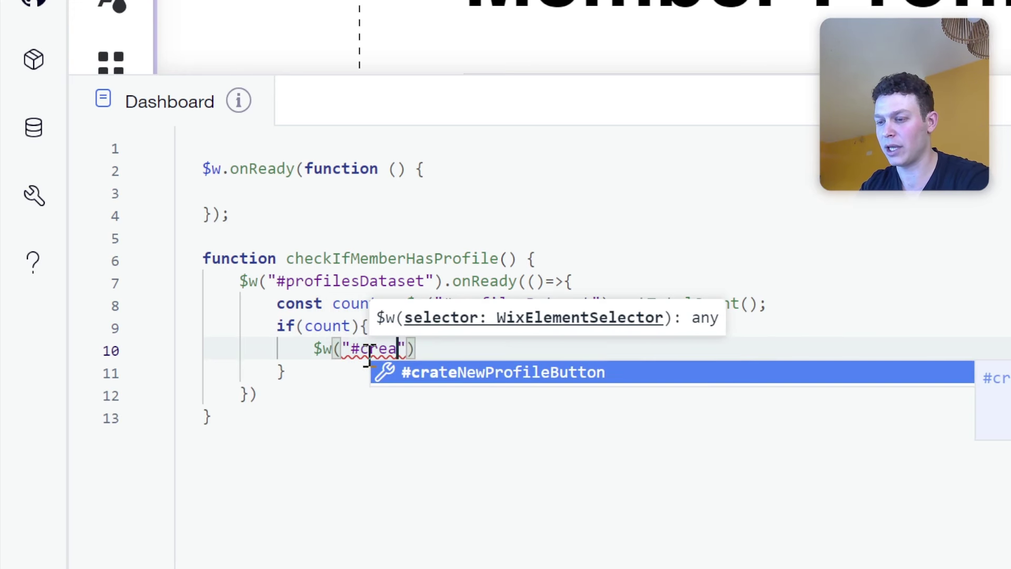
key("Return")
key("End")
type(".c")
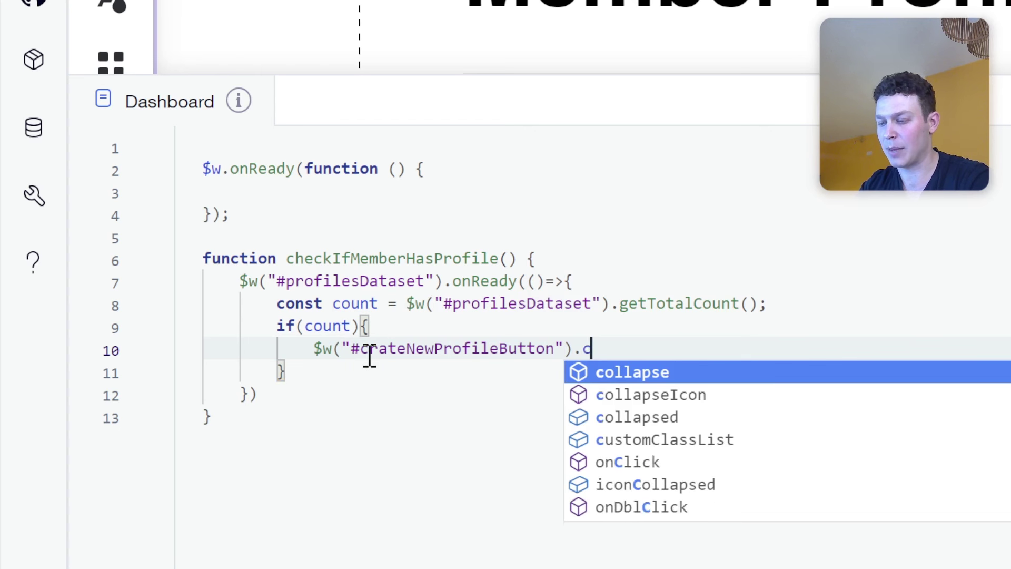
key("Return")
type("();")
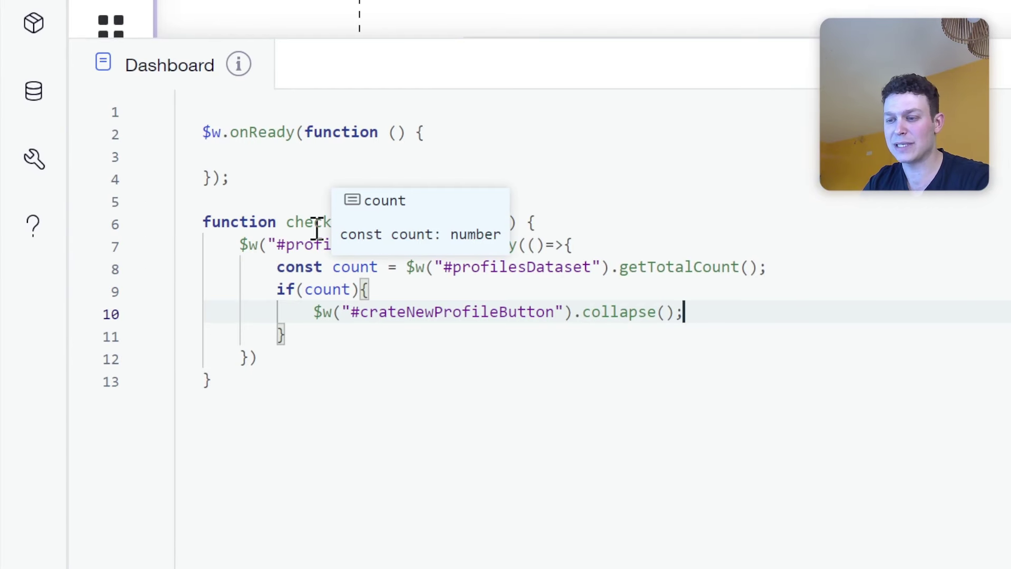
Call checkIfMemberHasProfile(); inside $w.onReady and apply Format to the page code.
double_click(292, 222)
key("ctrl+c")
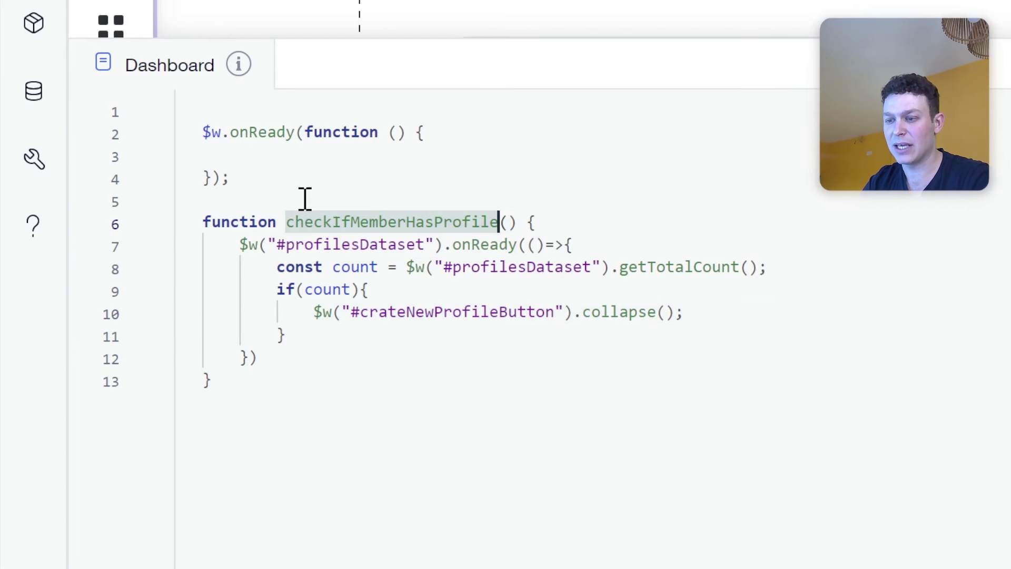
left_click(330, 160)
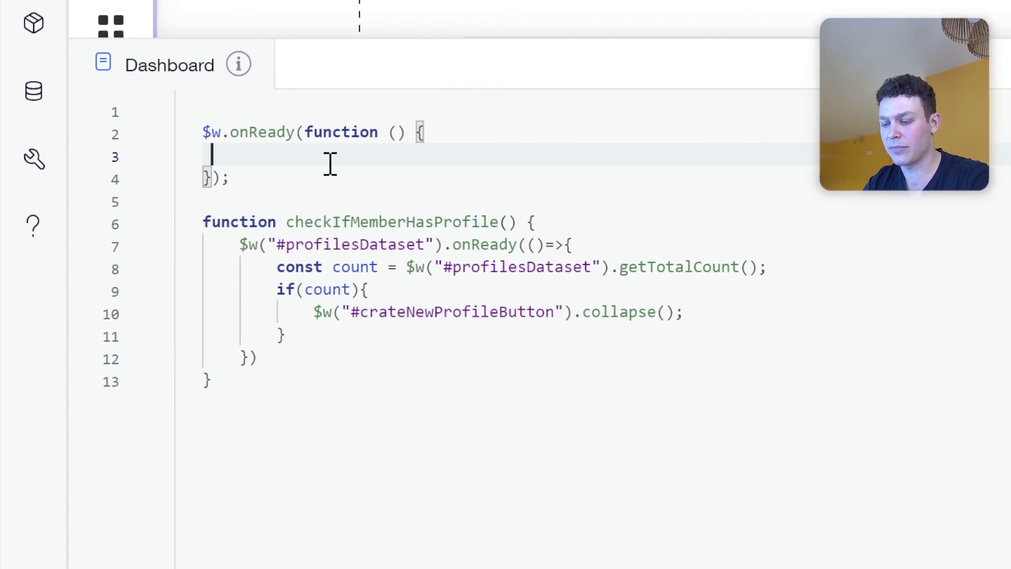
key("ctrl+v")
type("();")
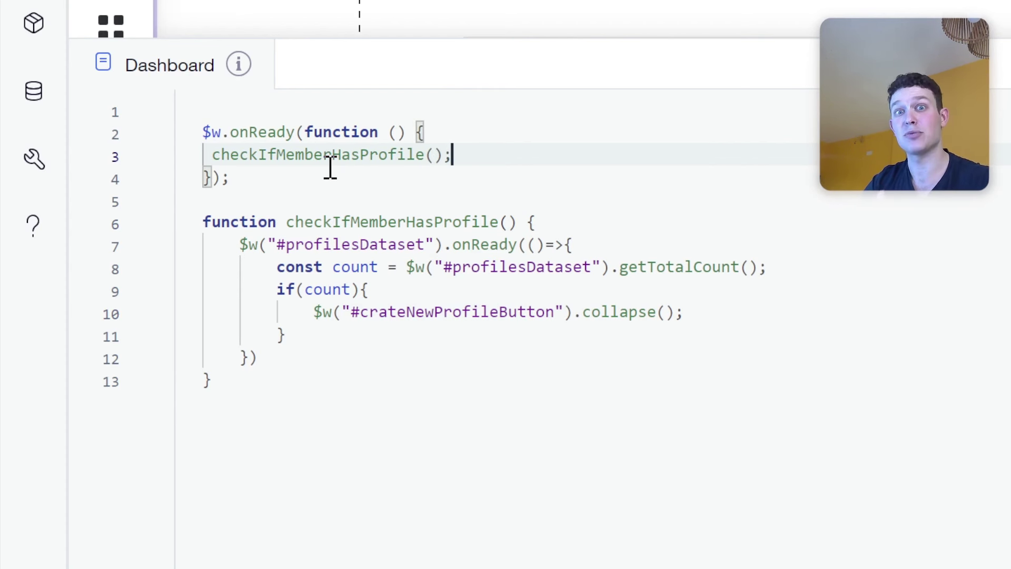
right_click(501, 174)
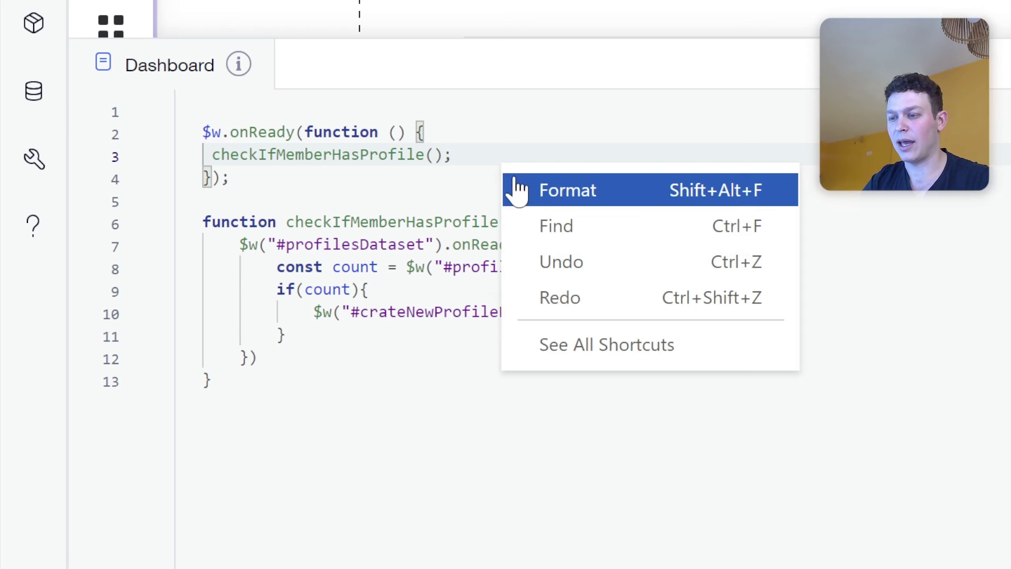
left_click(514, 190)
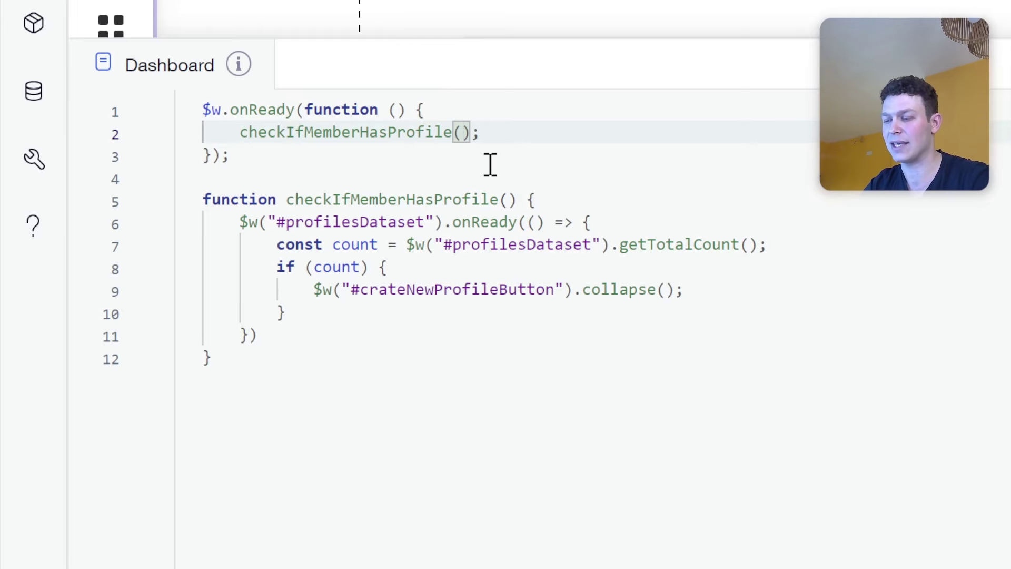
left_click(611, 213)
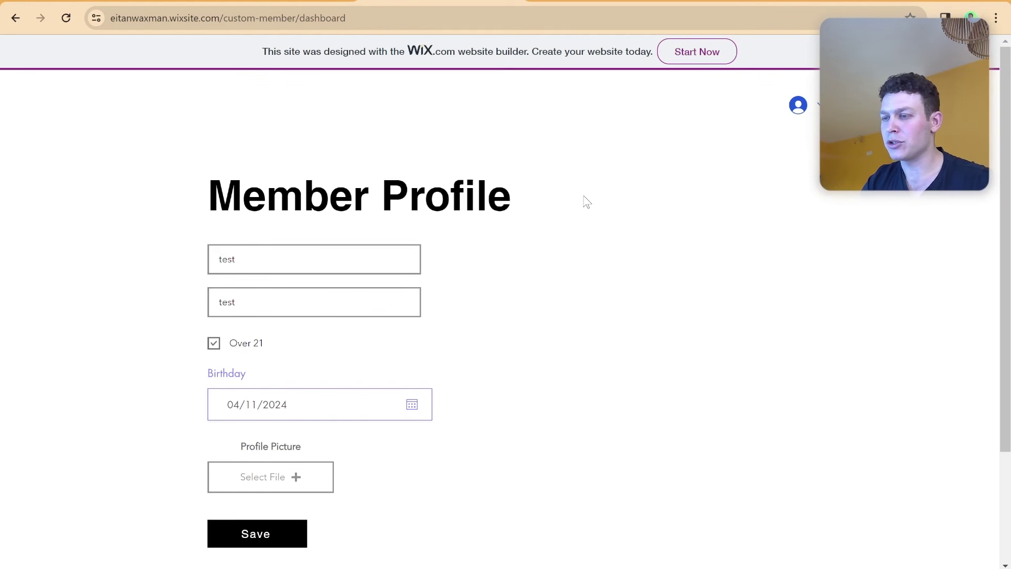
Inspect the live dashboard's DevTools console for "count 1", then dismiss the site-published dialog.
right_click(687, 248)
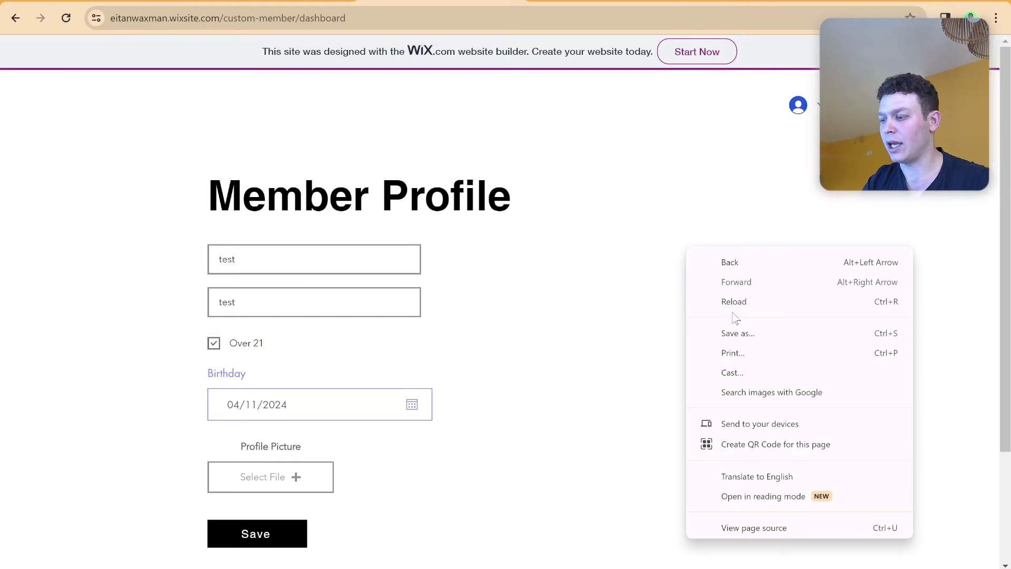
scroll(735, 318, "down", 1)
left_click(742, 521)
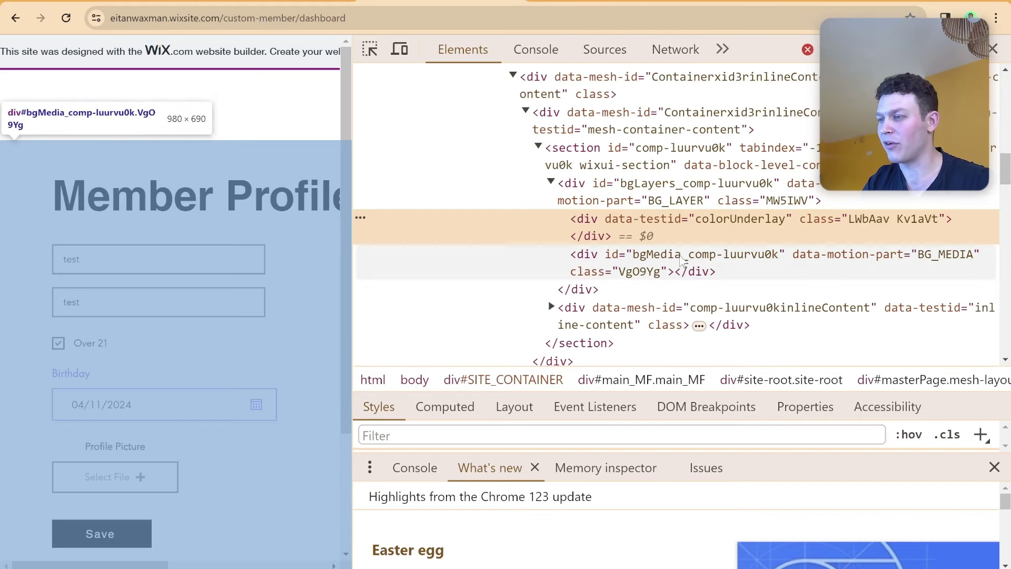
left_click(535, 49)
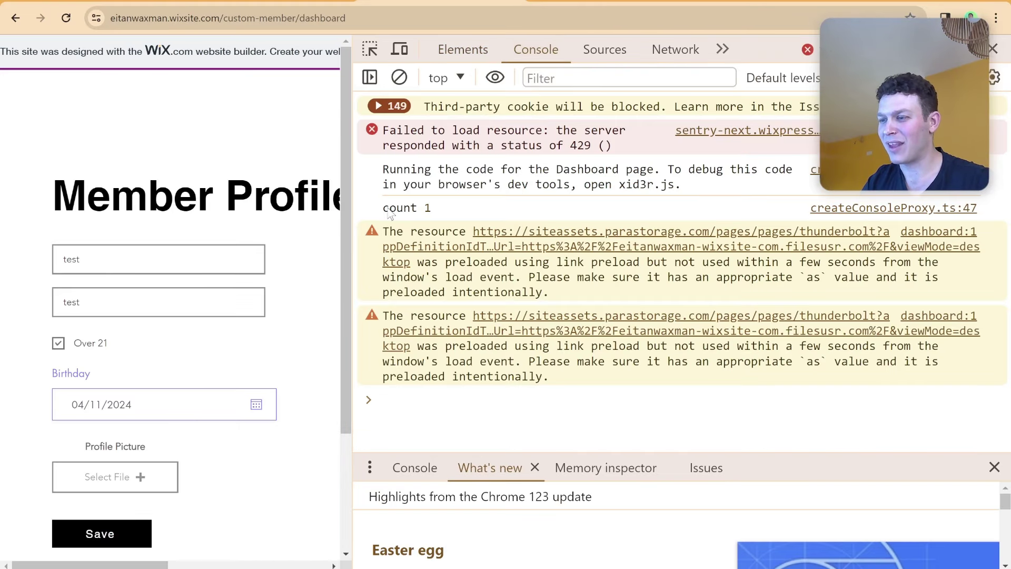
left_click_drag(351, 211, 441, 229)
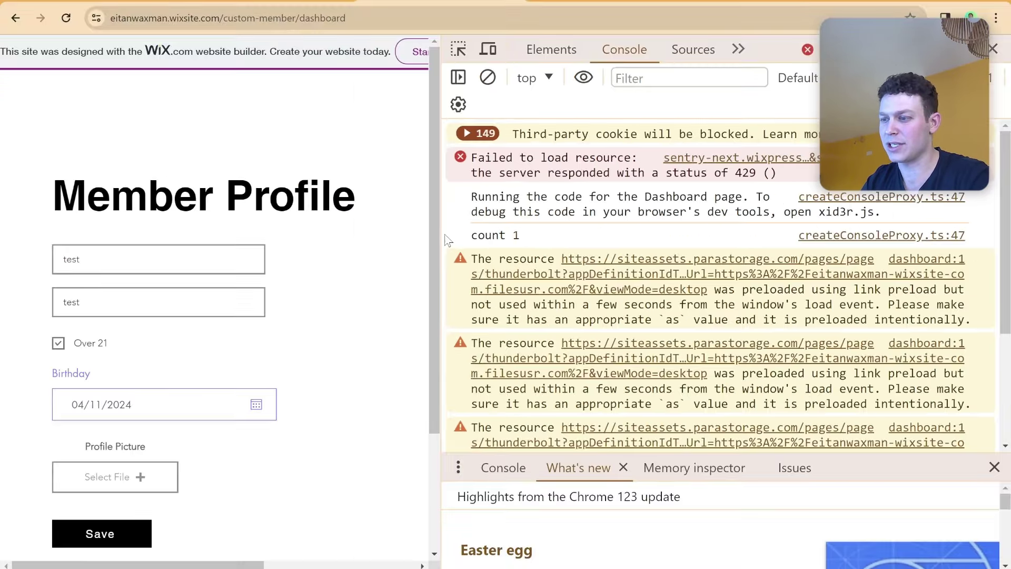
left_click_drag(345, 292, 510, 278)
left_click_drag(526, 229, 534, 230)
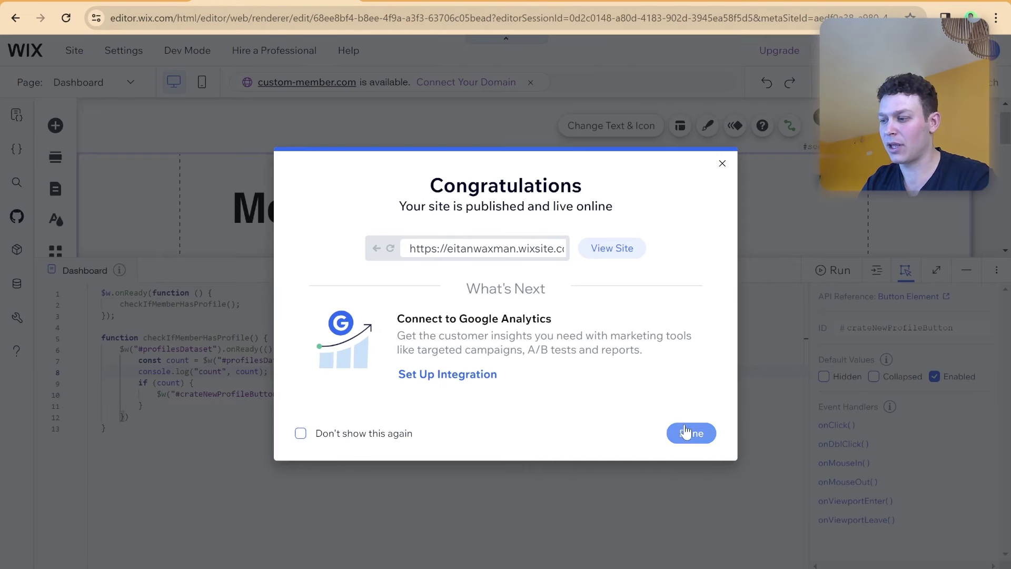
left_click(689, 431)
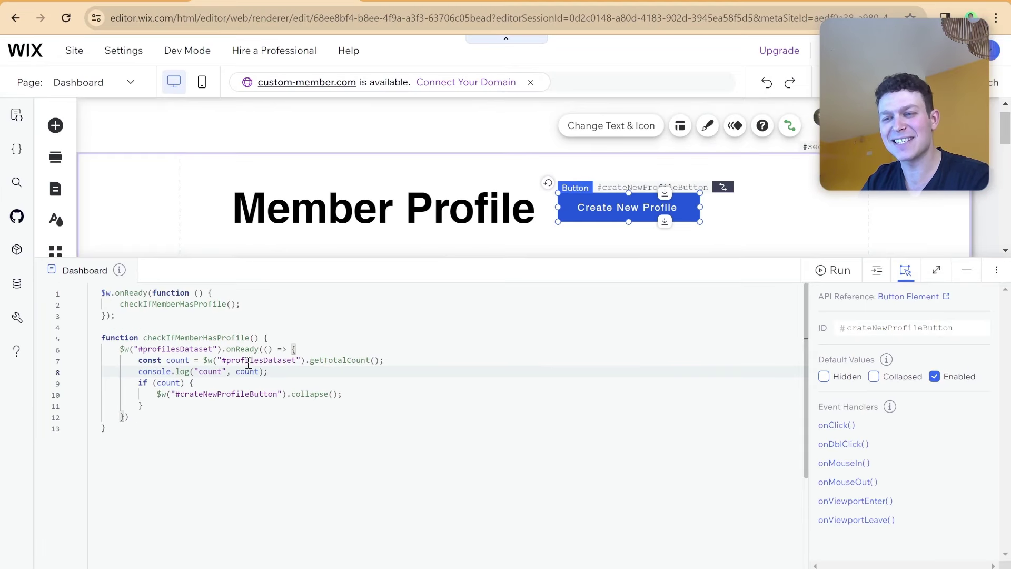
Open the Profiles collection from CMS and delete its single test profile item.
left_click(153, 271)
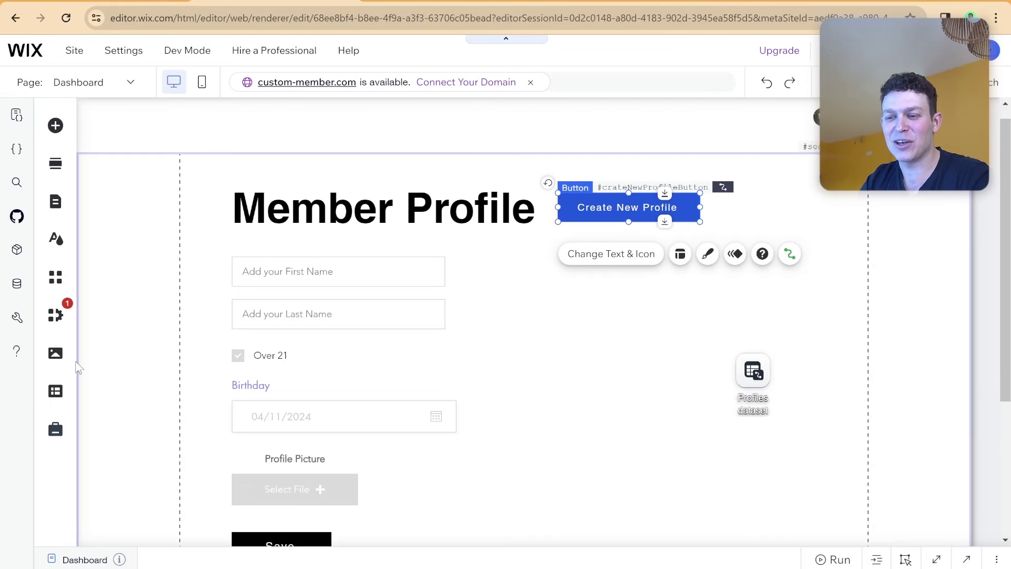
left_click(58, 392)
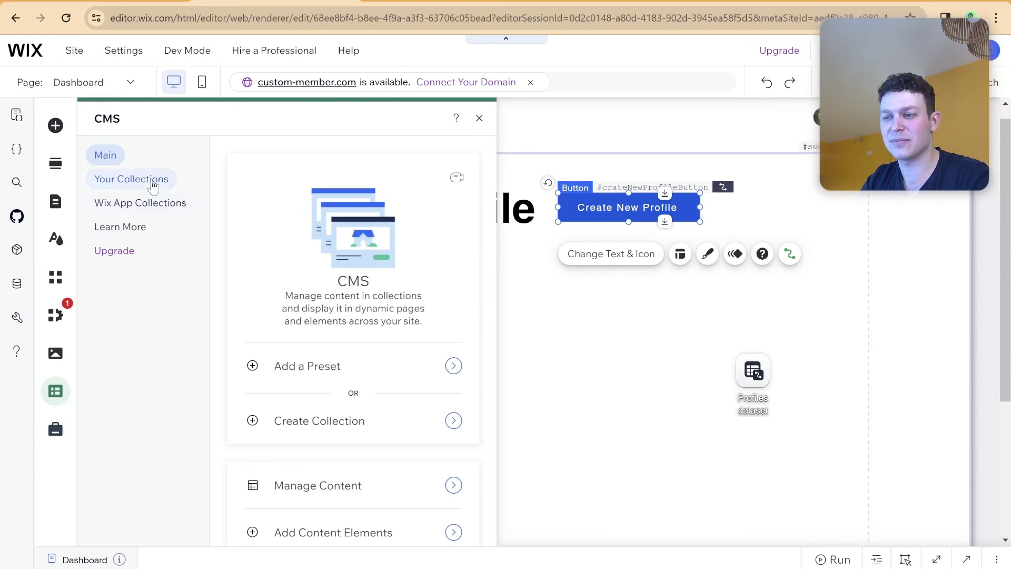
left_click(154, 182)
left_click(471, 211)
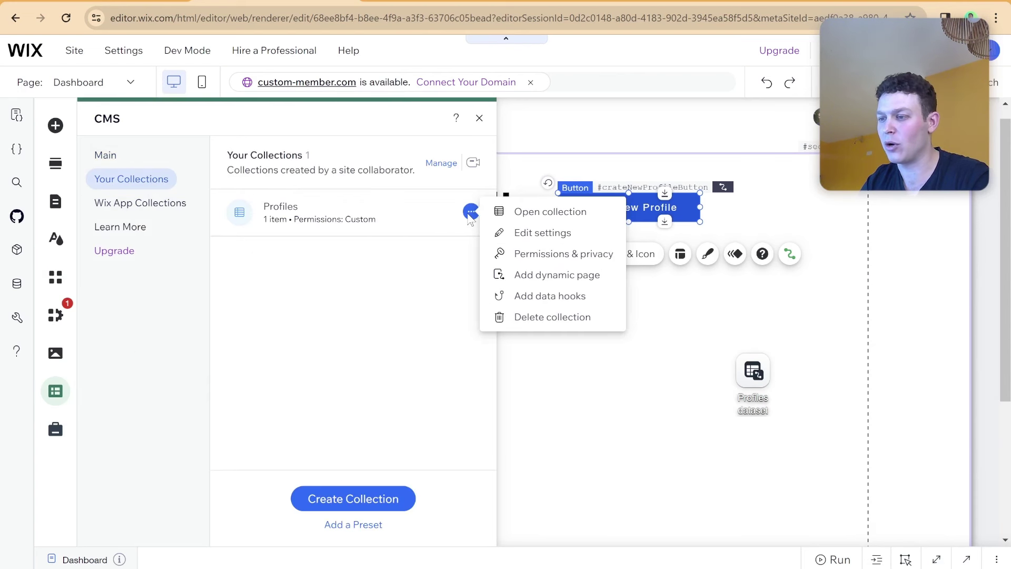
left_click(502, 217)
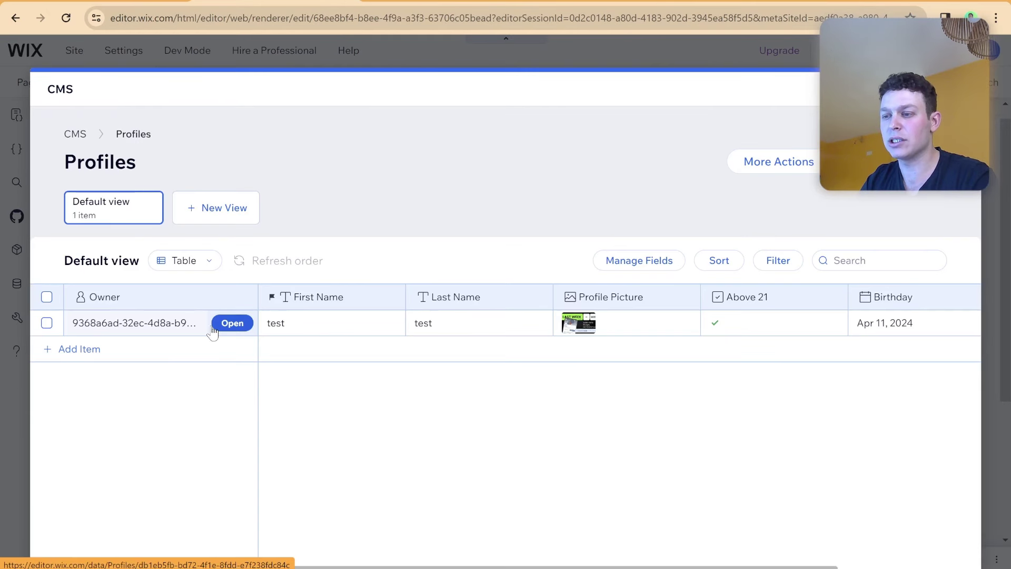
left_click(65, 329)
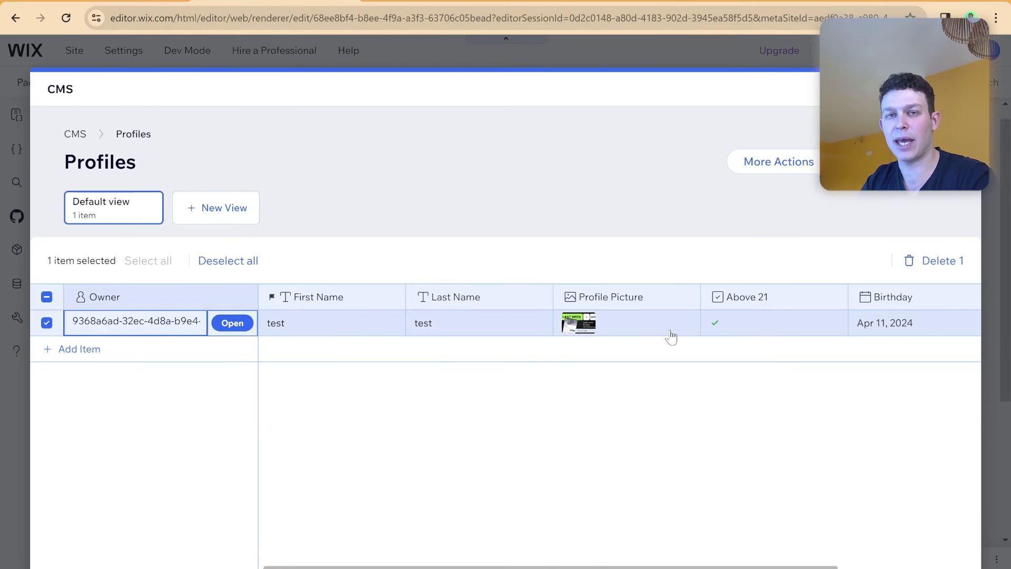
left_click(931, 262)
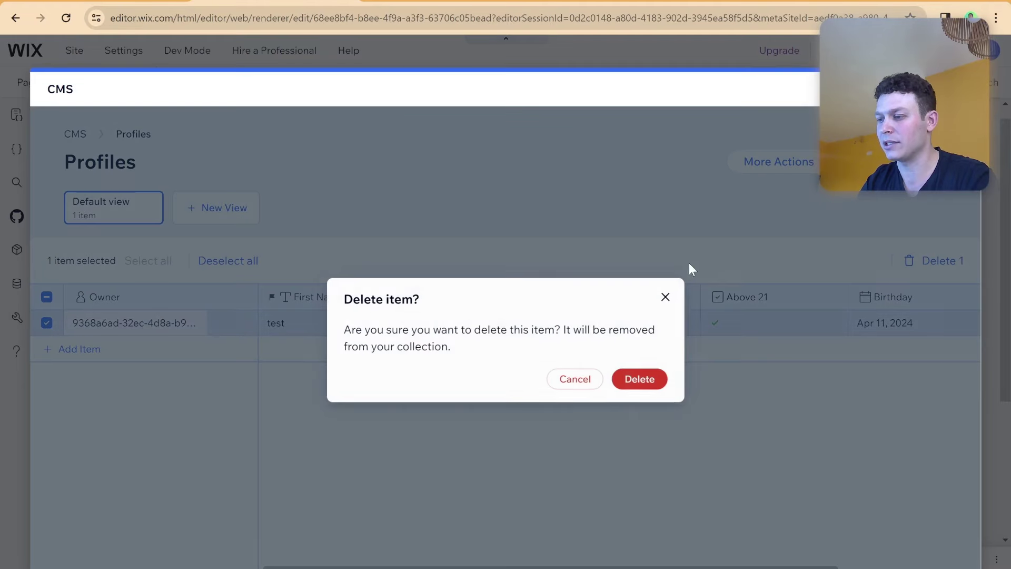
left_click(638, 378)
left_click(962, 89)
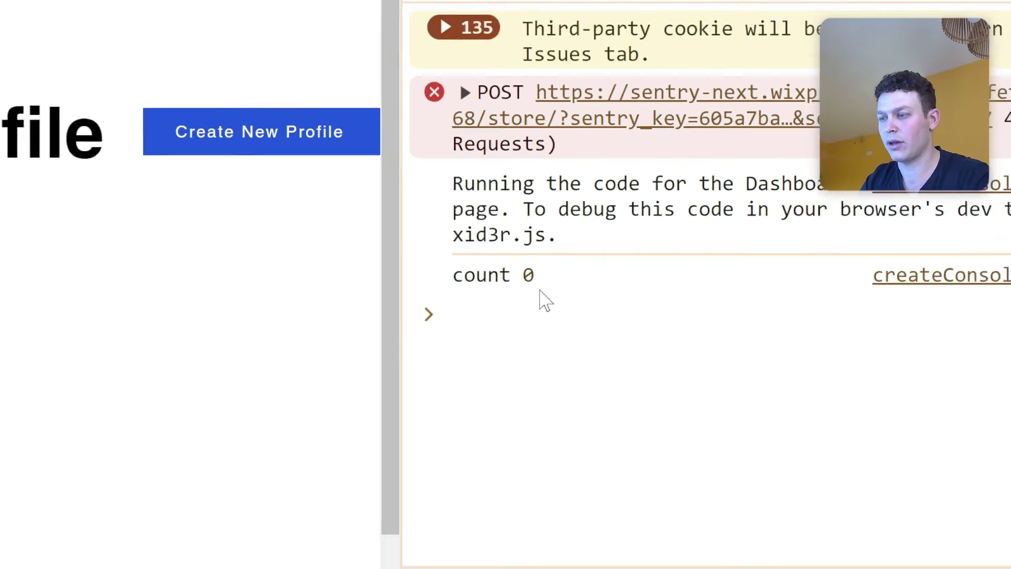
Reload the live dashboard to see "count 0" in the console and widen the page pane.
left_click(466, 204)
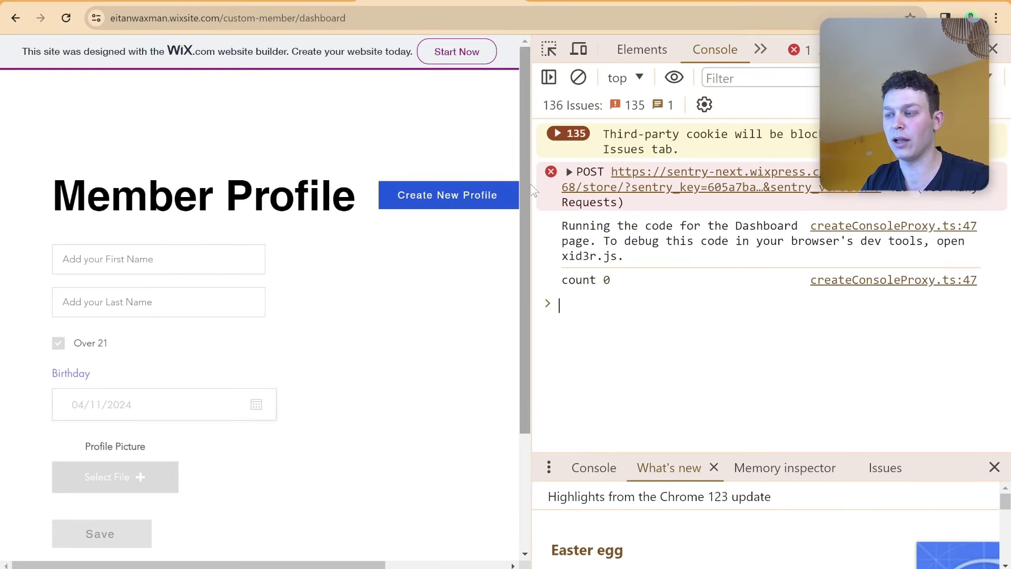
left_click_drag(532, 189, 608, 189)
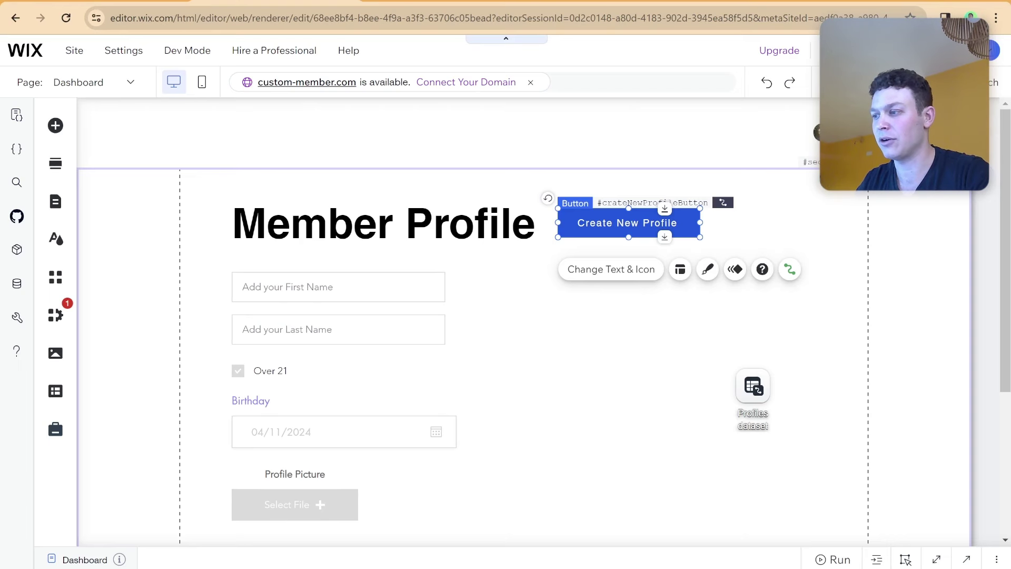
Select the header Login Bar, then view the live site's Member Profile dashboard.
left_click(798, 132)
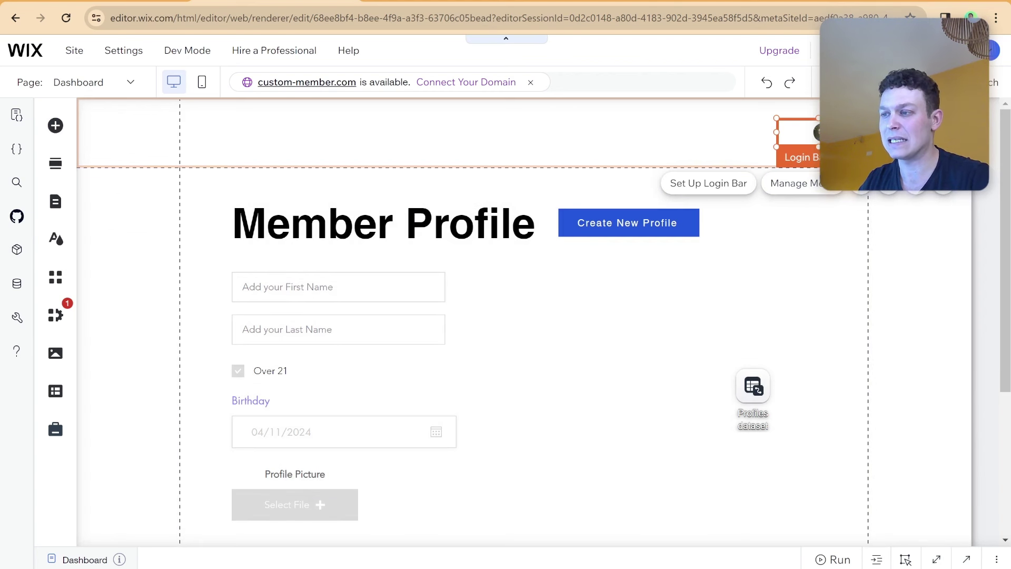
left_click(488, 2)
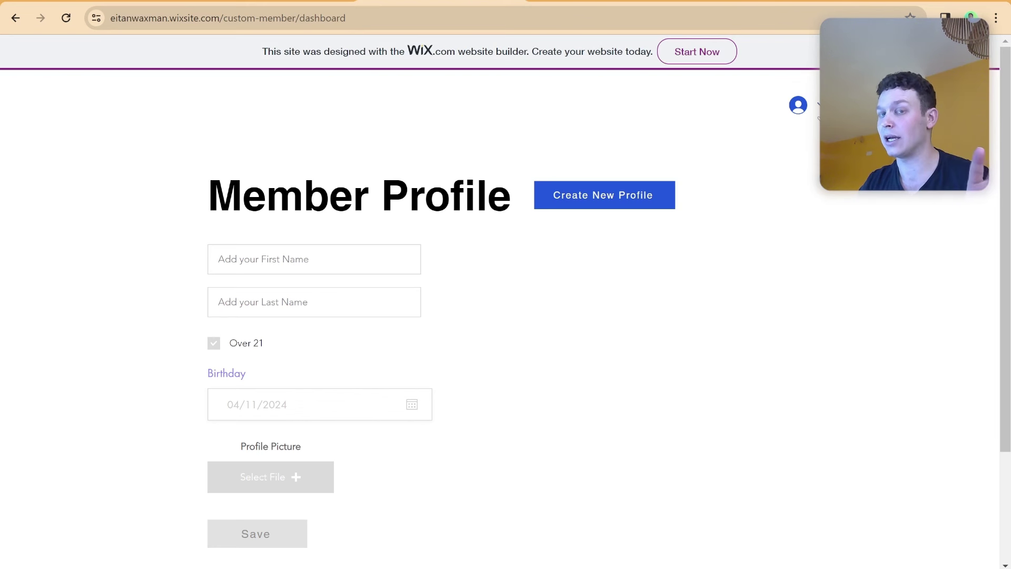
Open the member avatar menu and go to the My Account page.
left_click(818, 117)
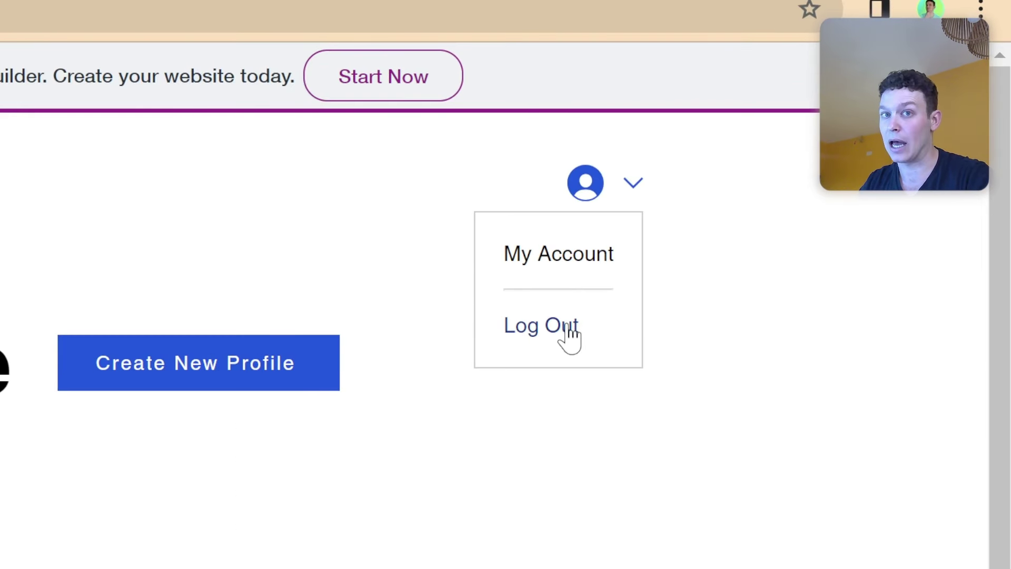
left_click(580, 253)
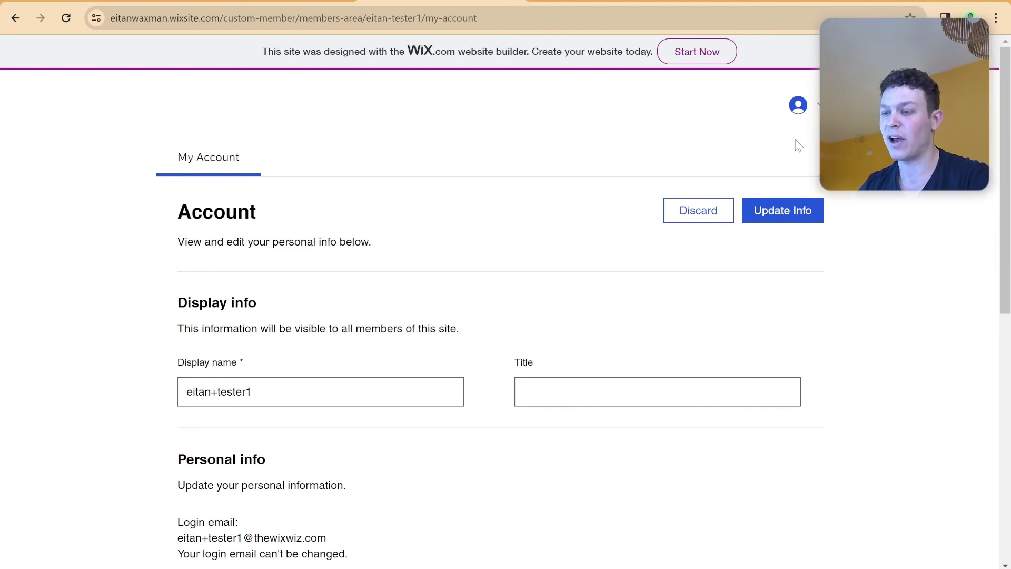
Review the My Account page and avatar menu, then go back to the Dashboard page.
scroll(531, 283, "down", 5)
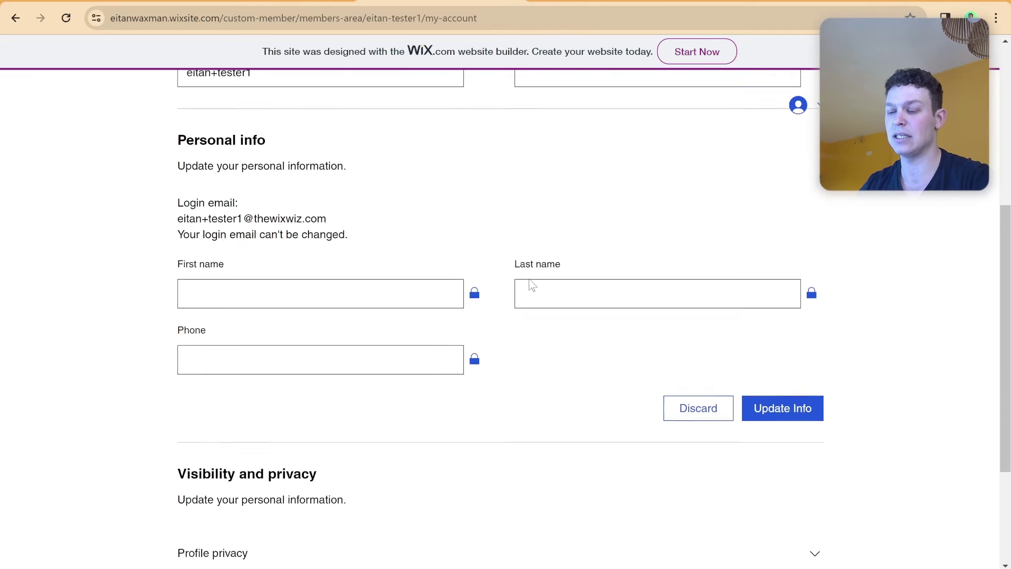
scroll(531, 284, "up", 5)
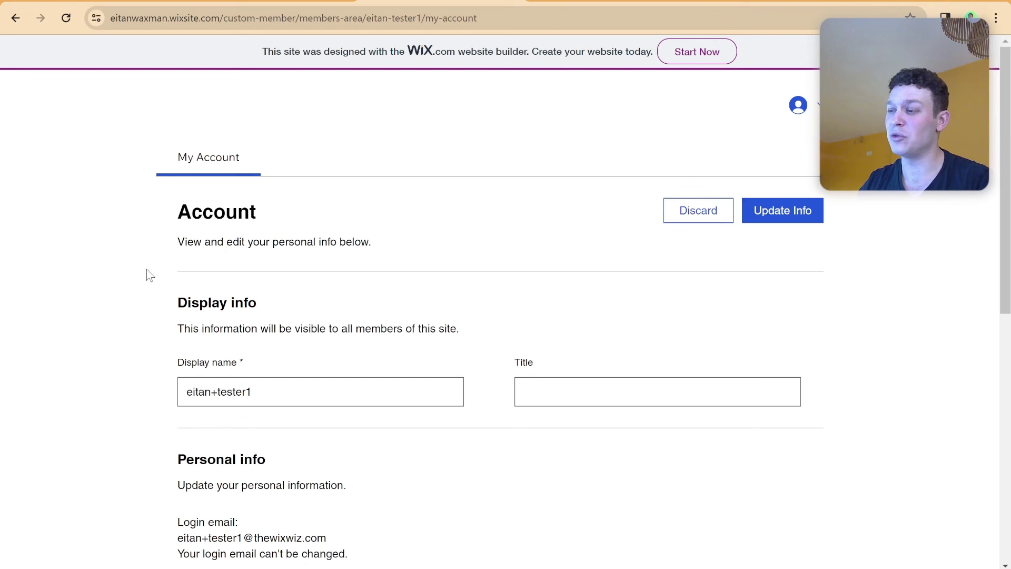
left_click(813, 113)
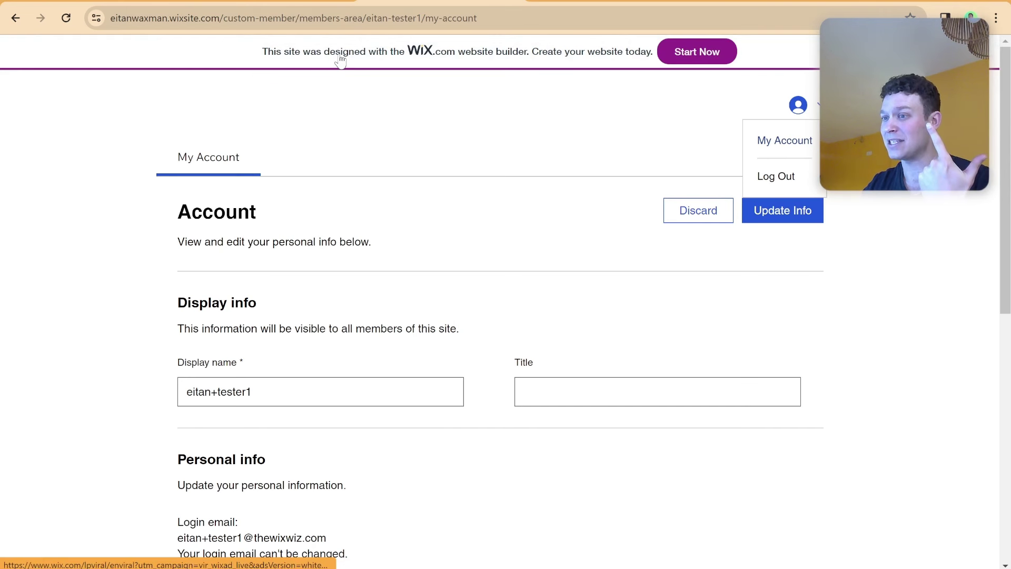
left_click(16, 18)
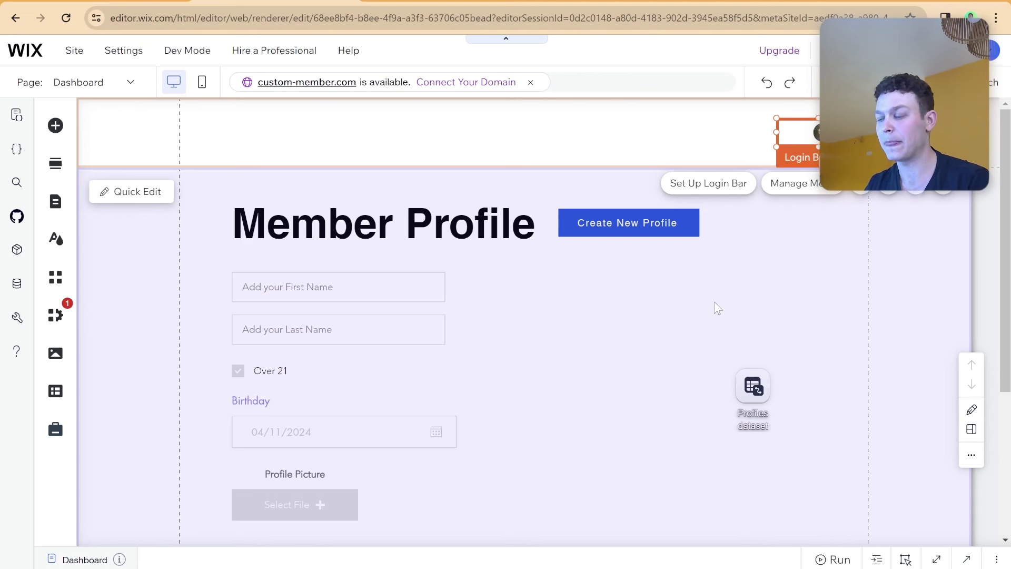
Delete the Login Bar from the header and dismiss the deletion notice.
key("Delete")
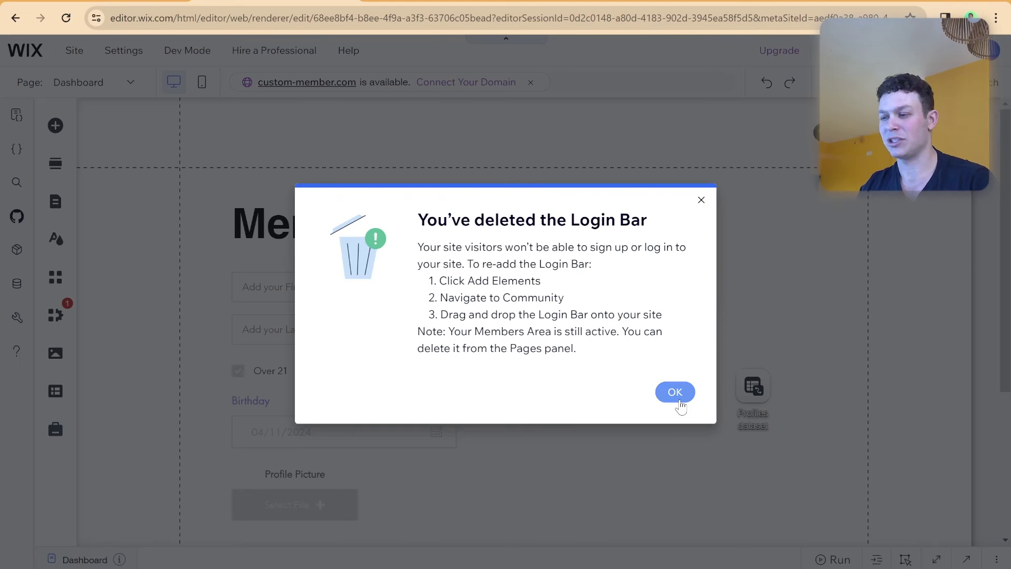
left_click(679, 400)
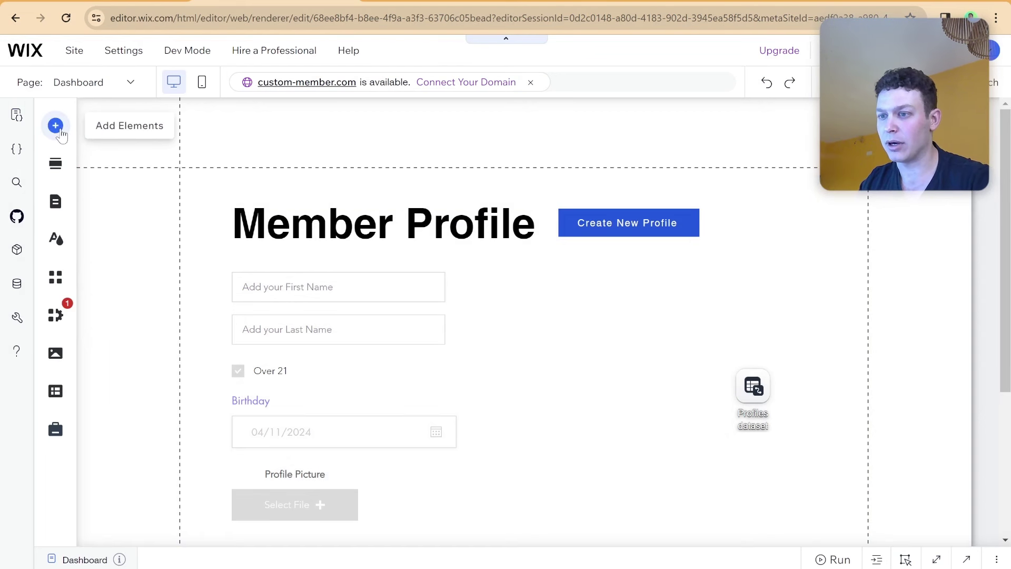
Add an outlined themed button to the right side of the header.
left_click(57, 128)
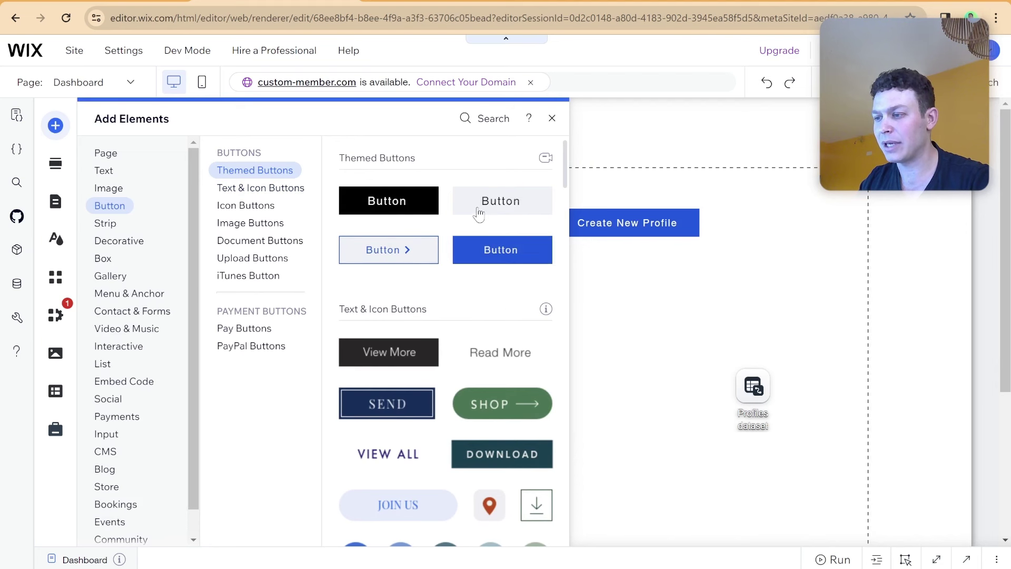
left_click(390, 249)
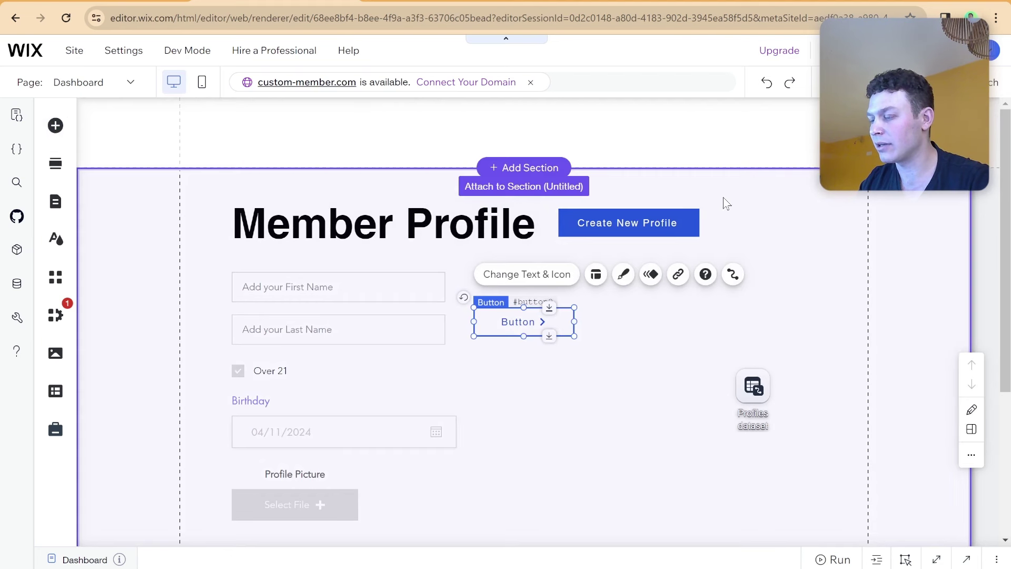
left_click_drag(505, 321, 788, 119)
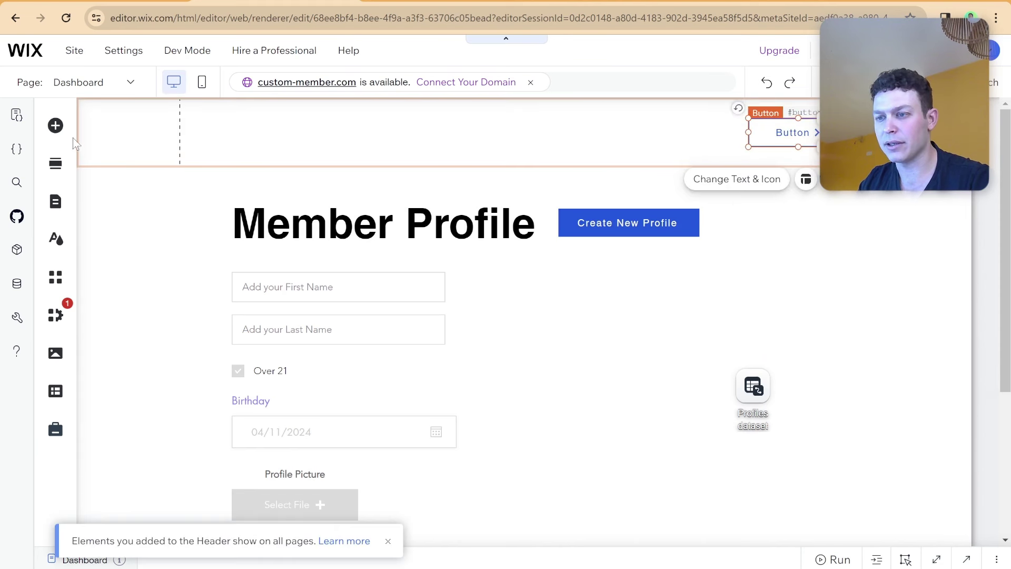
Add a solid blue header button labelled 'Dashboard' and expand the page code panel.
left_click(55, 126)
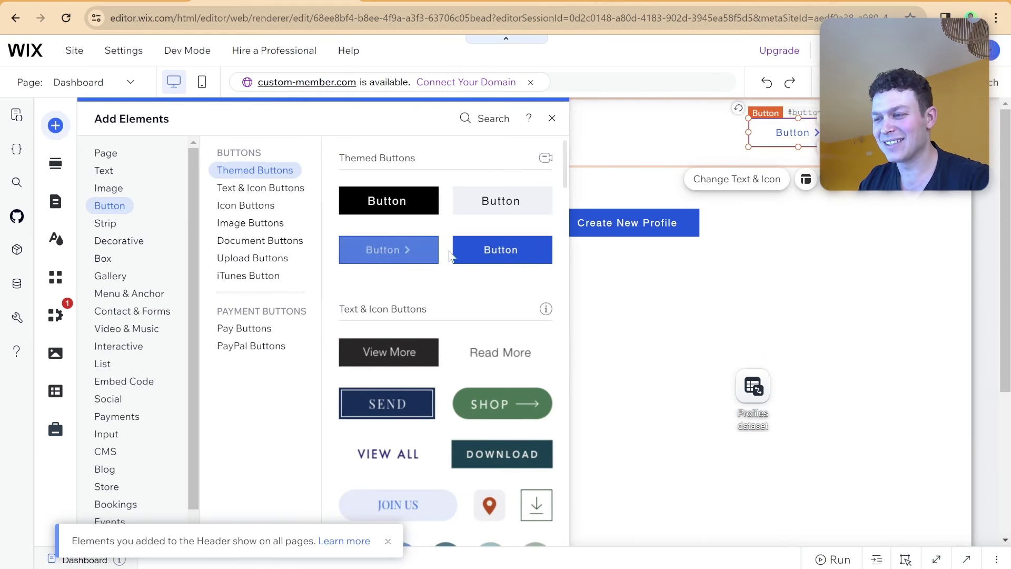
left_click_drag(458, 251, 666, 136)
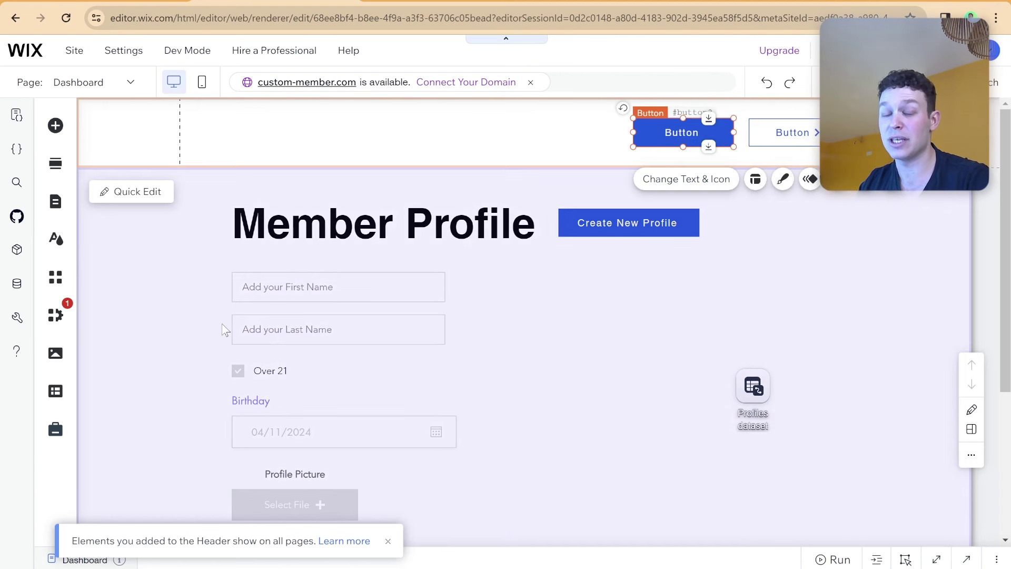
left_click(689, 180)
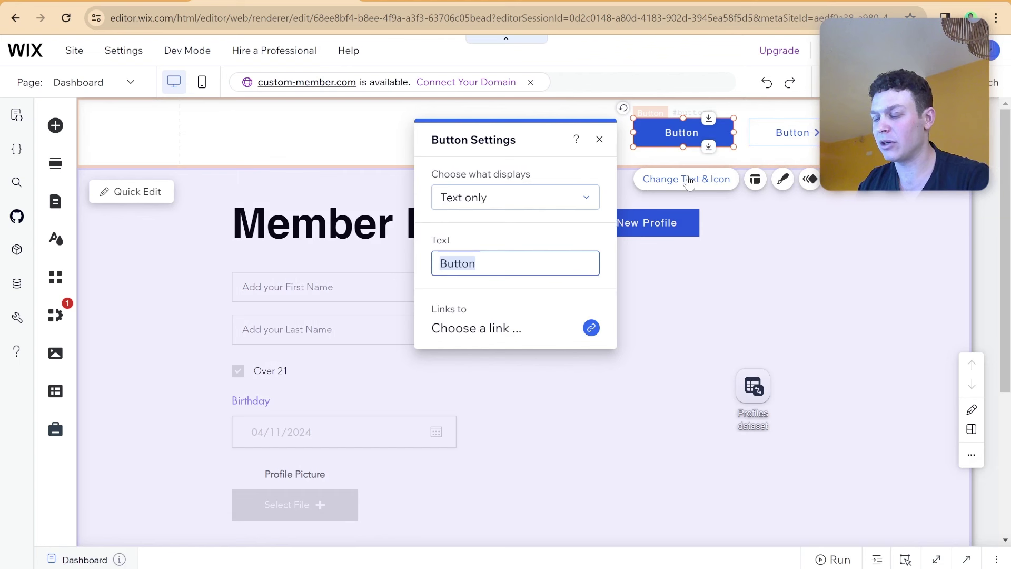
type("Da")
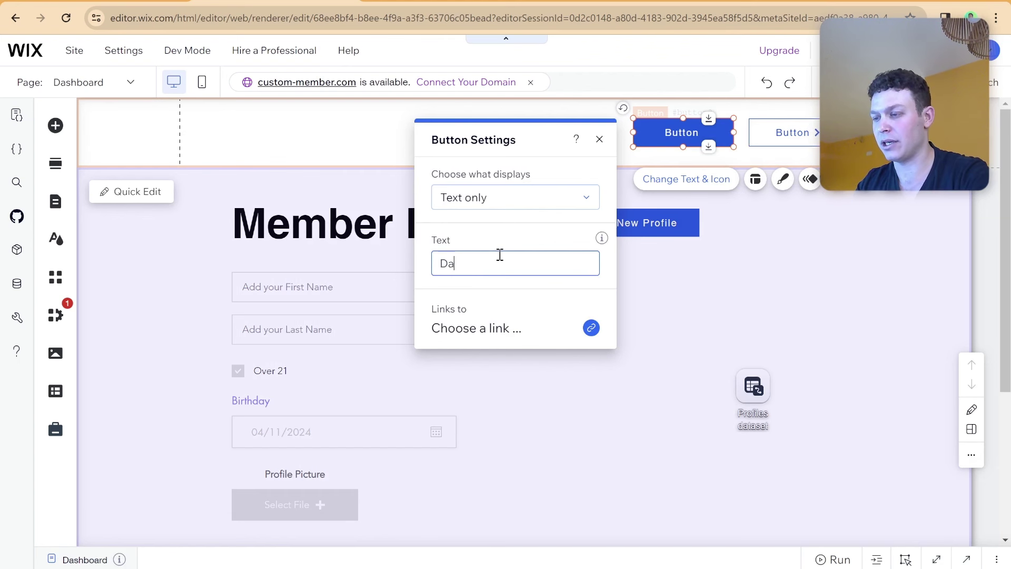
type("shboard")
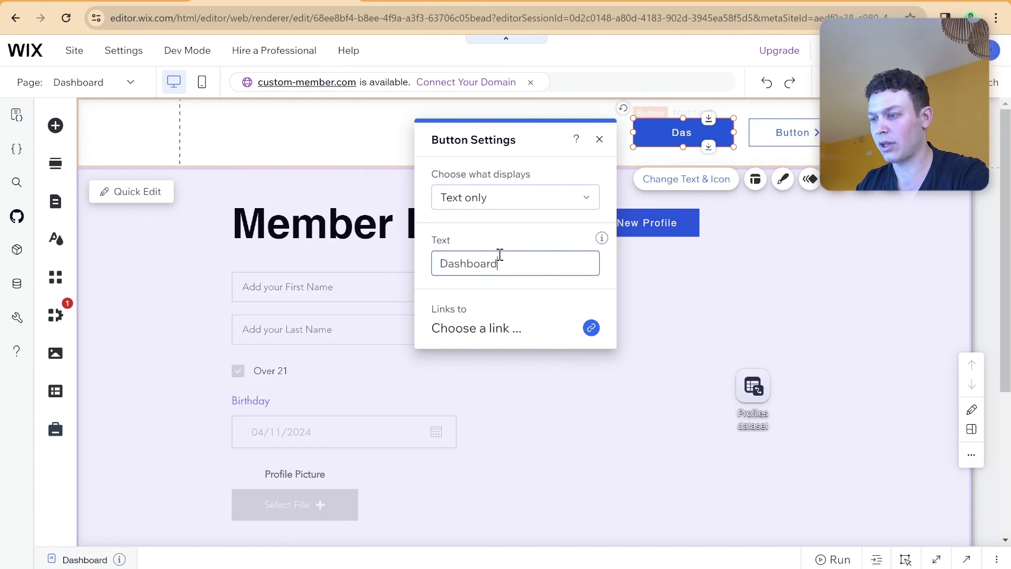
left_click(599, 139)
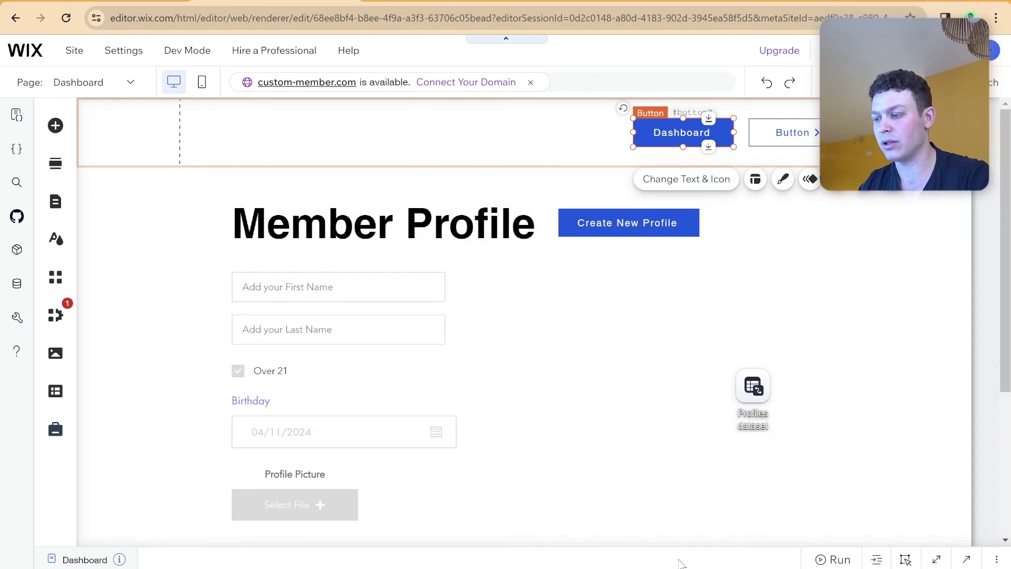
left_click(679, 558)
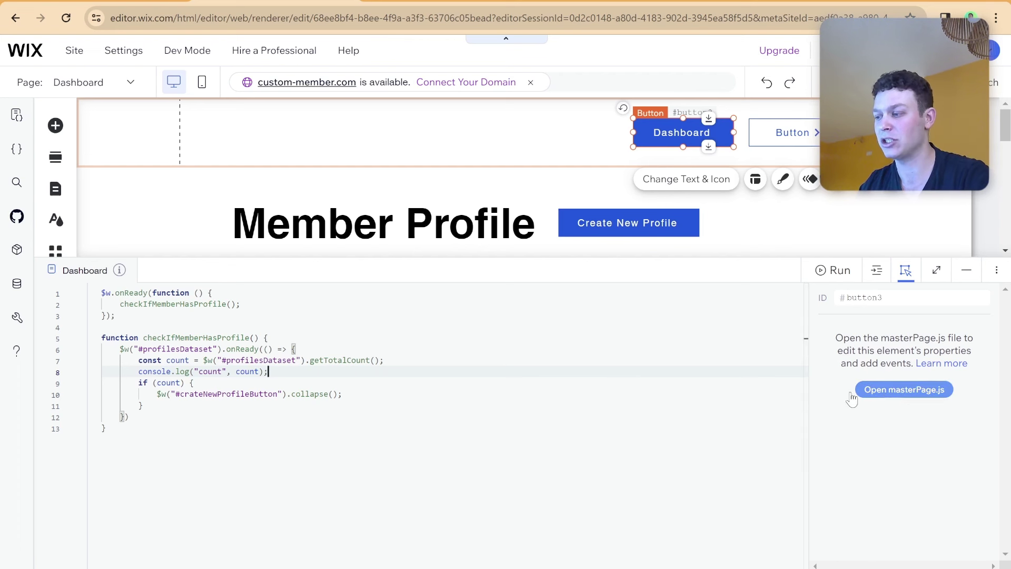
Open the site-wide masterPage.js code file.
left_click(905, 391)
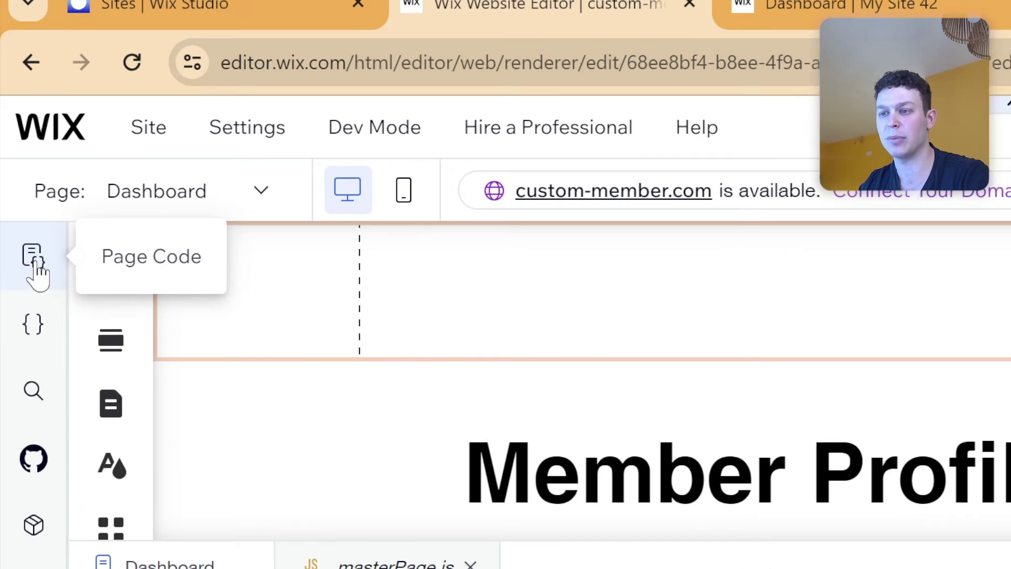
left_click(35, 261)
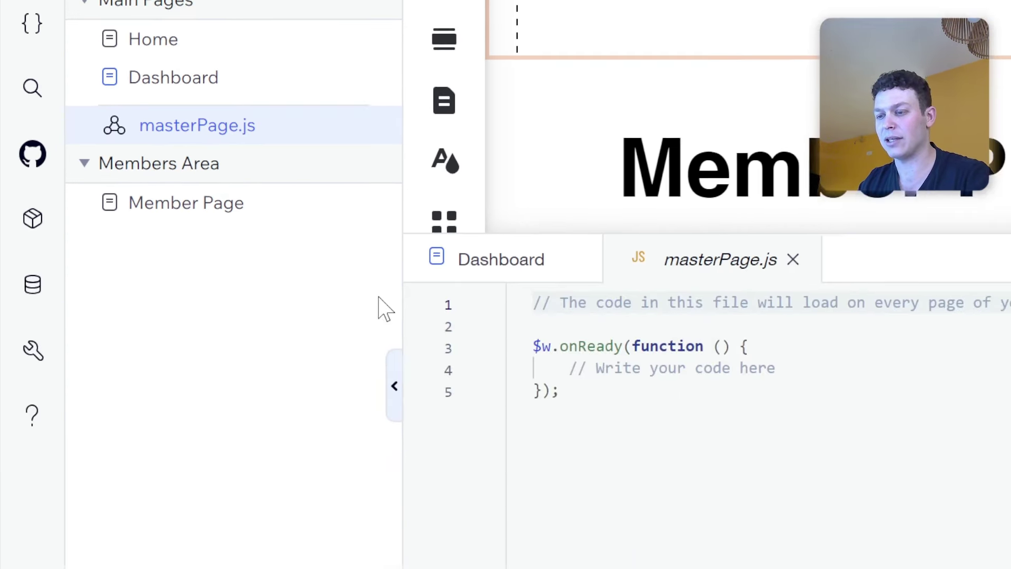
left_click(203, 332)
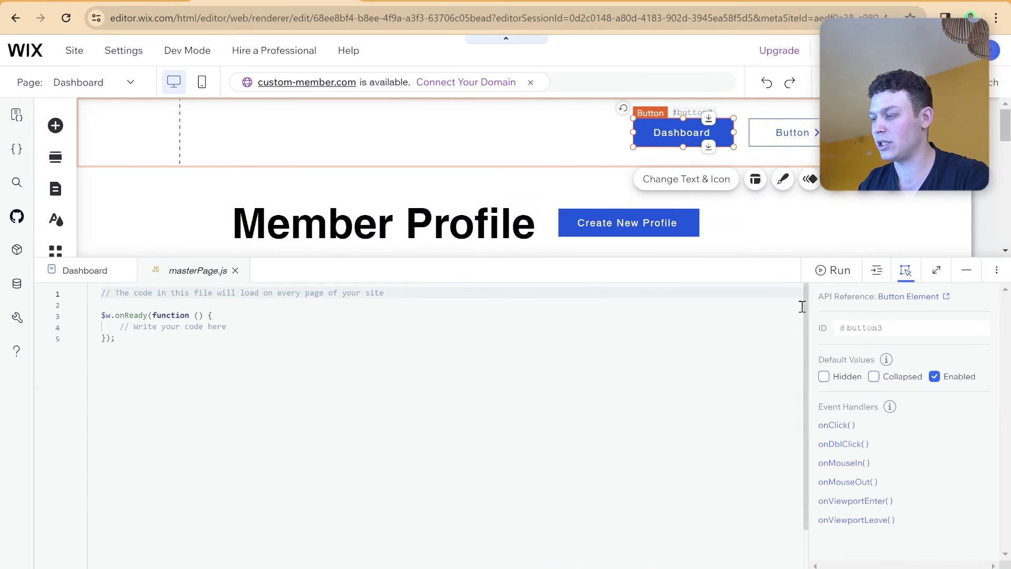
Give the Dashboard button the ID dashboardButton and make it hidden by default.
left_click(903, 327)
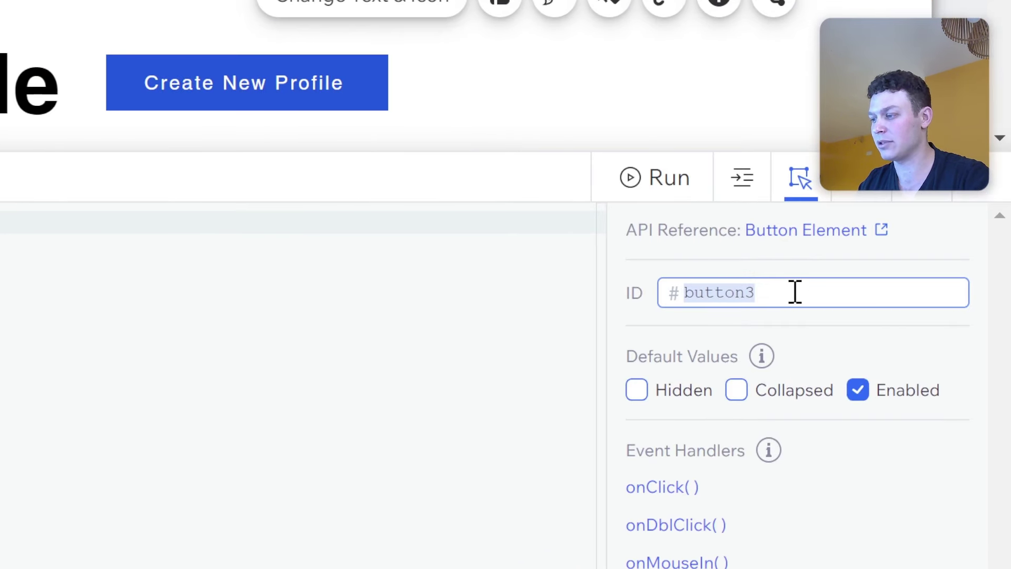
type("dashboar")
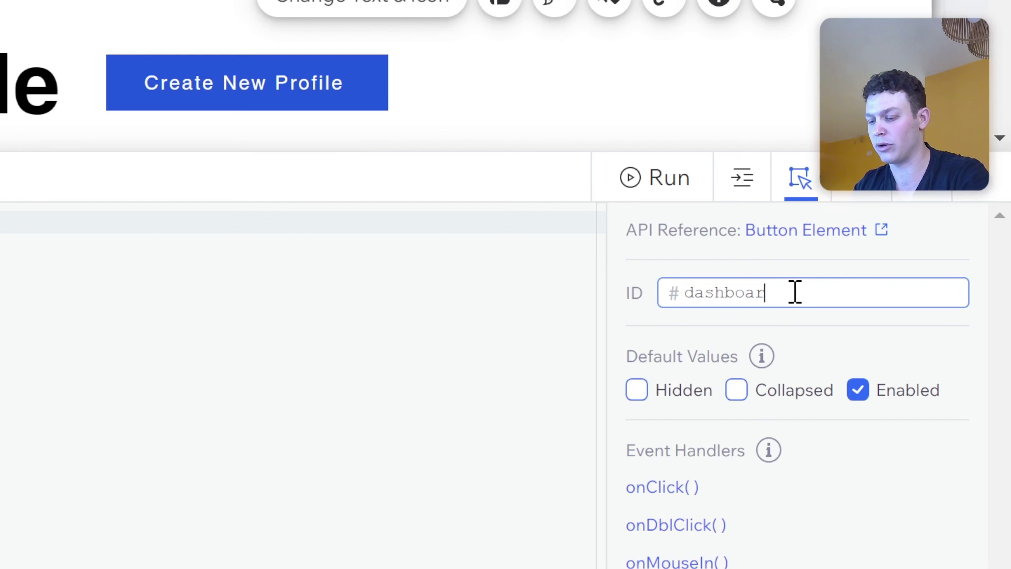
type("dButton")
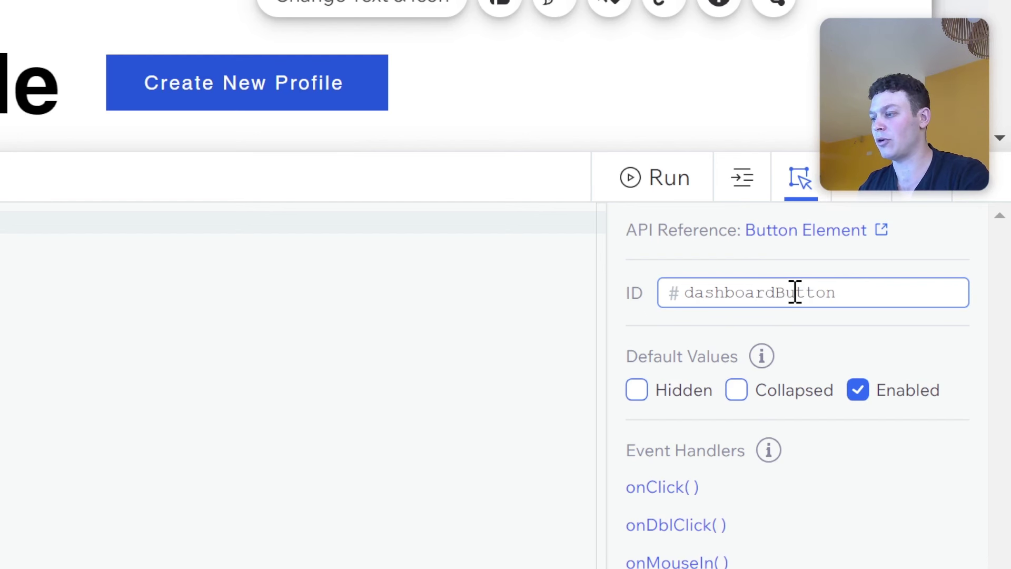
key("Return")
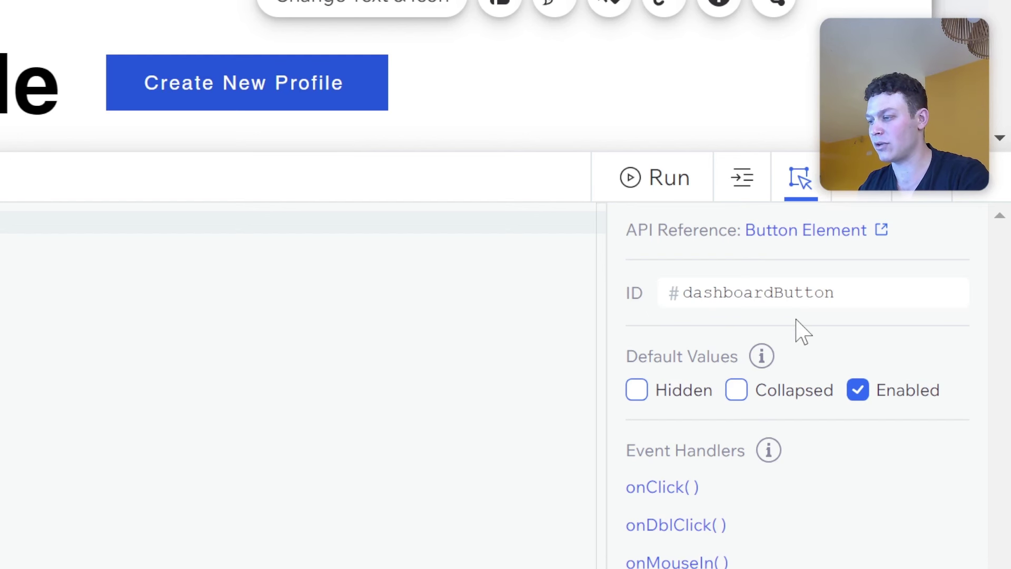
left_click(686, 403)
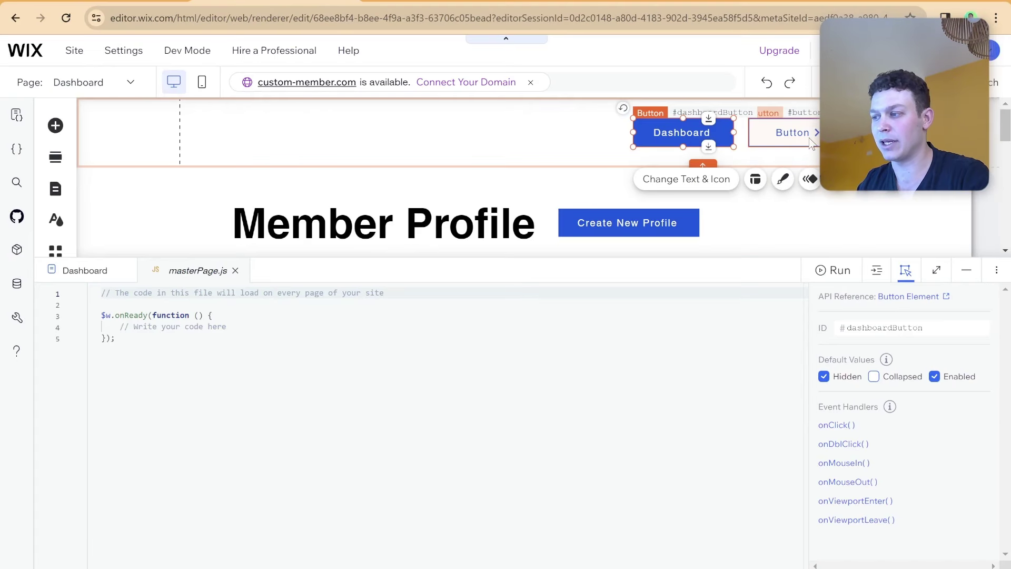
left_click(614, 252)
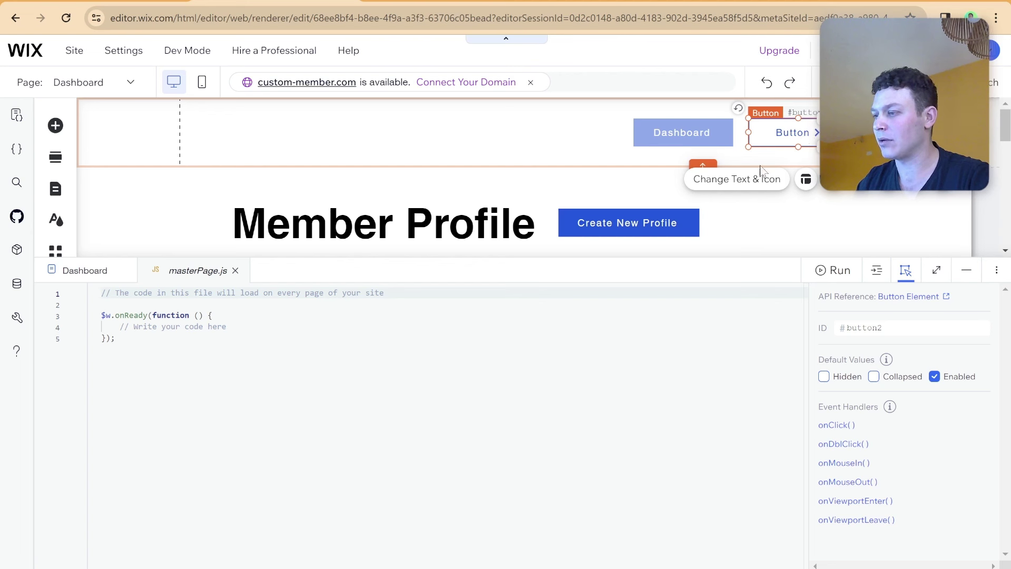
Change the second header button's label to 'Log in'.
left_click(754, 180)
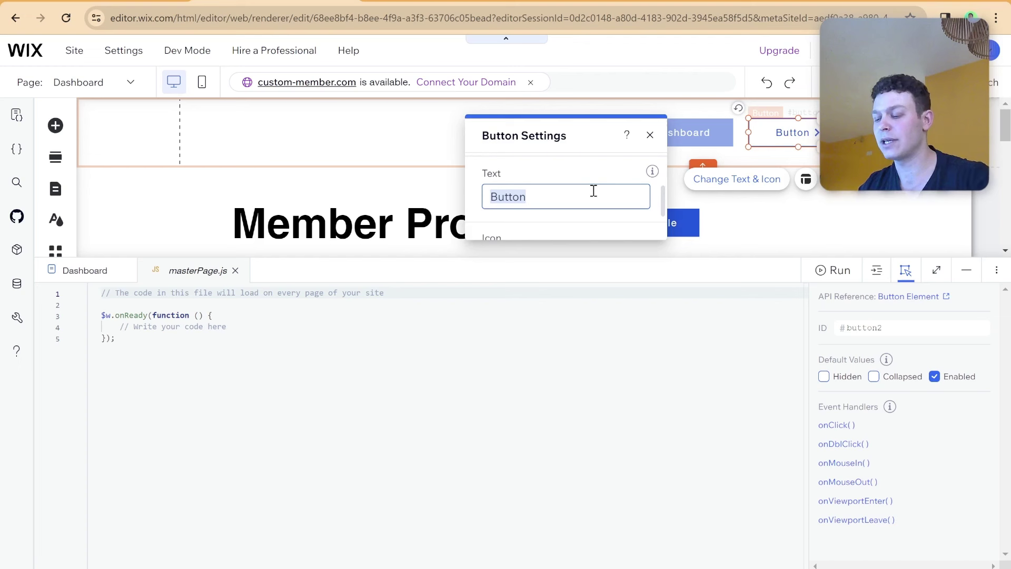
type("Llog")
key("BackSpace")
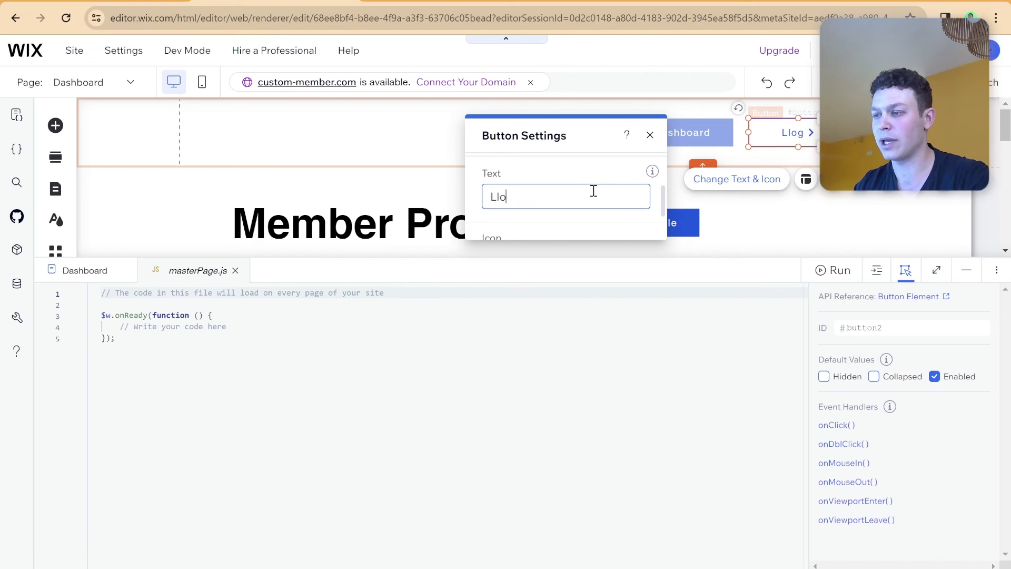
key("BackSpace")
key("BackSpace")
type("og in")
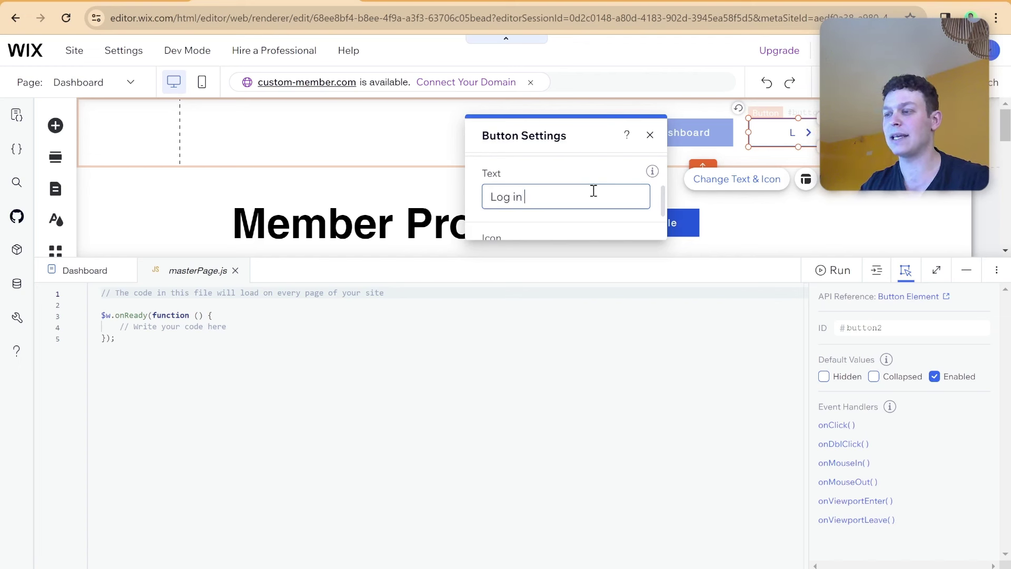
key("Return")
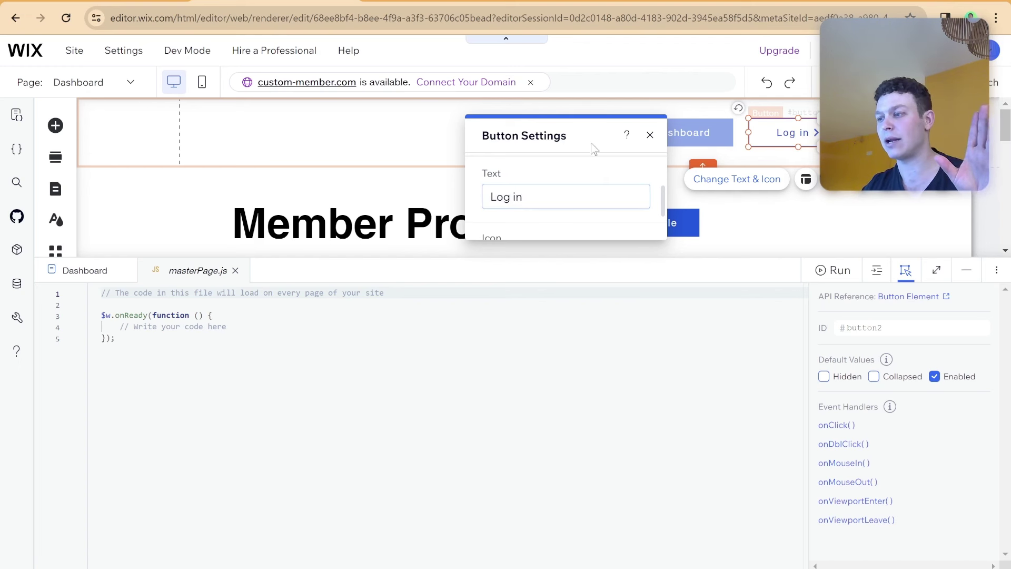
left_click(650, 135)
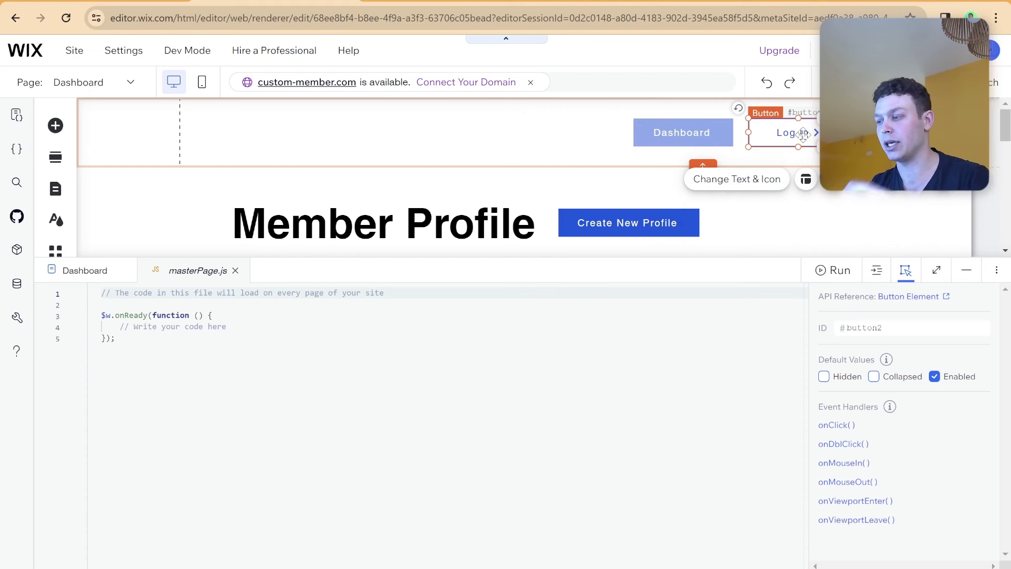
Set the second button's ID to loginLogoutButton.
left_click(869, 327)
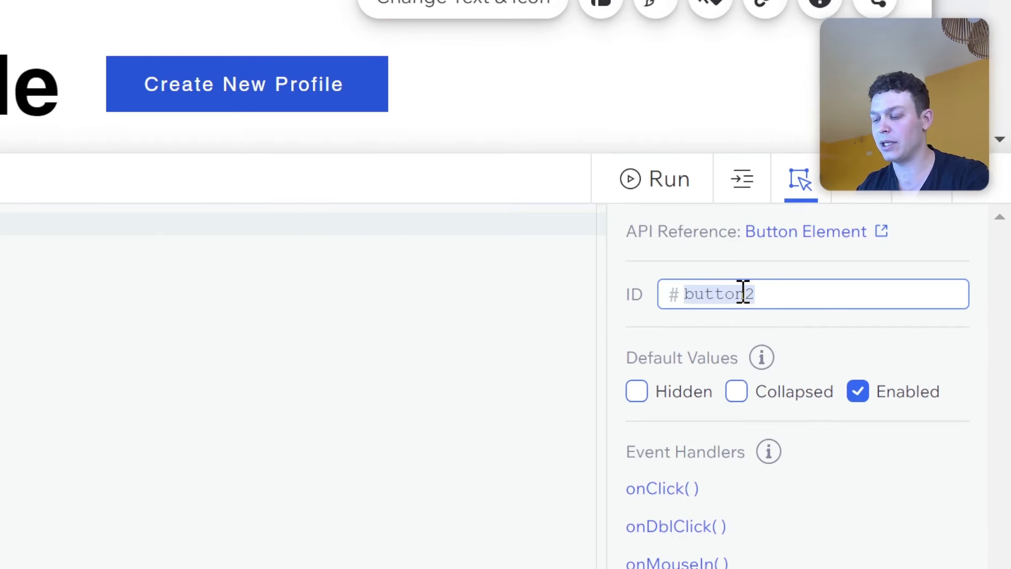
type("lo")
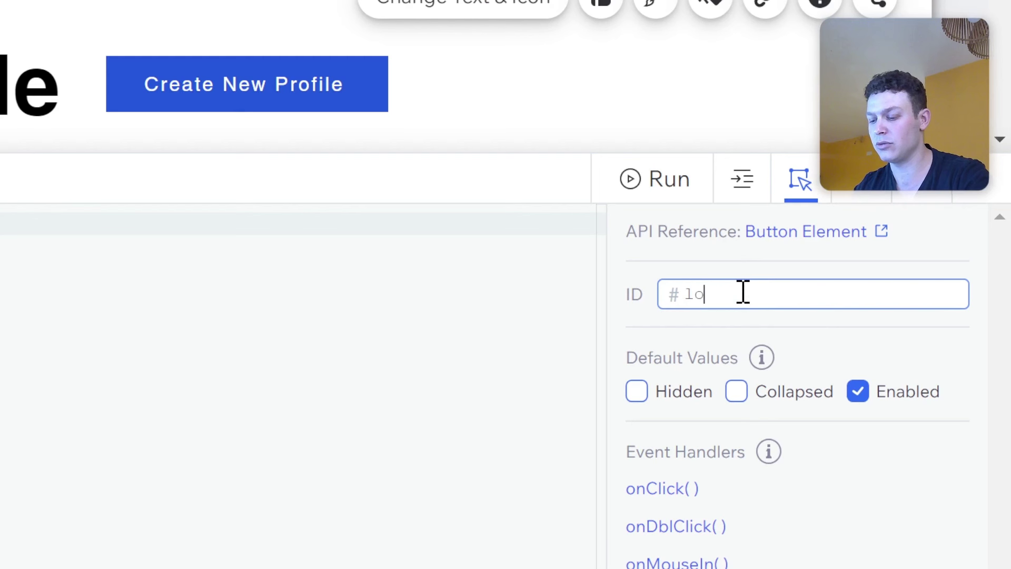
type("ginLougo")
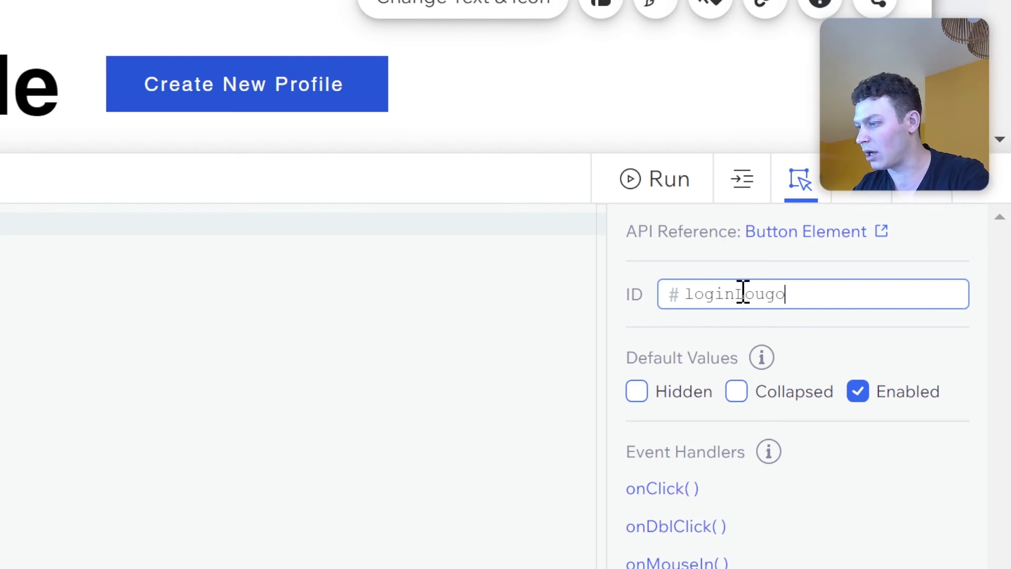
key("BackSpace")
key("BackSpace")
key("BackSpace")
type("gout")
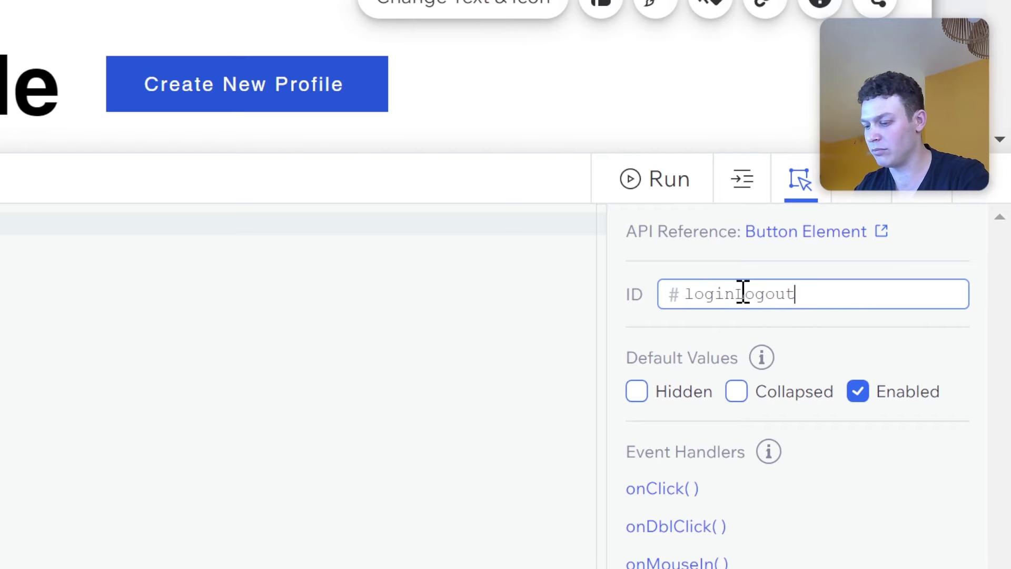
type("Button")
key("Return")
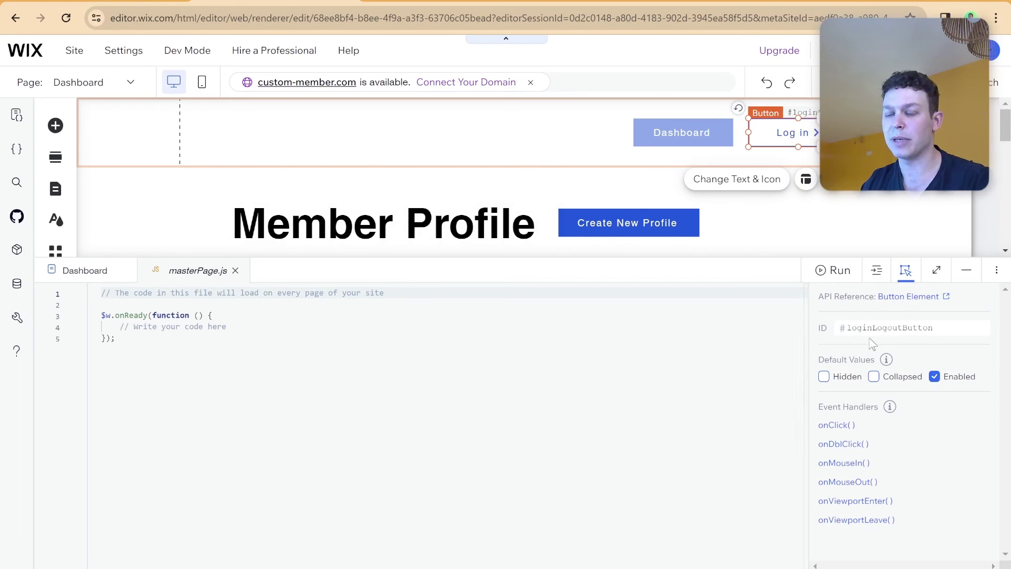
scroll(487, 336, "down", 2)
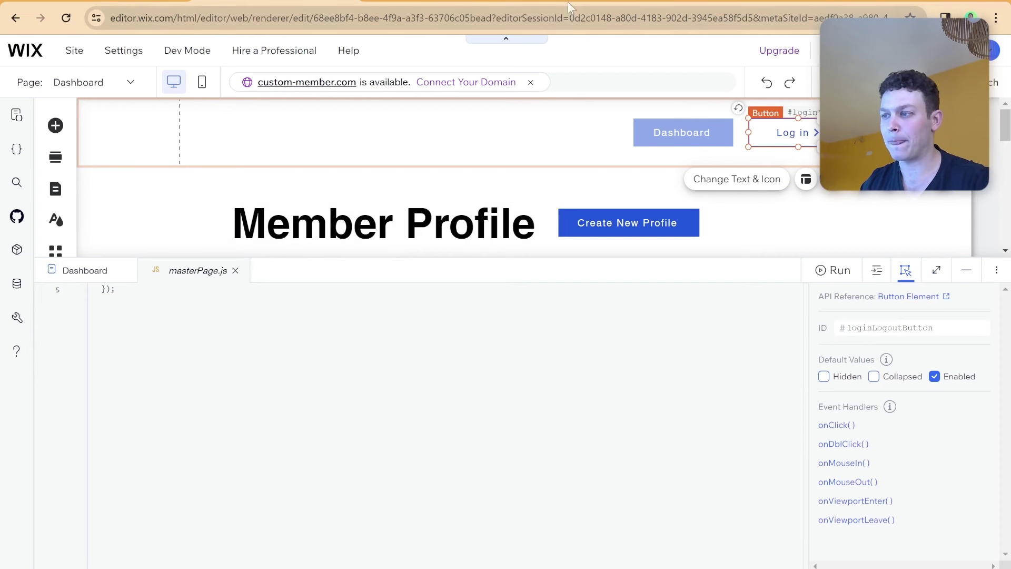
key("ctrl+Tab")
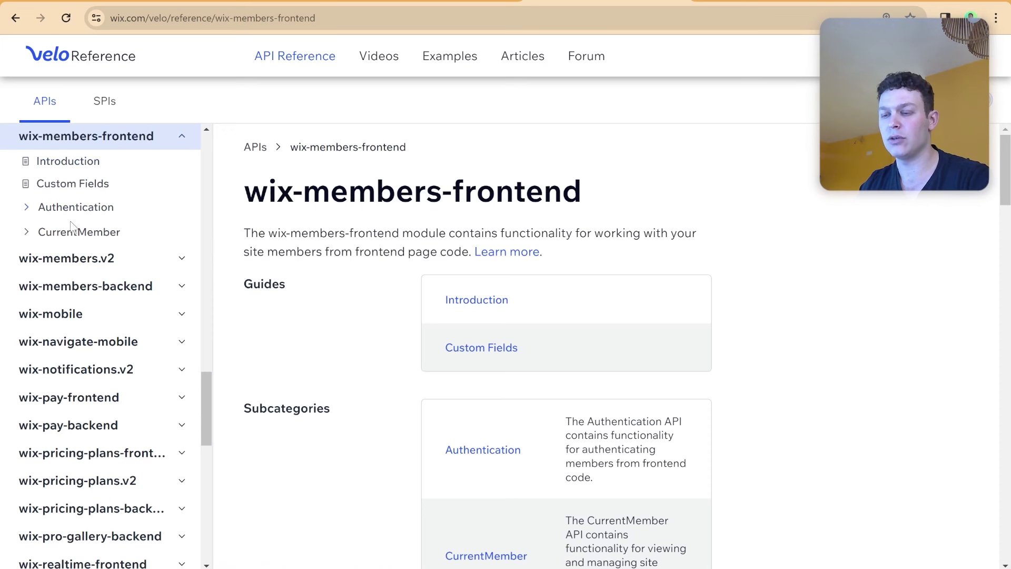
left_click(30, 211)
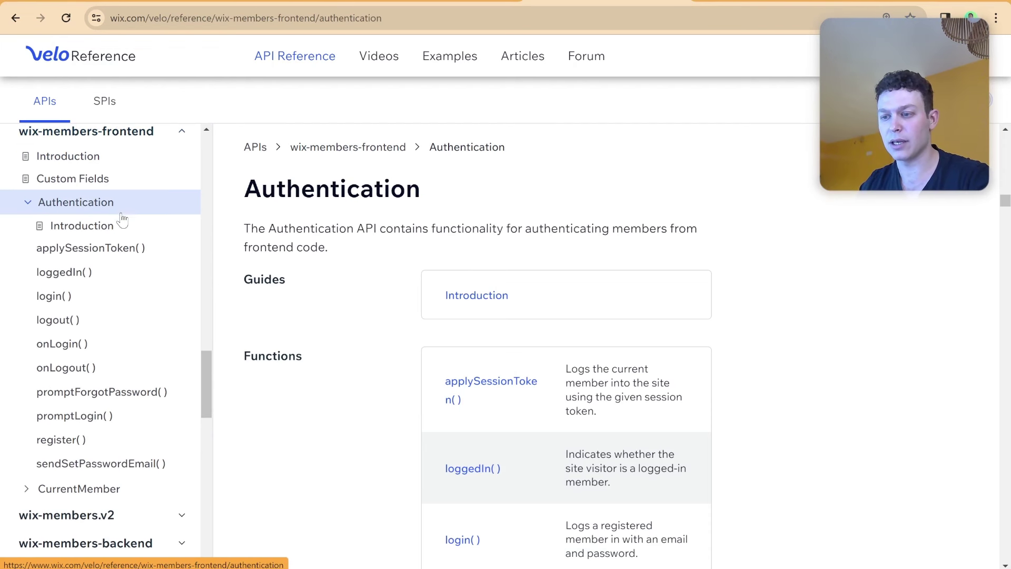
scroll(121, 221, "down", 1)
left_click(72, 271)
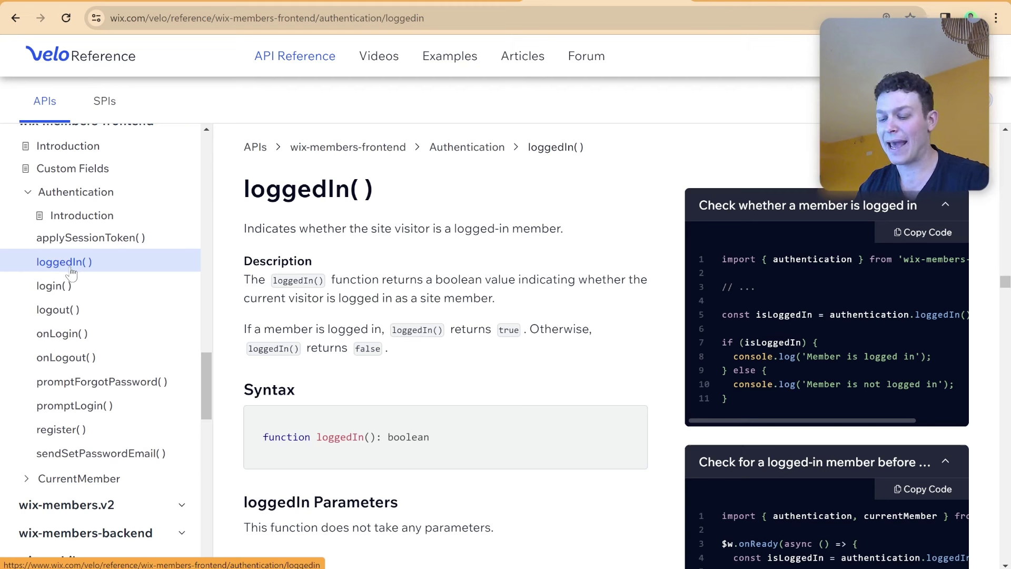
left_click(80, 337)
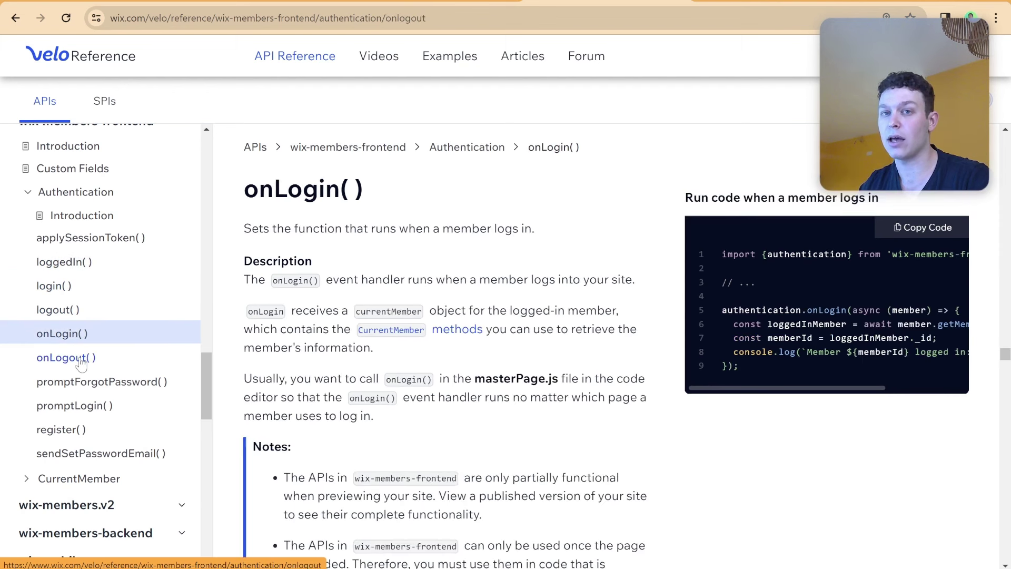
left_click(81, 361)
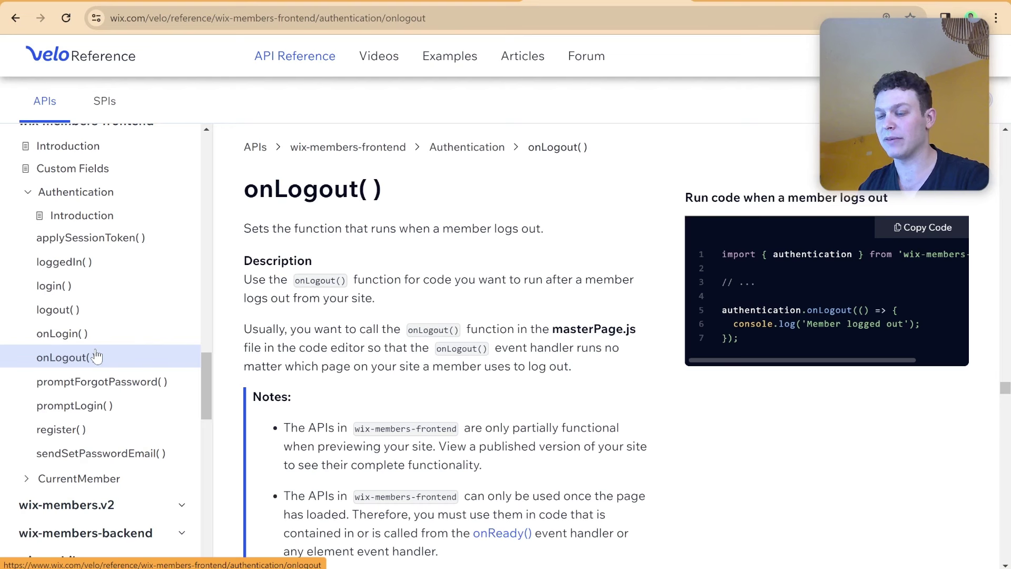
left_click(70, 263)
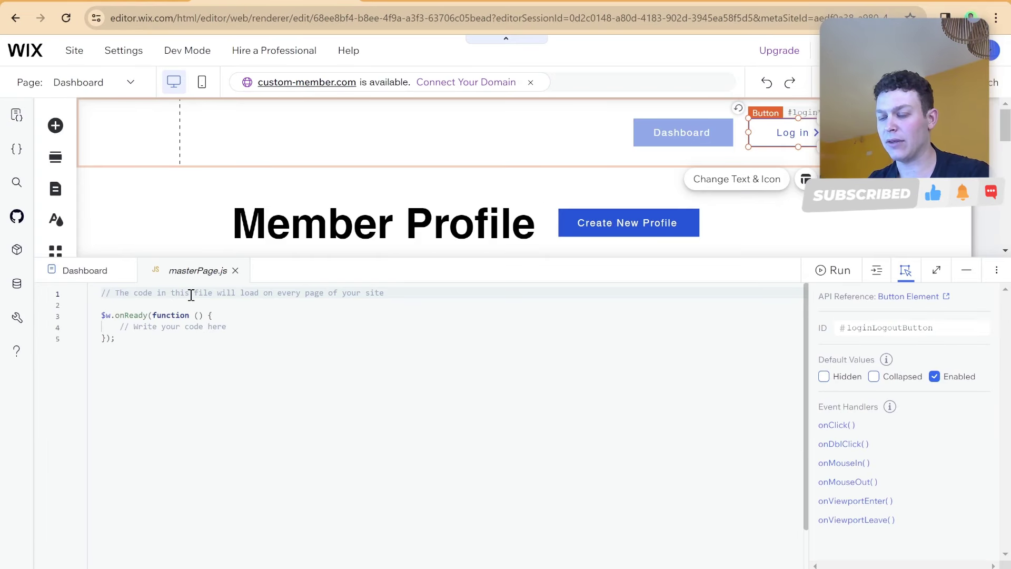
Replace the line 1 comment with import {authentication} from 'wix-members-frontend';.
triple_click(191, 294)
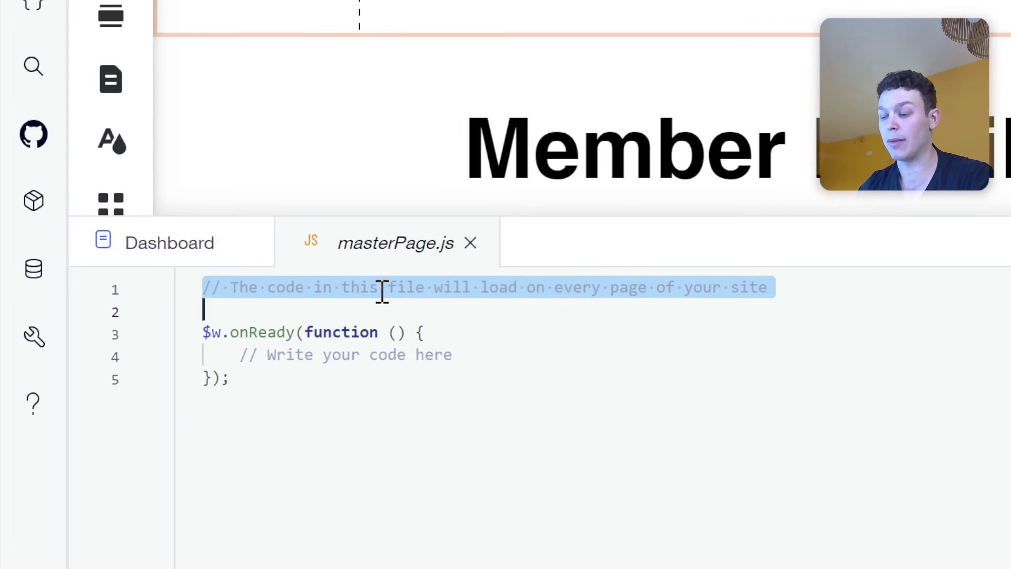
type("import ")
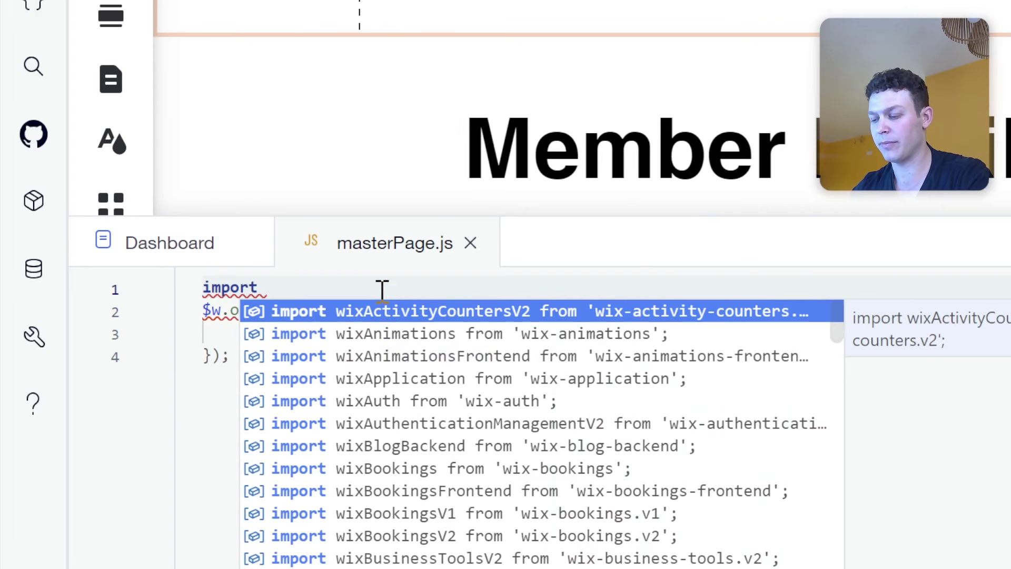
type("{authent")
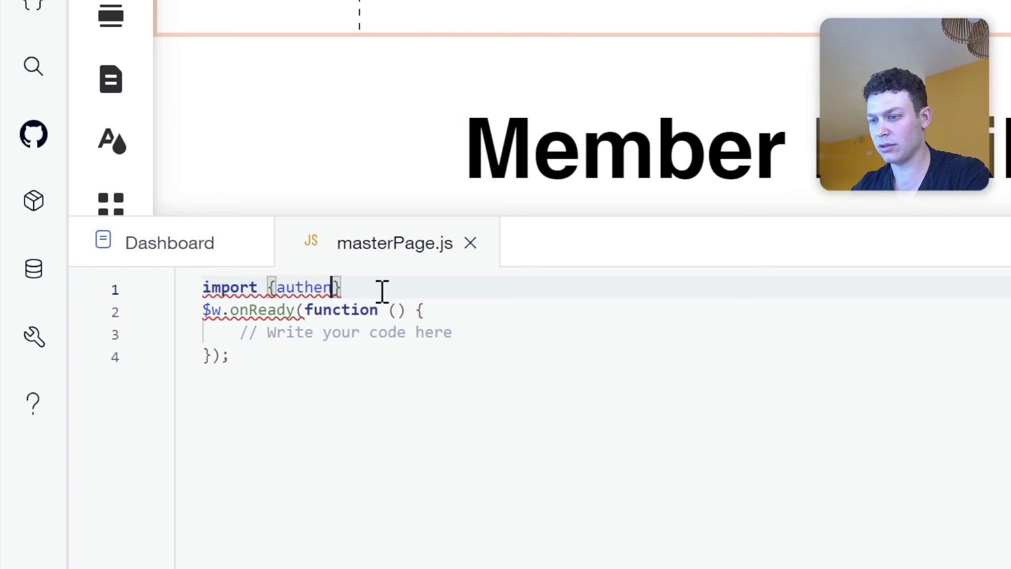
type("ication")
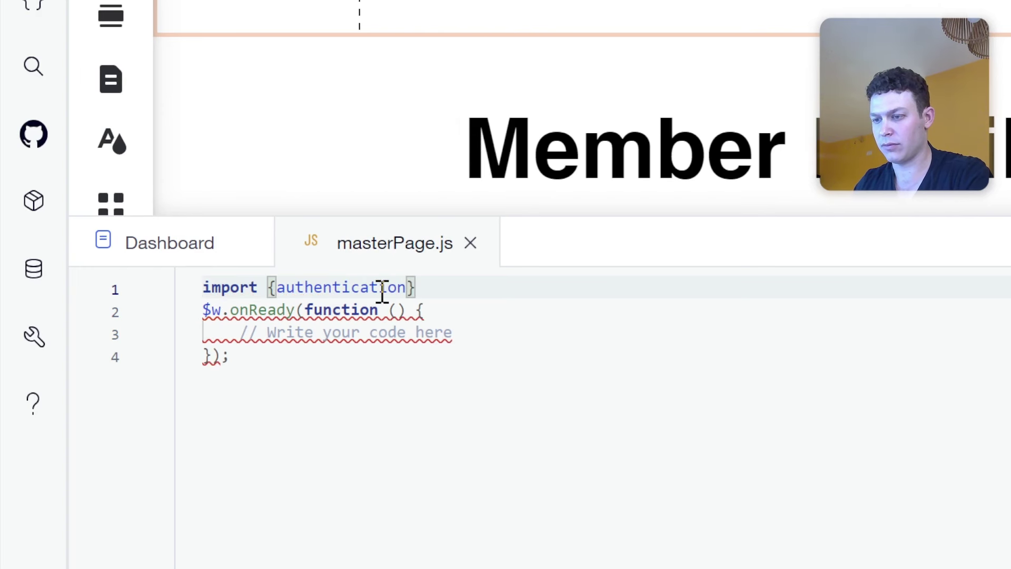
key("Right")
key("Left")
type("from ")
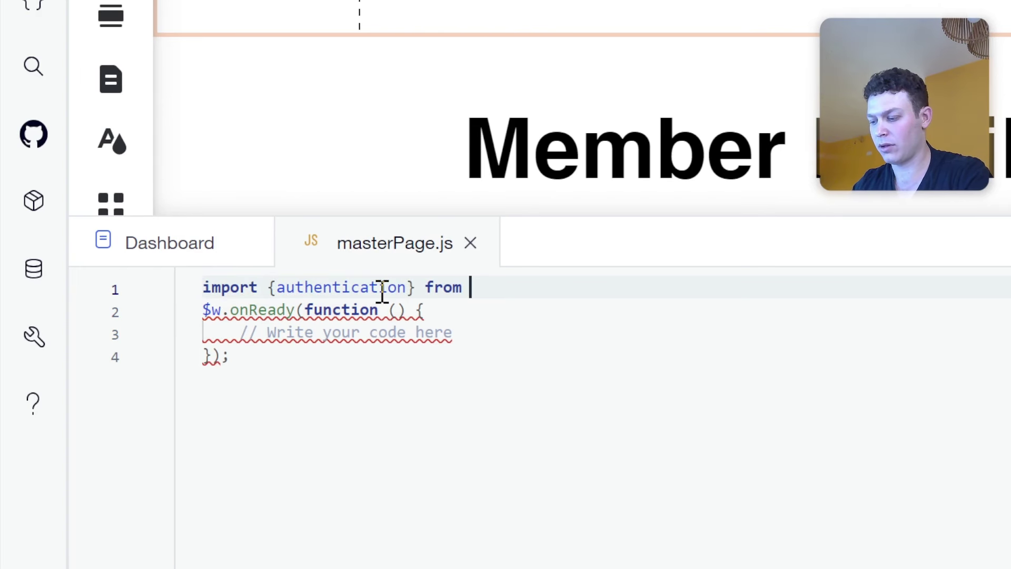
type("'wix")
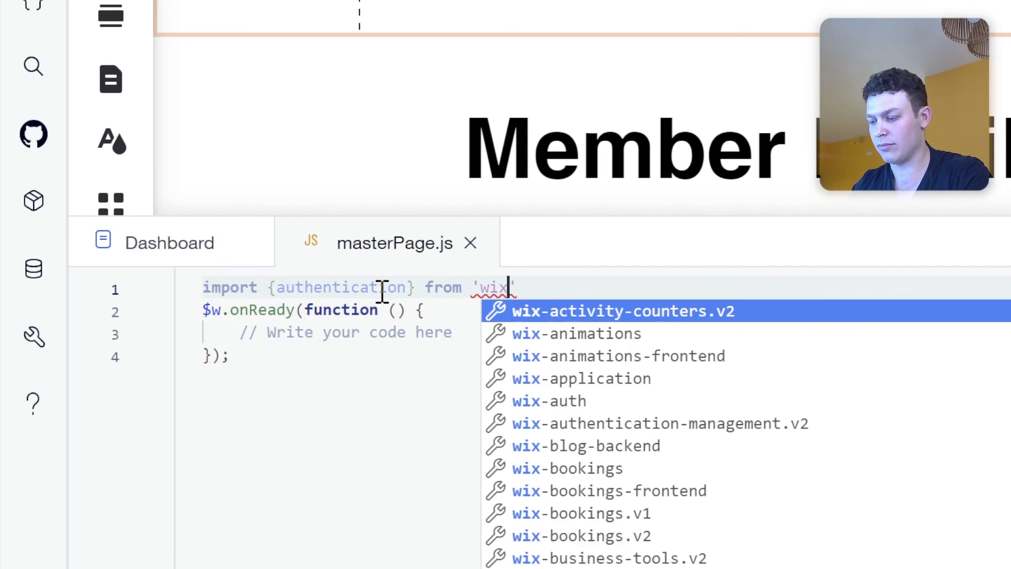
type("-mem")
key("Down")
key("Return")
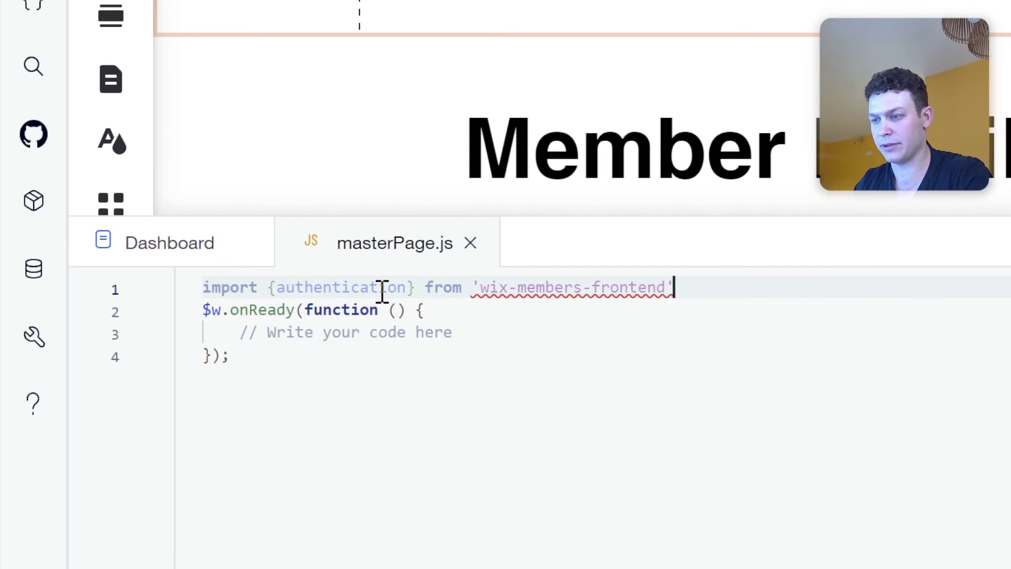
type(";")
key("Return")
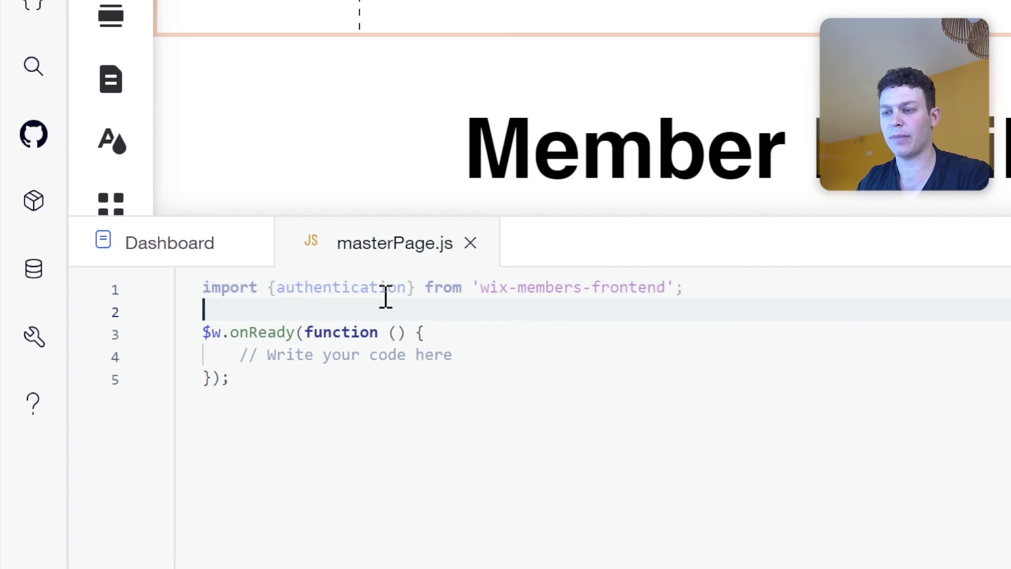
Add blank lines below the $w.onReady block.
mouse_move(385, 290)
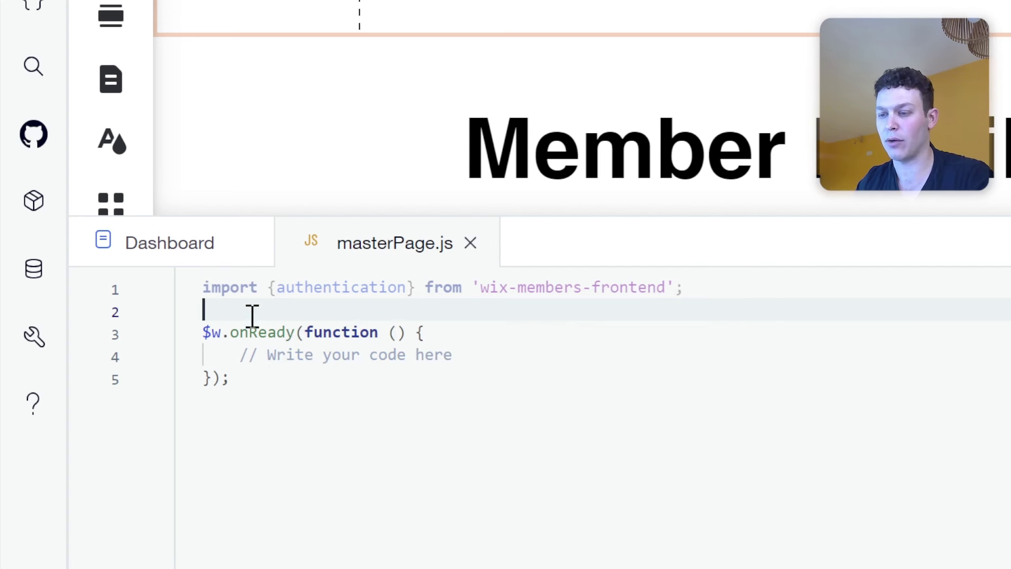
left_click(259, 379)
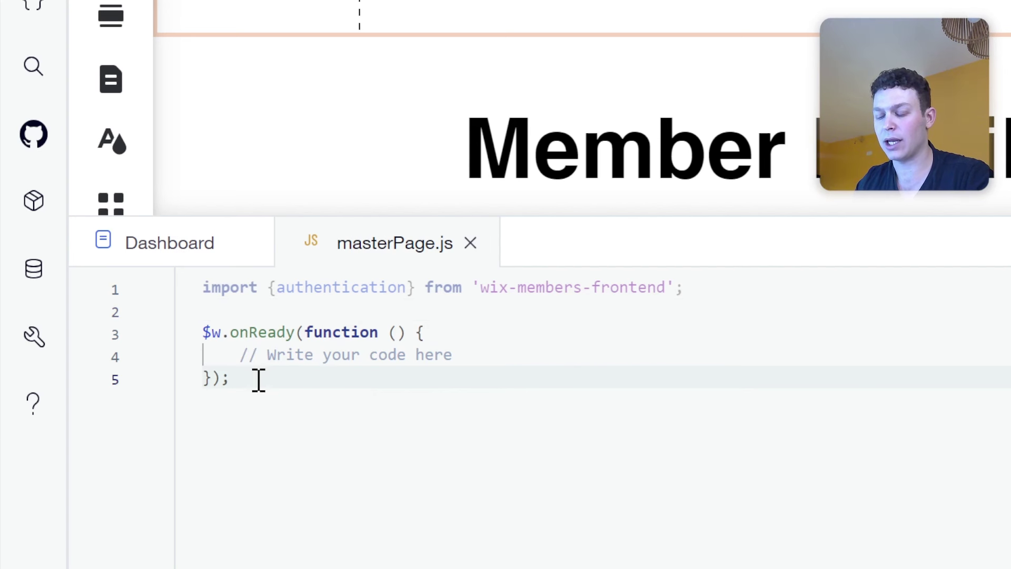
key("Return")
key("Return")
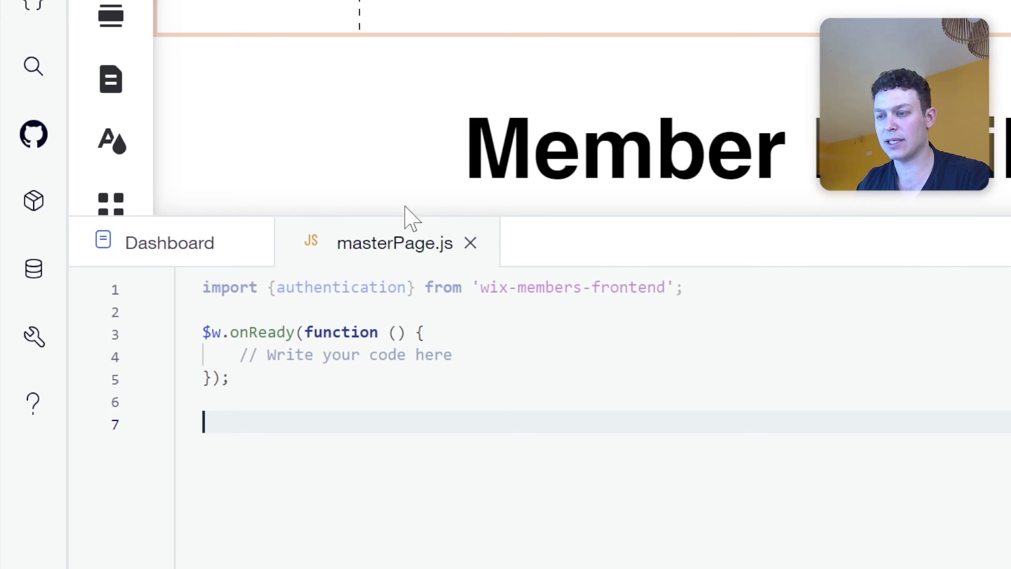
Create an empty, parameterless renderLoginLogoutUI() function from the function snippet.
left_click_drag(403, 214, 402, 141)
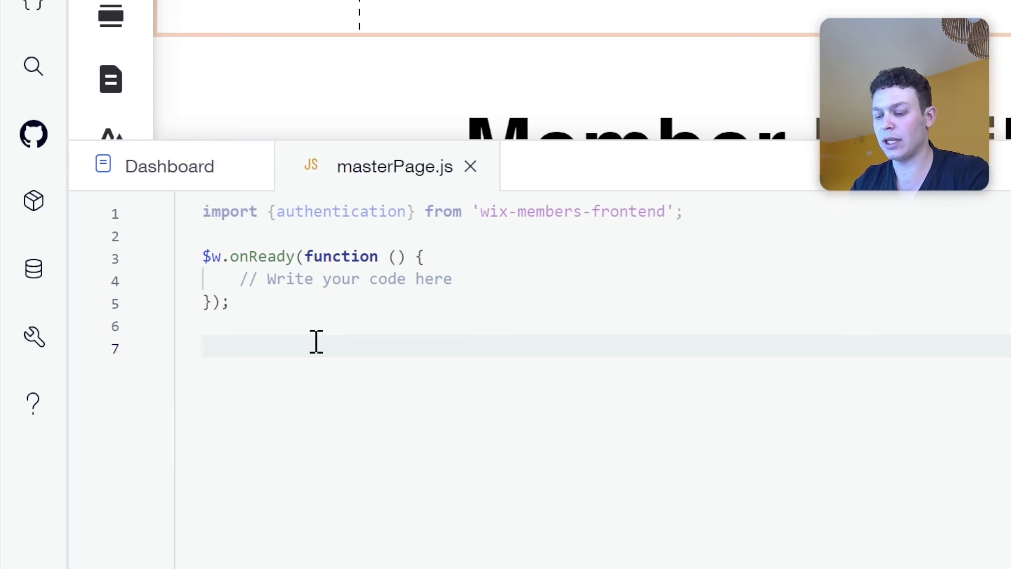
type("fun")
key("Return")
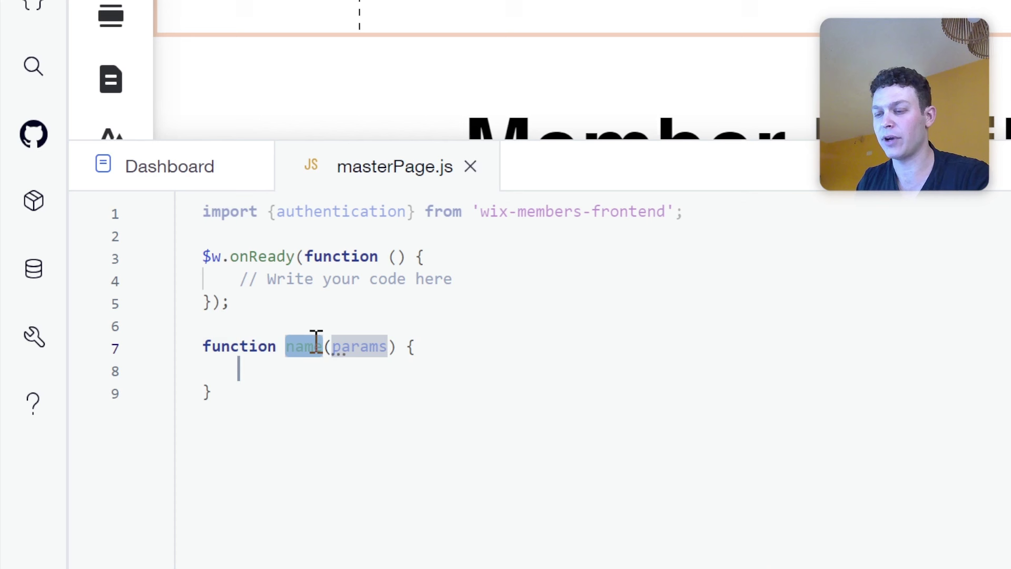
type("renderLo")
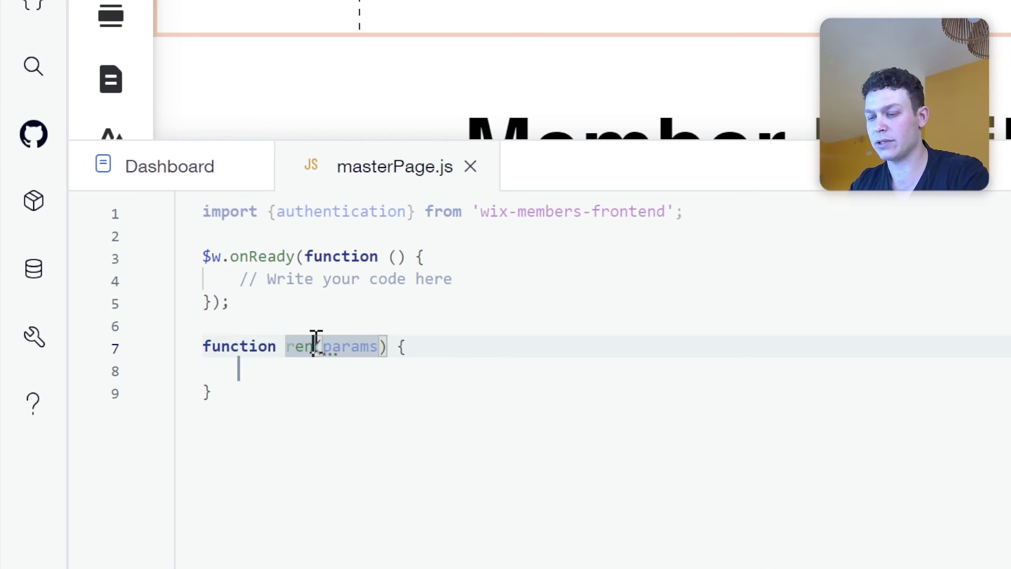
type("ginLou")
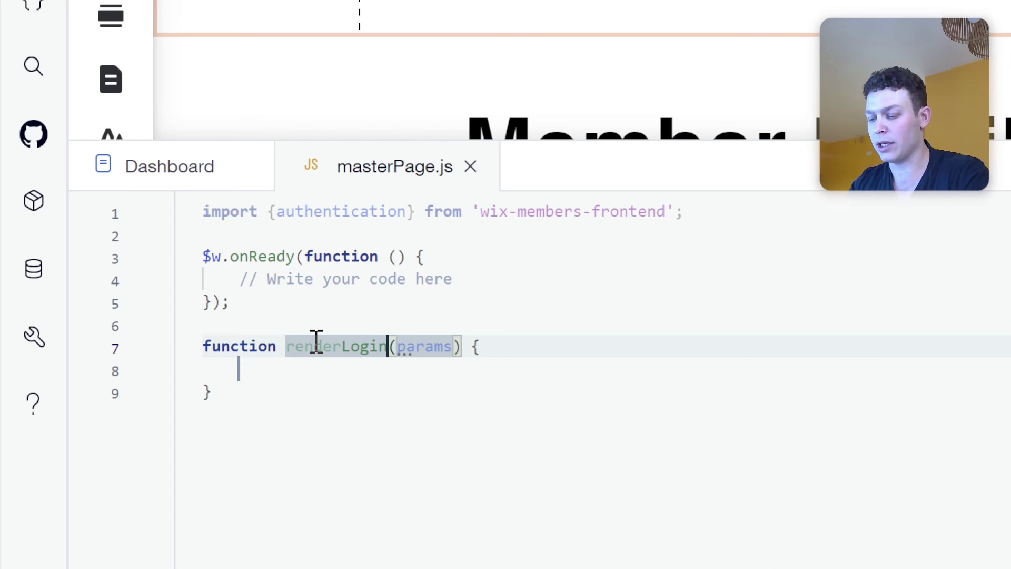
key("BackSpace")
type("gout")
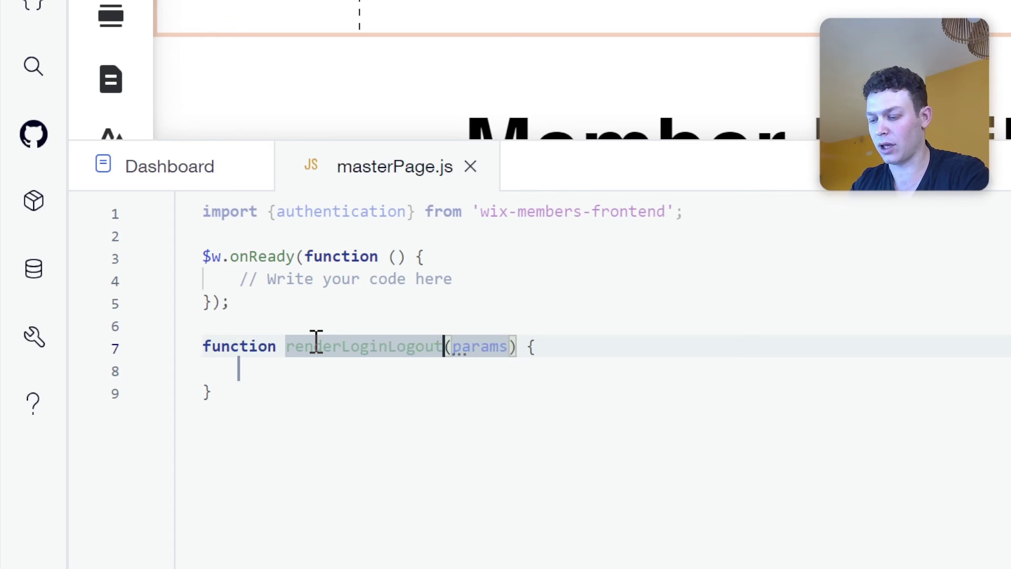
type("UI")
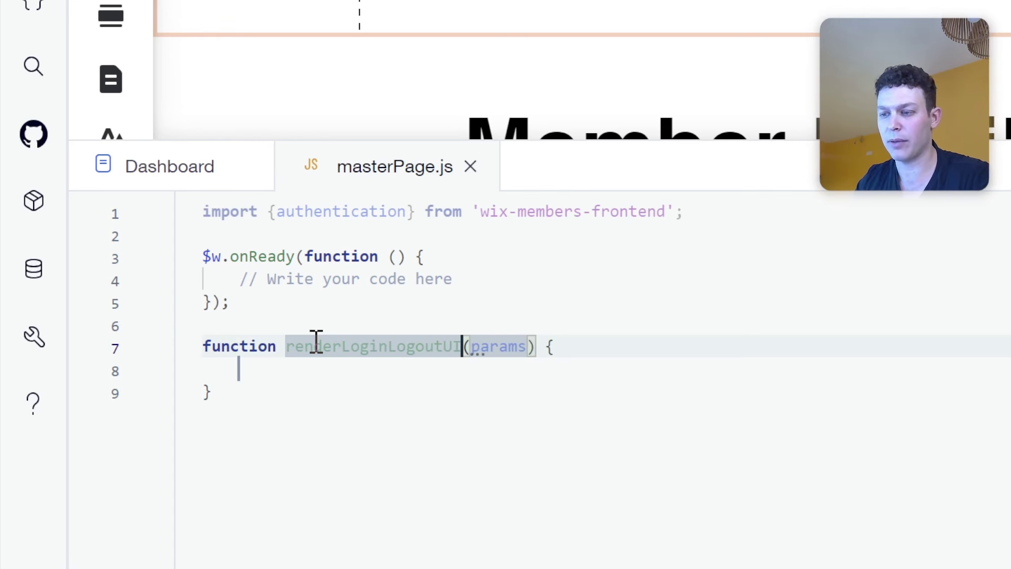
double_click(485, 345)
key("BackSpace")
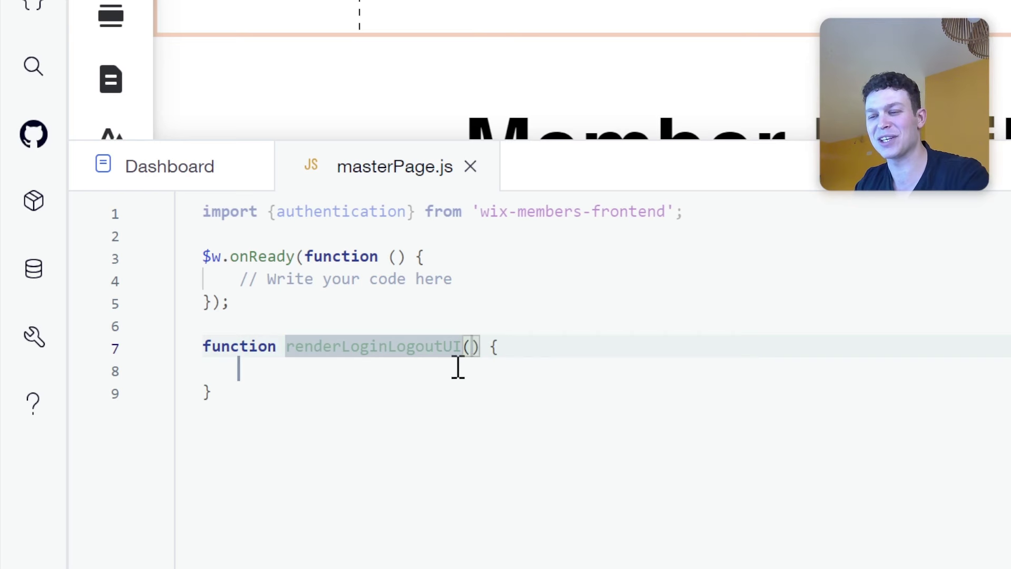
Add const loggedIn = authentication.loggedIn(); inside the function body.
left_click(454, 373)
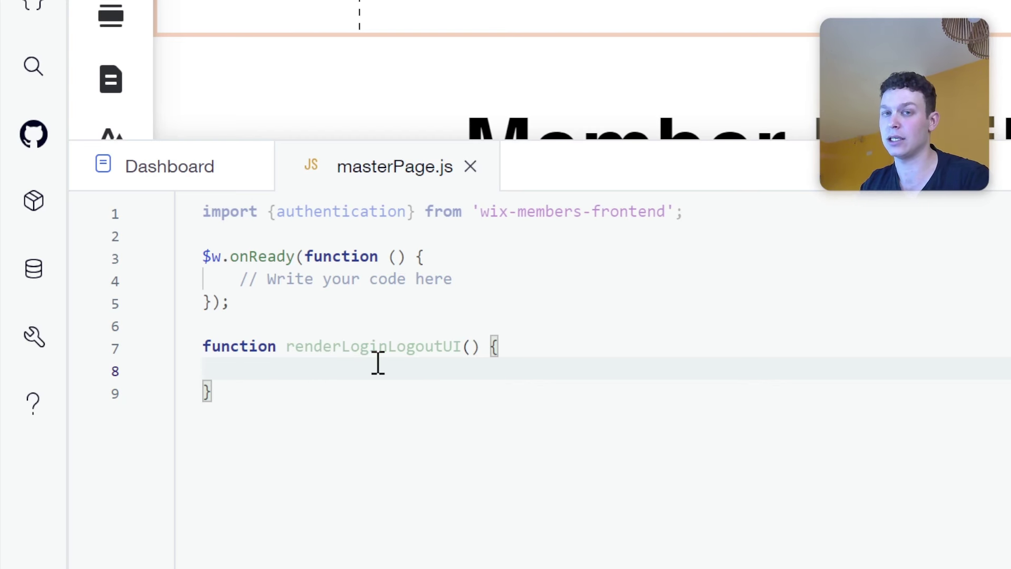
type("co")
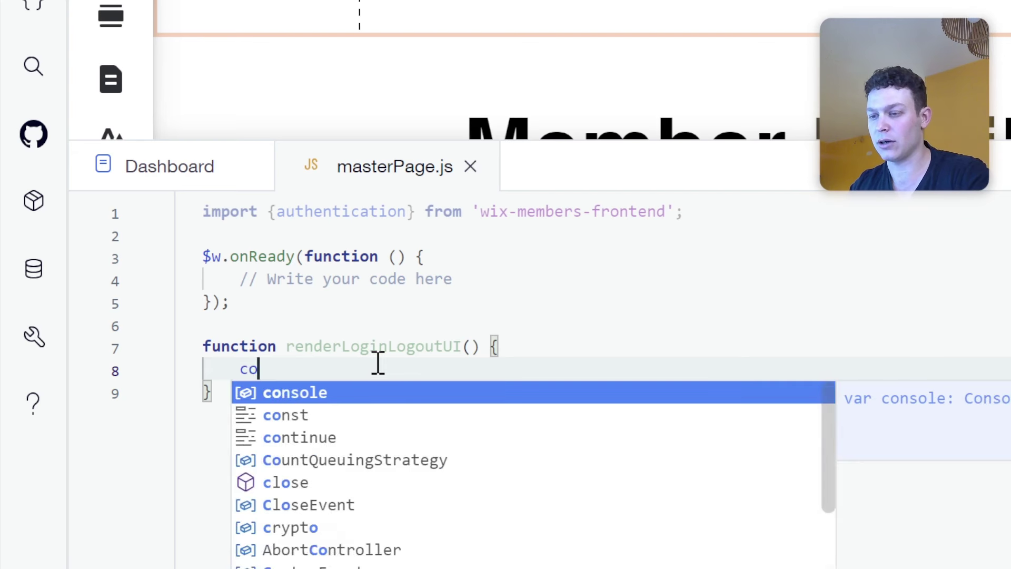
type("nst logged")
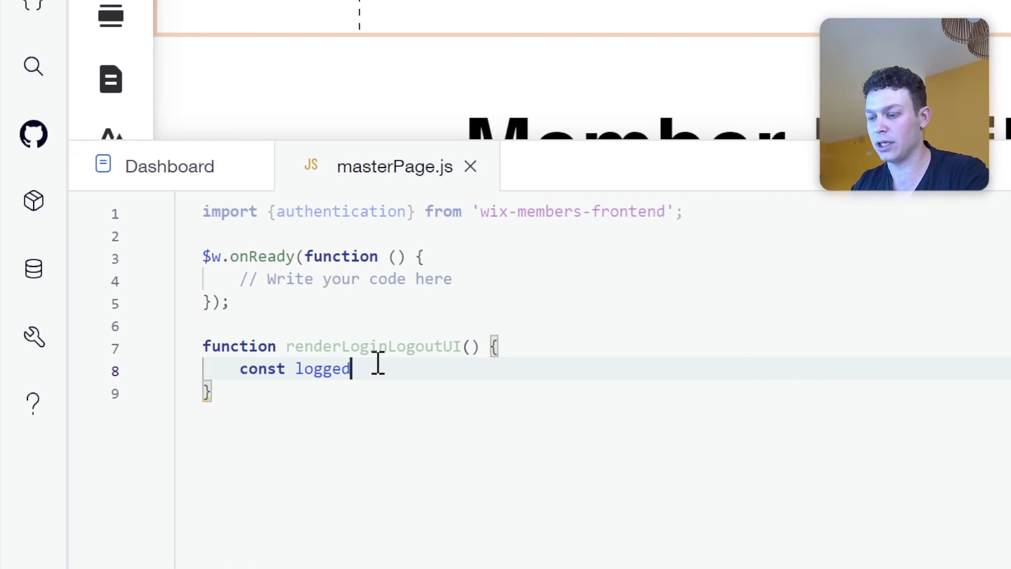
type("In =")
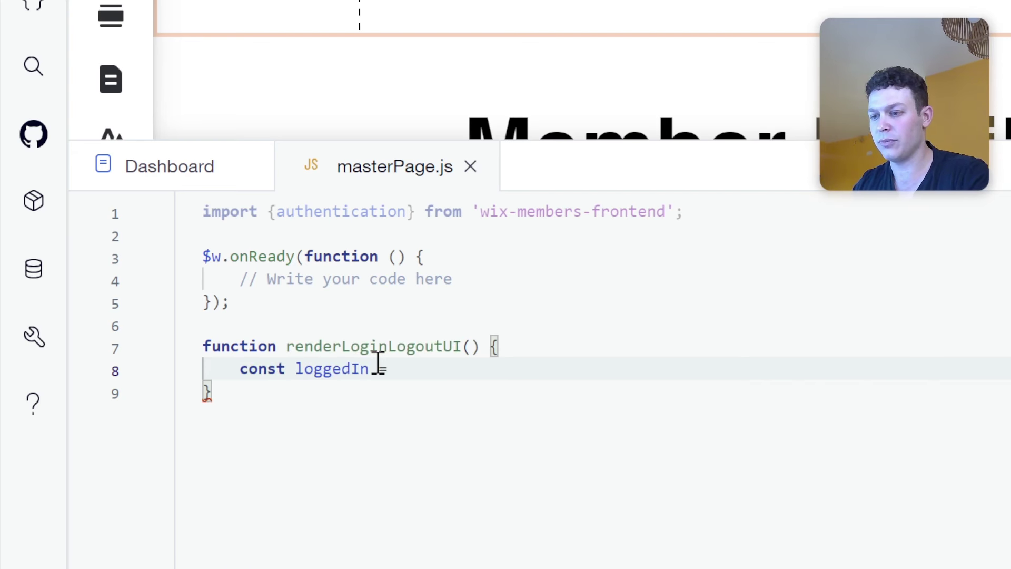
type(" au")
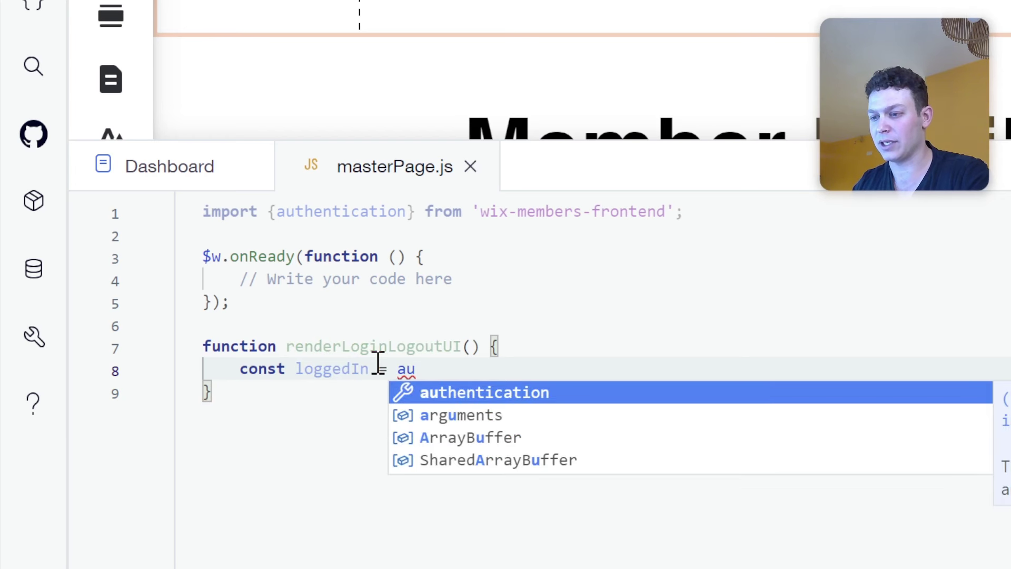
key("Return")
type(".")
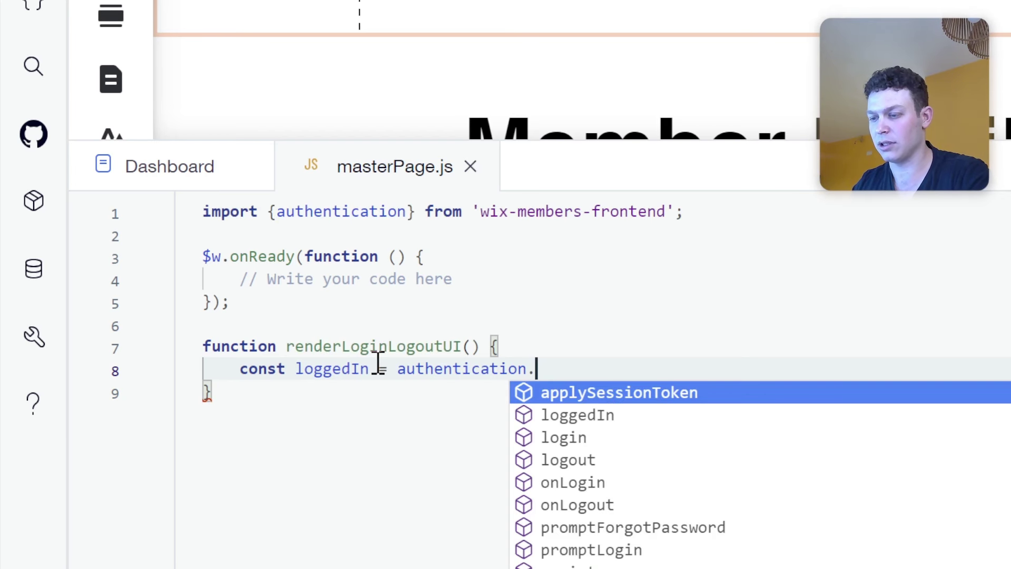
key("Down")
key("Return")
type("()")
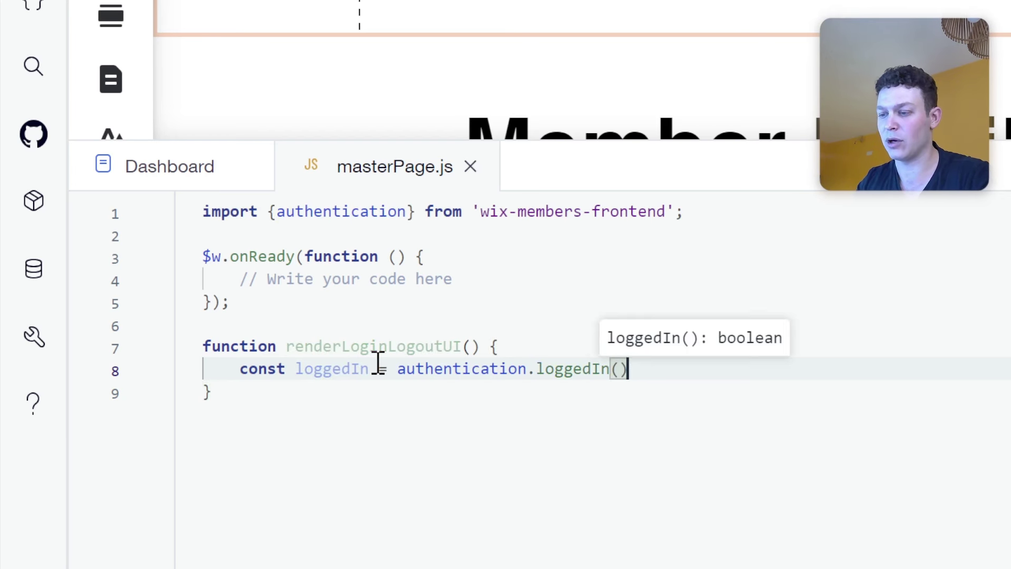
type(";")
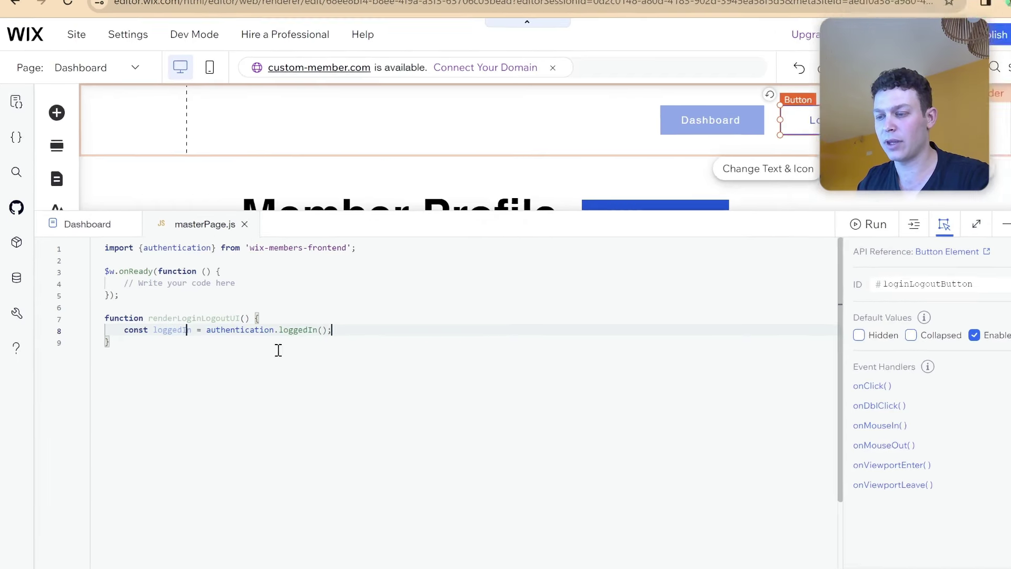
Start an if (loggedIn) block setting #loginLogoutButton's label to "Log out".
key("Return")
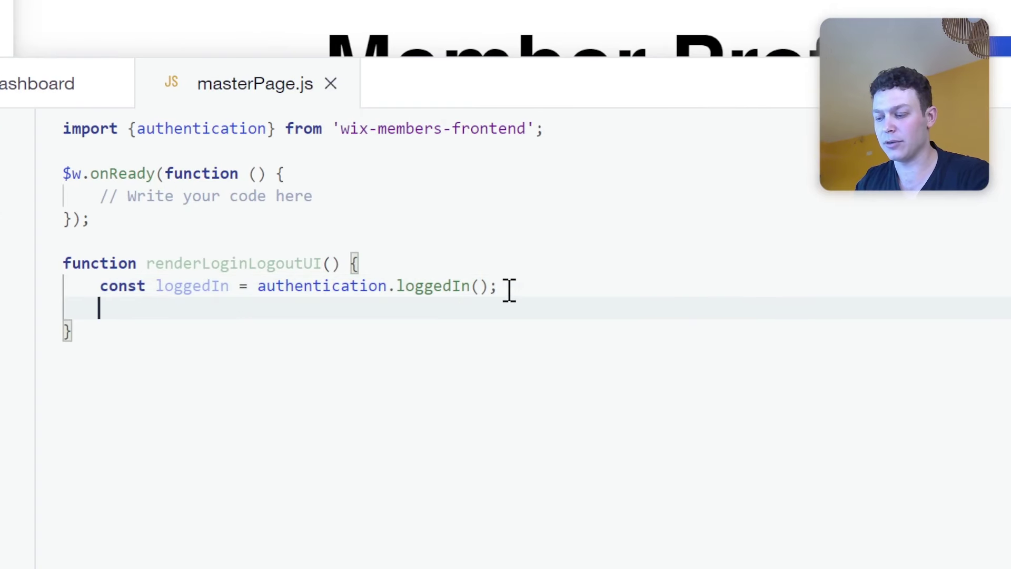
type("if(logge")
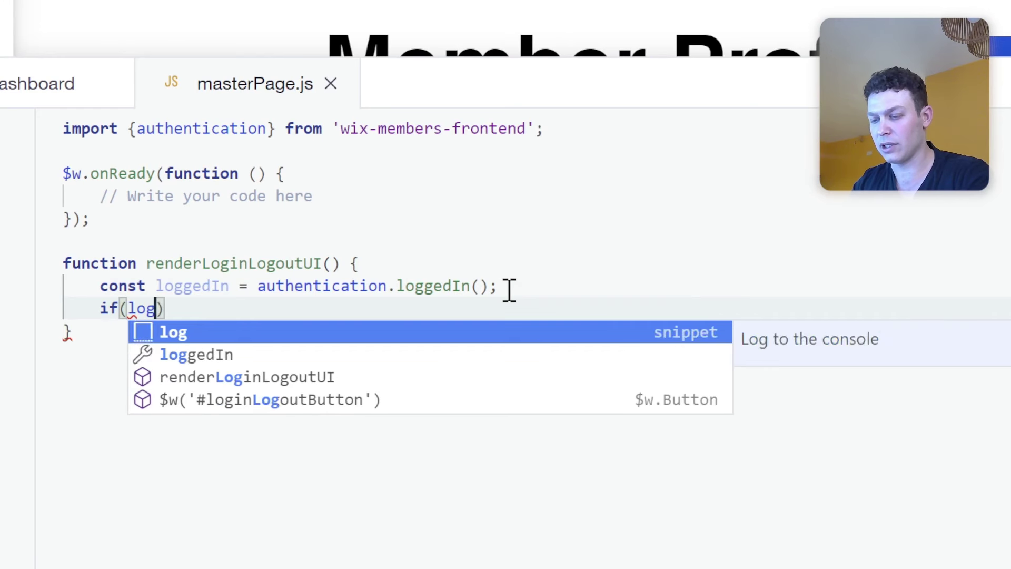
key("Return")
type("){")
key("Return")
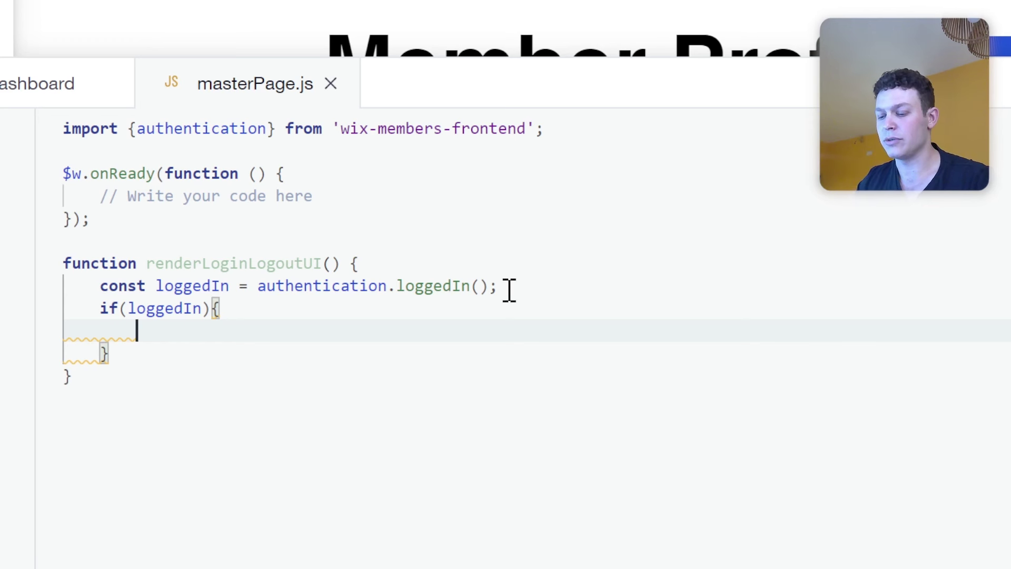
type("$w(\"#")
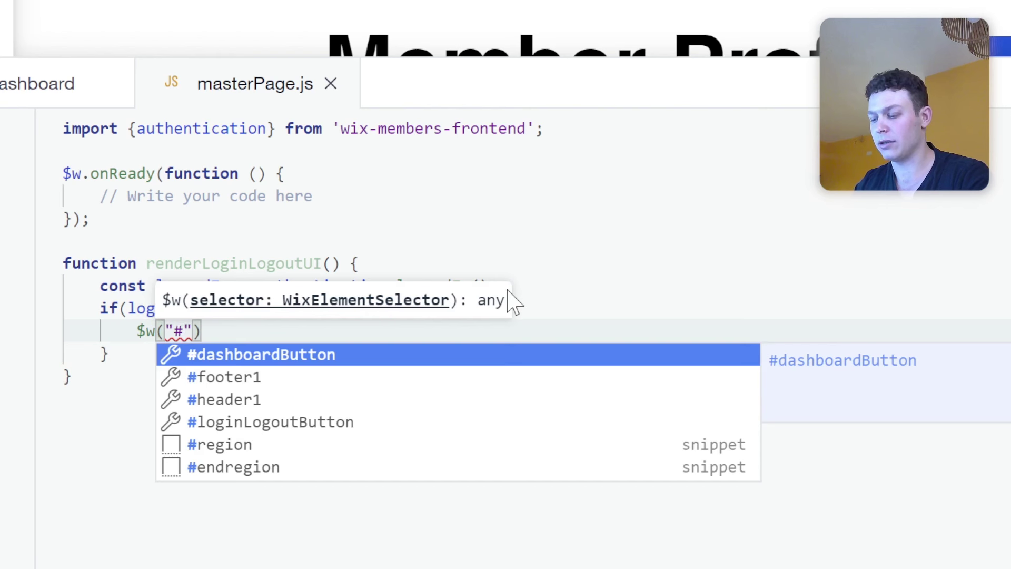
type("lo")
key("Return")
type("\")")
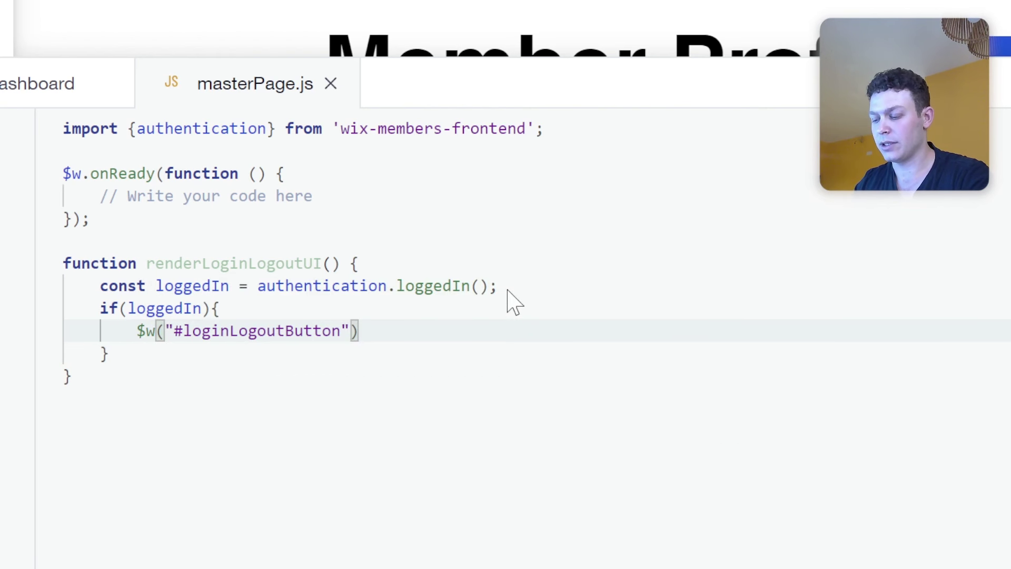
type(".le")
key("Return")
type("= \"")
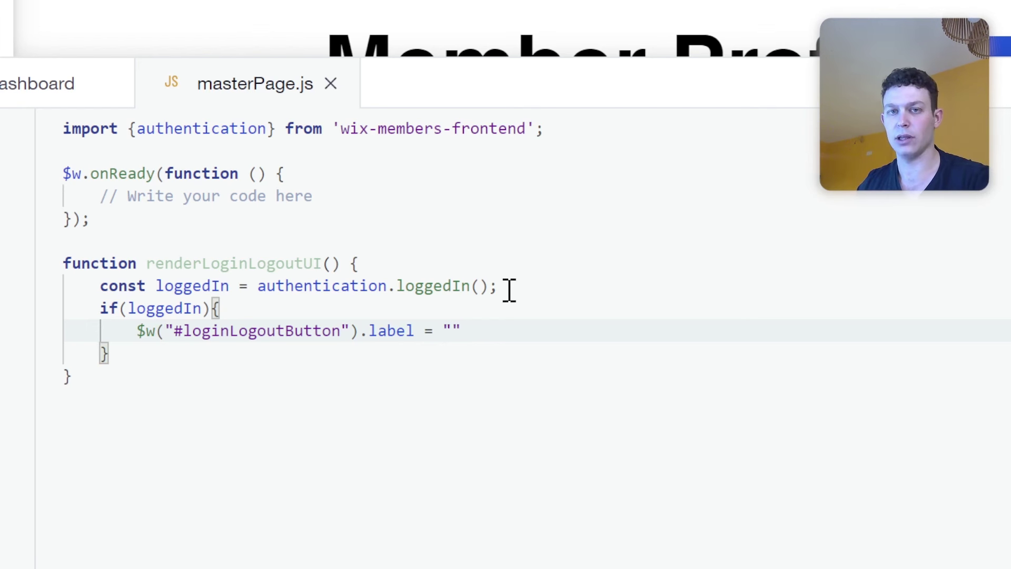
type("Log out")
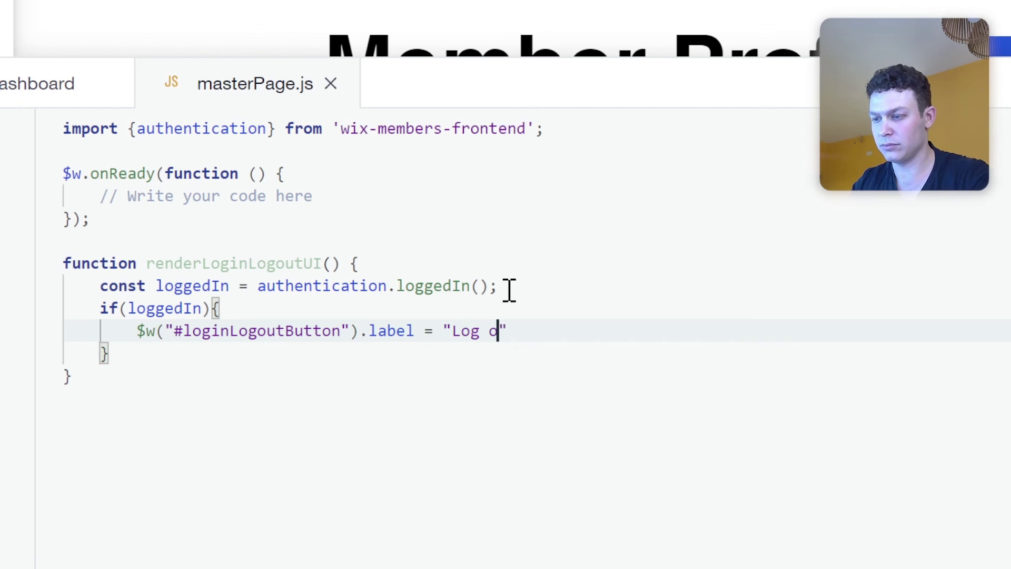
key("Right")
type(";")
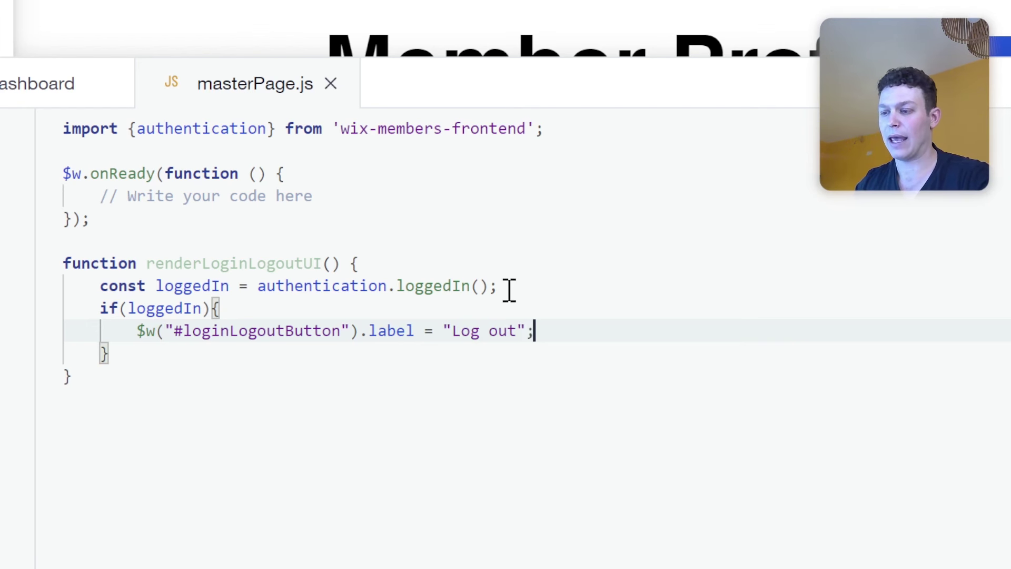
Show #dashboardButton with .show() in the logged-in branch.
key("Return")
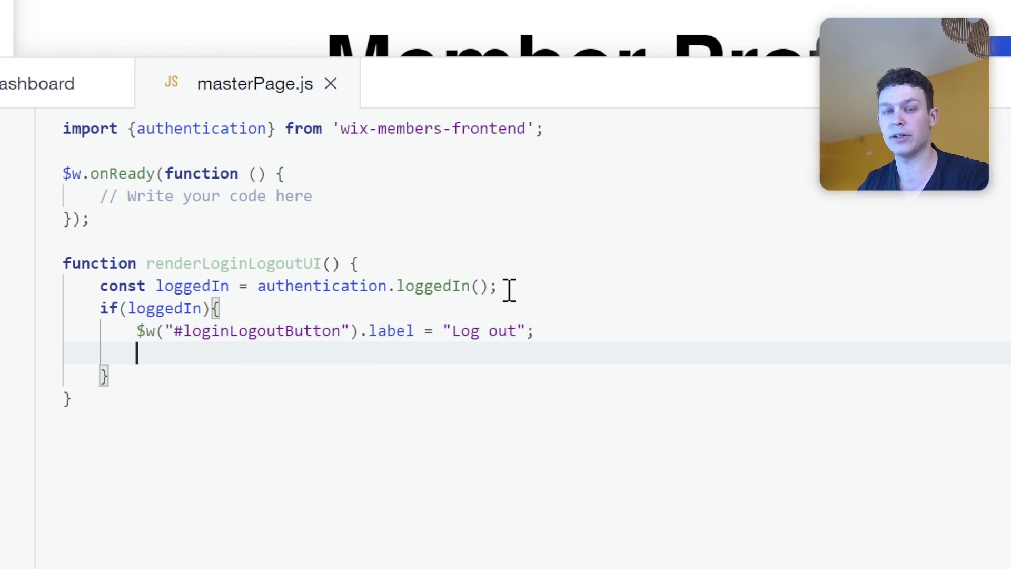
type("$")
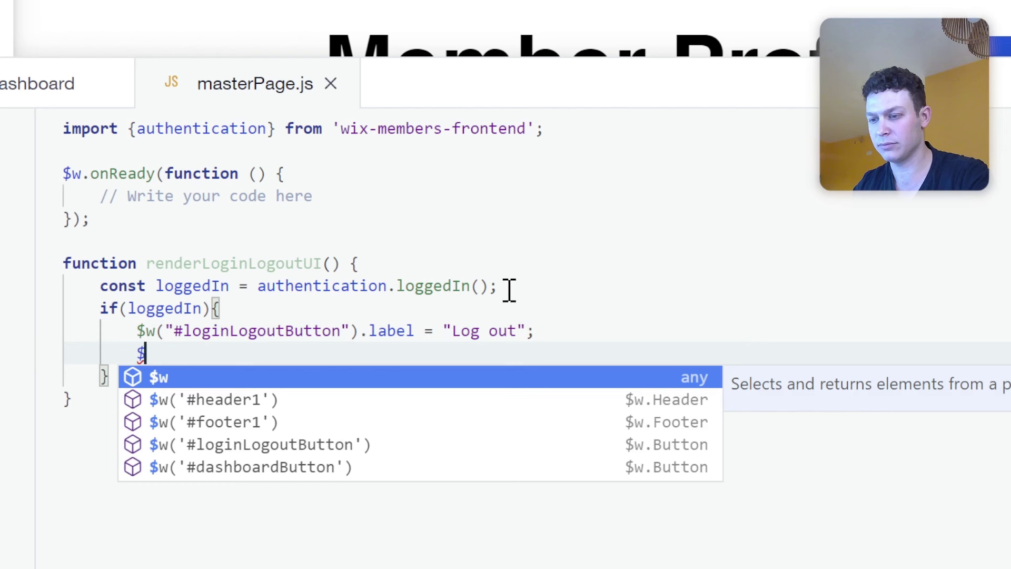
type("w(\"")
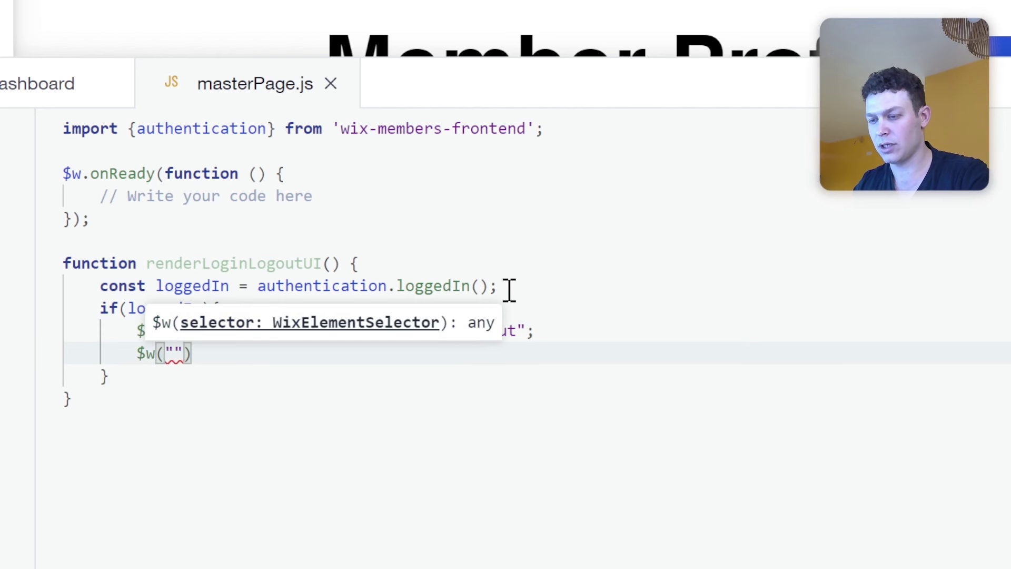
type("#da")
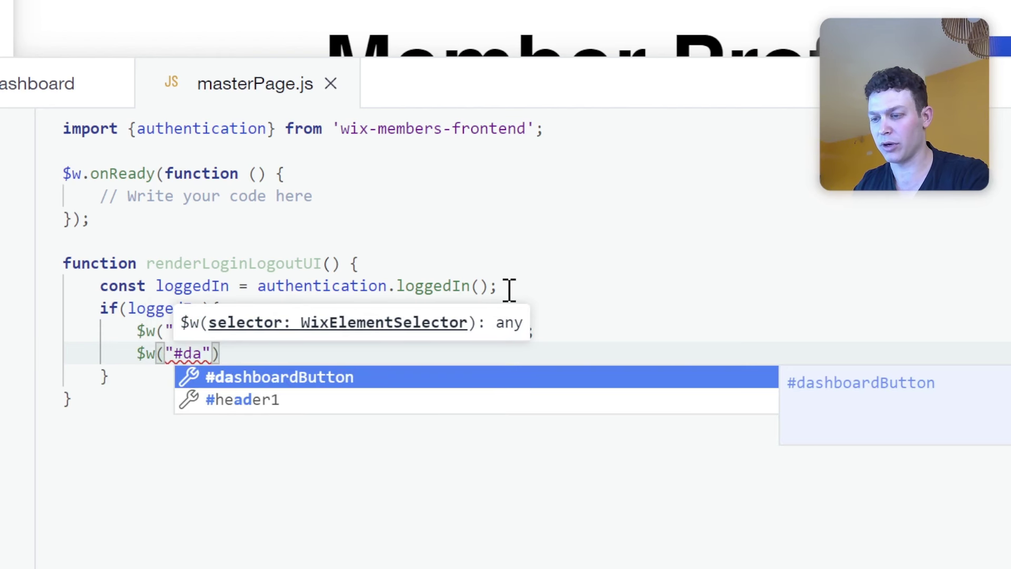
key("Return")
key("End")
type(".")
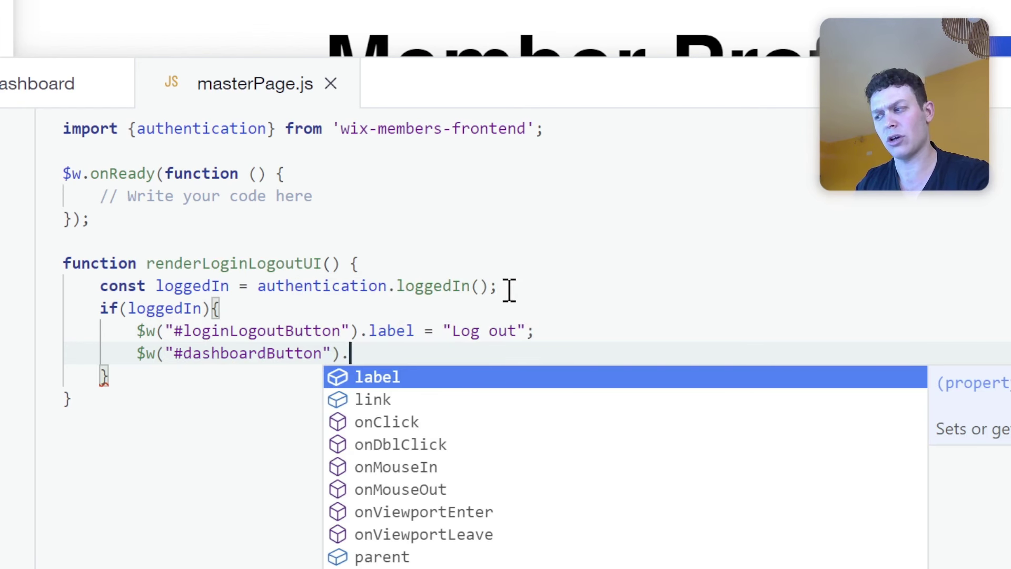
type("show();")
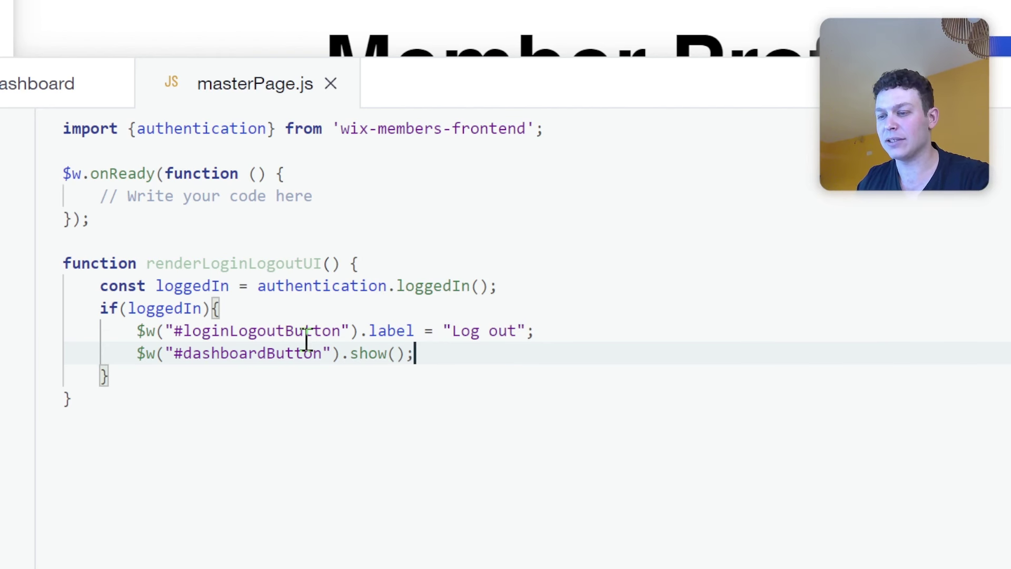
Add an else branch labelling #loginLogoutButton "Log in" and hiding #dashboardButton.
left_click(199, 372)
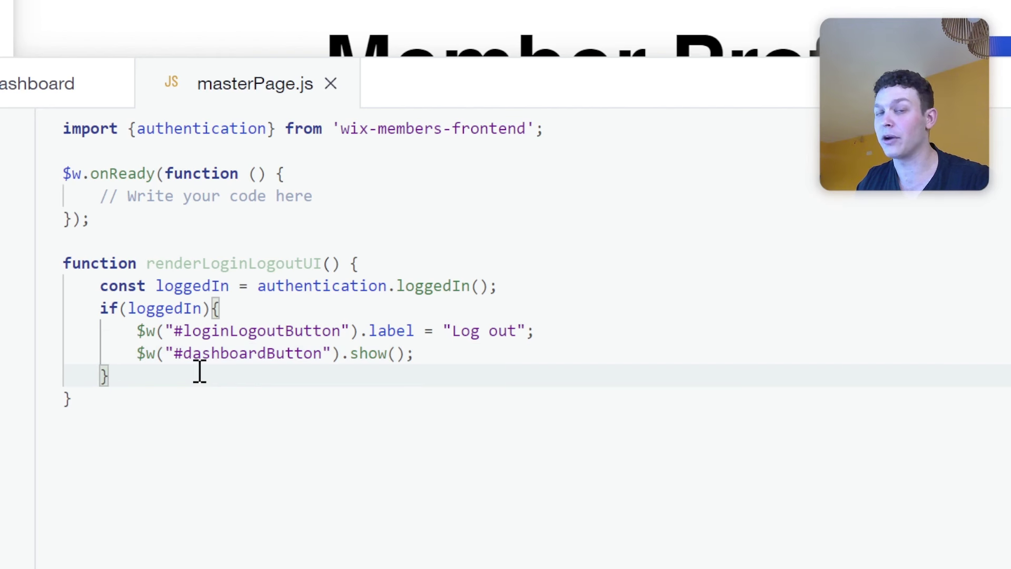
type("else{")
key("Return")
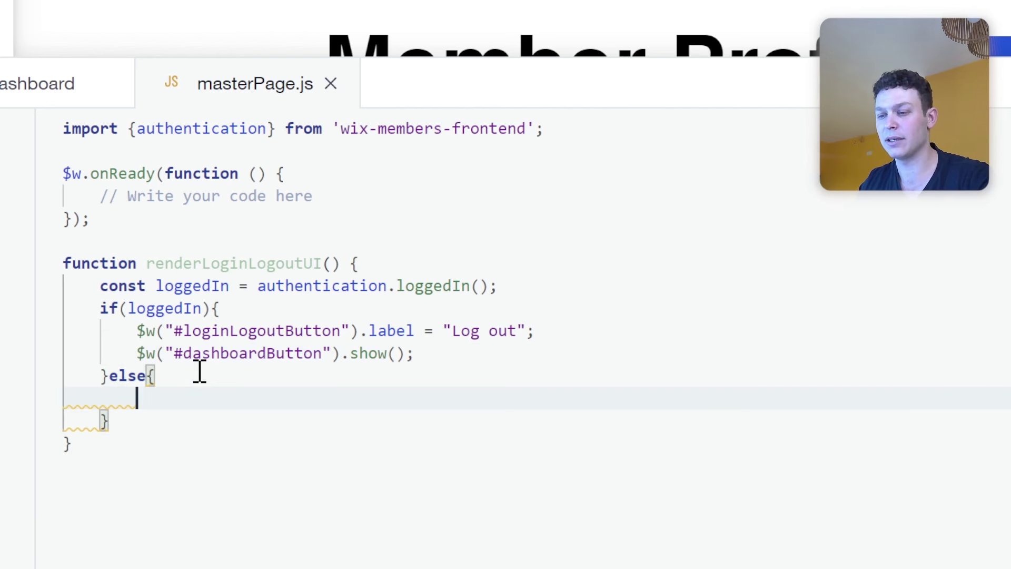
type("$")
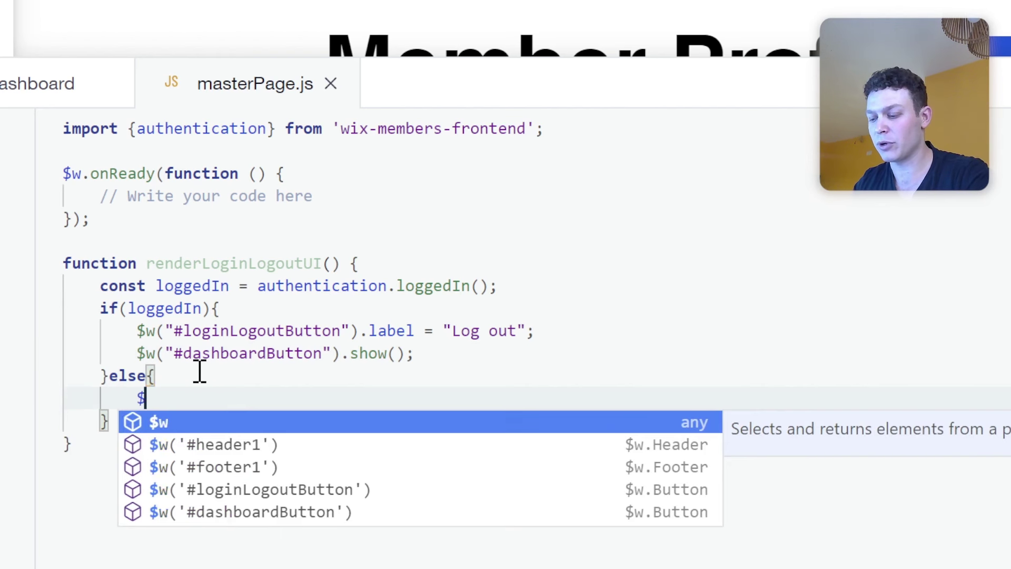
type("w(\"#lo")
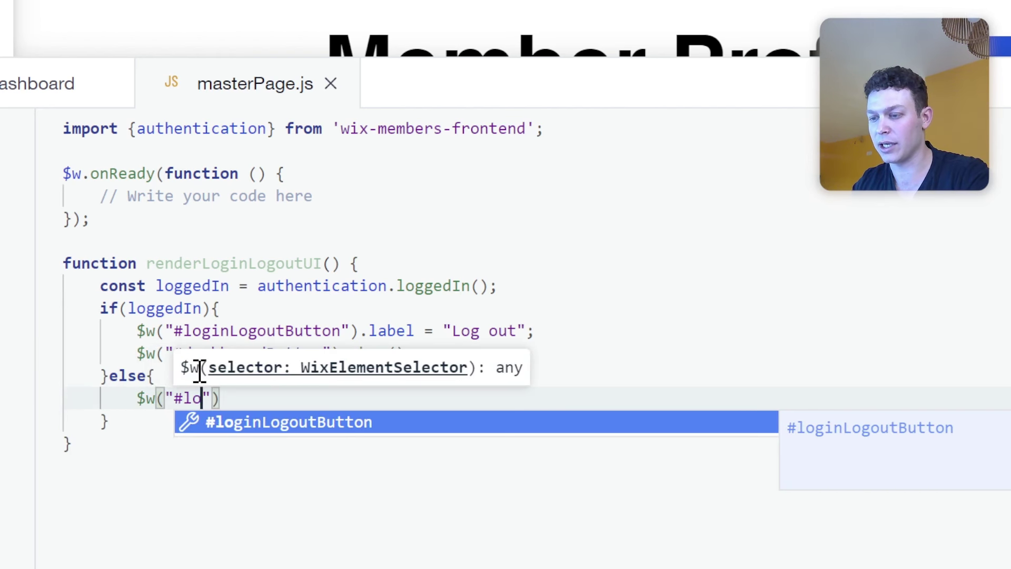
key("Return")
key("End")
type(".la")
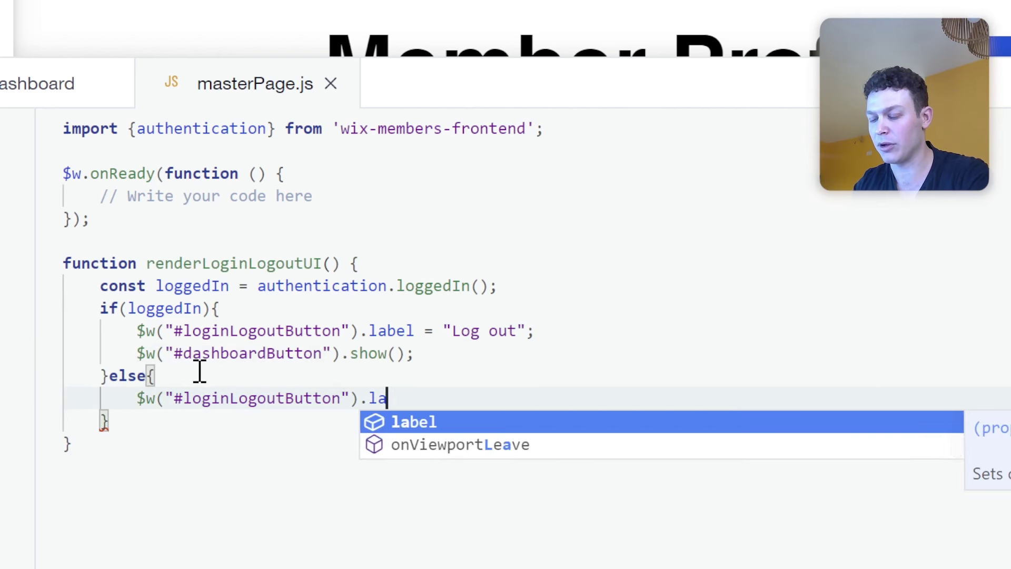
type("bel = \"Log in")
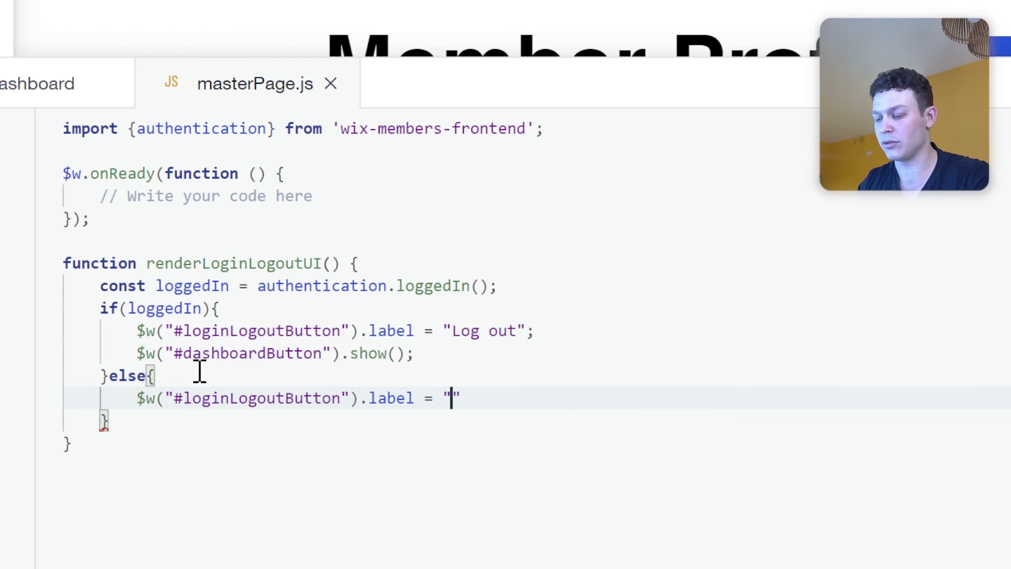
type("\";")
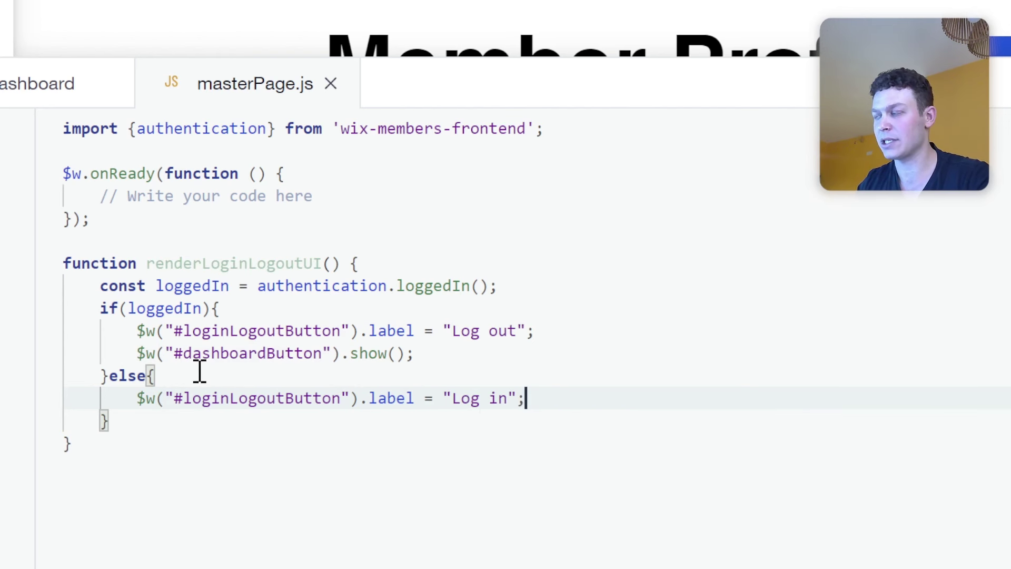
key("Return")
type("$w")
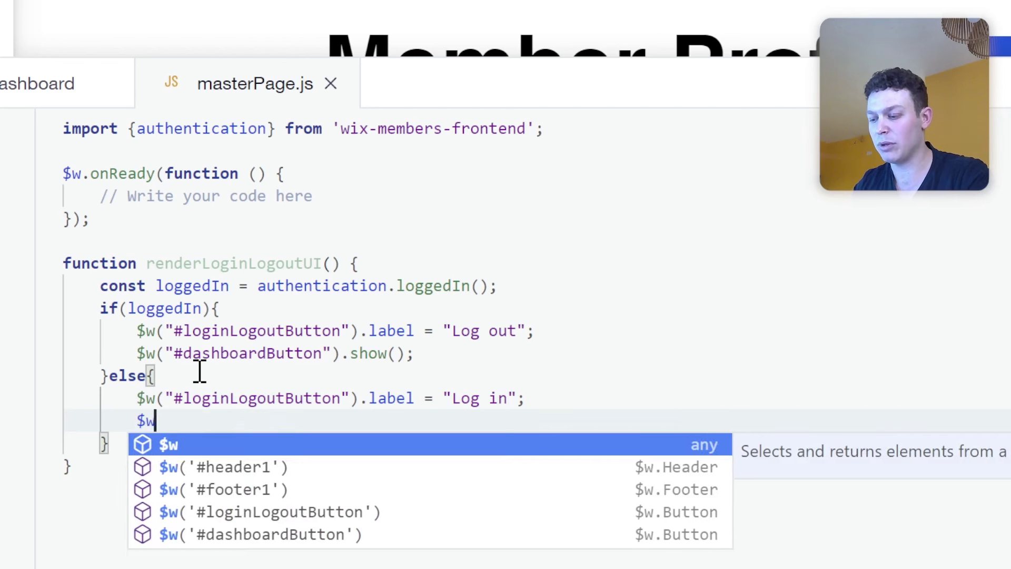
type("(\"#das")
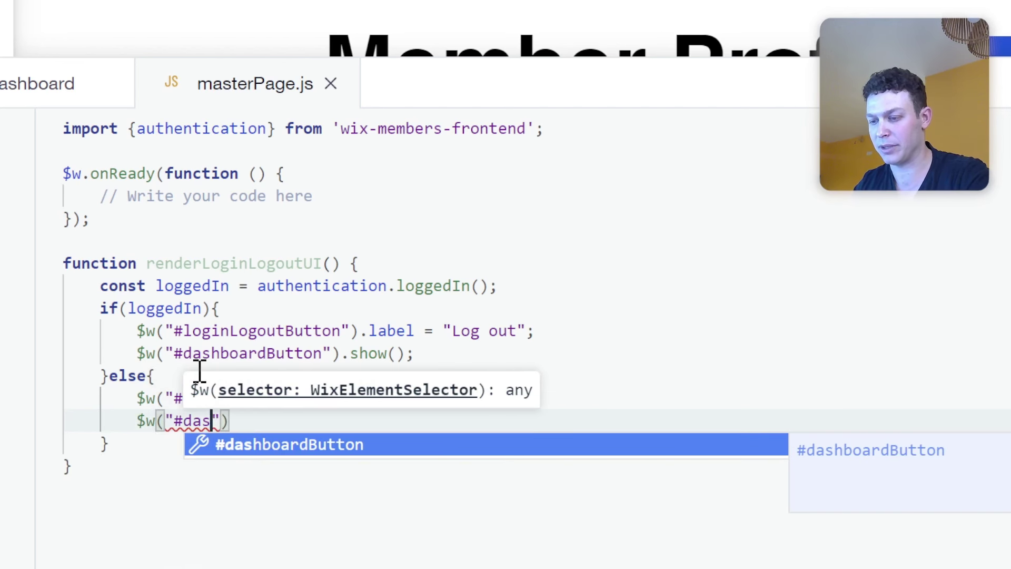
key("Return")
type("\").hide();")
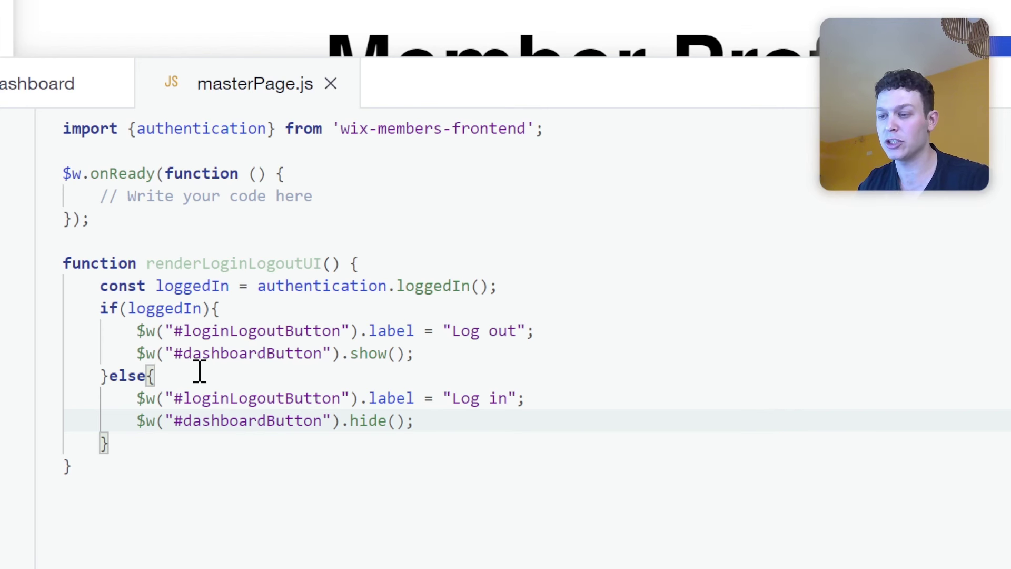
Replace the '// Write your code here' comment in onReady with a renderLoginLogoutUI(); call.
mouse_move(232, 284)
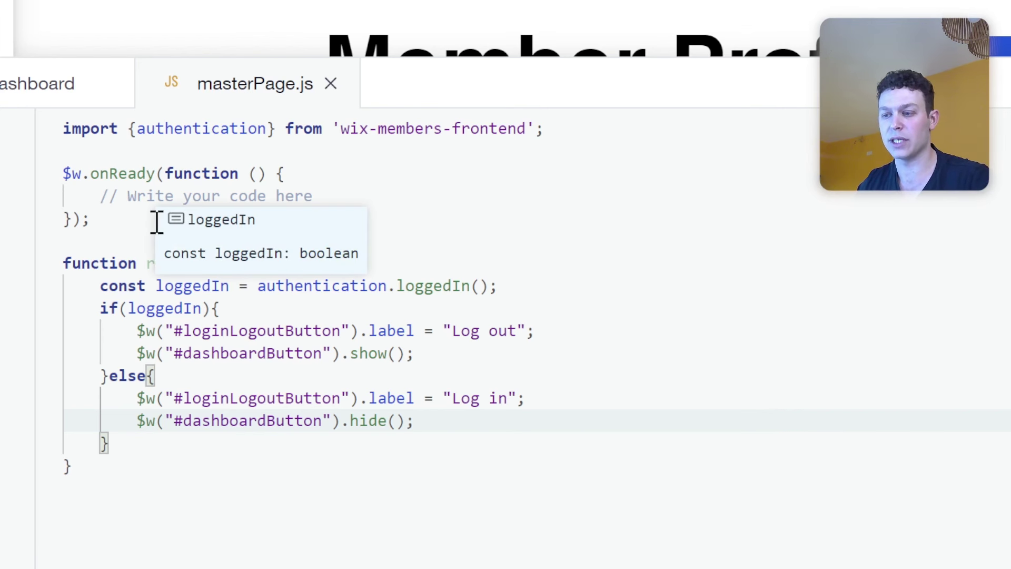
double_click(184, 262)
key("ctrl+c")
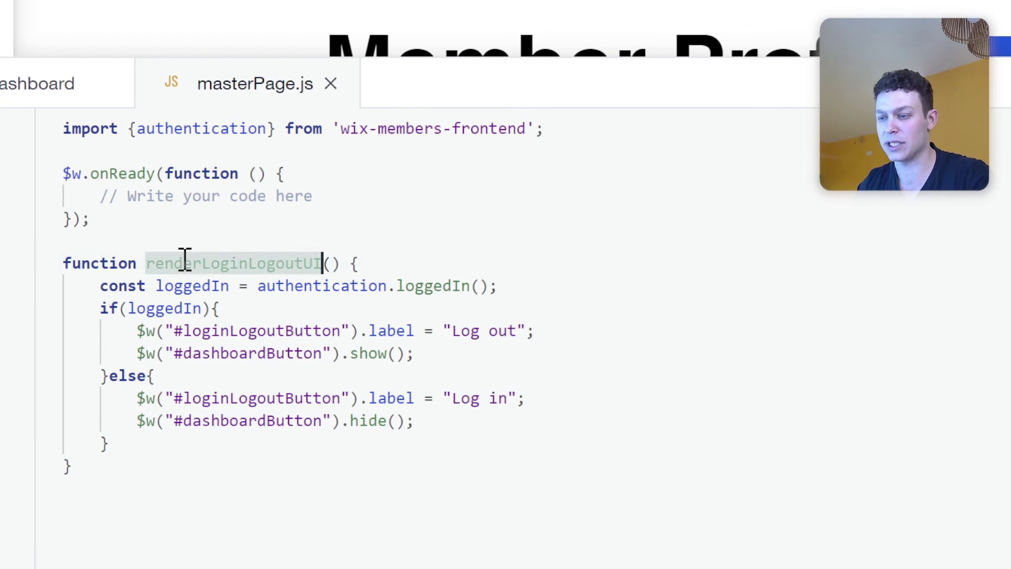
left_click_drag(97, 196, 330, 199)
key("ctrl+v")
type("();")
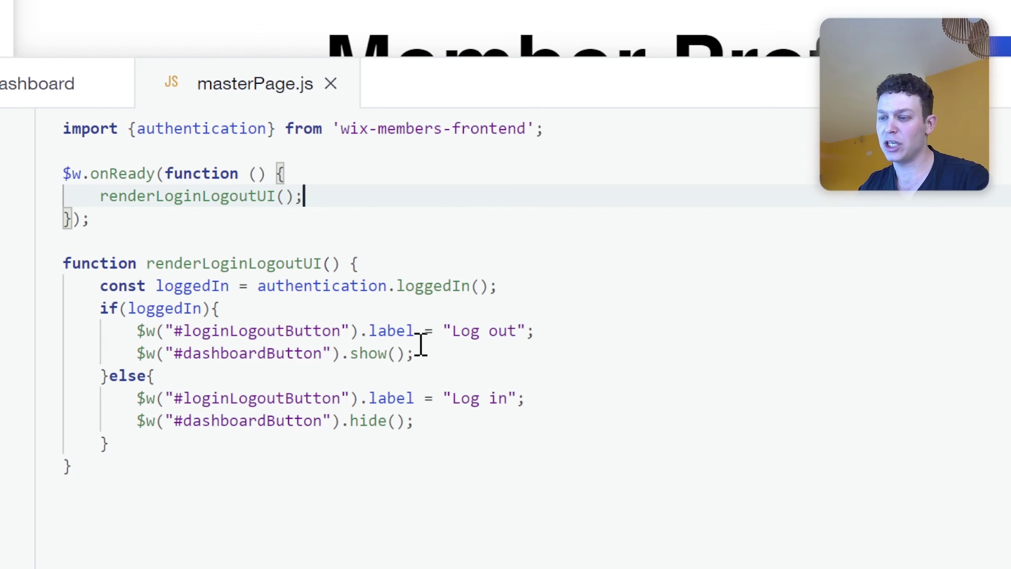
mouse_move(421, 332)
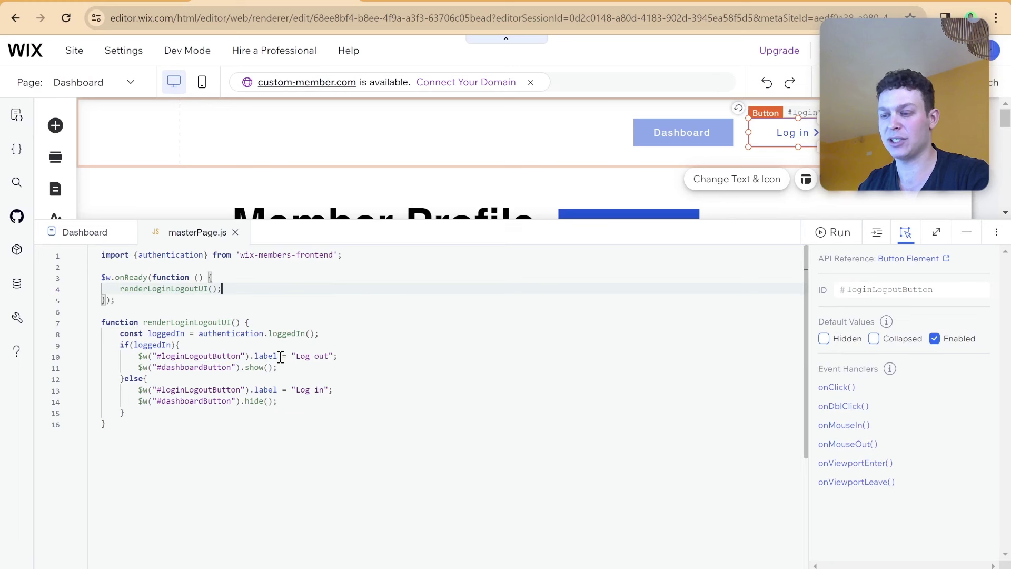
Close the publish confirmation and reload the live Member Profile page to check the header buttons.
mouse_move(224, 332)
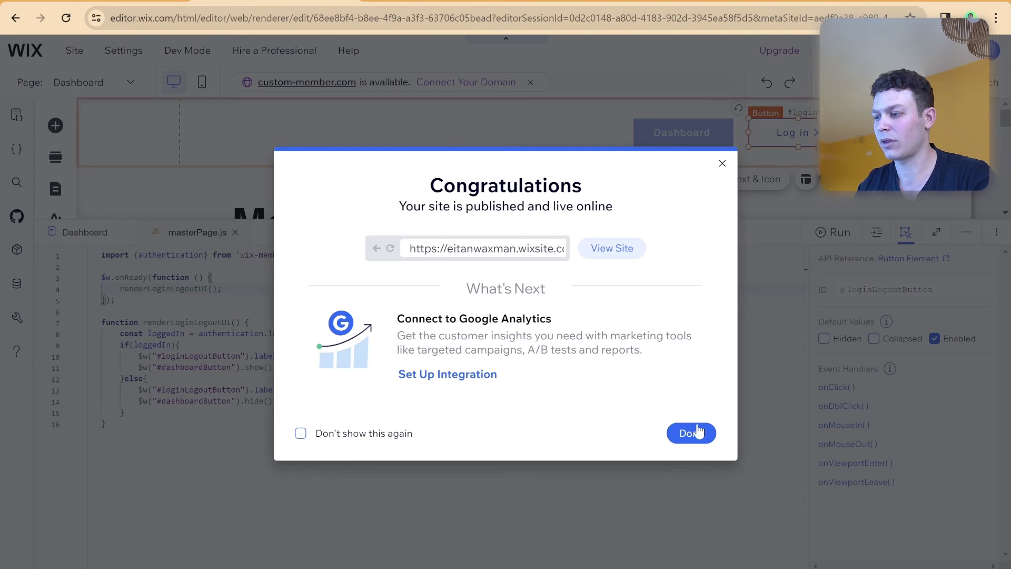
left_click(690, 432)
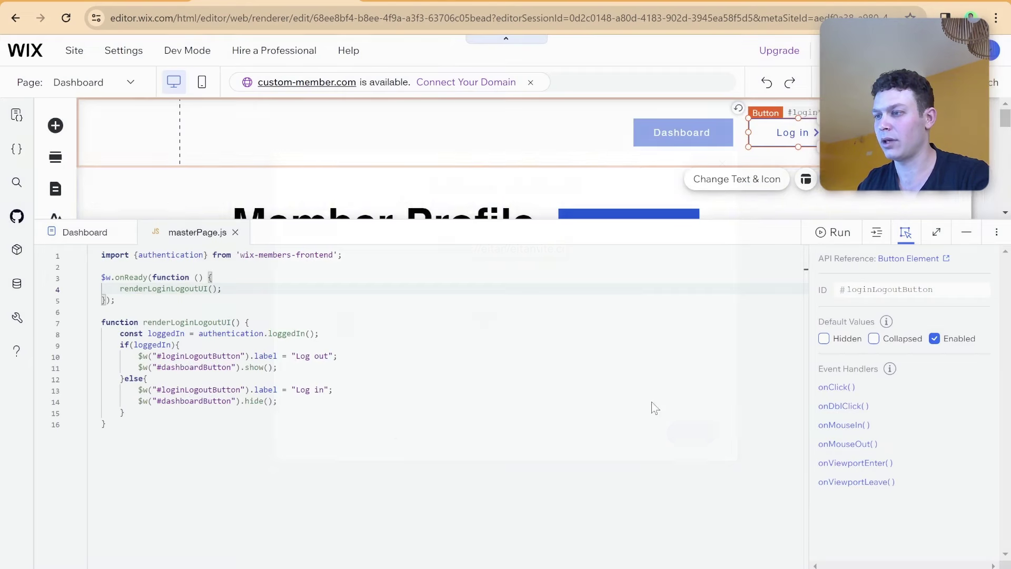
key("ctrl+Tab")
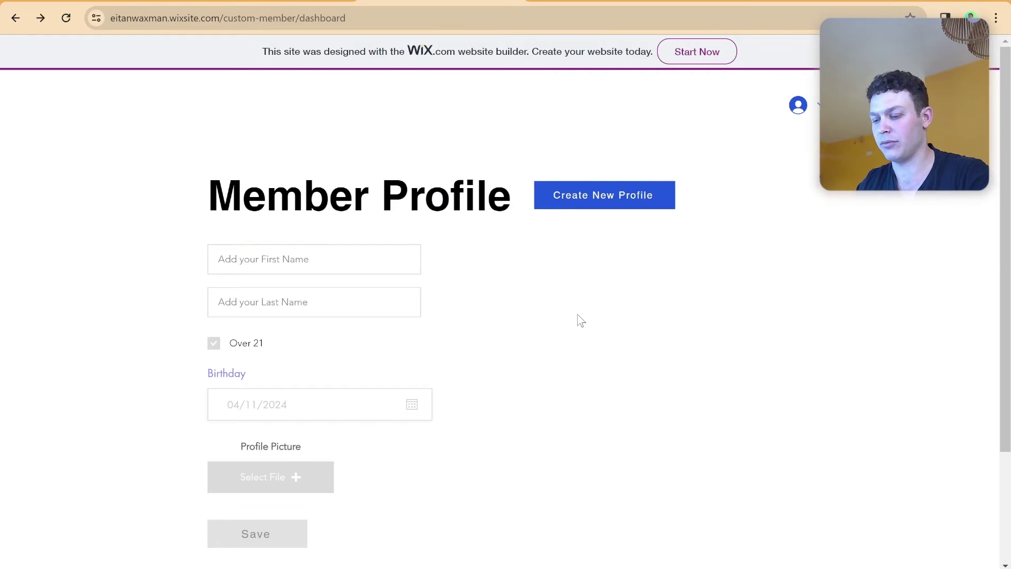
key("F5")
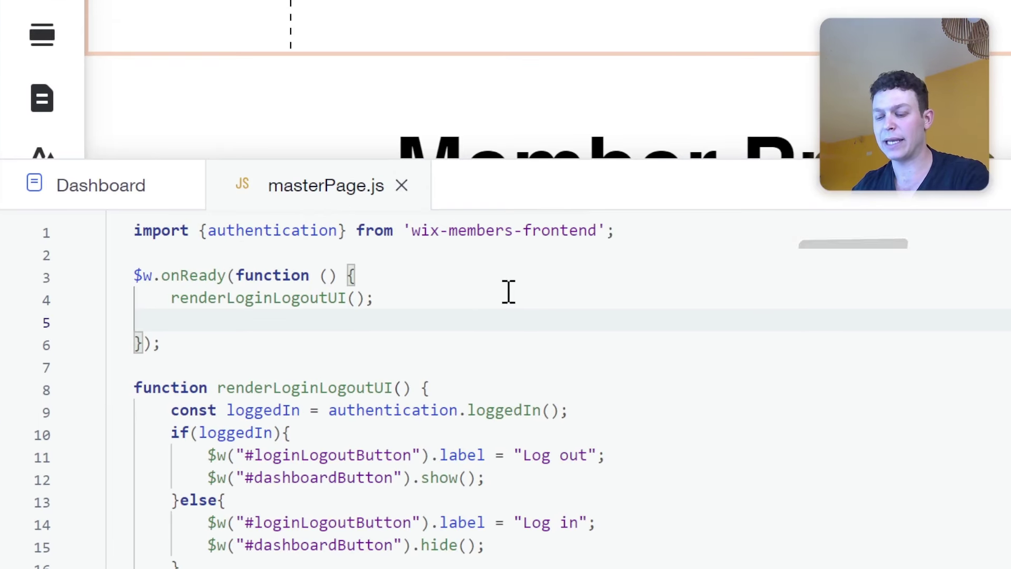
Add an empty $w("#loginLogoutButton").onClick(()=>{ }) handler.
type("$")
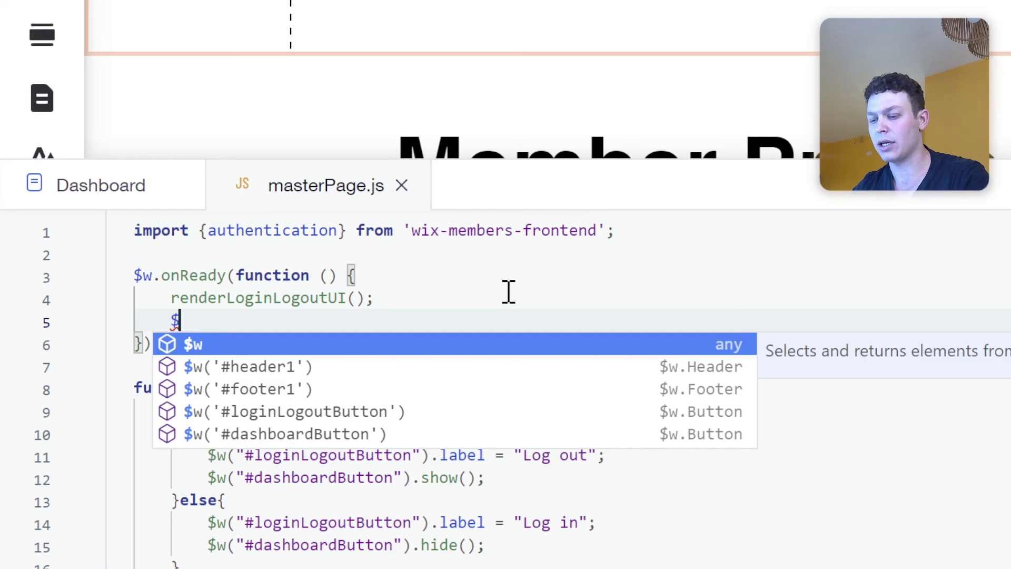
type("w(\"#")
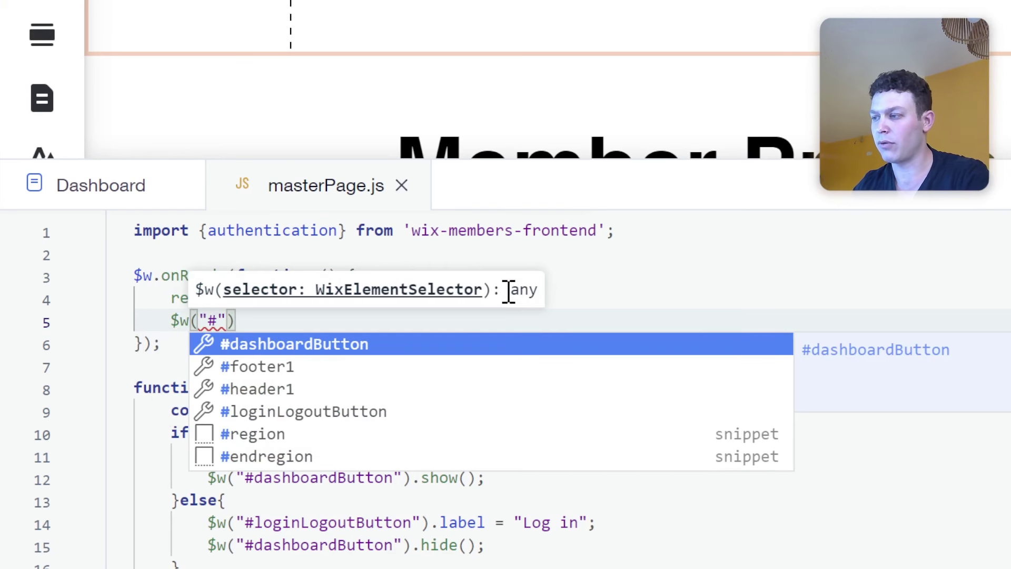
type("lo")
key("Return")
key("Right")
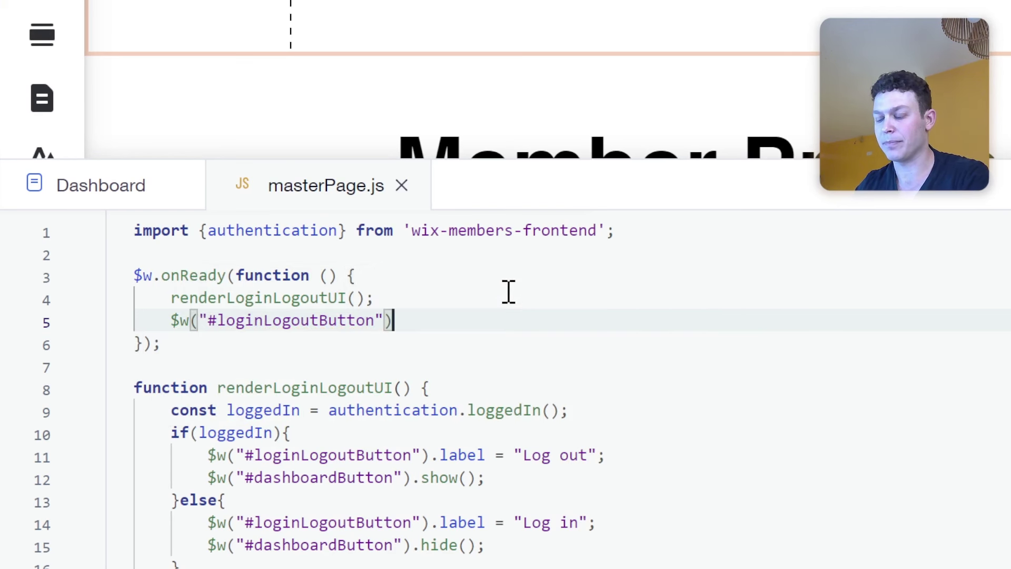
type(".on")
key("Return")
type("(")
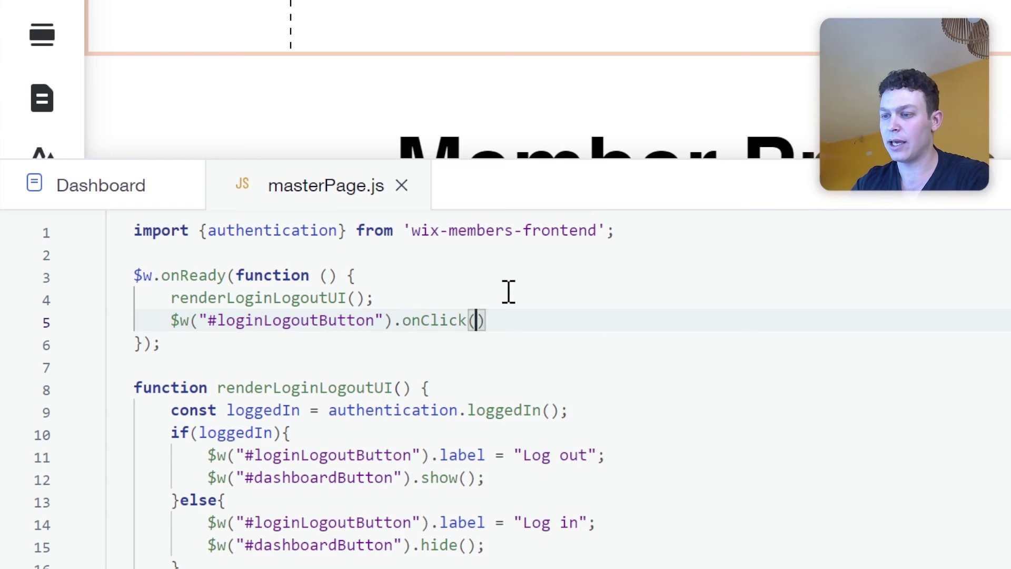
type("()=>{")
key("Return")
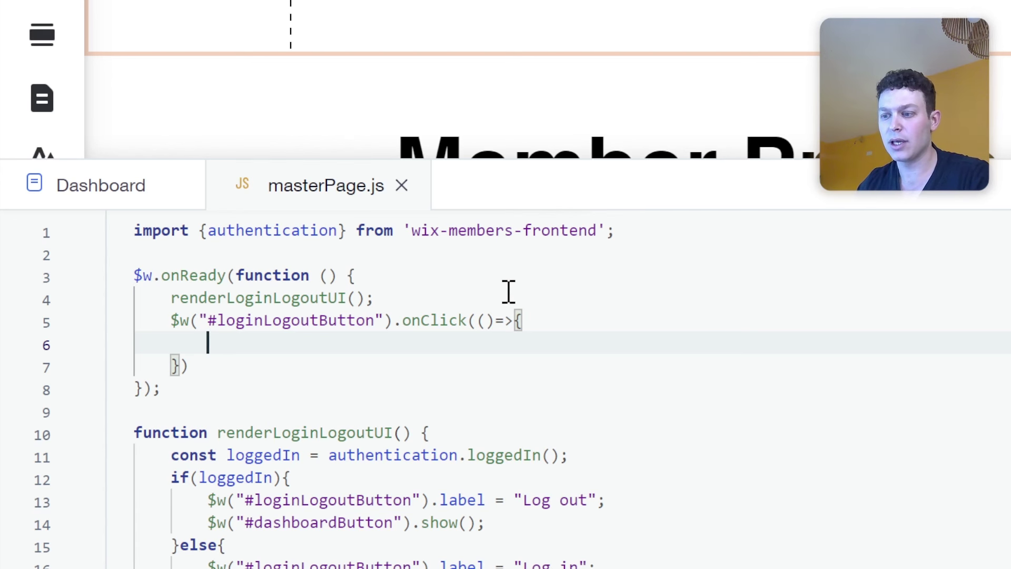
Paste the loggedIn declaration into the handler and add empty if(loggedIn){ }else{ } branches.
left_click_drag(169, 456, 571, 457)
key("ctrl+c")
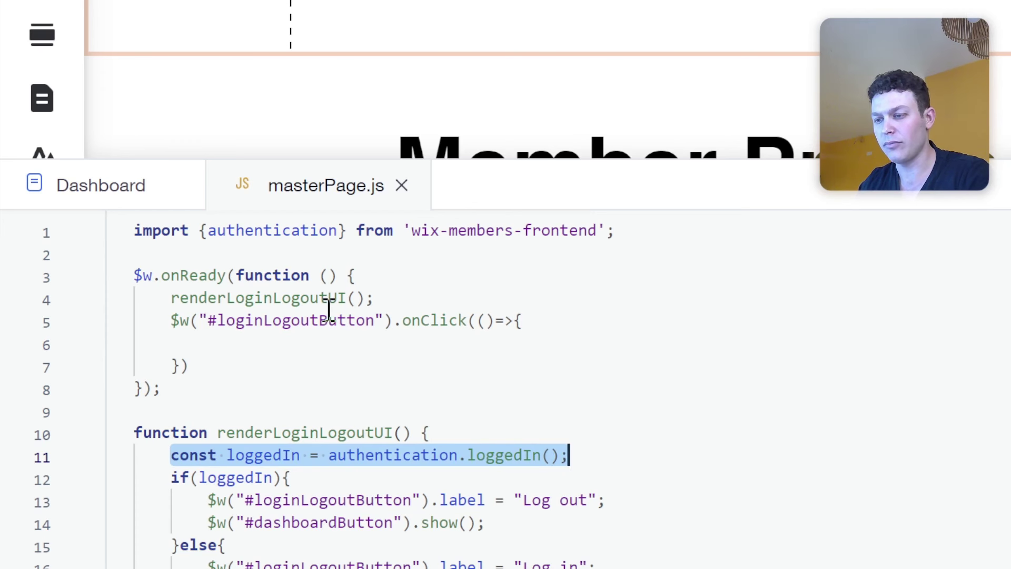
left_click(327, 347)
key("ctrl+v")
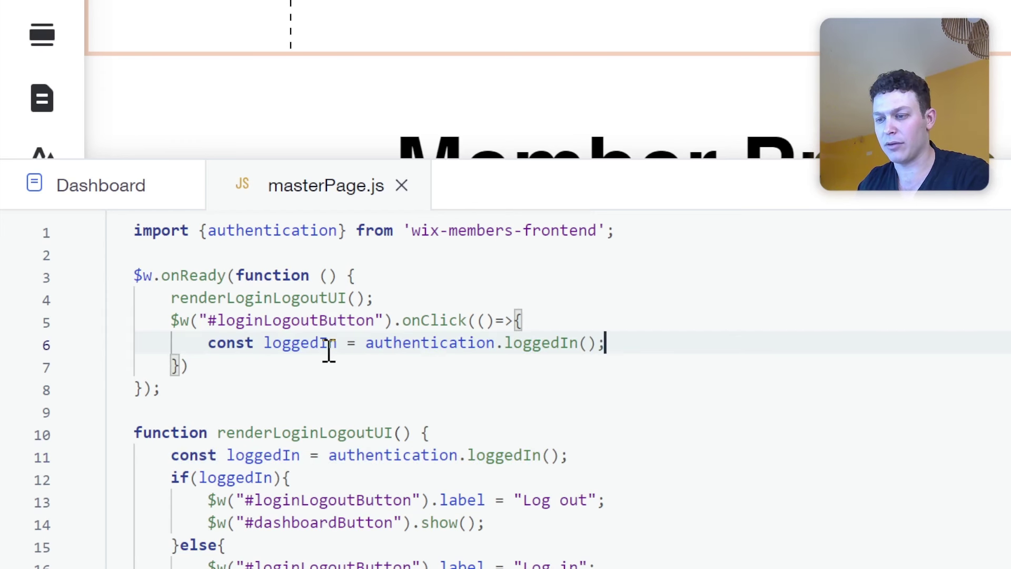
key("Return")
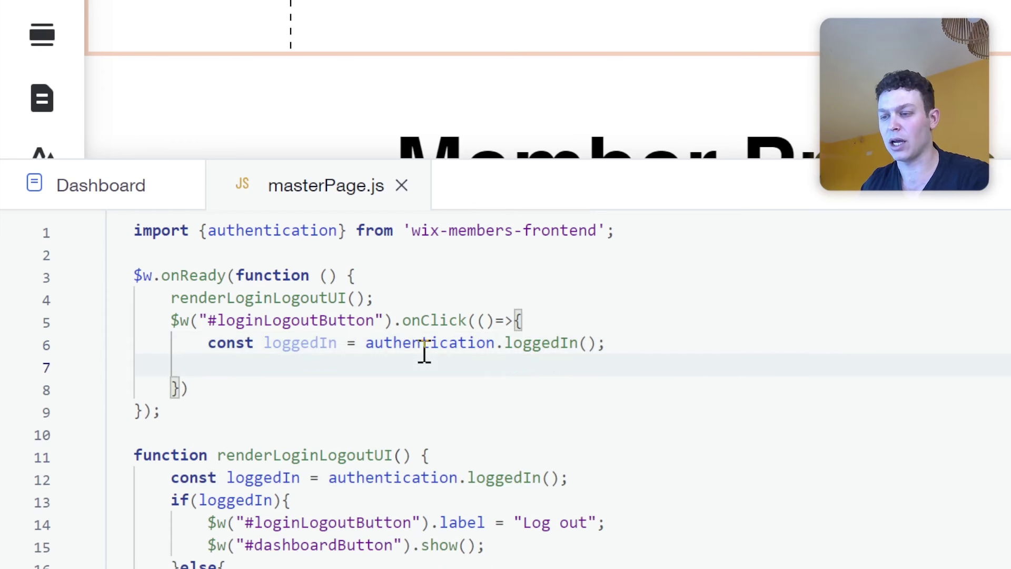
type("if(")
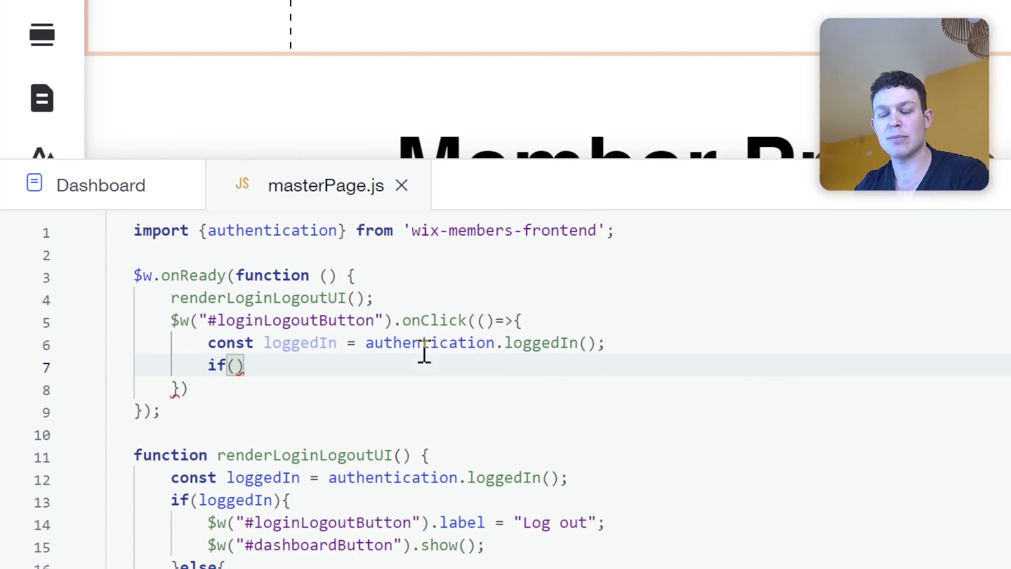
type("loggedIn)")
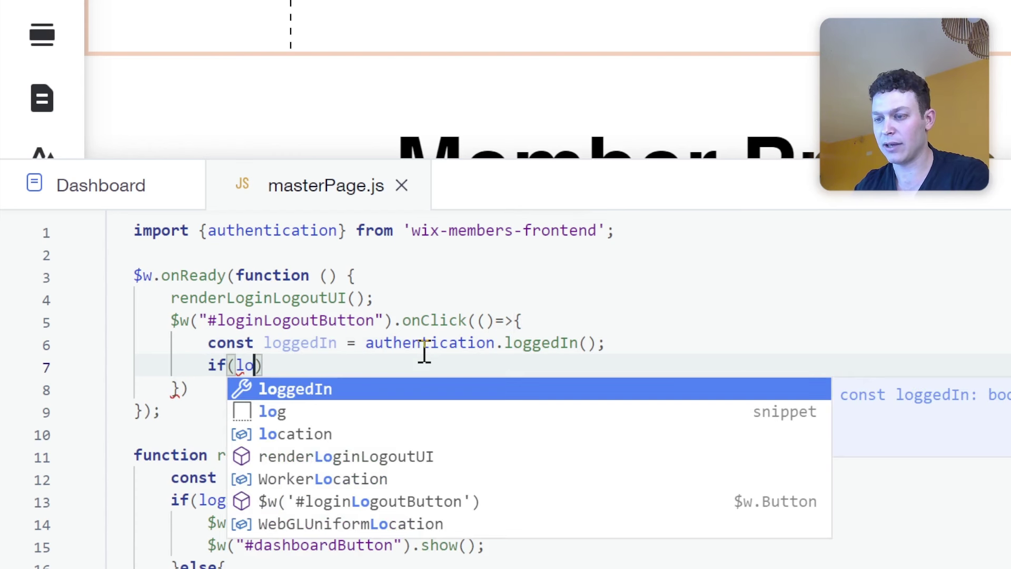
type("{")
key("Return")
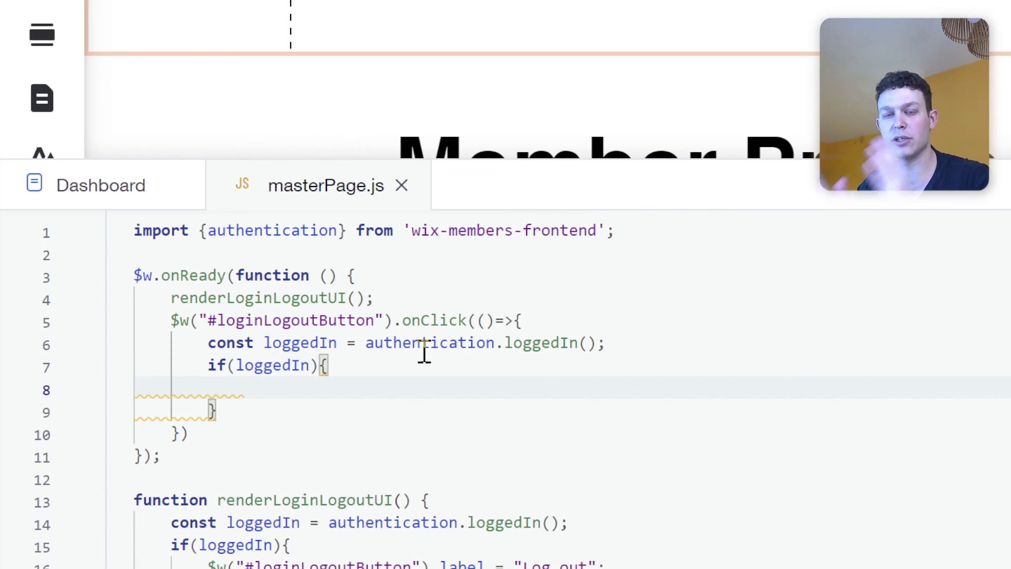
key("Down")
type("else{")
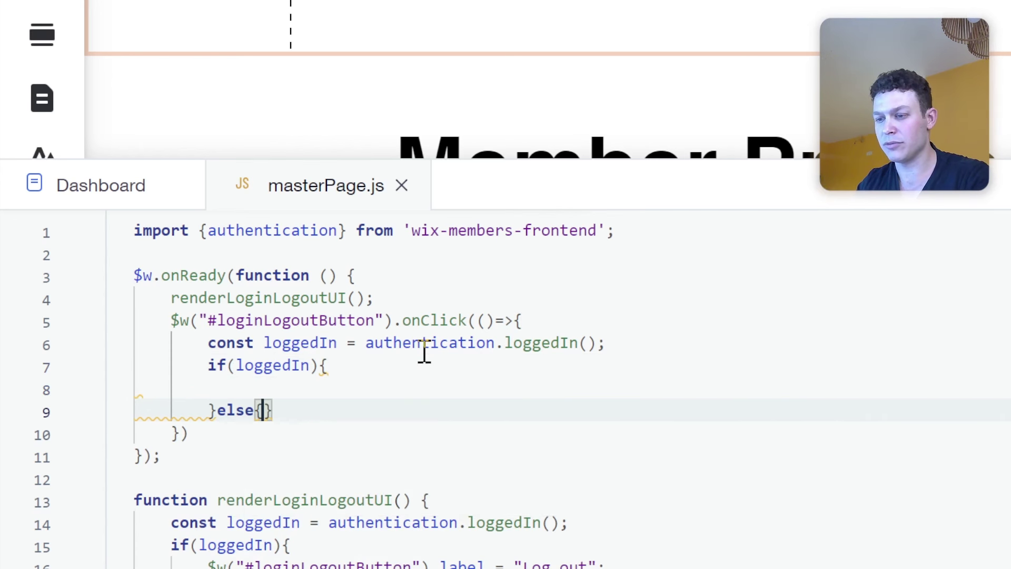
key("Return")
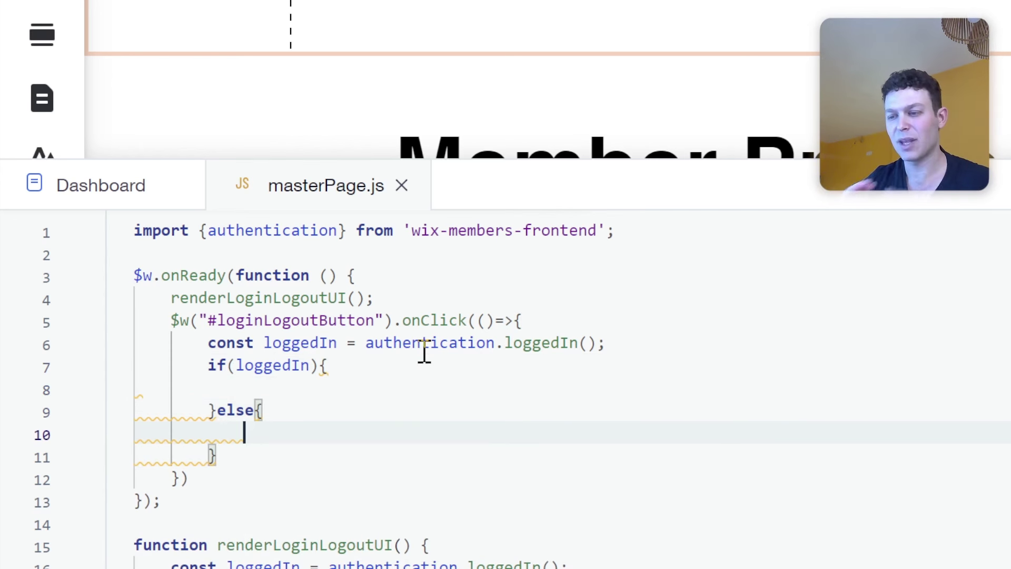
Call authentication.logout(); in the if branch.
left_click(332, 387)
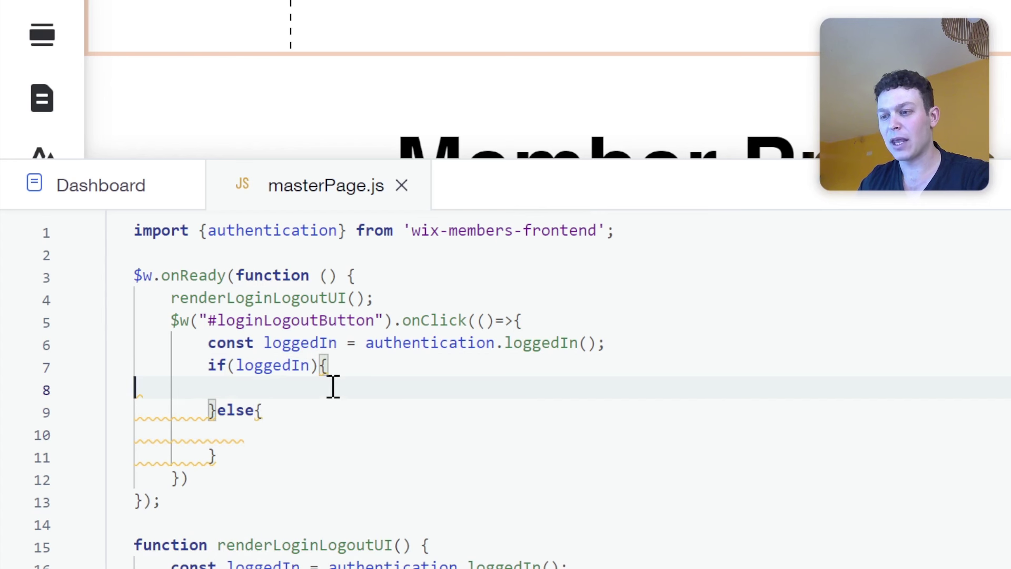
key("Tab")
key("Tab")
key("Tab")
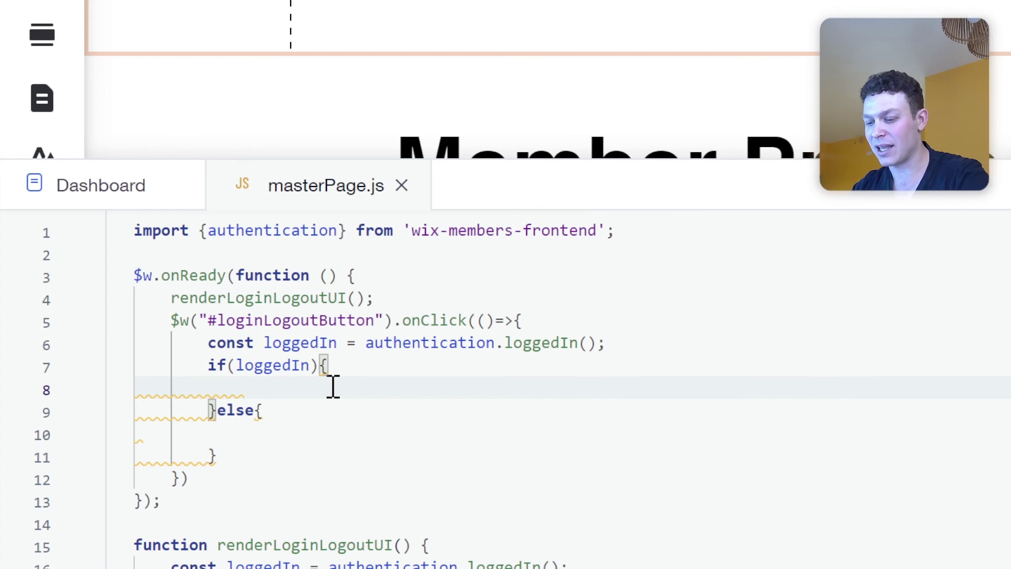
type("au")
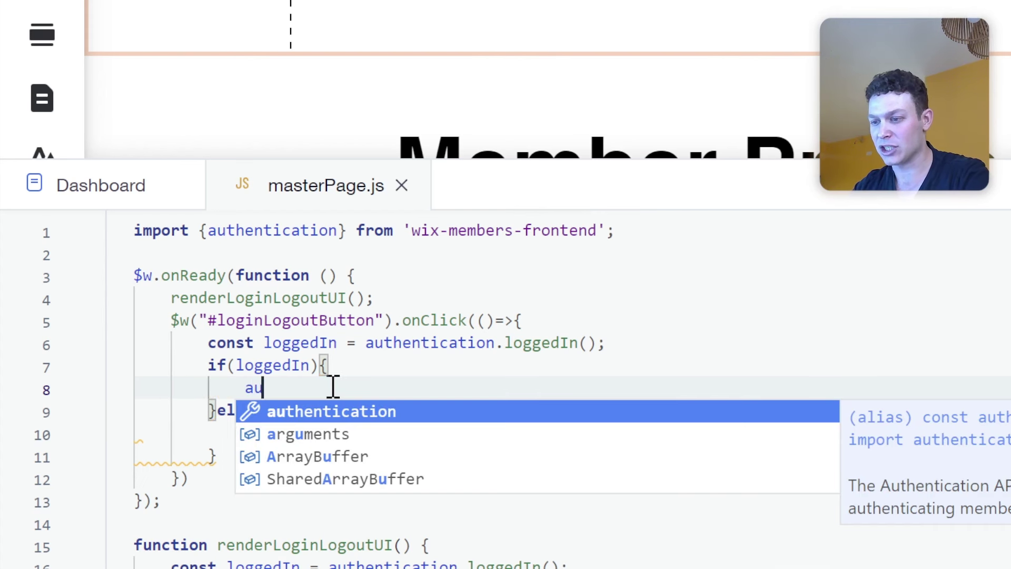
key("Return")
type(".lo")
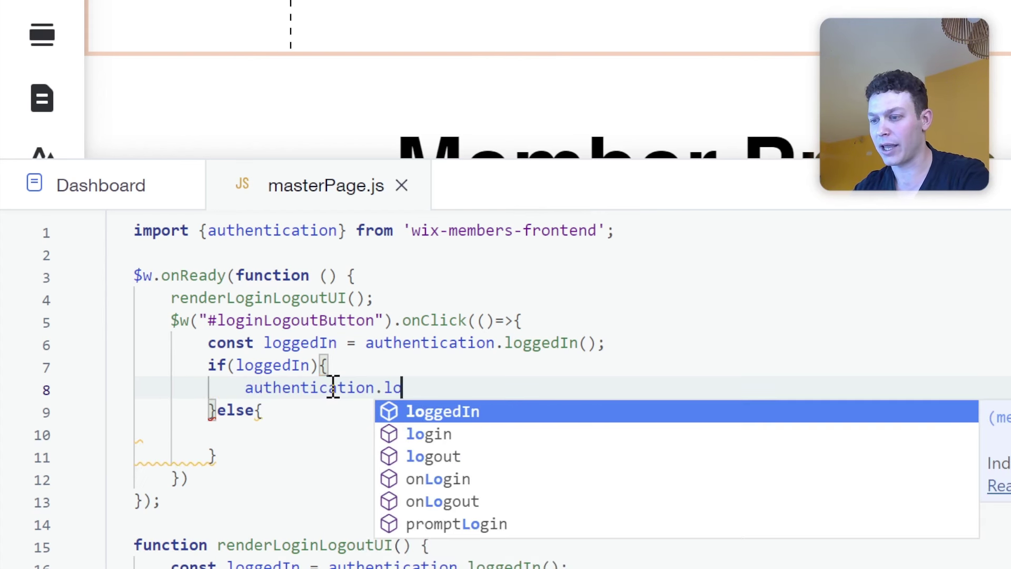
type("gout();")
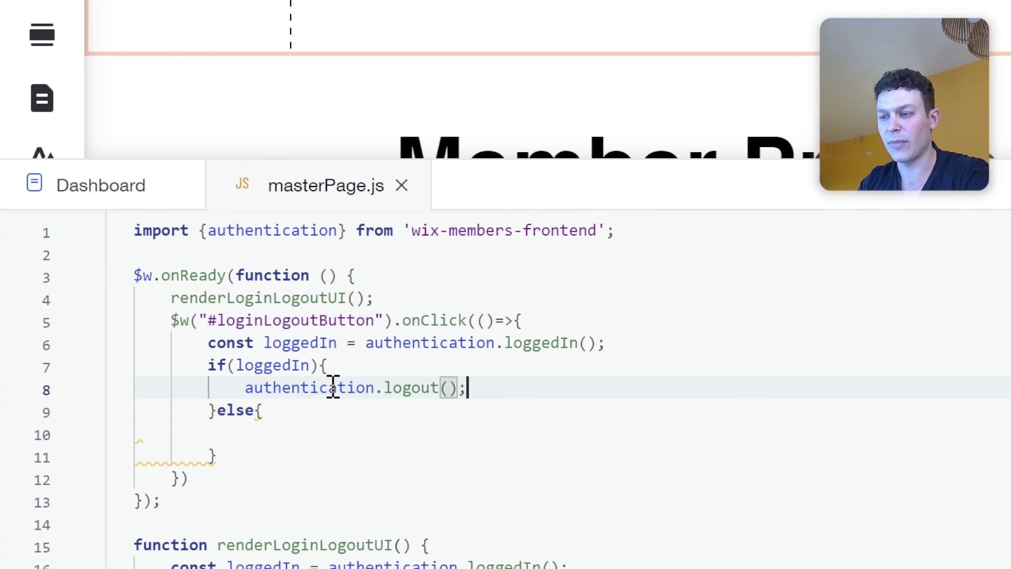
Call authentication.promptLogin(); in the else branch, replacing the mistaken login call.
key("Down")
key("Down")
key("Tab")
key("Tab")
key("Tab")
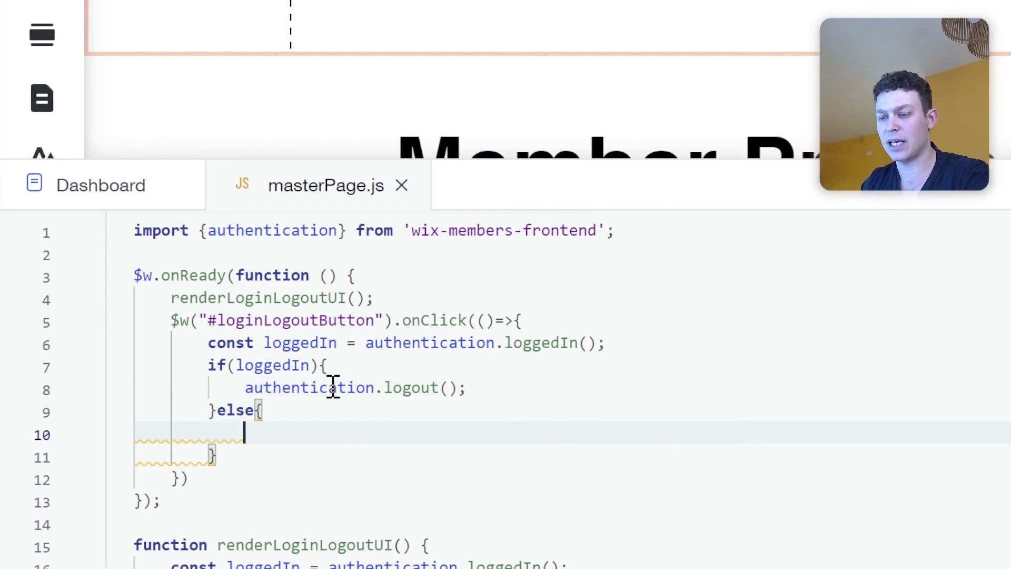
type("au")
key("Return")
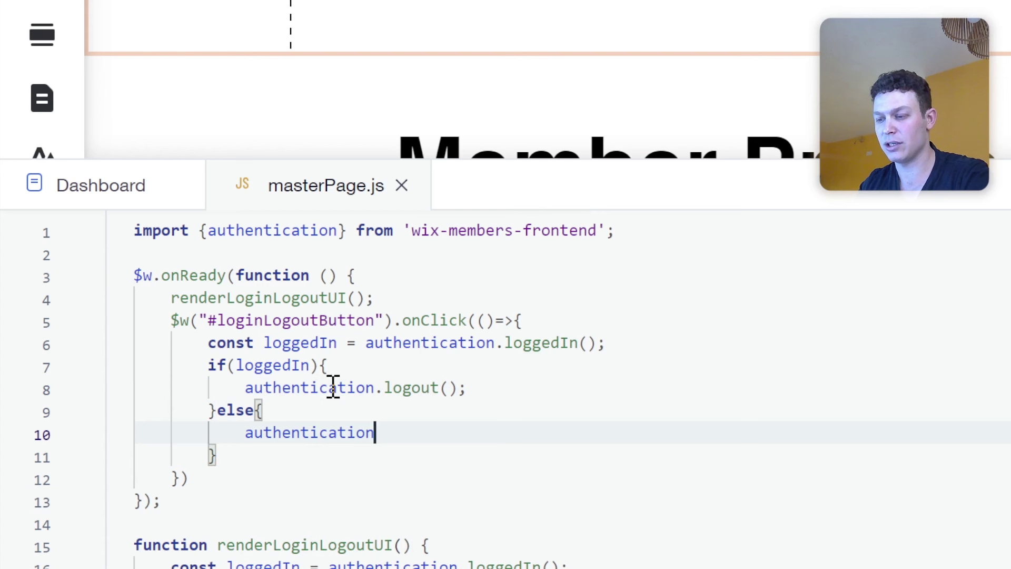
type(".log")
key("Up")
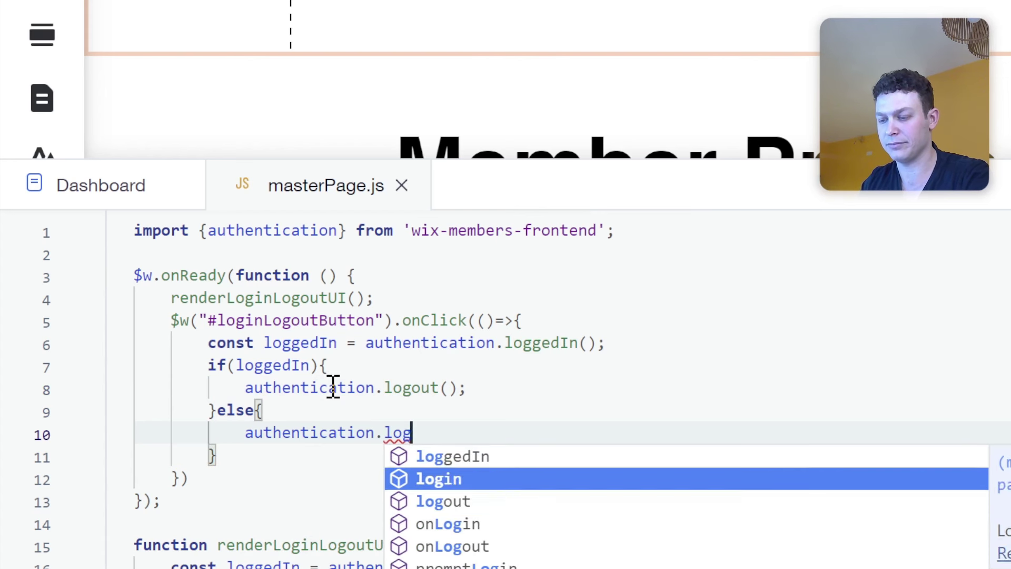
key("Return")
type("();")
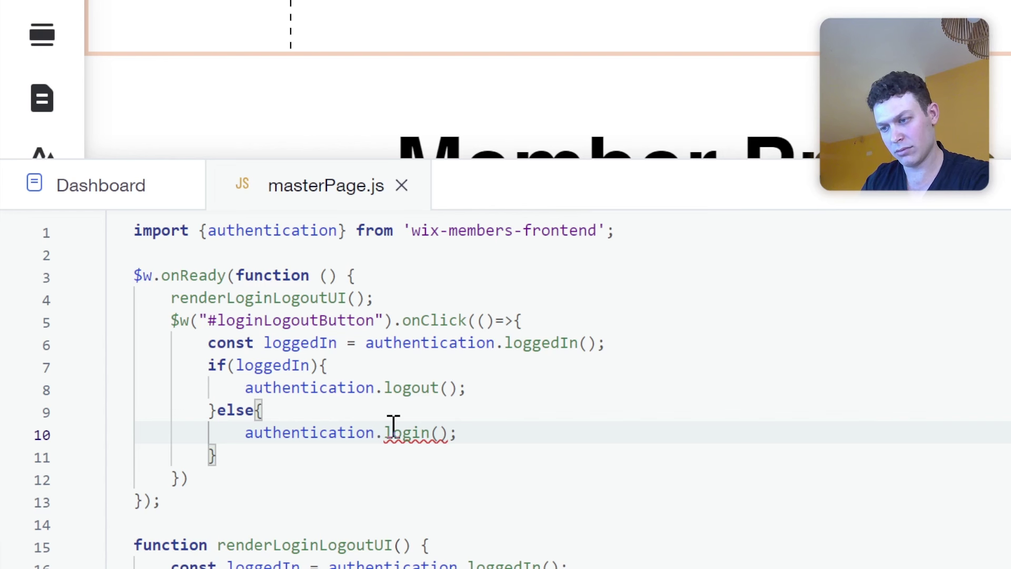
mouse_move(390, 427)
key("BackSpace")
key("BackSpace")
key("BackSpace")
key("BackSpace")
key("BackSpace")
key("BackSpace")
key("BackSpace")
key("BackSpace")
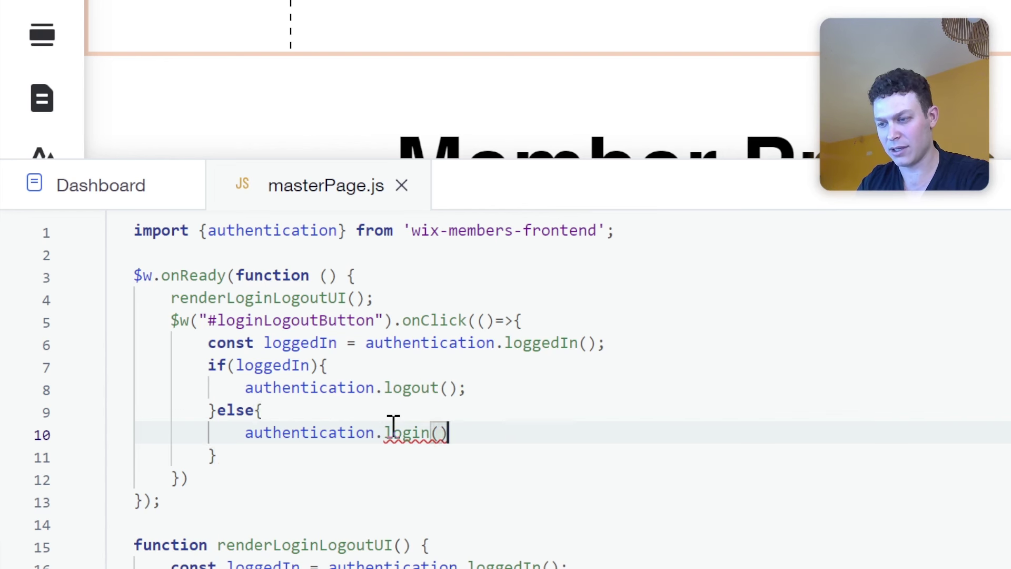
type("lo")
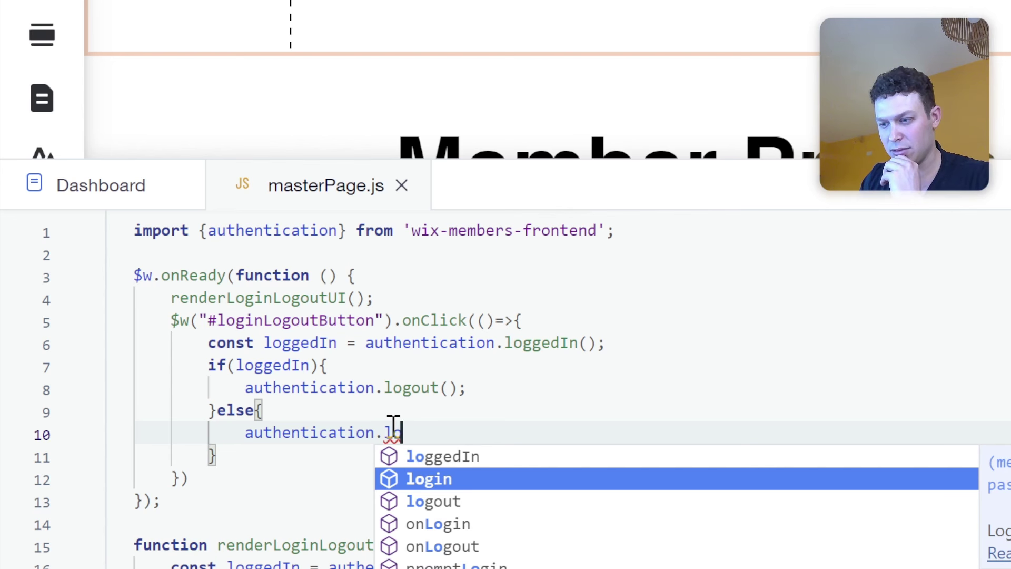
key("Down")
key("Down")
key("Down")
key("Down")
key("Return")
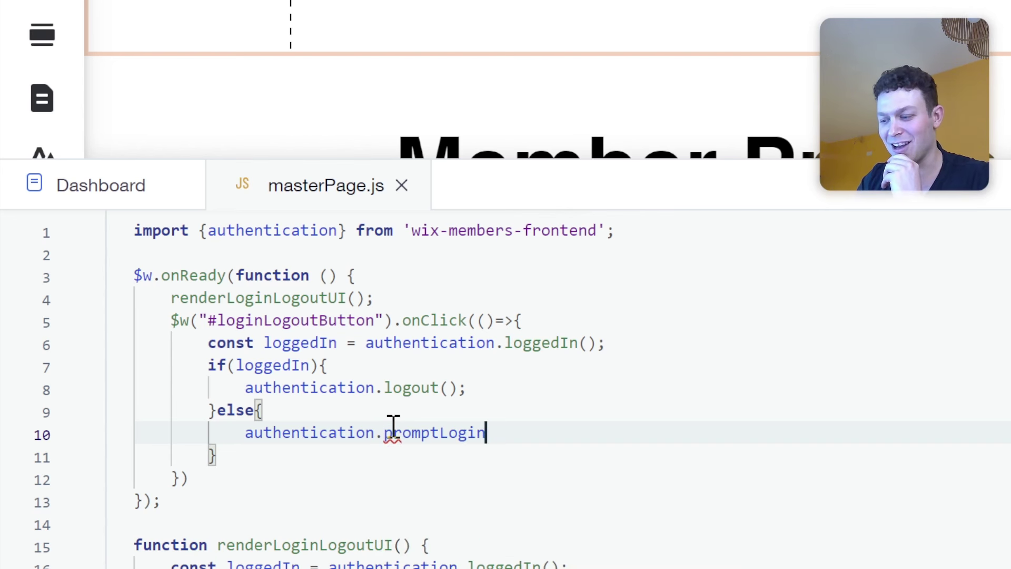
type("();")
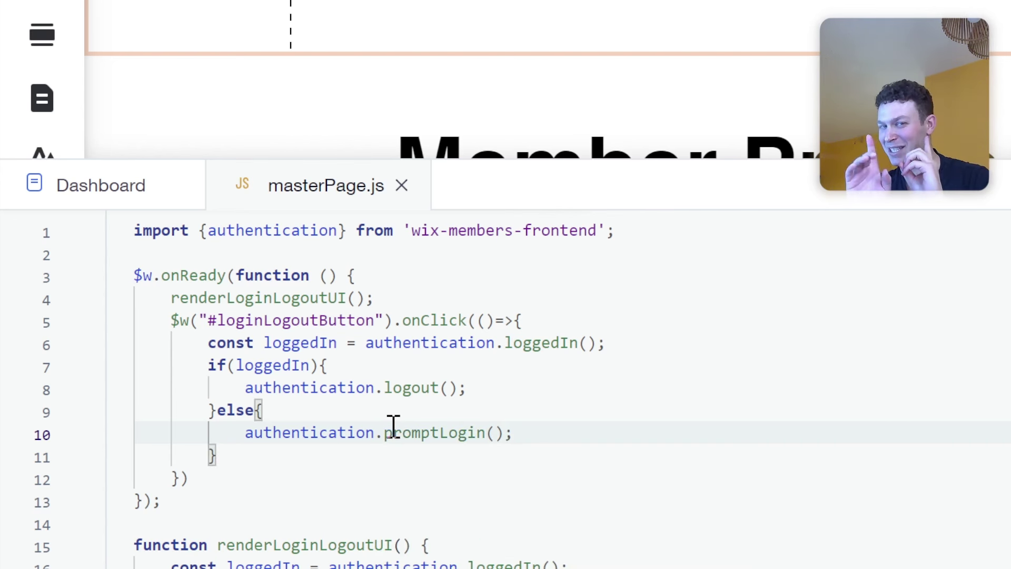
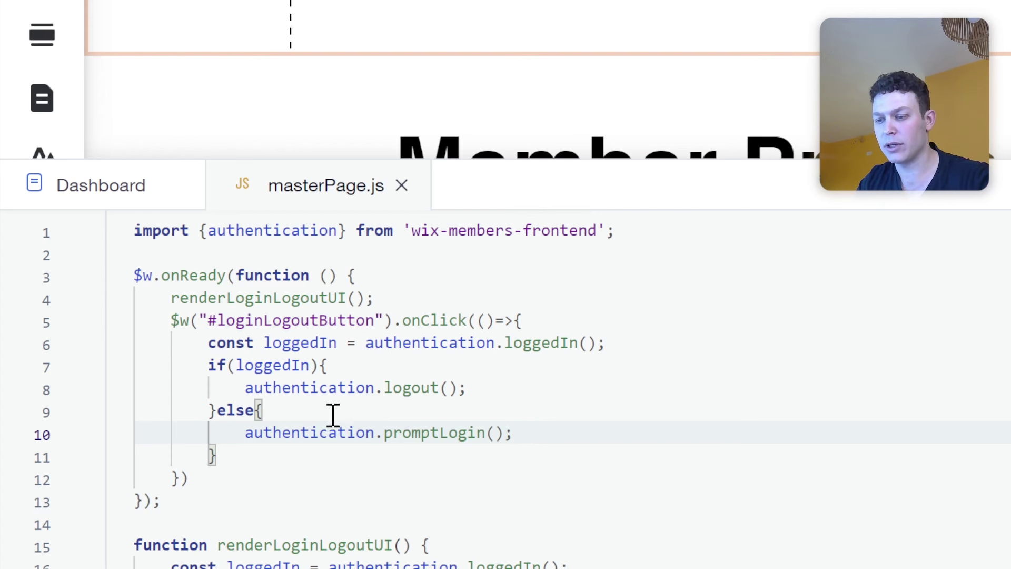
Add authentication.onLogin(renderLoginLogoutUI); on a new line below the renderLoginLogoutUI() call.
left_click(283, 477)
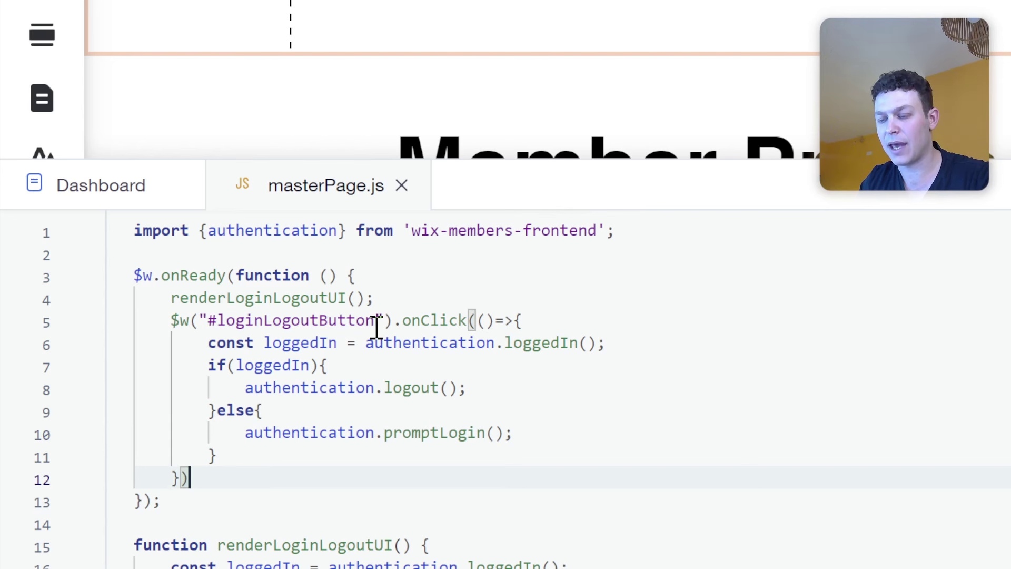
left_click(395, 296)
key("Return")
key("Return")
key("Return")
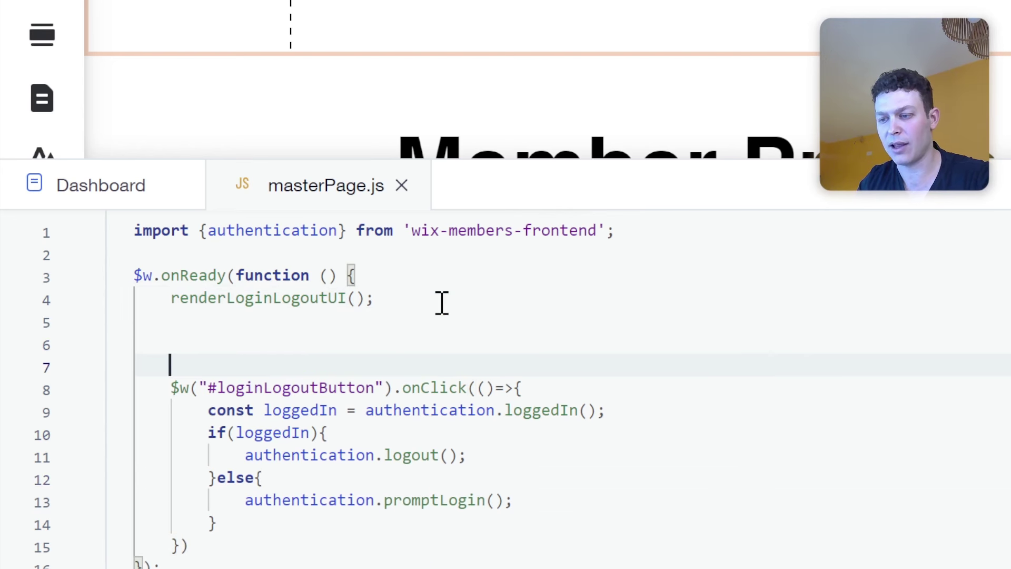
key("Up")
key("Tab")
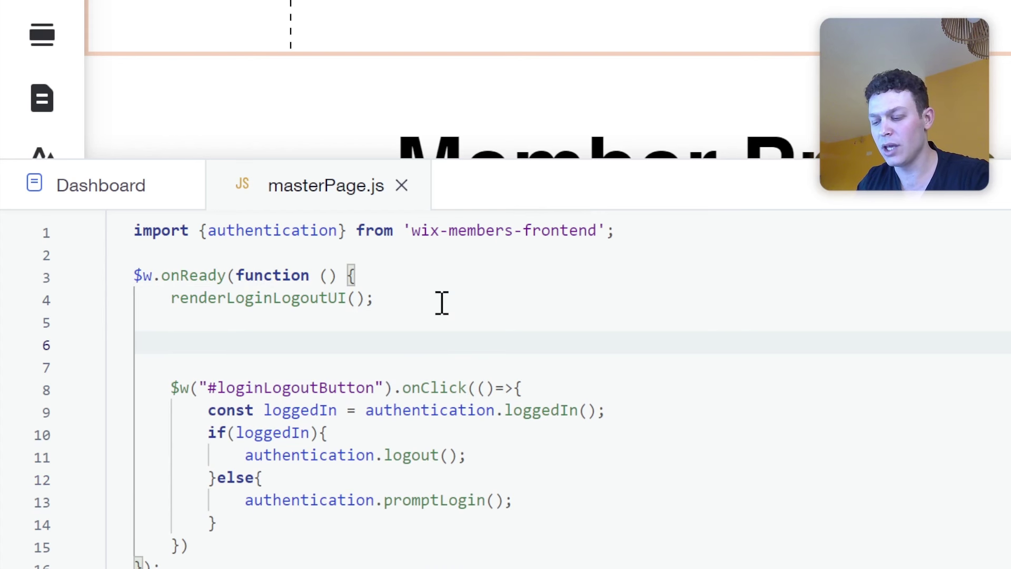
type("authentication.o")
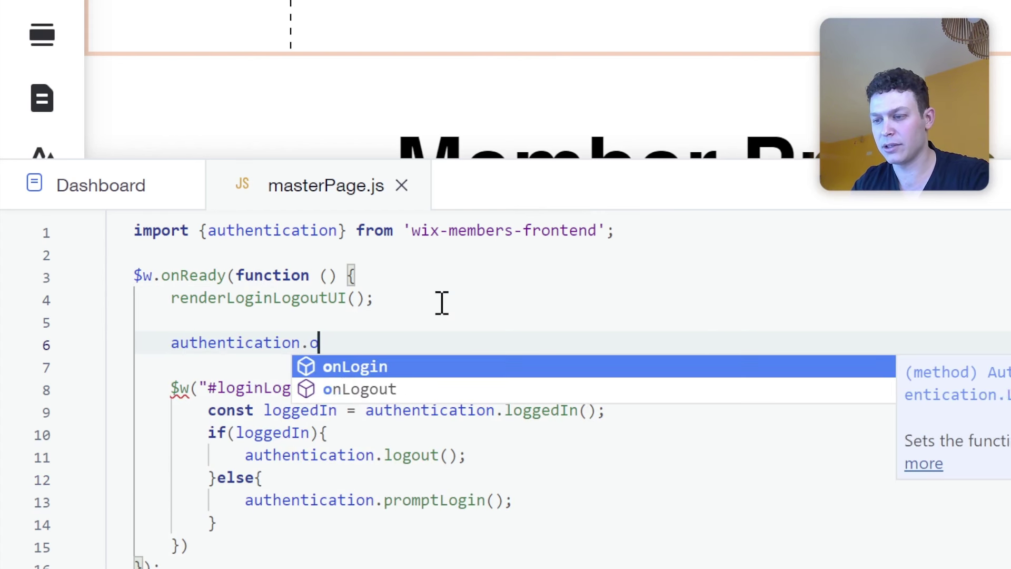
type("nLogin(")
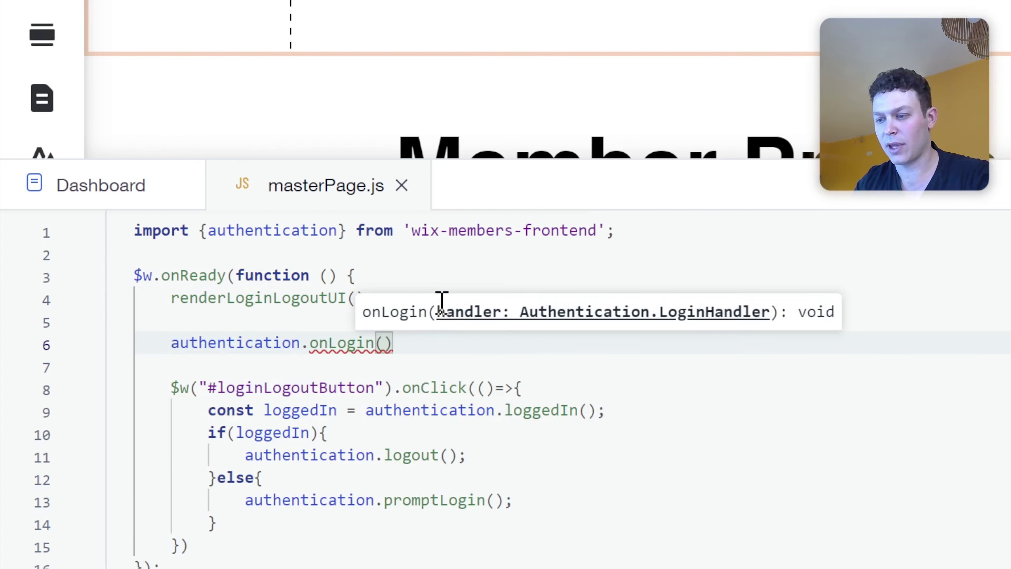
type("renderLoginLogoutUI);")
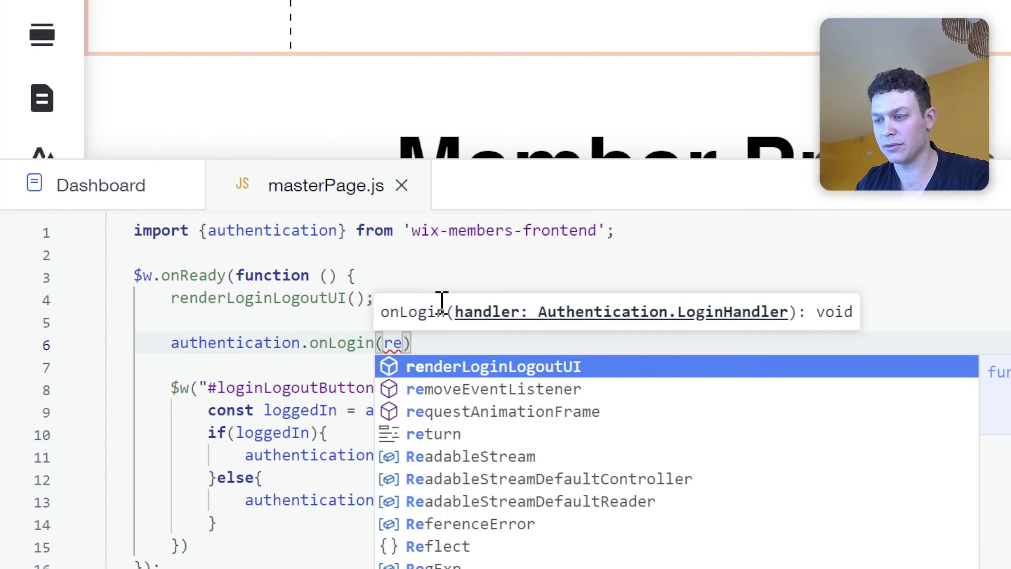
Add authentication.onLogout(renderLoginLogoutUI); on the following line.
key("Return")
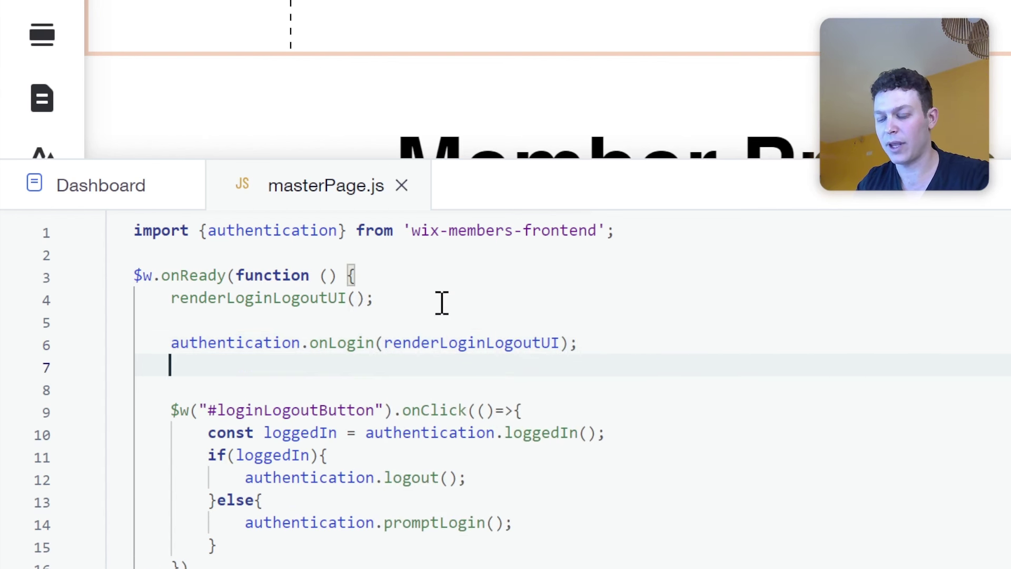
type("auth")
key("Return")
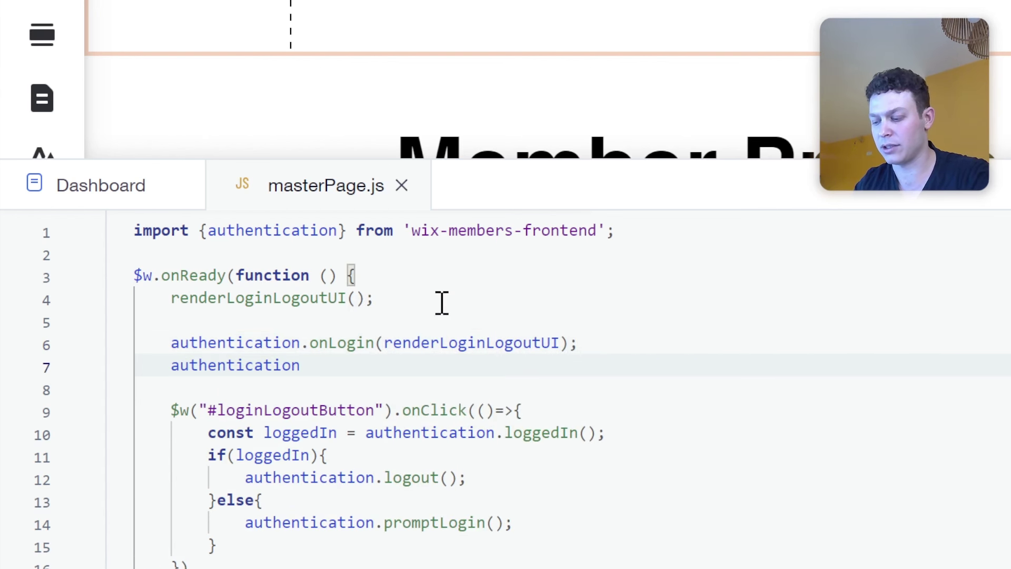
type(".on")
key("Down")
key("Return")
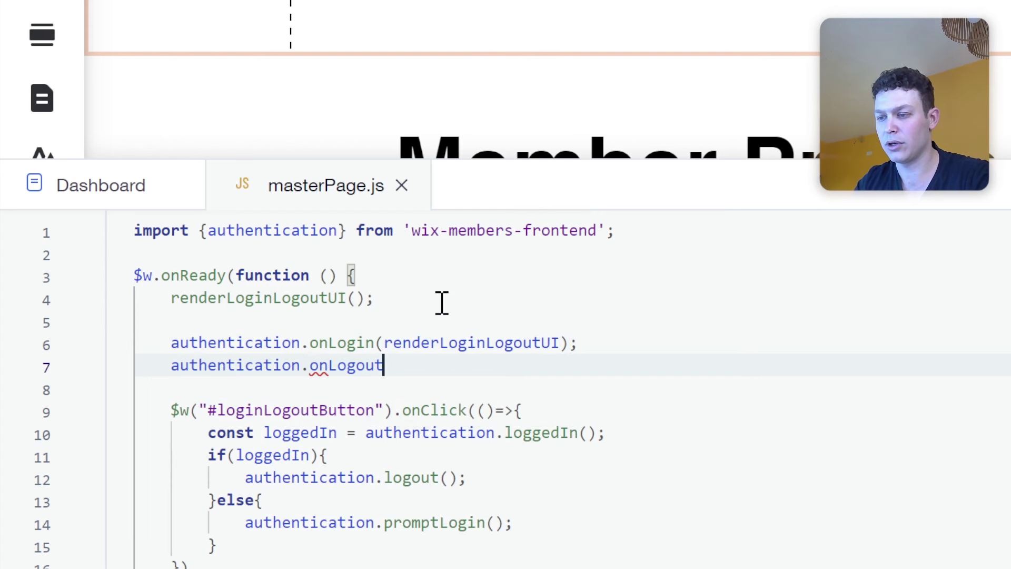
type("(ren")
key("Return")
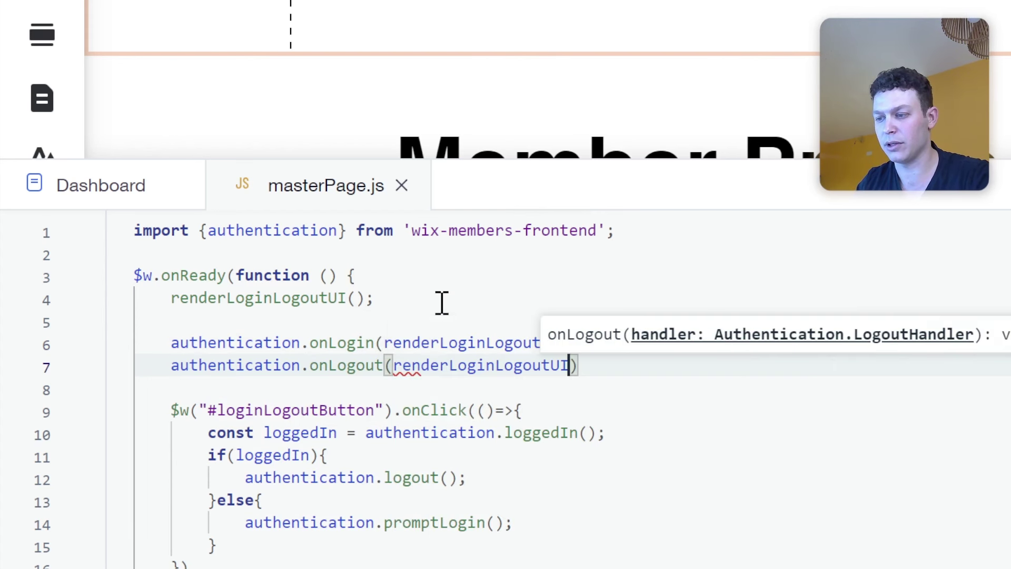
type(");")
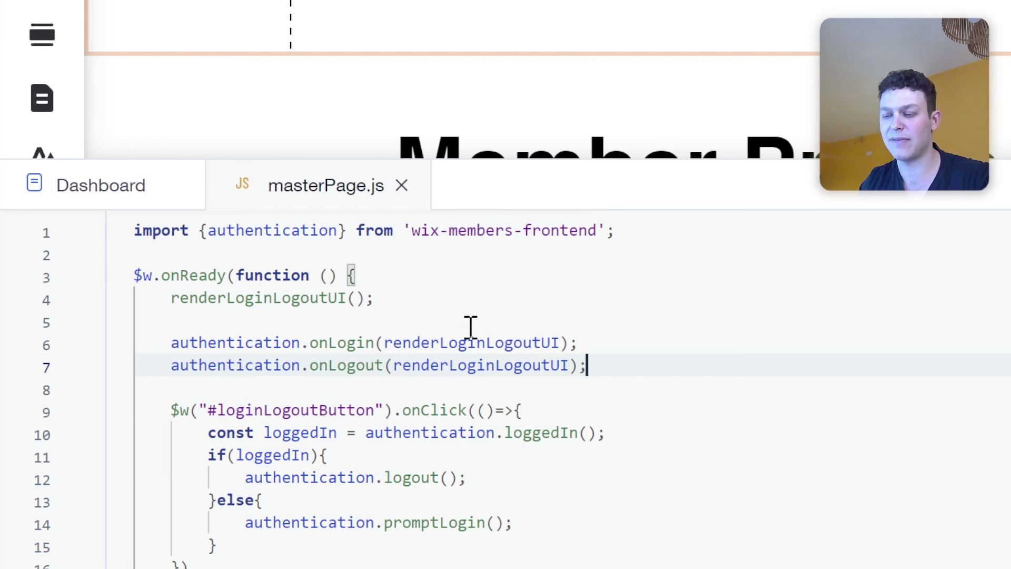
mouse_move(447, 342)
scroll(436, 345, "down", 1)
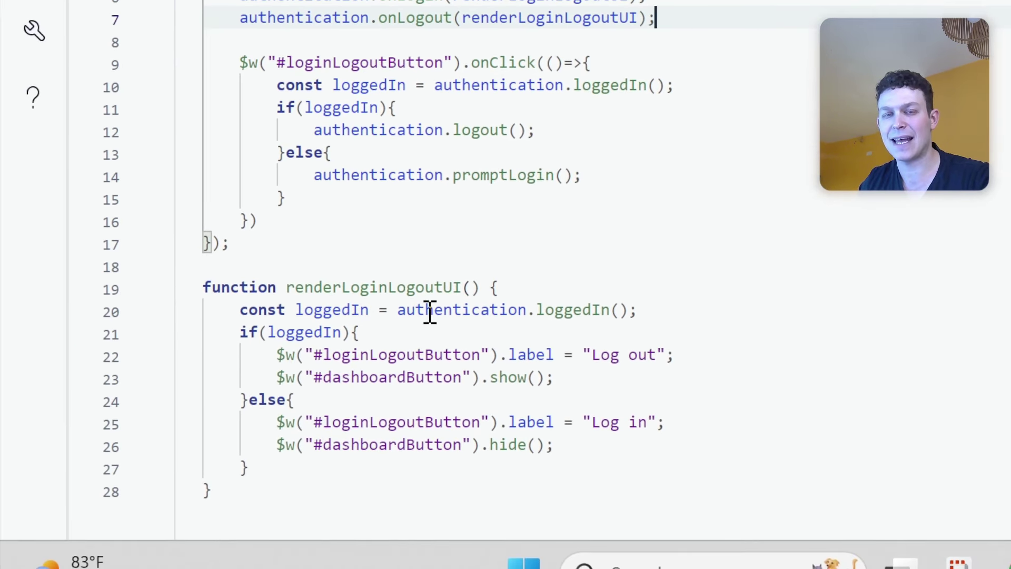
mouse_move(425, 329)
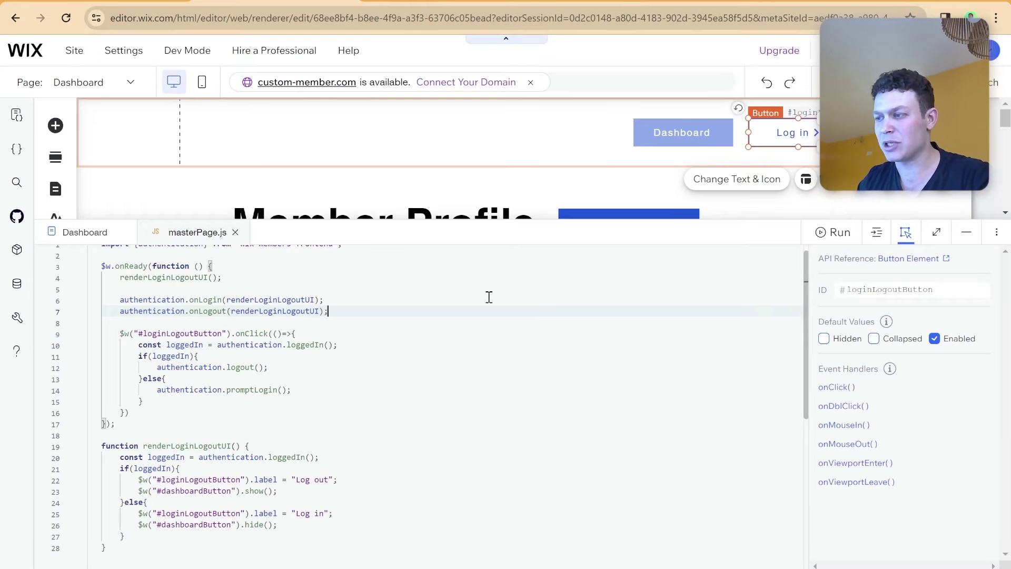
Link the Dashboard button to the Dashboard page, opening in the current window.
left_click(640, 136)
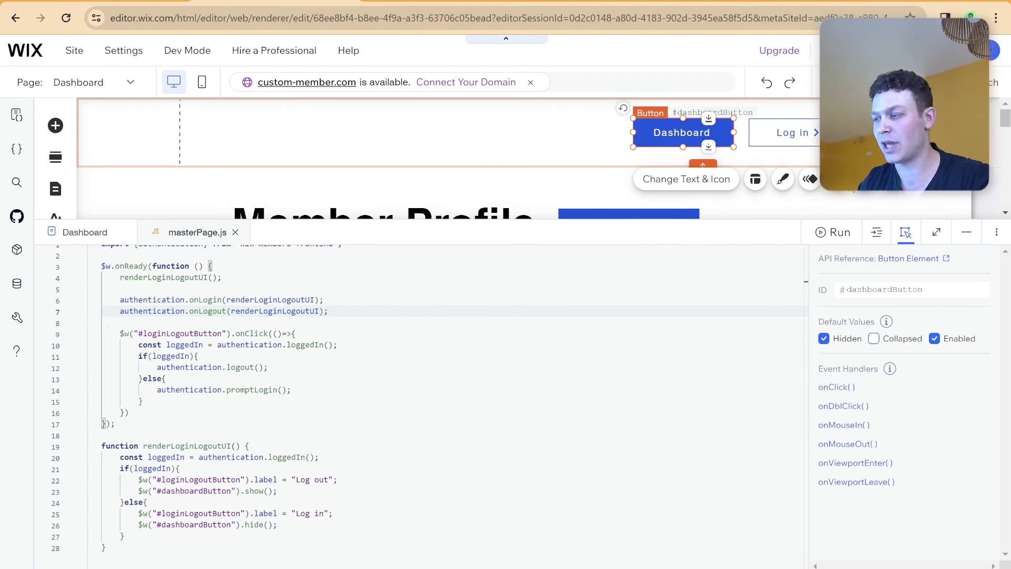
left_click(837, 179)
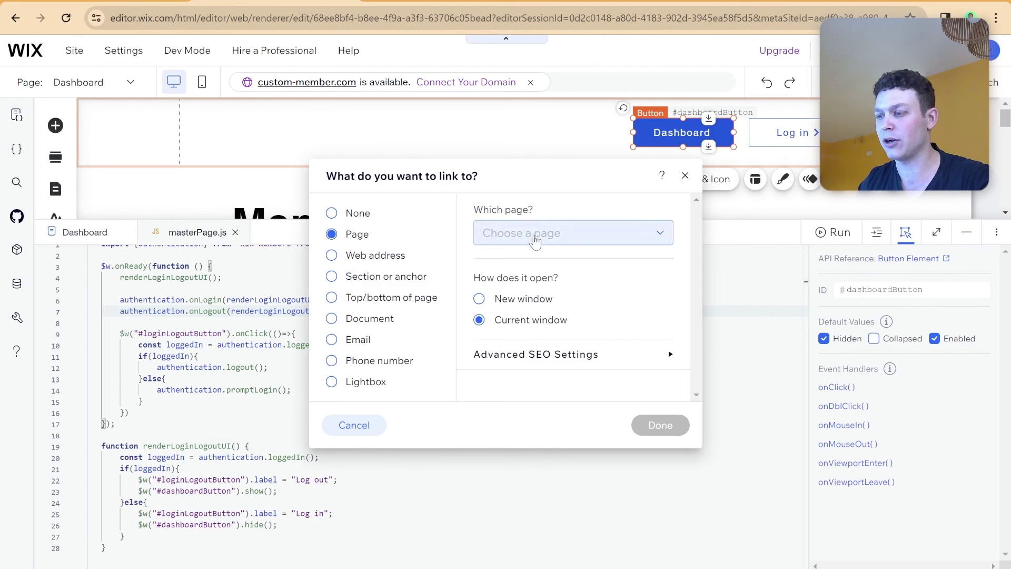
left_click(541, 240)
left_click(555, 308)
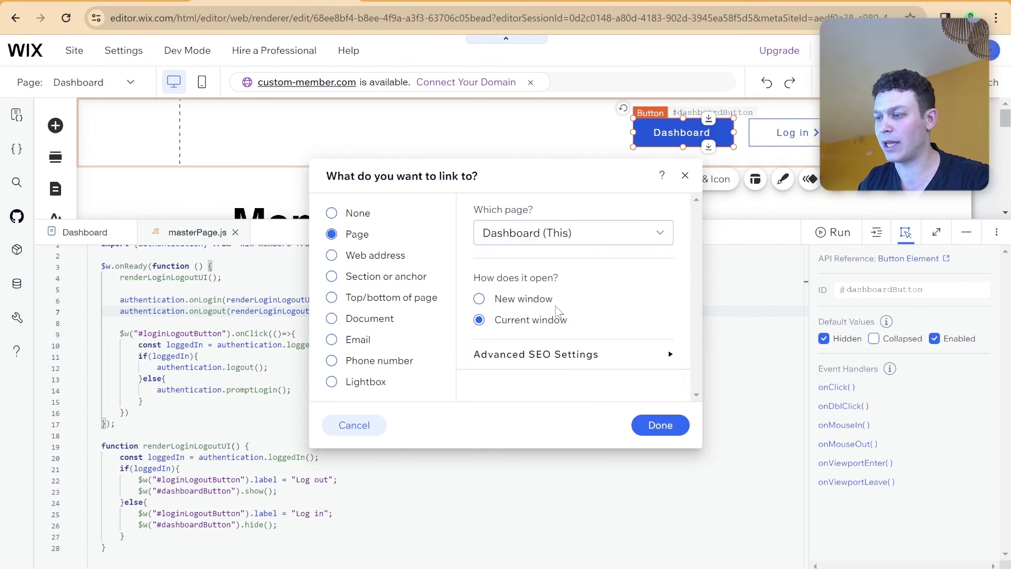
left_click(660, 425)
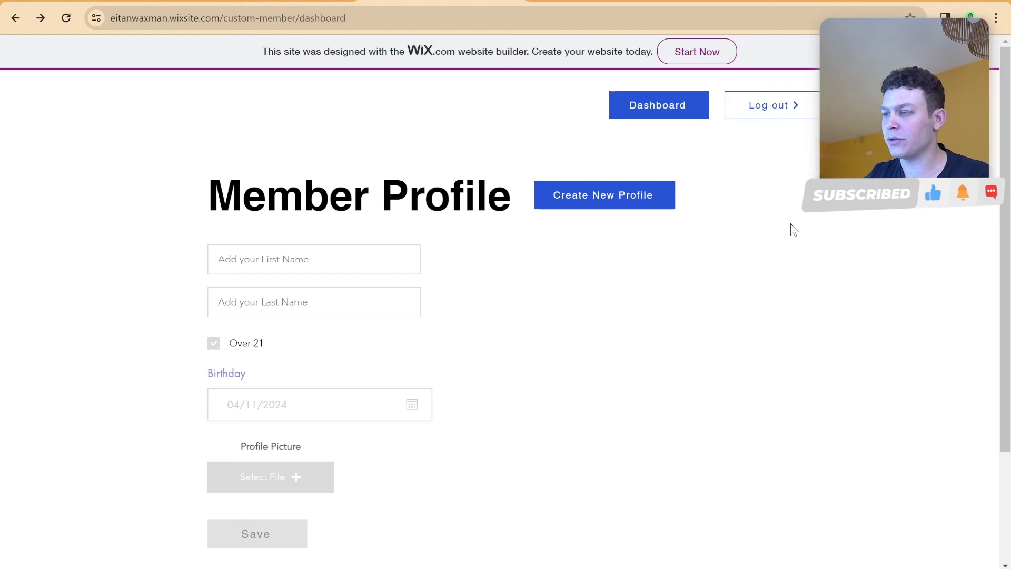
Log out, return to the home page by removing 'dashboard' from the URL, then open Log in.
left_click(793, 117)
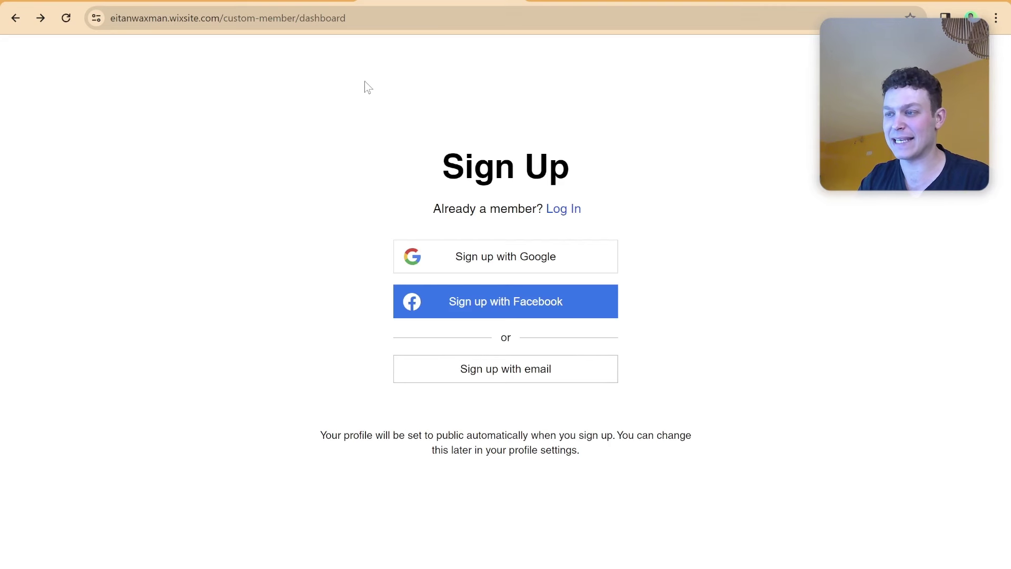
left_click_drag(377, 18, 331, 18)
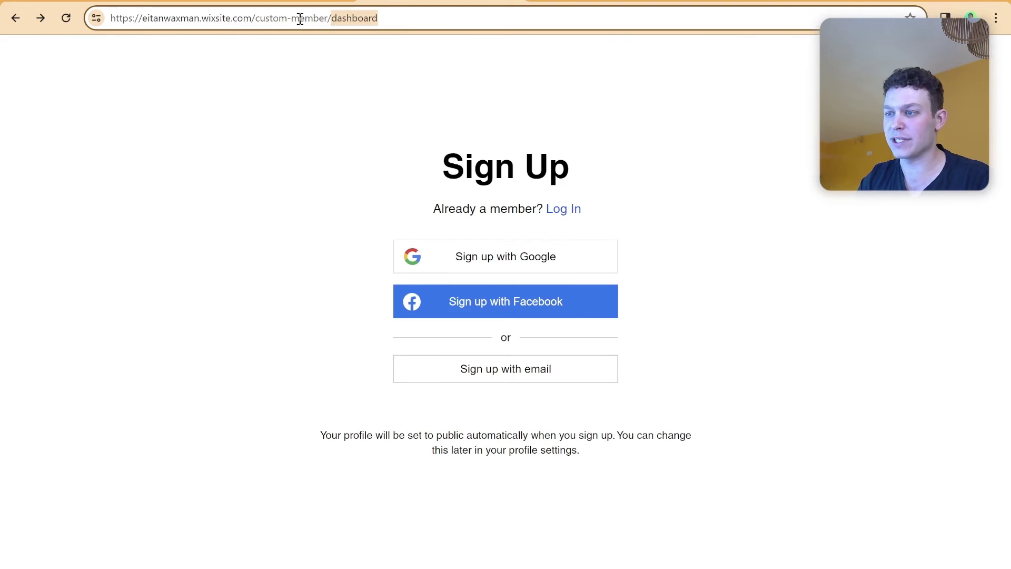
key("BackSpace")
key("Return")
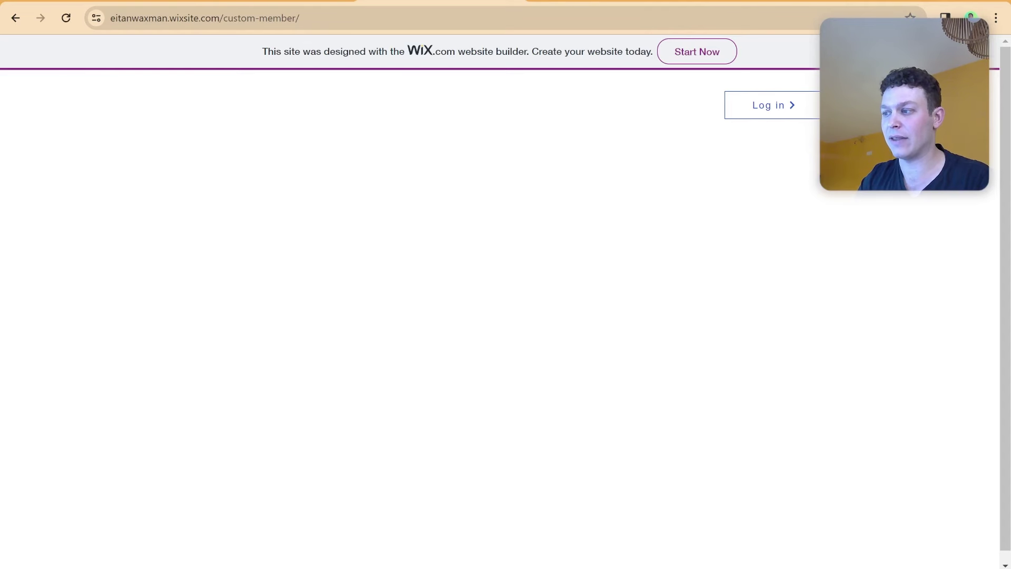
left_click(762, 114)
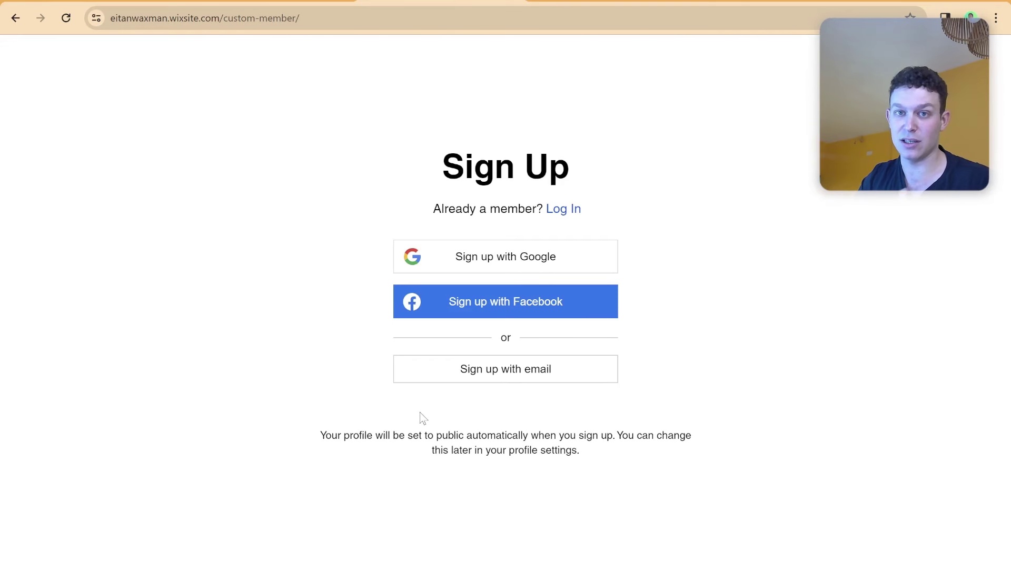
Dismiss the sign-up popup and open the browser's developer console.
key("Escape")
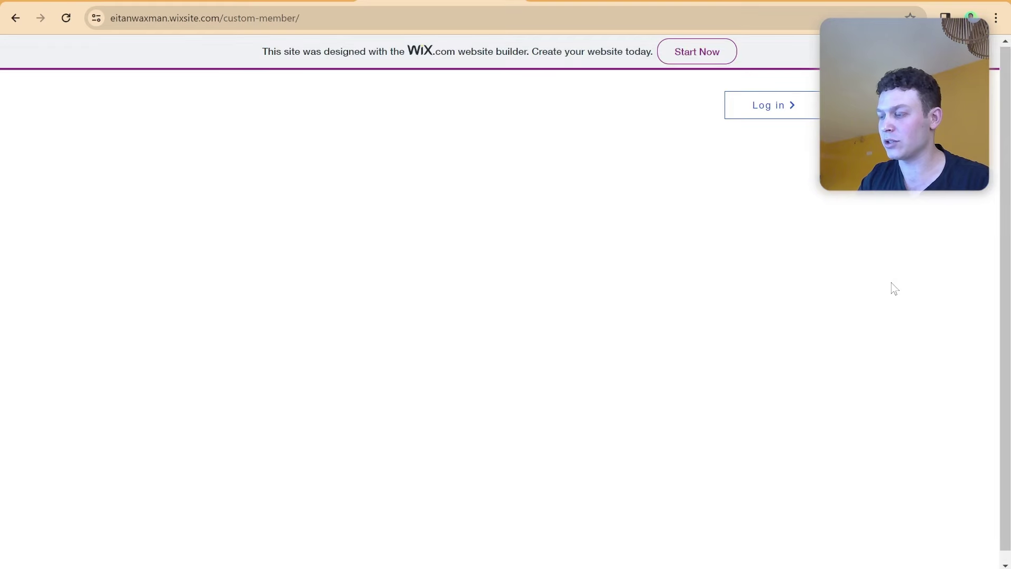
right_click(891, 287)
left_click(790, 269)
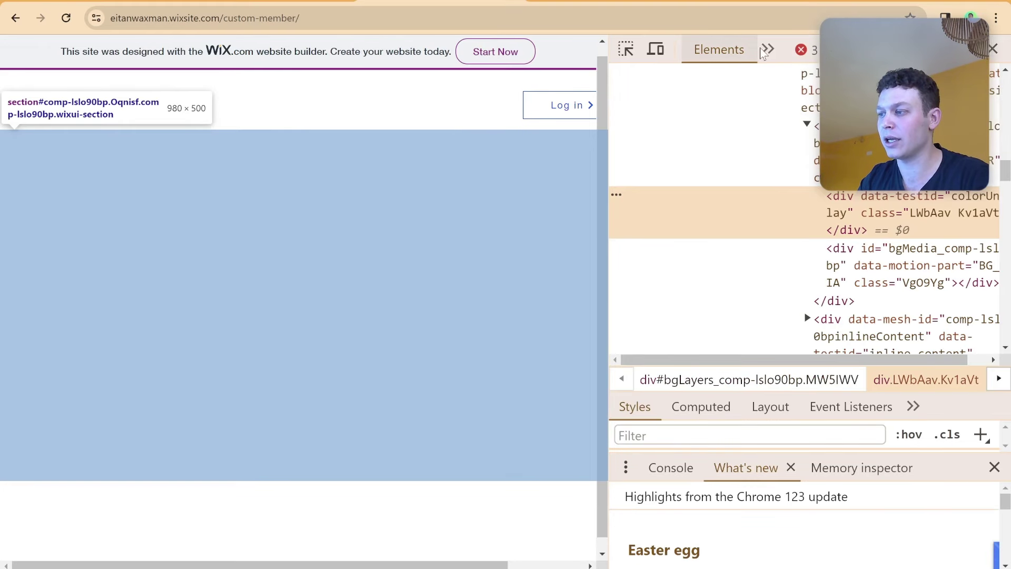
left_click(767, 49)
left_click(786, 77)
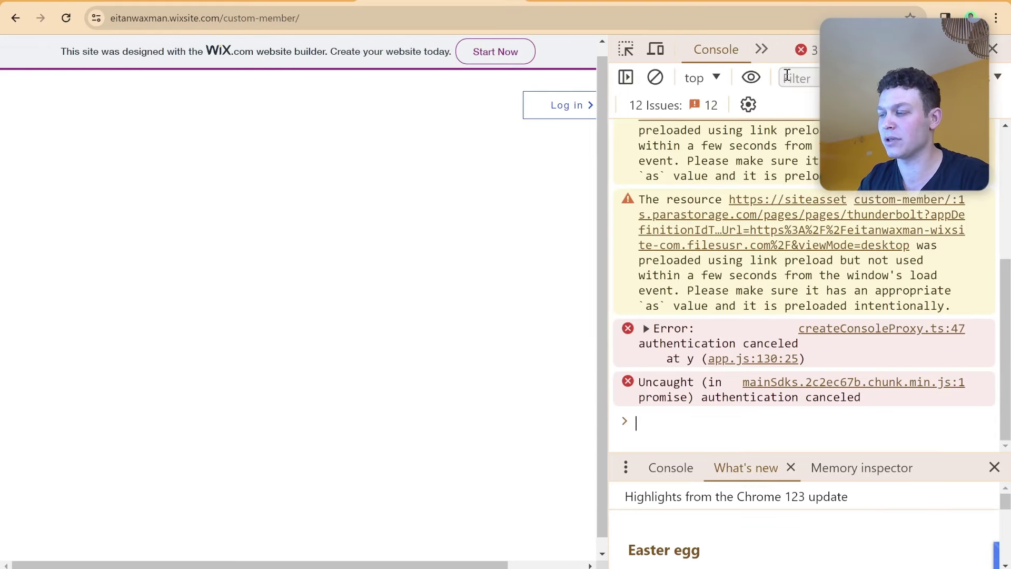
scroll(748, 271, "up", 5)
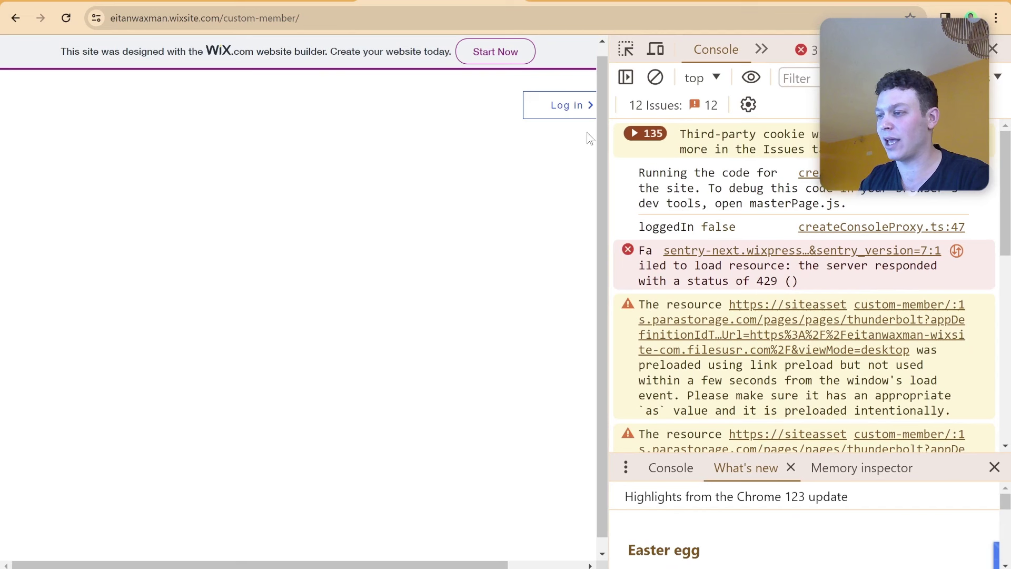
Log in with the test member's email and password, then open the Dashboard page.
left_click(574, 112)
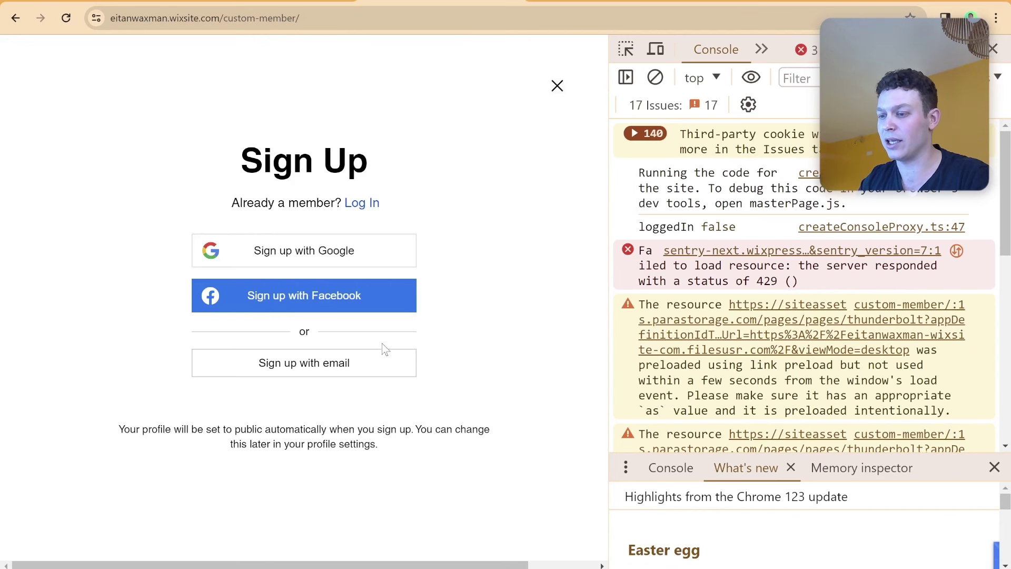
left_click(353, 205)
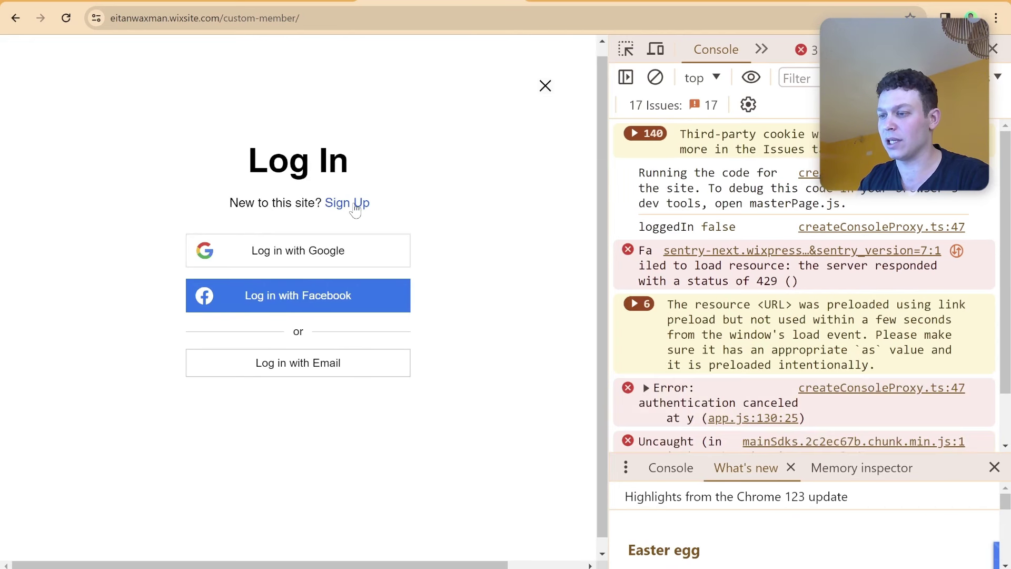
left_click(322, 363)
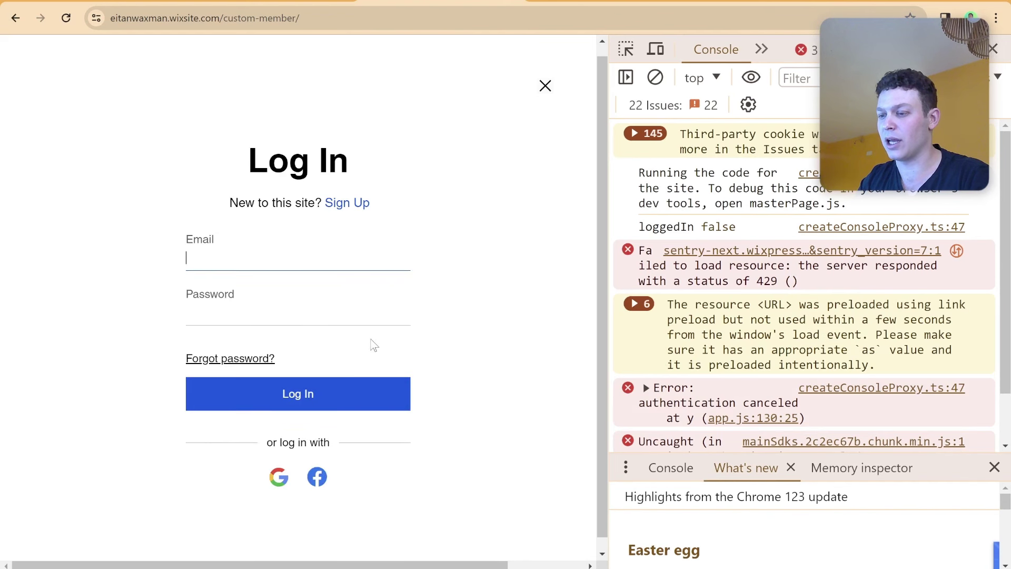
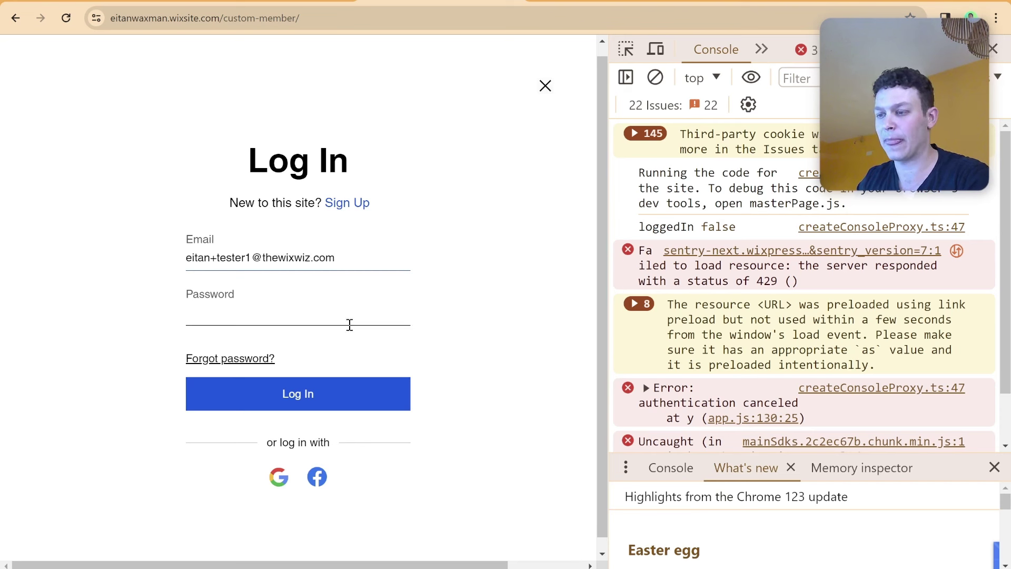
left_click(352, 318)
type("123456")
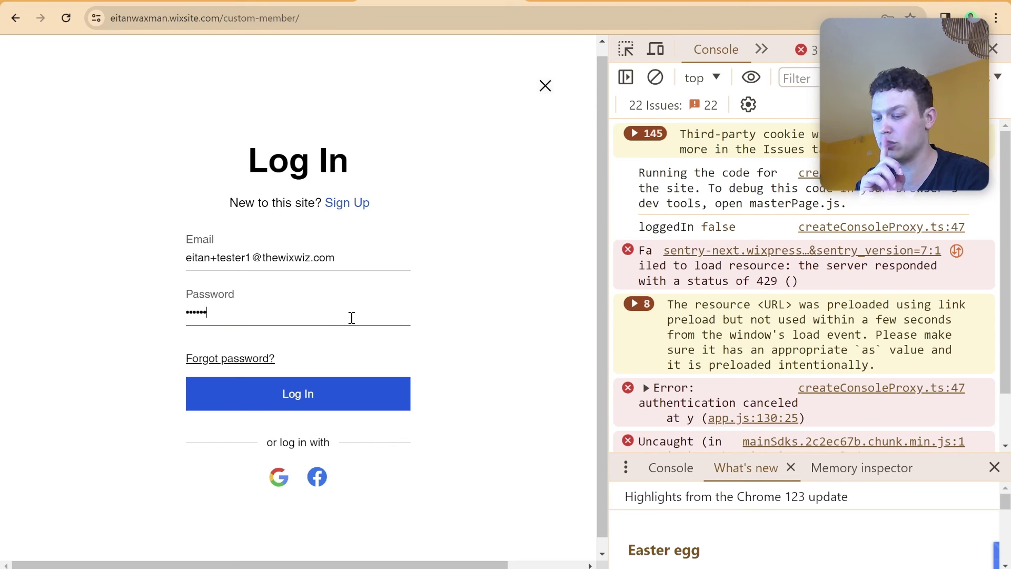
left_click(336, 392)
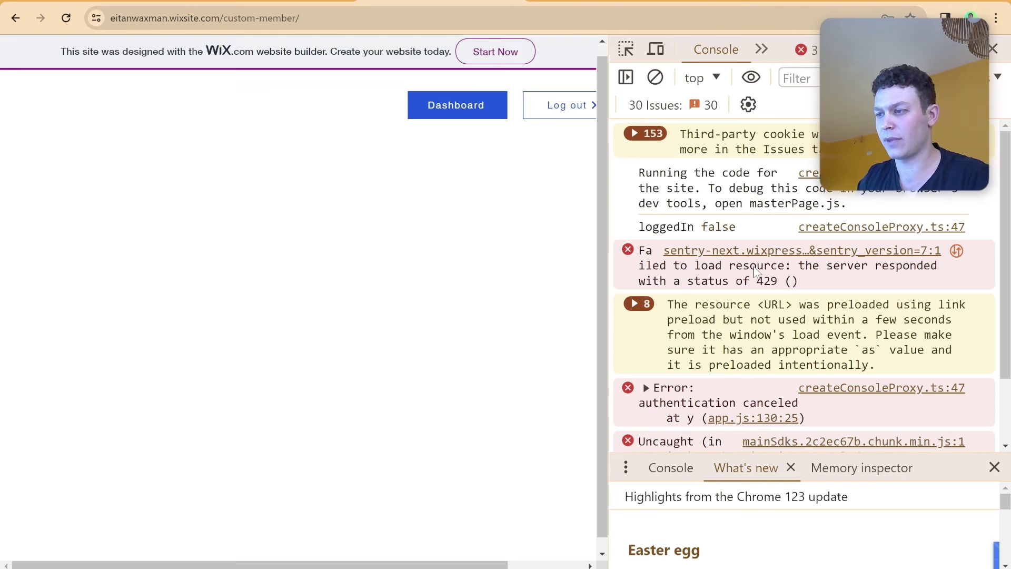
scroll(742, 263, "down", 2)
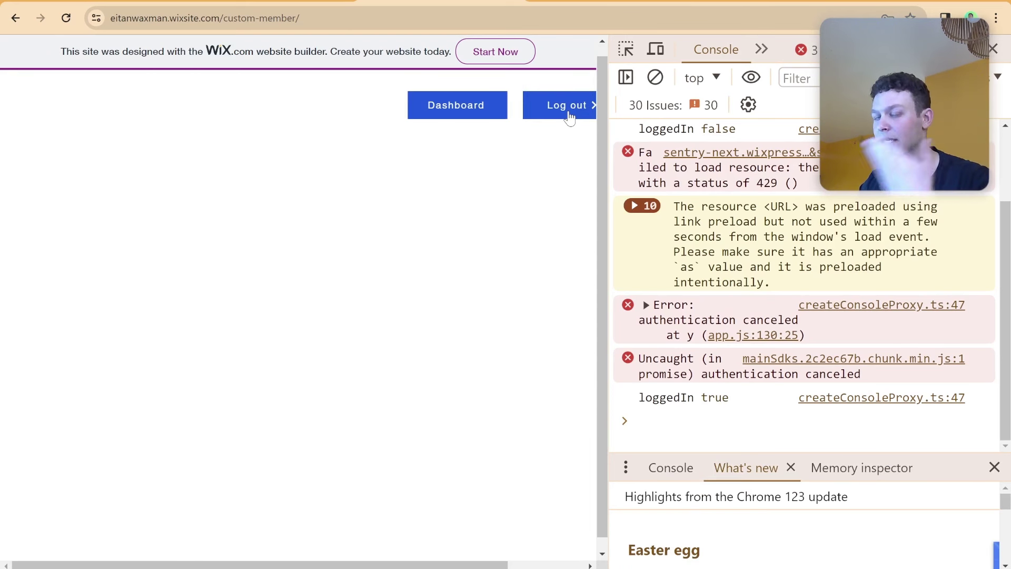
left_click(463, 112)
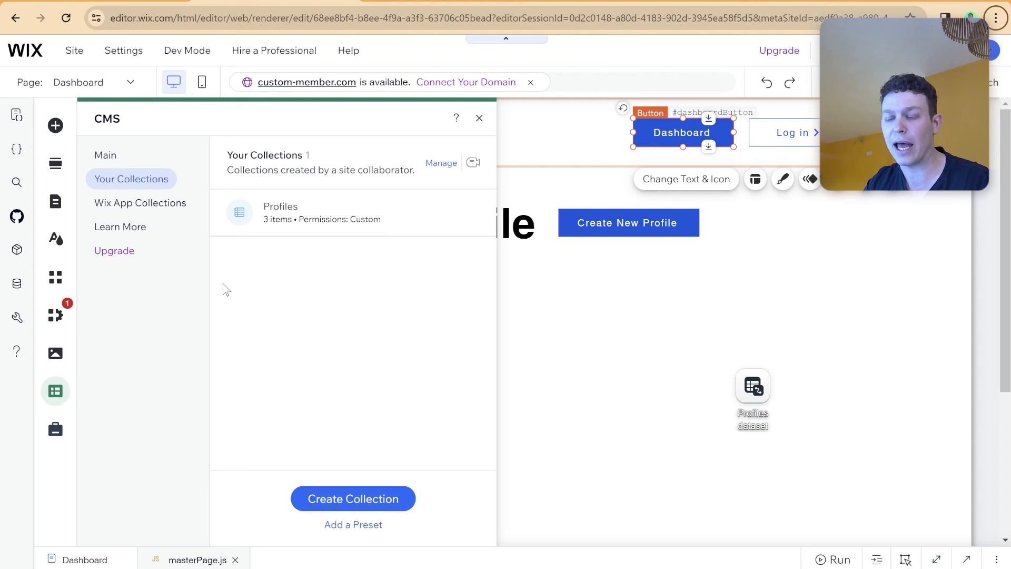
Open and close the Profiles collection, then show its more-actions menu.
left_click(282, 210)
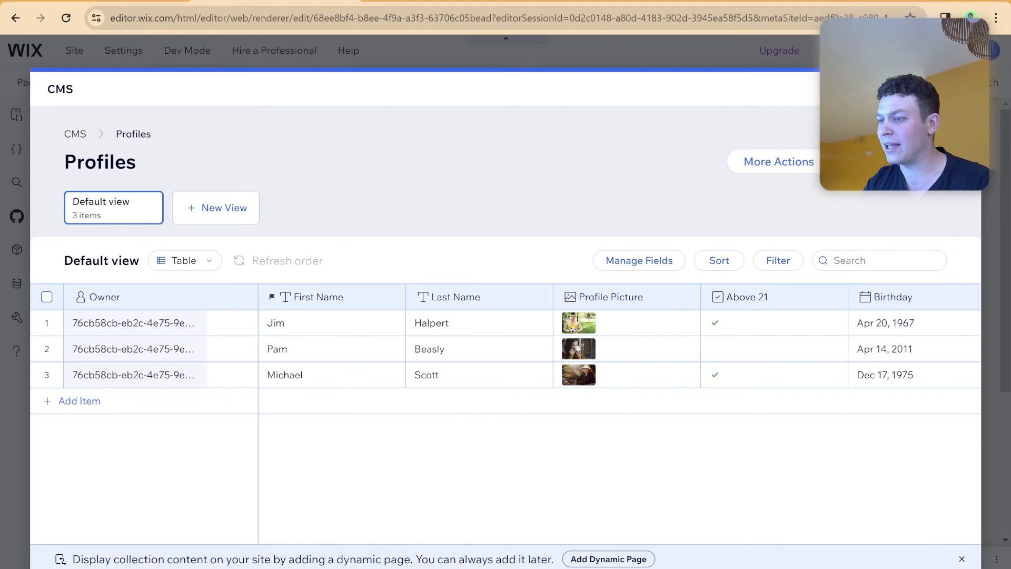
left_click(964, 89)
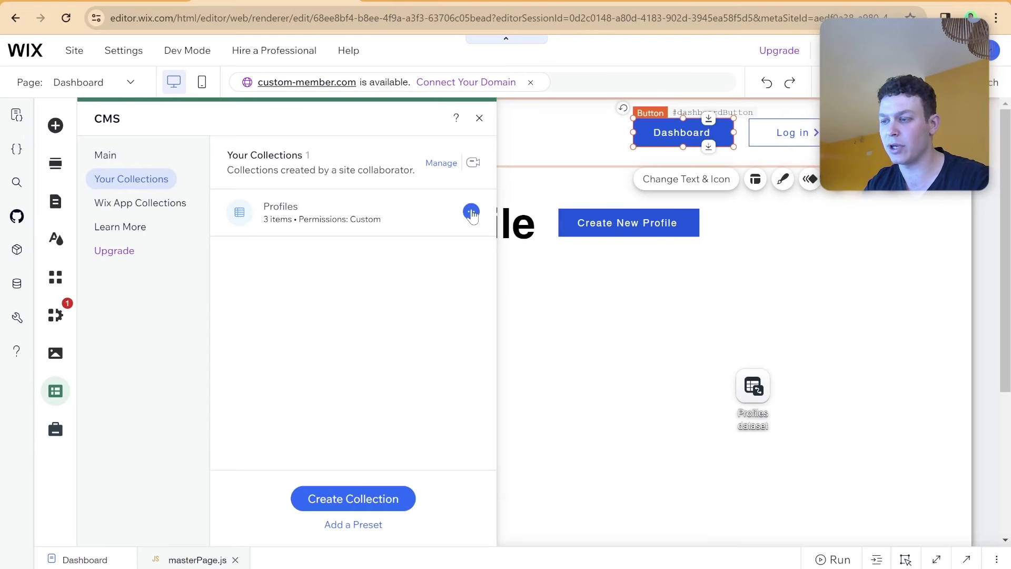
left_click(471, 213)
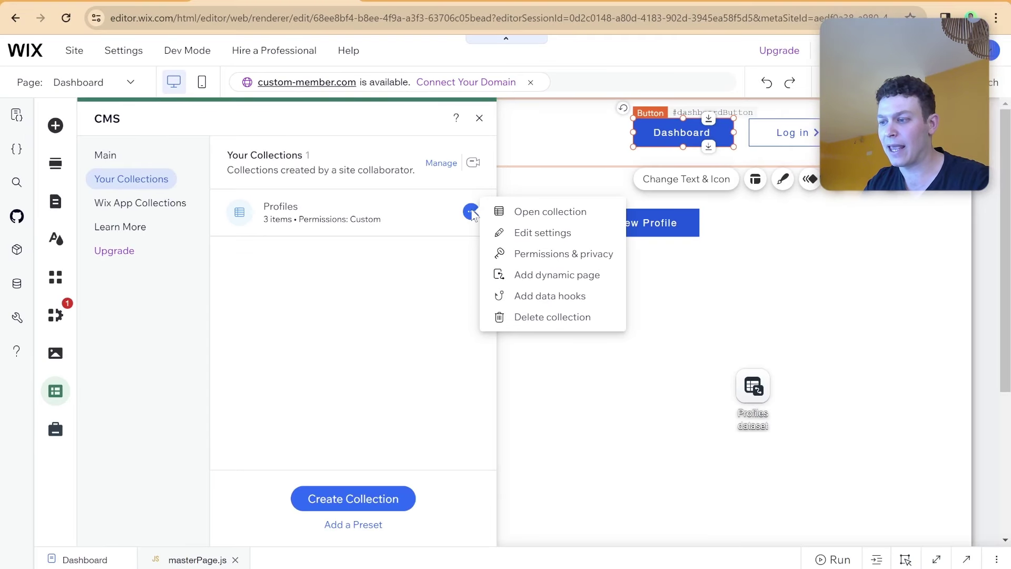
Add an Item-layout dynamic page for the Profiles collection to the site.
left_click(539, 278)
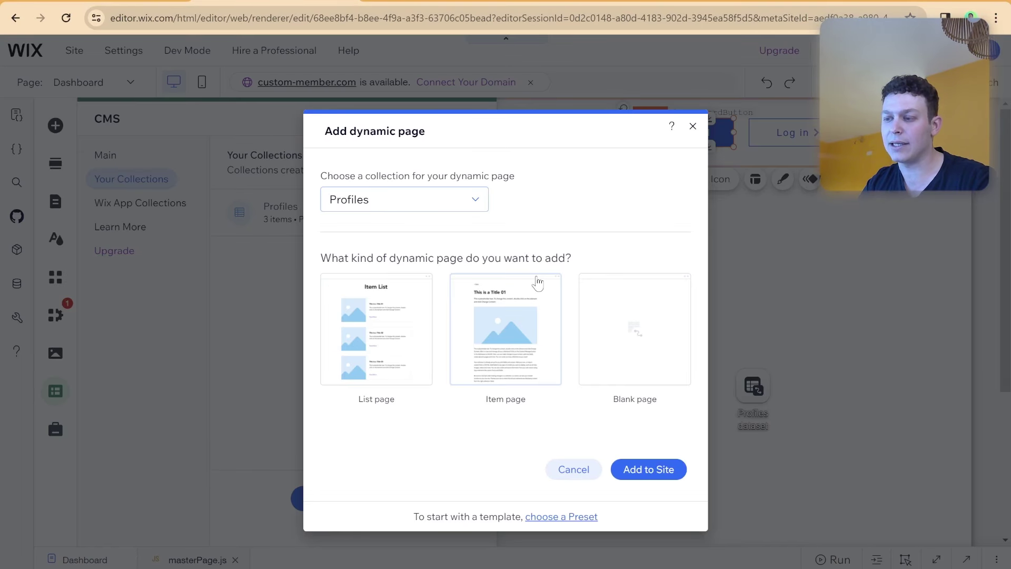
left_click(494, 321)
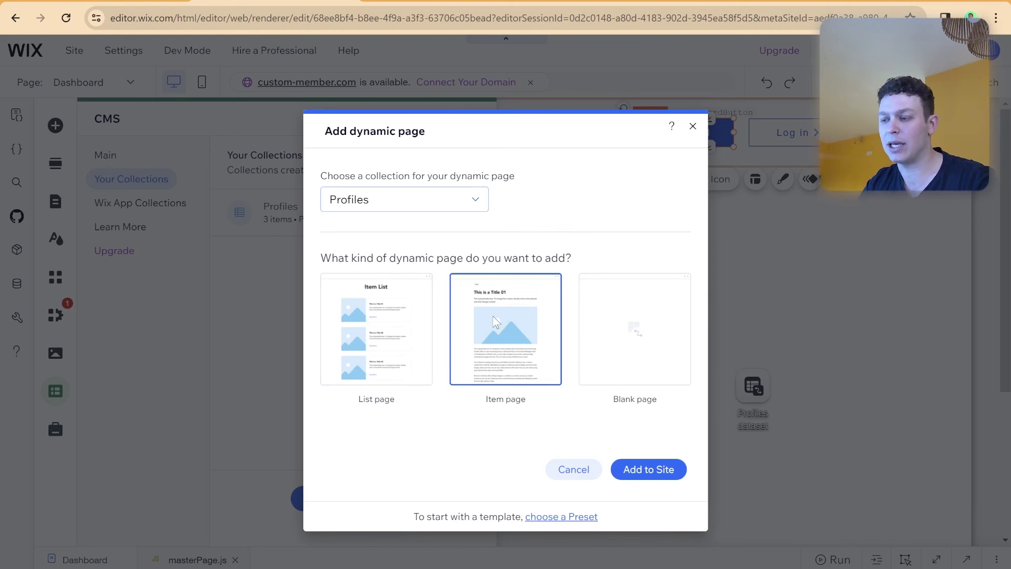
left_click(648, 468)
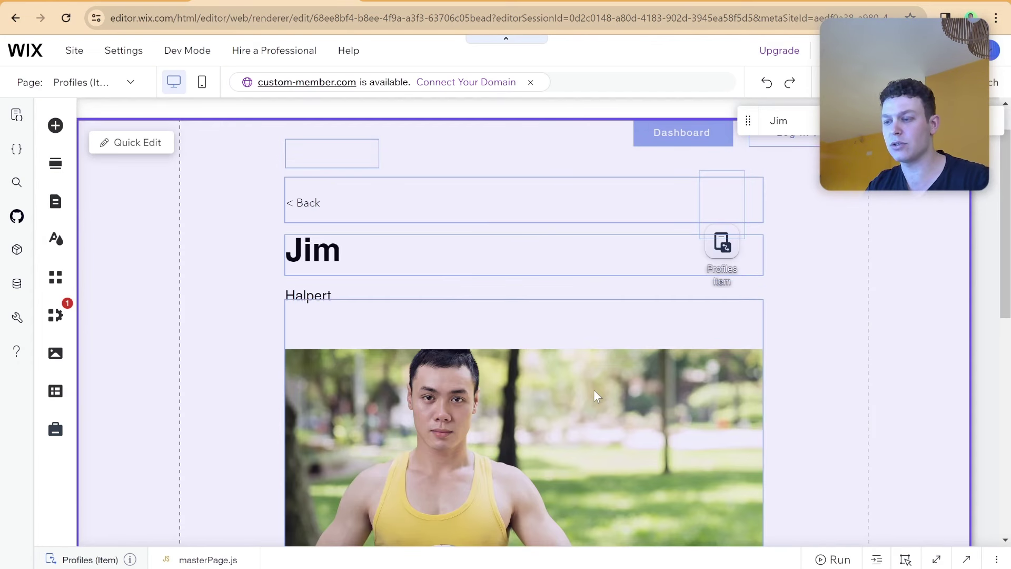
scroll(358, 304, "down", 2)
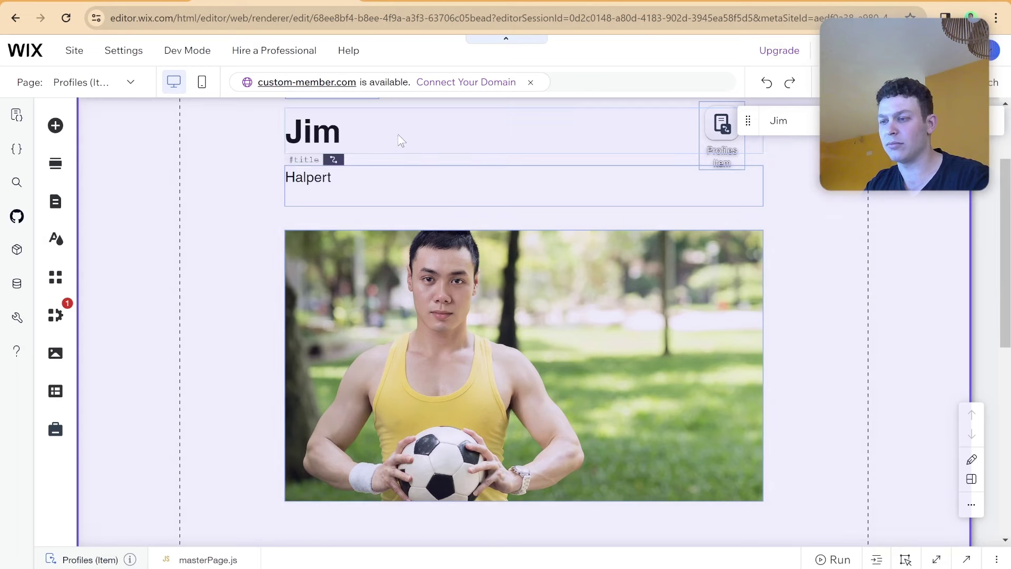
scroll(435, 264, "down", 2)
scroll(421, 316, "down", 2)
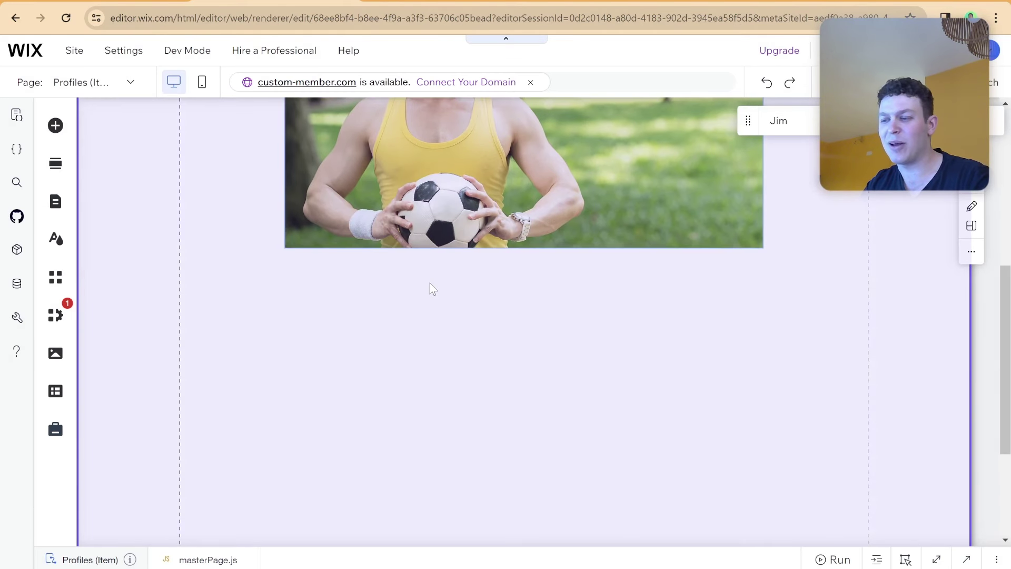
scroll(458, 263, "up", 4)
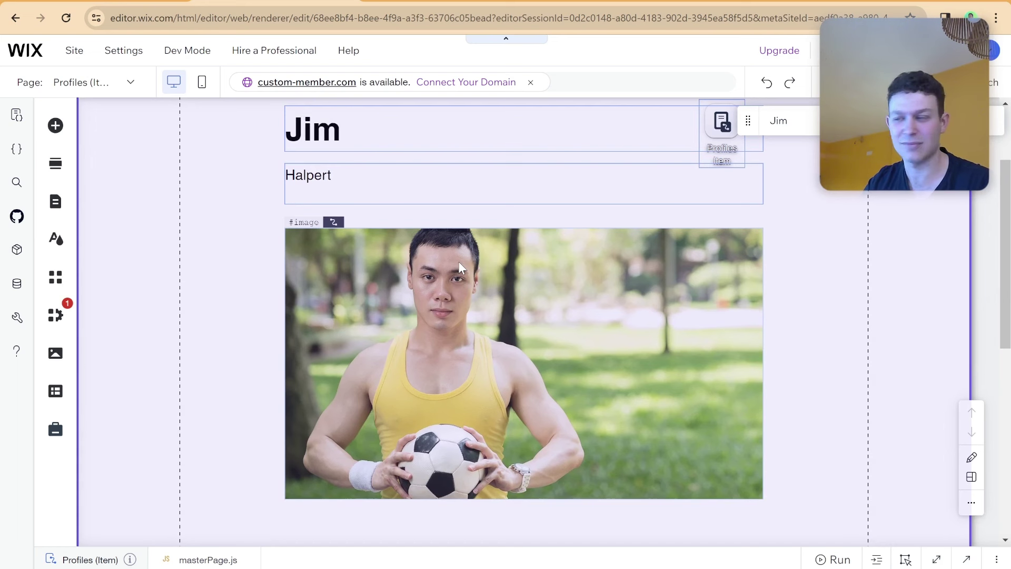
scroll(458, 261, "down", 5)
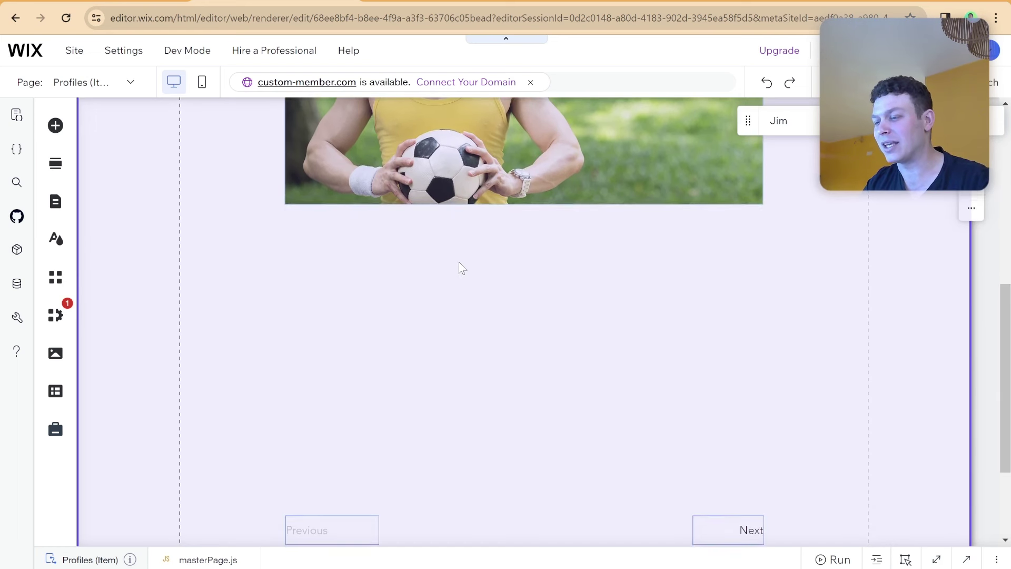
scroll(459, 261, "down", 3)
scroll(459, 261, "up", 8)
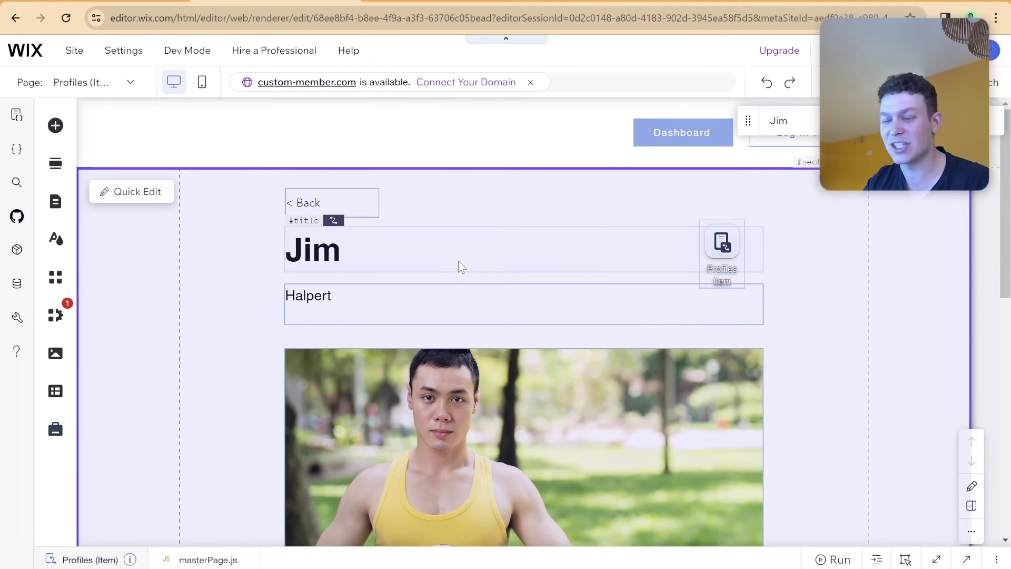
scroll(458, 285, "down", 1)
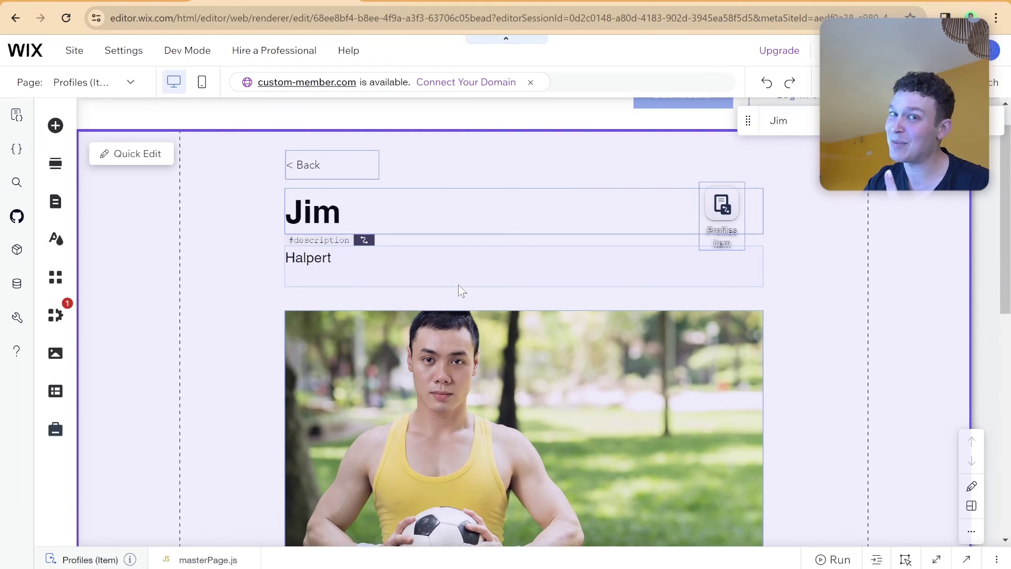
scroll(453, 282, "down", 1)
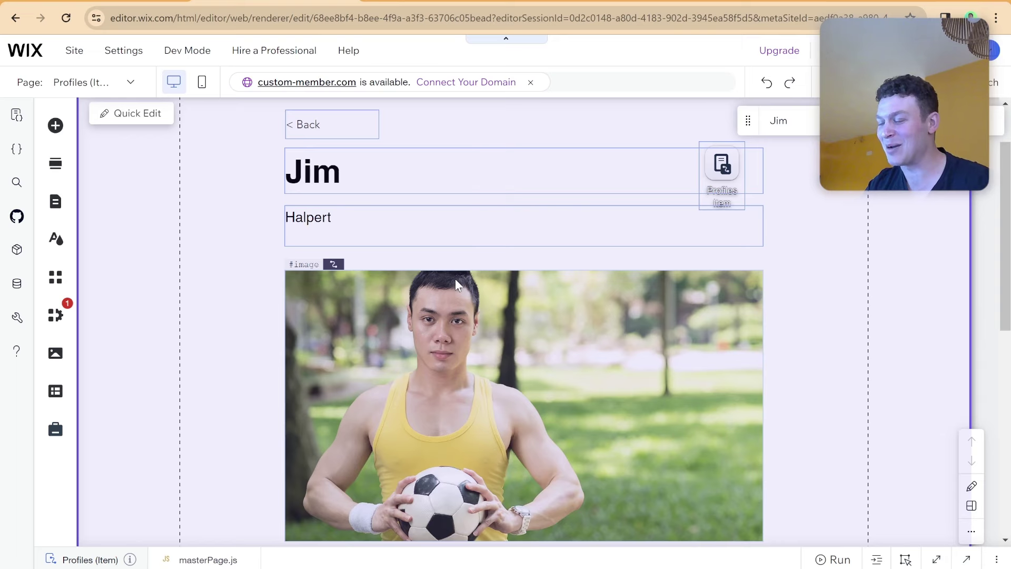
scroll(455, 279, "down", 6)
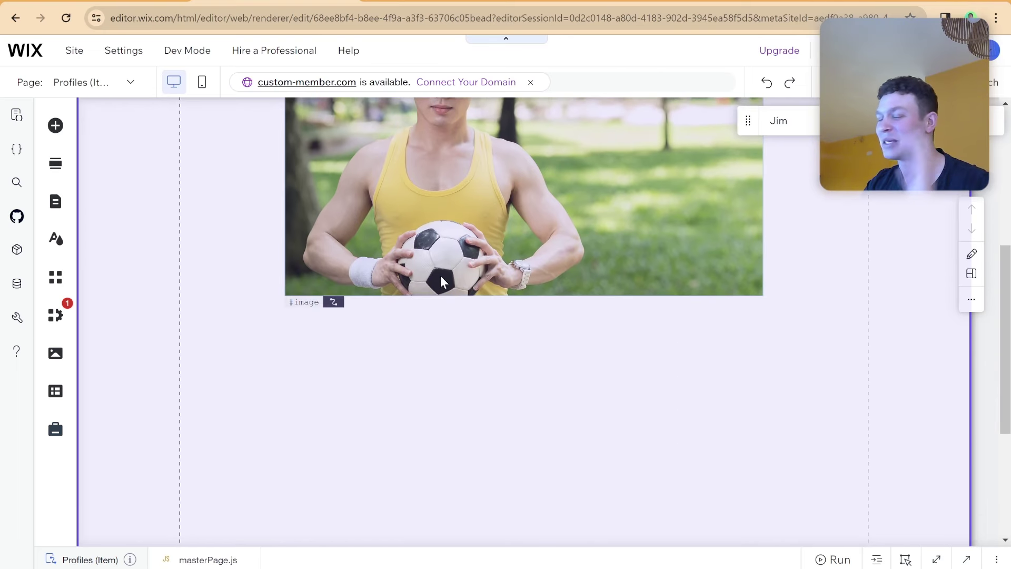
scroll(476, 285, "up", 7)
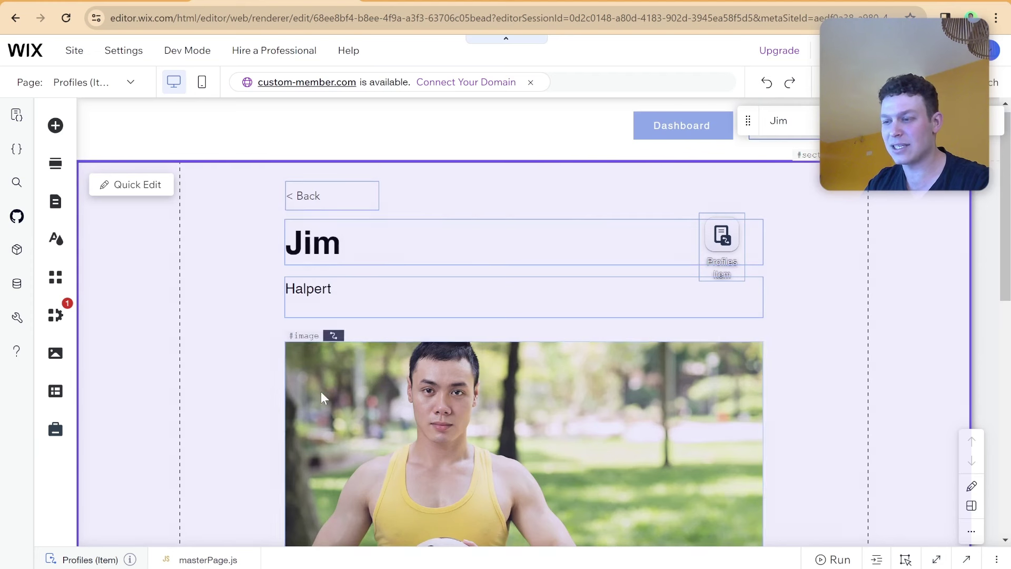
scroll(763, 248, "down", 4)
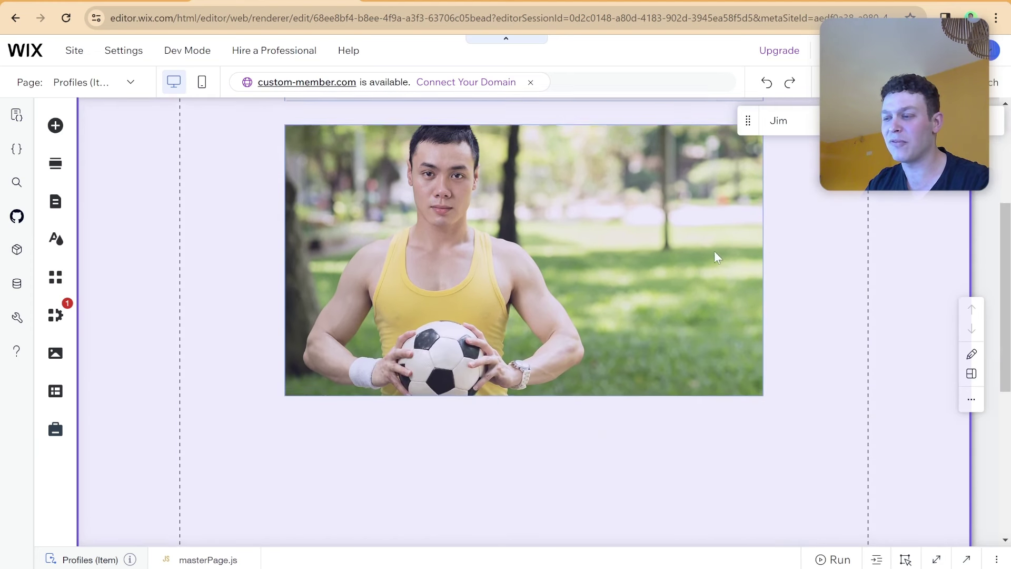
scroll(684, 257, "up", 3)
left_click(477, 234)
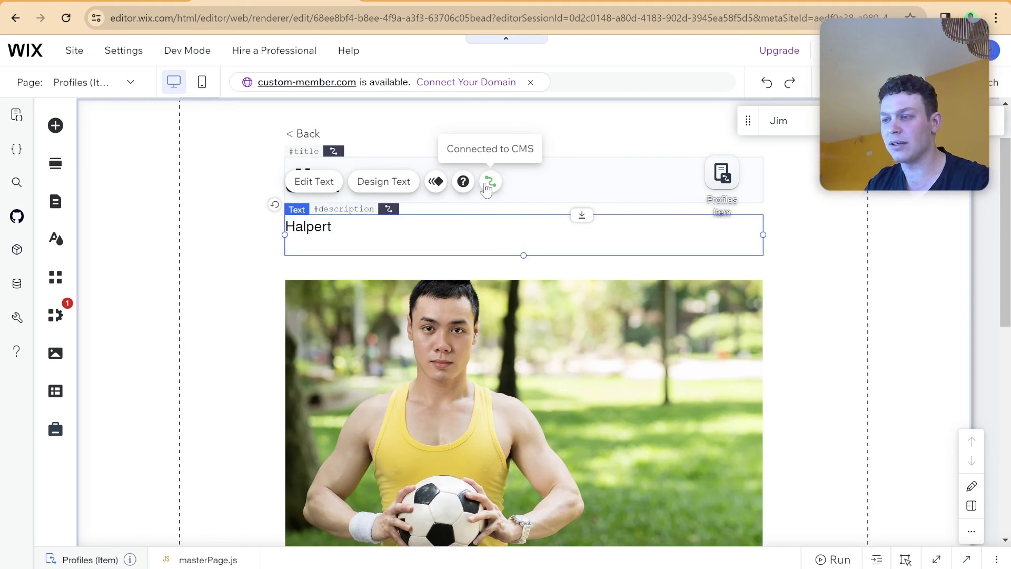
left_click(721, 177)
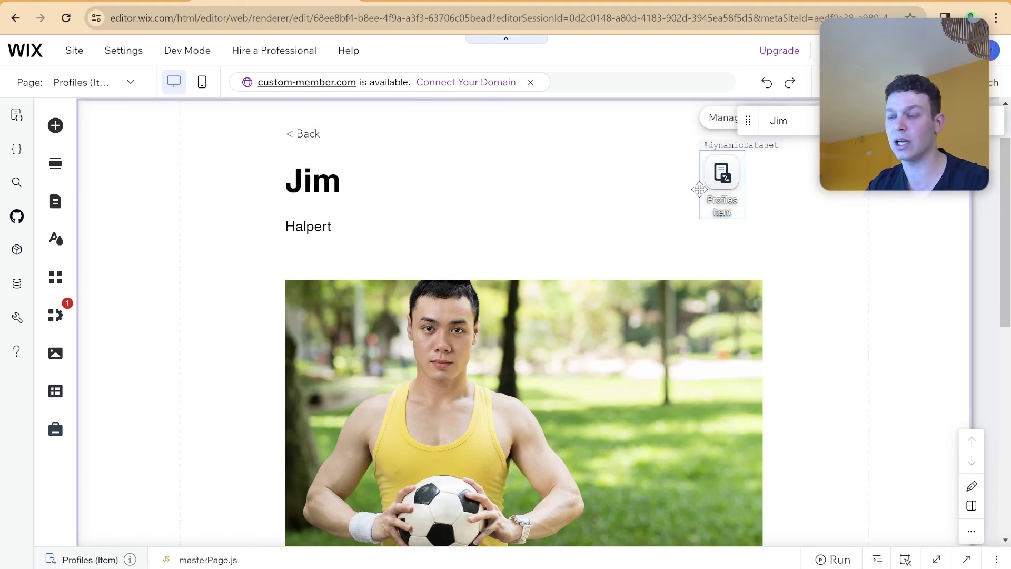
scroll(614, 248, "up", 2)
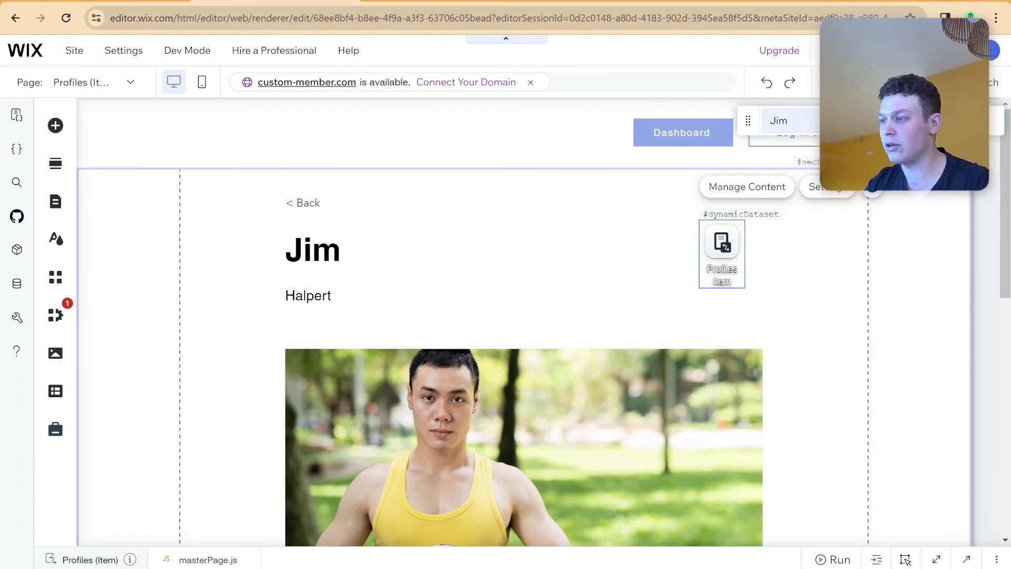
Preview the item page with Michael's and Pam's profiles, then show the site's pages list.
left_click(778, 120)
left_click(784, 172)
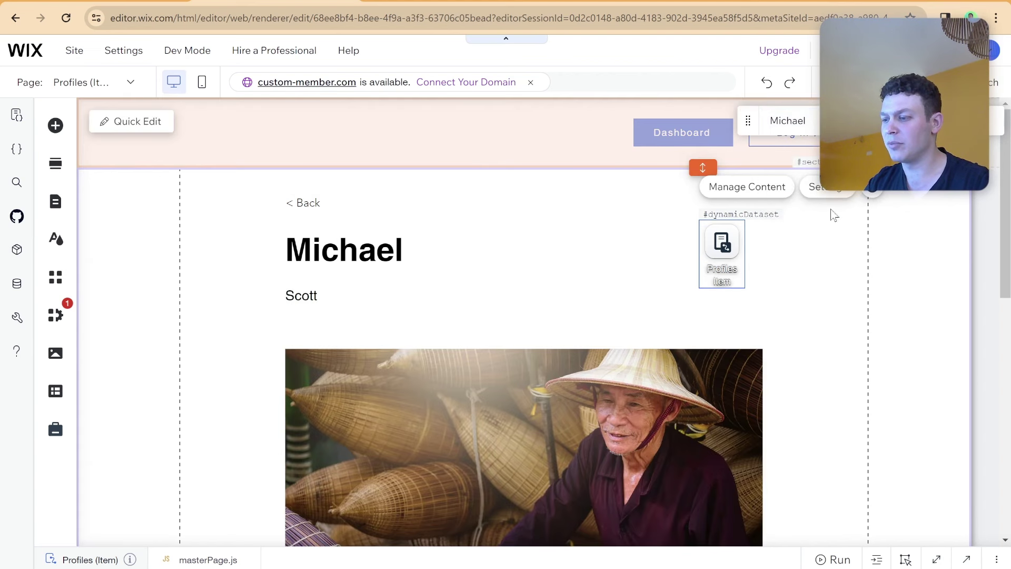
scroll(785, 295, "down", 8)
scroll(784, 295, "up", 5)
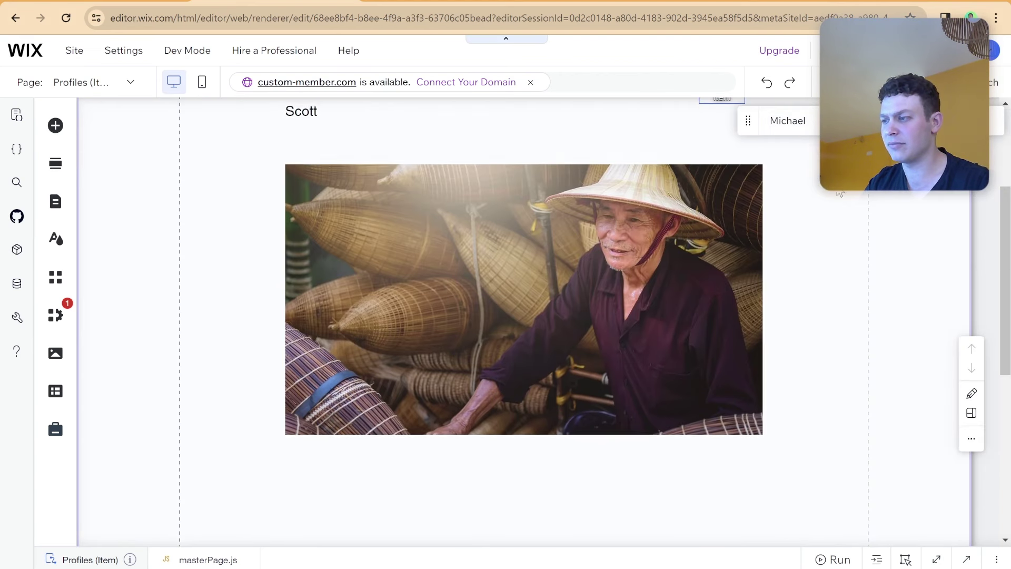
left_click(789, 120)
left_click(815, 198)
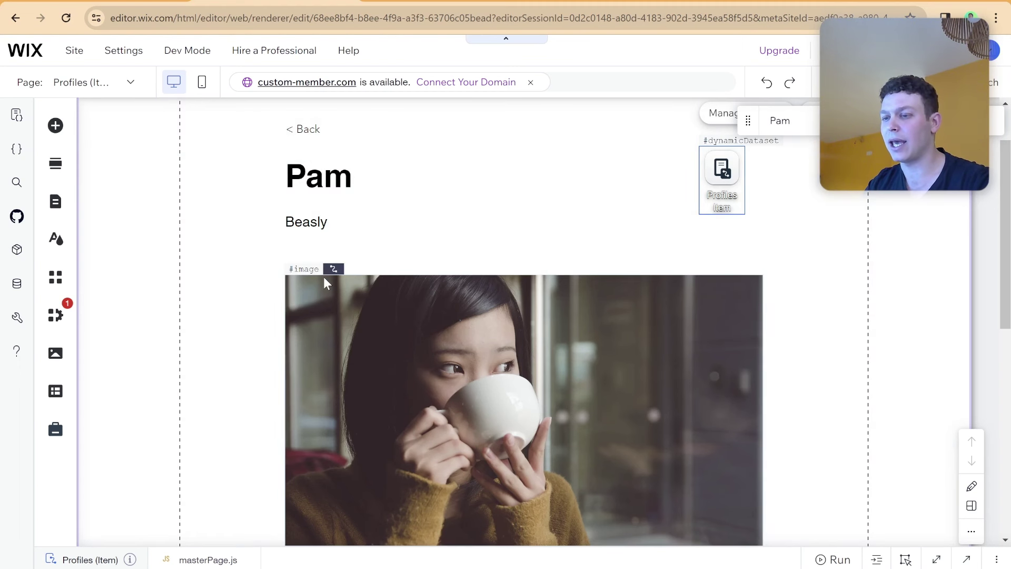
scroll(323, 276, "down", 1)
left_click(63, 209)
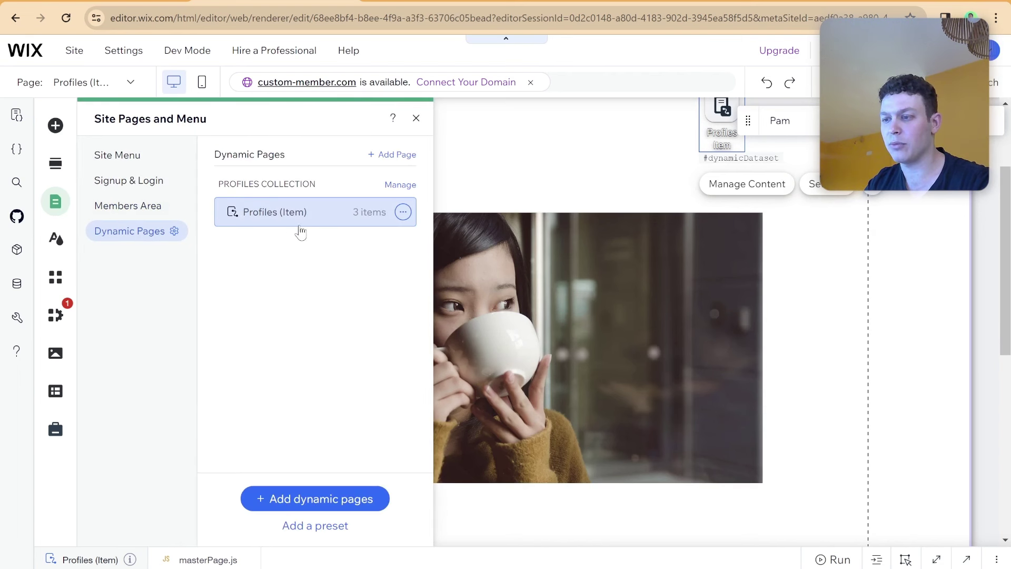
Add a List-layout dynamic page based on the Profiles collection.
left_click(403, 212)
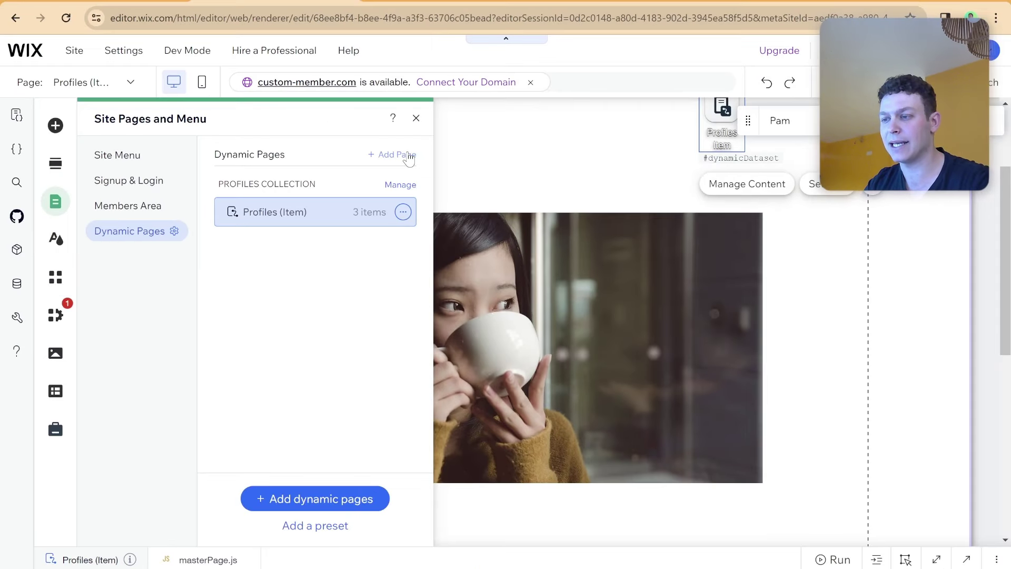
left_click(409, 158)
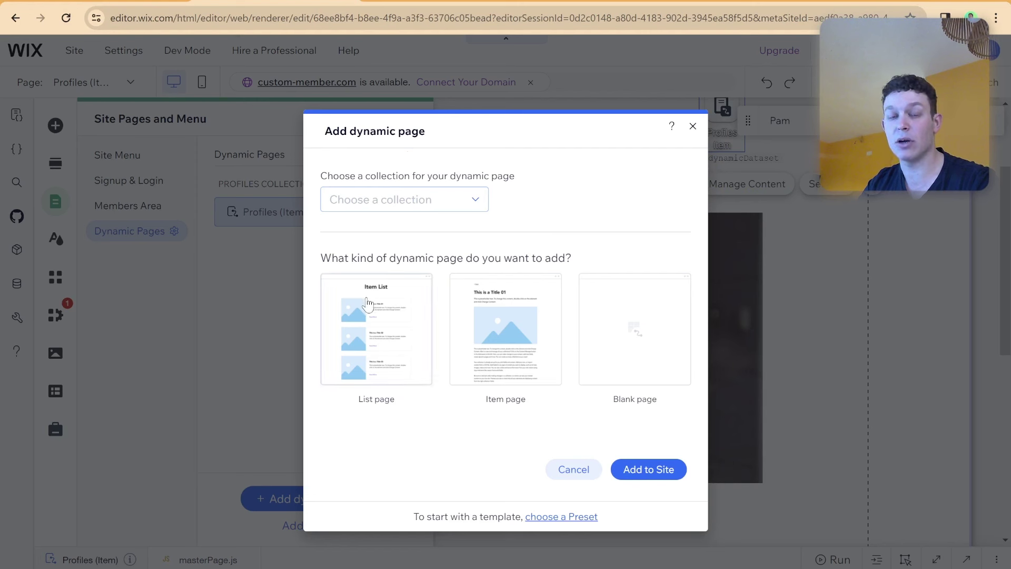
left_click(367, 304)
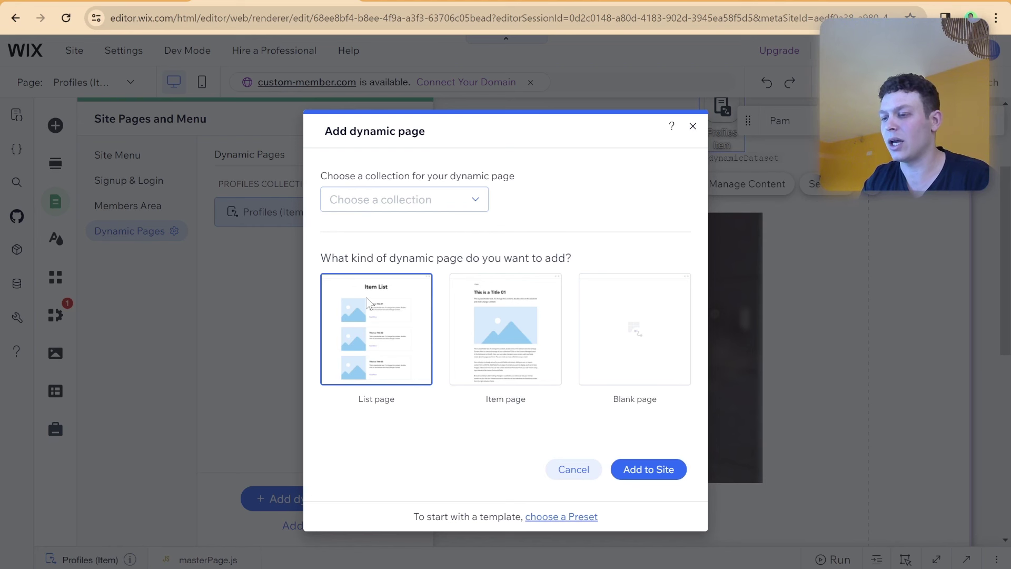
left_click(650, 473)
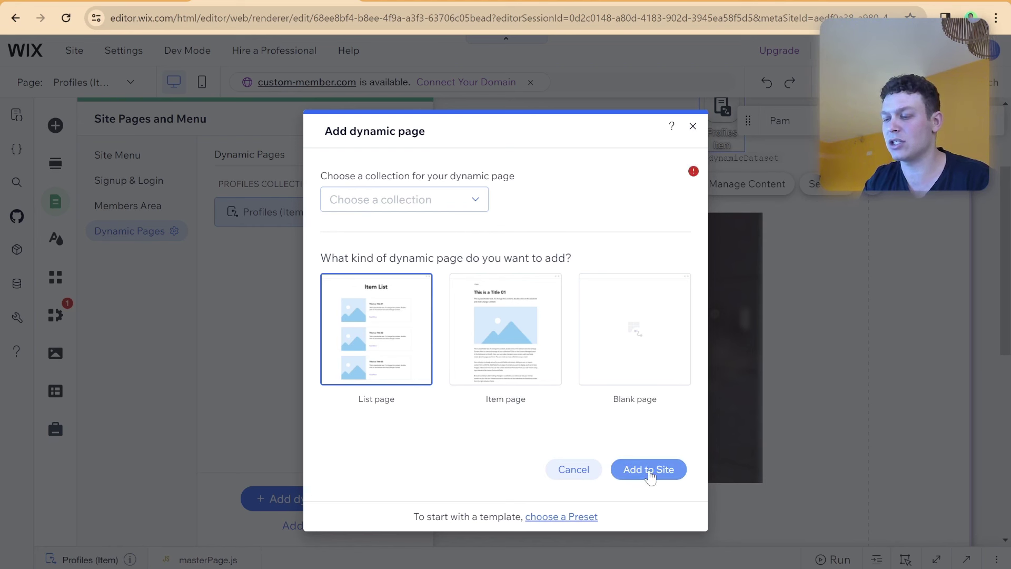
left_click(381, 196)
left_click(385, 257)
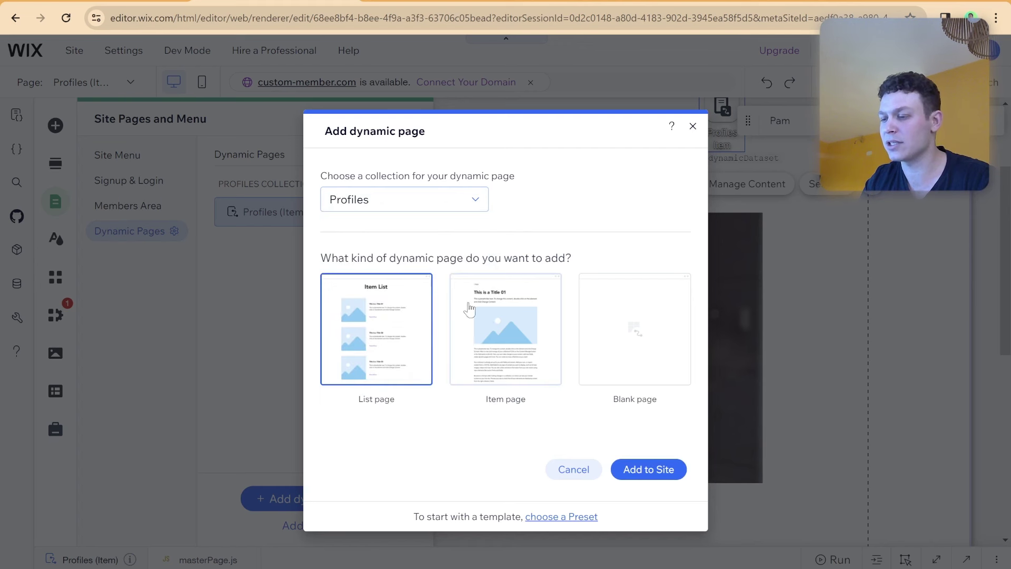
left_click(653, 469)
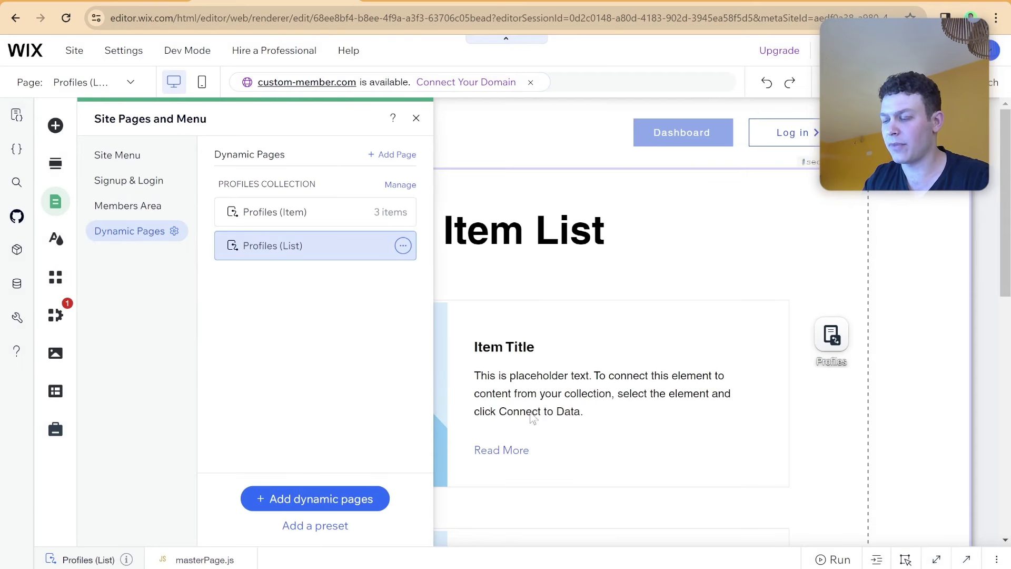
Search the image elements for 'm' while looking for a menu element.
left_click(57, 125)
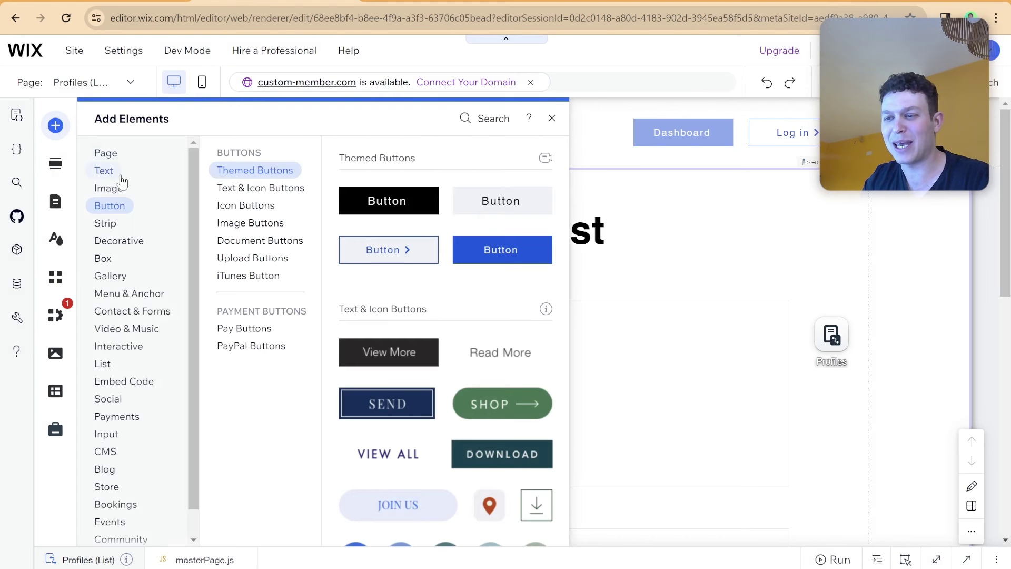
left_click(122, 189)
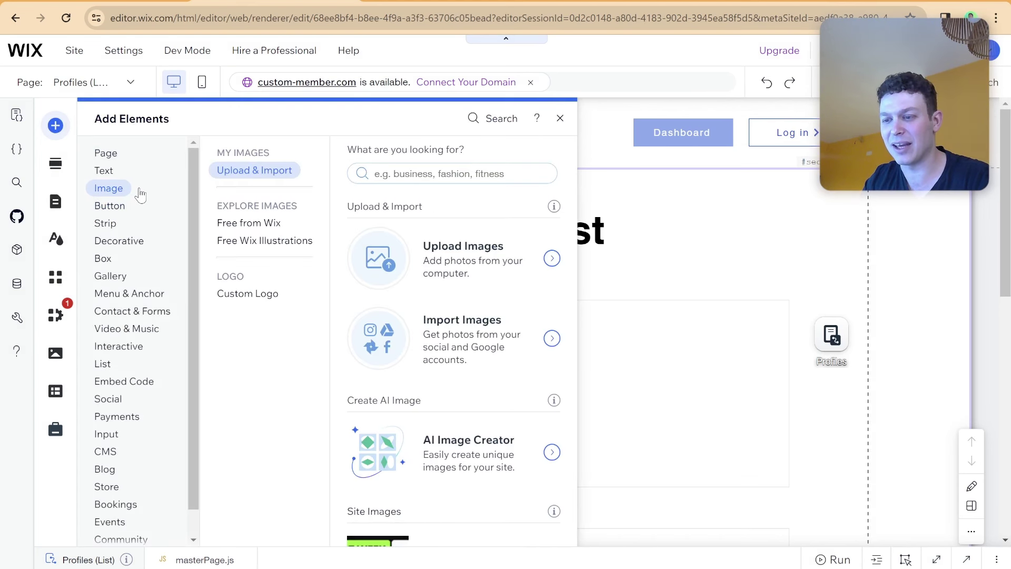
left_click(455, 173)
type("menu")
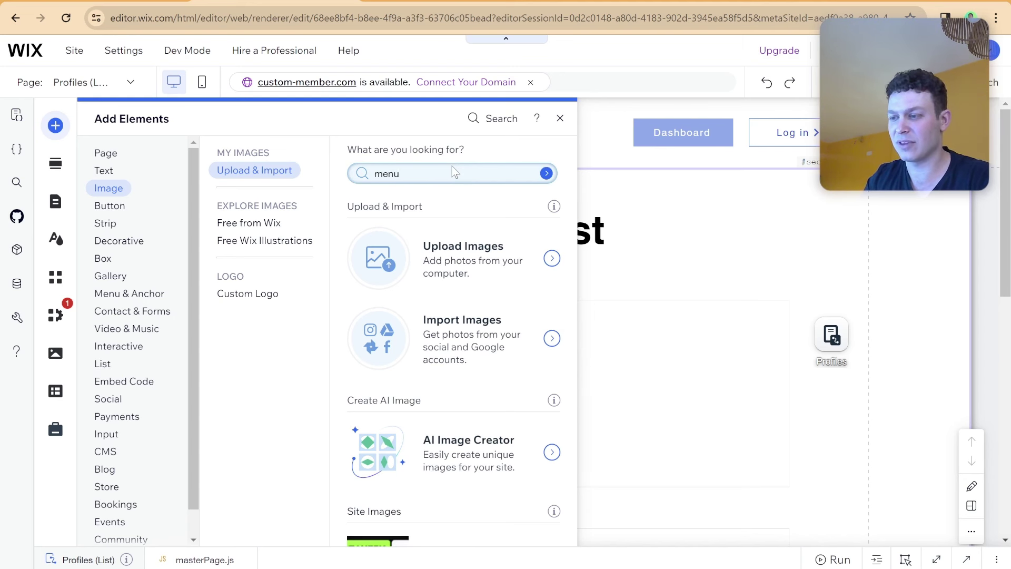
key("Return")
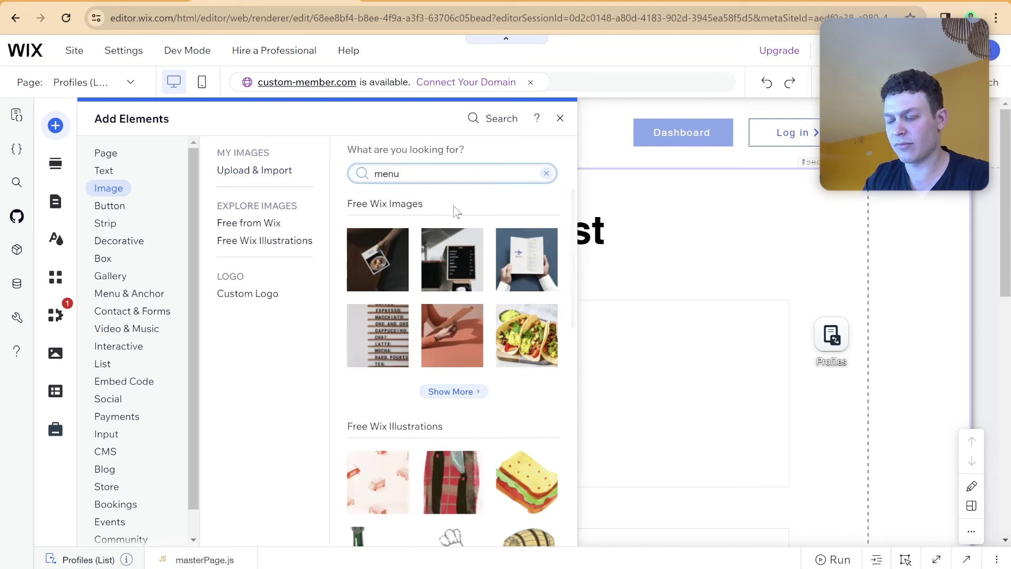
scroll(442, 263, "down", 3)
scroll(453, 263, "up", 3)
left_click(416, 171)
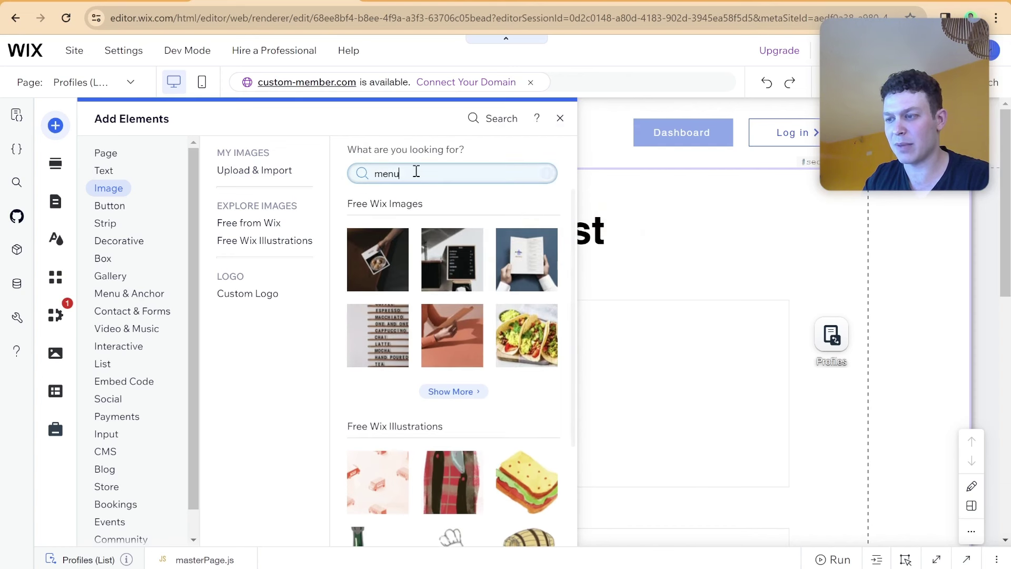
Add a horizontal Home/Profiles menu and place it in the header beside Dashboard.
left_click(120, 208)
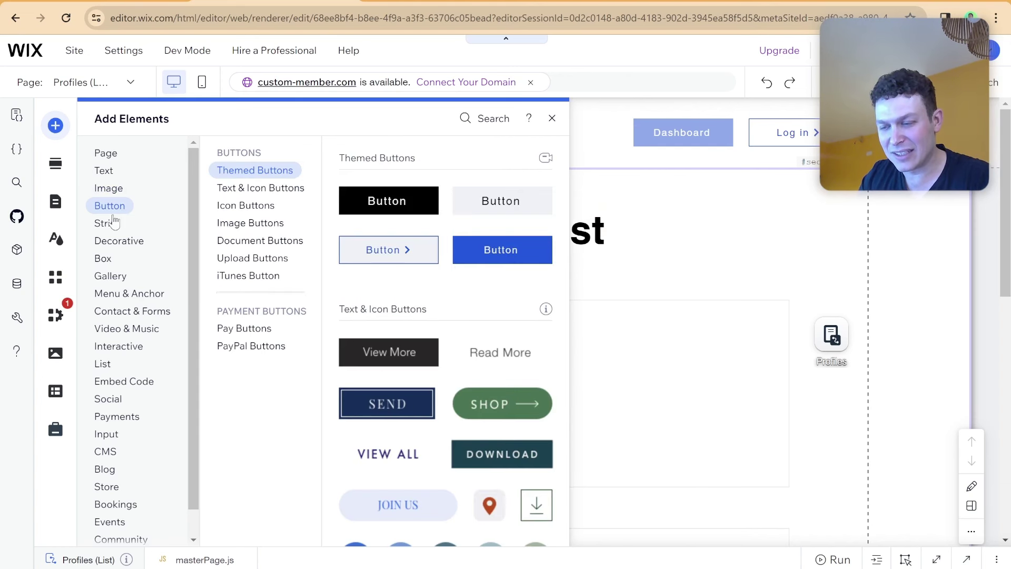
left_click(114, 222)
left_click(119, 241)
left_click(122, 294)
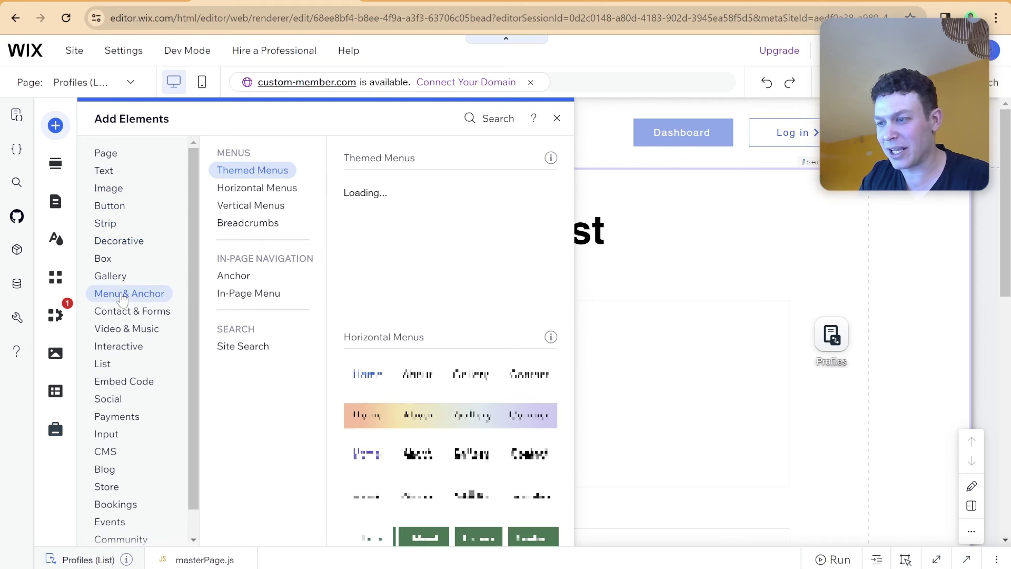
left_click(392, 208)
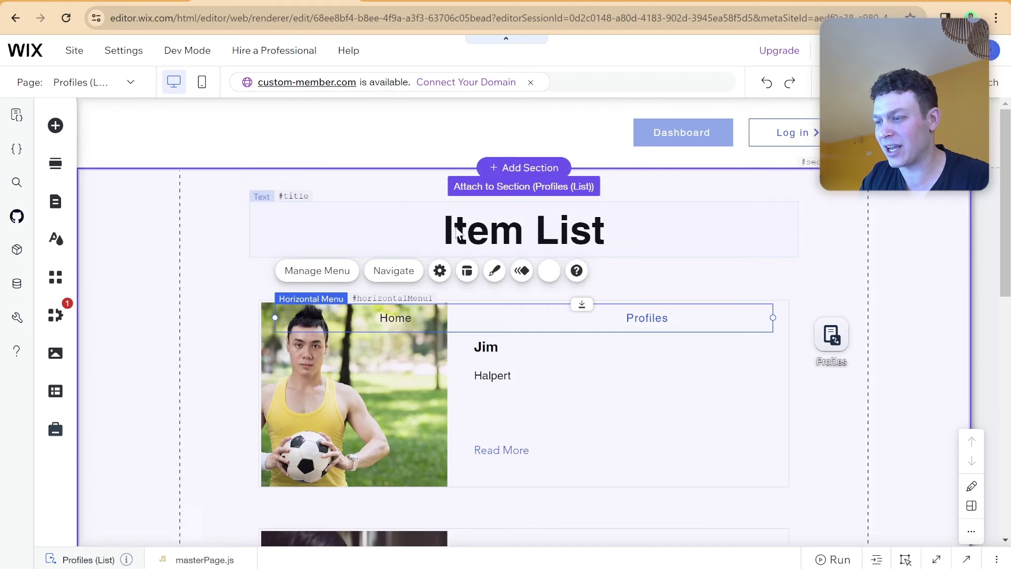
left_click_drag(489, 309, 420, 130)
left_click_drag(687, 136, 441, 136)
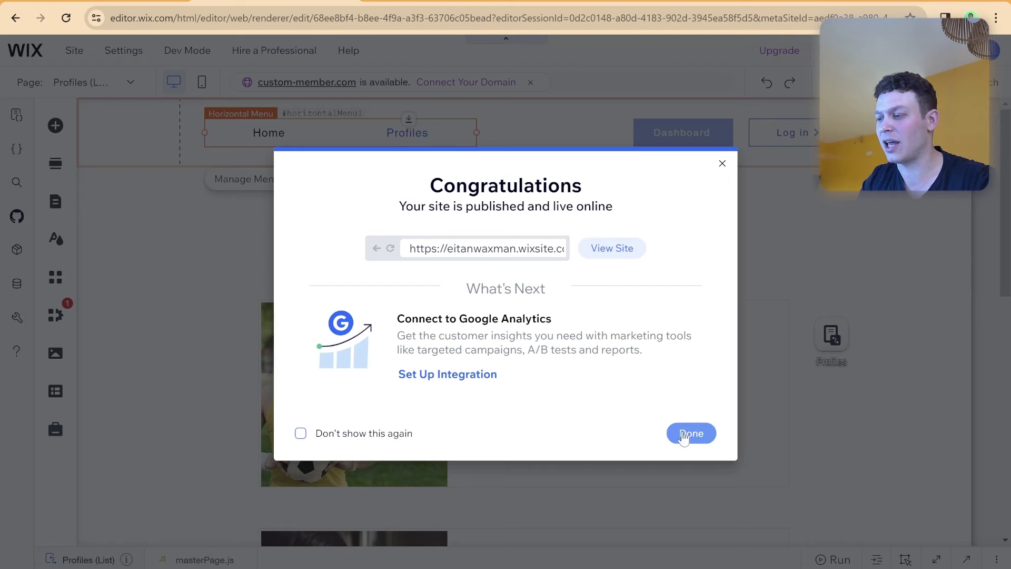
Dismiss the publish message and rename the Item List heading to 'Our Members'.
left_click(691, 431)
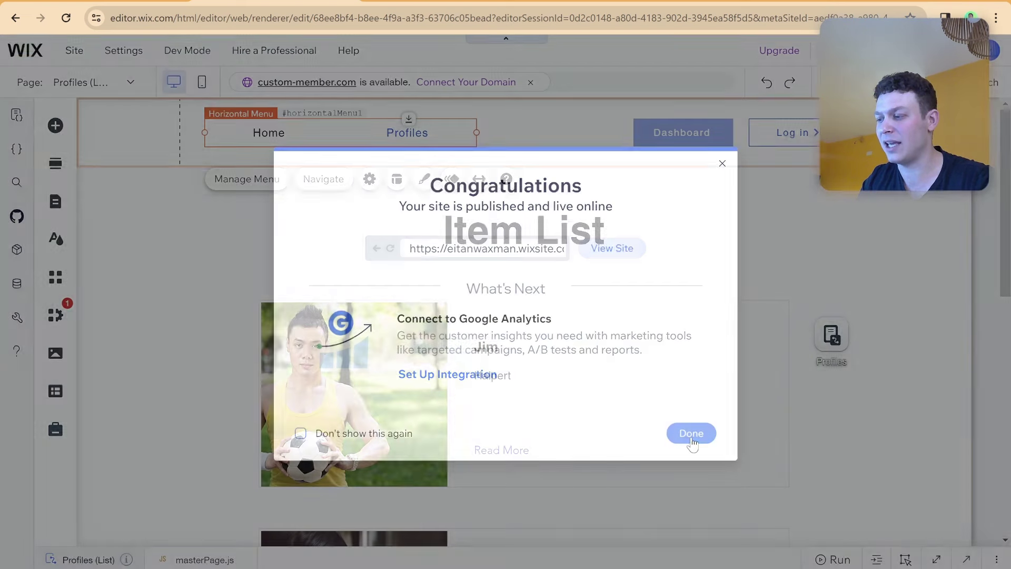
scroll(503, 324, "down", 4)
scroll(504, 323, "up", 2)
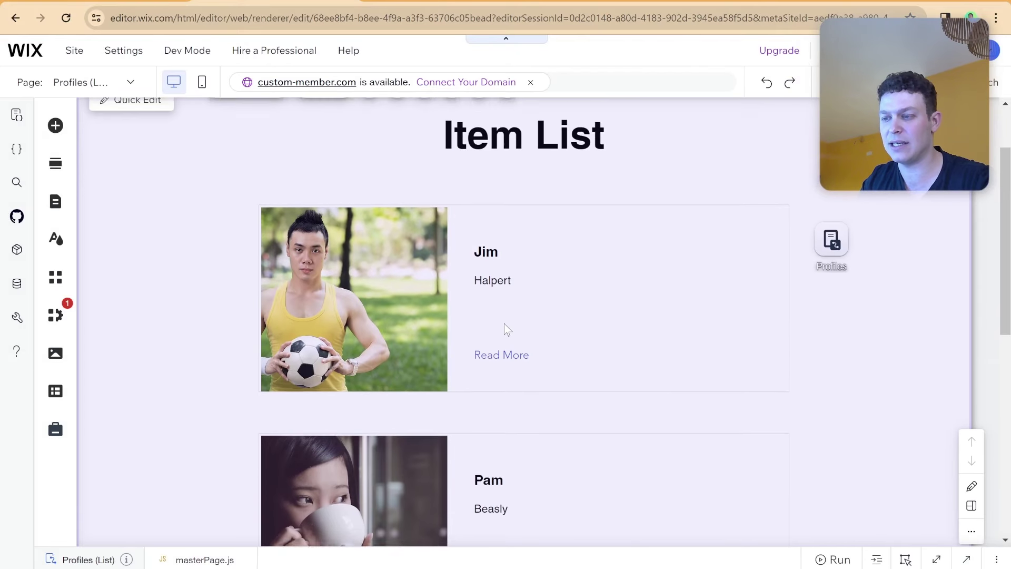
scroll(436, 274, "down", 9)
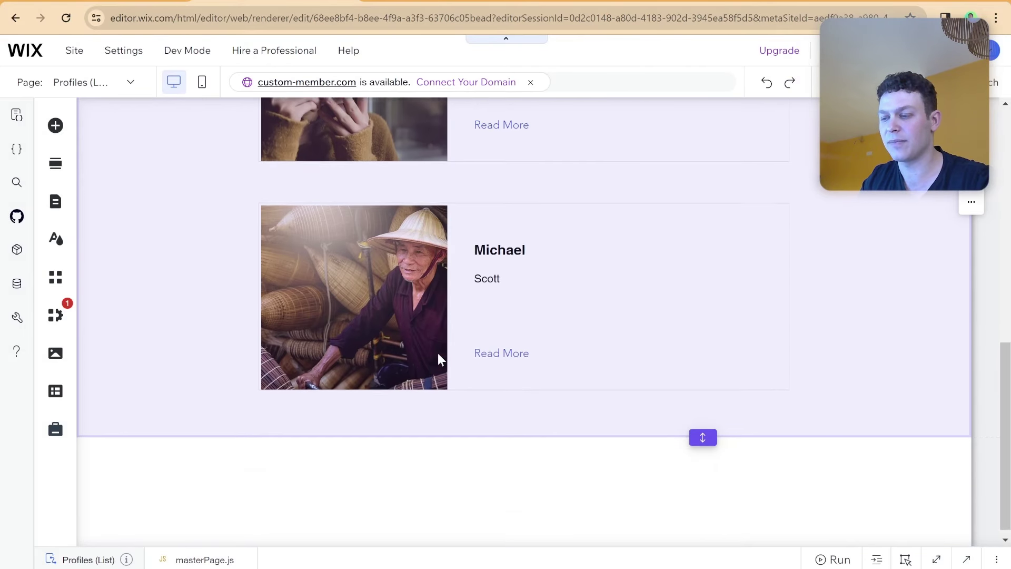
scroll(472, 357, "up", 10)
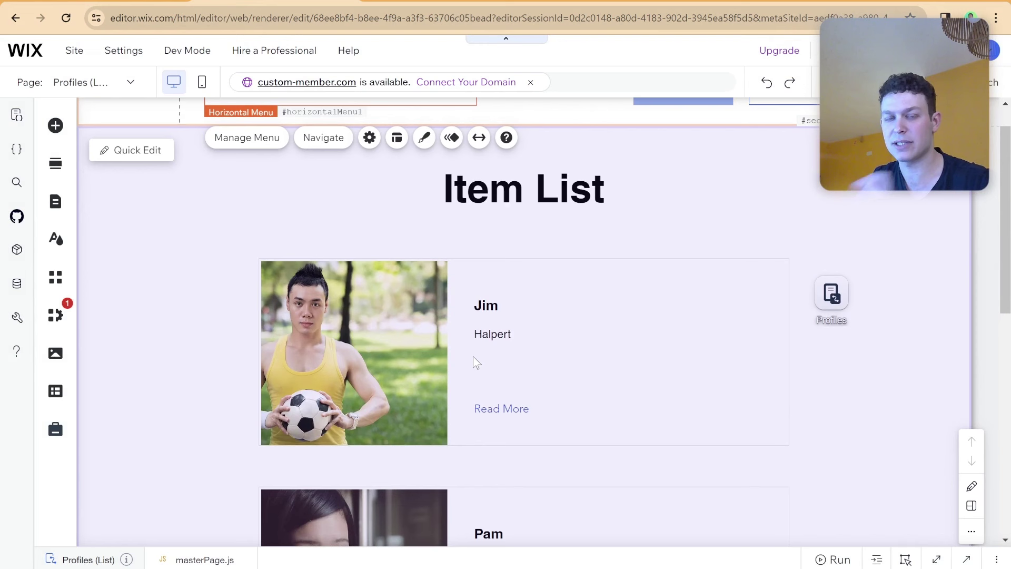
left_click(555, 180)
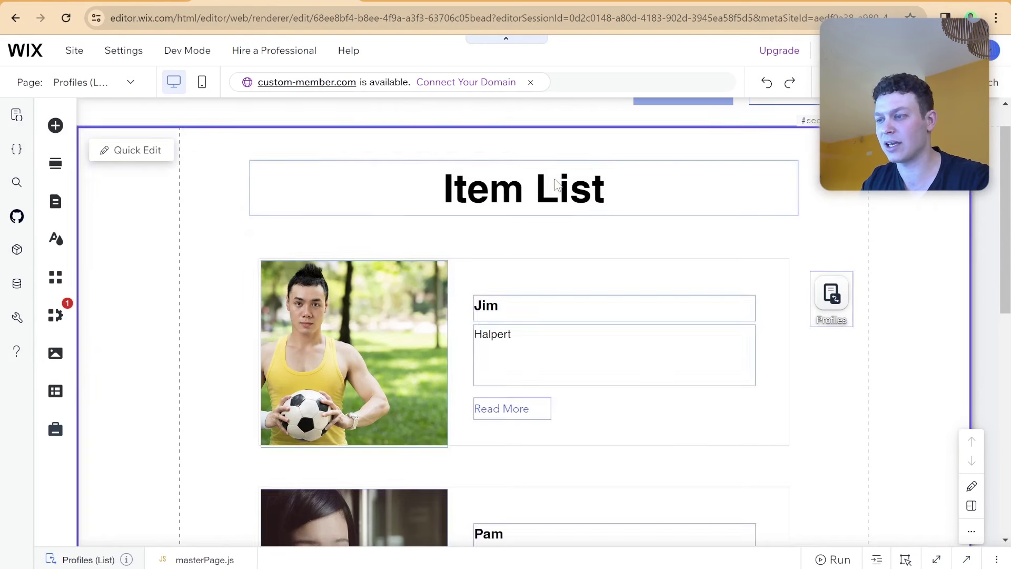
double_click(555, 180)
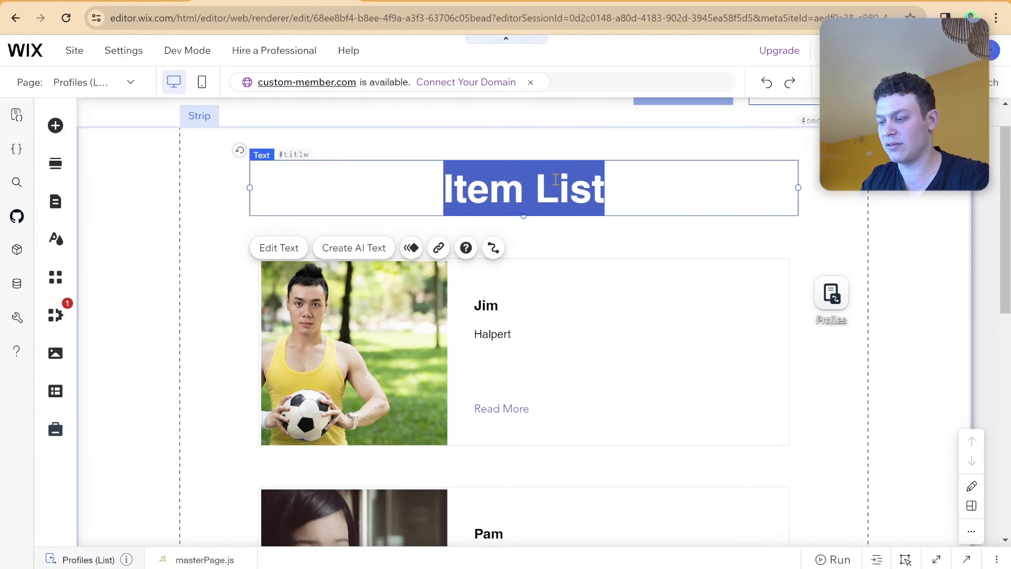
type("Our Members")
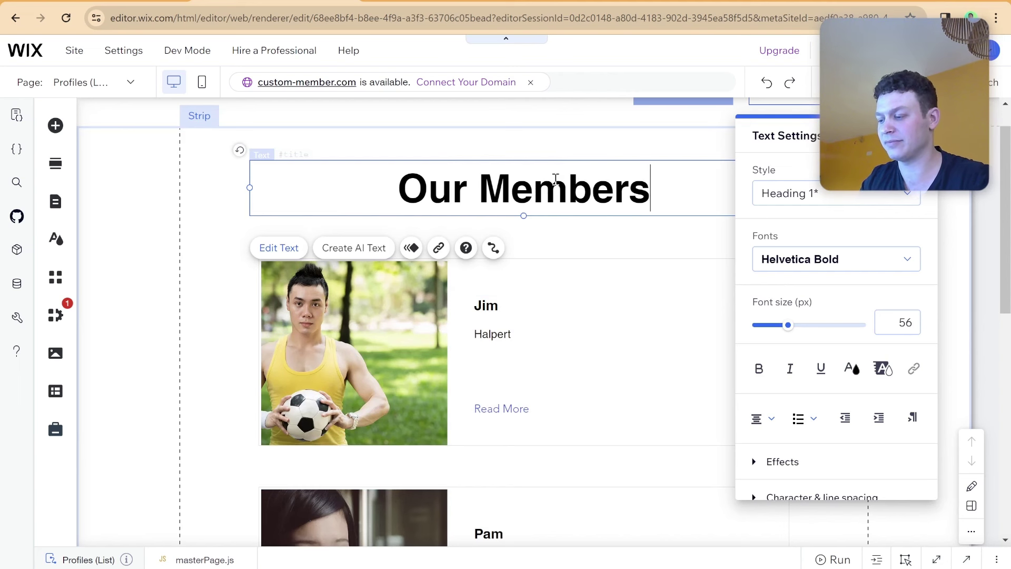
key("Return")
key("BackSpace")
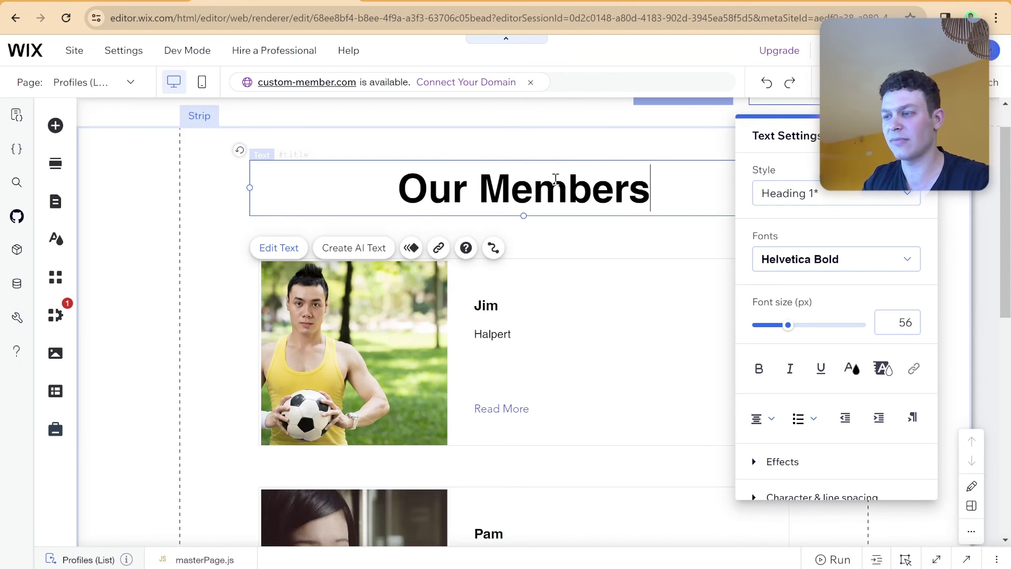
left_click(195, 191)
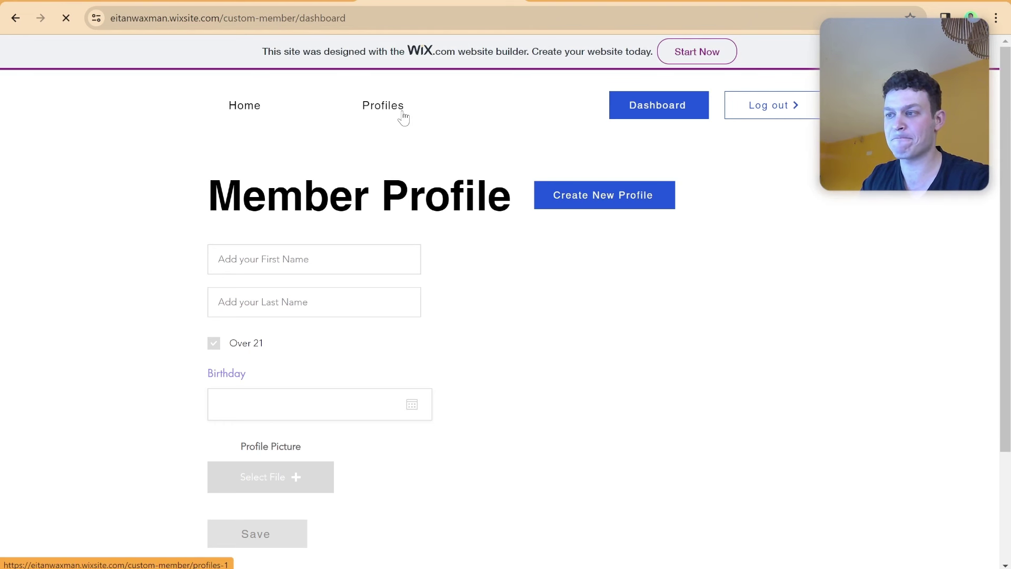
Open the live Our Members page and scroll through the Jim, Pam and Michael cards.
left_click(403, 117)
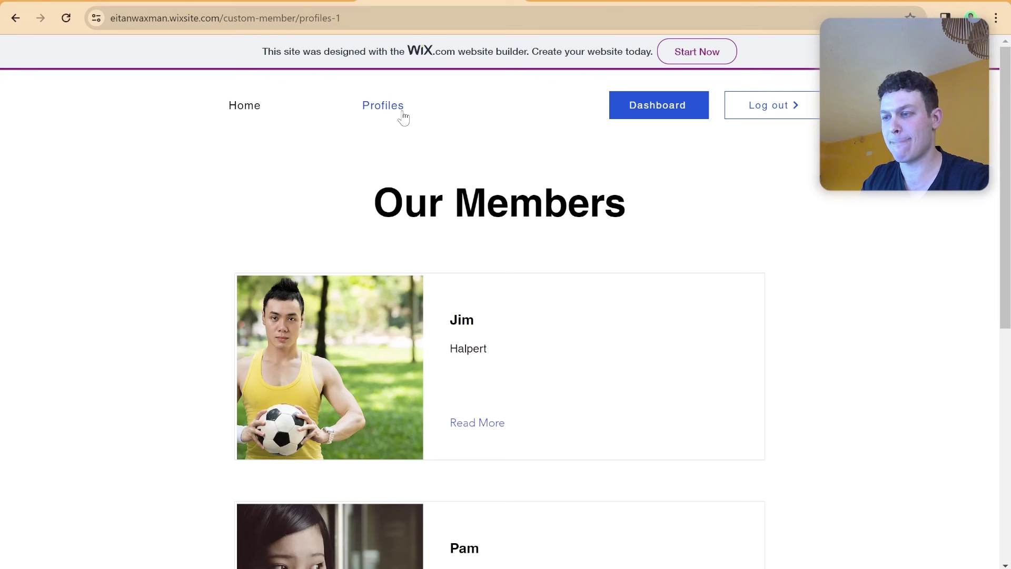
scroll(489, 237, "down", 2)
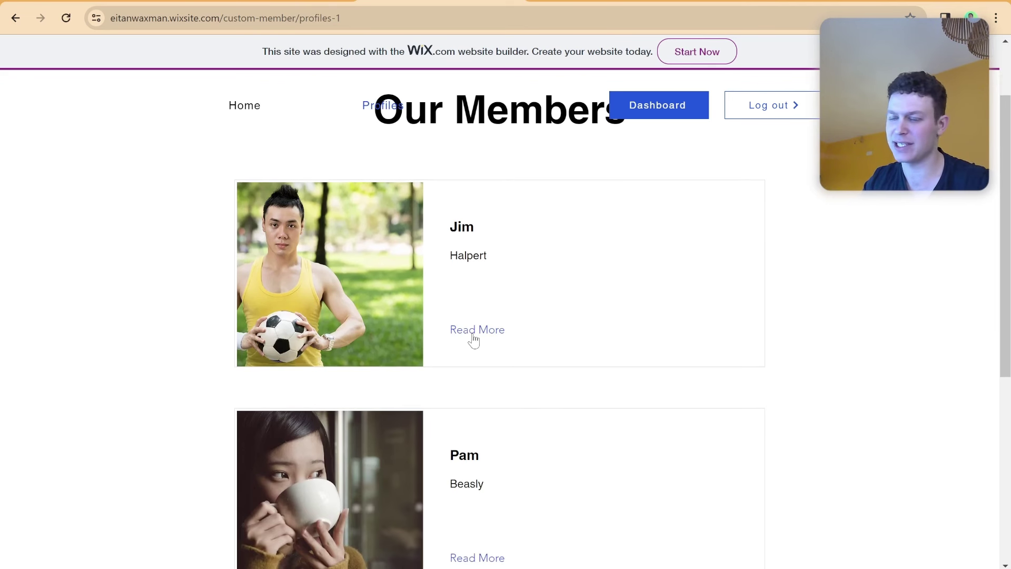
scroll(459, 231, "down", 1)
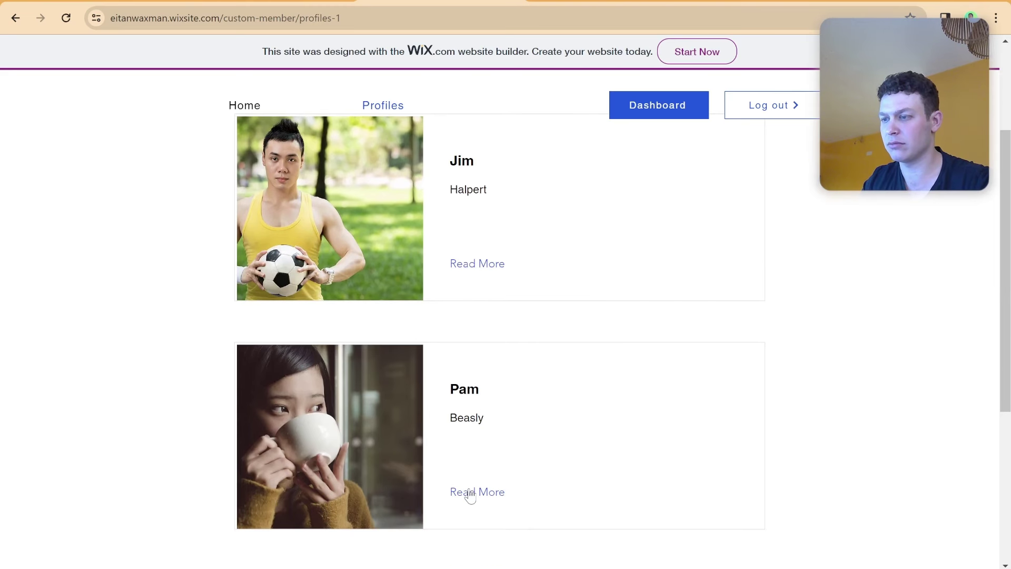
scroll(508, 311, "down", 4)
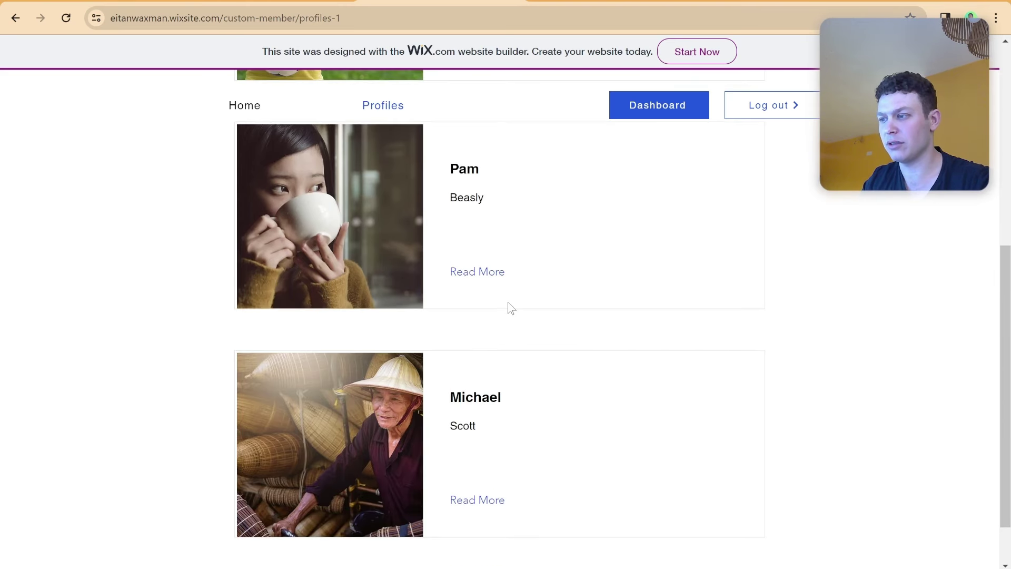
scroll(521, 300, "up", 6)
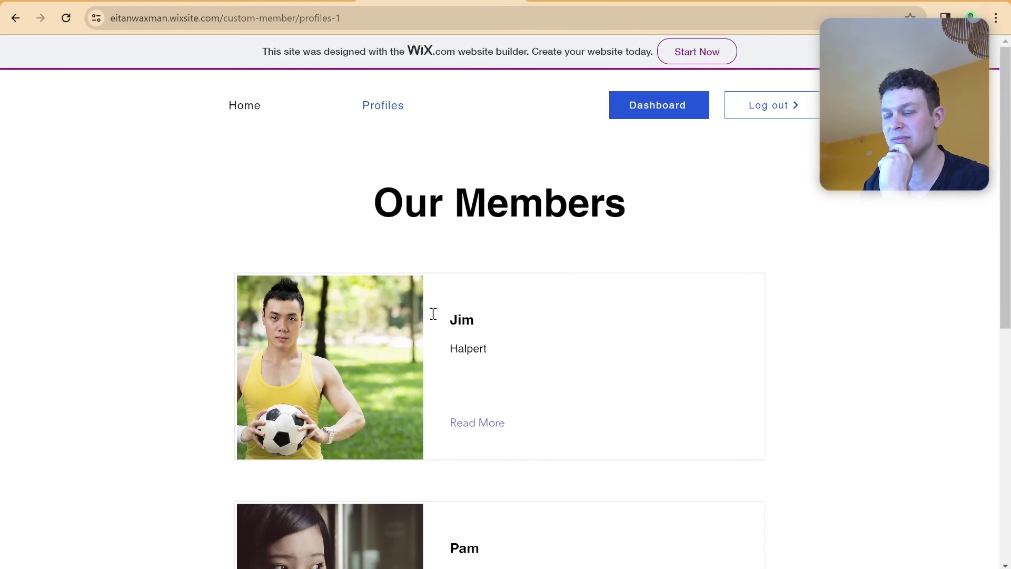
Connect the Read More button's click action to 'Navigate to Profiles (Item)'.
key("ctrl+w")
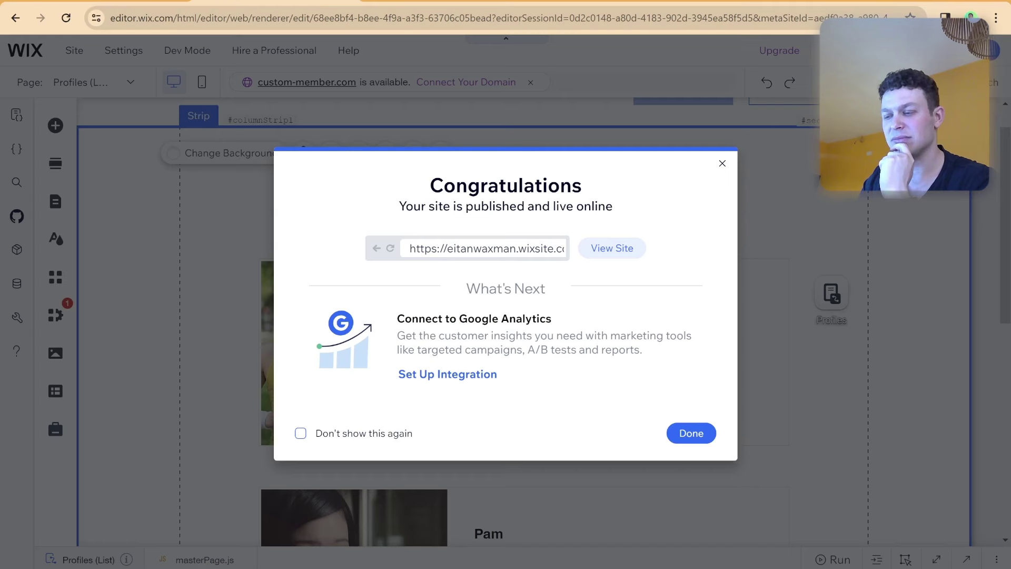
left_click(699, 431)
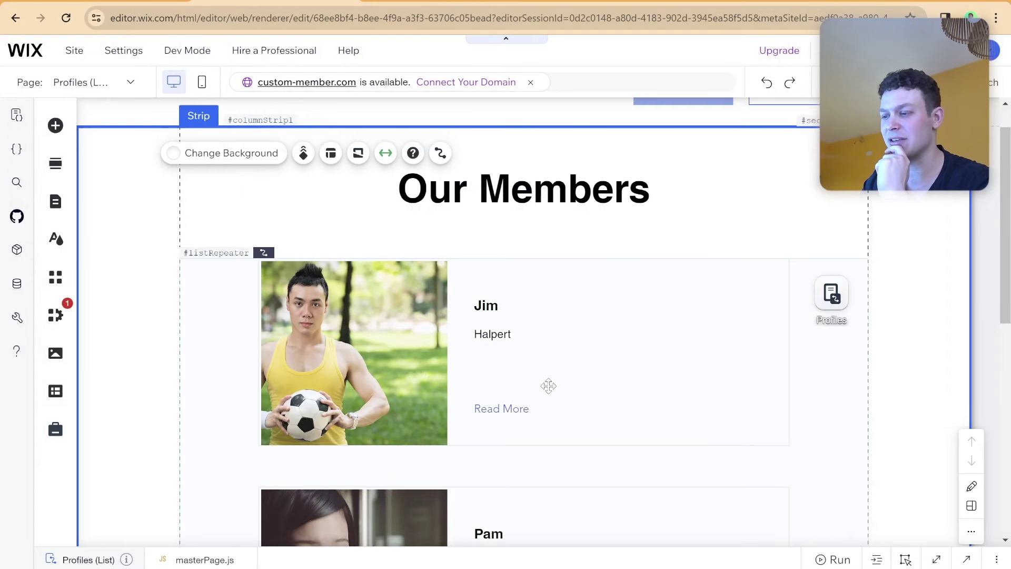
left_click(516, 407)
left_click(515, 407)
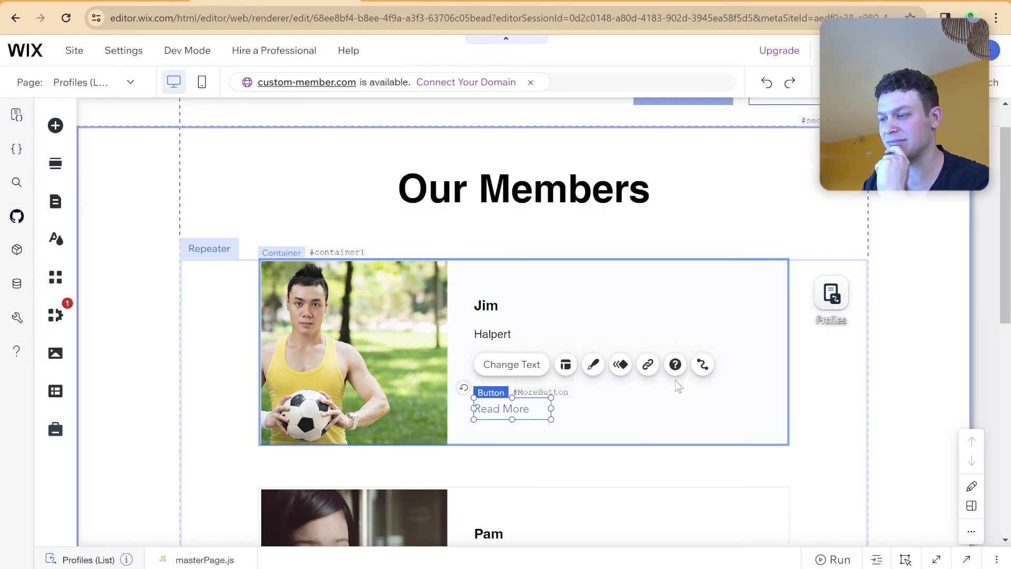
left_click(702, 365)
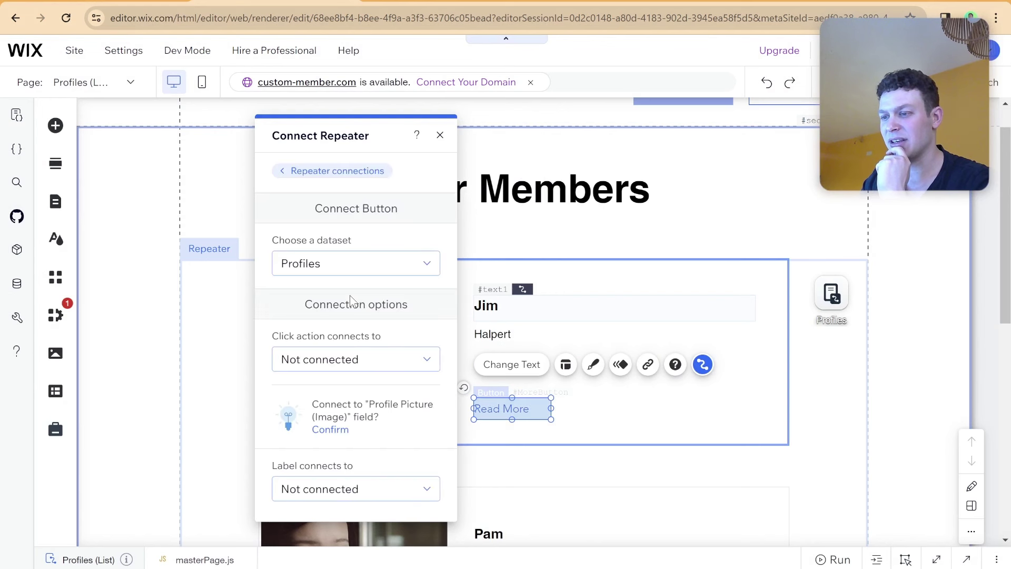
left_click(357, 361)
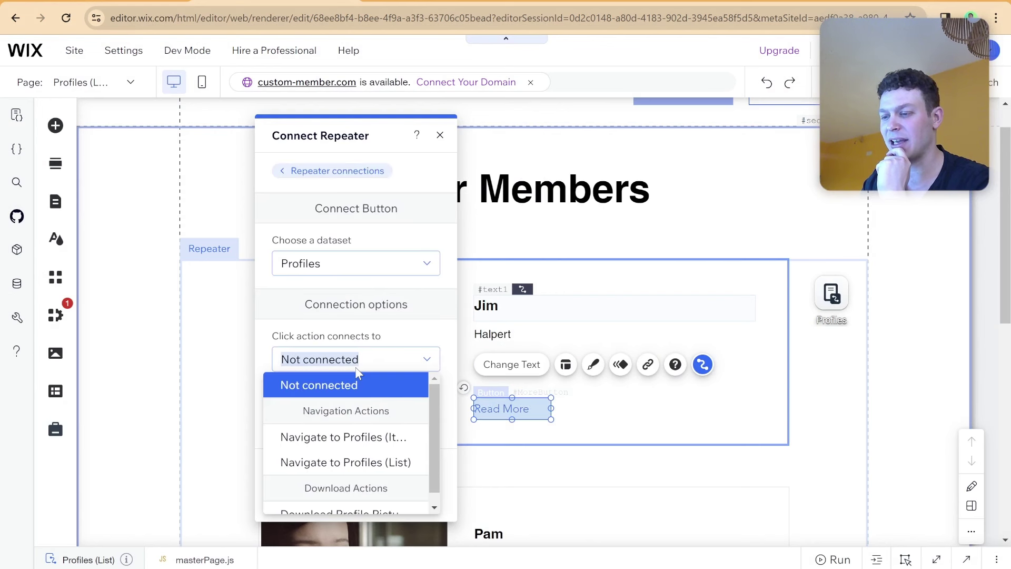
scroll(359, 384, "down", 1)
left_click(362, 422)
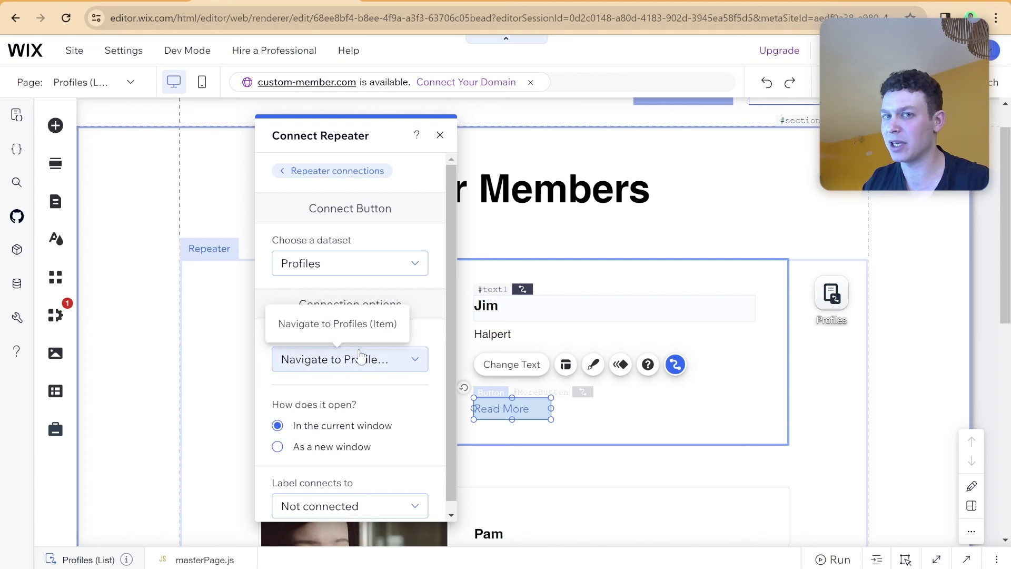
left_click(439, 136)
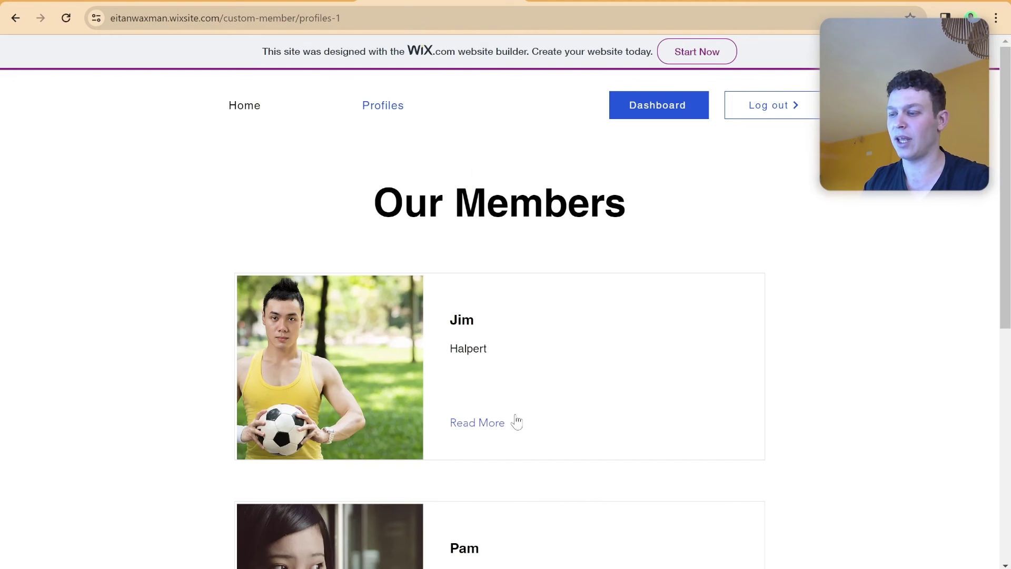
left_click(492, 426)
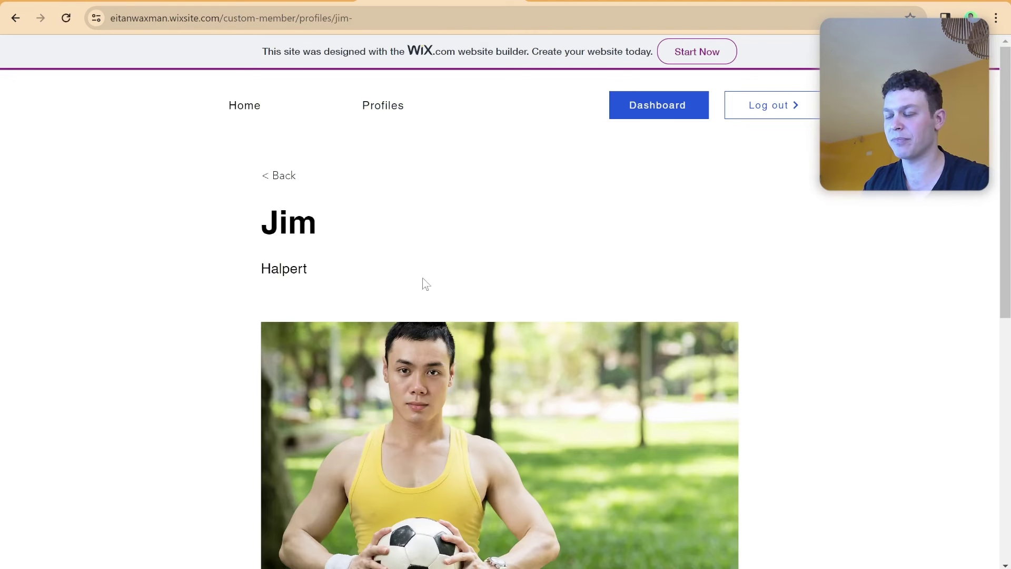
scroll(423, 282, "down", 8)
scroll(422, 278, "up", 8)
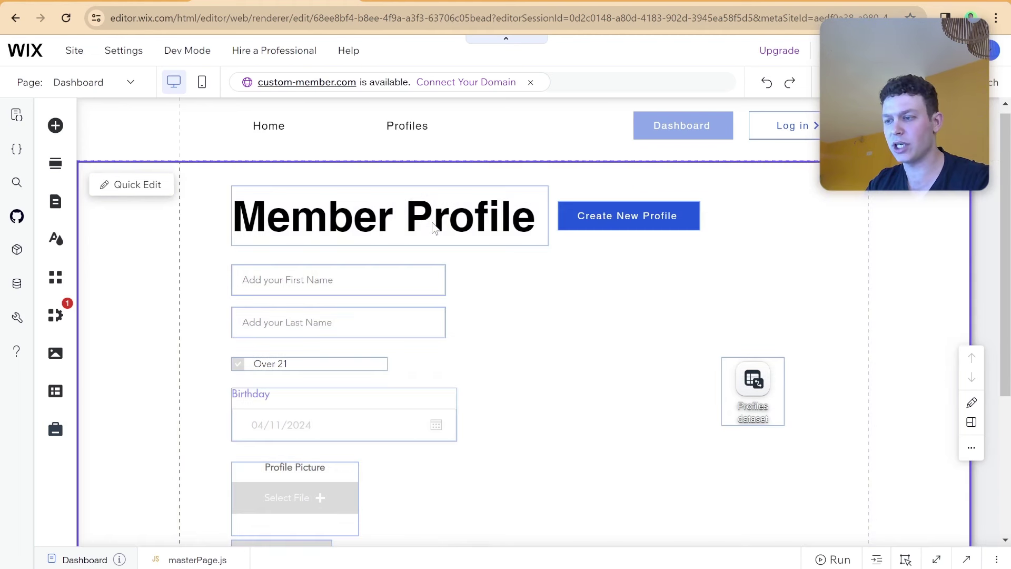
Retitle the Member Profile heading 'Dashboard', then bring up the add-elements panel.
left_click(432, 222)
double_click(431, 222)
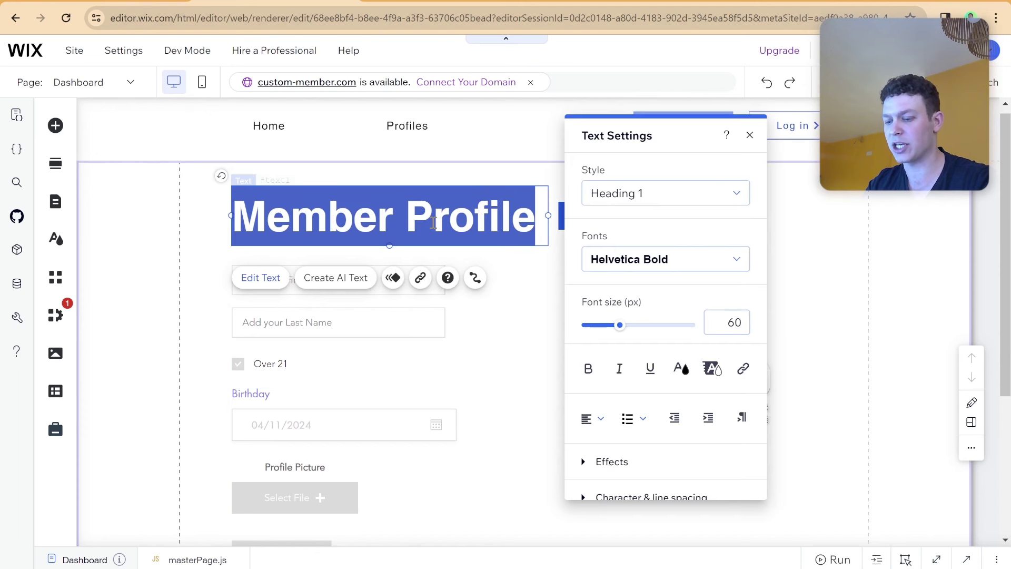
type("Dashbo")
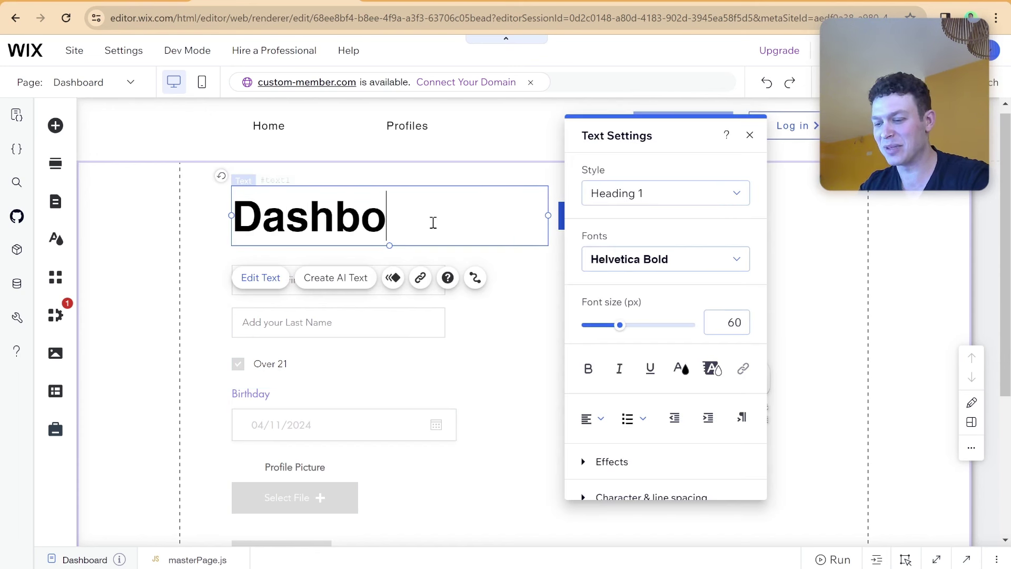
type("ard")
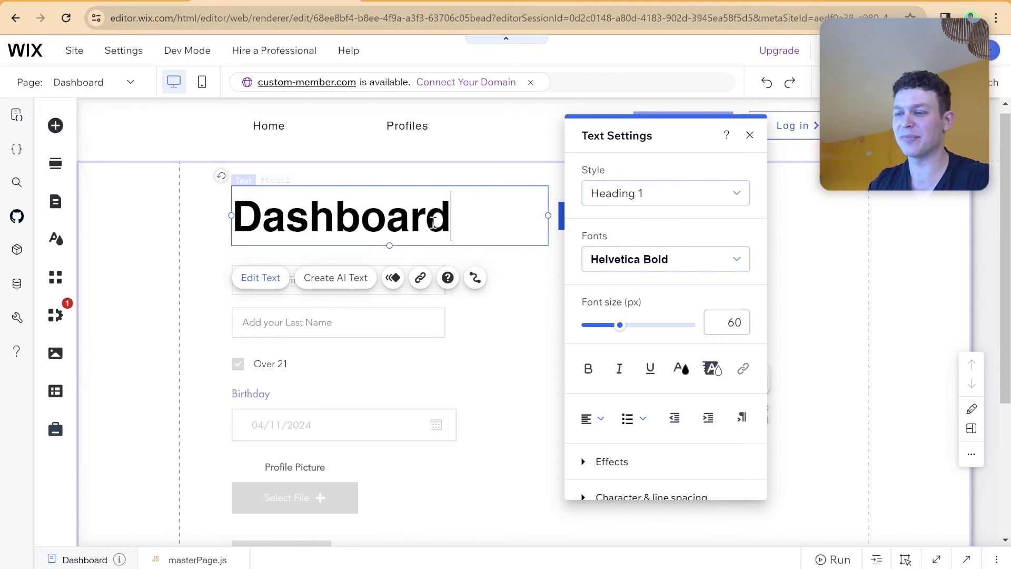
left_click(427, 176)
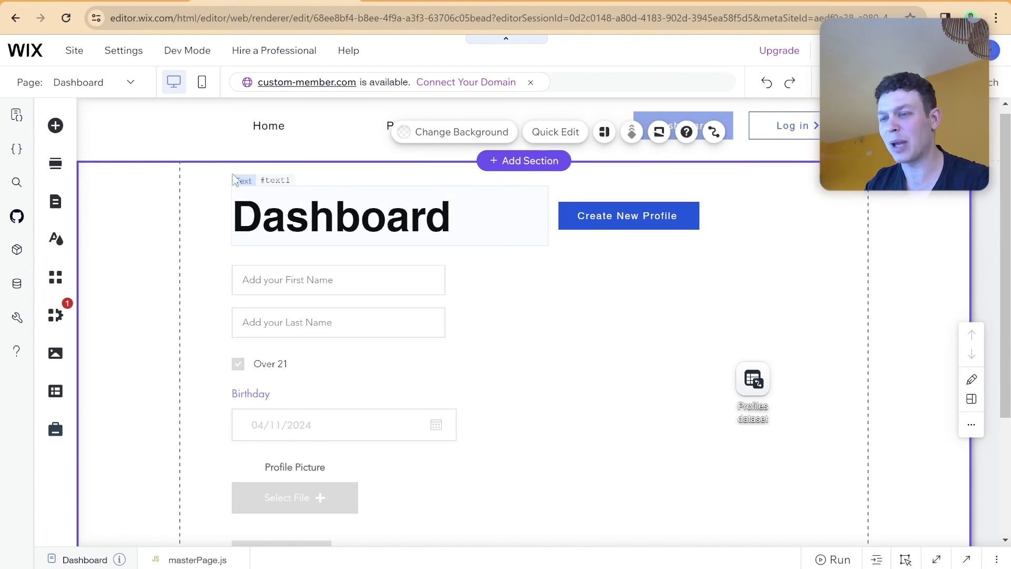
left_click(56, 126)
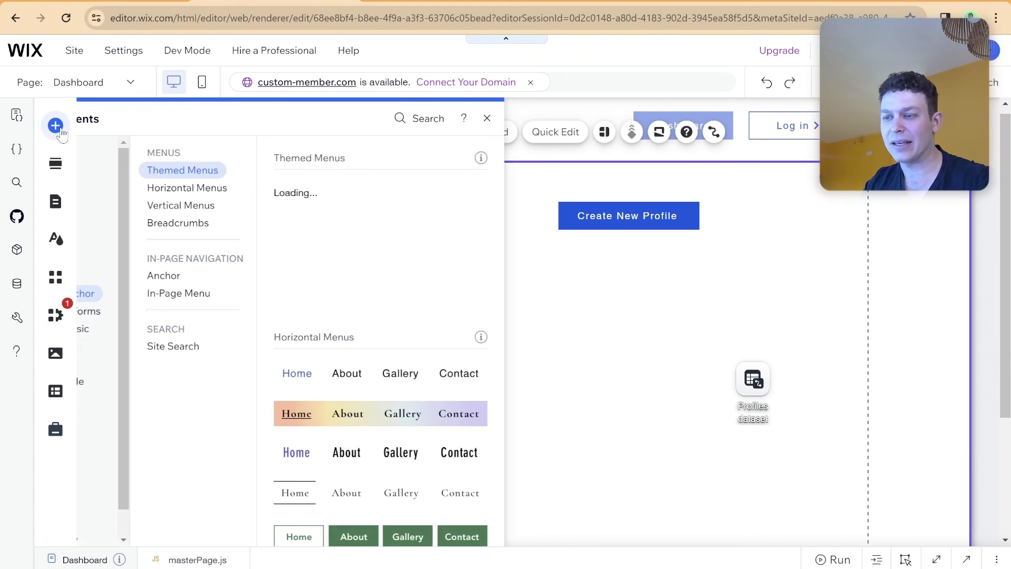
Add a blue arrow themed button beside Create New Profile.
left_click(103, 206)
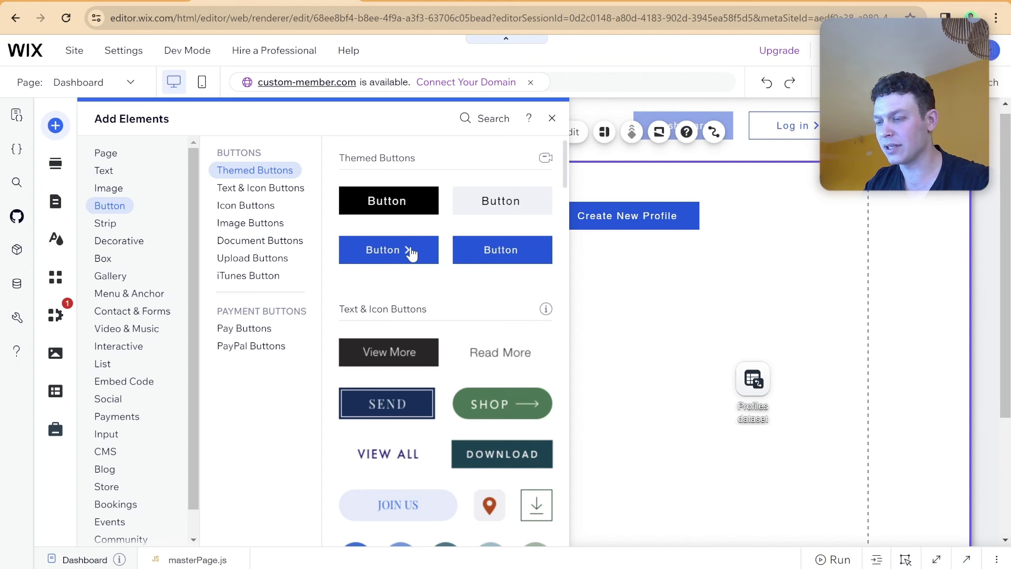
left_click_drag(410, 253, 384, 388)
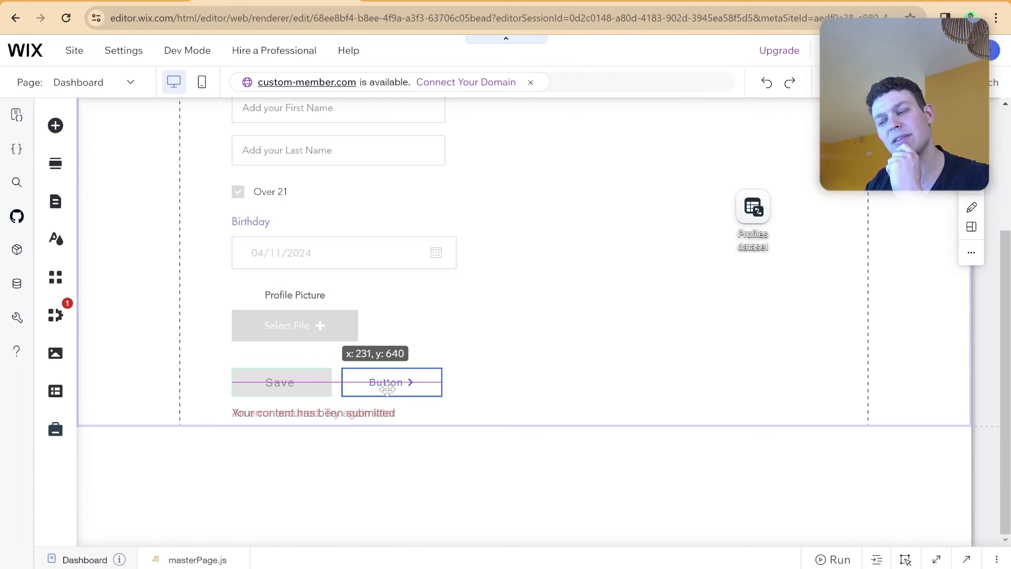
left_click_drag(388, 388, 760, 228)
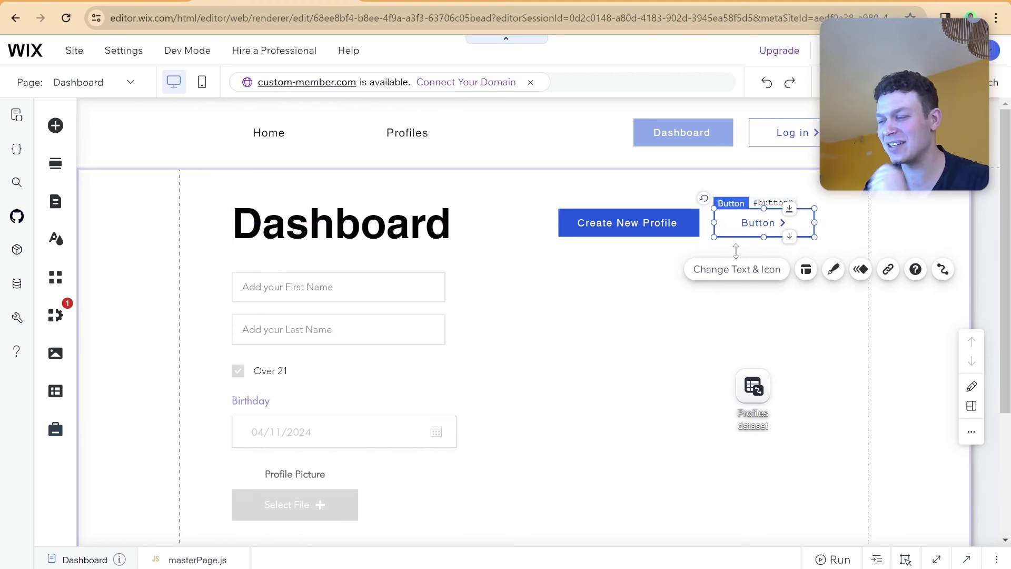
Label the new button 'View Public Profile' and widen it to fit the text.
left_click(737, 270)
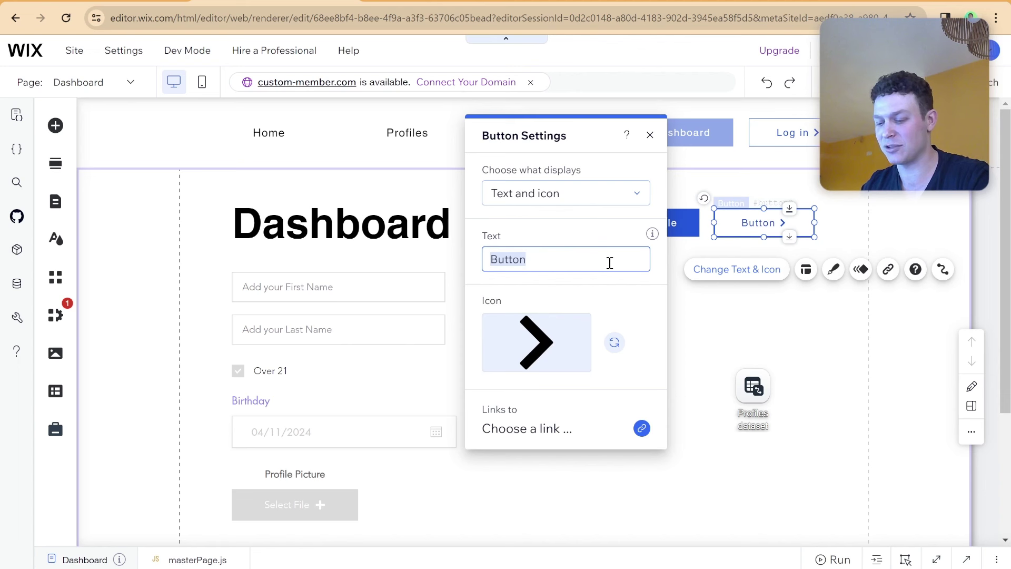
type("View P")
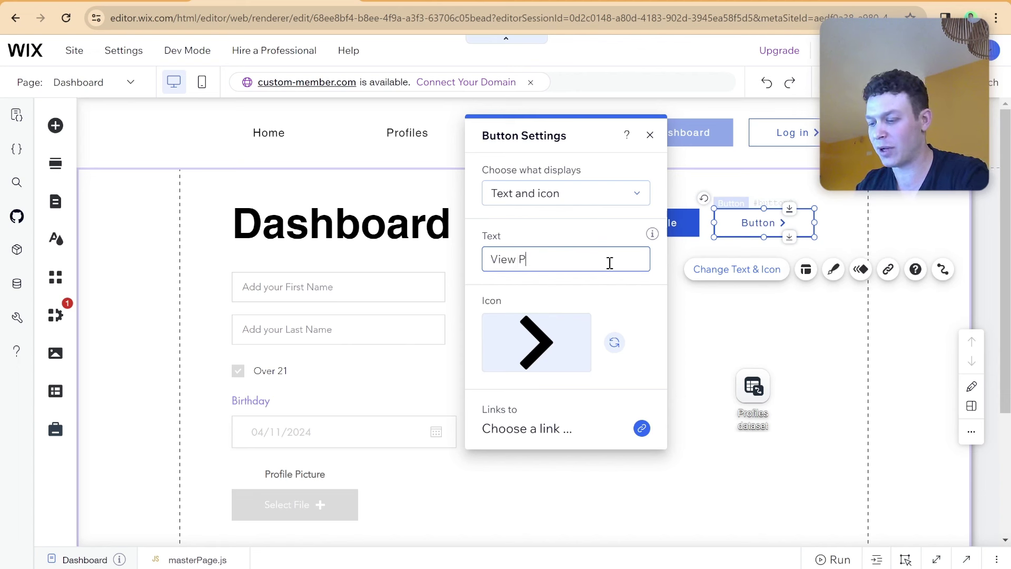
type("ublic Pr")
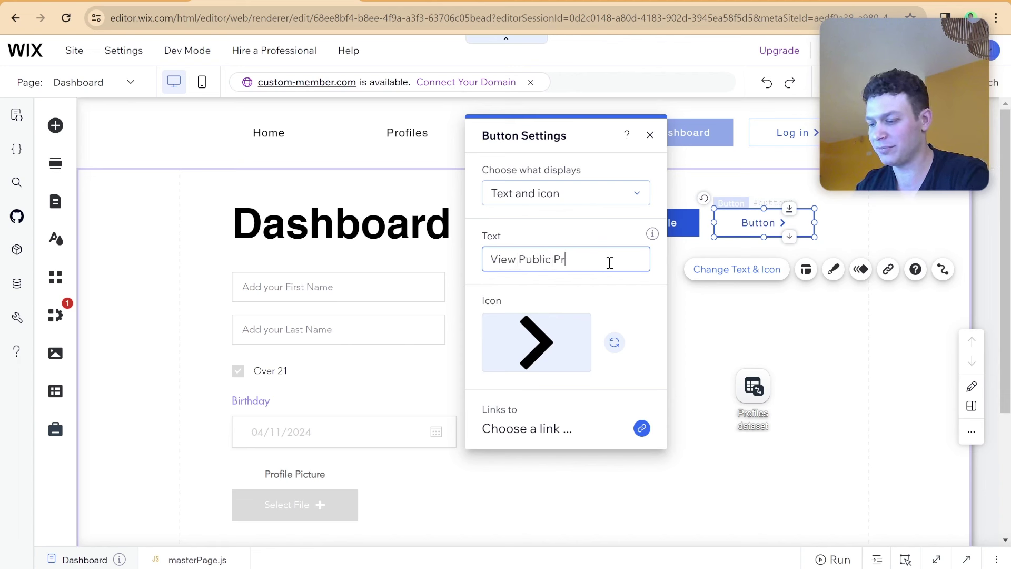
type("ofile")
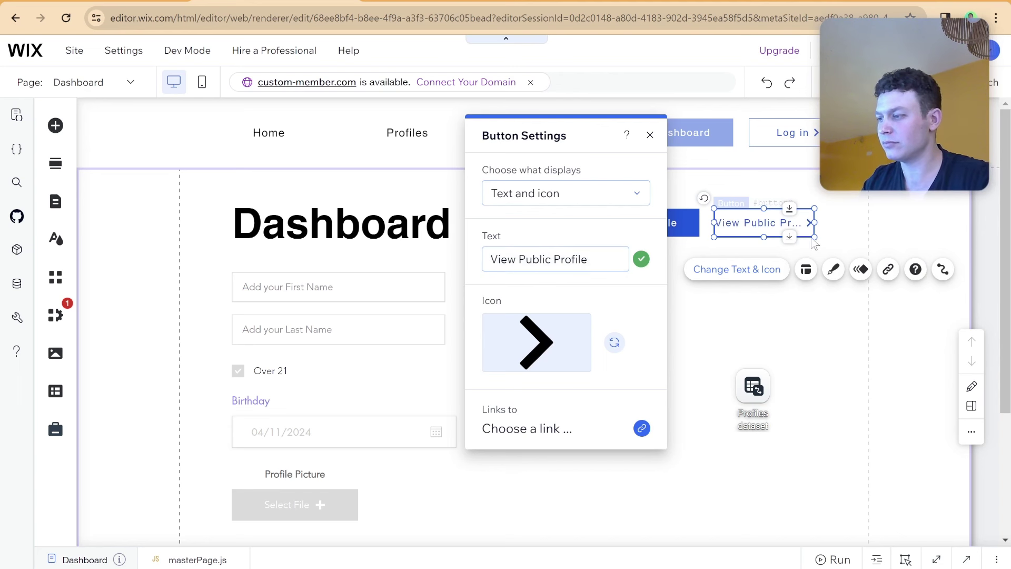
left_click_drag(806, 224, 834, 224)
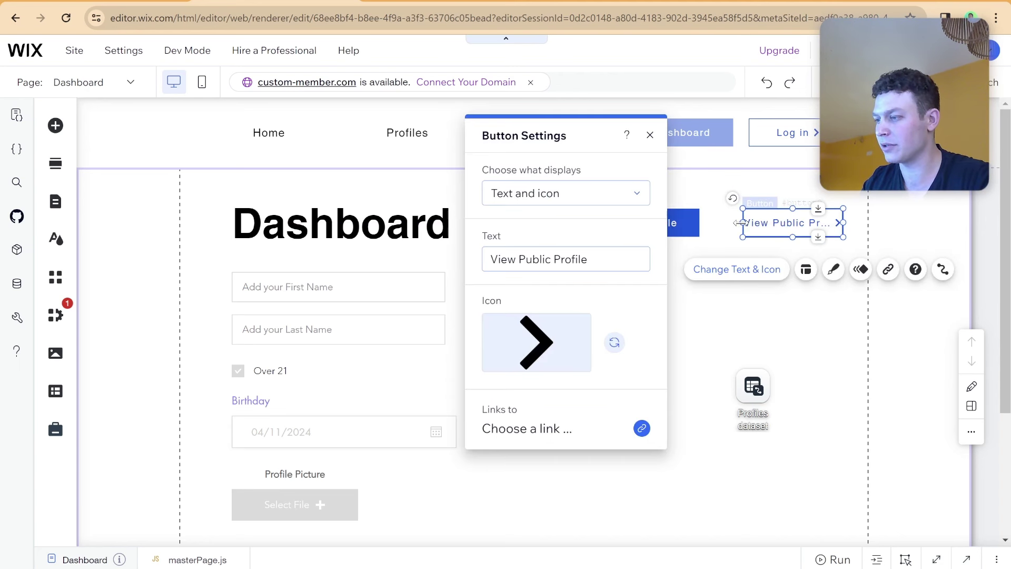
left_click_drag(736, 223, 714, 223)
double_click(715, 223)
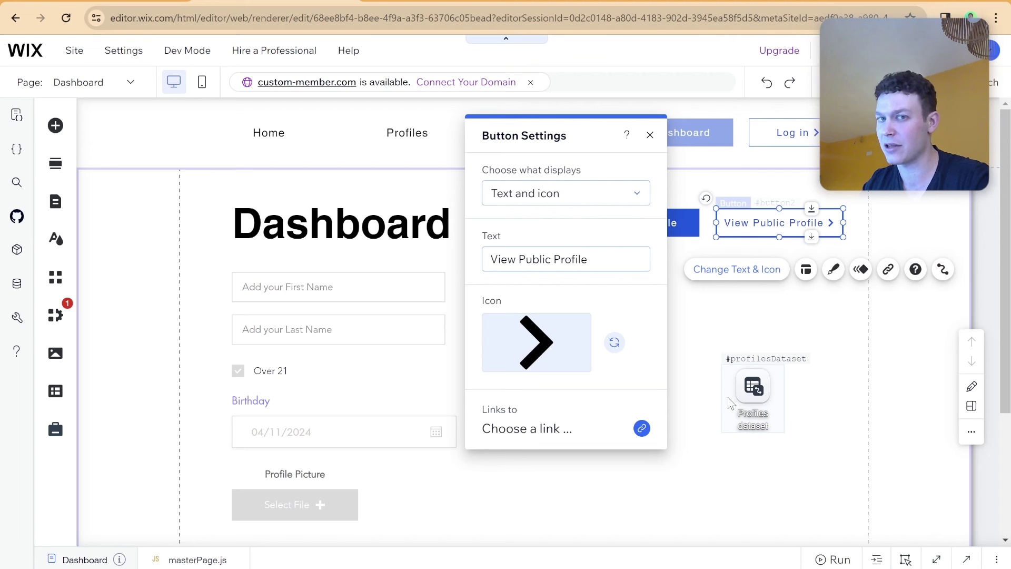
Link View Public Profile to the member's Profiles (Item) page, opening in a new window.
left_click(940, 270)
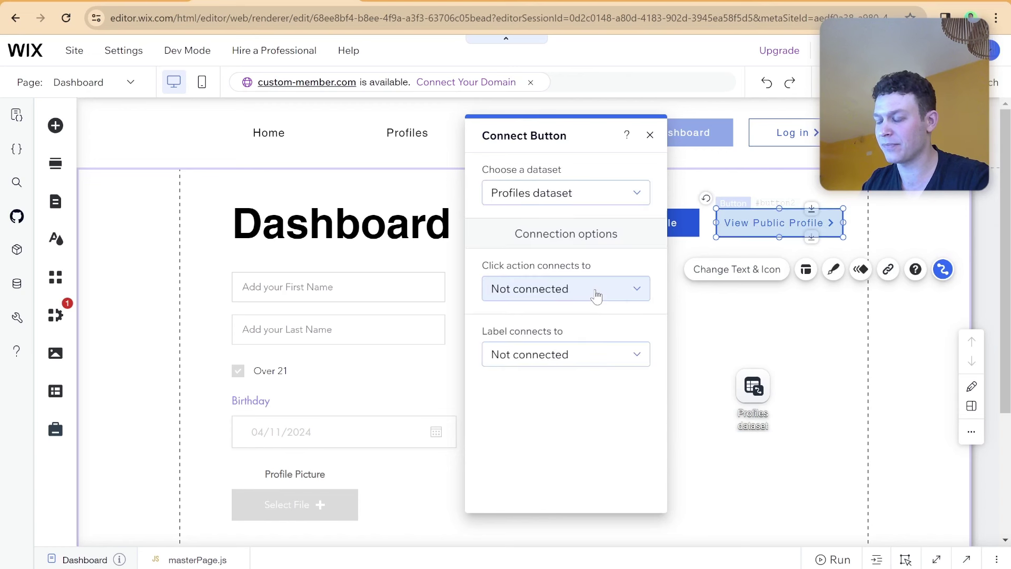
left_click(490, 295)
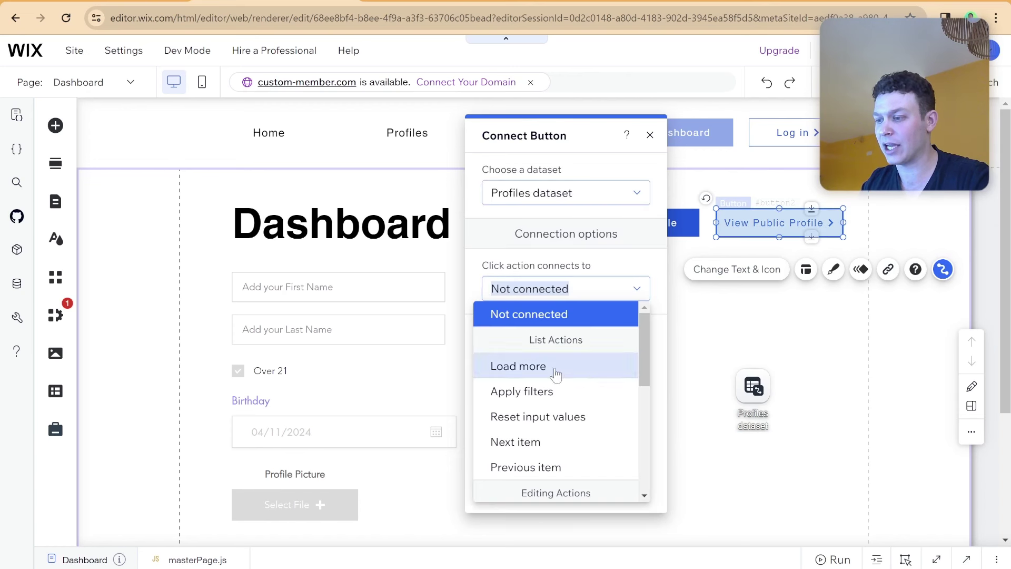
scroll(555, 375, "down", 3)
scroll(554, 374, "down", 3)
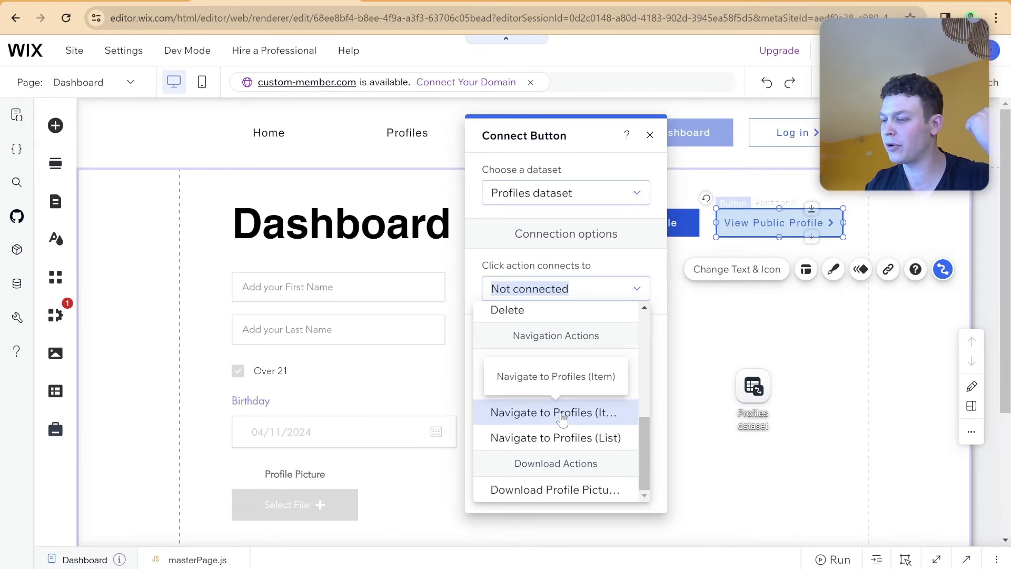
left_click(562, 419)
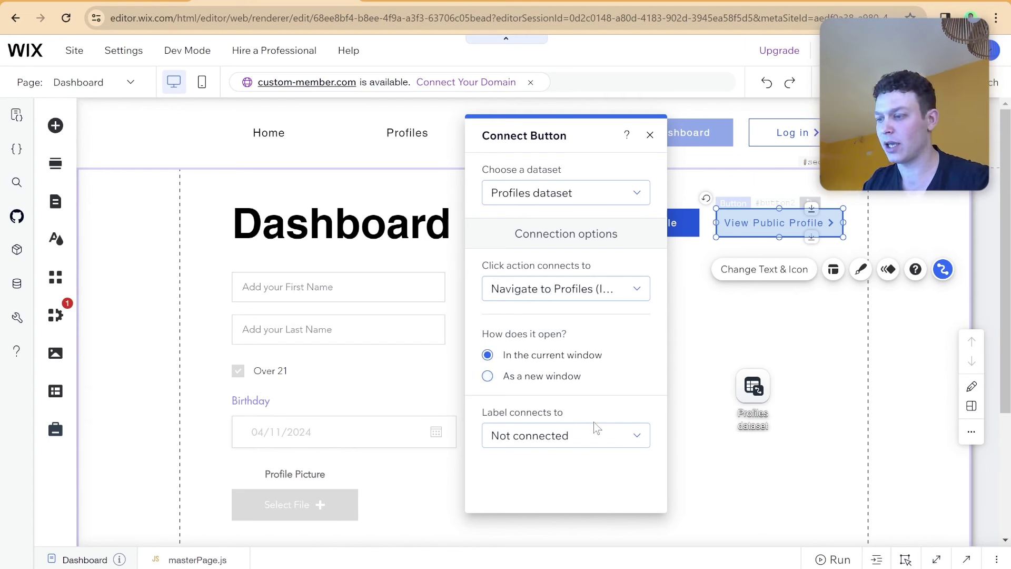
left_click(553, 376)
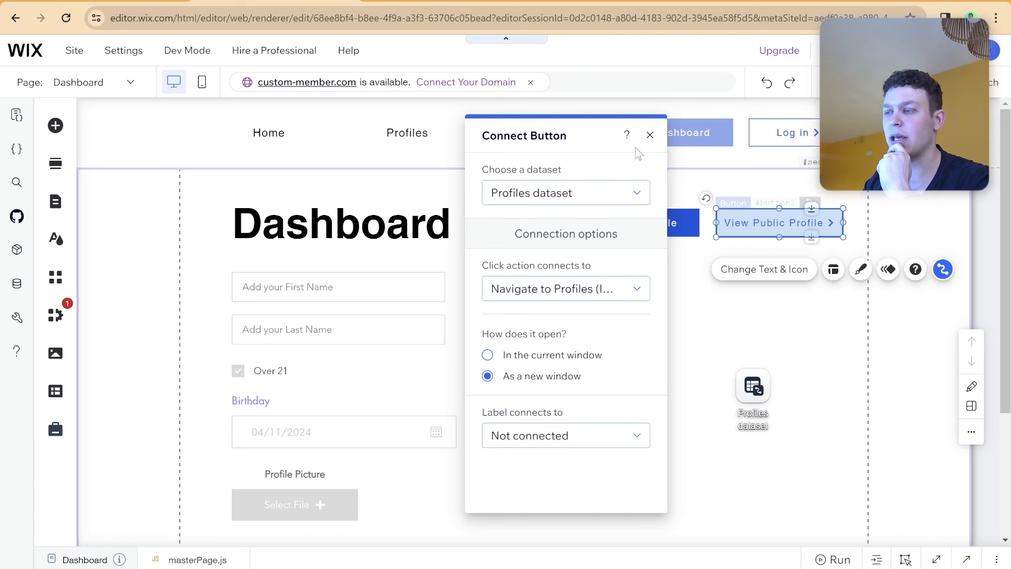
left_click(649, 136)
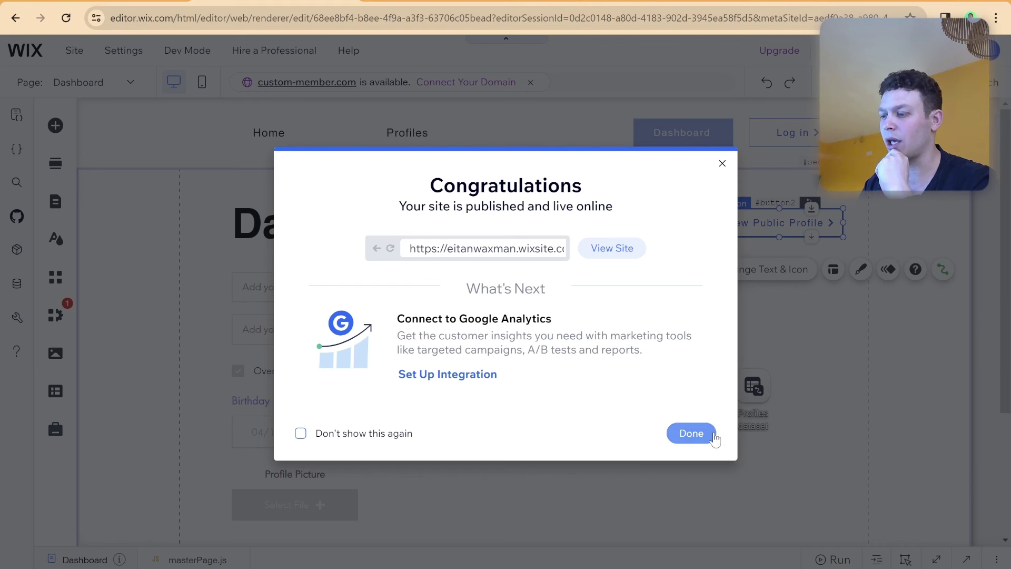
left_click(709, 433)
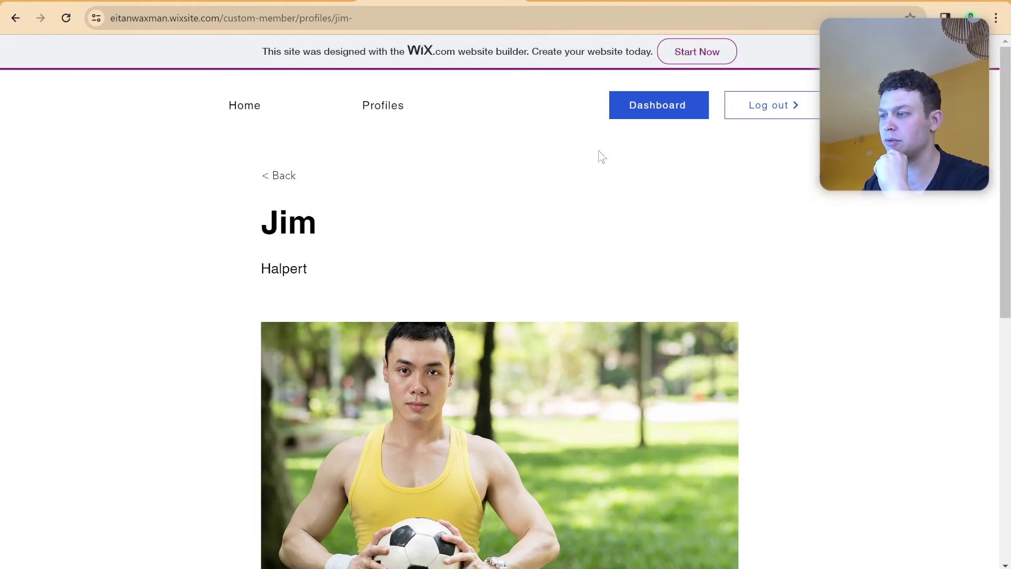
Create a profile with first and last name 'test' and picture website 2024 (3).jpg, and save it.
left_click(630, 106)
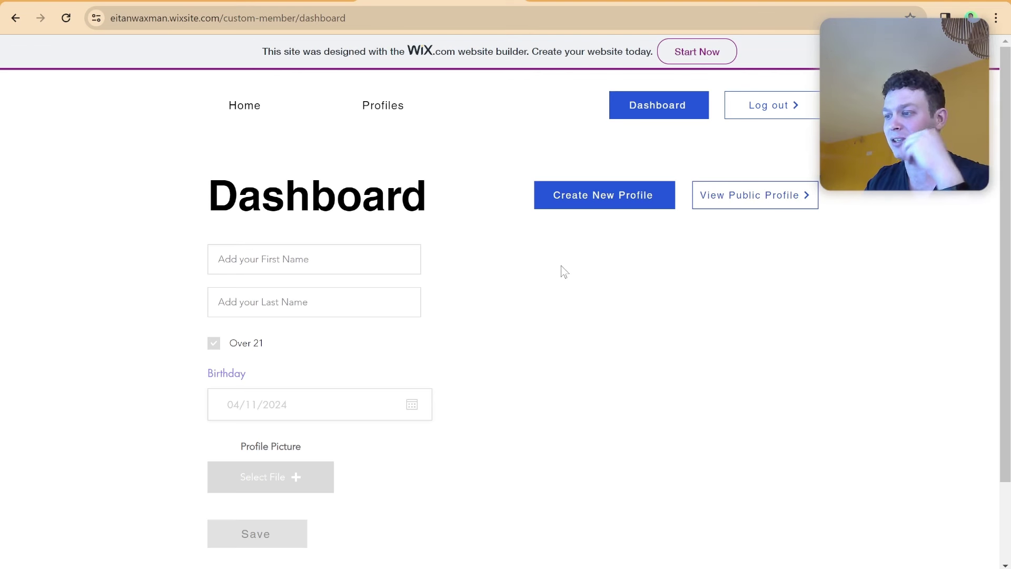
left_click(593, 204)
left_click(365, 251)
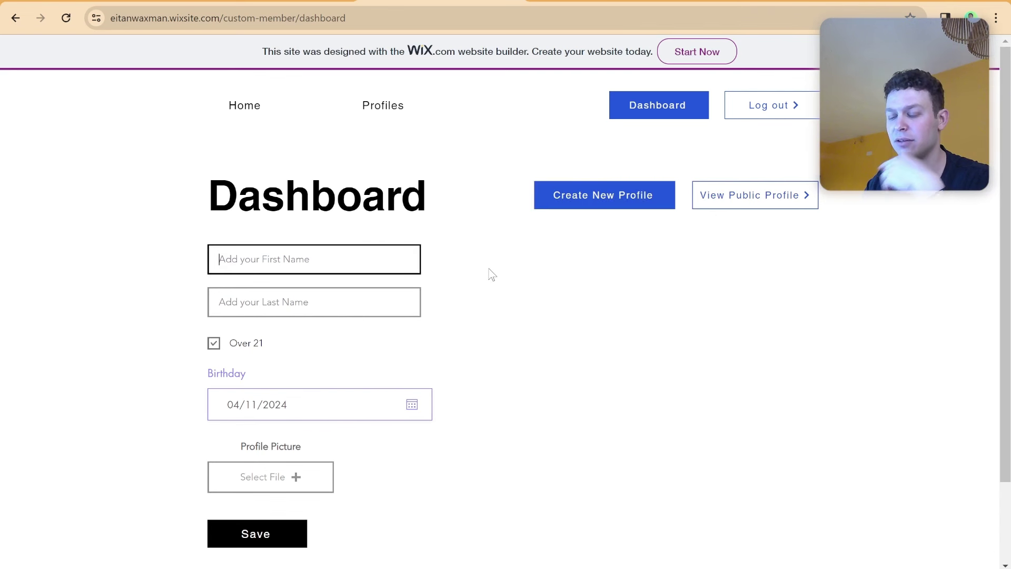
scroll(489, 273, "down", 1)
type("test")
left_click(350, 267)
type("test")
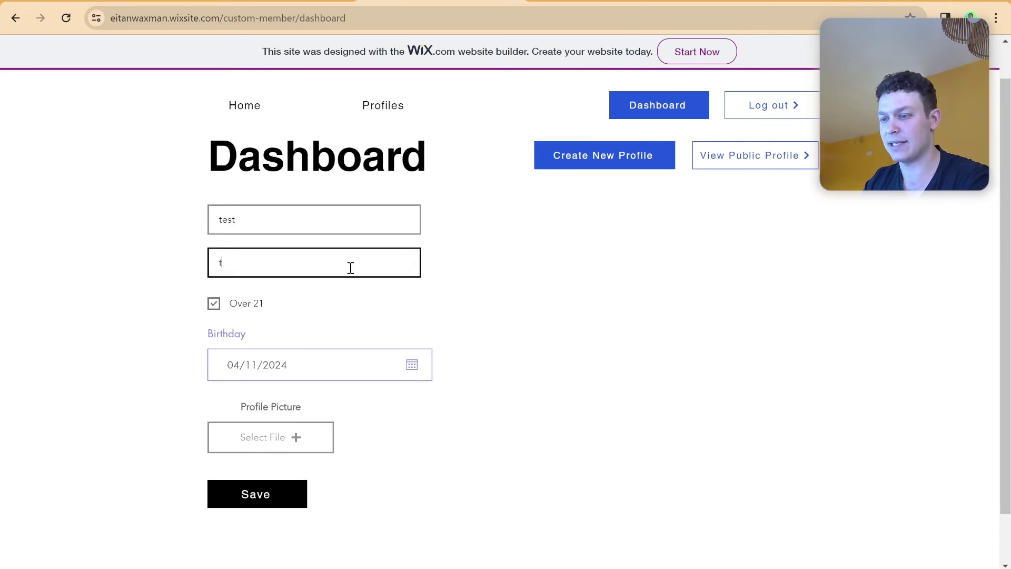
left_click(288, 449)
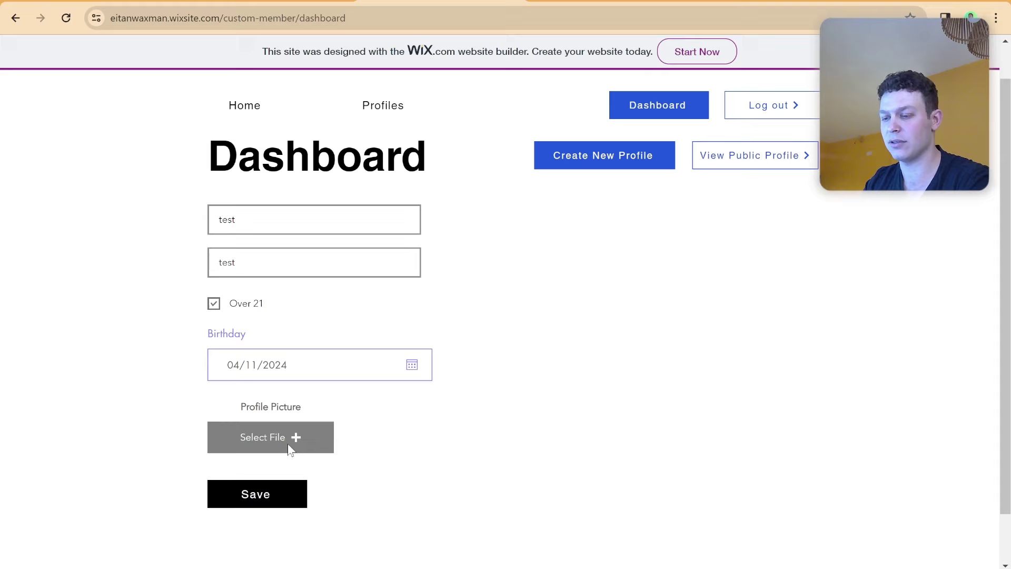
double_click(419, 94)
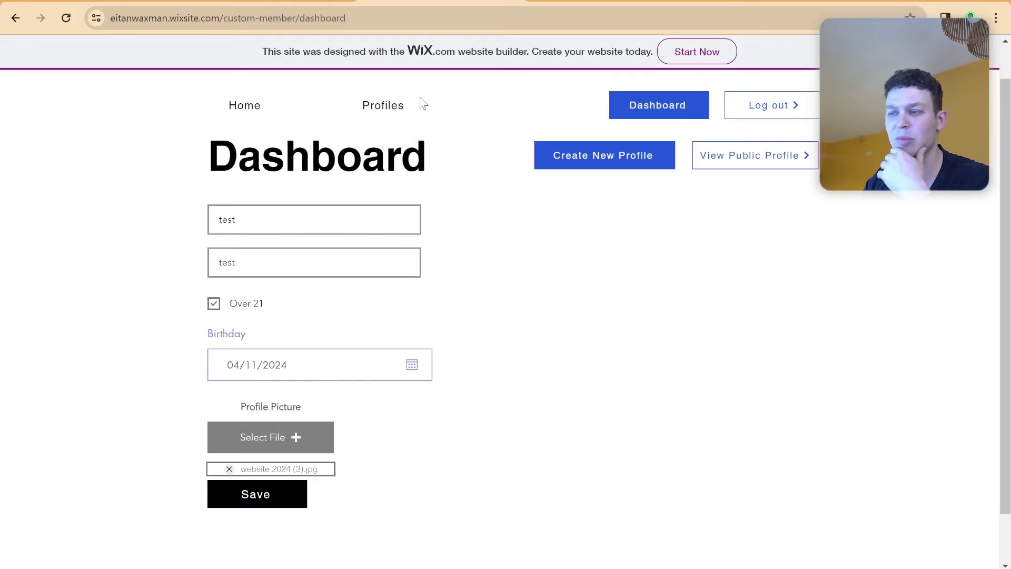
left_click(289, 501)
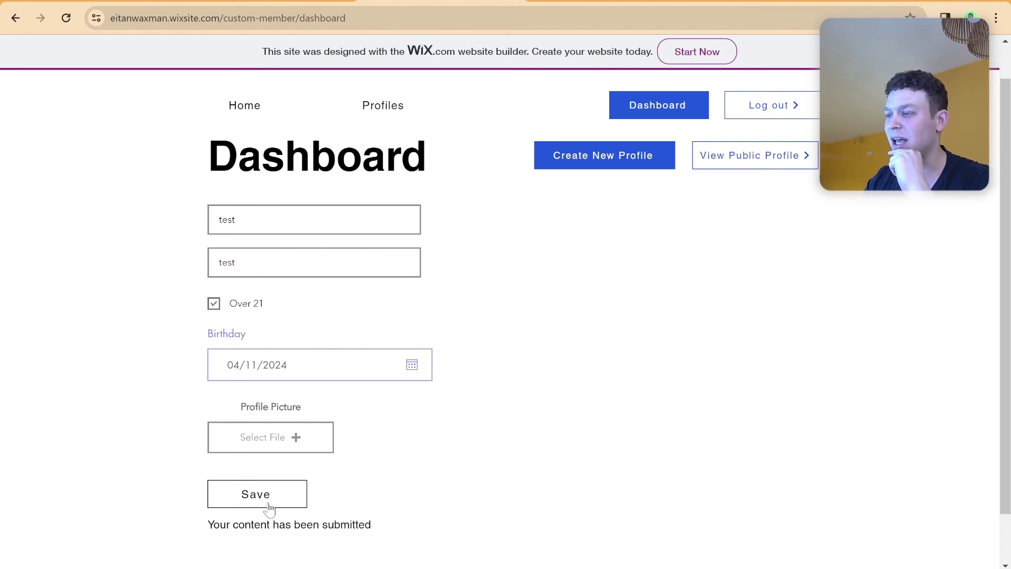
Reload the dashboard, view the public profile, then go back to the dashboard.
left_click(403, 16)
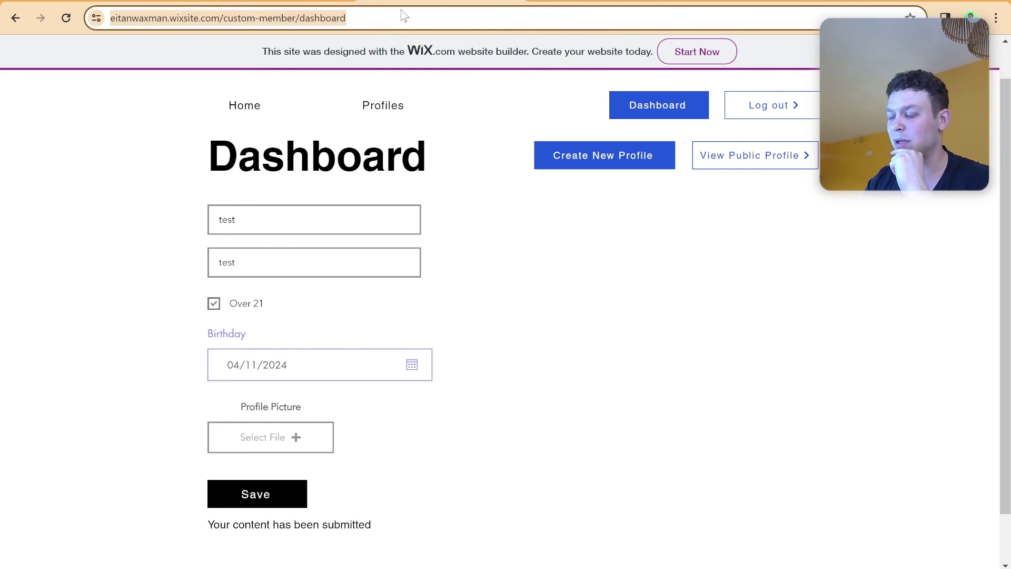
key("Return")
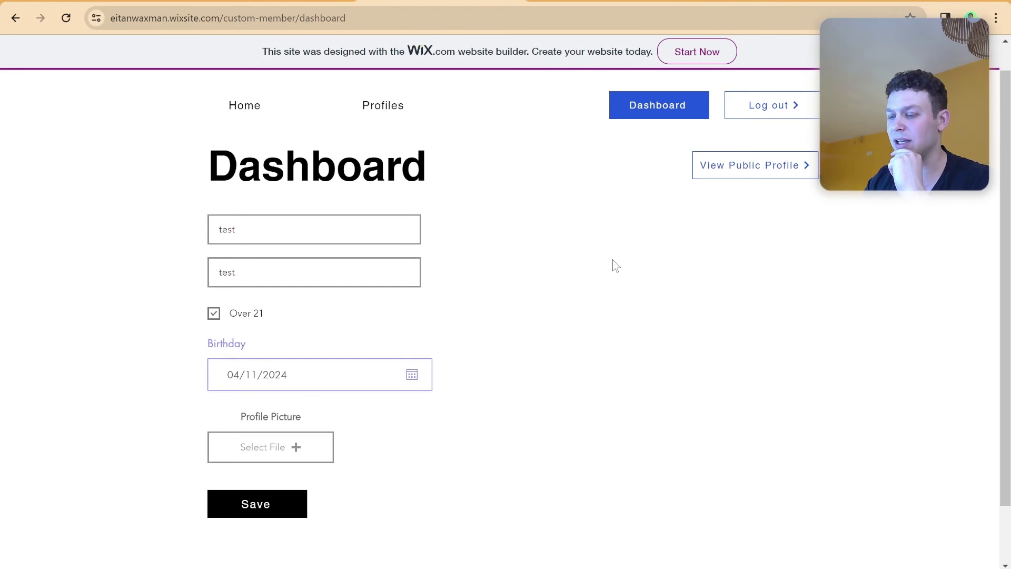
left_click(748, 166)
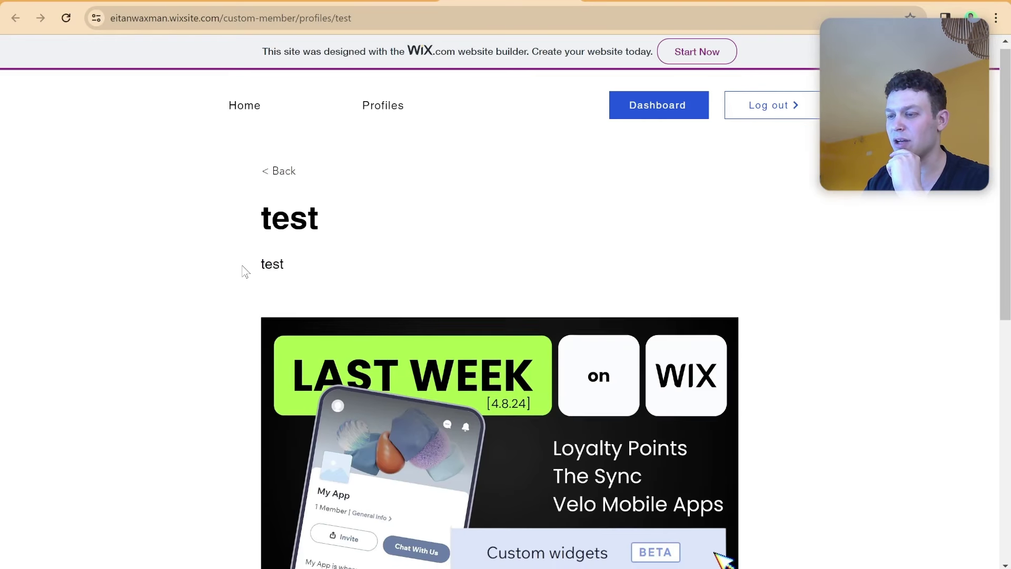
scroll(253, 271, "down", 6)
scroll(264, 272, "down", 3)
scroll(323, 279, "up", 7)
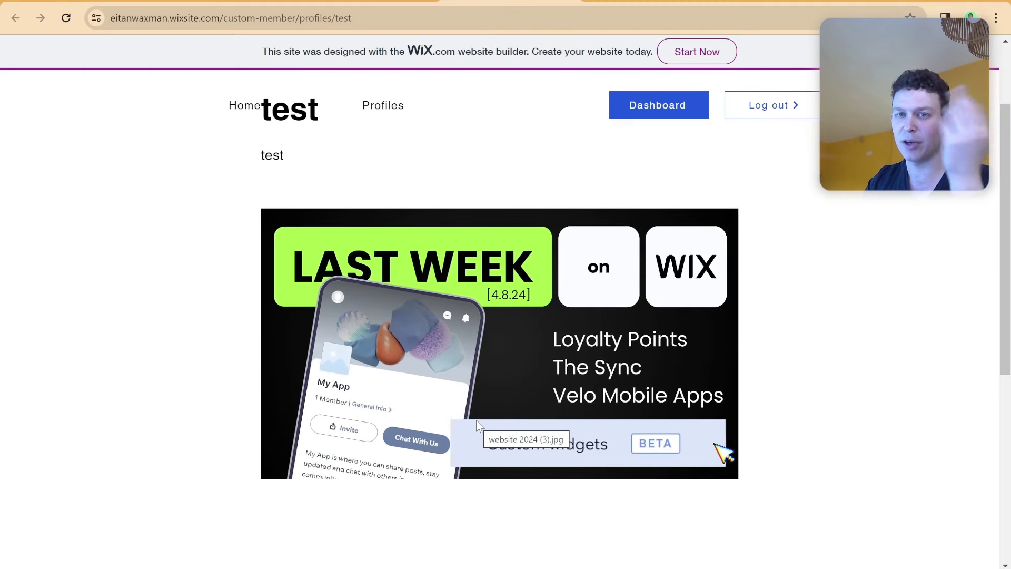
scroll(476, 419, "up", 1)
scroll(432, 373, "up", 1)
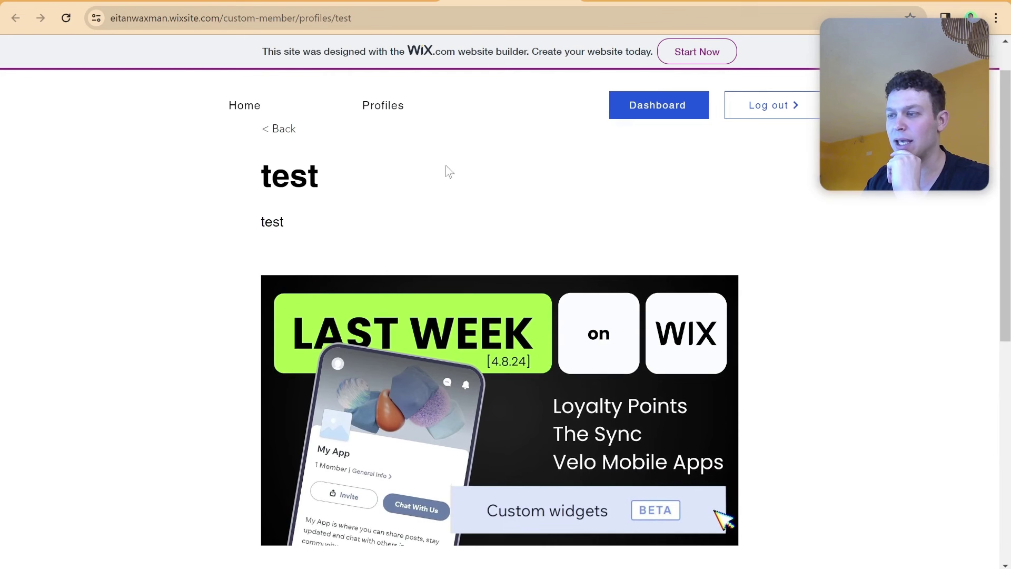
key("alt+Left")
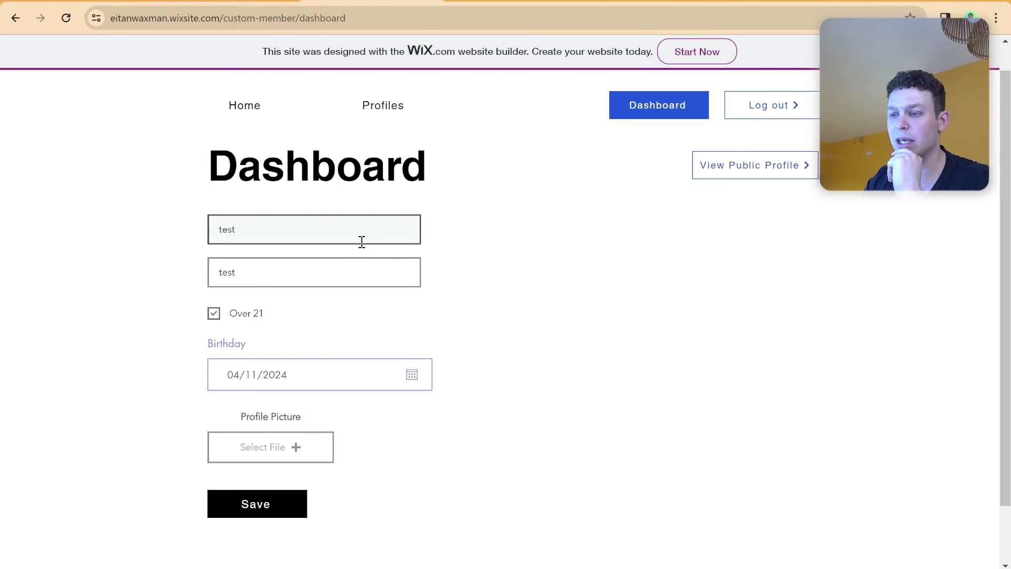
Change the first name to 'test234', save, and open the public profile.
left_click(362, 241)
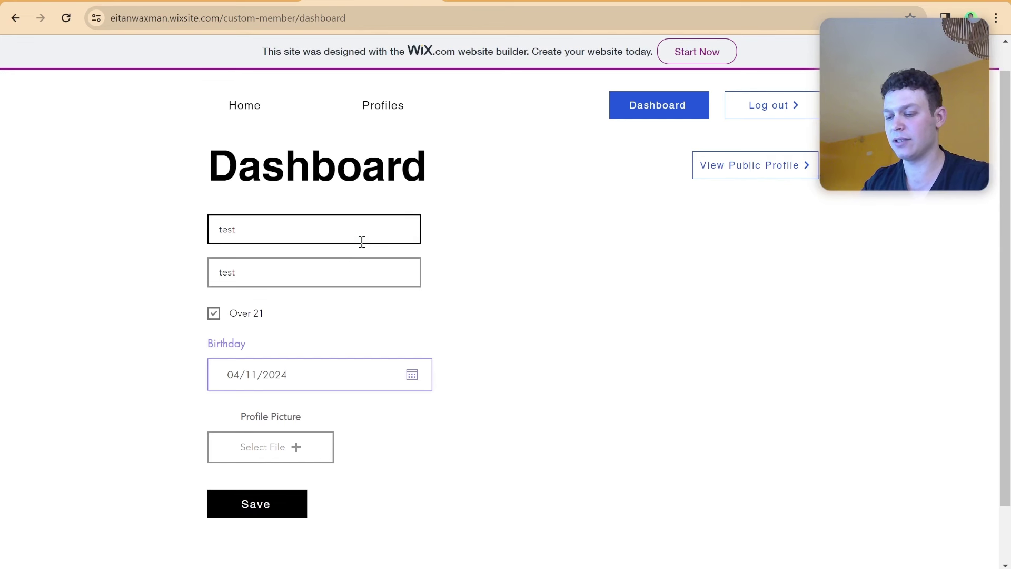
type("234")
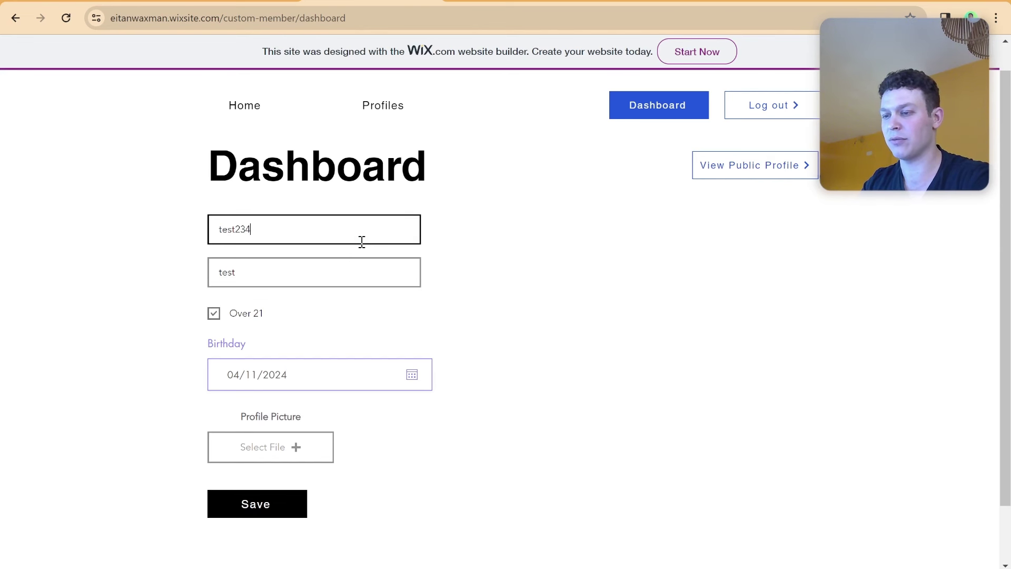
left_click(277, 513)
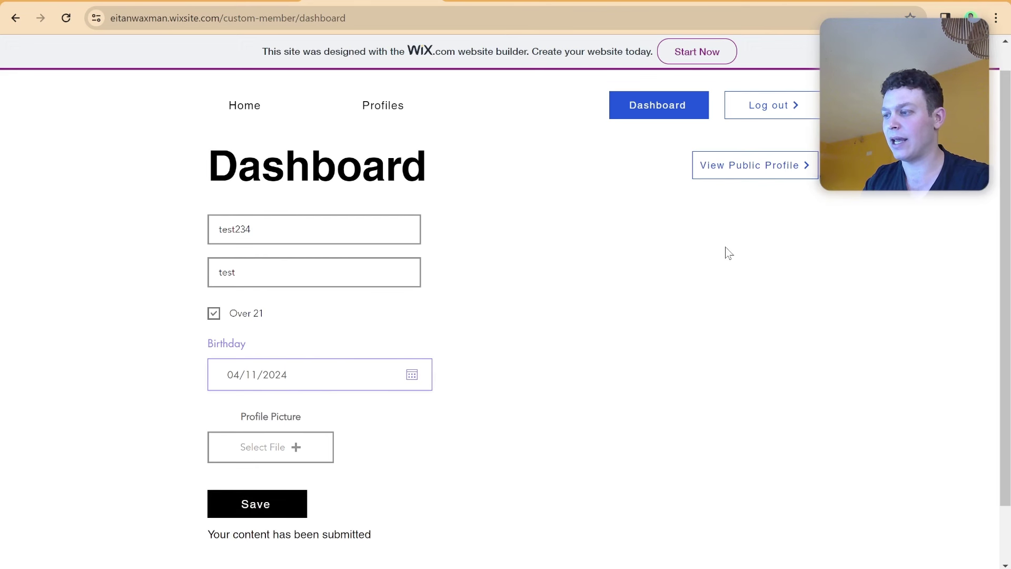
left_click(731, 167)
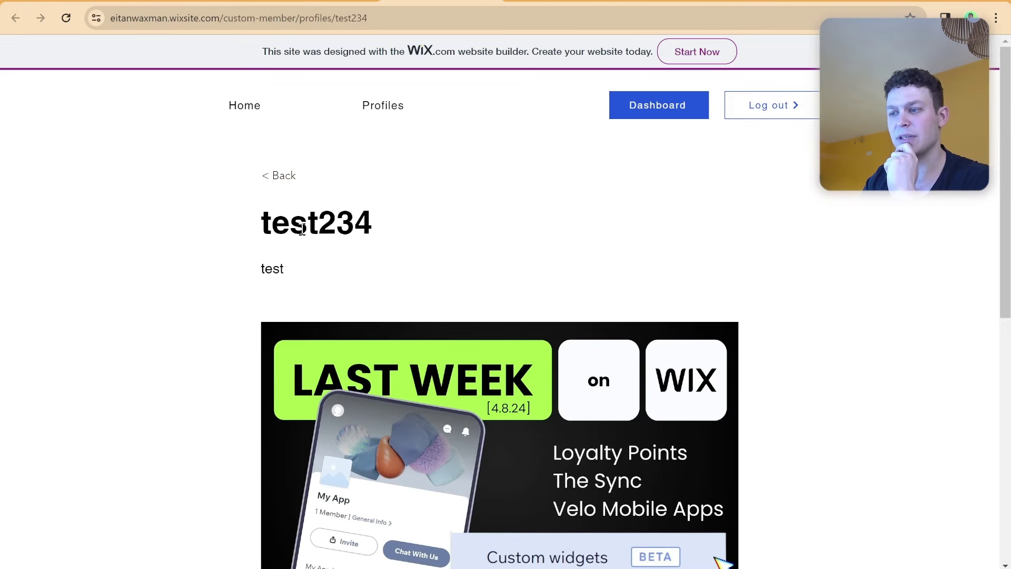
Confirm the public profile heading shows test234, return to the dashboard and save the form again.
left_click_drag(263, 226, 394, 229)
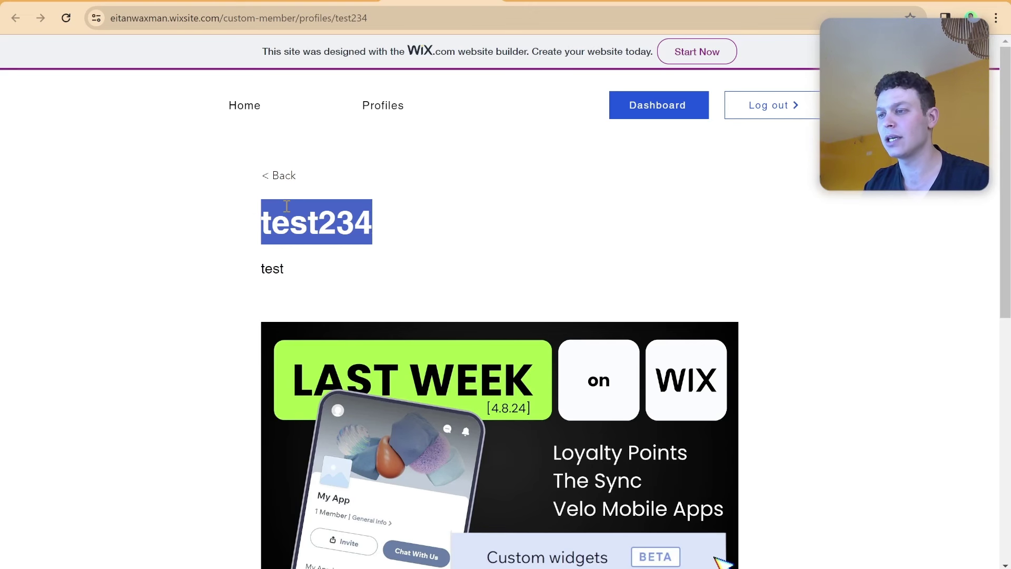
key("alt+Left")
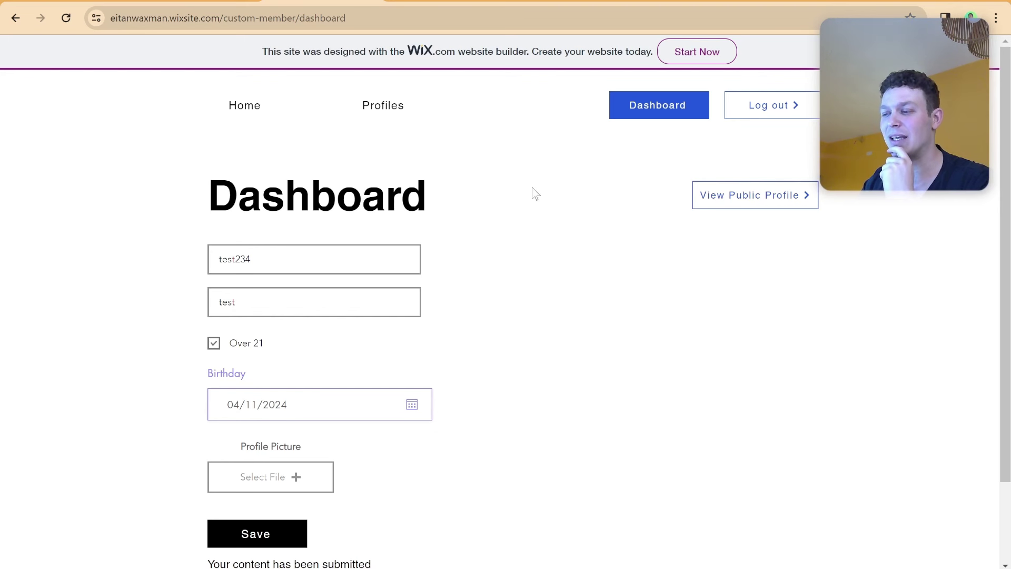
scroll(474, 316, "down", 1)
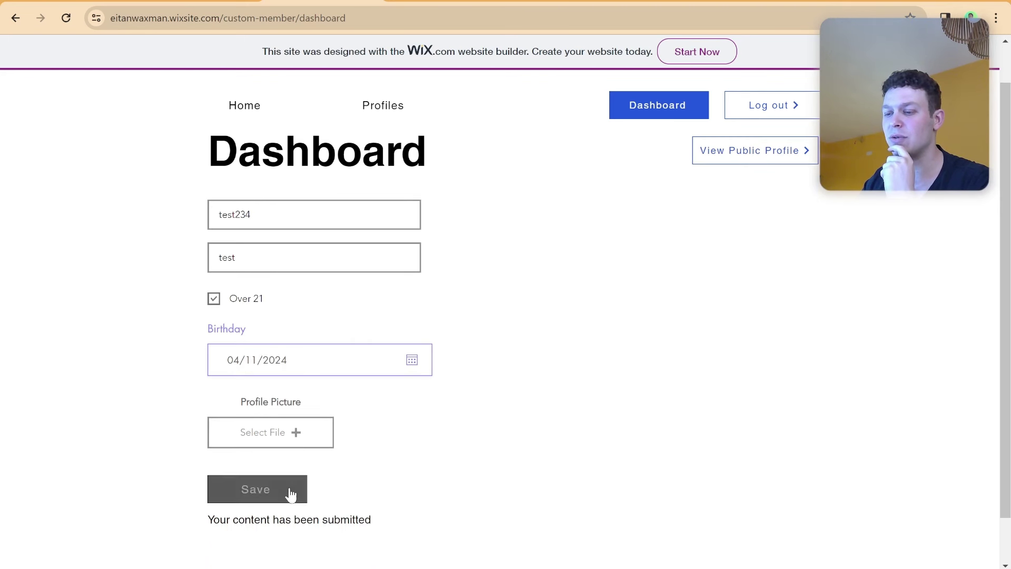
left_click(291, 495)
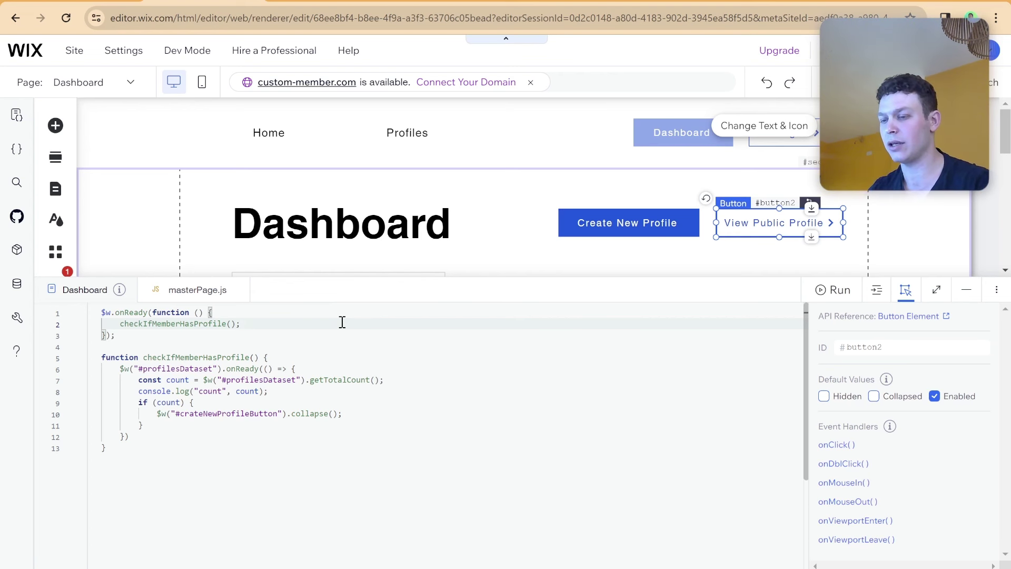
Add a $w("#profilesDataset").onAfterSave(()=>{ handler inside onReady.
key("Return")
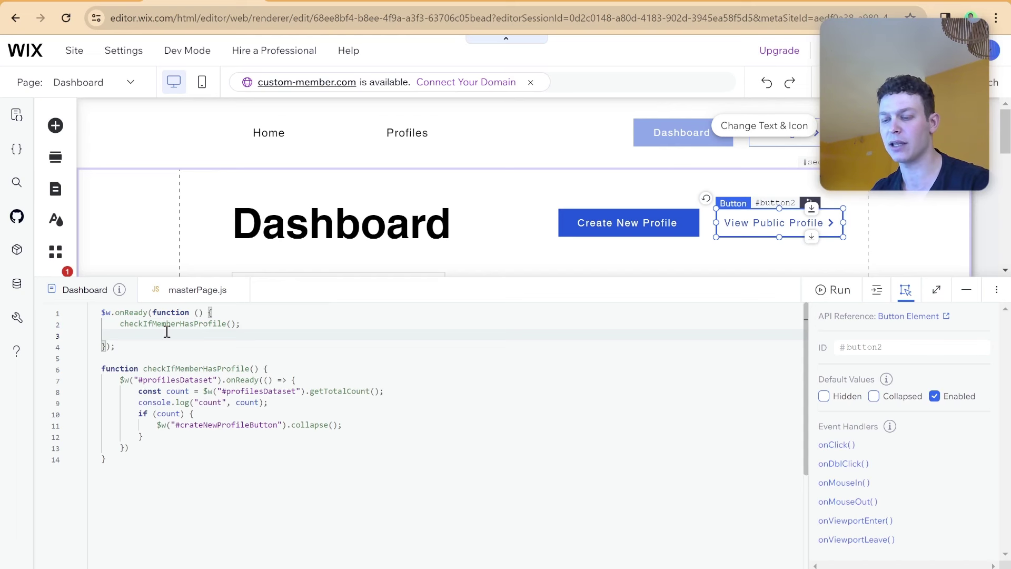
type("$")
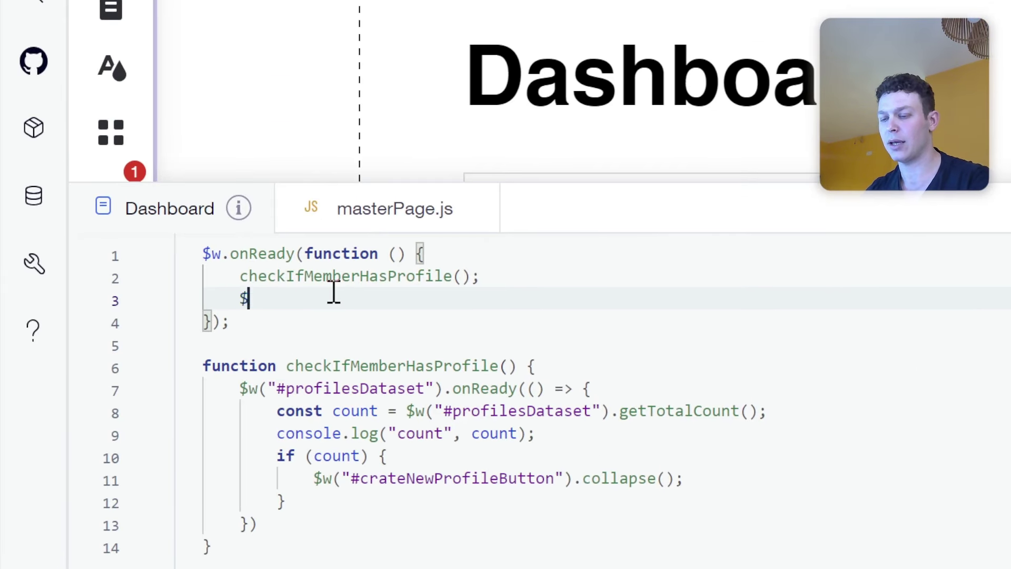
type("w(\"#")
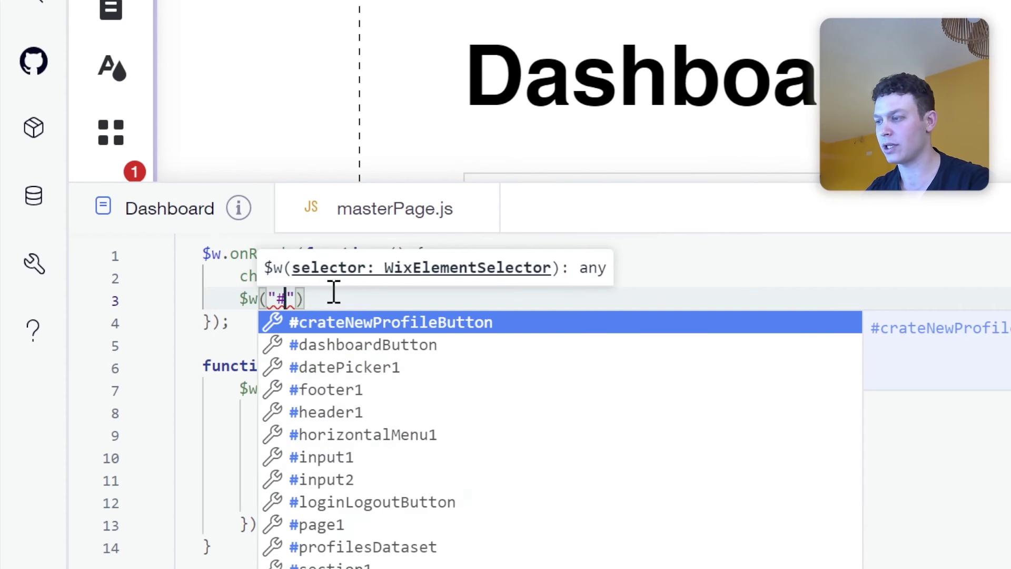
type("da")
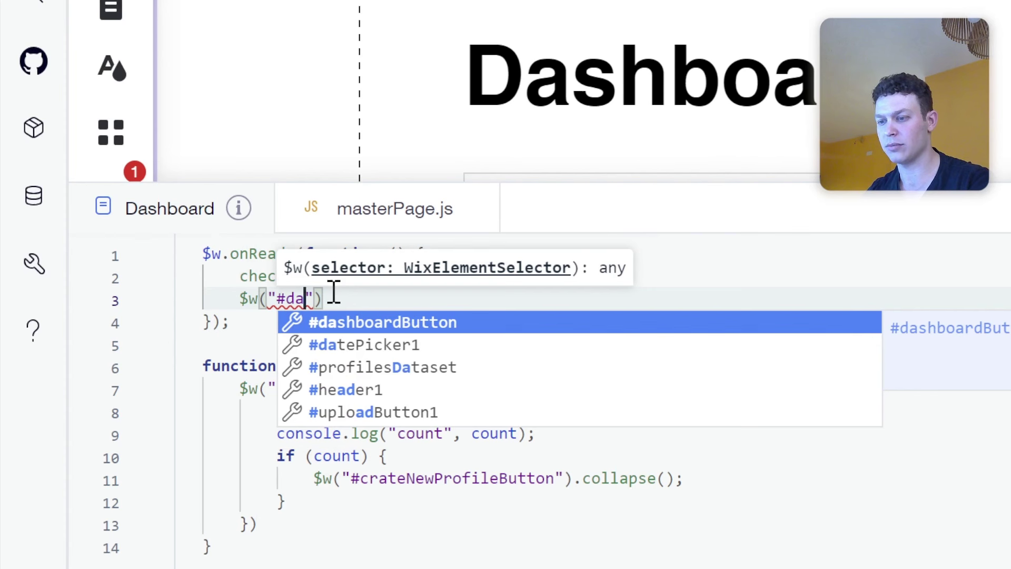
key("Down")
key("Down")
key("Return")
key("End")
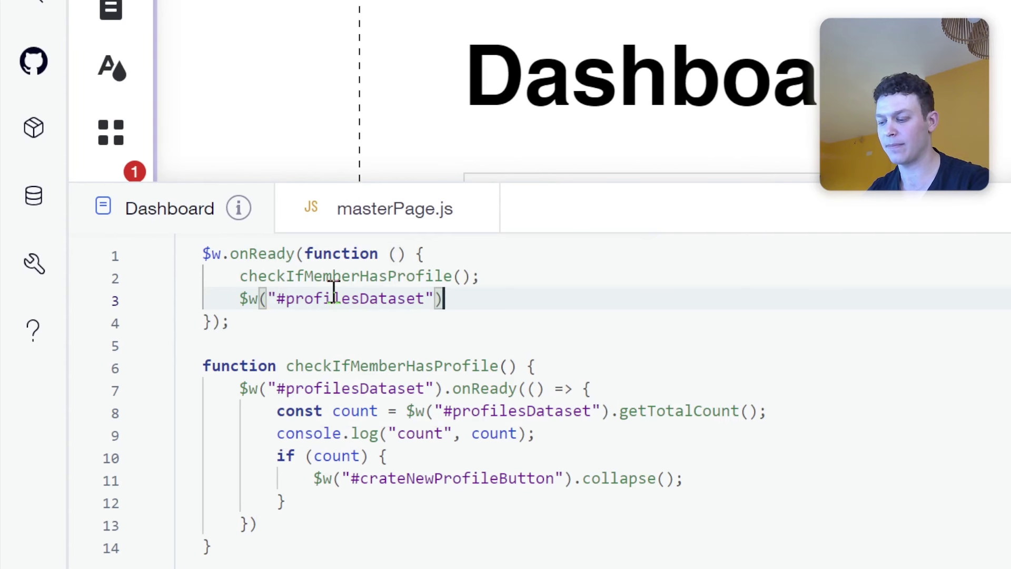
type(".on")
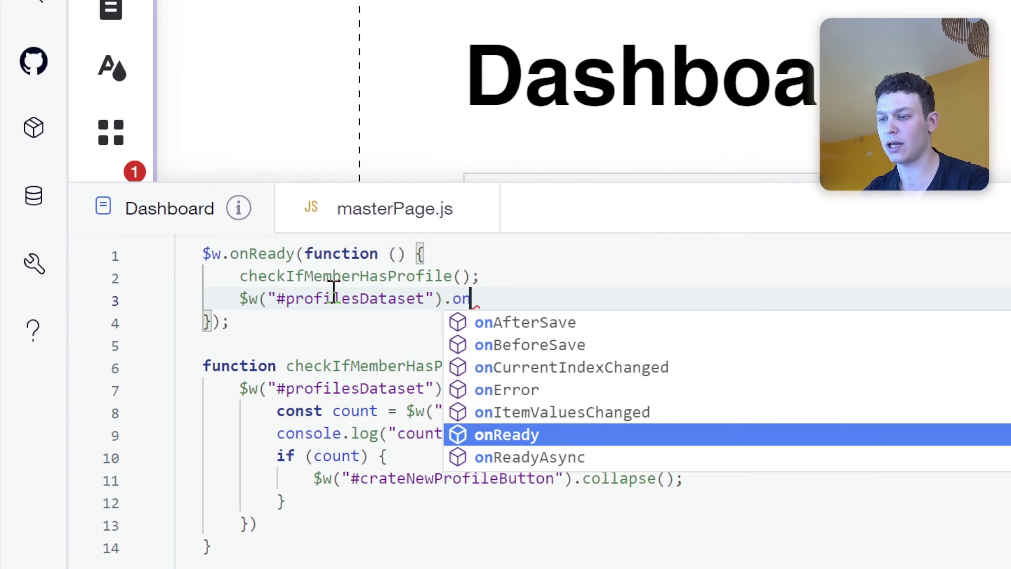
key("Up")
key("Up")
key("Up")
key("Up")
key("Up")
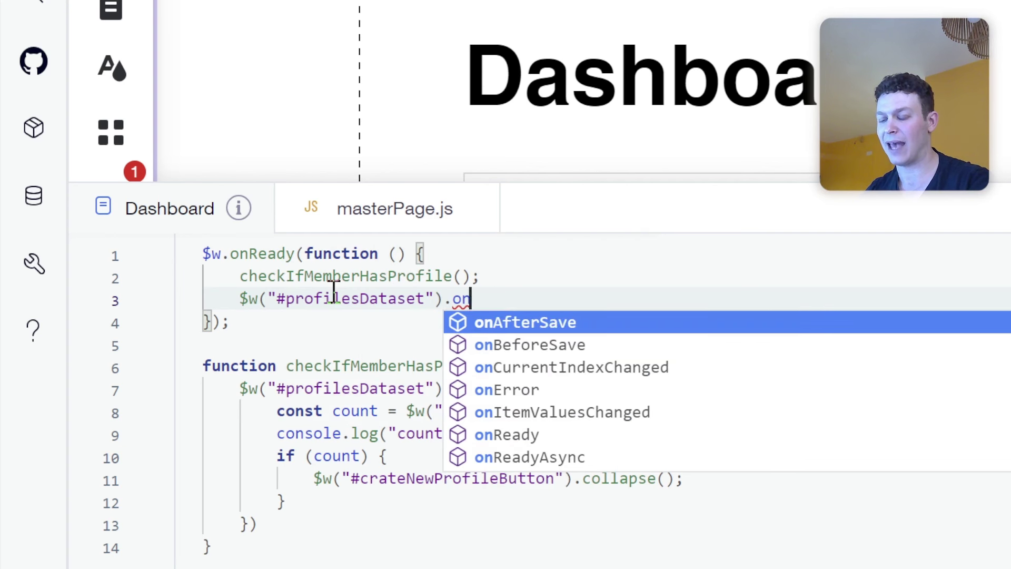
key("Return")
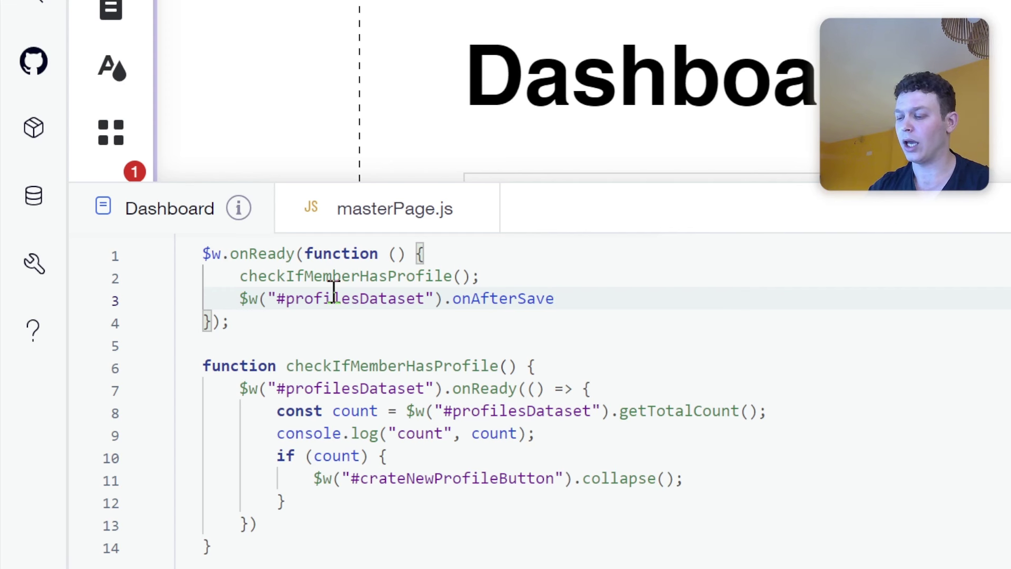
type("(()=")
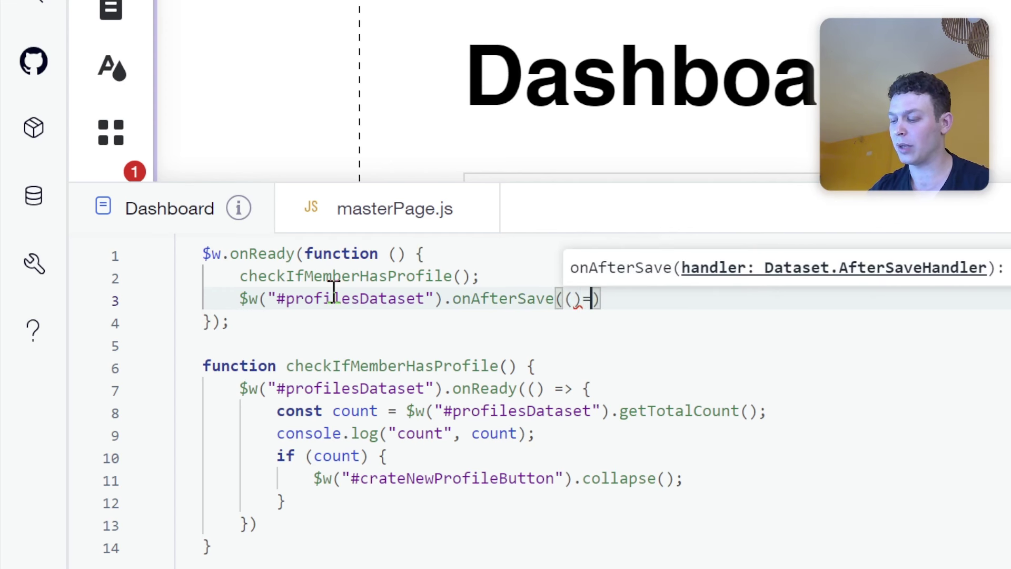
type(">{")
key("Return")
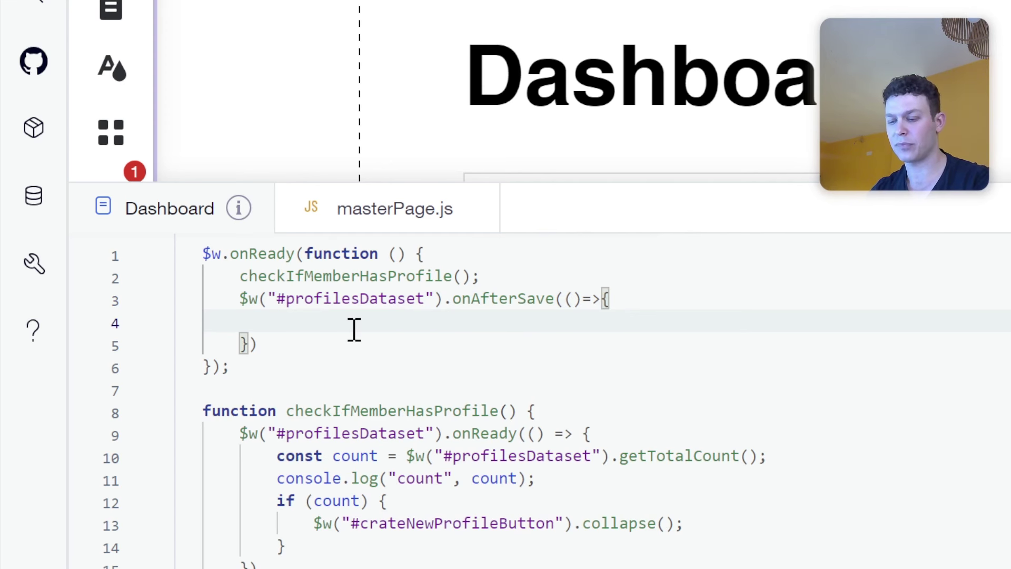
Make the handler call $w("#crateNewProfileButton").collapse();.
type("$w(\"#")
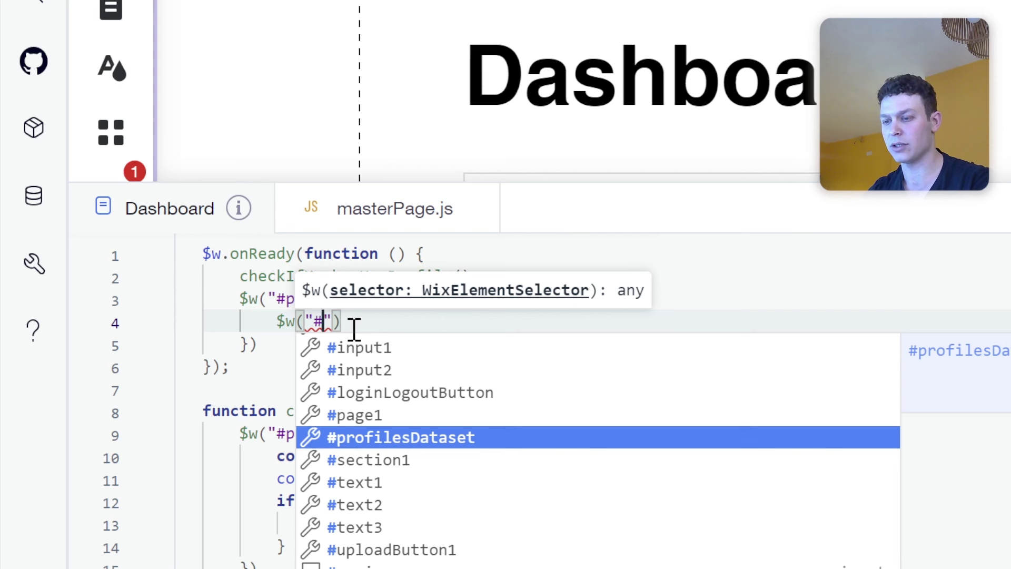
type("cra")
key("Return")
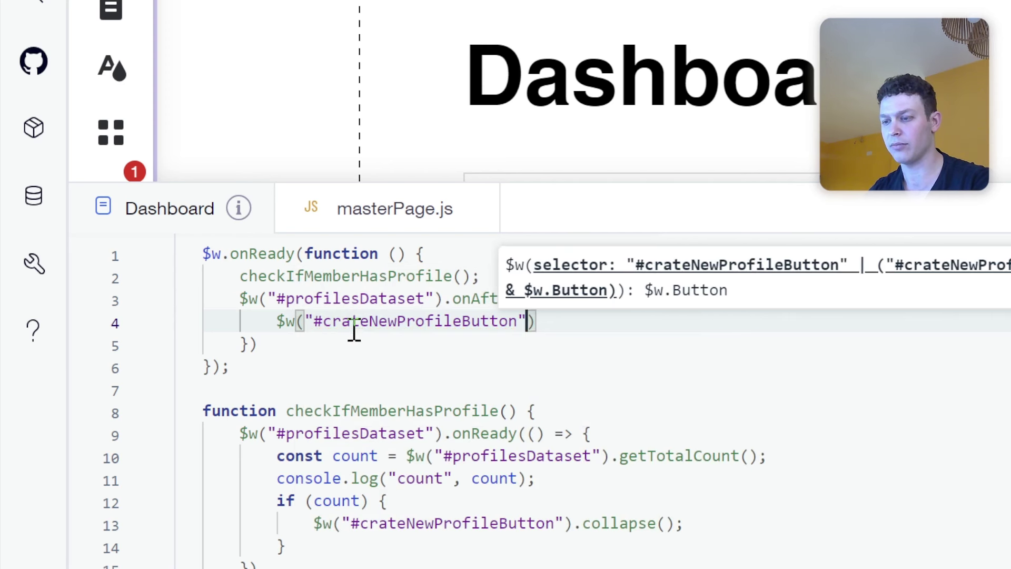
key("End")
type(".co")
key("Return")
type("()")
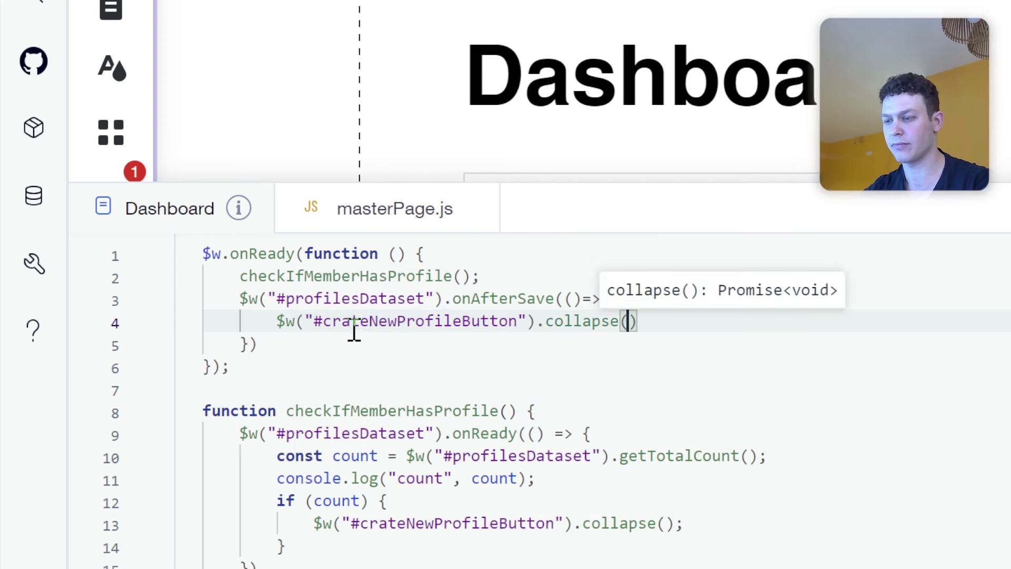
type(";")
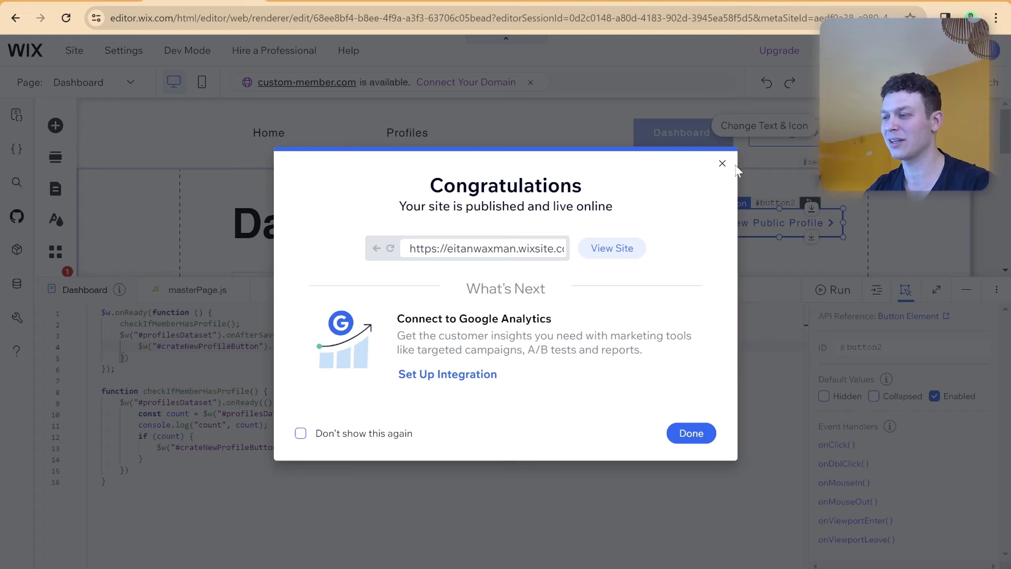
Open the Profiles collection in the CMS and delete the test234 row.
left_click(722, 163)
left_click(17, 283)
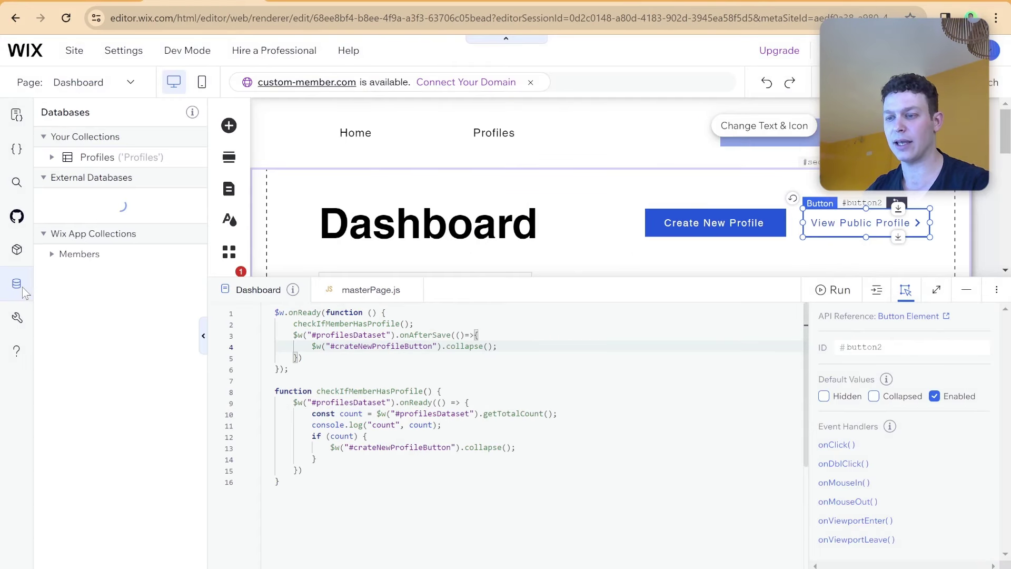
left_click(138, 157)
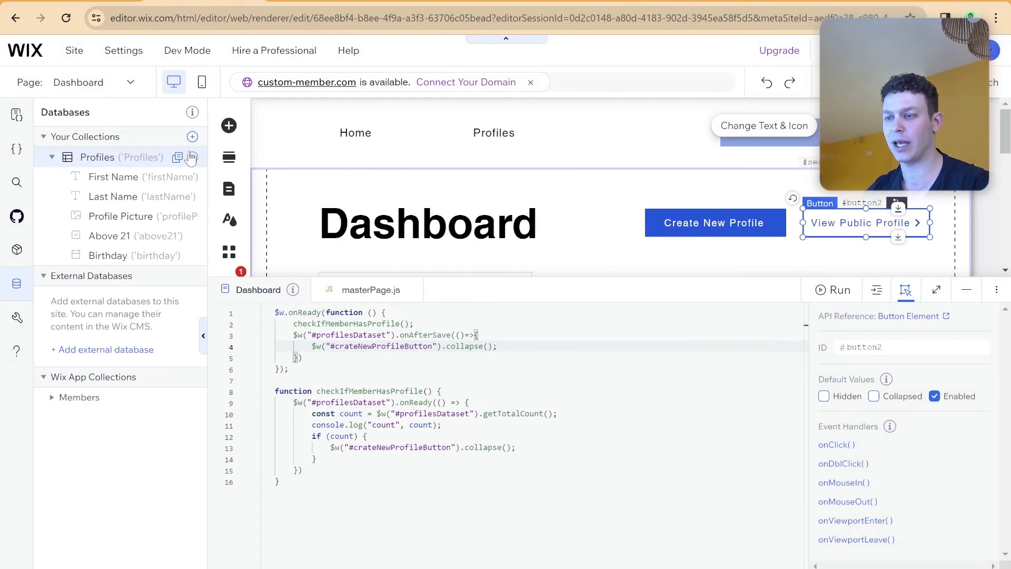
left_click(192, 157)
left_click(220, 159)
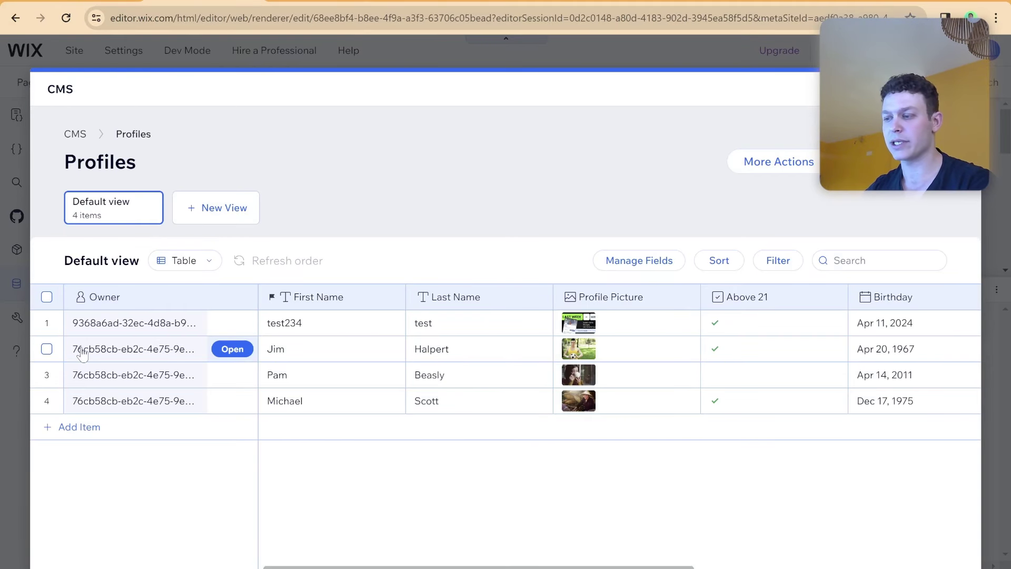
left_click(47, 323)
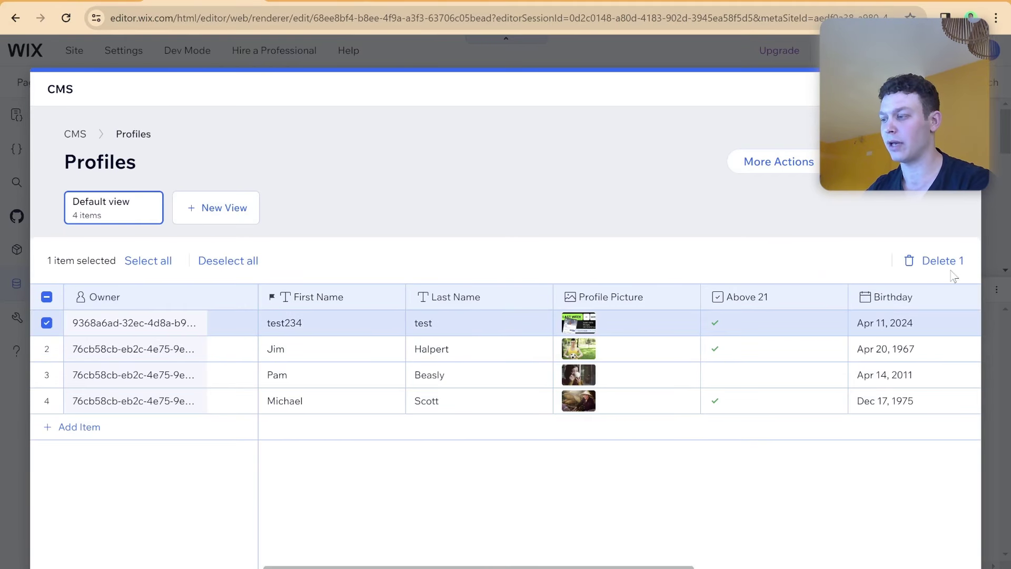
left_click(939, 261)
left_click(640, 379)
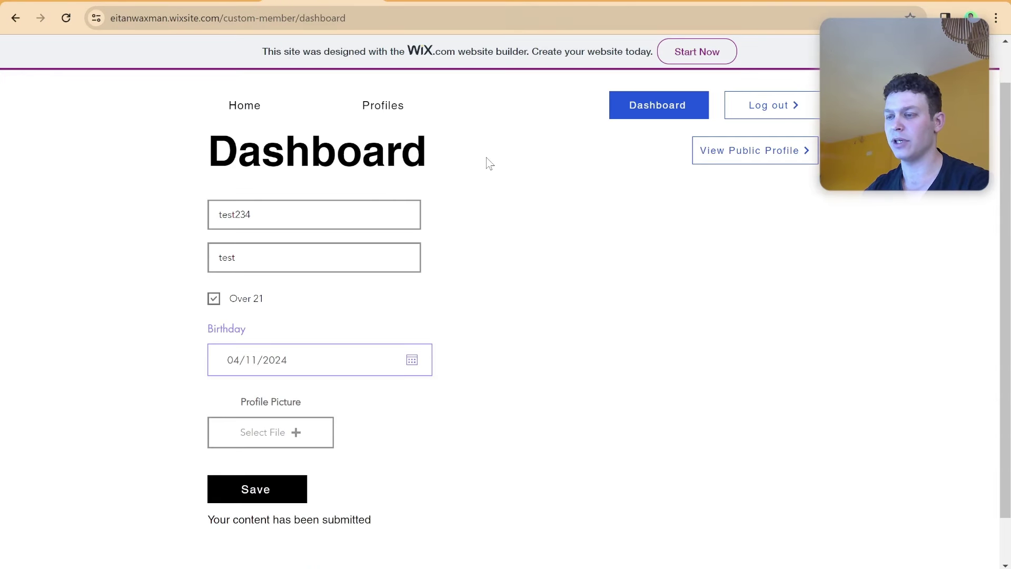
Reload the live dashboard, start a new profile, and try saving the empty form.
key("F5")
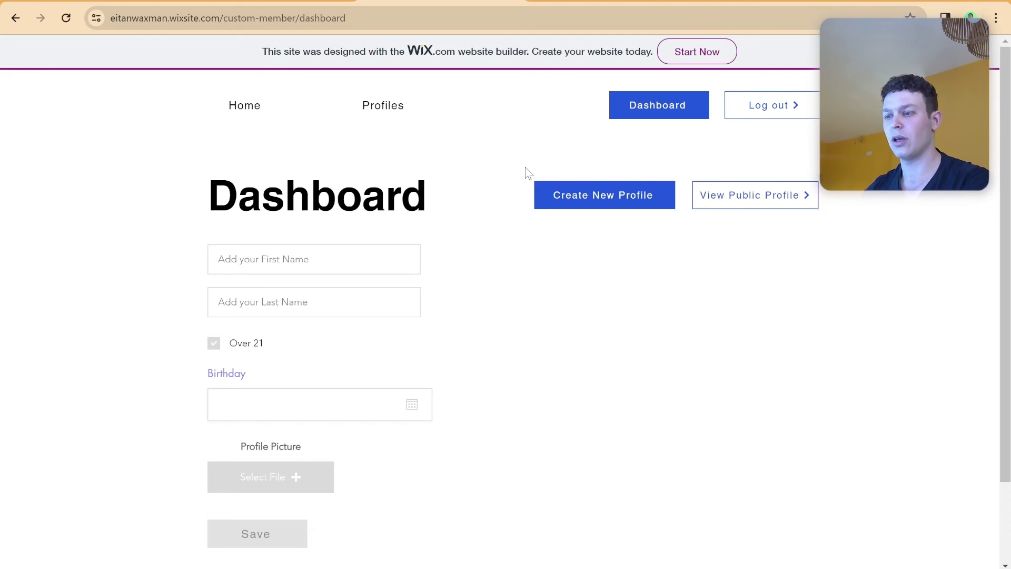
left_click(588, 189)
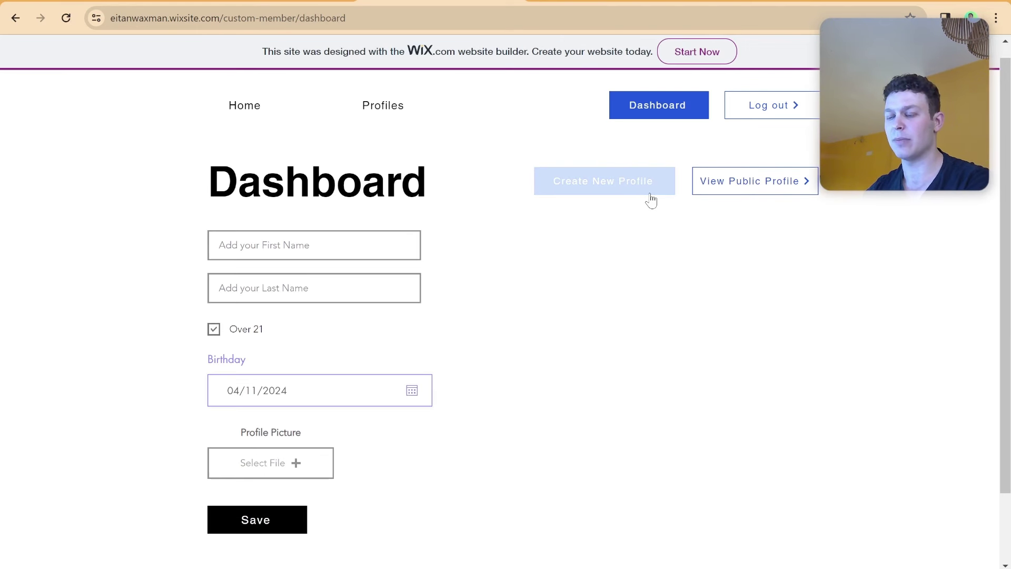
scroll(374, 479, "down", 1)
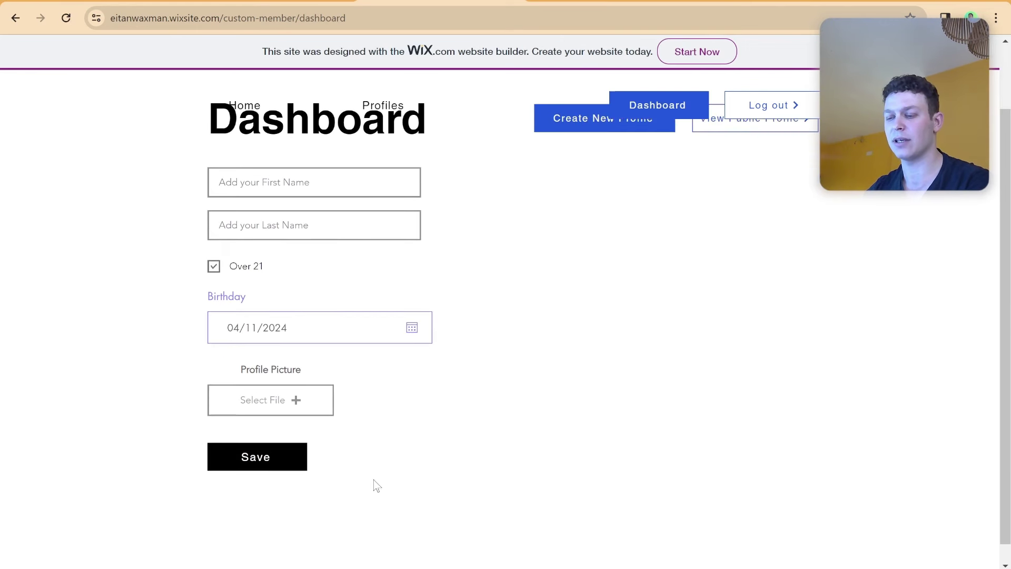
scroll(334, 478, "up", 1)
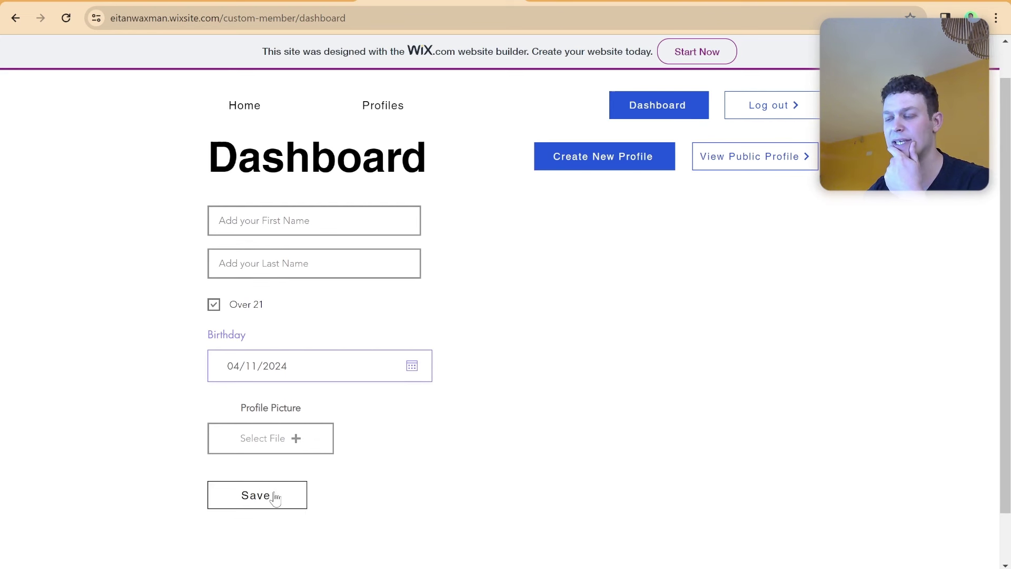
left_click(275, 498)
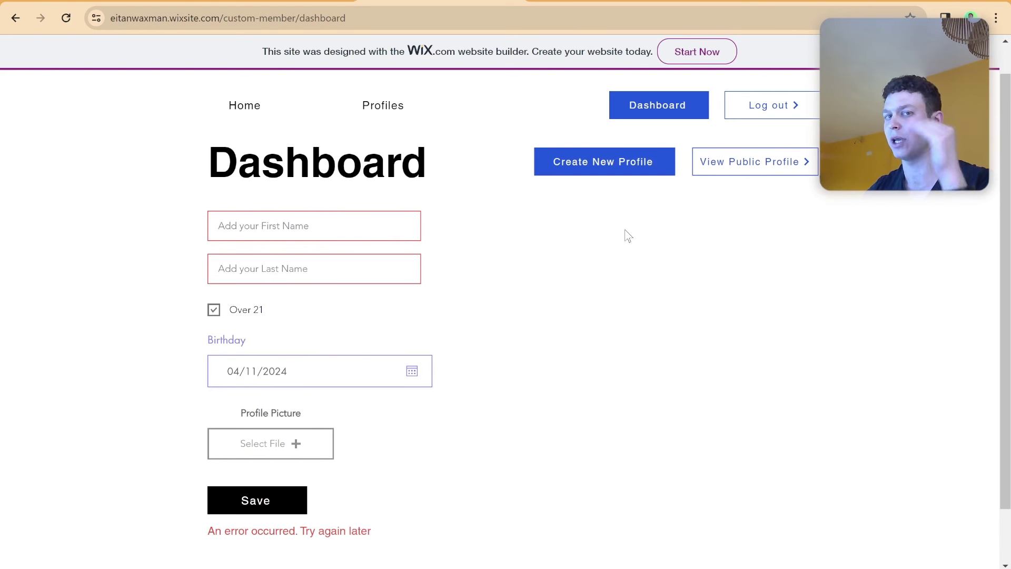
Enter 'test' as the first name and 'tes' as the last name.
left_click(279, 223)
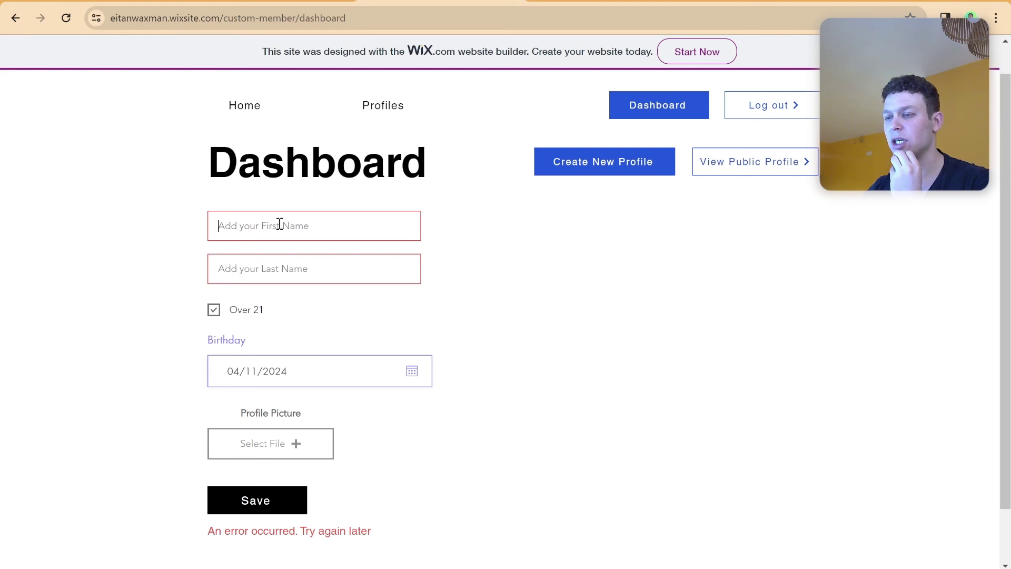
type("test")
left_click(278, 266)
type("tes")
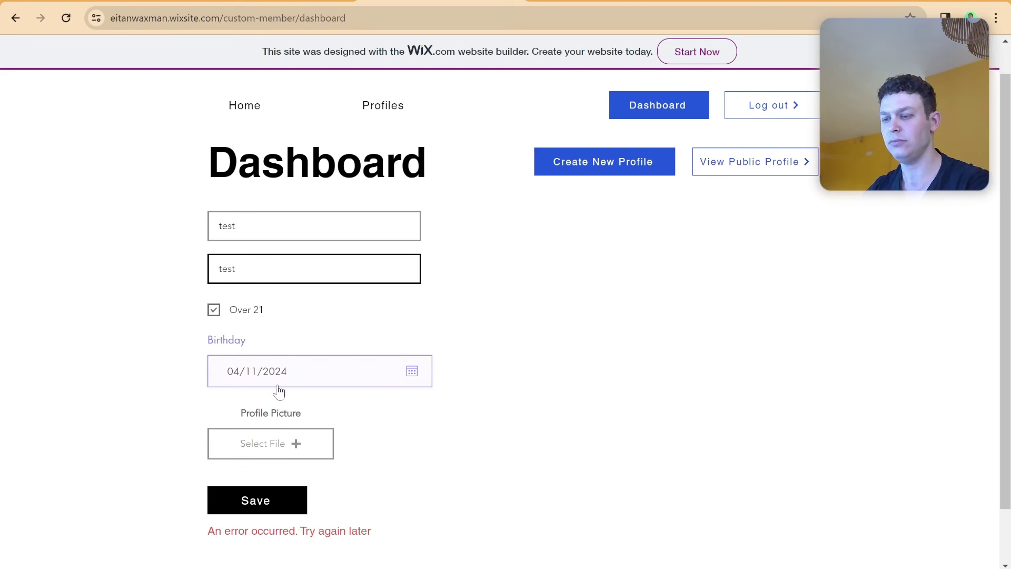
Attach website 2024 (3).jpg as the profile picture, save the profile, and return to the editor.
left_click(287, 444)
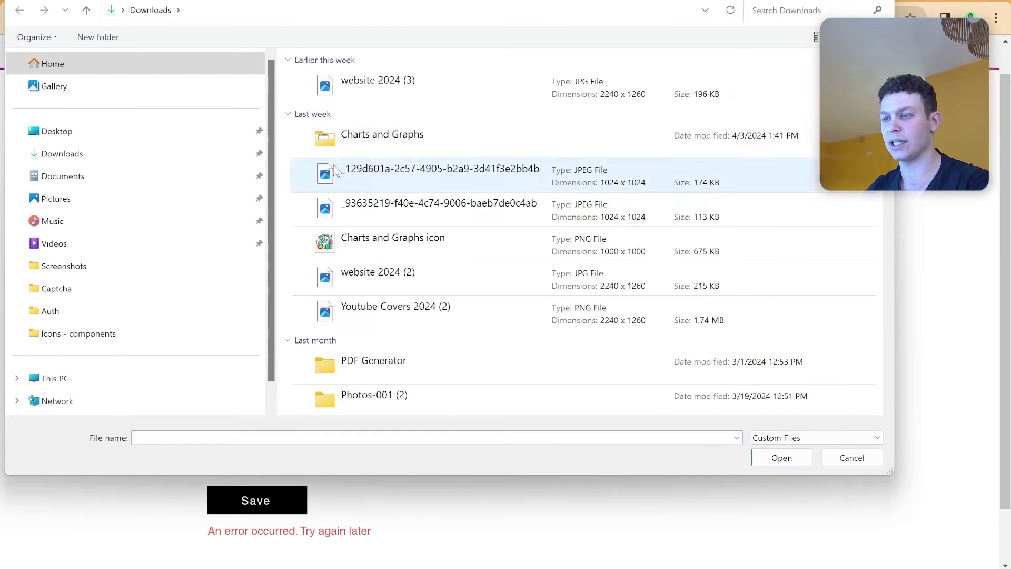
double_click(374, 101)
scroll(329, 303, "down", 2)
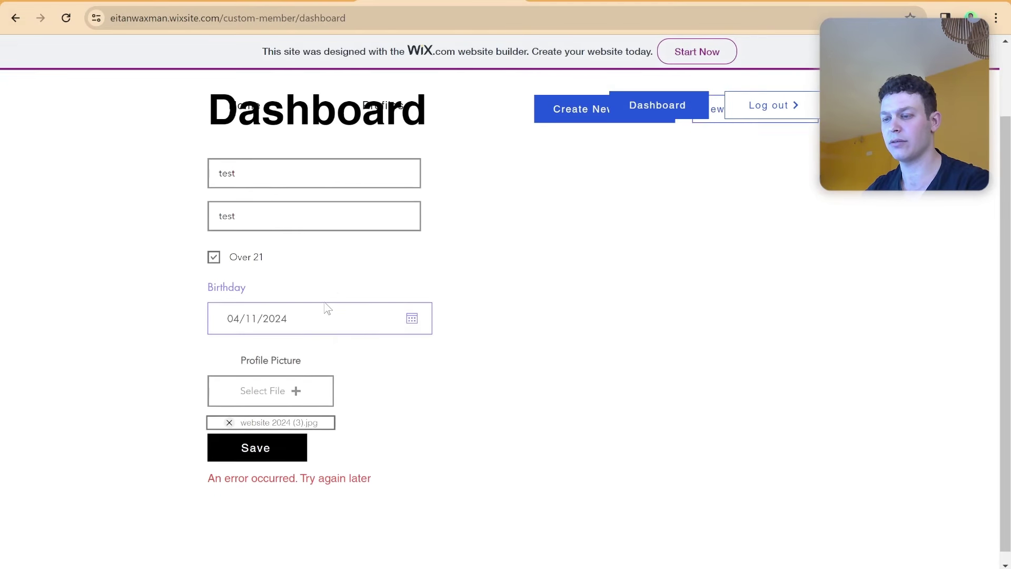
left_click(257, 438)
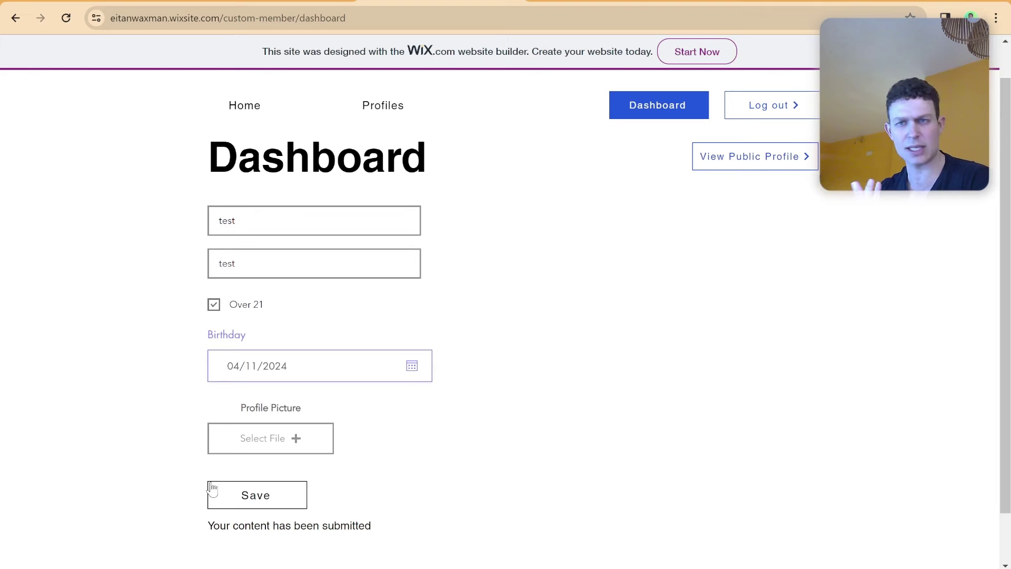
left_click(268, 4)
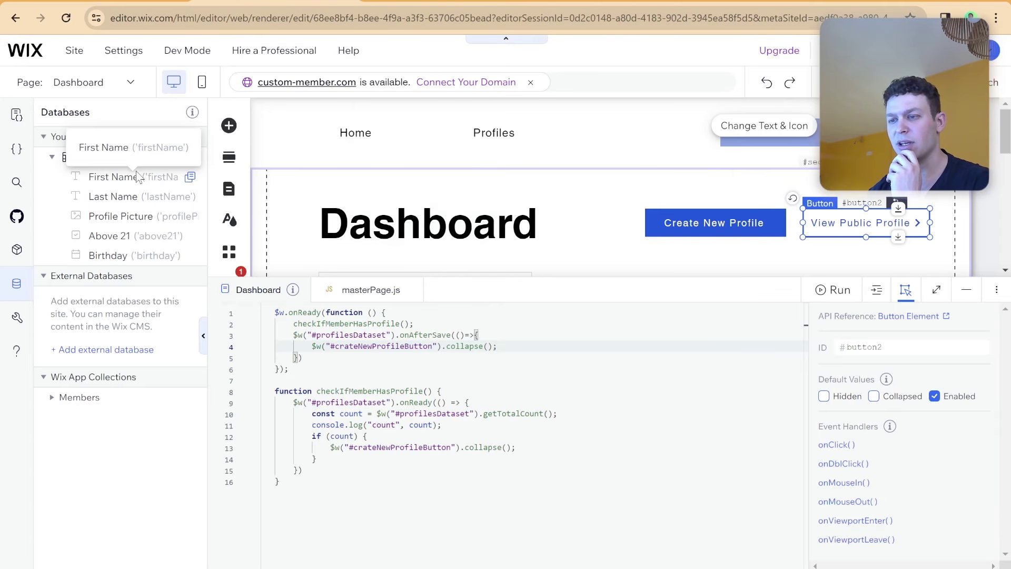
Confirm the Profiles collection holds 4 items including the test profile, then hide the page code.
left_click(192, 158)
left_click(235, 163)
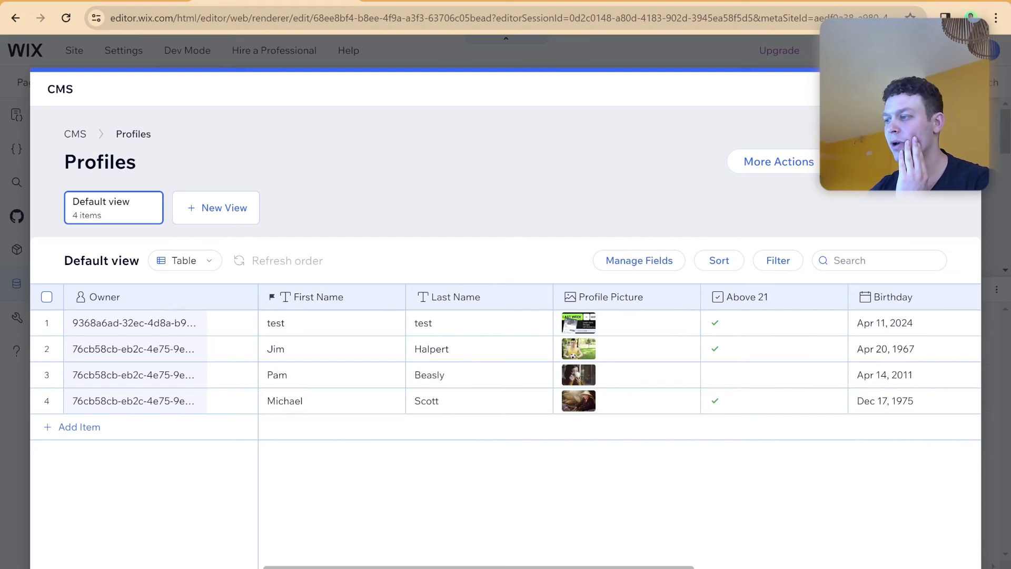
key("Escape")
left_click(524, 292)
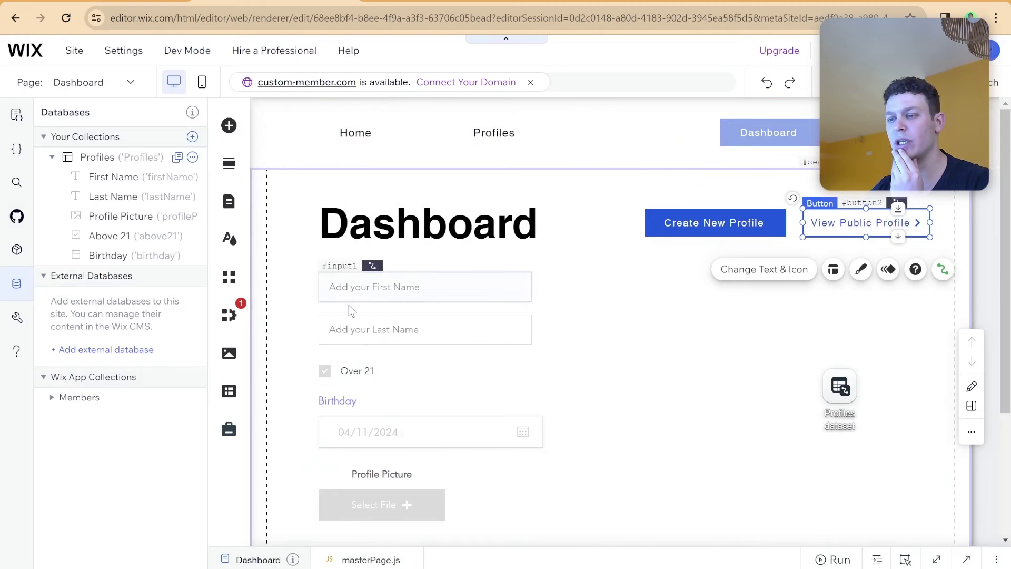